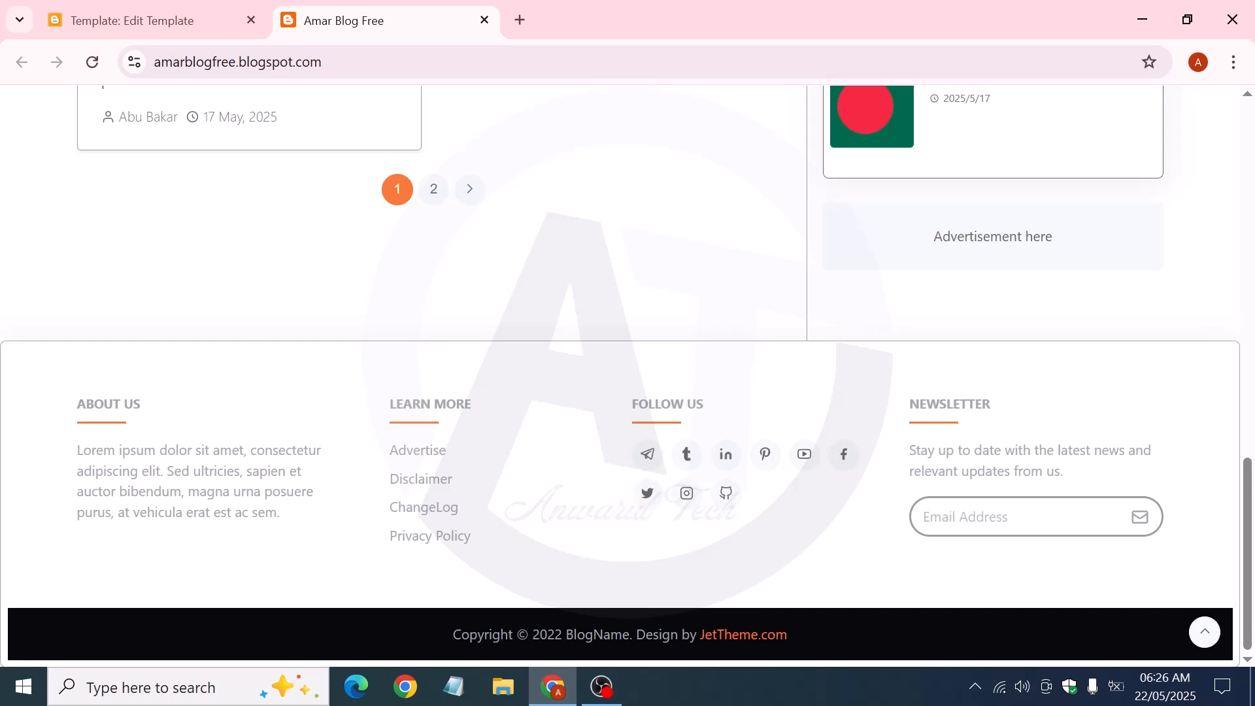
Look over the blog homepage's bordered post cards, sidebar widgets and footer
scroll(765, 422, "up", 4)
scroll(1000, 292, "up", 6)
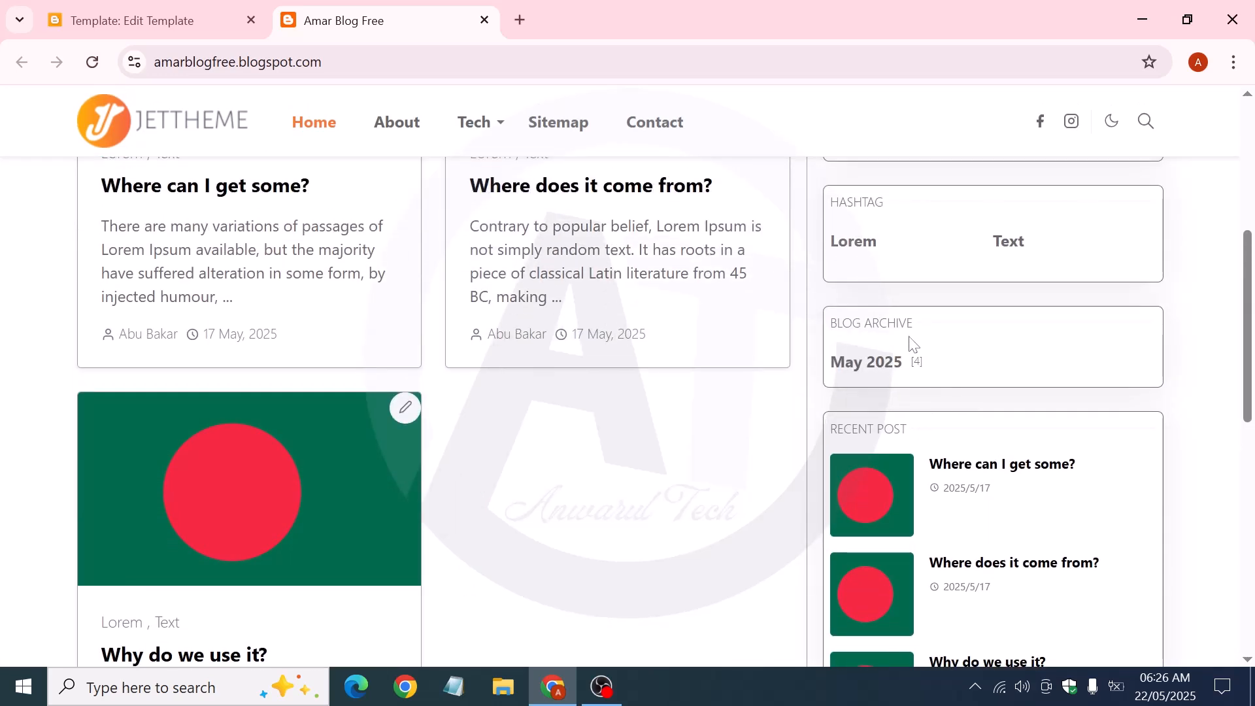
scroll(905, 345, "up", 3)
scroll(895, 337, "up", 3)
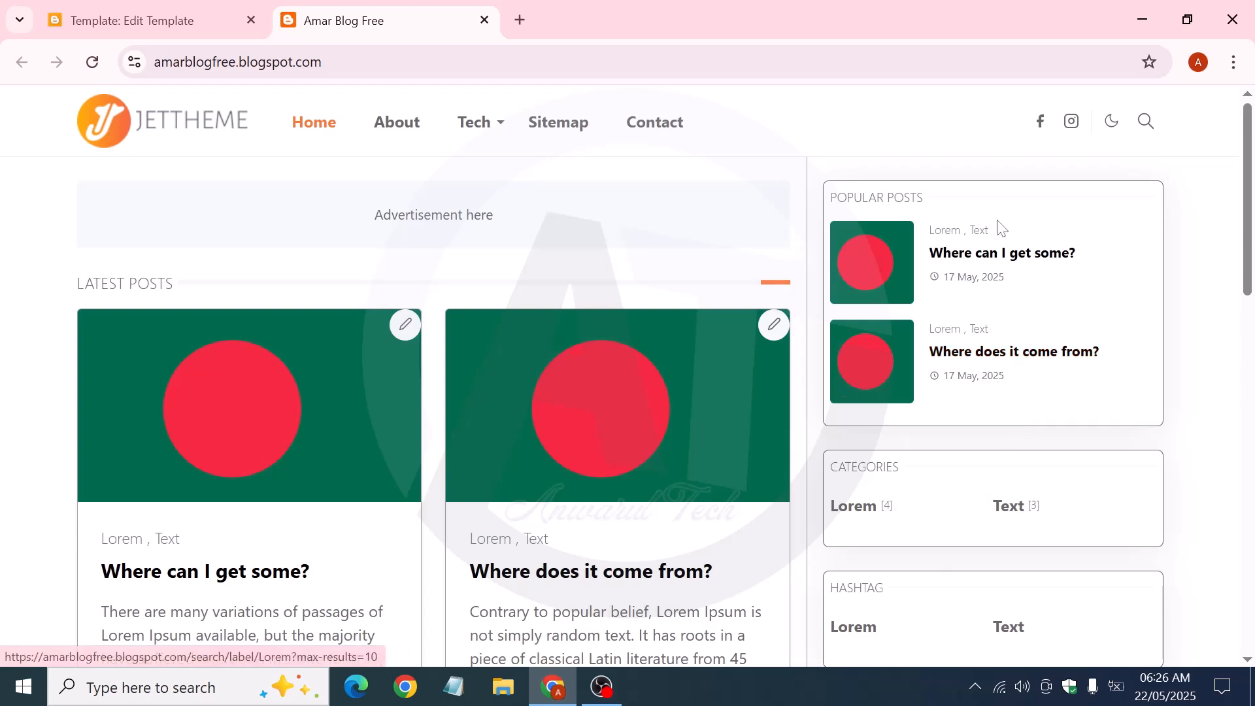
scroll(847, 358, "down", 10)
scroll(847, 358, "up", 7)
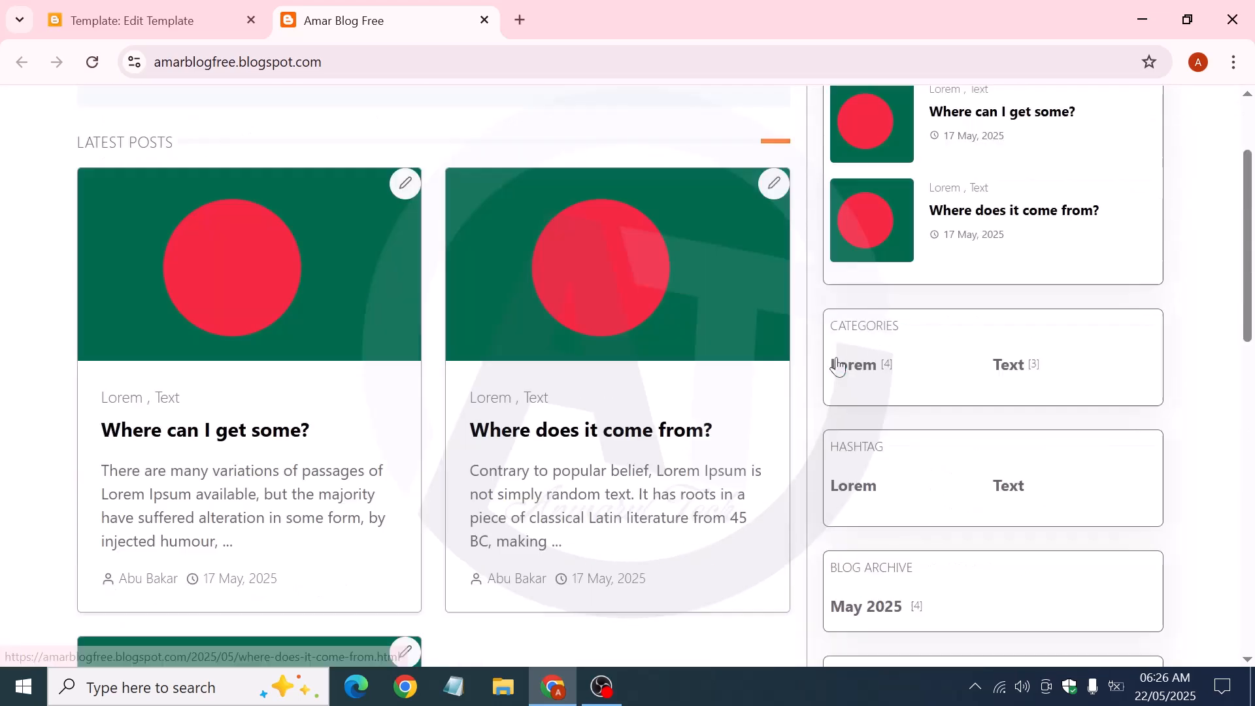
scroll(835, 364, "down", 14)
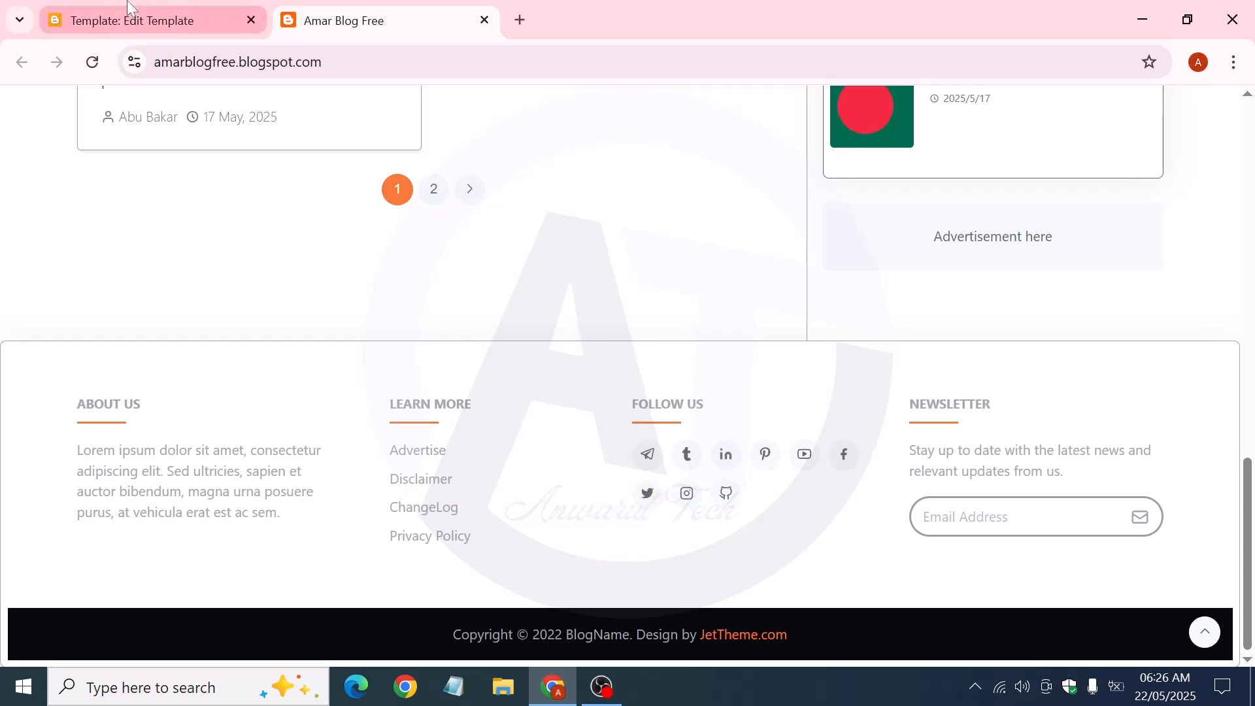
Return to the template code and highlight the combined selector list starting with #post-pager in the custom CSS
left_click(150, 20)
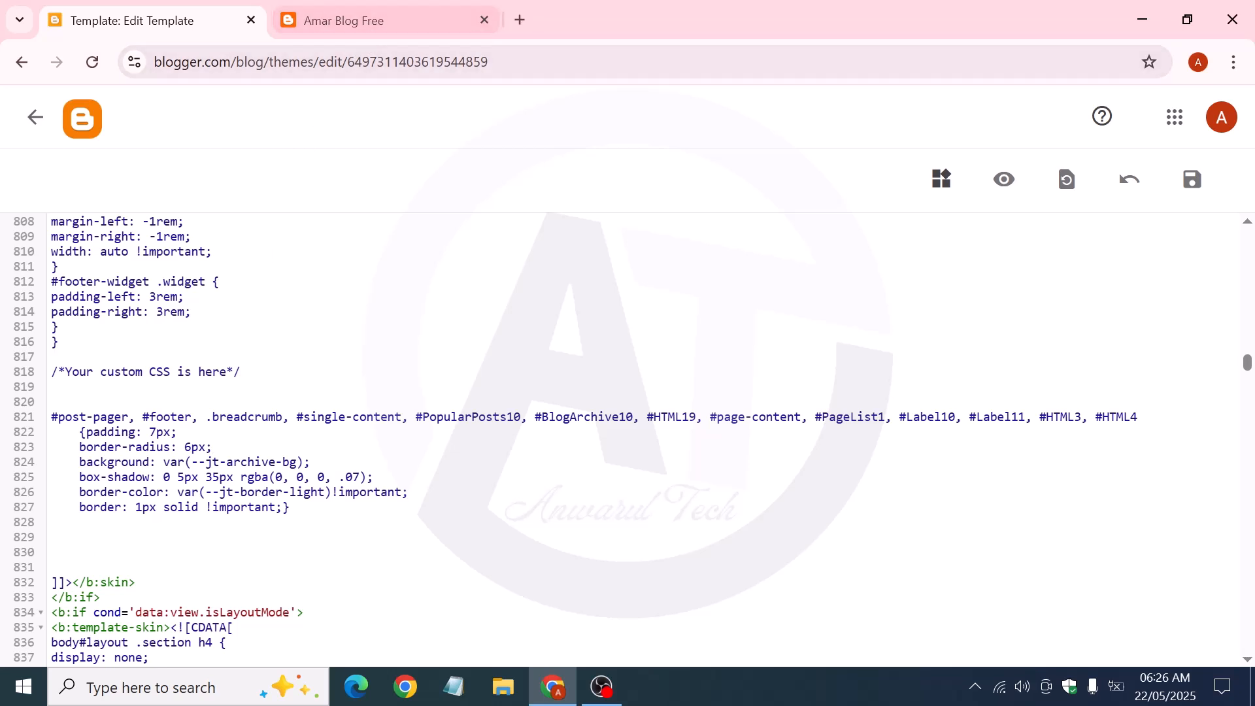
left_click_drag(51, 416, 177, 432)
left_click(682, 417)
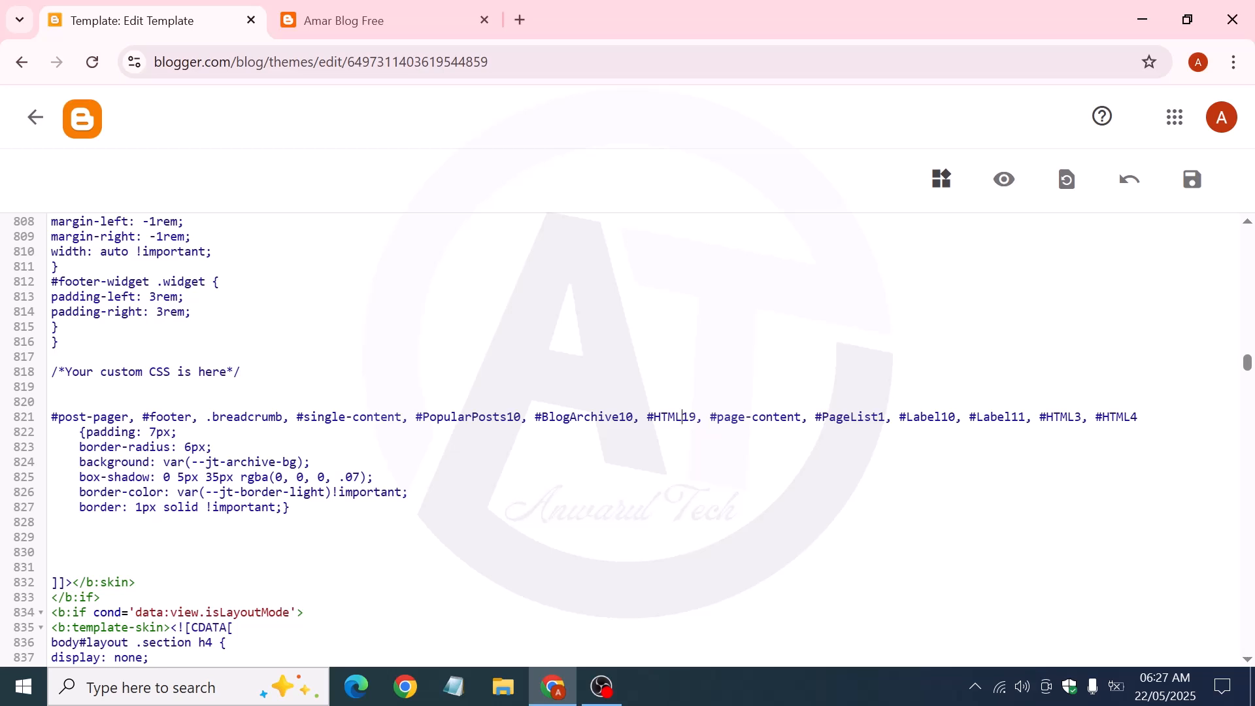
left_click_drag(52, 416, 1139, 417)
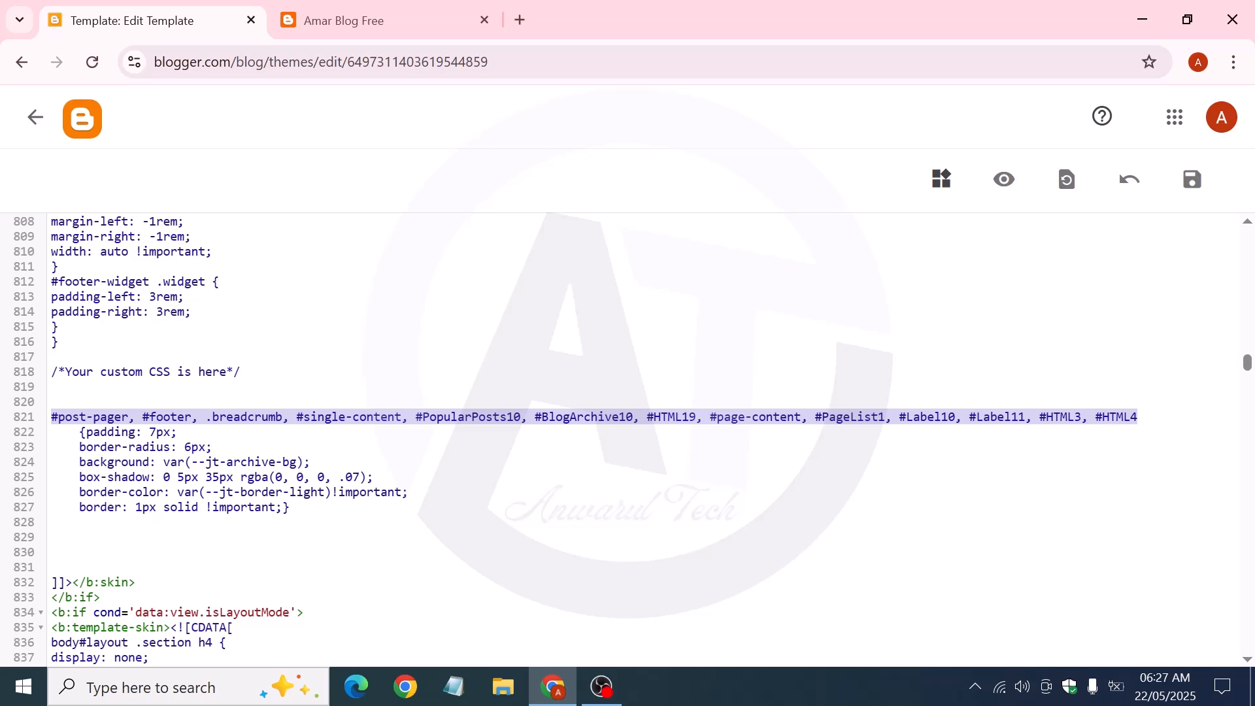
Select only the #footer selector in the custom CSS selector list
left_click(64, 417)
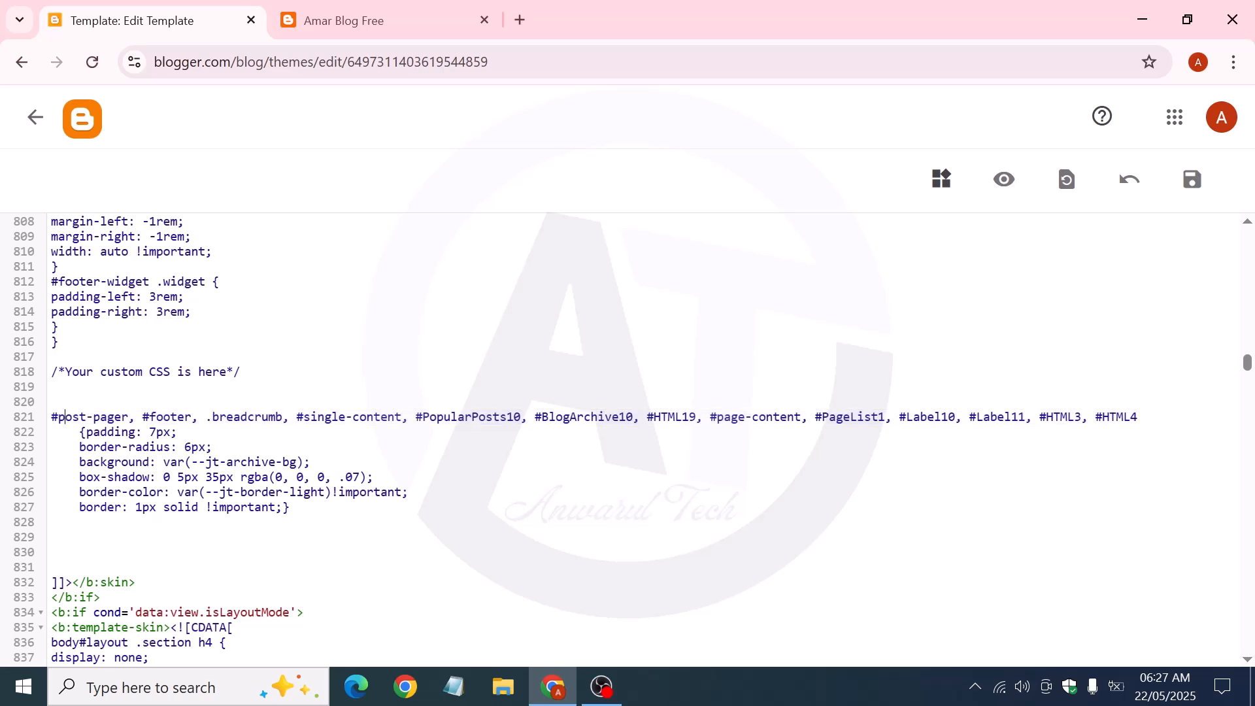
key("shift+Right")
key("shift+Right")
key("shift+Right")
key("shift+Right")
key("shift+Right")
key("shift+Right")
key("shift+Right")
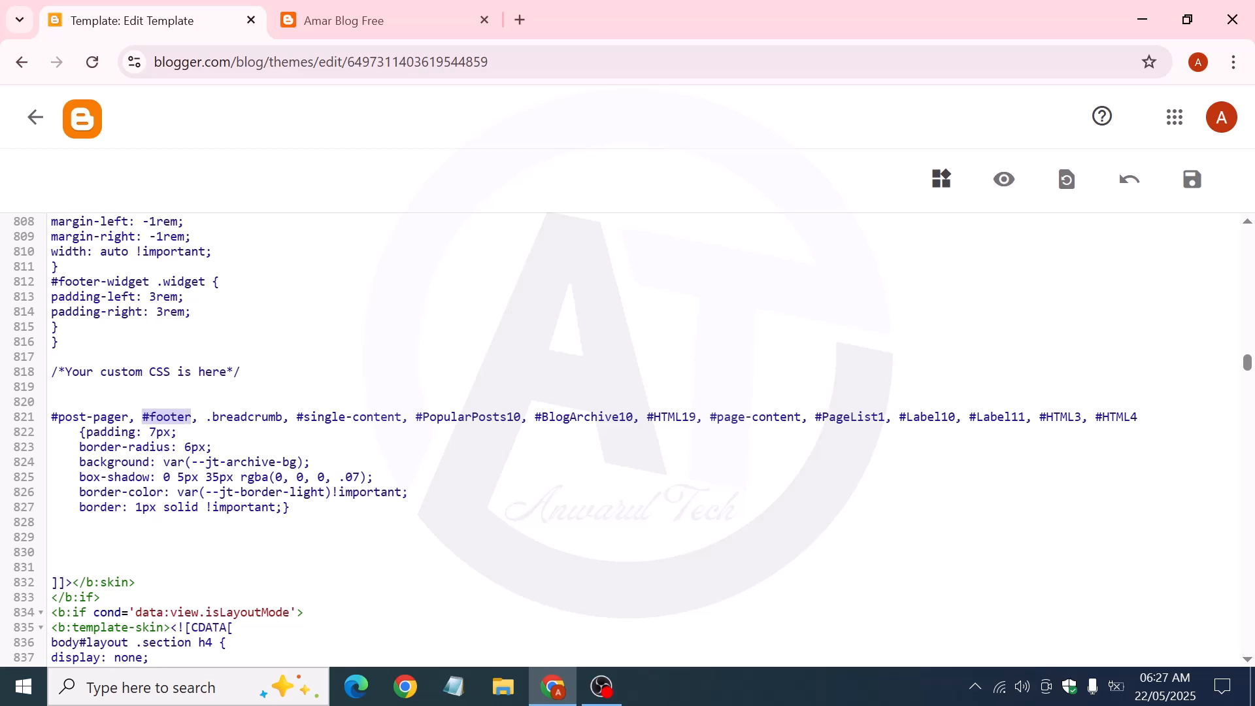
Inspect the footer on the live blog and highlight #footer in its itemid attribute
left_click(346, 17)
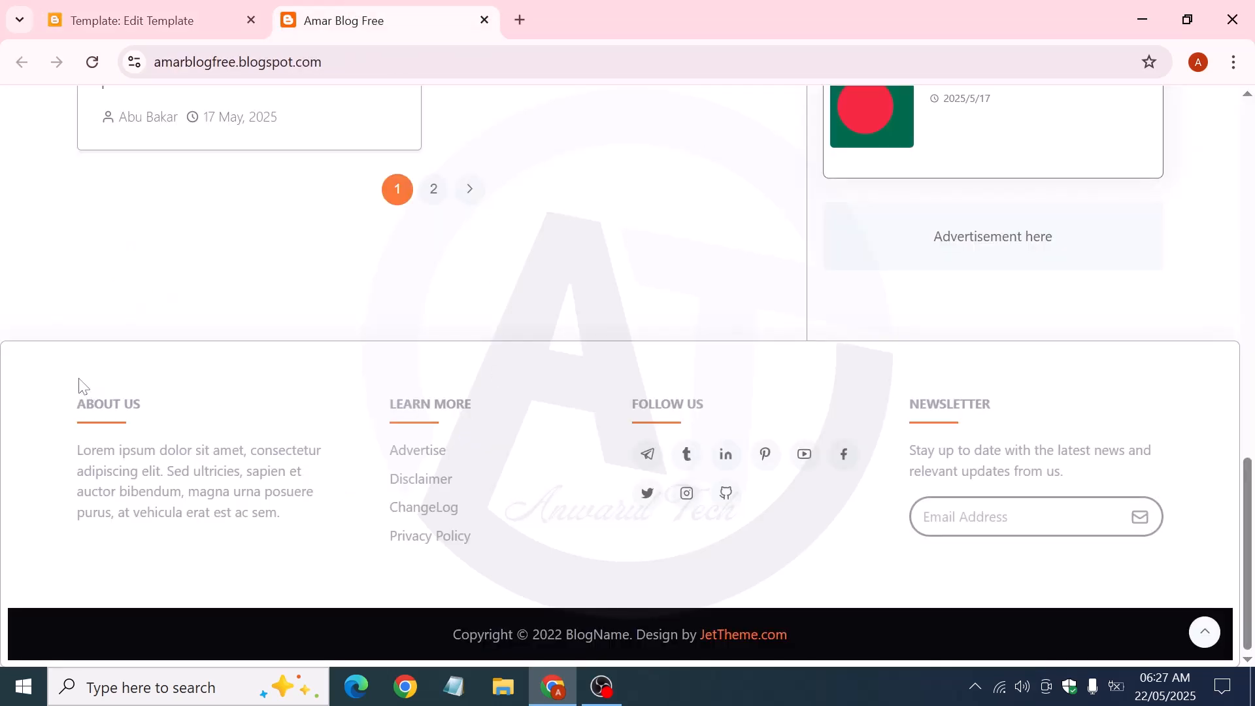
right_click(64, 368)
left_click(131, 641)
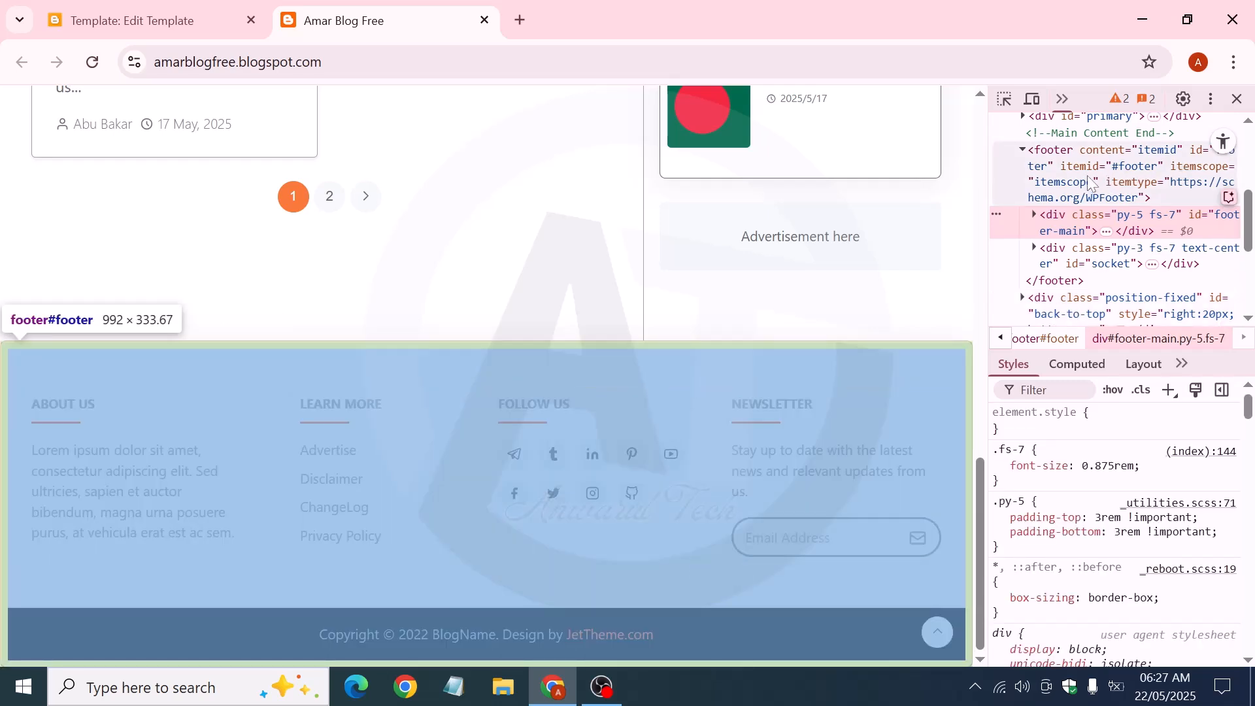
left_click(1090, 182)
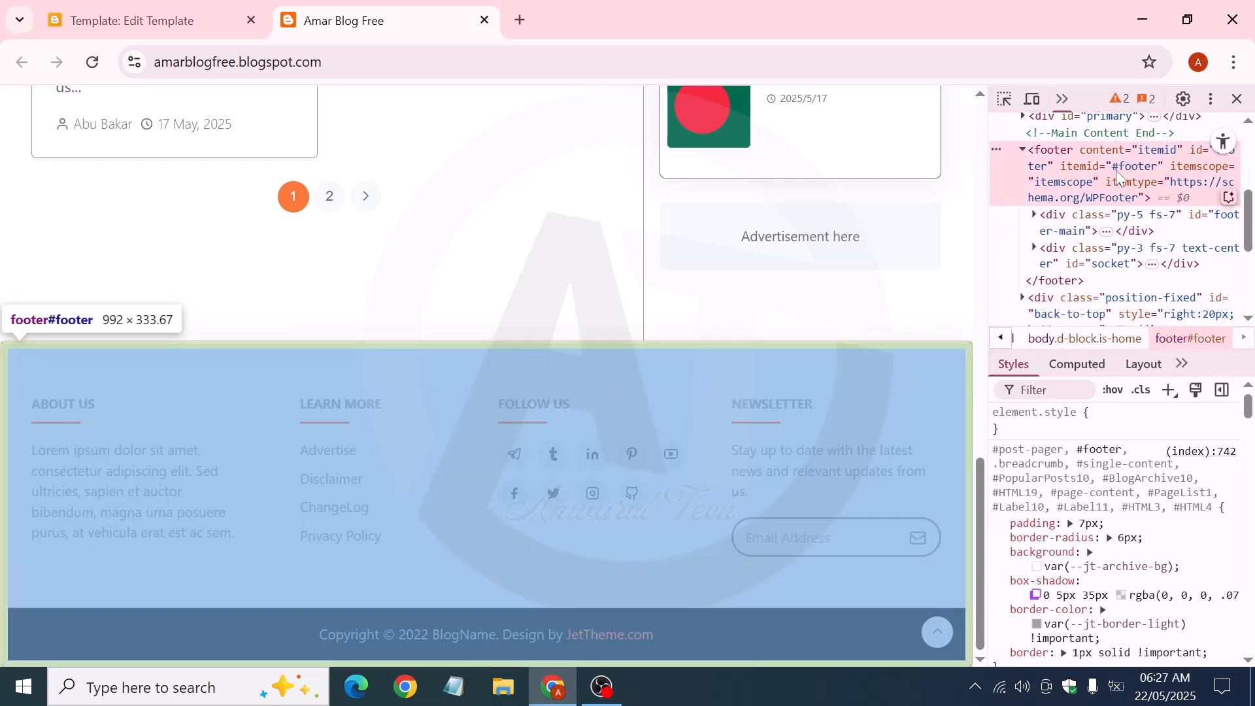
double_click(1118, 168)
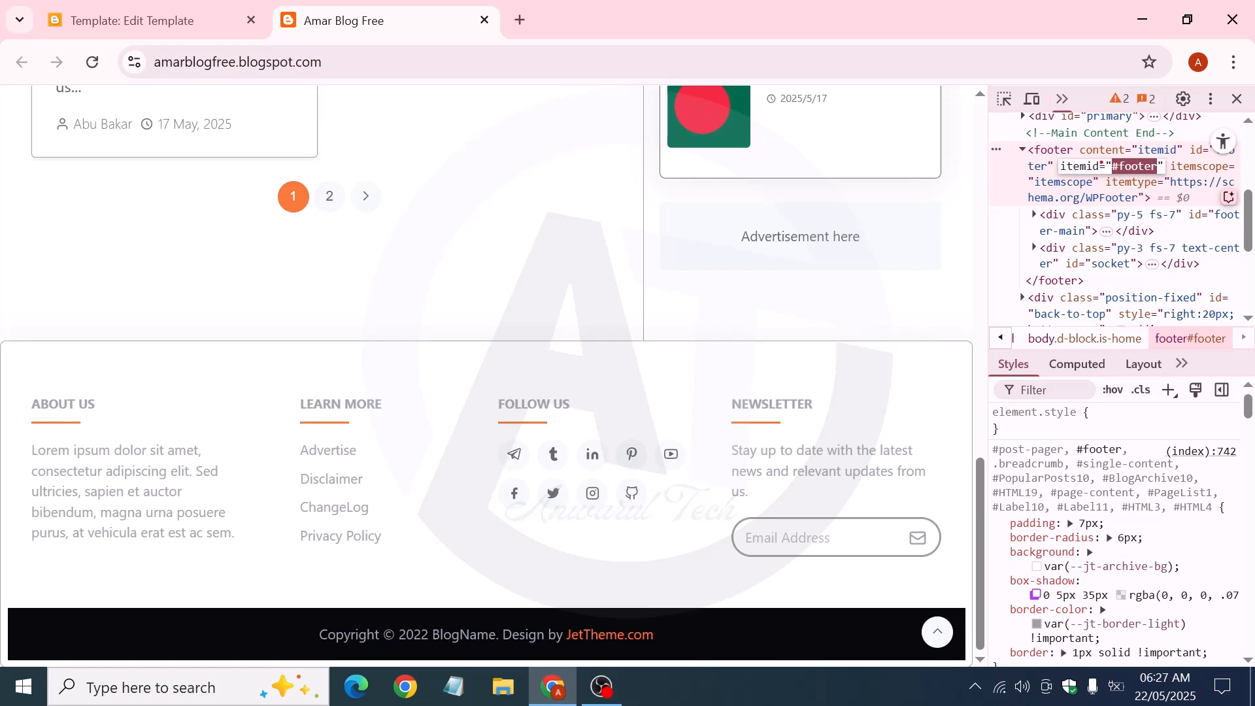
mouse_move(1089, 145)
left_mouse_down()
mouse_move(1110, 185)
mouse_move(1184, 191)
left_mouse_up()
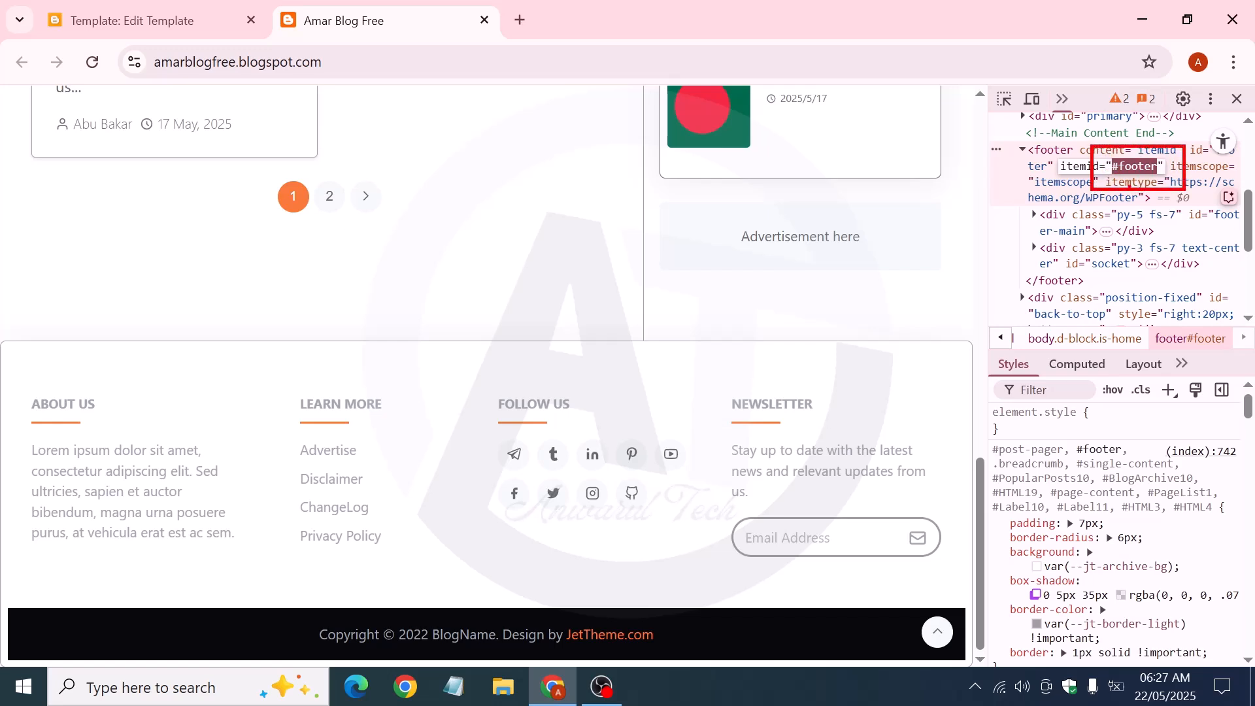
left_click_drag(1113, 178, 1153, 179)
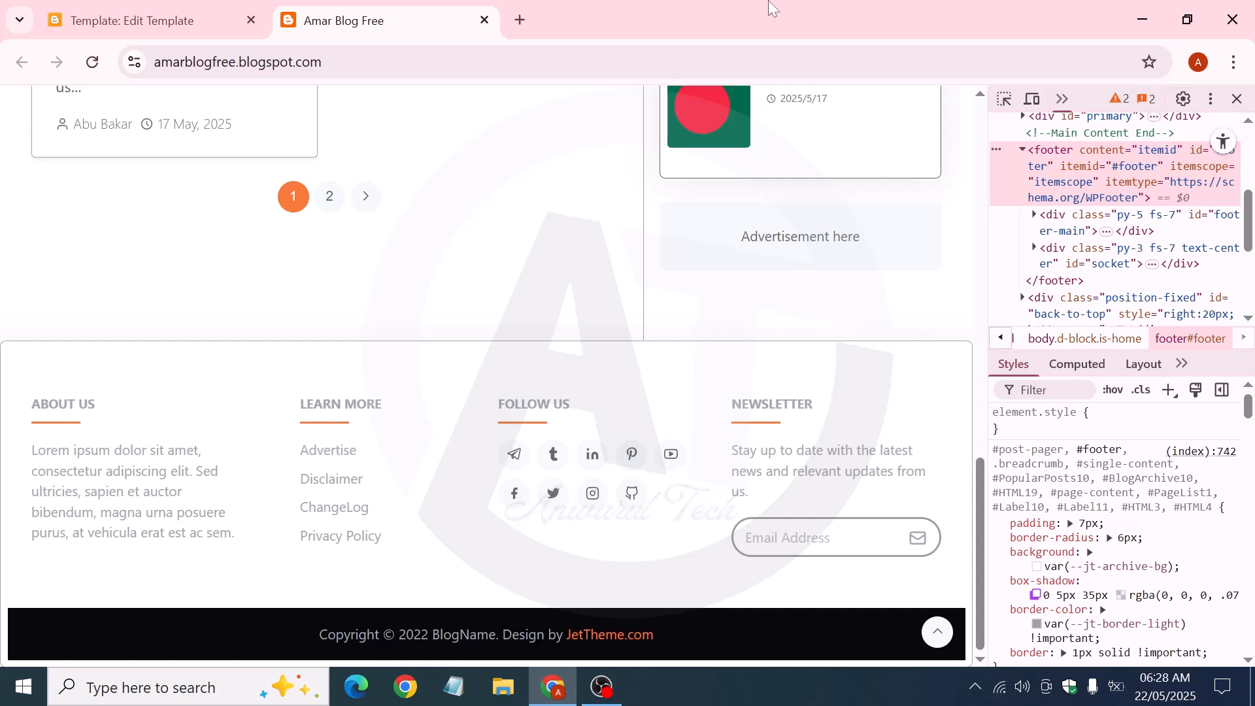
Back in the template code, examine the #footer selector and the declaration block that styles it
left_click(181, 9)
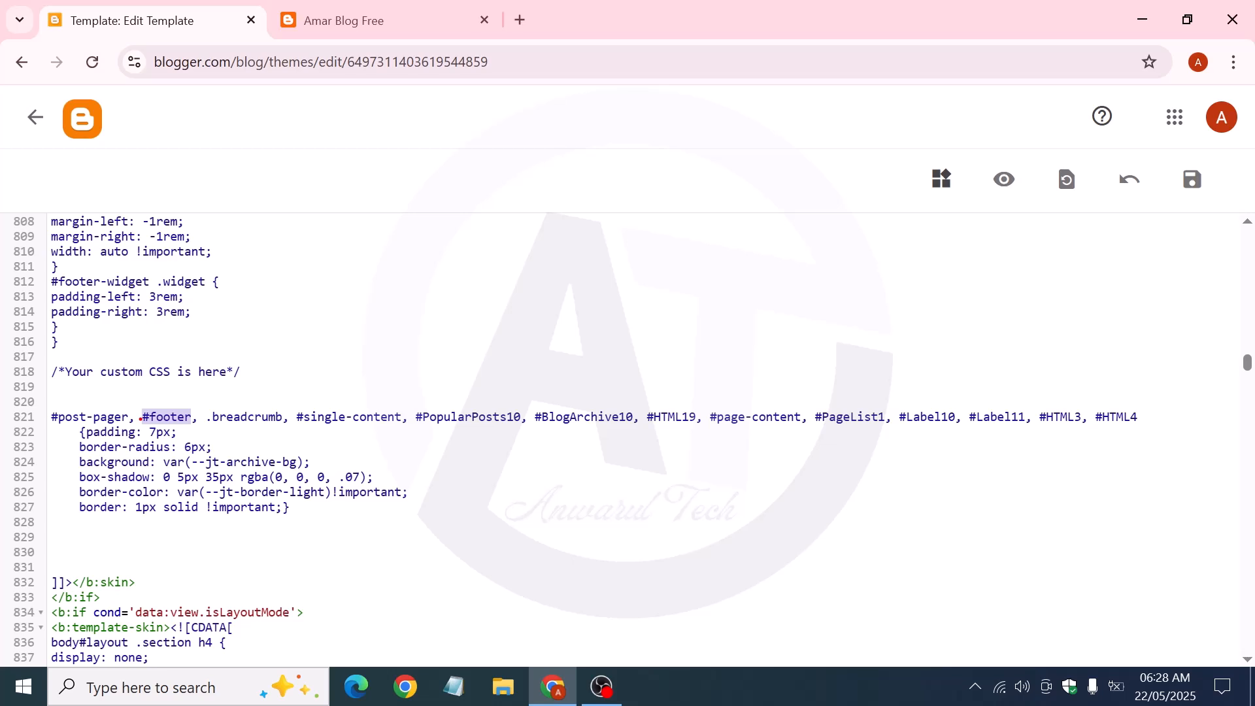
left_click_drag(132, 406, 204, 429)
mouse_move(62, 426)
left_mouse_down()
mouse_move(61, 465)
mouse_move(94, 534)
mouse_move(454, 544)
mouse_move(448, 461)
mouse_move(211, 429)
left_mouse_up()
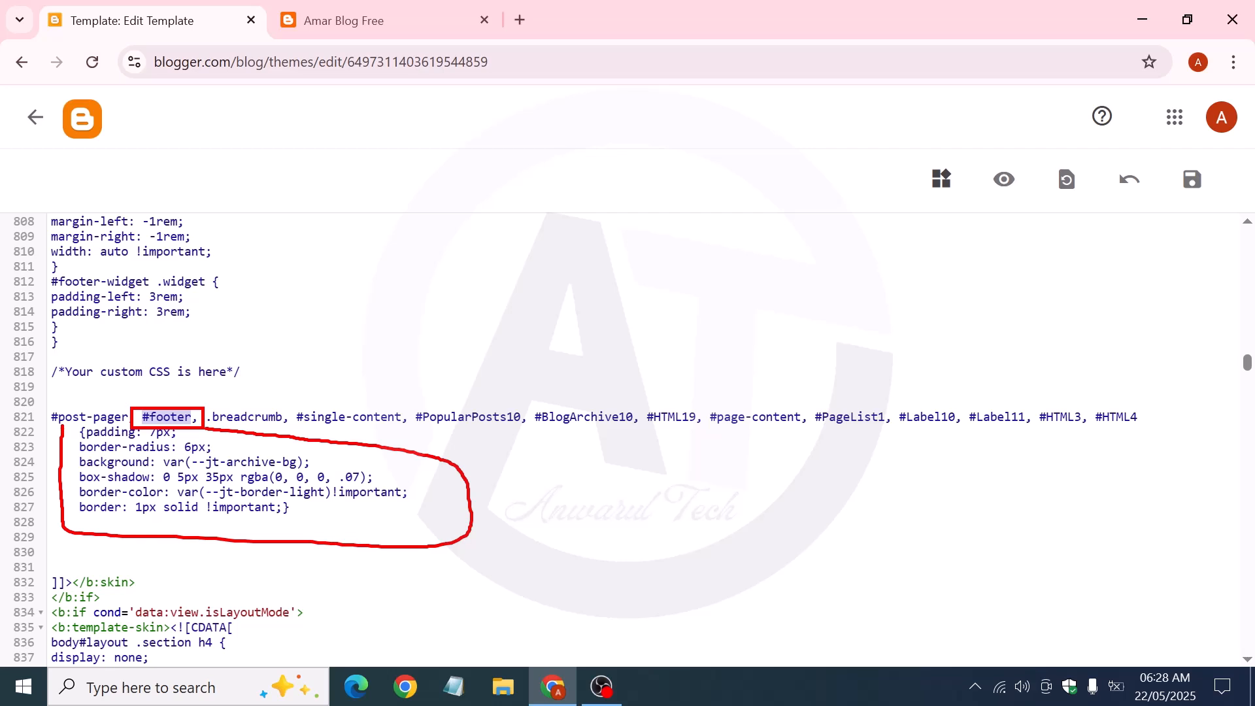
left_click_drag(63, 427, 130, 427)
left_click_drag(209, 424, 272, 427)
key("Escape")
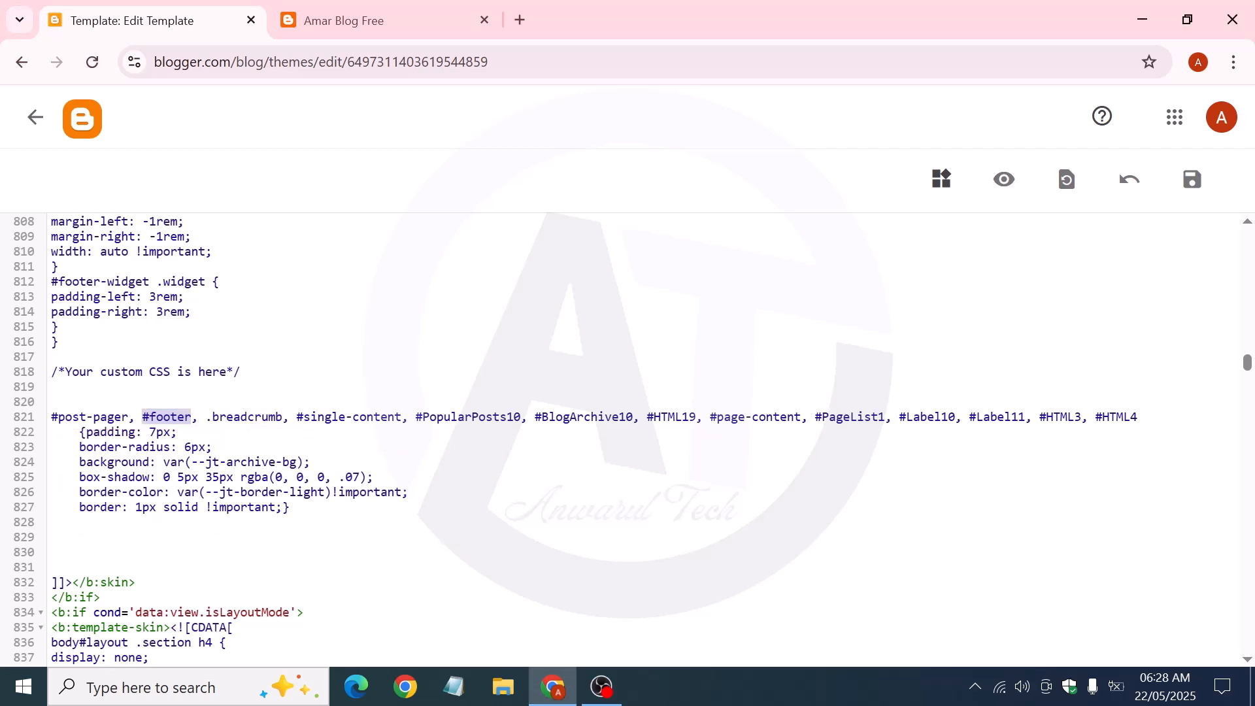
Highlight the .breadcrumb selector in the template code, and open the "Why do we use it?" post on the live blog
left_click_drag(205, 416, 283, 417)
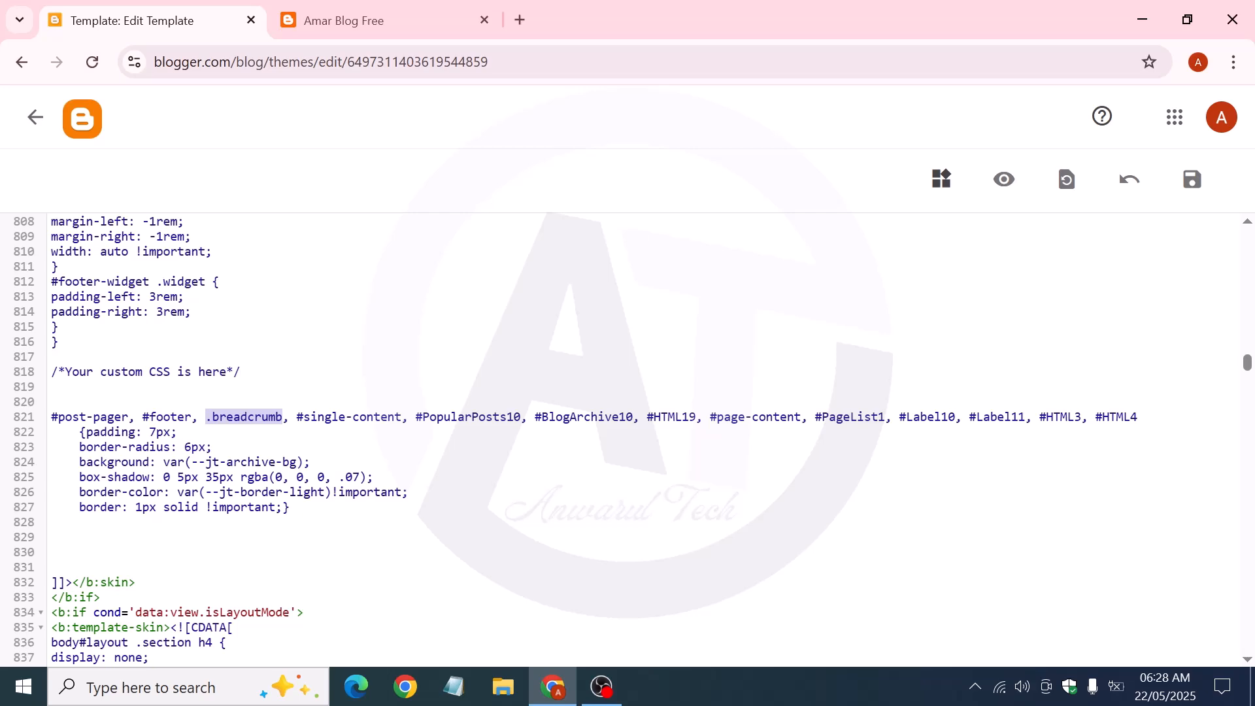
left_click(333, 21)
scroll(419, 358, "up", 10)
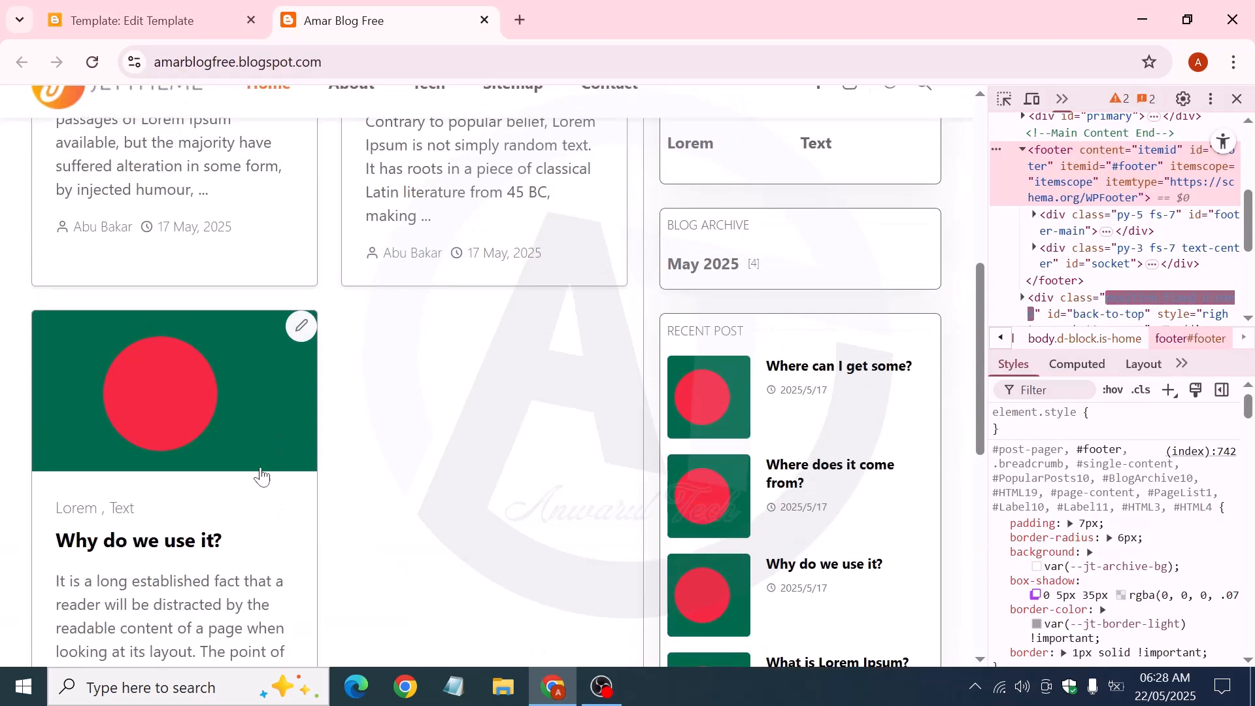
left_click(187, 541)
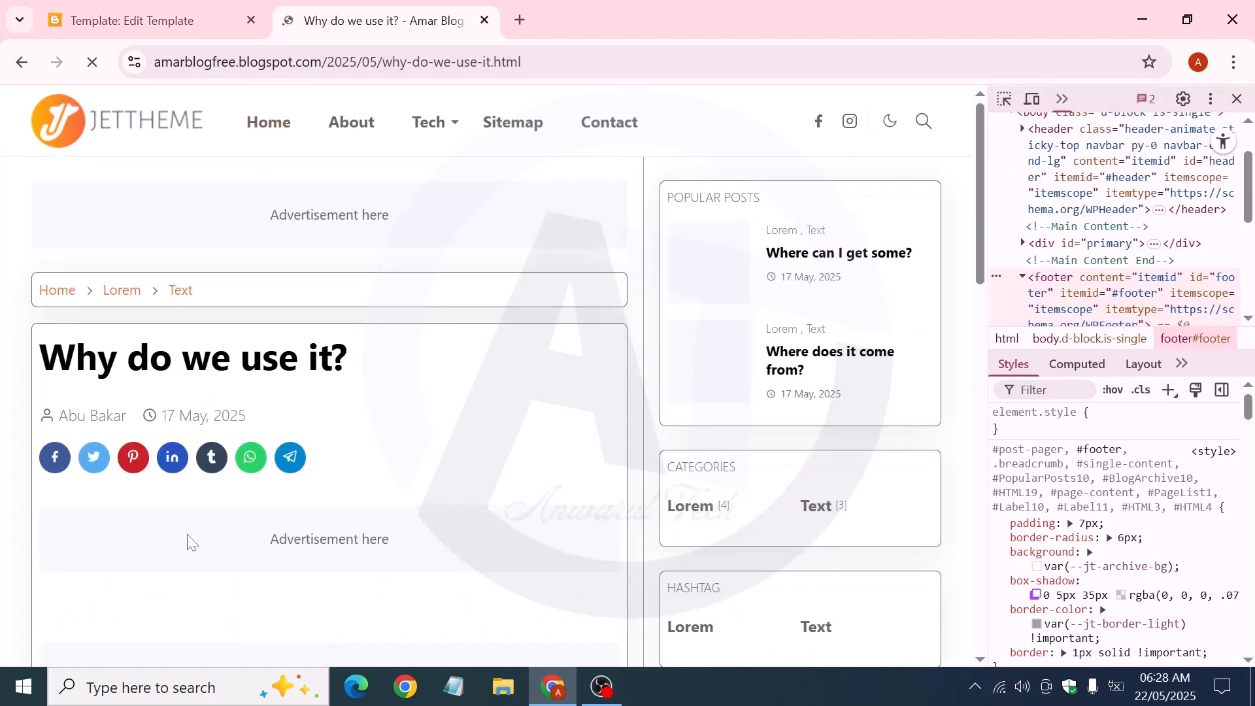
Inspect the breadcrumb bar above the post title and find the breadcrumb class in its ol element
left_click(1235, 99)
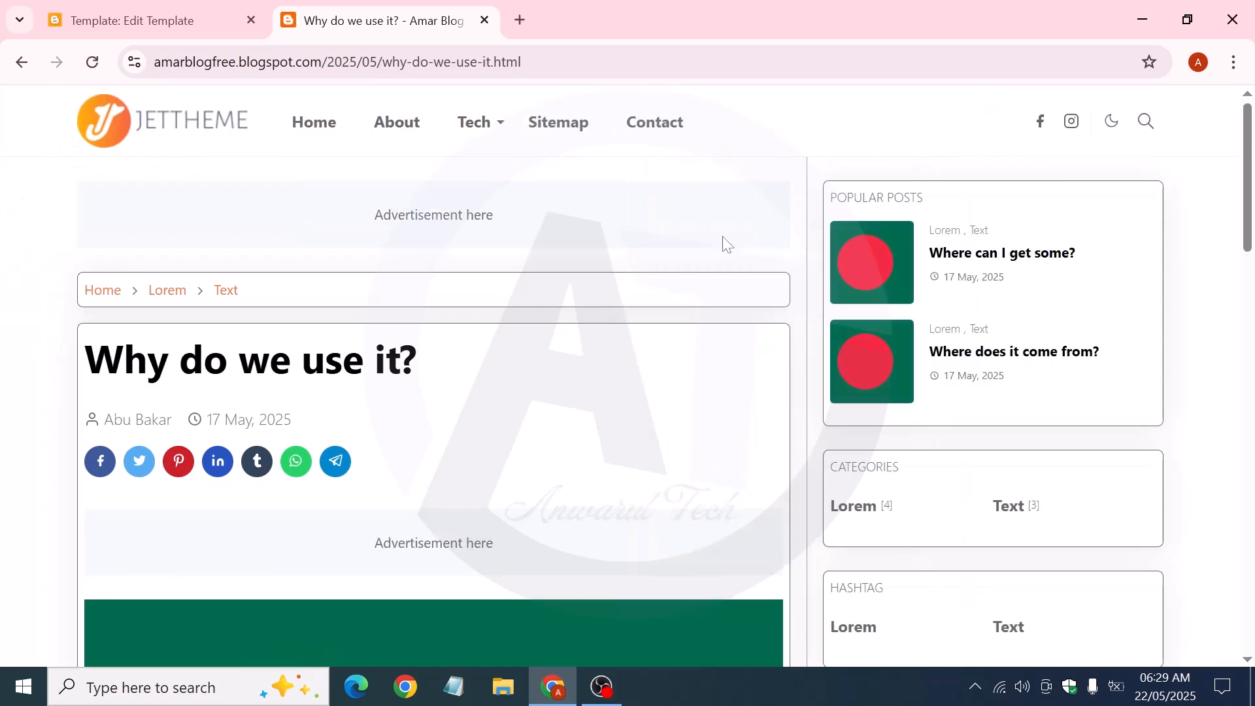
right_click(373, 294)
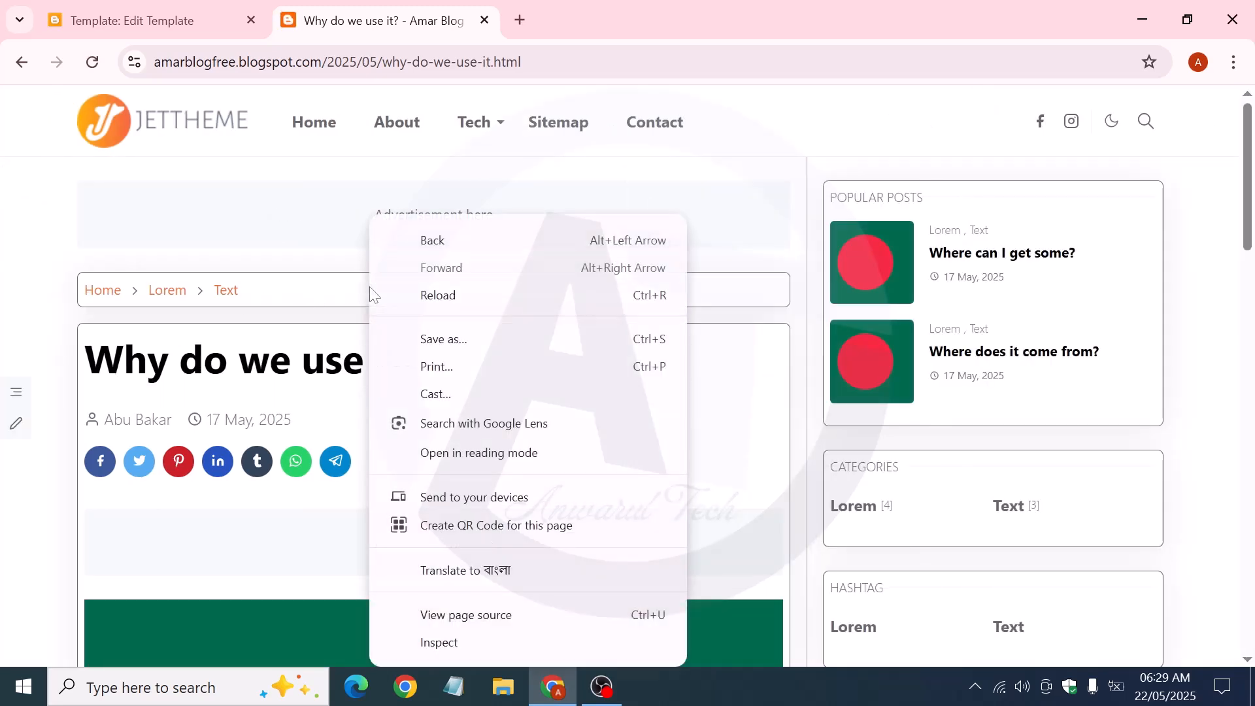
left_click(425, 647)
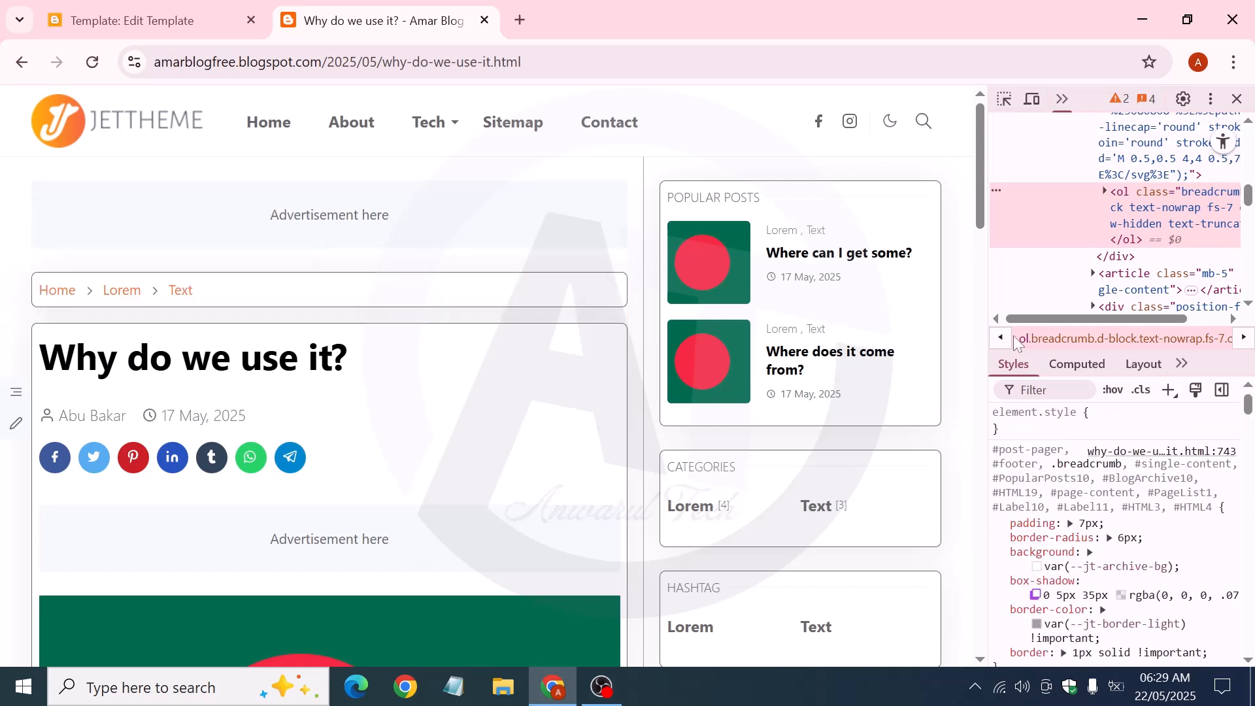
left_click_drag(1041, 320, 1089, 320)
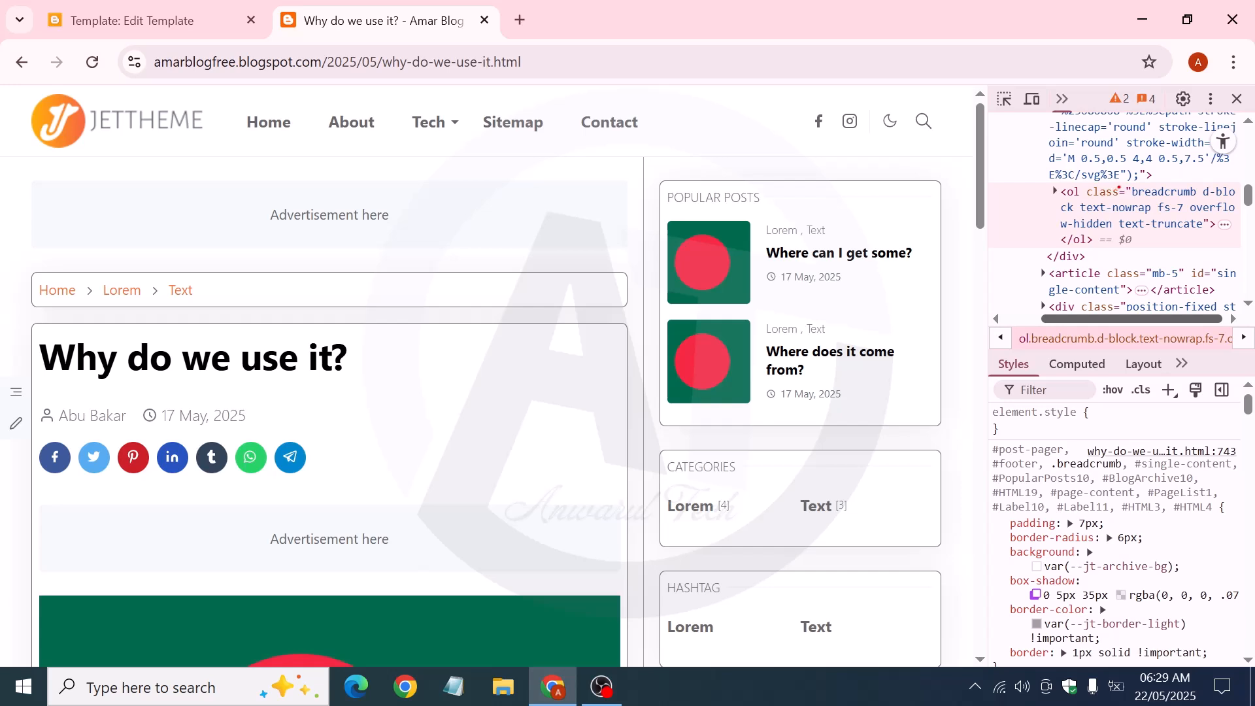
mouse_move(1122, 183)
left_mouse_down()
mouse_move(1143, 203)
mouse_move(1202, 203)
left_mouse_up()
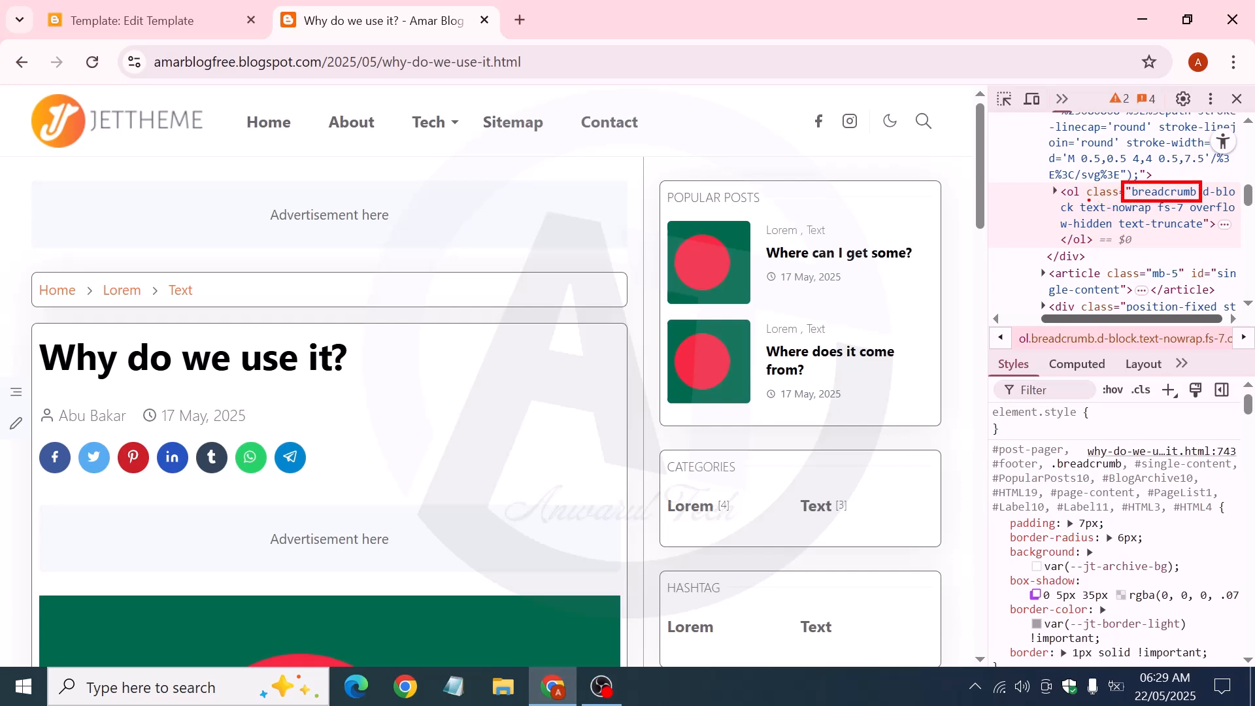
left_click_drag(1089, 200, 1119, 199)
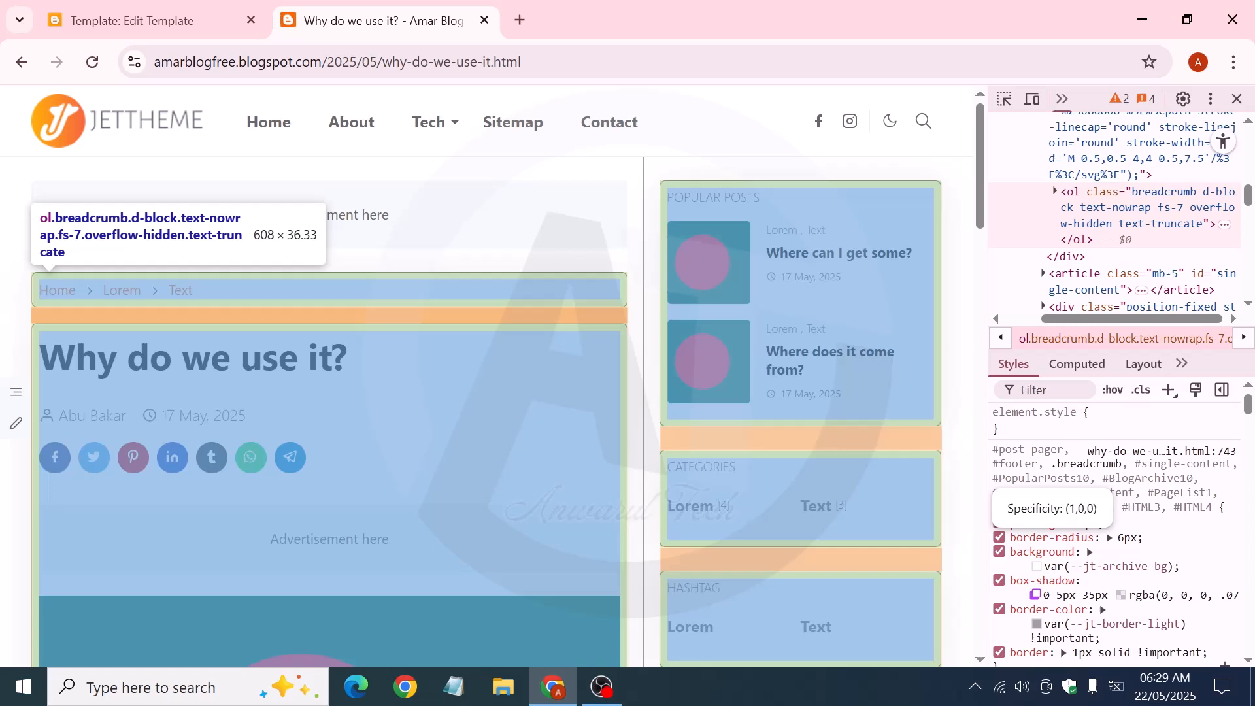
Review the individual selectors, such as #post-pager and #footer, in the style rule applied to the breadcrumb
left_click(1044, 478)
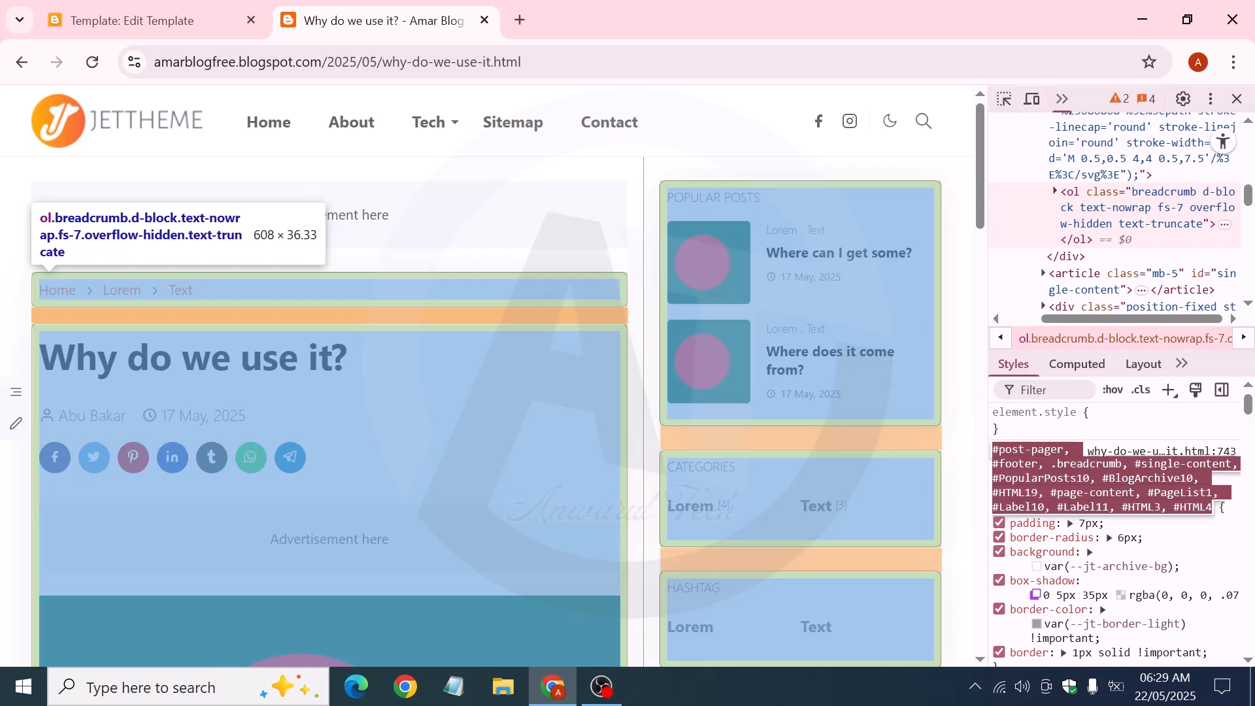
left_click(1031, 477)
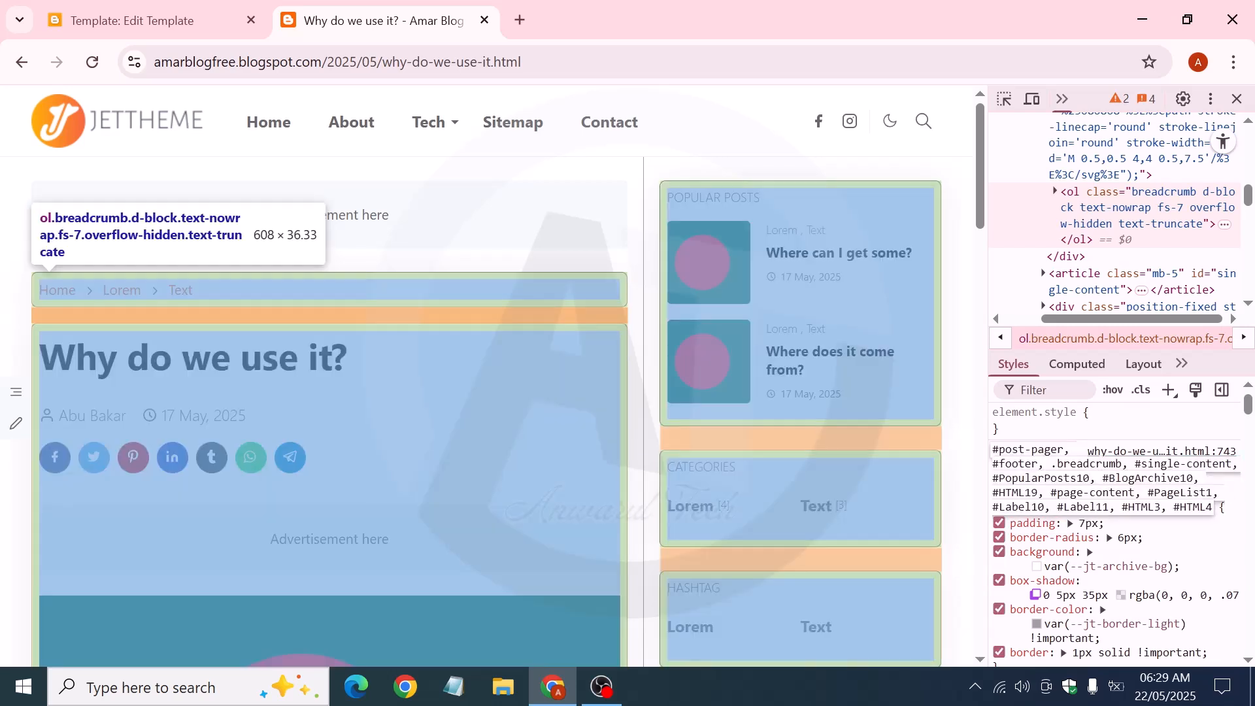
left_click_drag(993, 450, 1063, 450)
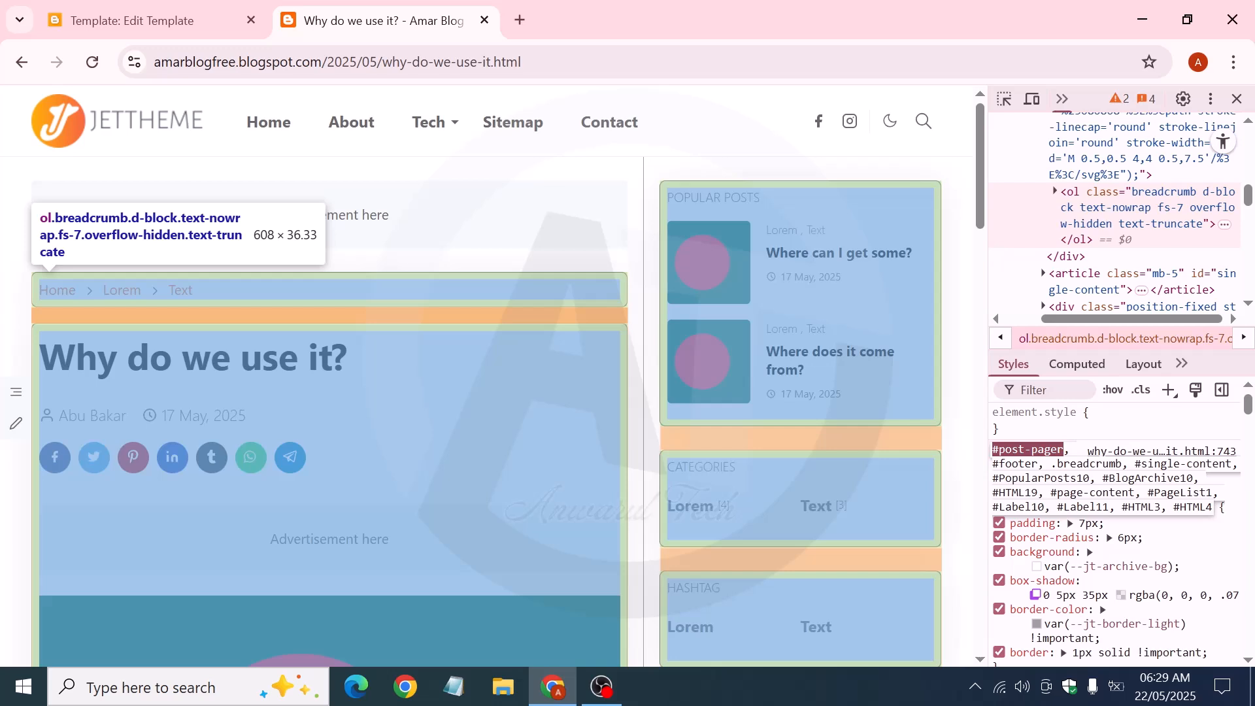
left_click_drag(993, 463, 1030, 463)
left_click(1154, 478)
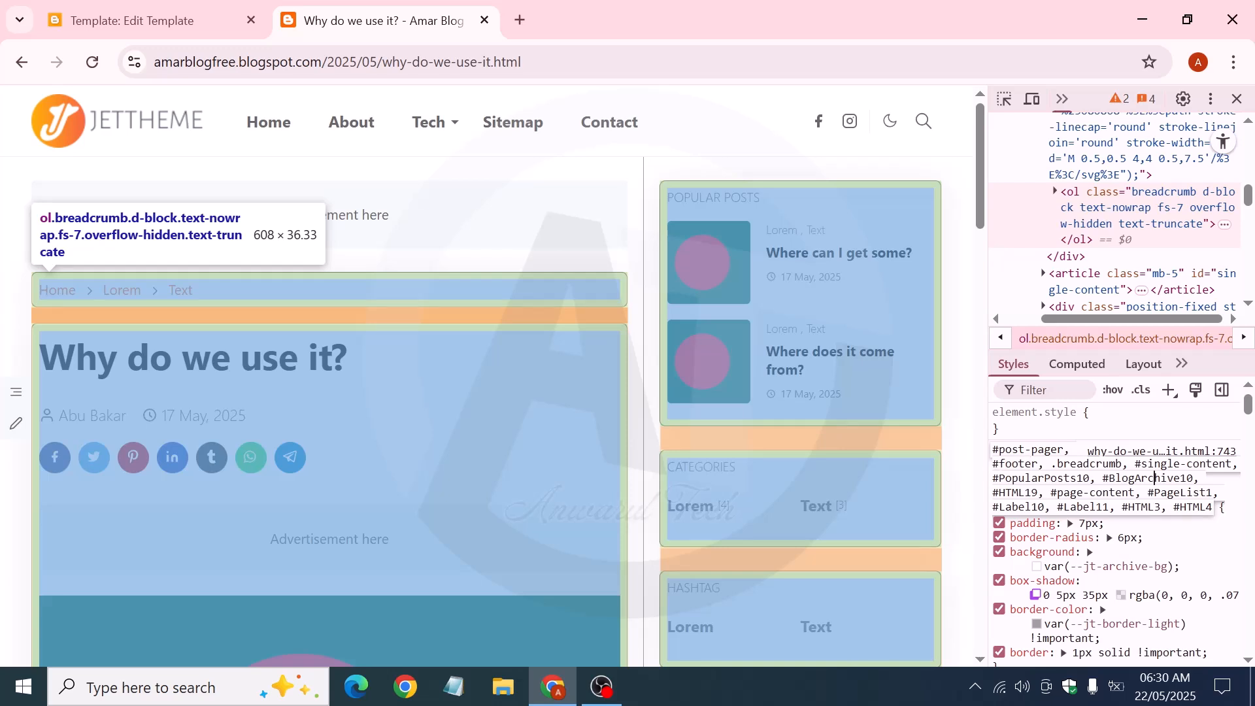
Inspect the Categories widget in the post's sidebar and select its parent div to find the widget's ID
scroll(798, 205, "down", 8)
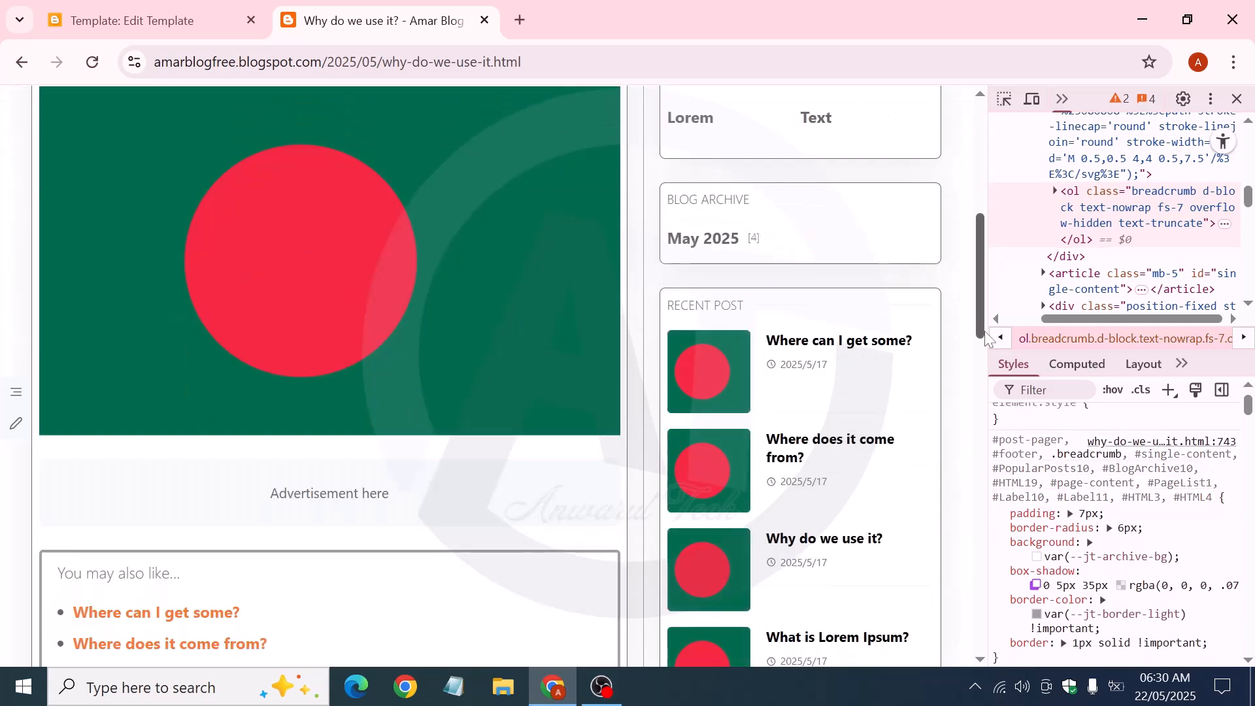
scroll(809, 274, "up", 5)
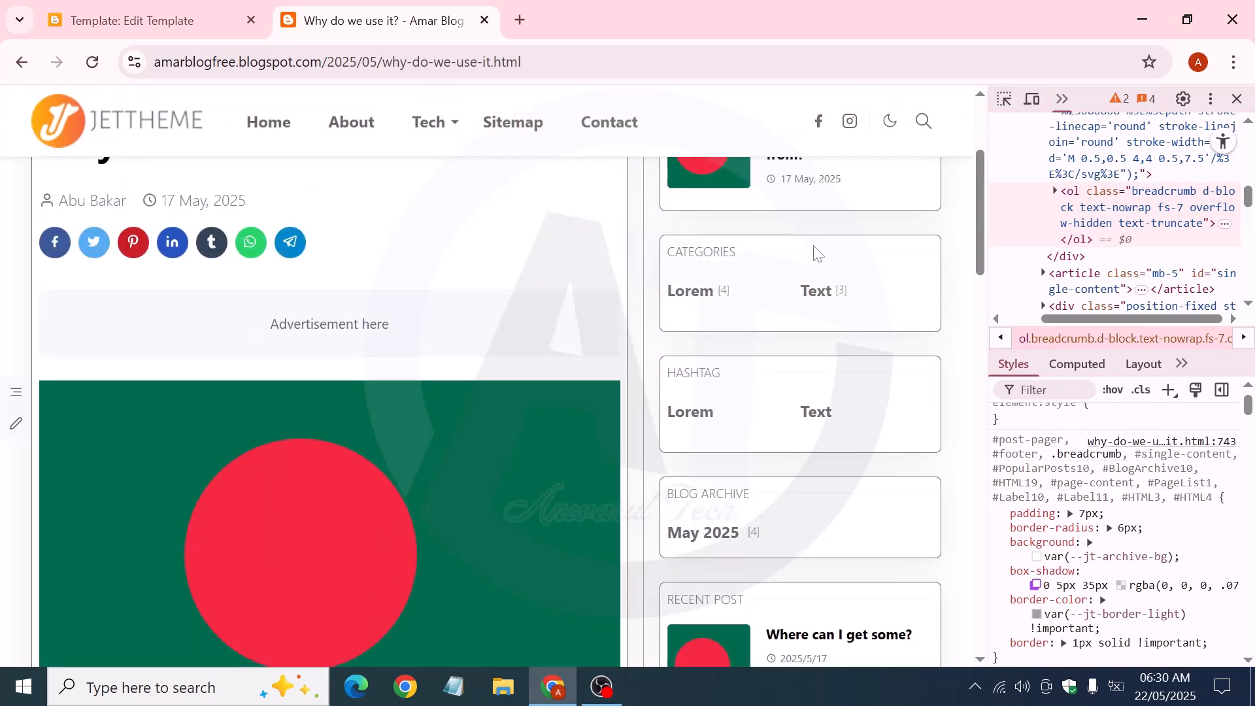
scroll(817, 255, "up", 3)
scroll(794, 307, "down", 3)
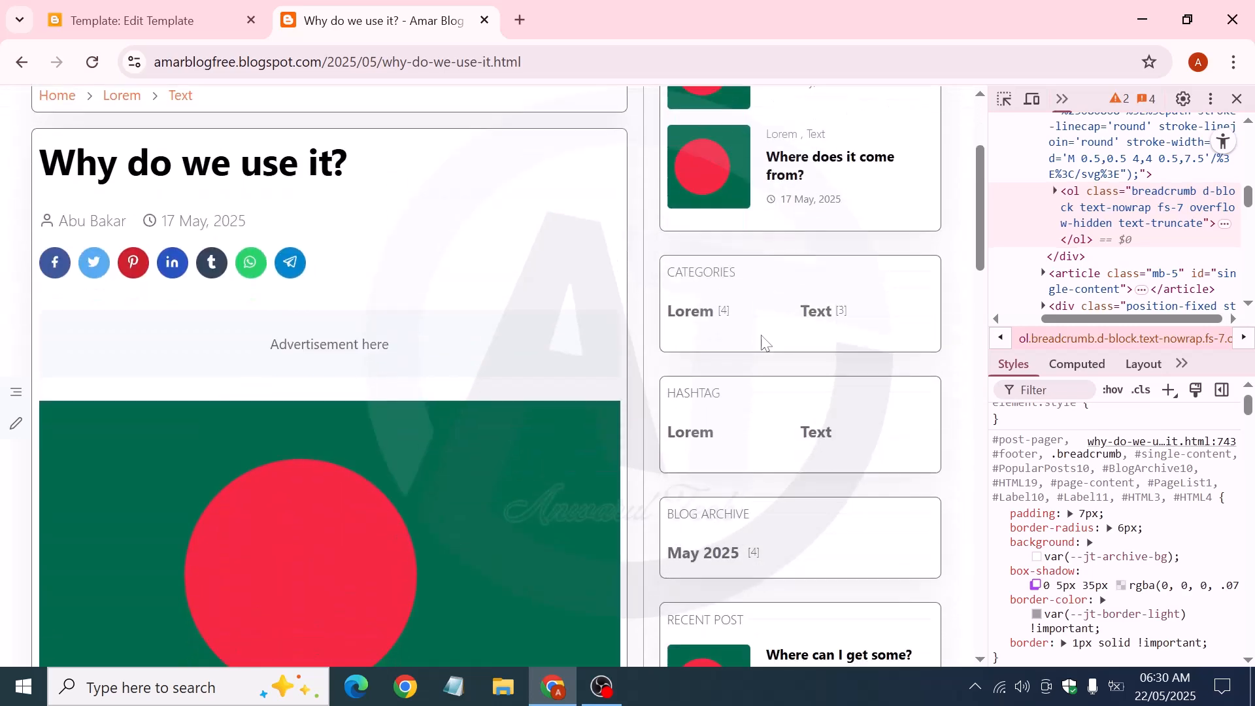
right_click(809, 272)
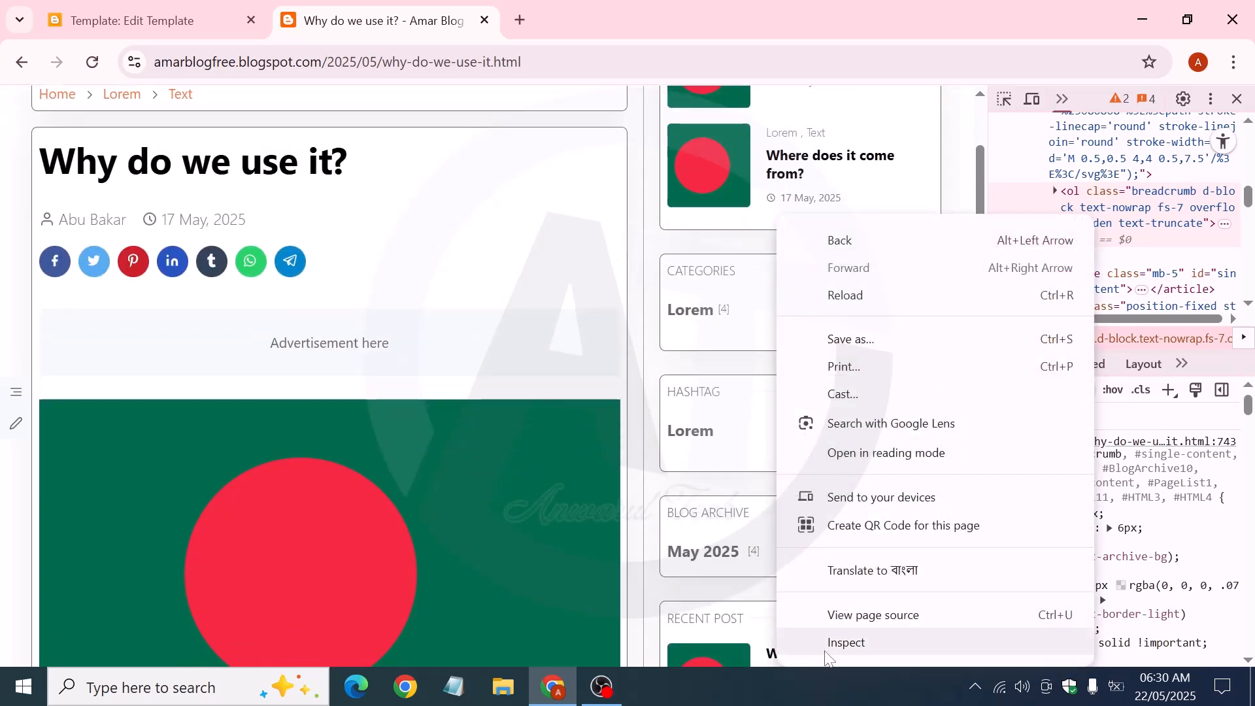
left_click(831, 641)
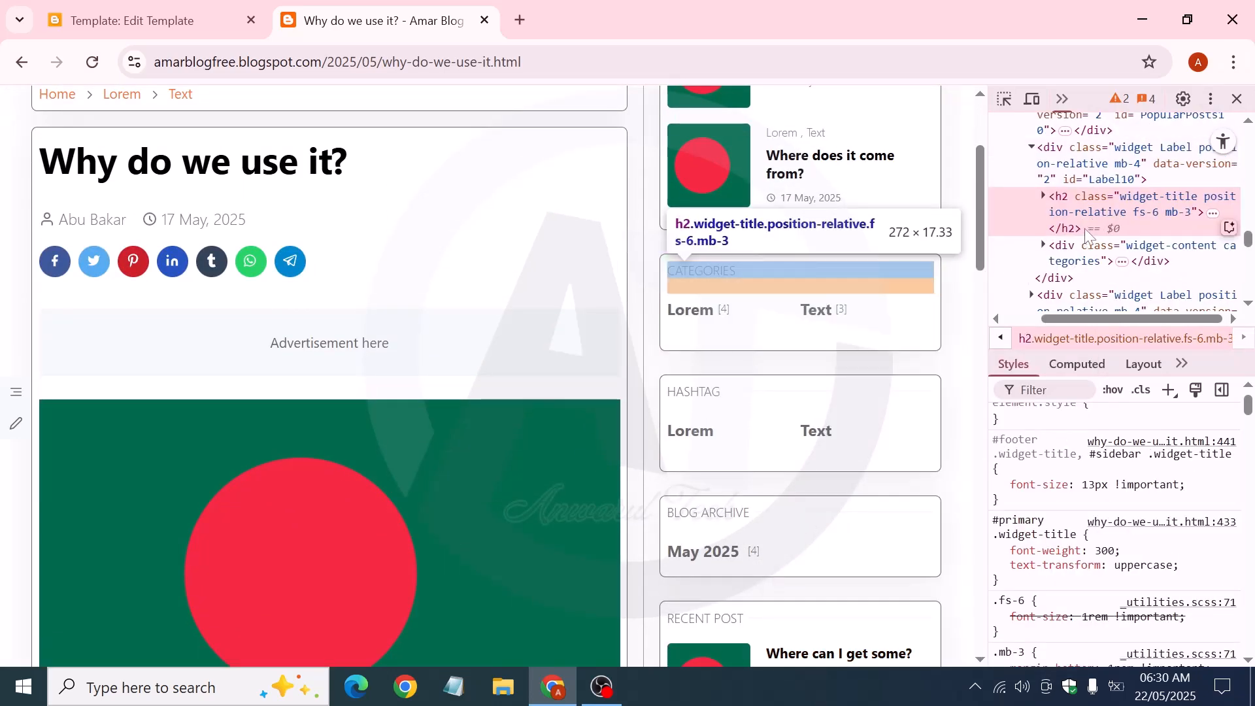
left_click(1098, 183)
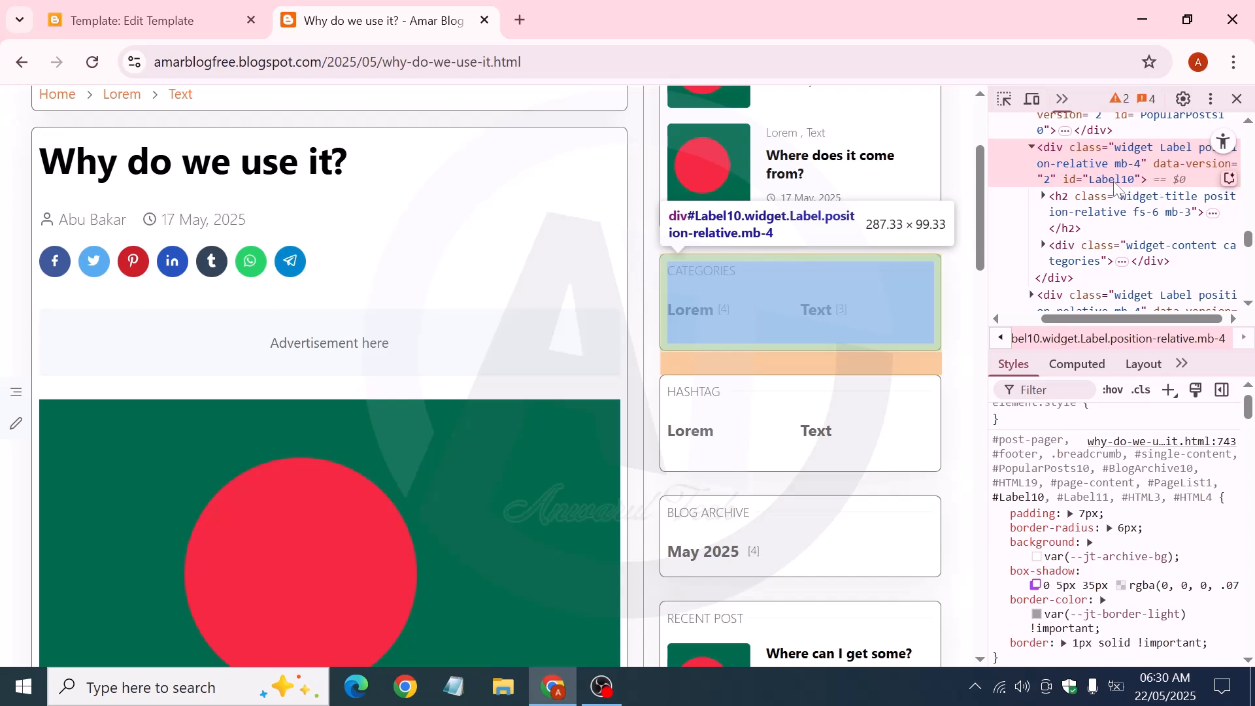
Back in the template code, delete the #Label10 selector from the custom border rule and save the theme
scroll(713, 333, "down", 4)
scroll(714, 397, "down", 5)
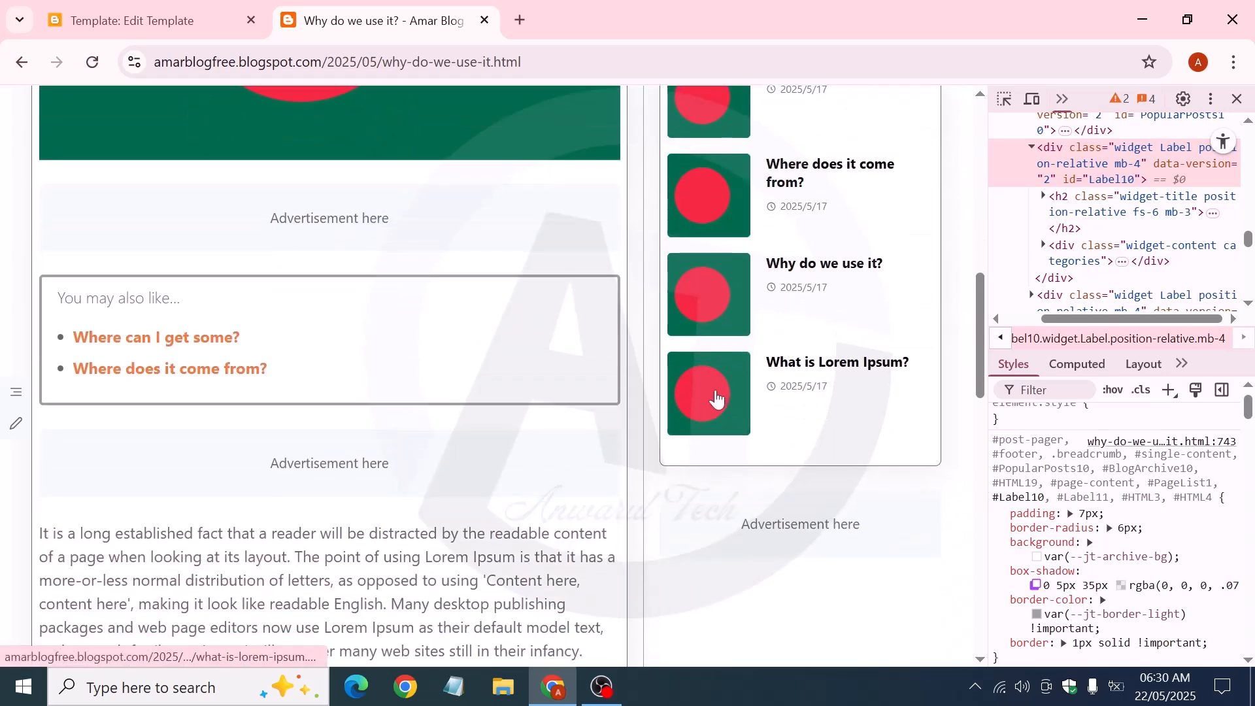
scroll(714, 418, "up", 10)
scroll(719, 294, "up", 2)
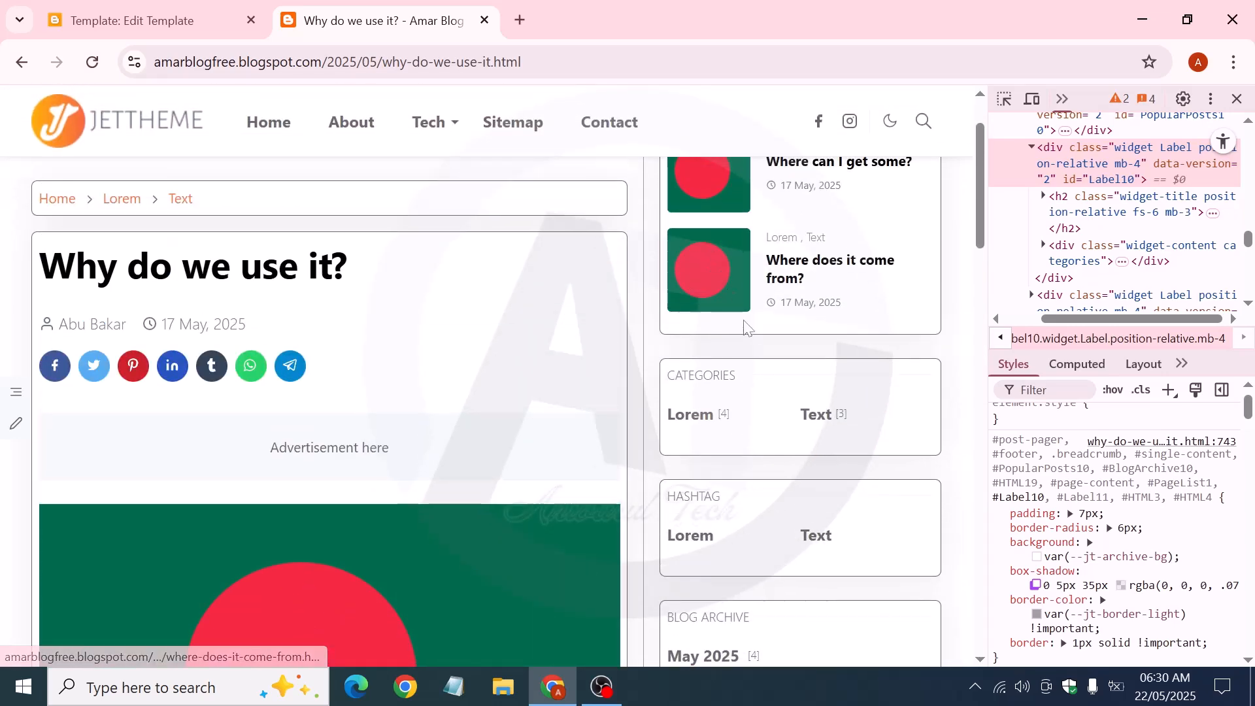
scroll(778, 445, "down", 6)
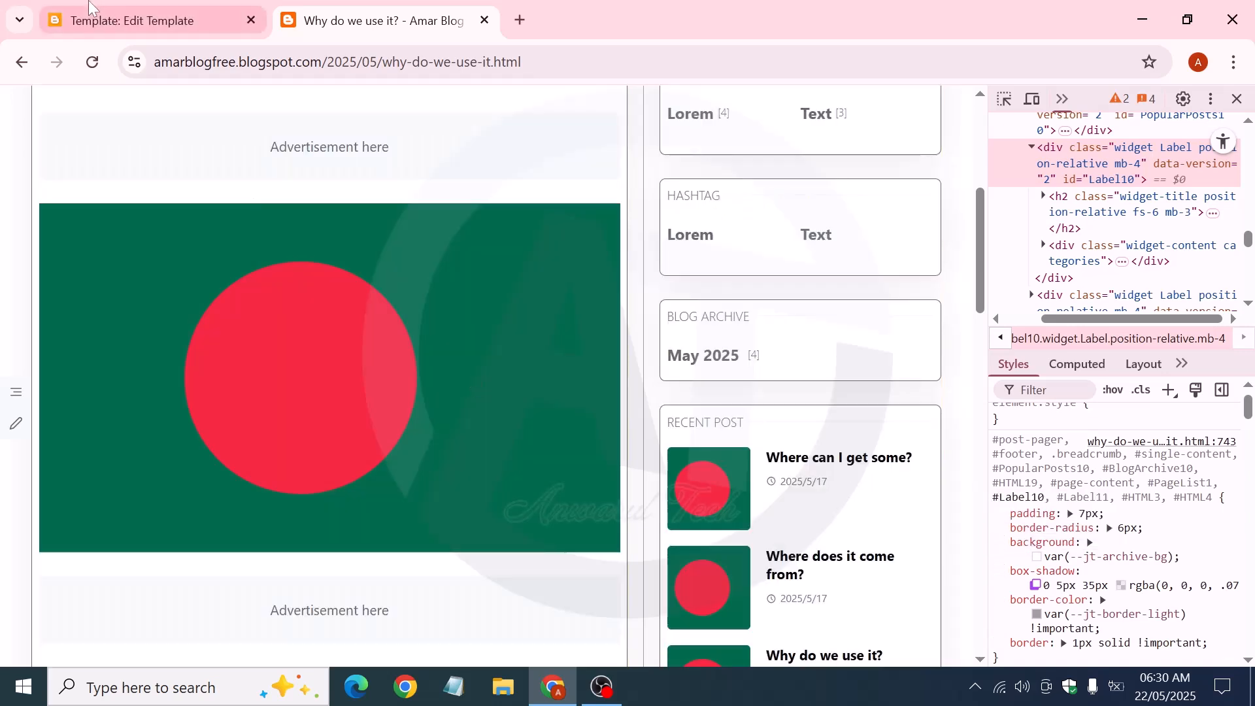
left_click(124, 20)
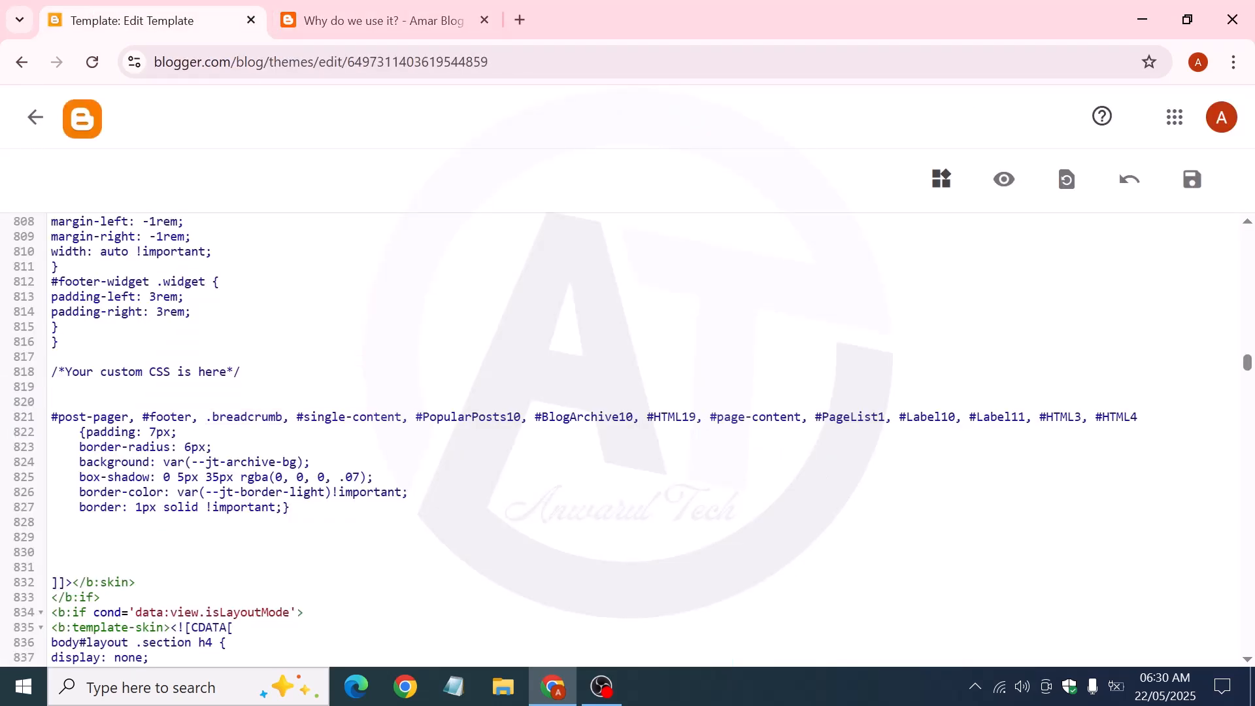
left_click_drag(899, 416, 961, 417)
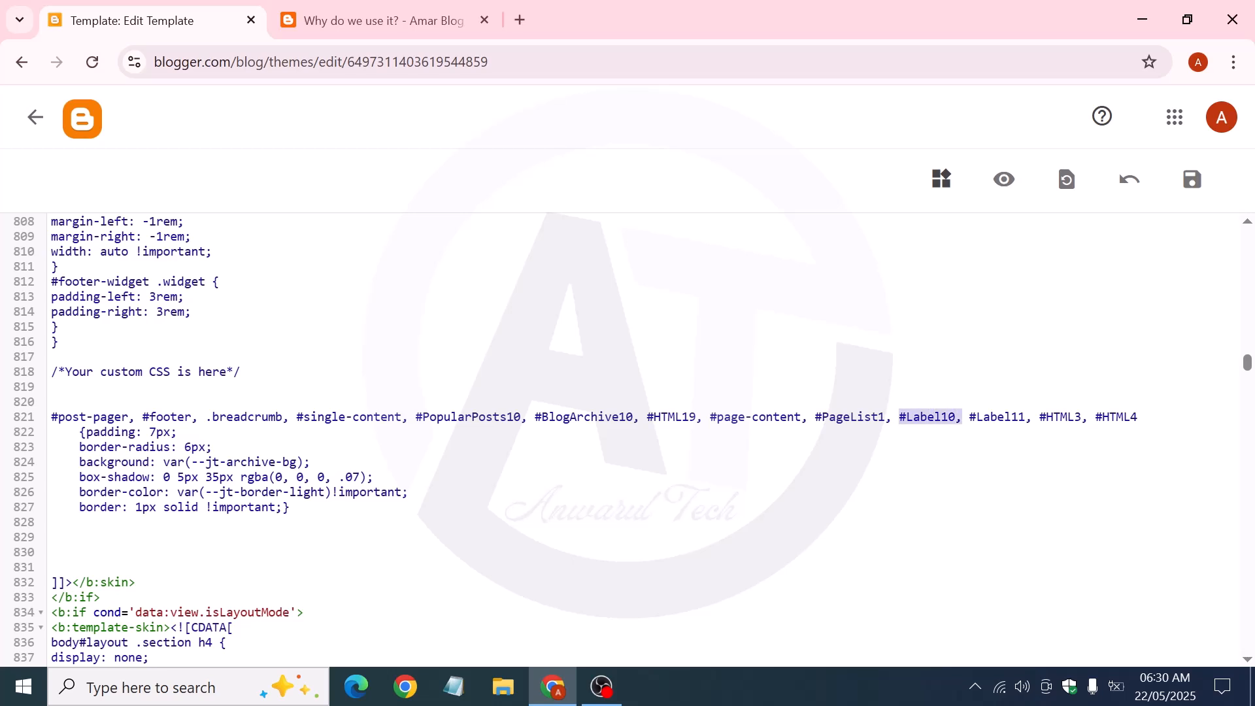
key("BackSpace")
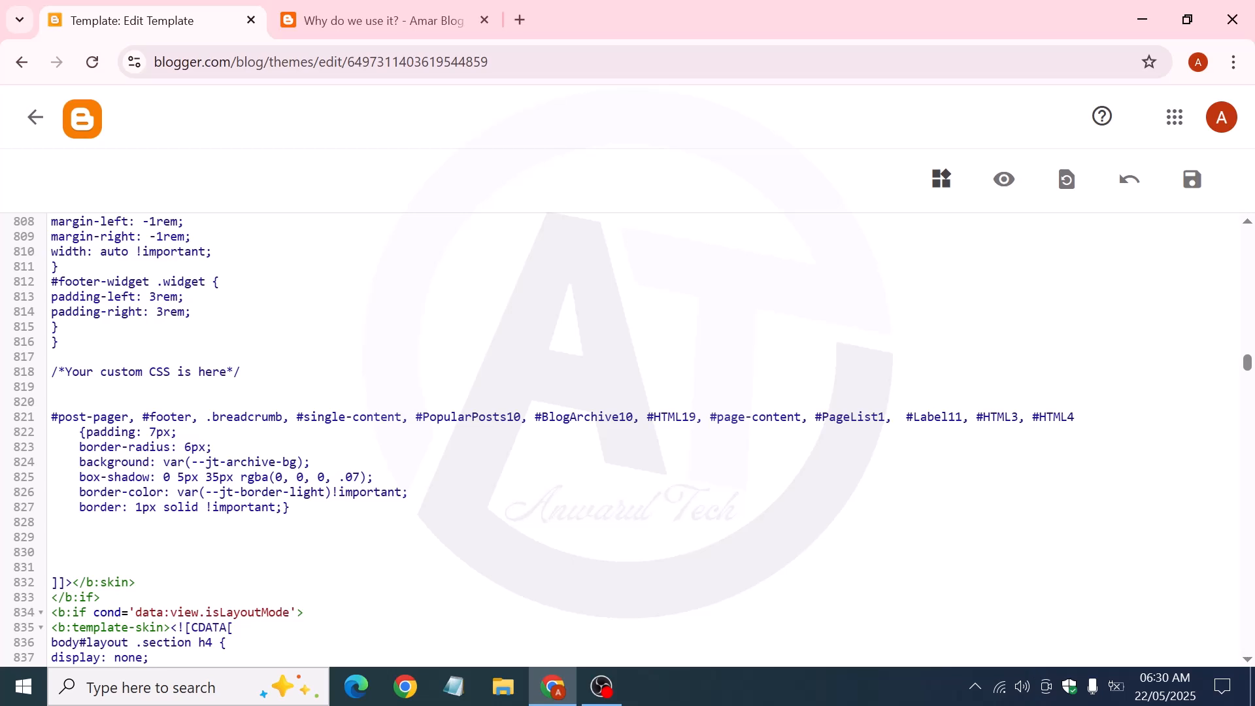
left_click(1192, 178)
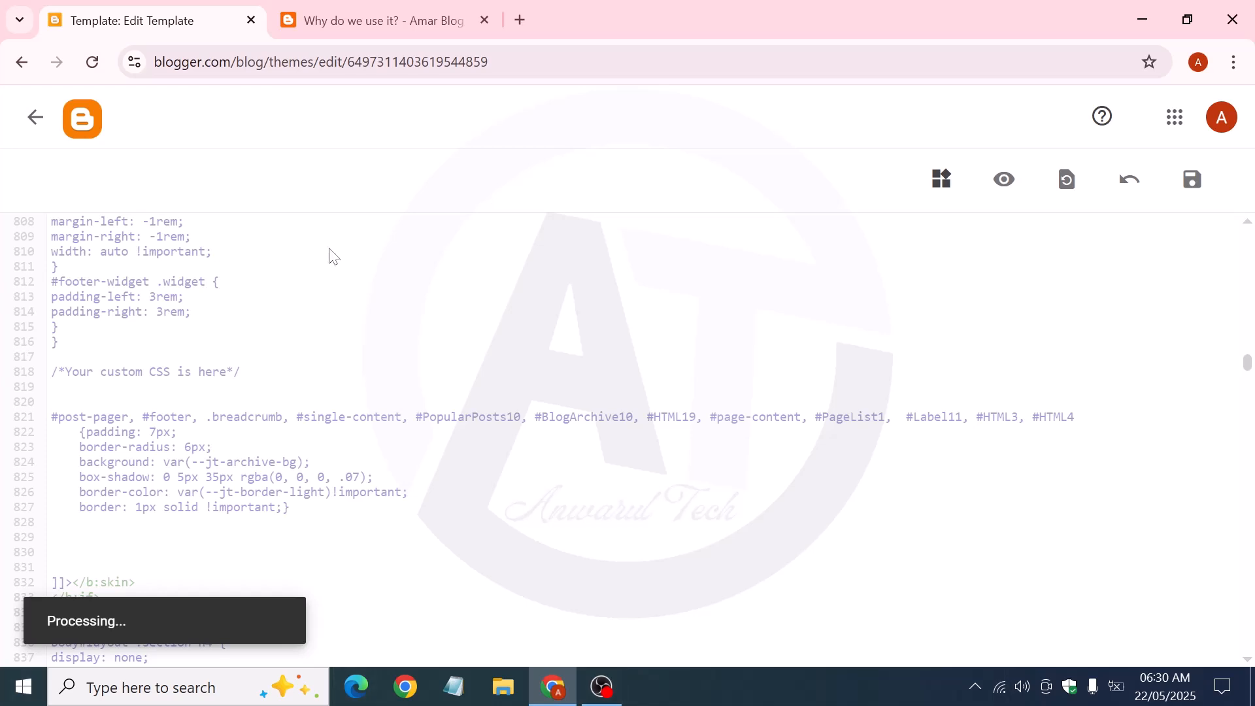
Reload the live post, close the inspector, and check the border around the Categories widget in the sidebar
left_click(327, 13)
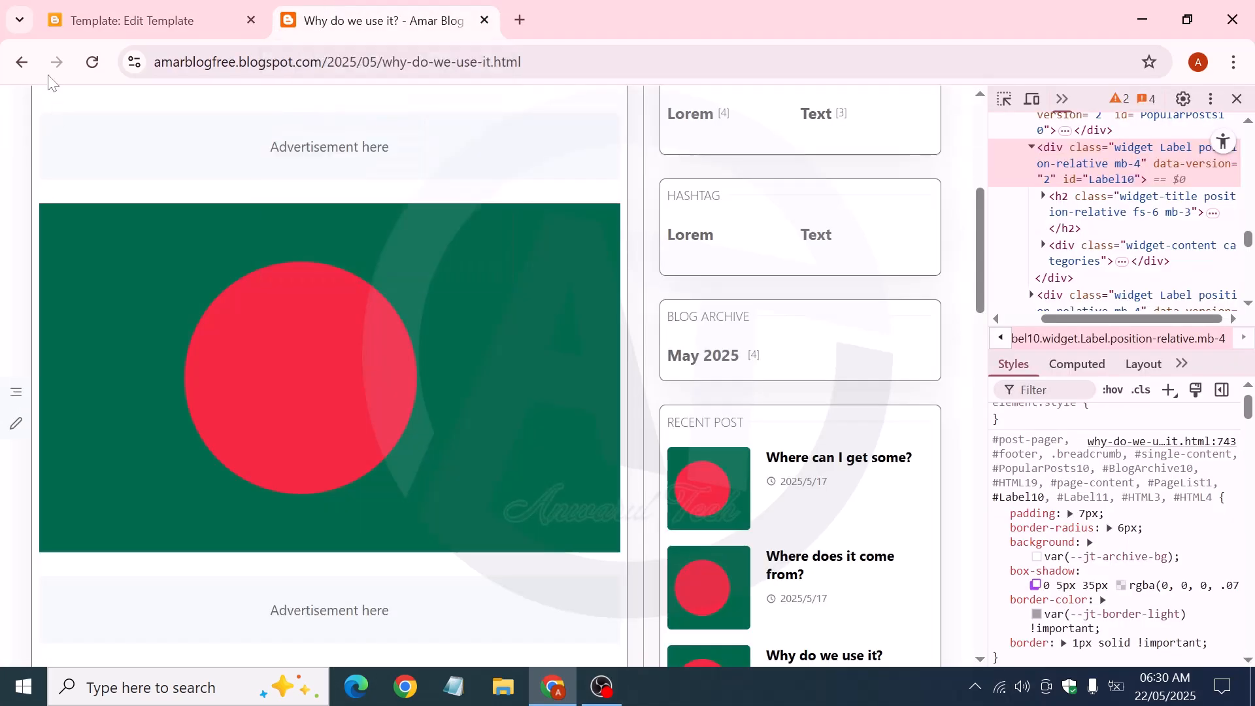
left_click(92, 63)
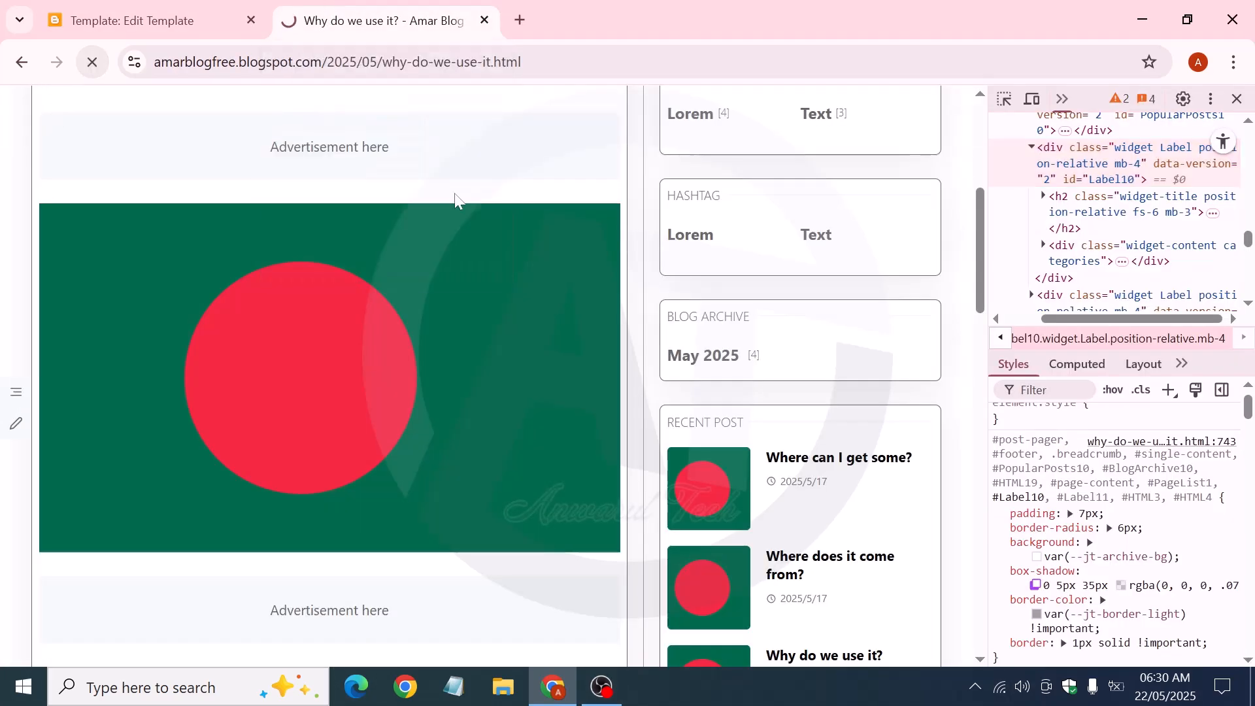
left_click(1237, 100)
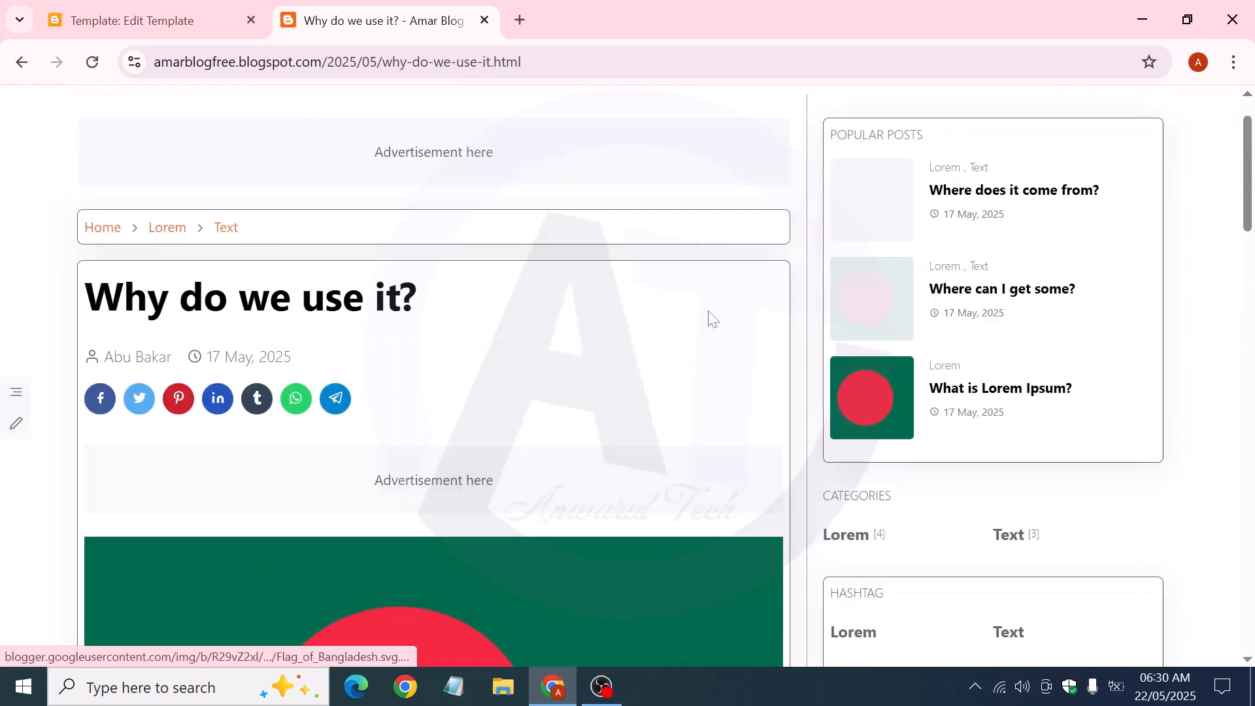
scroll(712, 318, "down", 4)
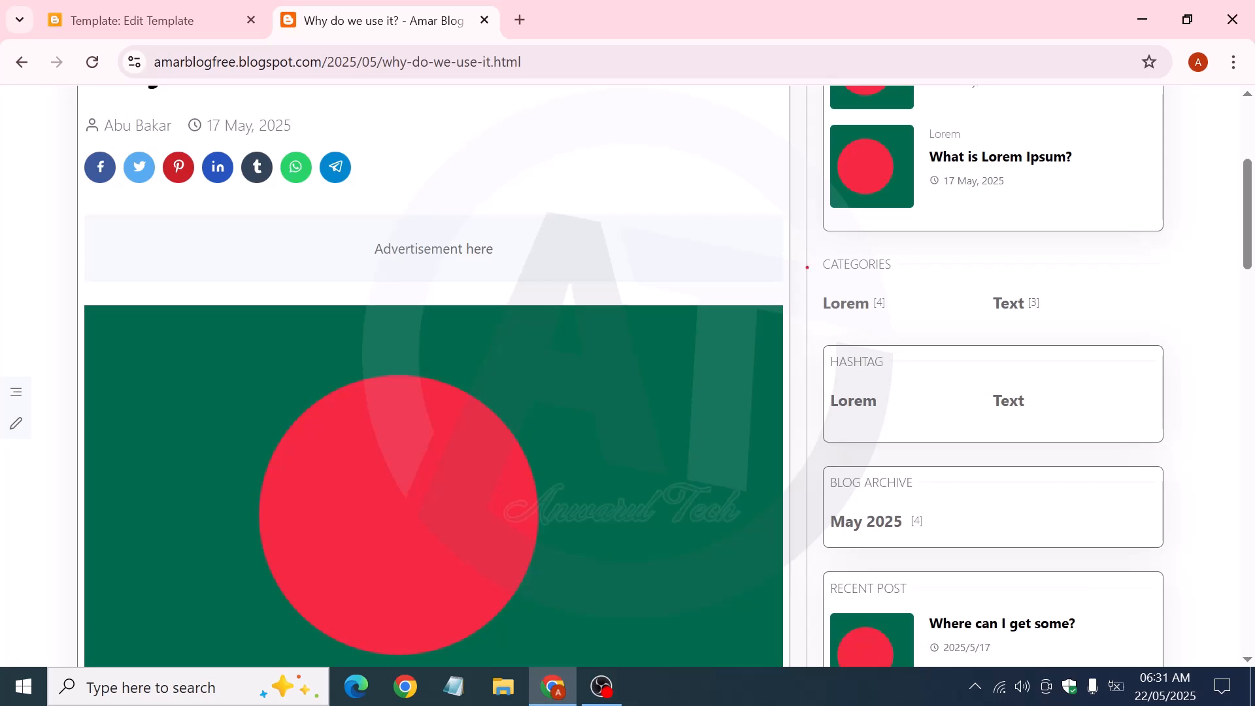
mouse_move(813, 247)
left_mouse_down()
mouse_move(826, 335)
mouse_move(1104, 339)
left_mouse_up()
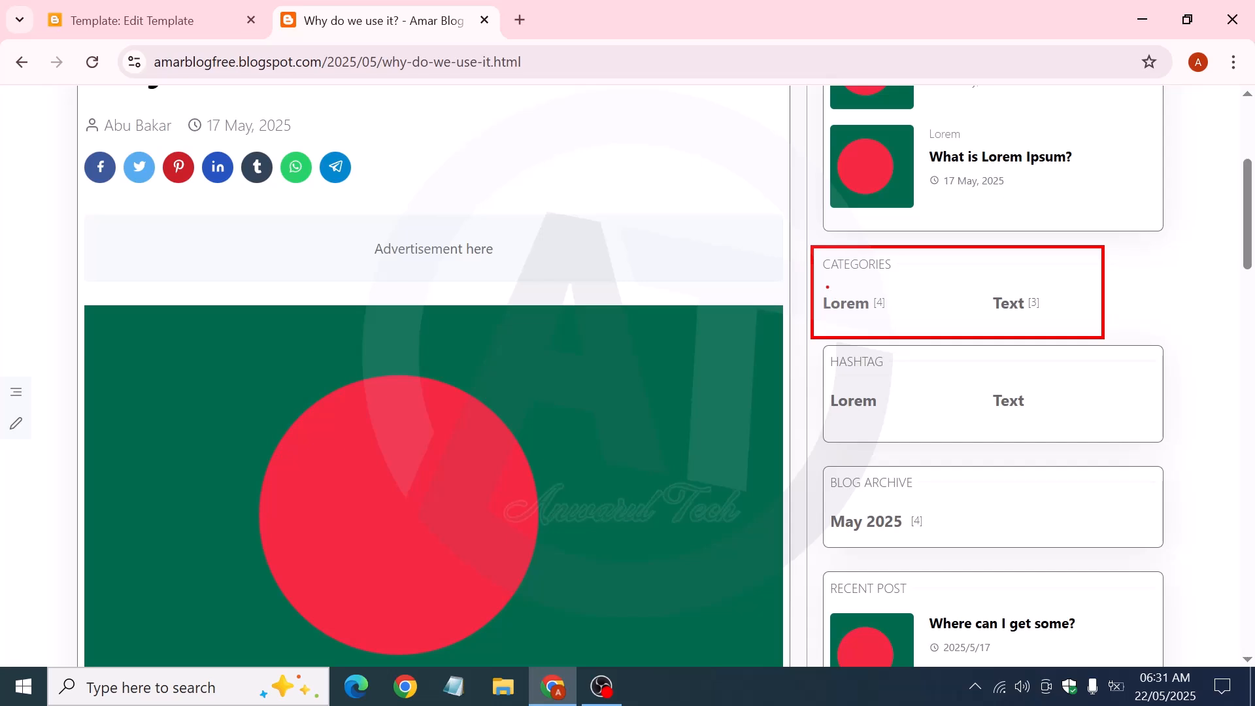
mouse_move(825, 285)
left_mouse_down()
mouse_move(1076, 294)
mouse_move(1140, 275)
mouse_move(1134, 287)
left_mouse_up()
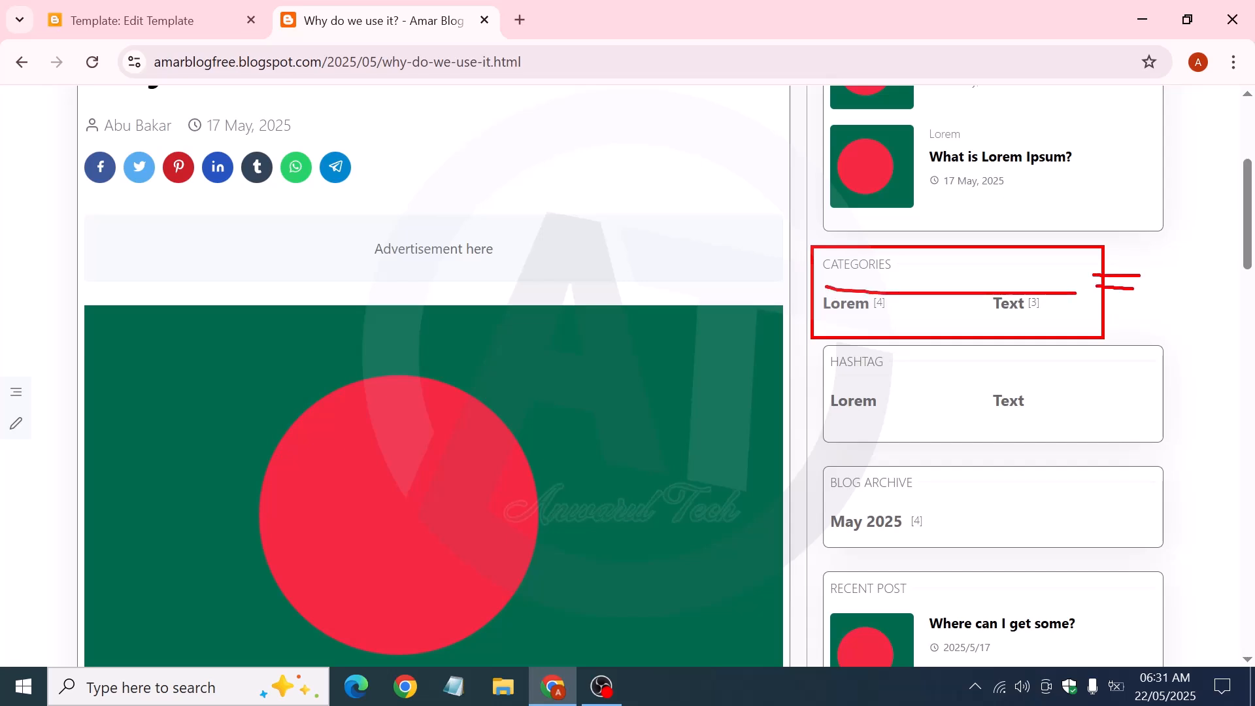
mouse_move(1135, 186)
left_mouse_down()
mouse_move(1190, 187)
mouse_move(1180, 201)
left_mouse_up()
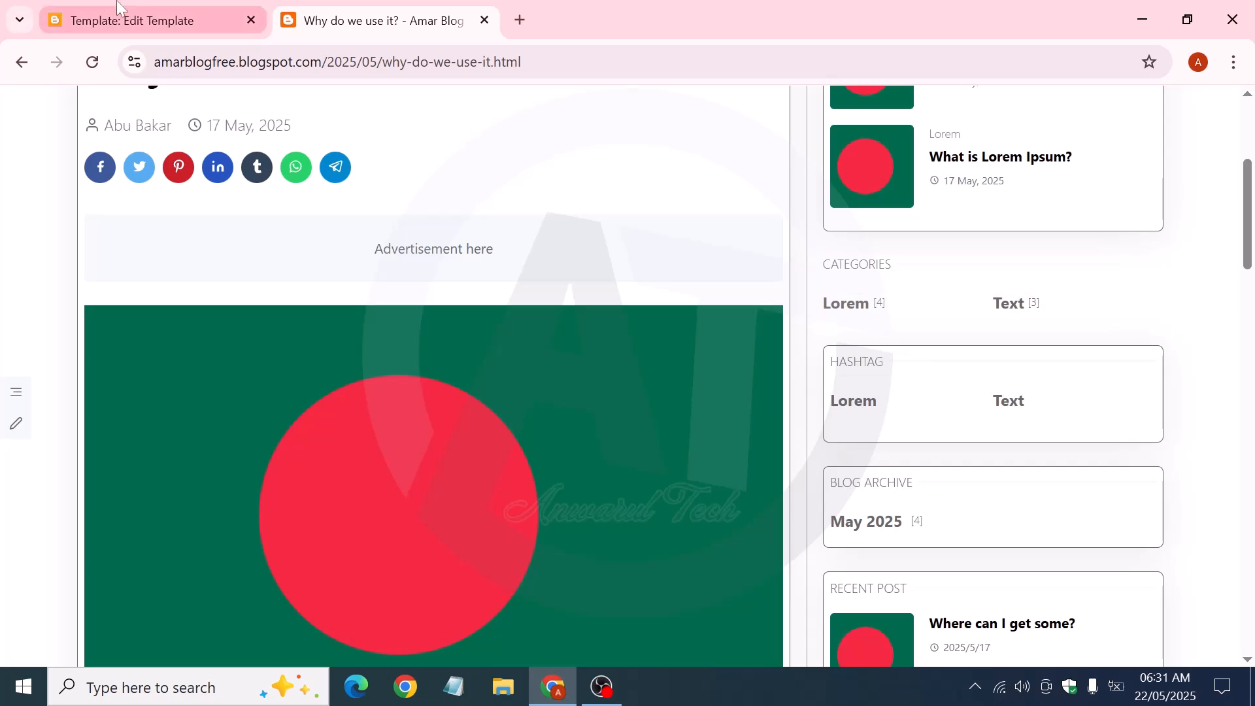
Return to the template code and undo the removal of the #Label10 selector
left_click(131, 20)
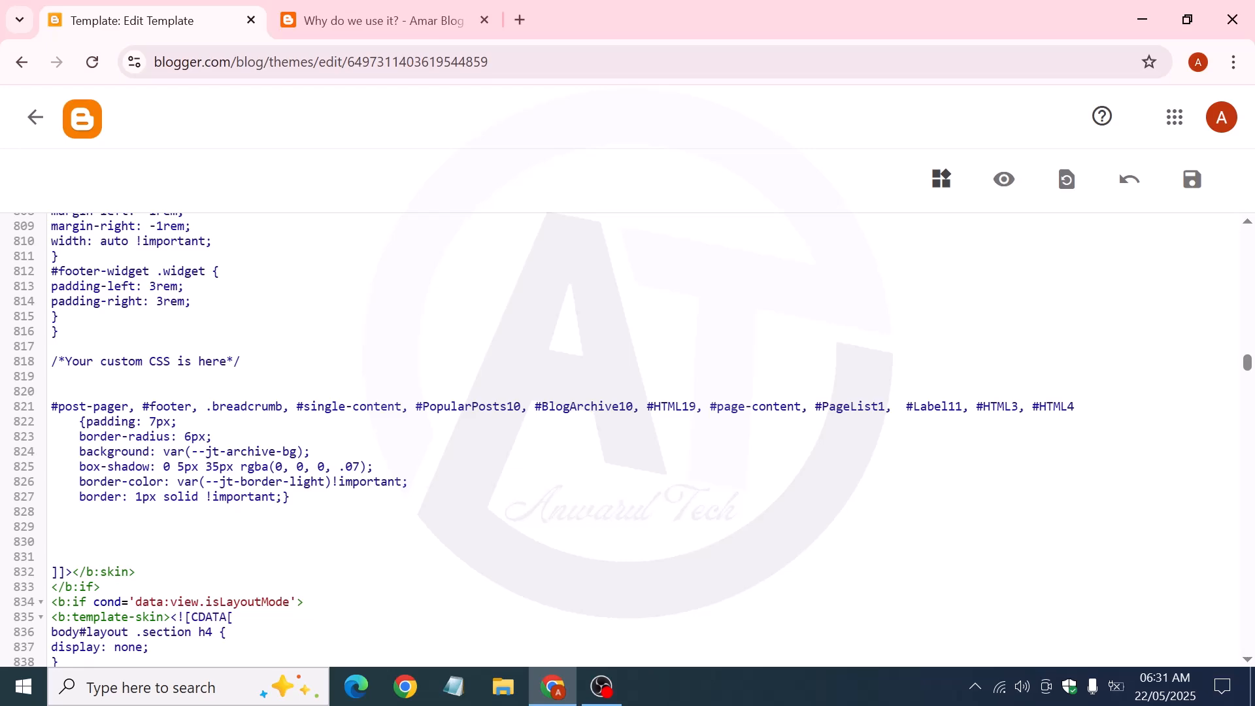
key("ctrl+v")
key("ctrl+z")
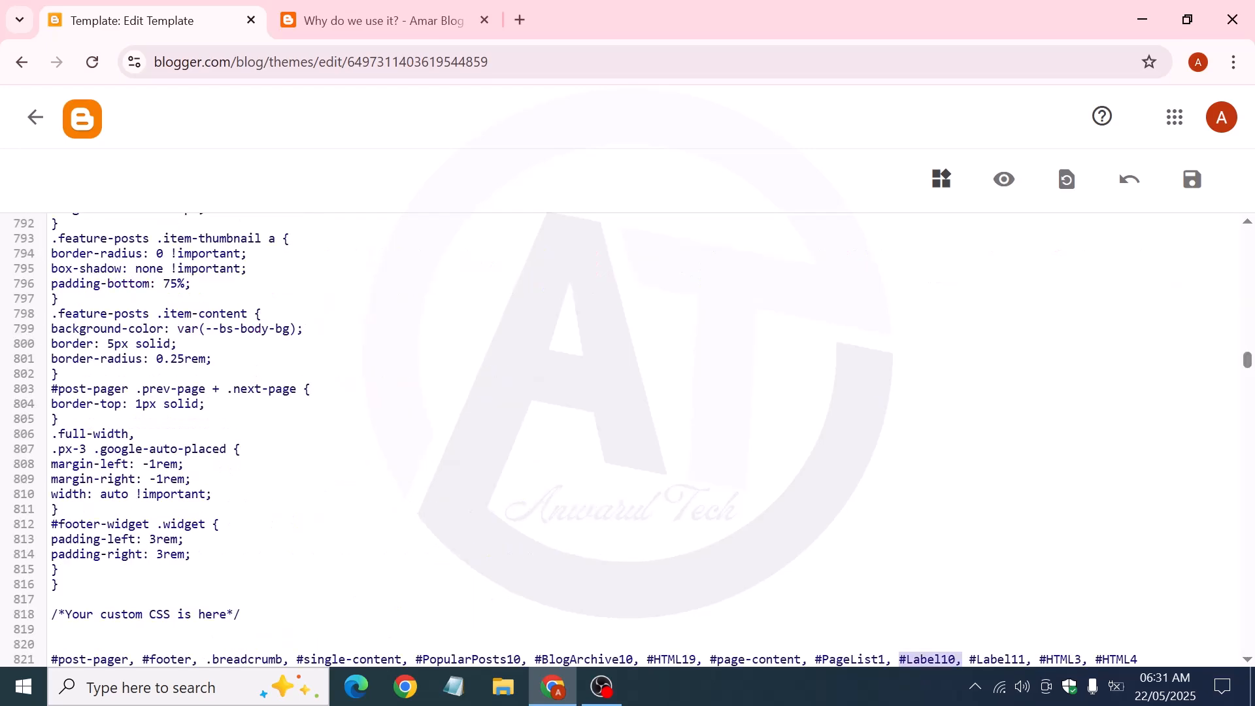
scroll(628, 437, "down", 6)
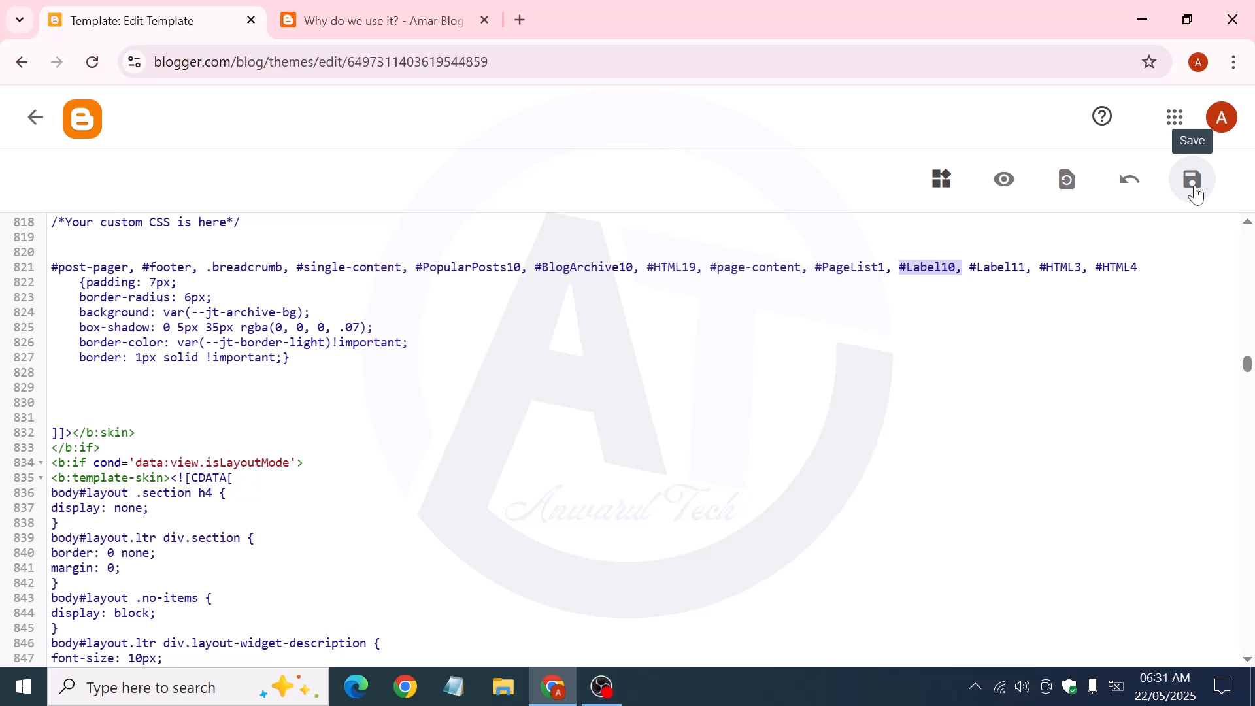
scroll(627, 437, "up", 1)
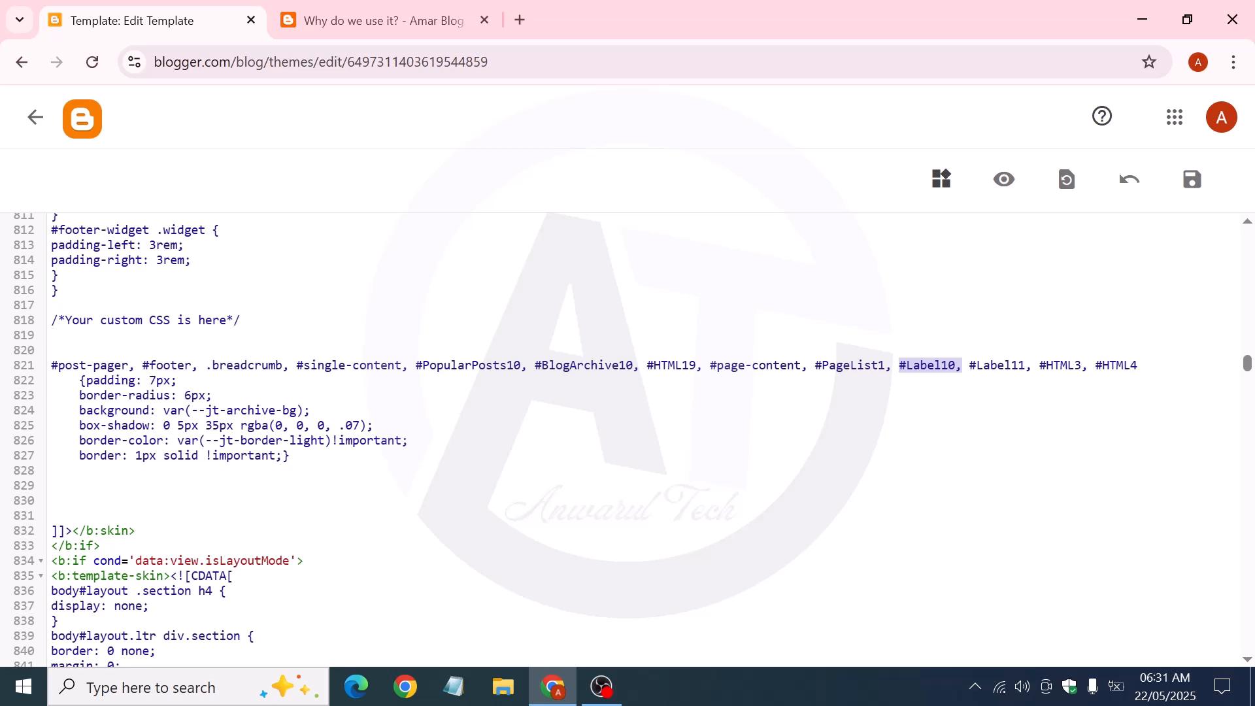
Highlight the commas after #PageList1 and #Label10, then the gap between #HTML4 and the rule's opening brace
left_click(885, 365)
key("shift+Right")
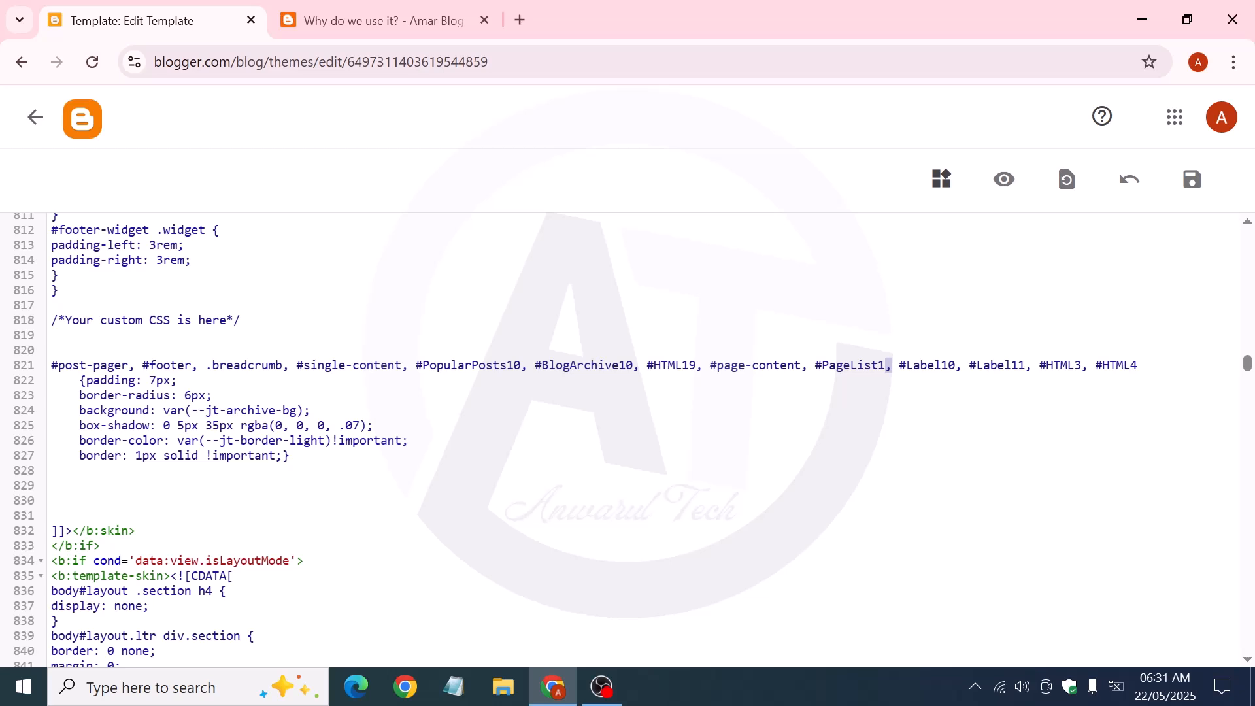
left_click(920, 365)
key("shift+Right")
double_click(1028, 366)
left_click(1138, 365)
left_click_drag(79, 380, 1131, 366)
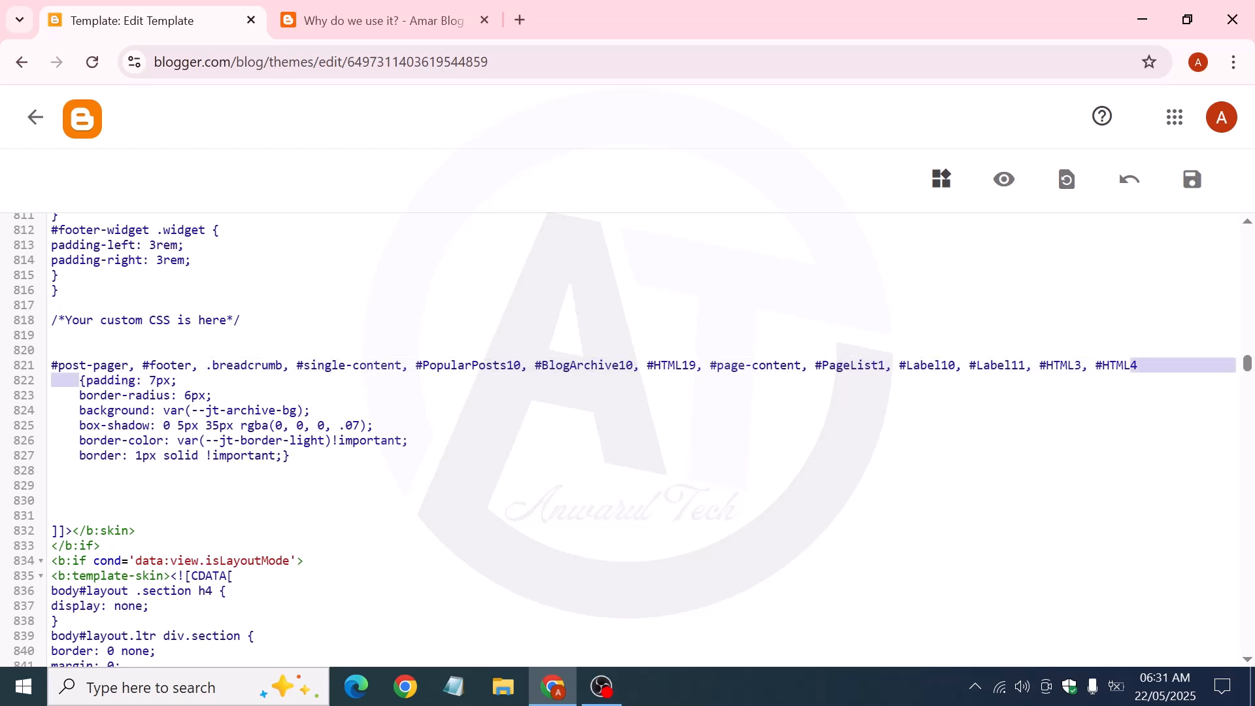
Pull the opening brace up onto the selector line, leaving one space after #HTML4, and save the theme
left_click(1138, 365)
key("Delete")
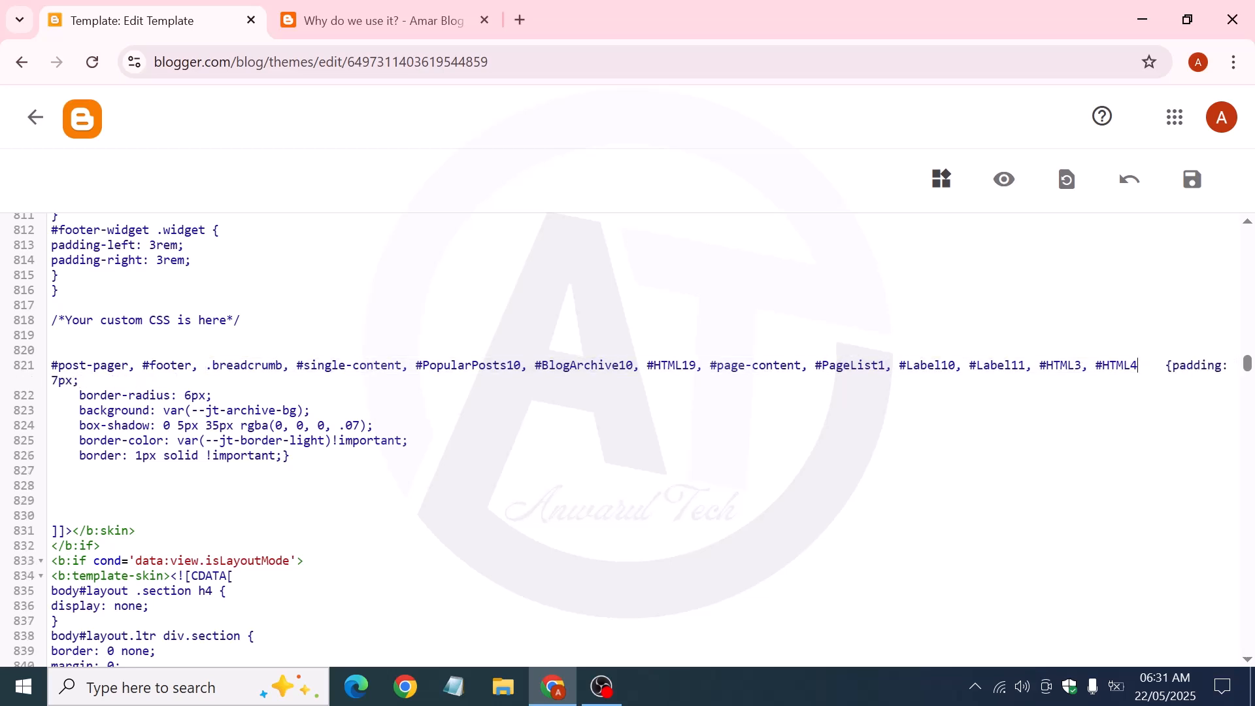
key("Delete")
key("Delete")
key("Delete")
key("Delete")
left_click(1193, 183)
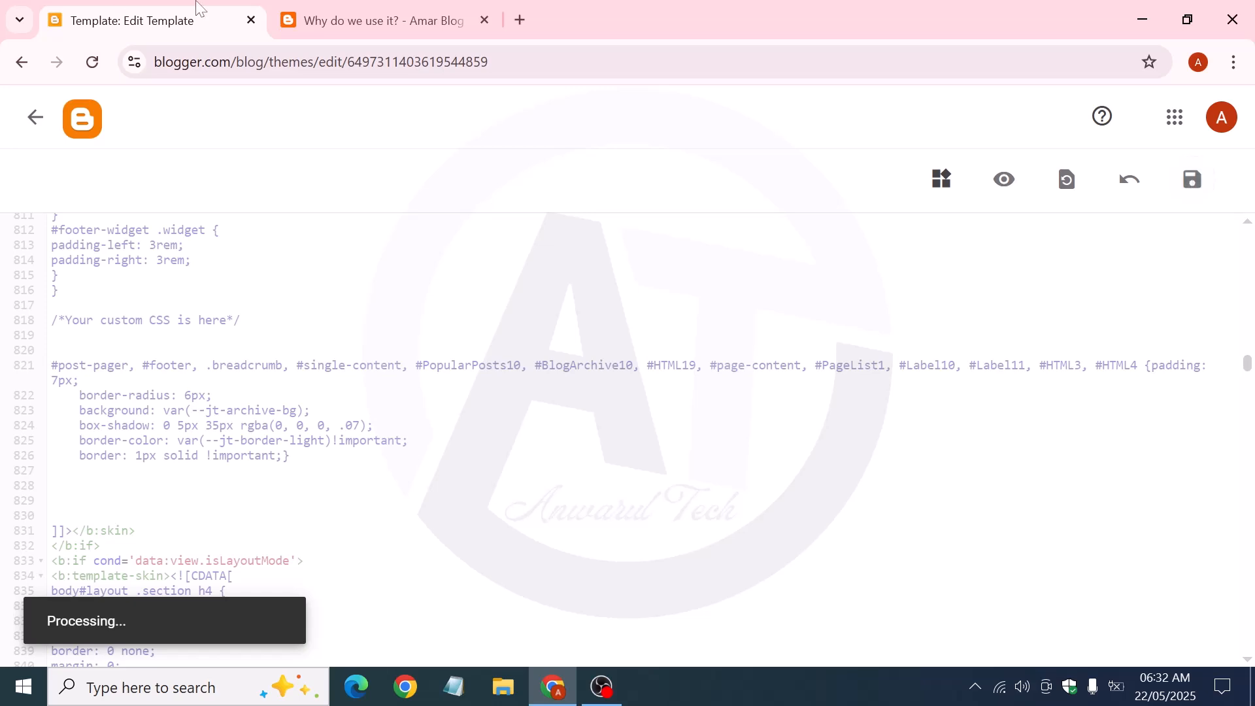
Switch to the live post and duplicate its tab to load it with the saved theme
left_click(372, 19)
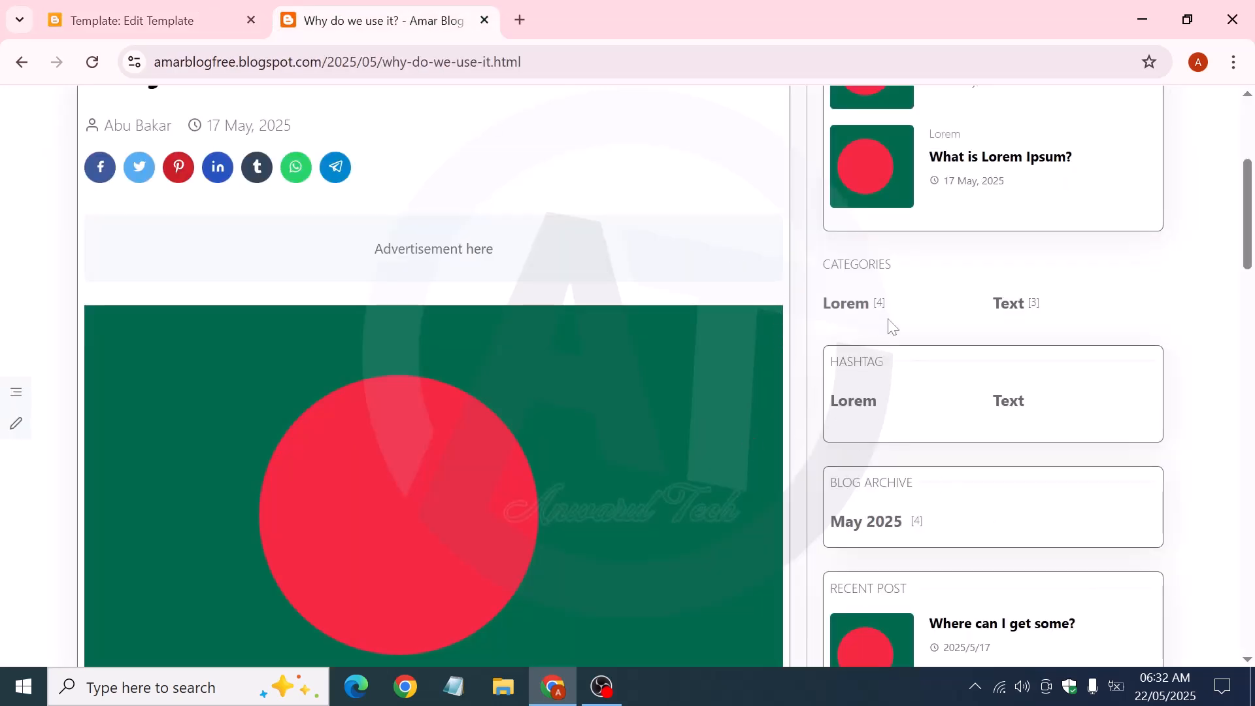
right_click(360, 29)
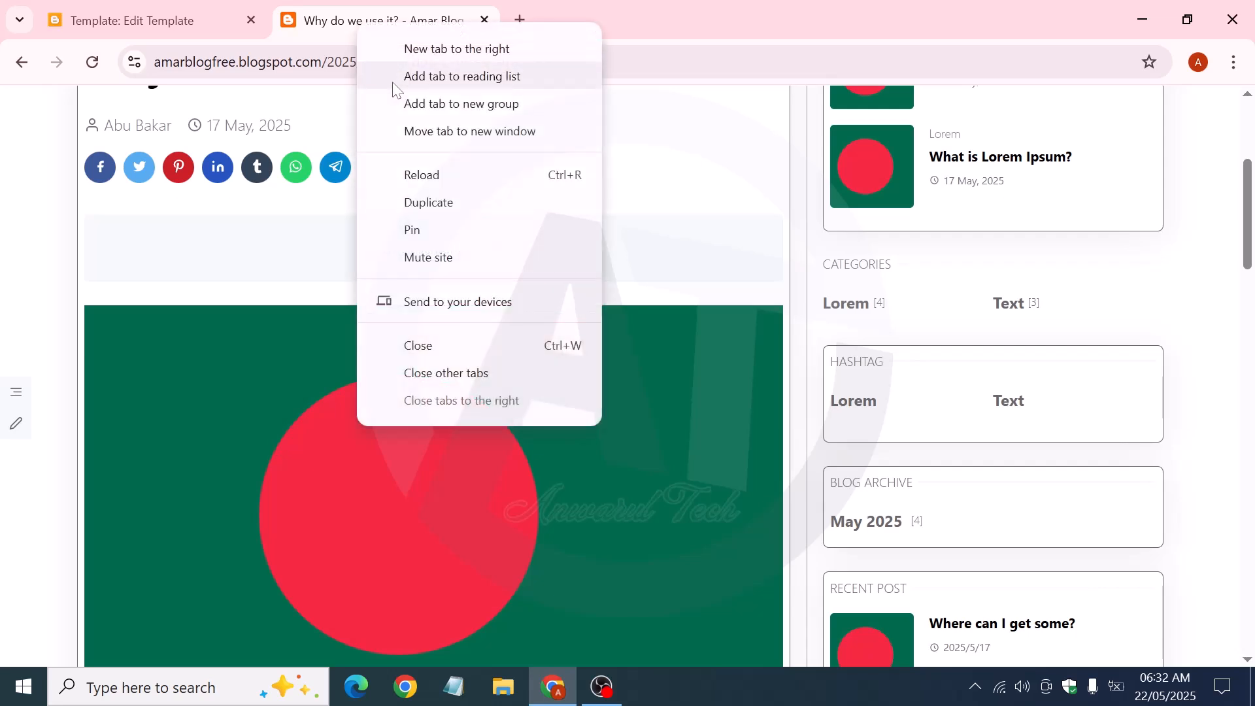
left_click(439, 202)
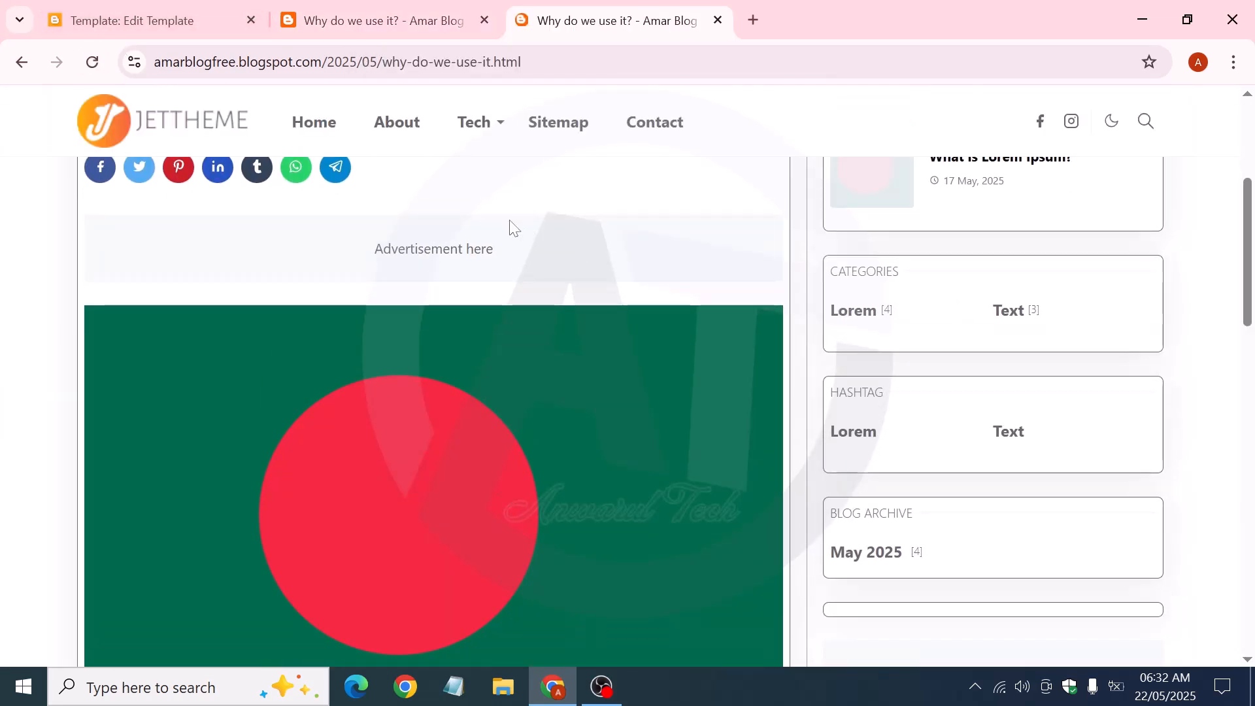
In the original post tab, highlight the Categories widget to compare its border with the duplicated page
left_click(403, 6)
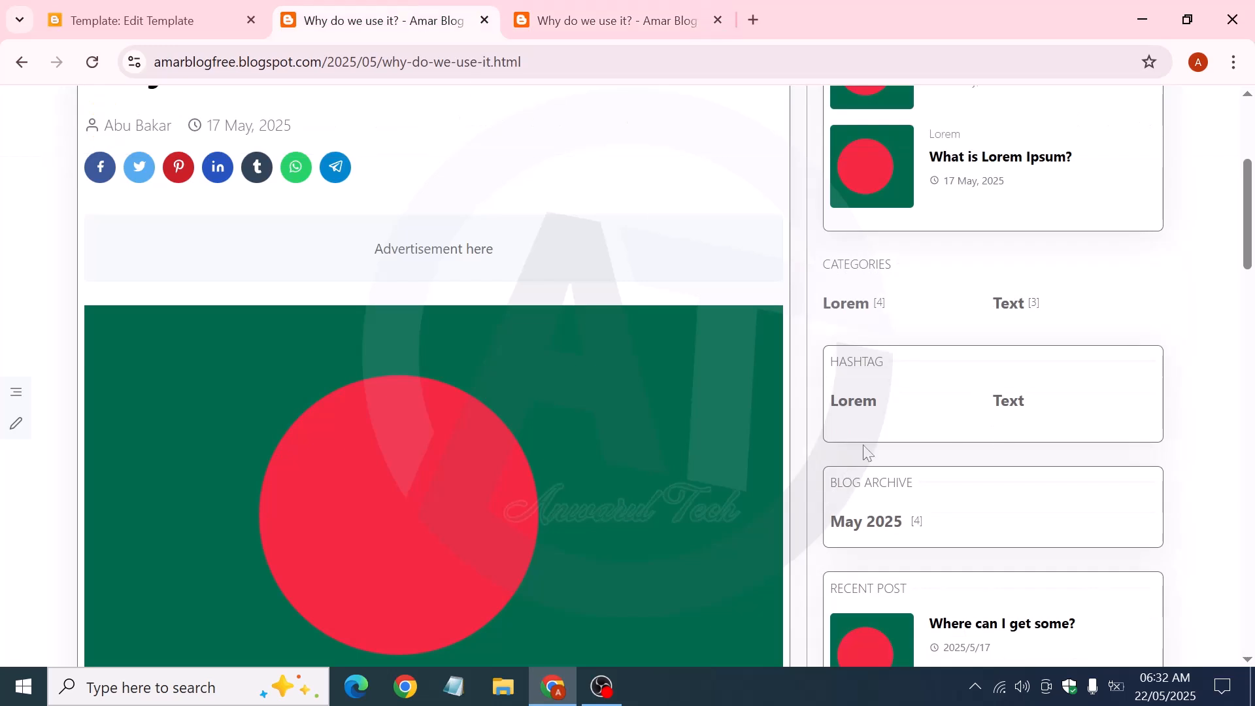
left_click_drag(814, 258, 1041, 332)
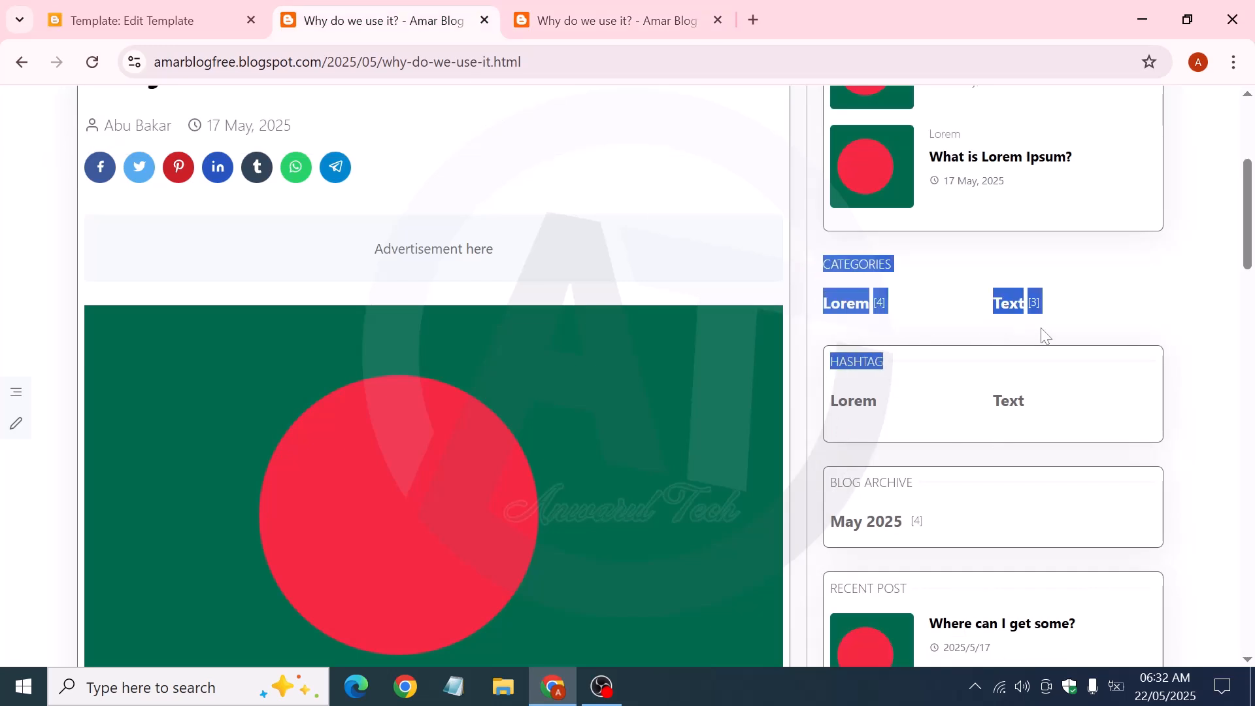
left_click(1103, 312)
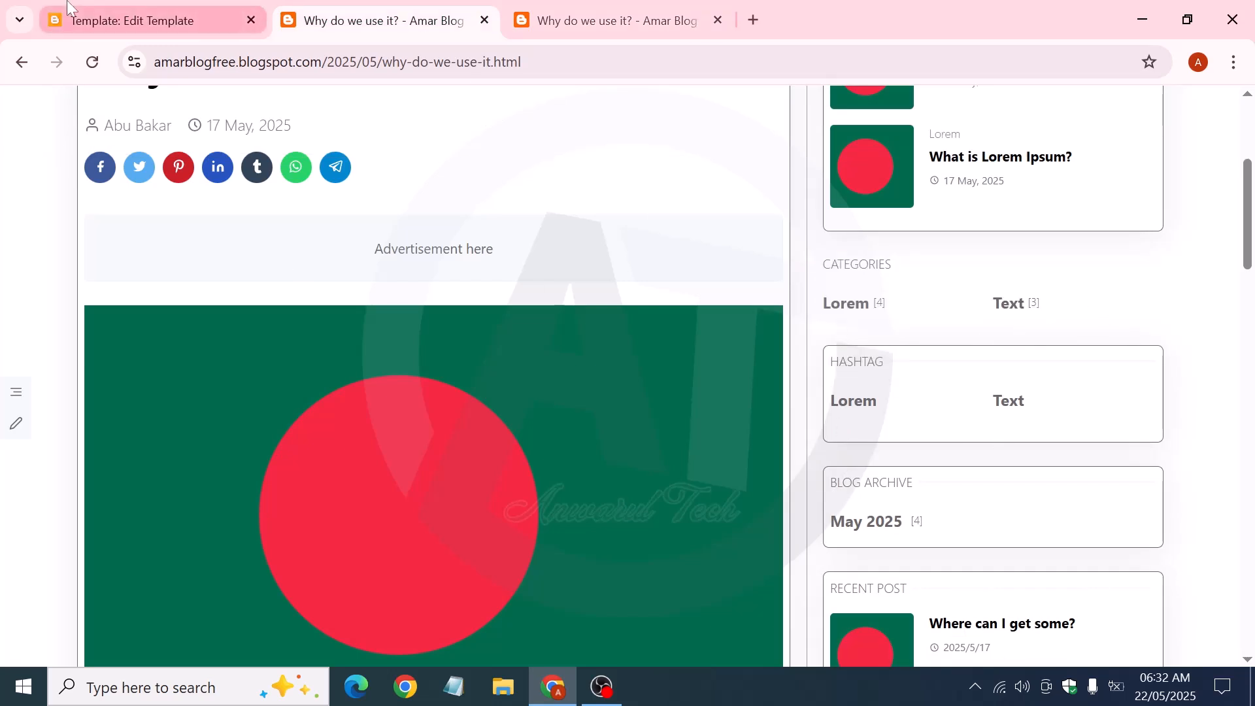
left_click(137, 20)
left_click(416, 8)
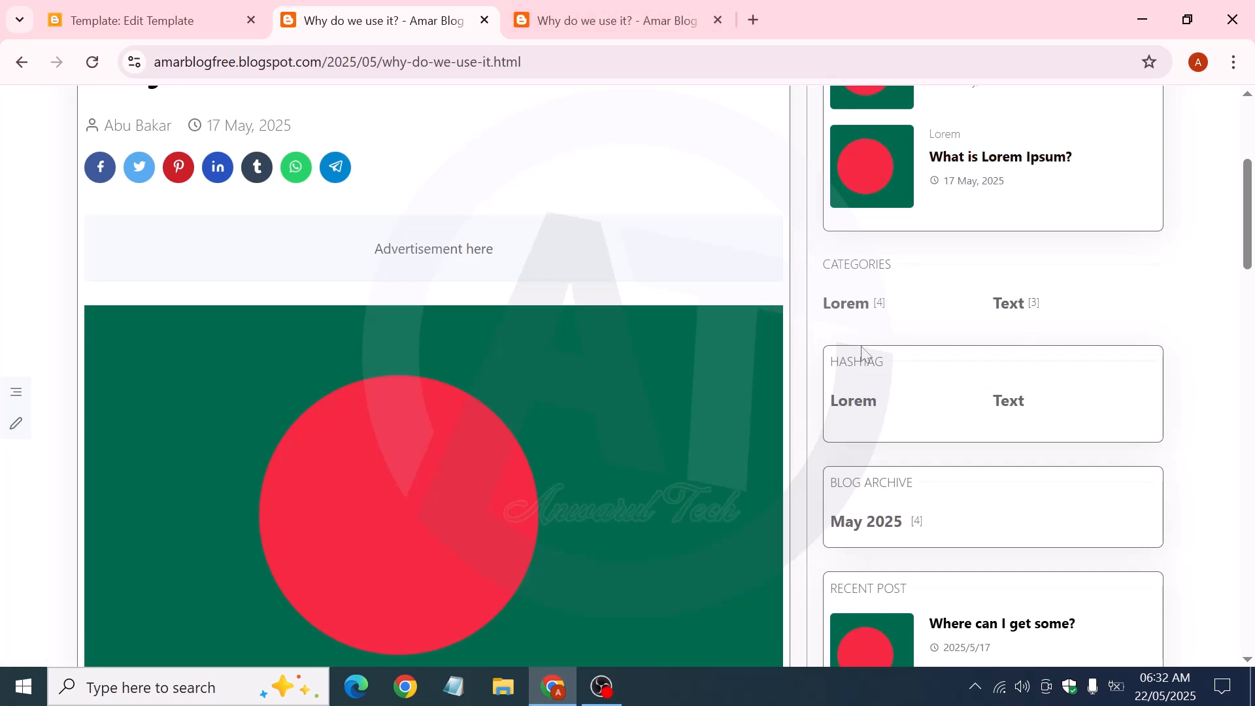
Reload the original post and examine the borders around its sidebar widgets, post content and footer
left_click(95, 64)
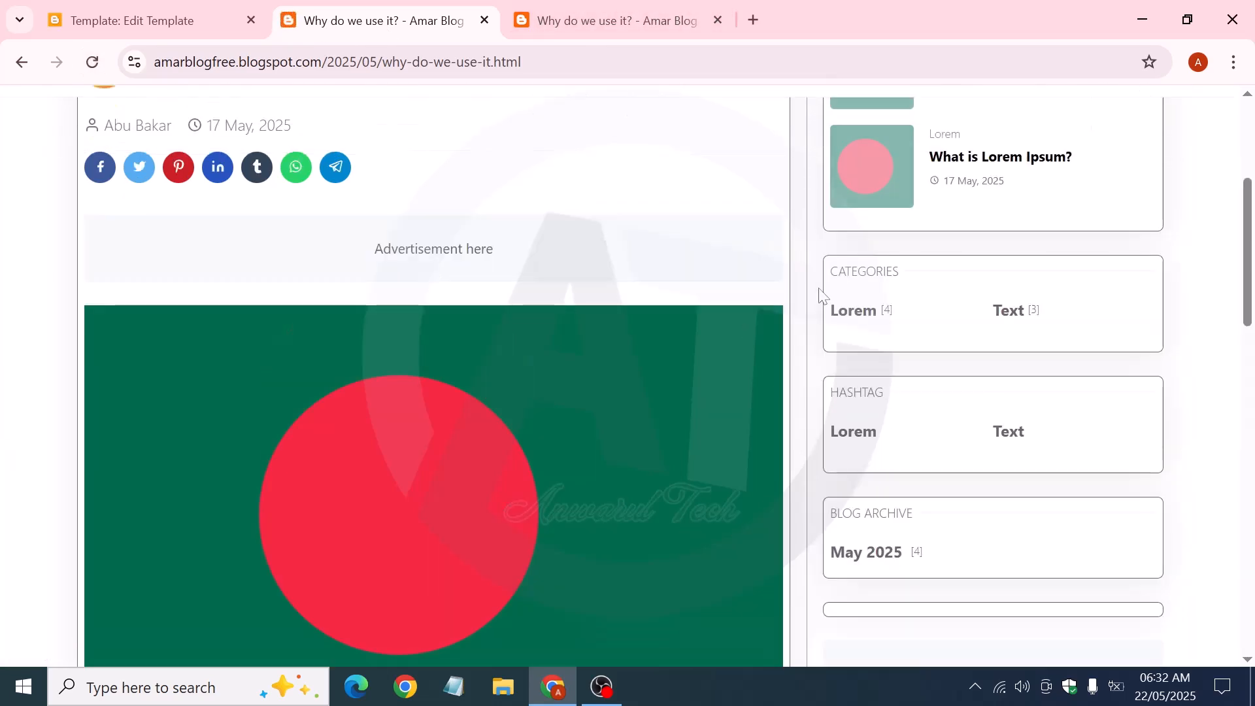
scroll(874, 380, "up", 1)
scroll(874, 380, "down", 4)
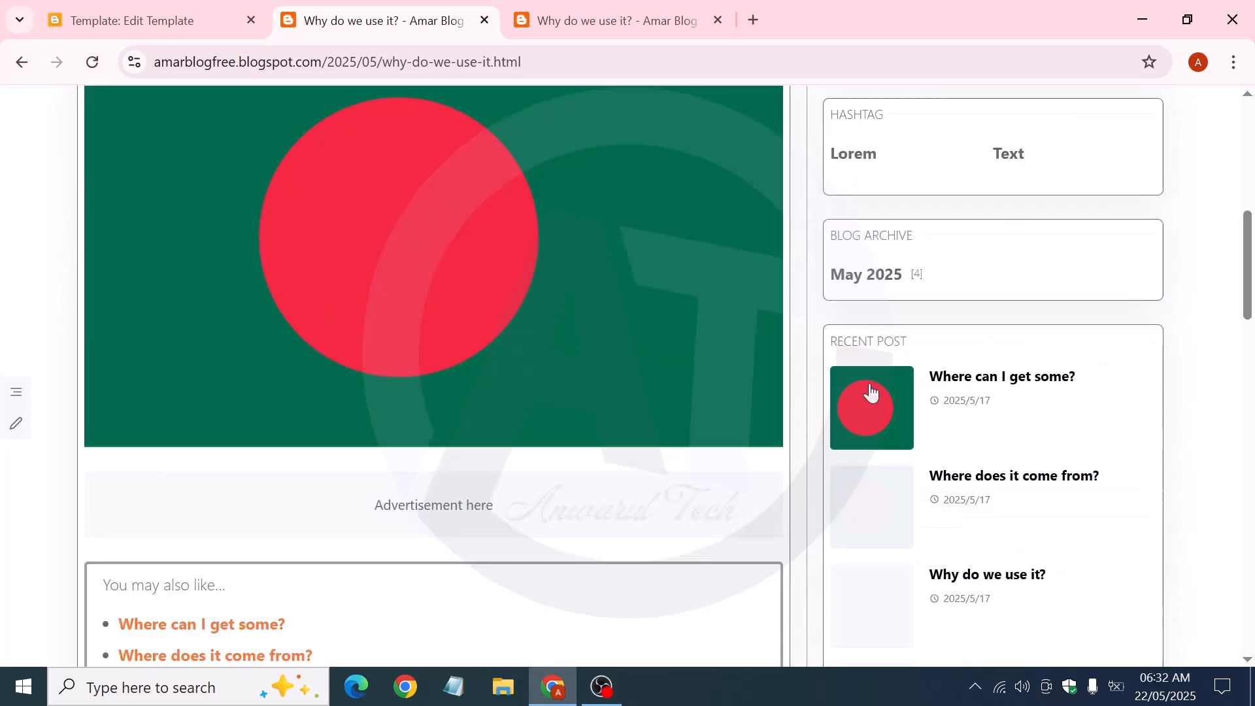
scroll(869, 392, "up", 8)
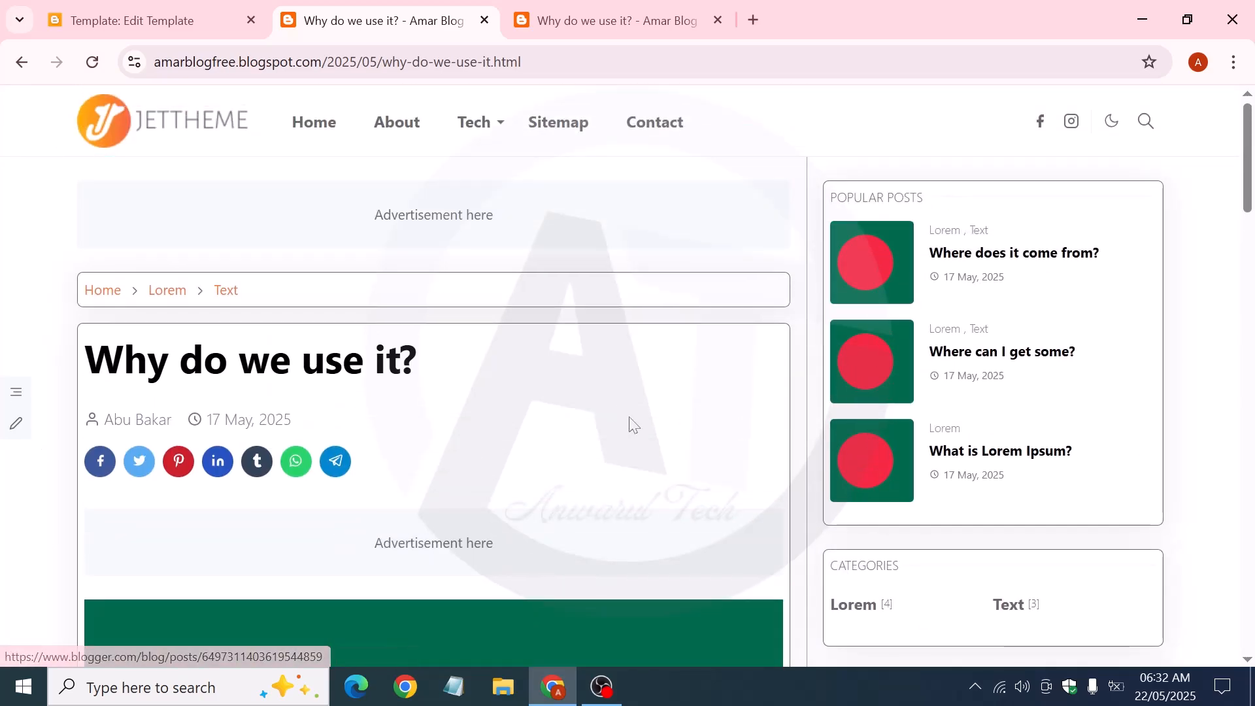
scroll(637, 413, "down", 7)
scroll(637, 409, "down", 7)
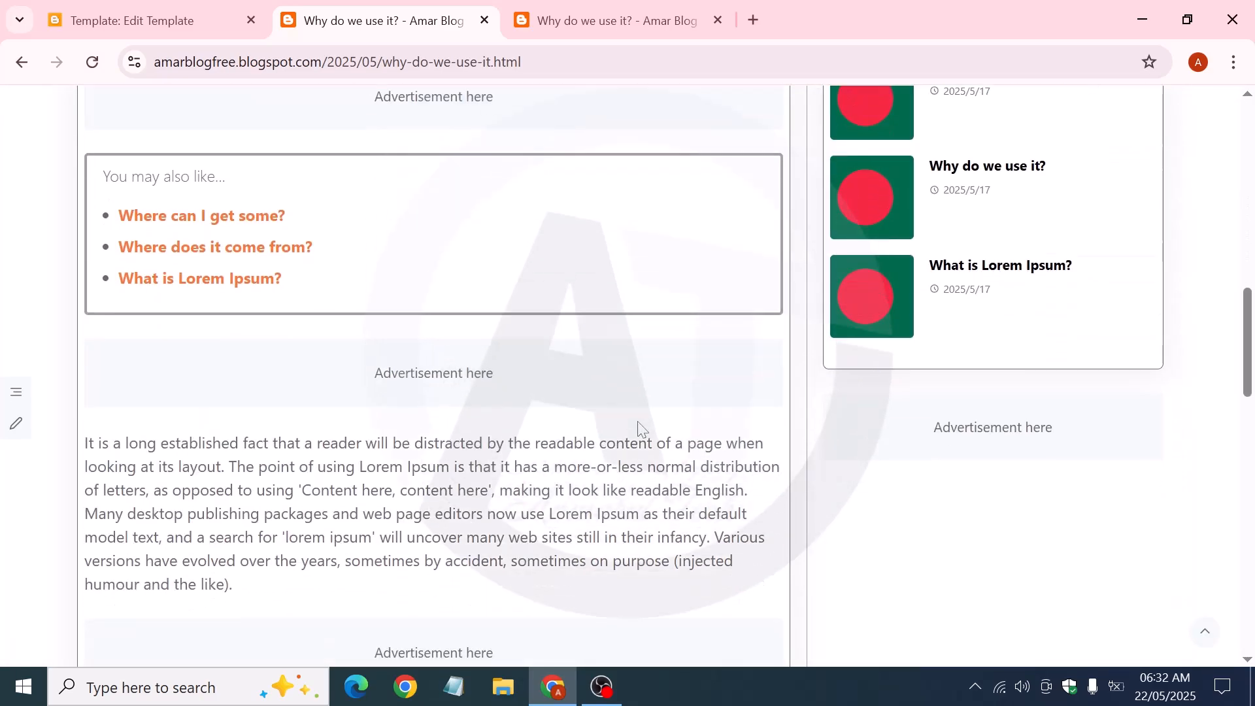
scroll(639, 425, "up", 12)
scroll(639, 424, "down", 18)
scroll(652, 434, "down", 10)
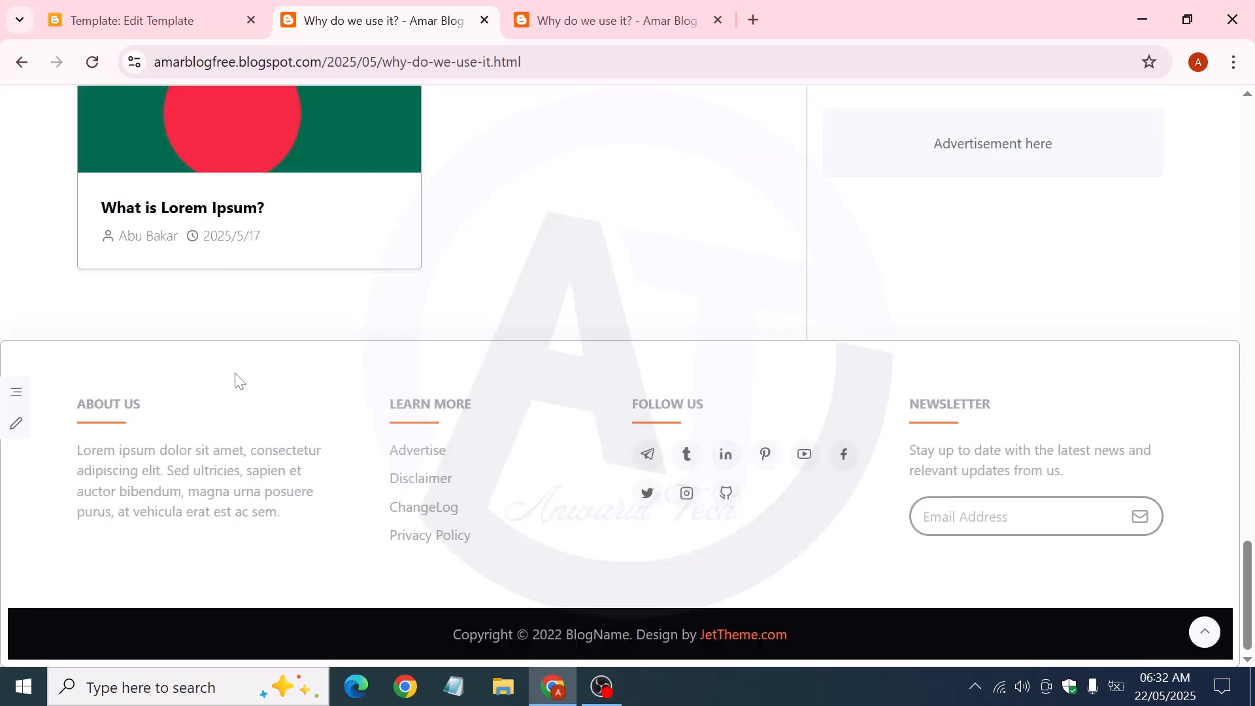
Back in the theme's HTML editor, remove the #footer selector from the custom border rule and save the theme
left_click(71, 12)
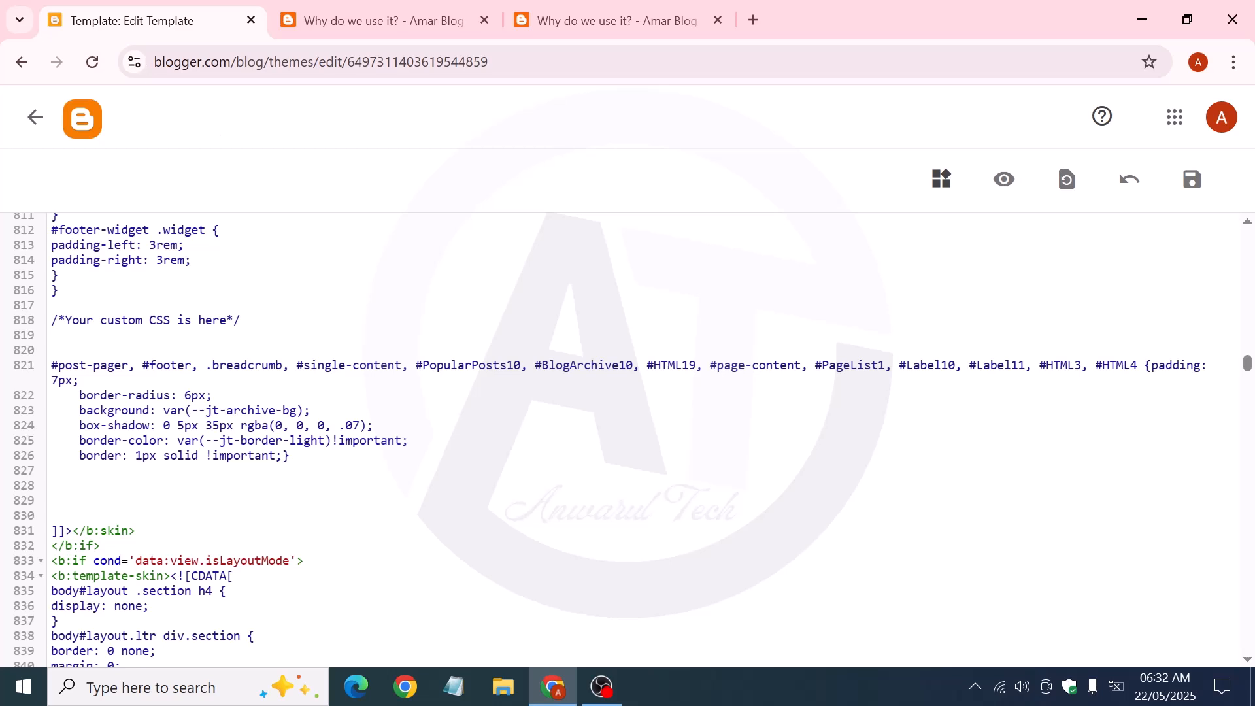
left_click_drag(142, 364, 198, 365)
key("BackSpace")
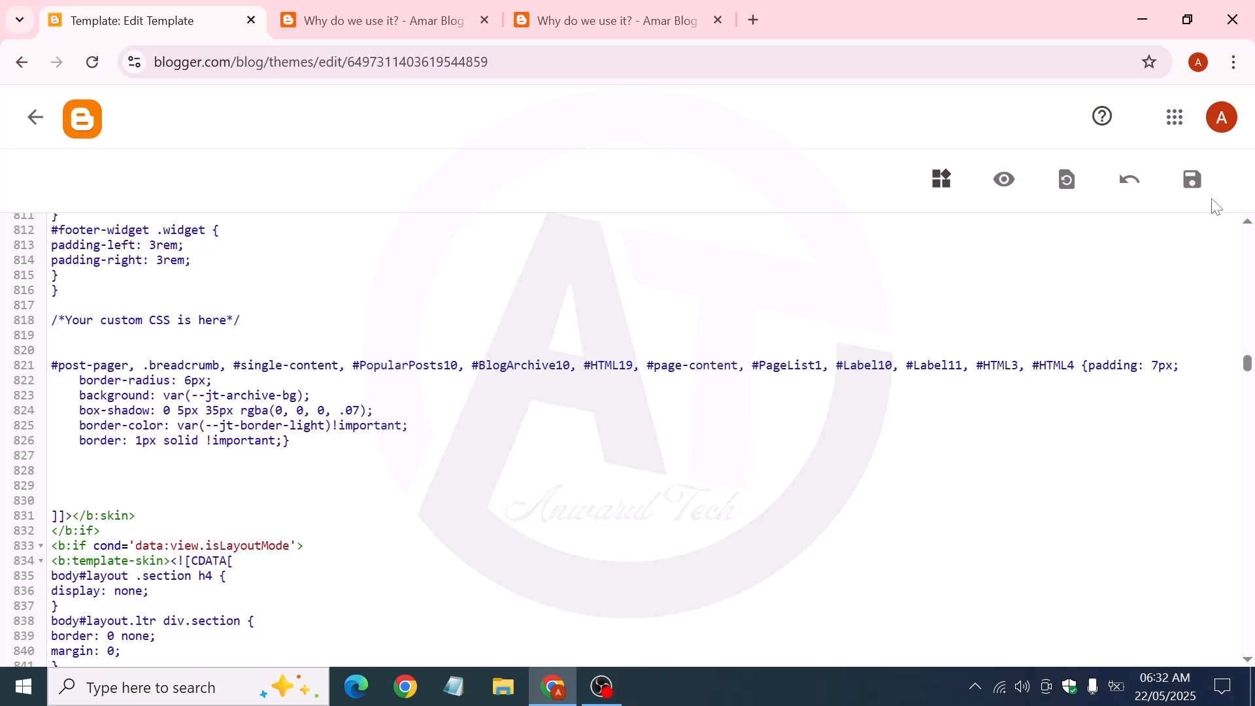
left_click(1192, 179)
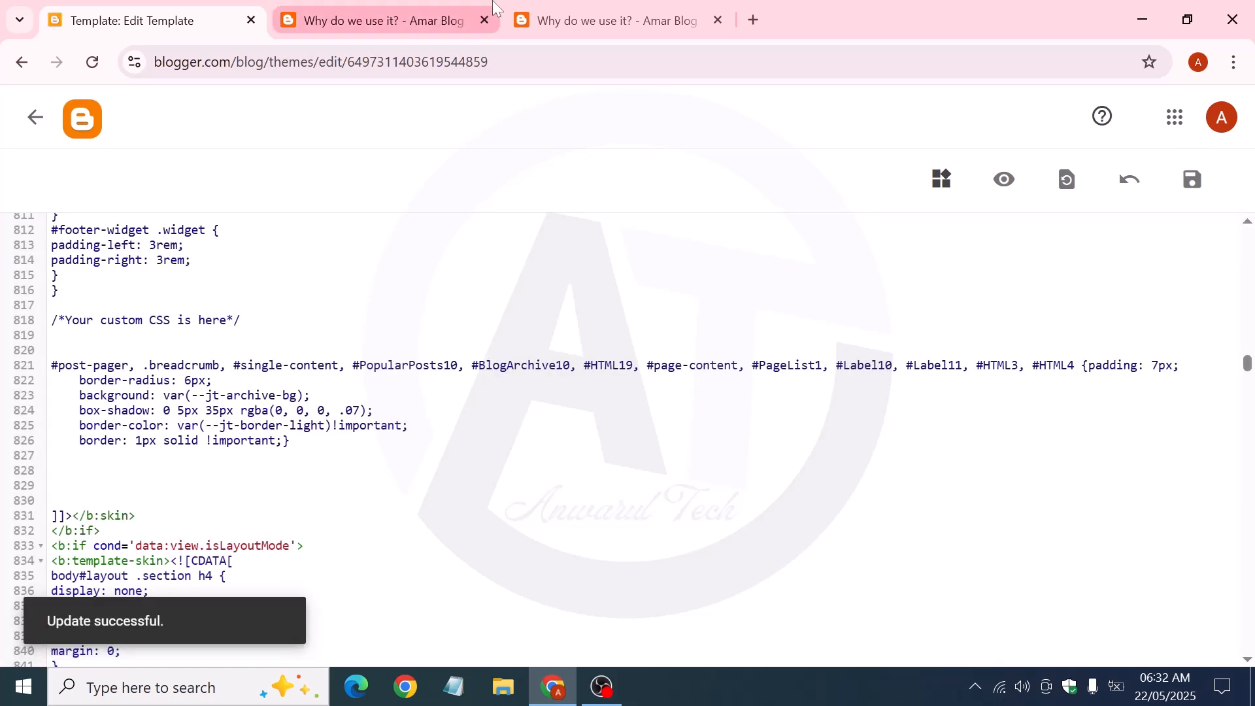
Switch to the live post, reload it with the saved theme, and check the footer's border
left_click(375, 20)
left_click(93, 63)
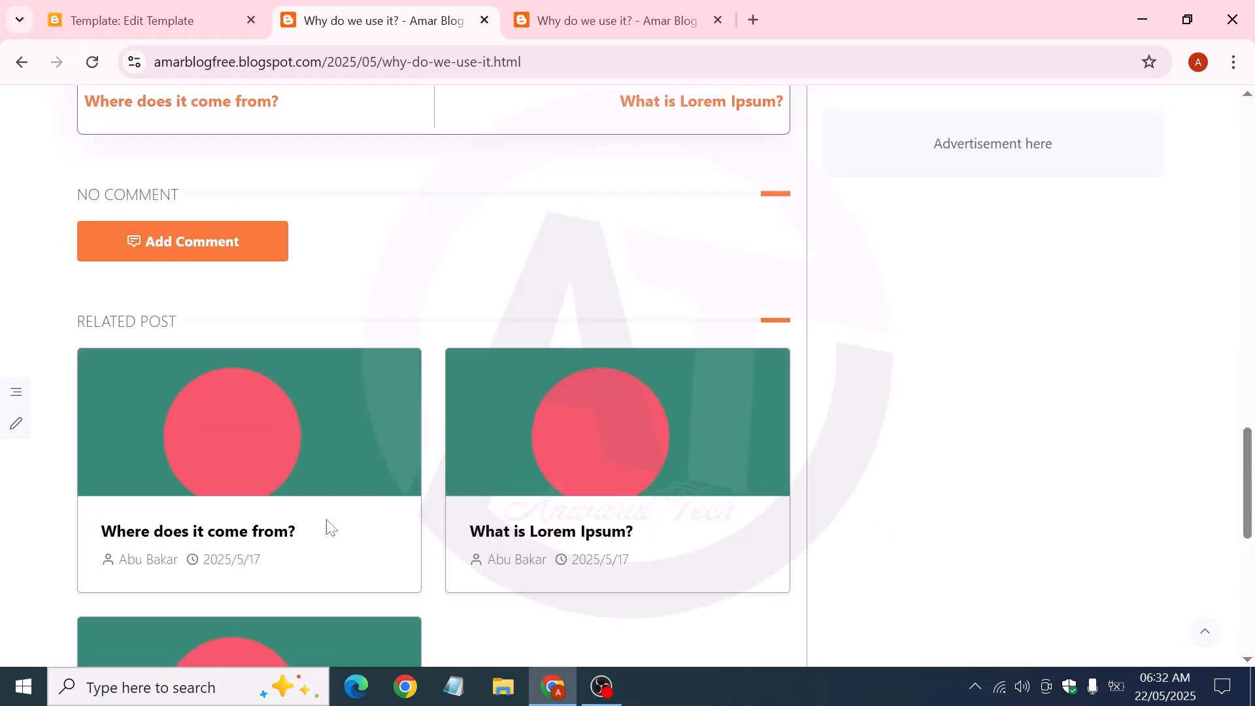
scroll(694, 504, "down", 8)
scroll(470, 347, "up", 10)
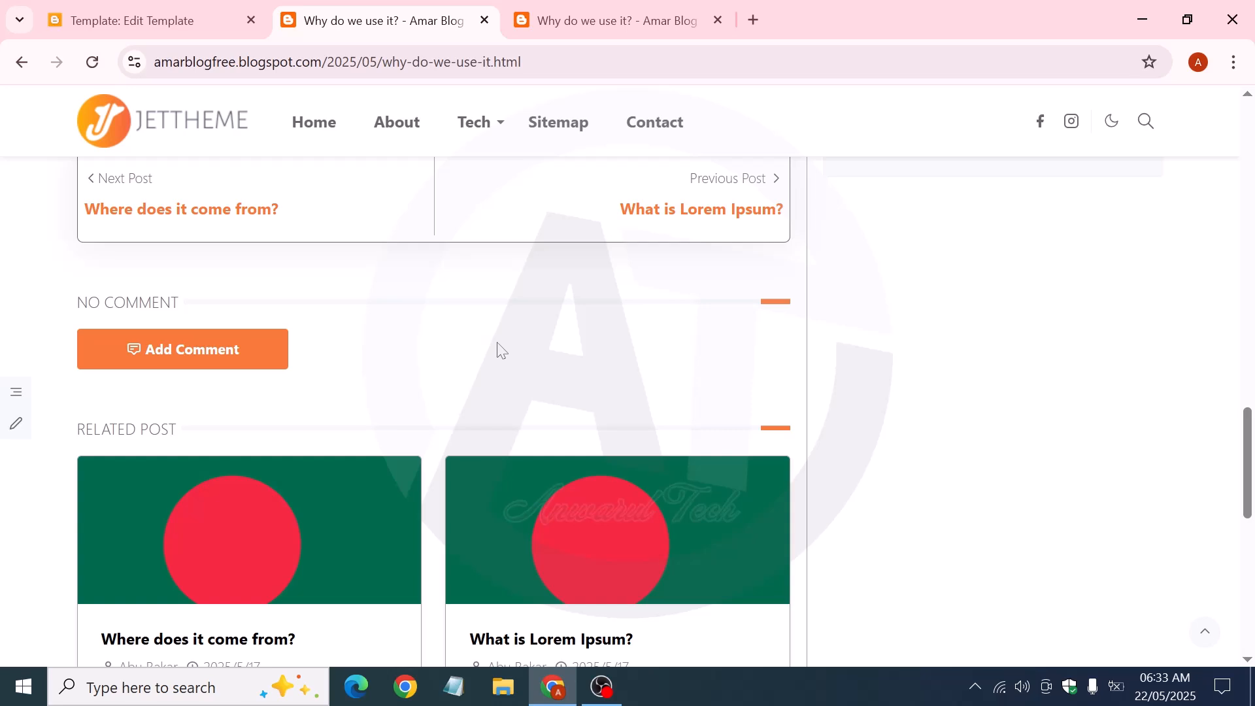
scroll(500, 350, "down", 5)
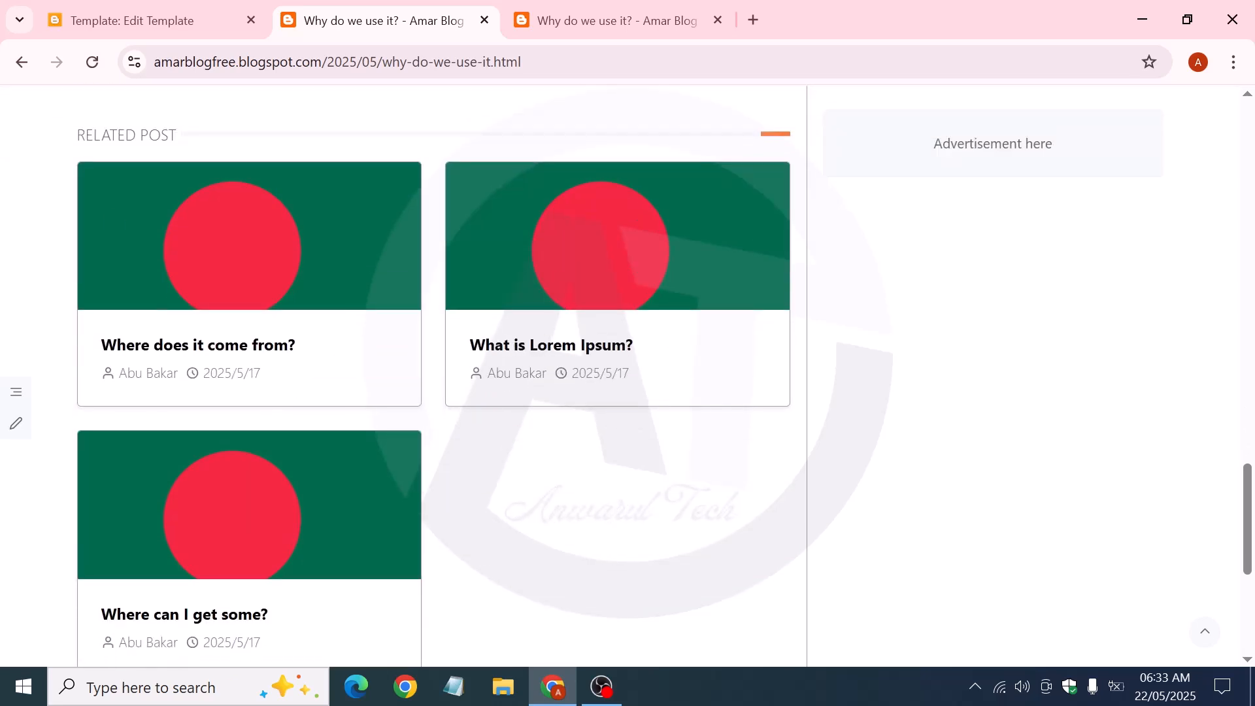
Highlight the Related Post heading and compare that section with the bordered sections and the footer of the post
left_click_drag(76, 134, 187, 146)
left_click(193, 155)
scroll(702, 516, "down", 3)
scroll(605, 420, "up", 12)
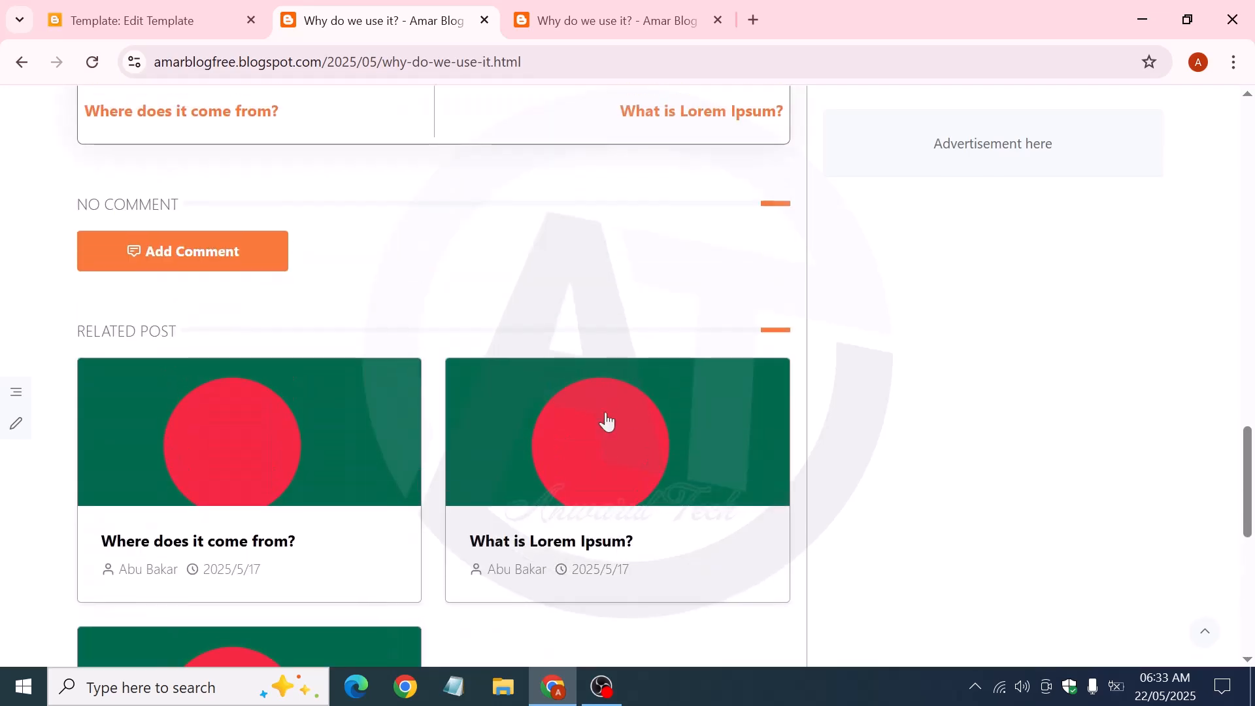
scroll(609, 381, "up", 2)
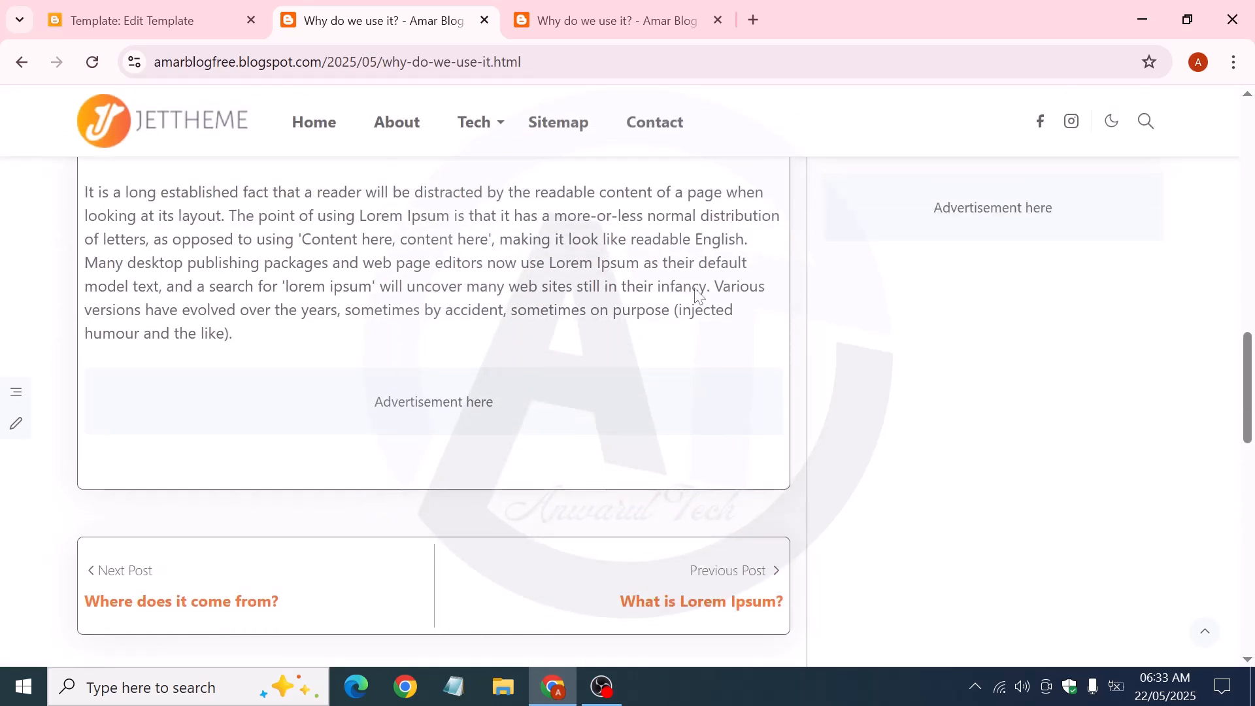
scroll(538, 494, "down", 1)
scroll(607, 417, "down", 10)
scroll(625, 406, "up", 18)
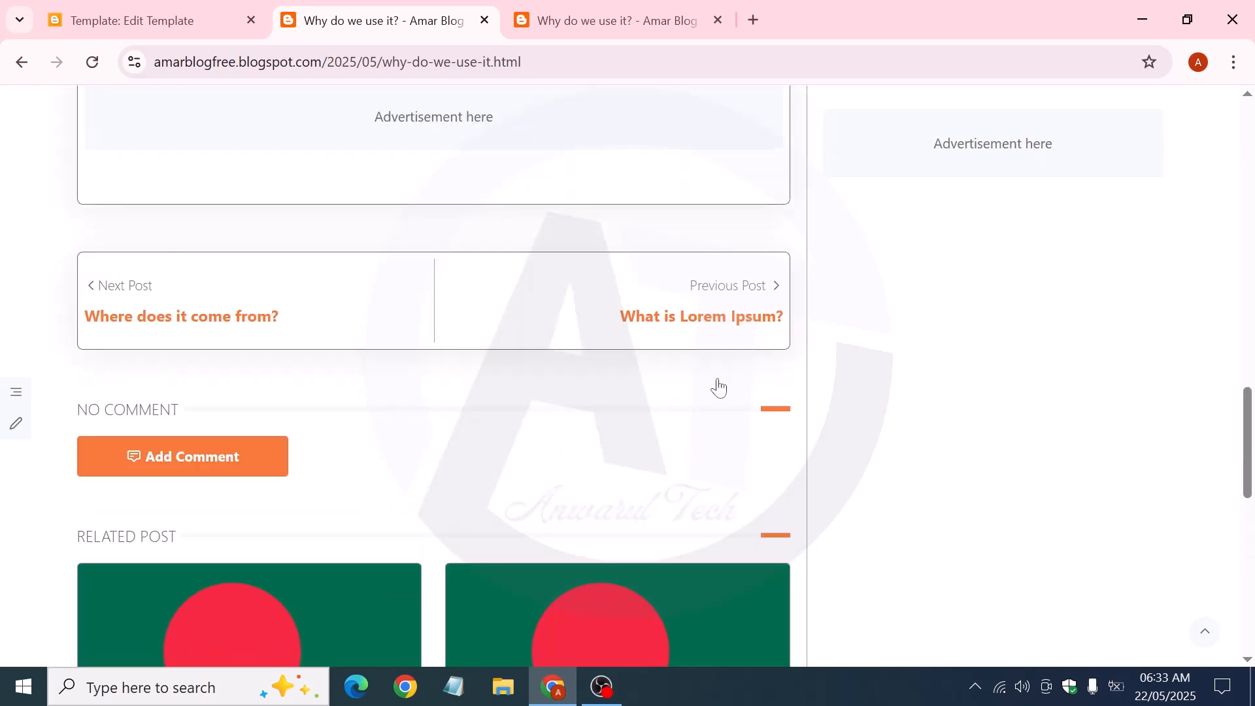
scroll(723, 377, "up", 2)
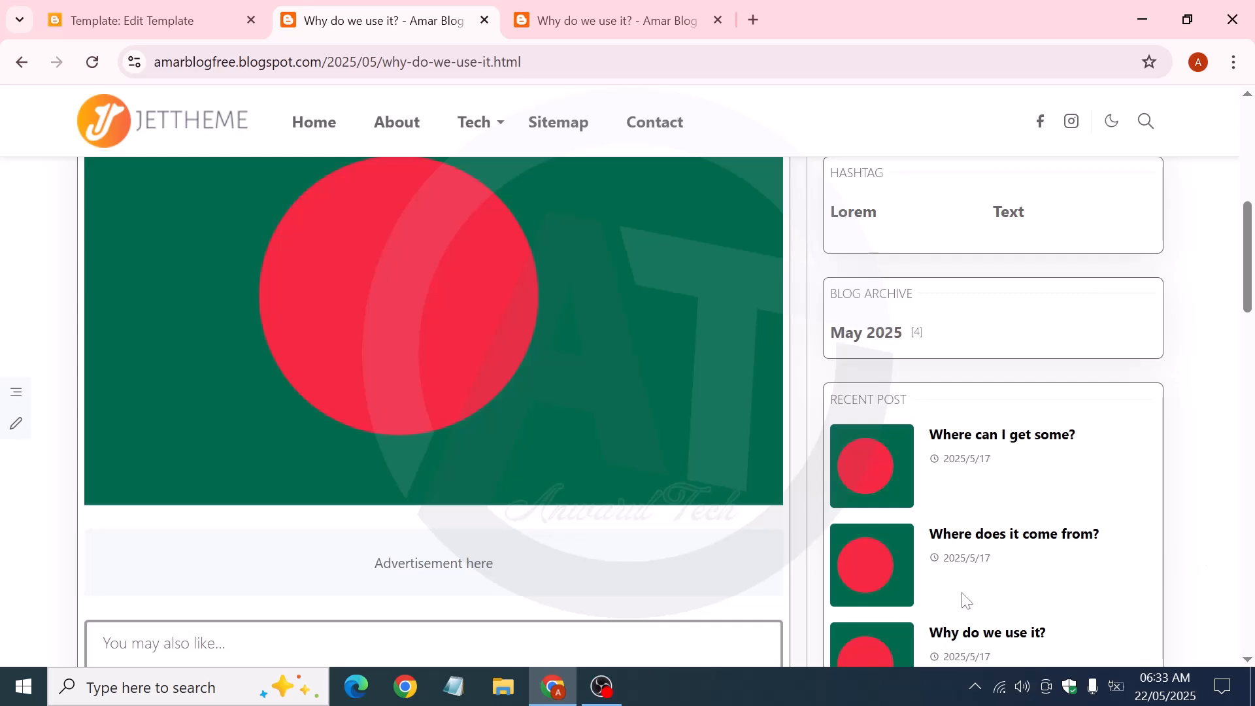
scroll(966, 437, "down", 7)
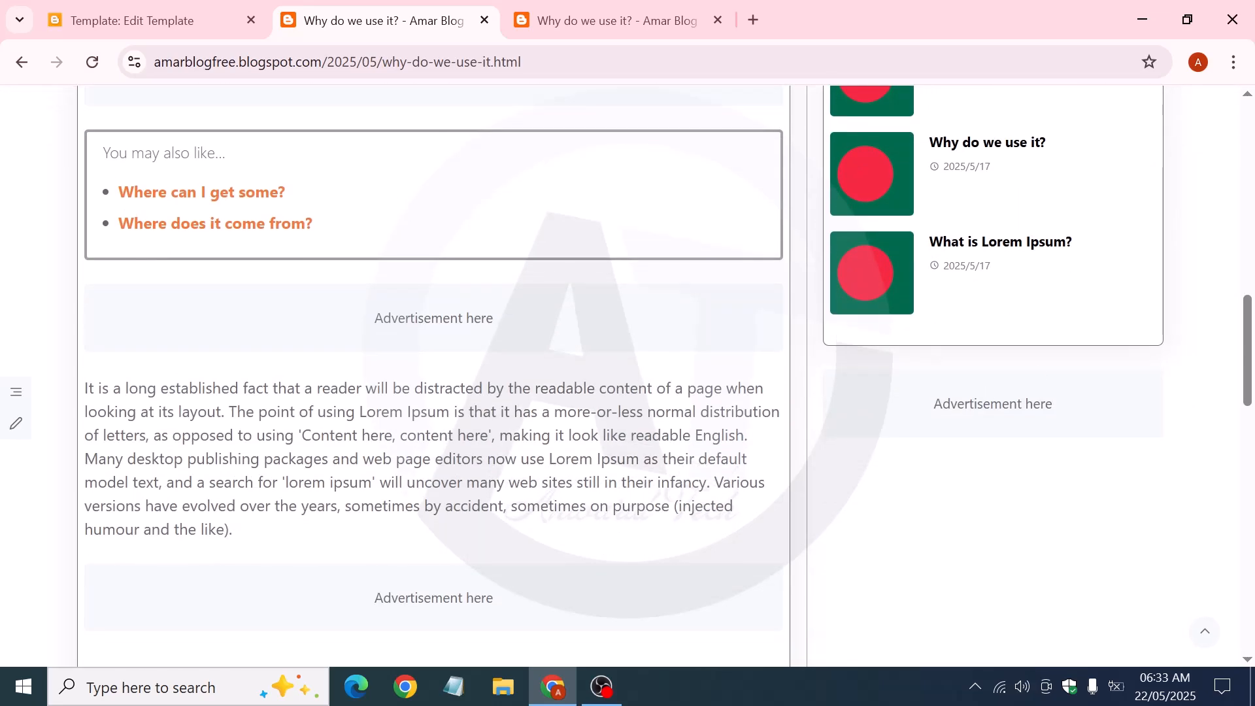
scroll(558, 395, "down", 13)
scroll(500, 503, "down", 4)
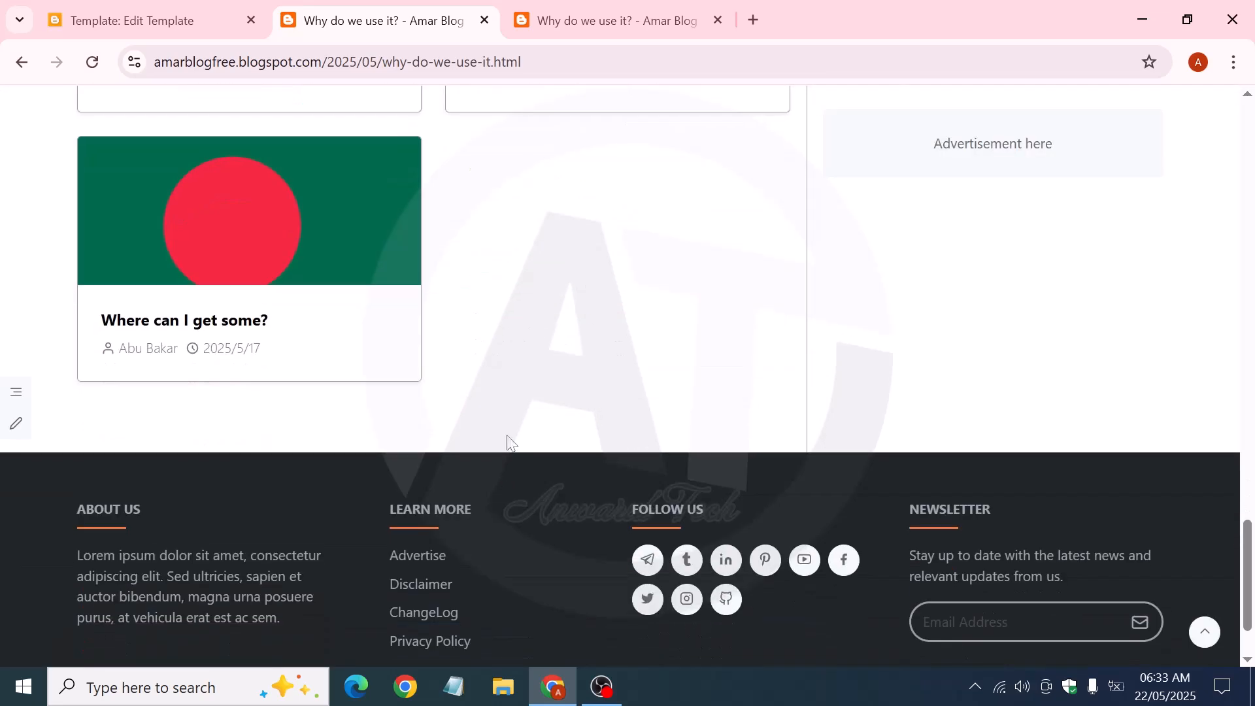
Inspect the Related Post section and examine the markup of its enclosing div for an ID or class
scroll(515, 378, "up", 7)
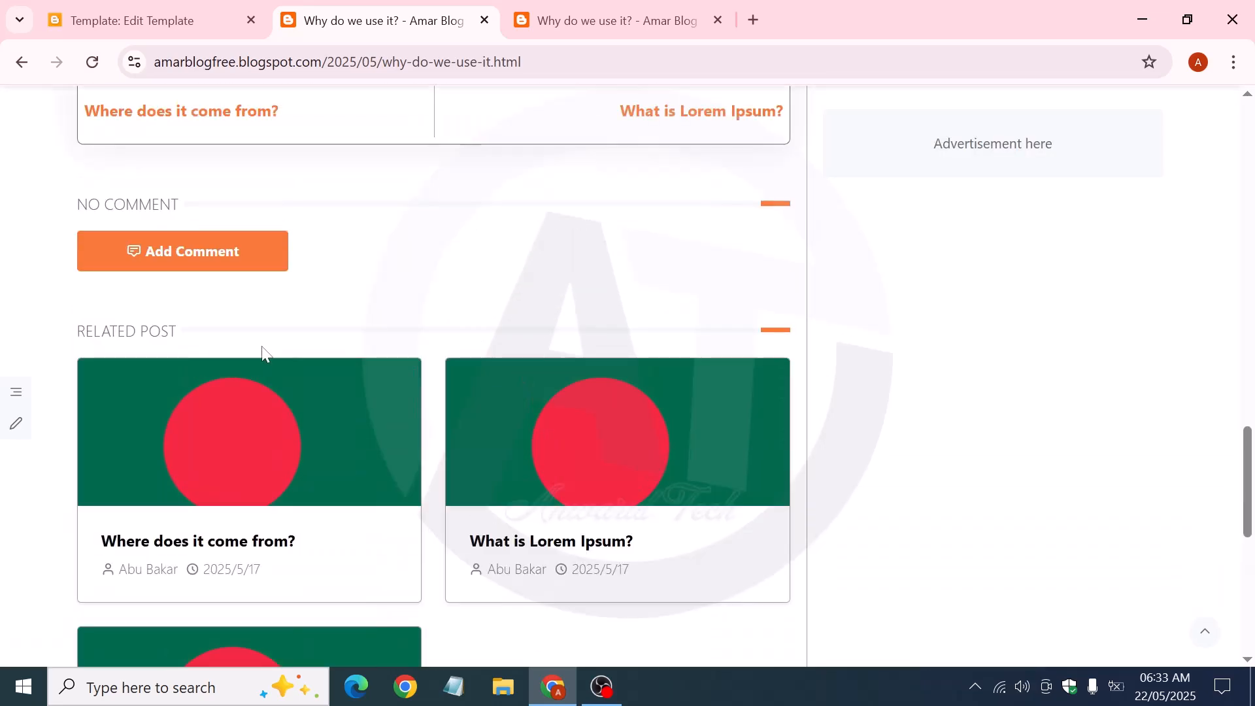
right_click(191, 343)
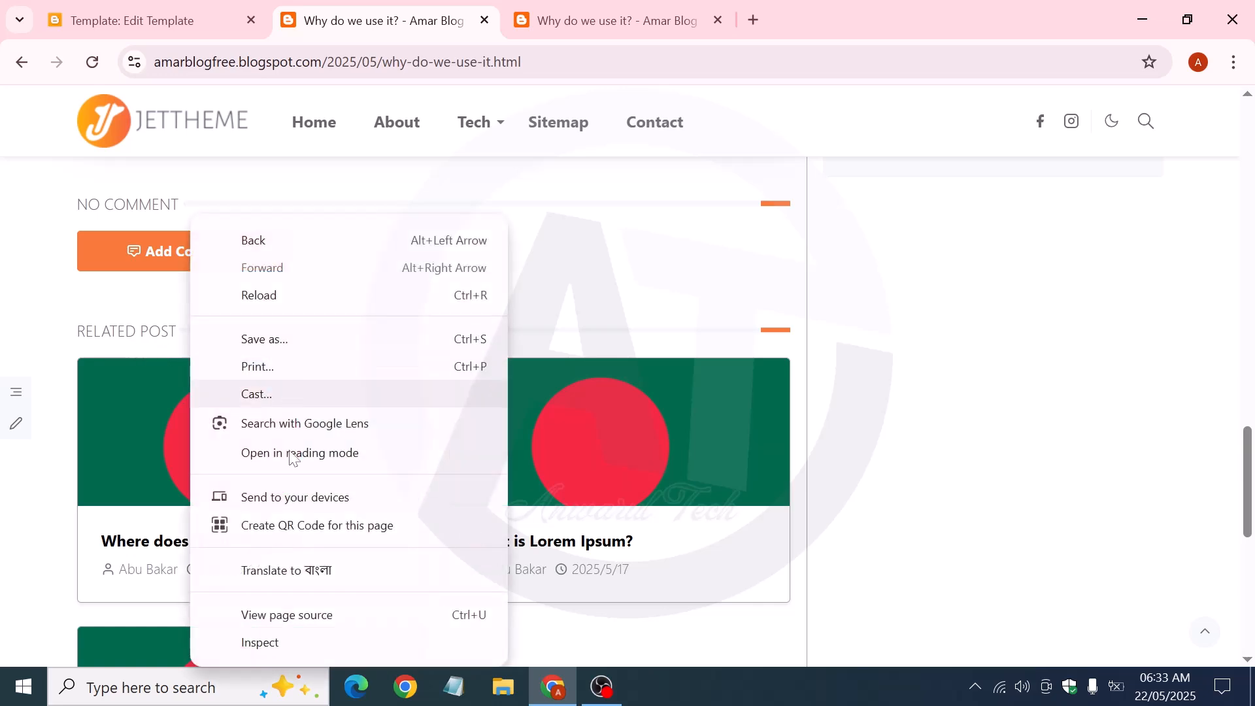
left_click(292, 643)
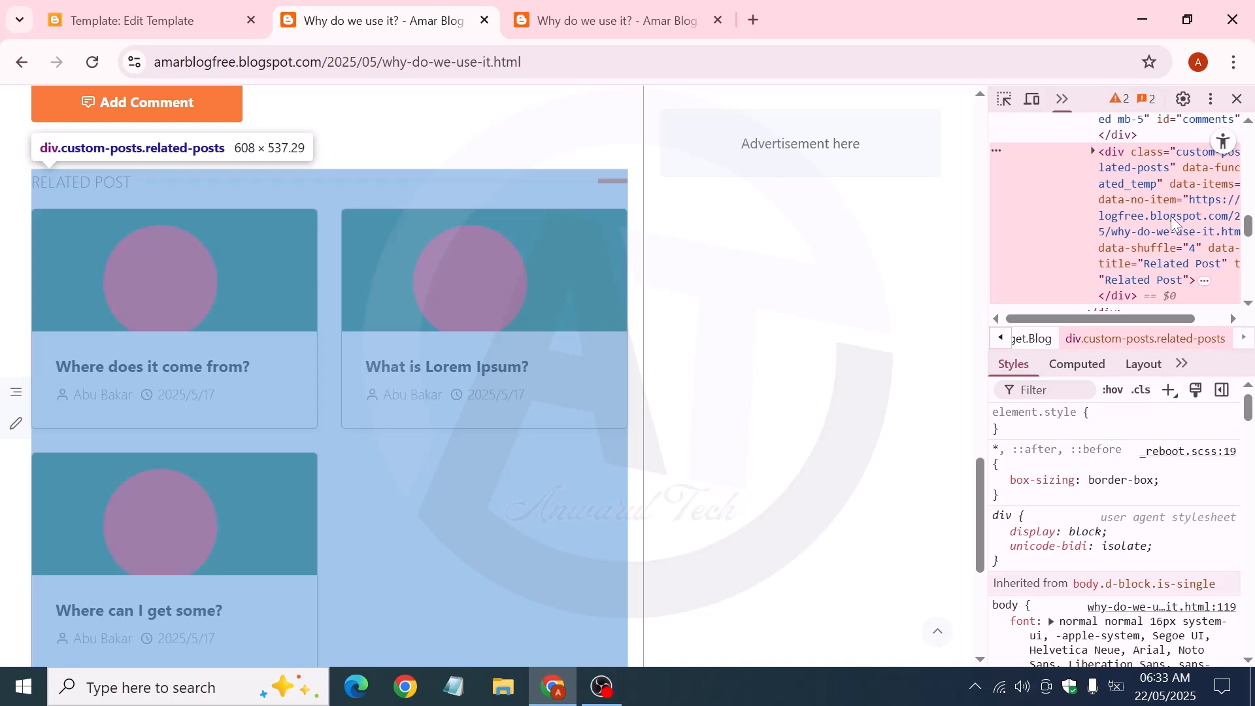
scroll(1132, 229, "up", 3)
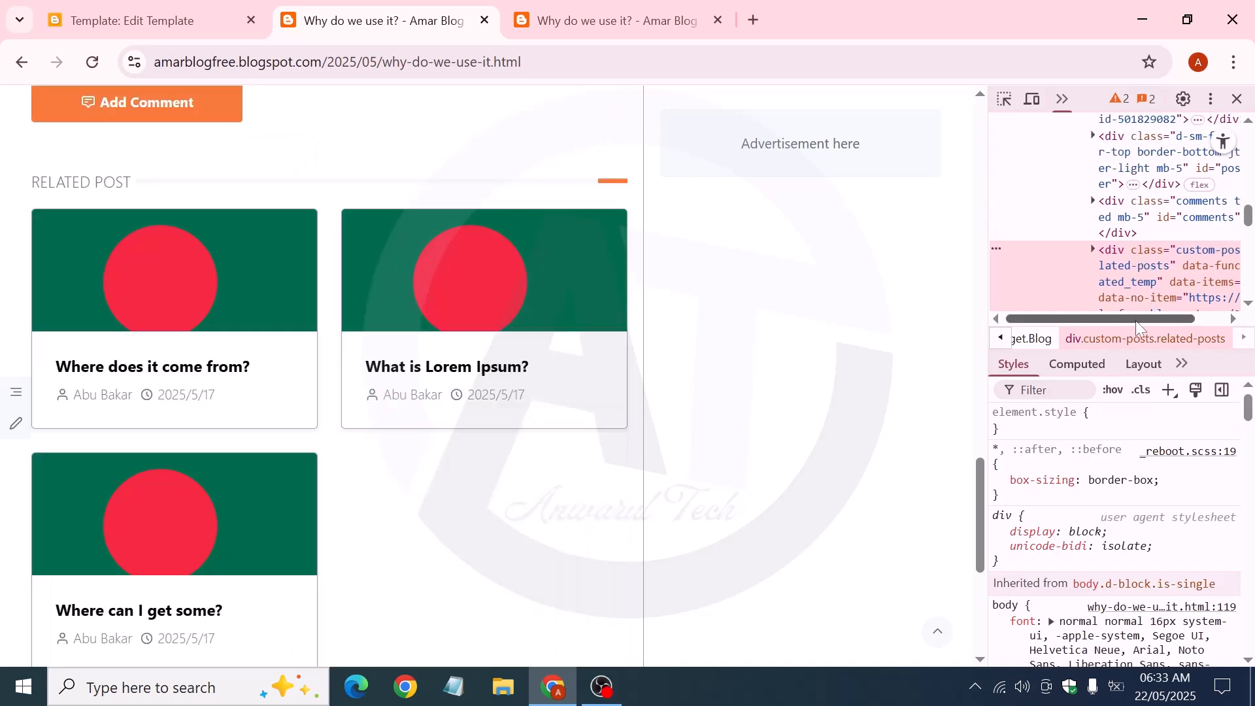
left_click_drag(1088, 323, 1115, 320)
scroll(1127, 267, "down", 3)
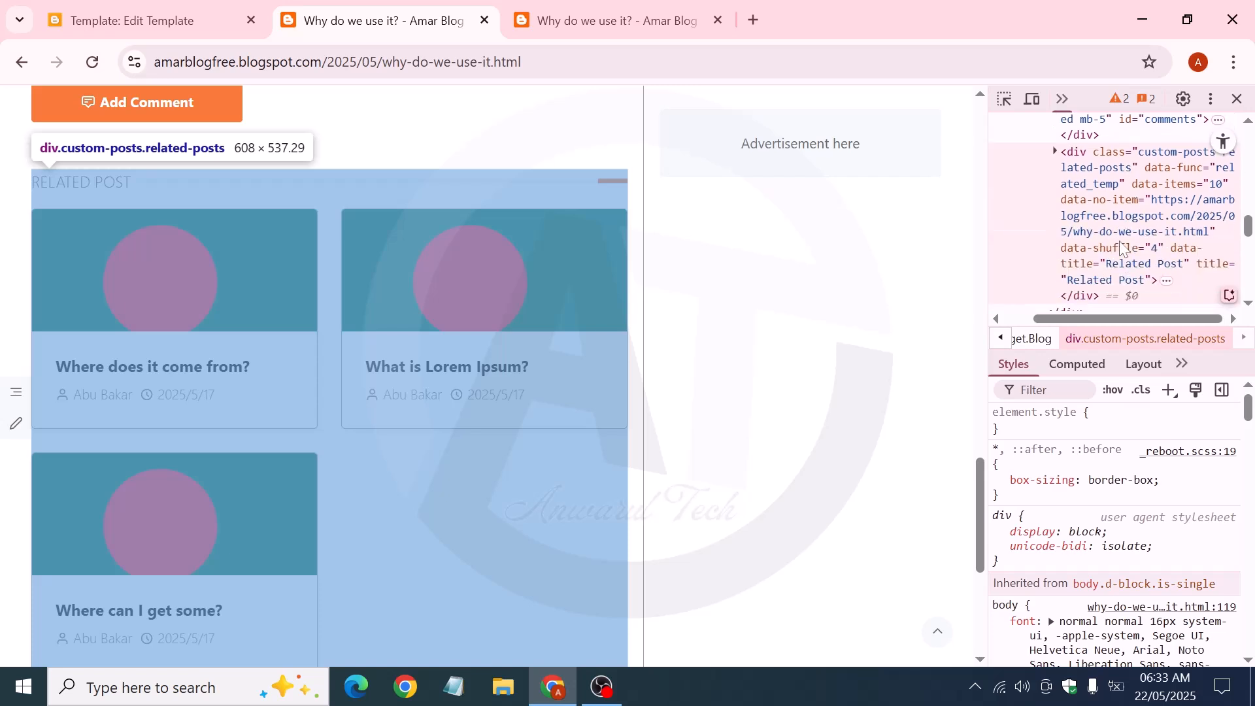
scroll(867, 323, "down", 3)
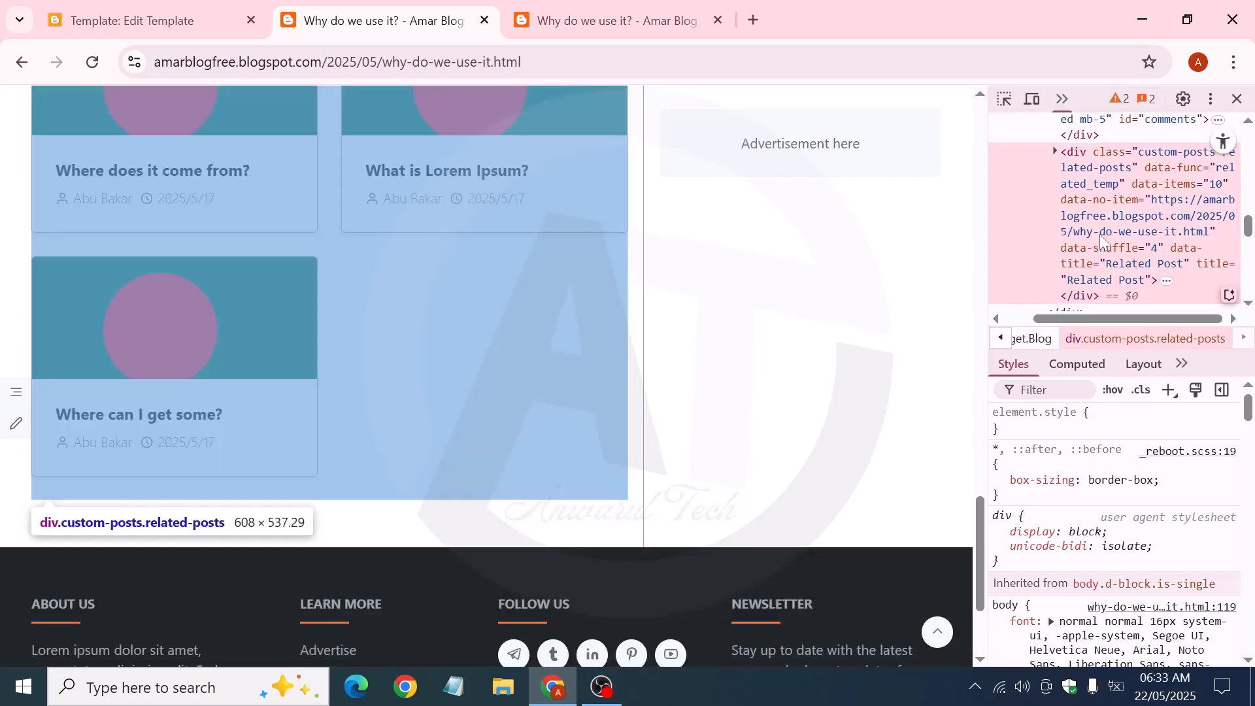
scroll(1101, 242, "up", 3)
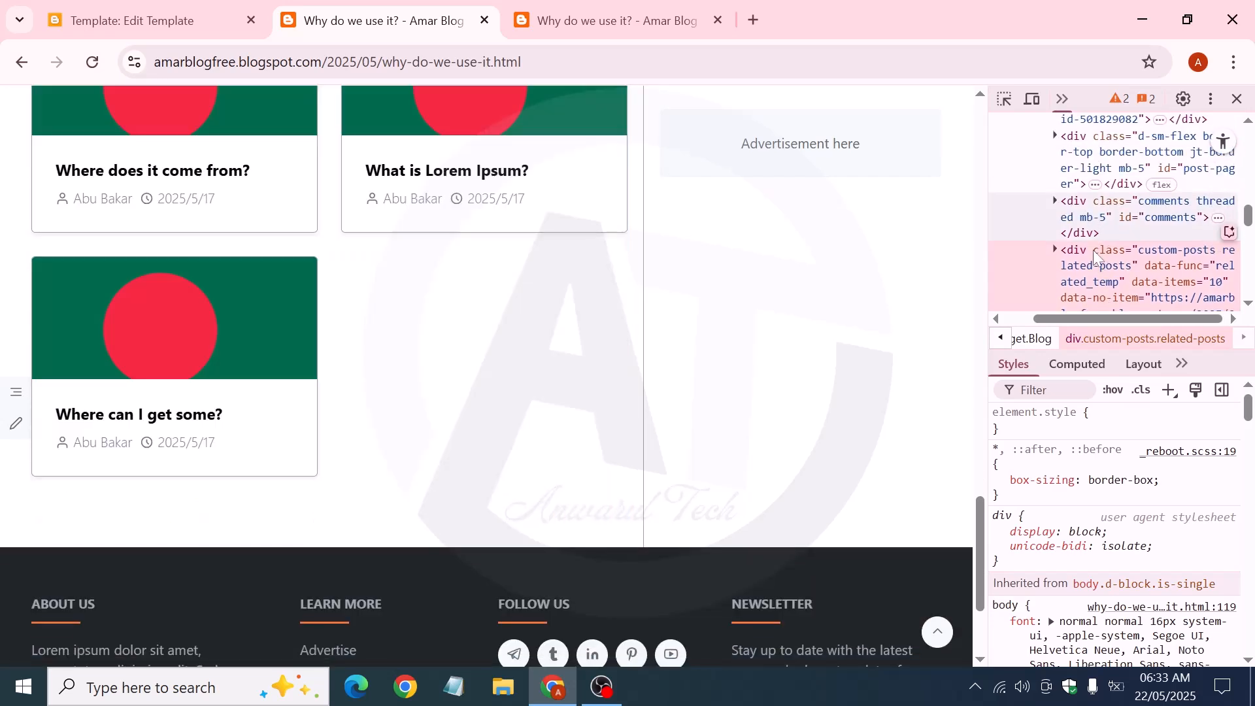
Expand the Related Post section's div, select its widget-title child to see its coverage, and reselect the parent div
left_click(1054, 250)
scroll(1098, 229, "down", 5)
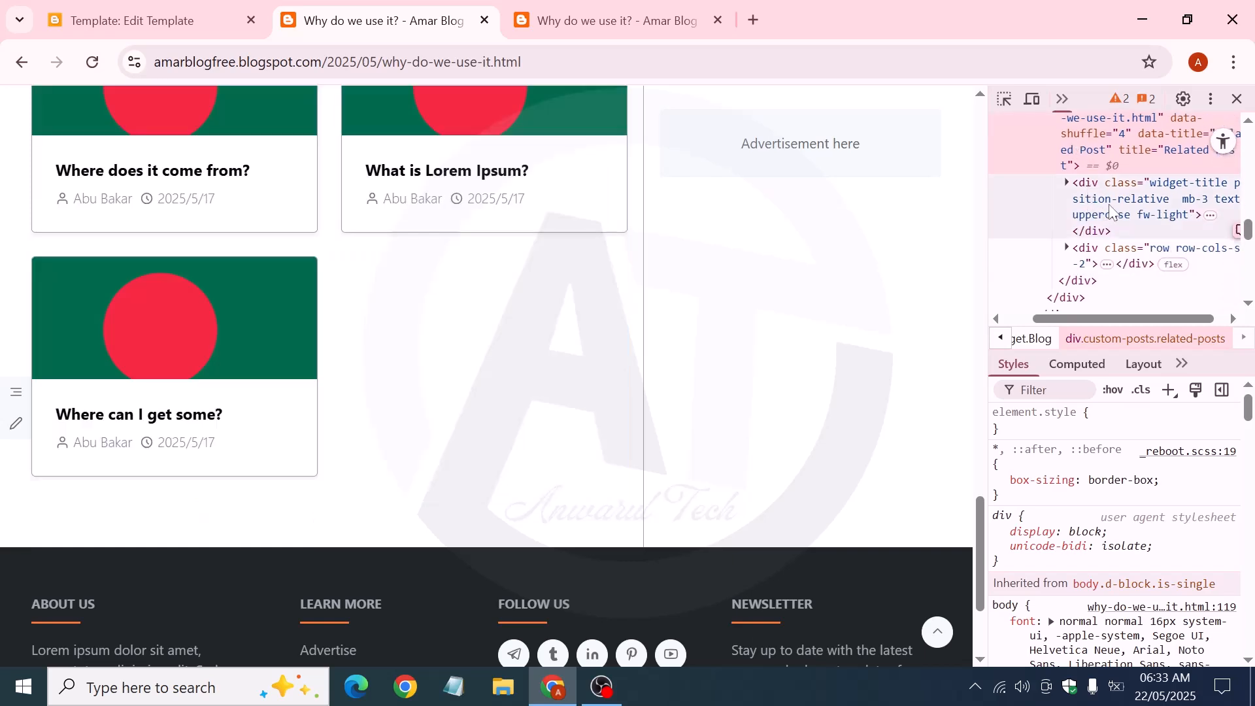
left_click(1108, 211)
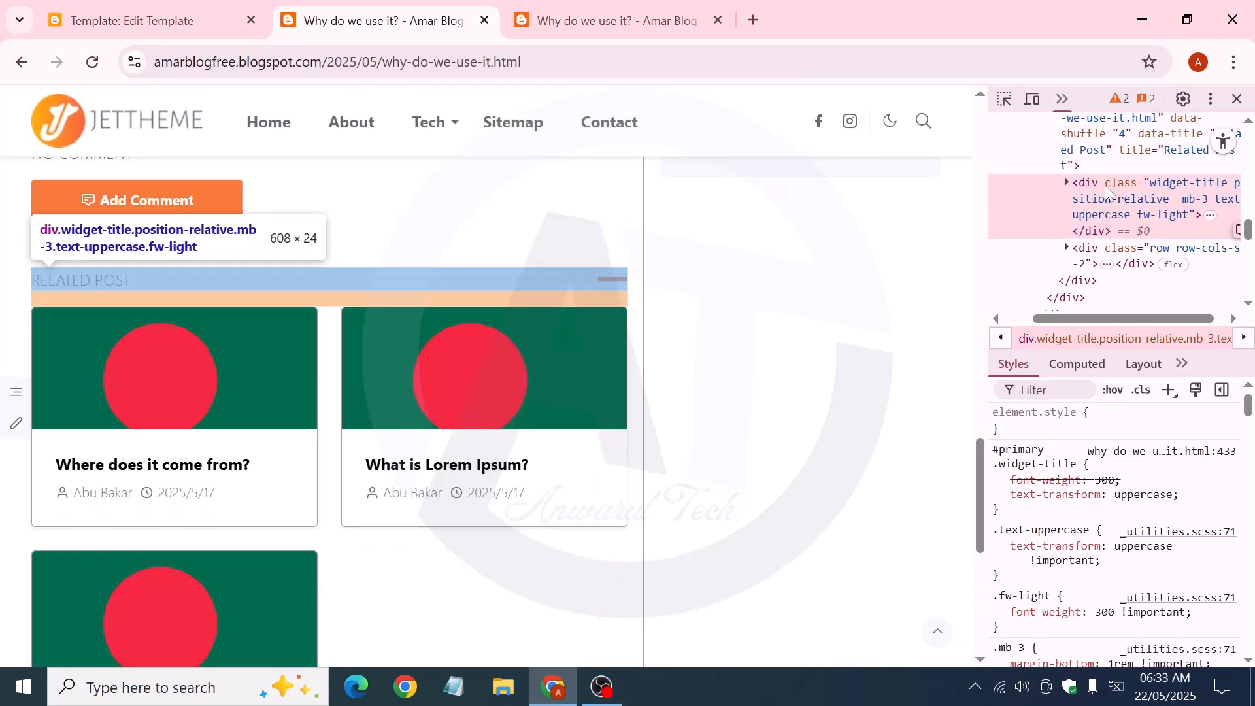
scroll(1095, 154, "up", 3)
left_click(1096, 155)
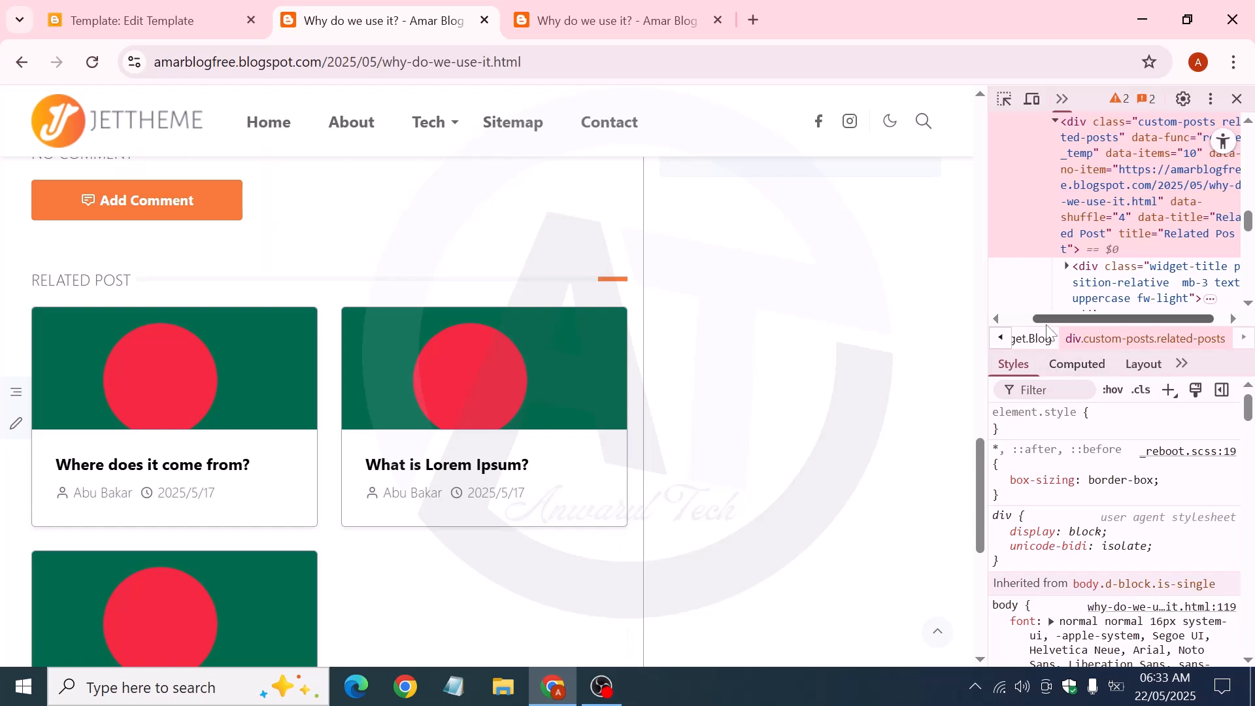
scroll(1049, 320, "right", 1)
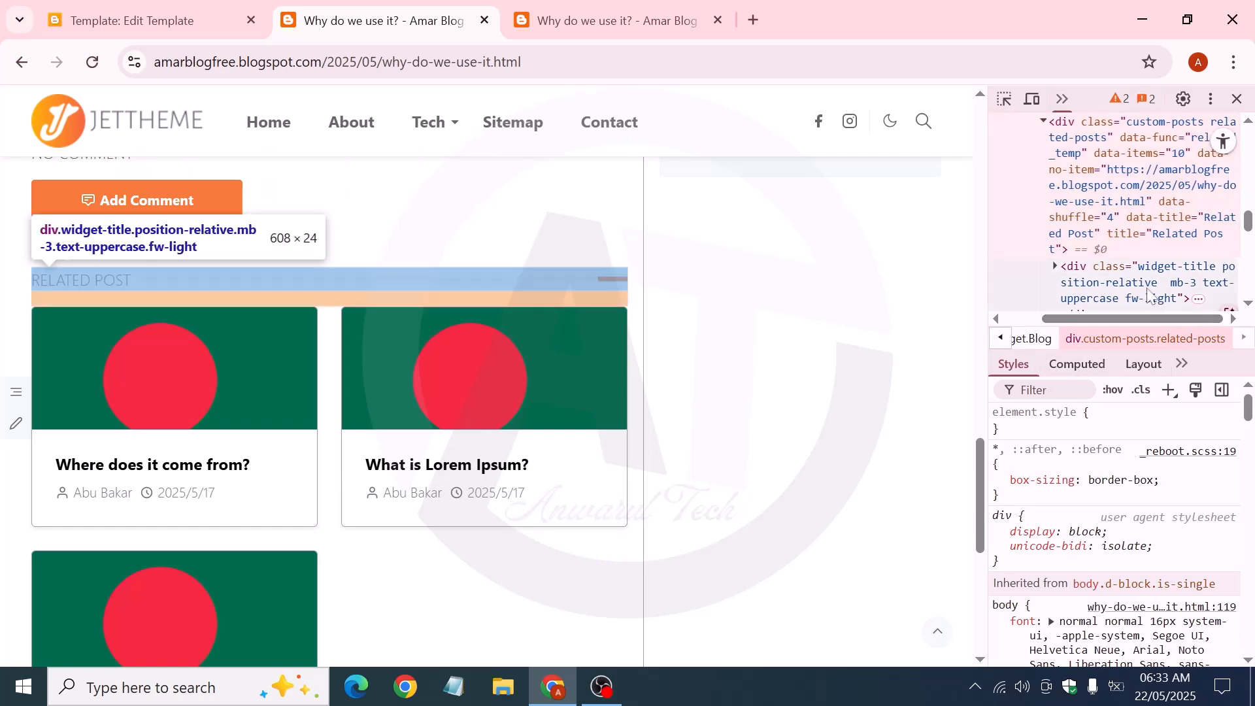
scroll(1184, 209, "up", 2)
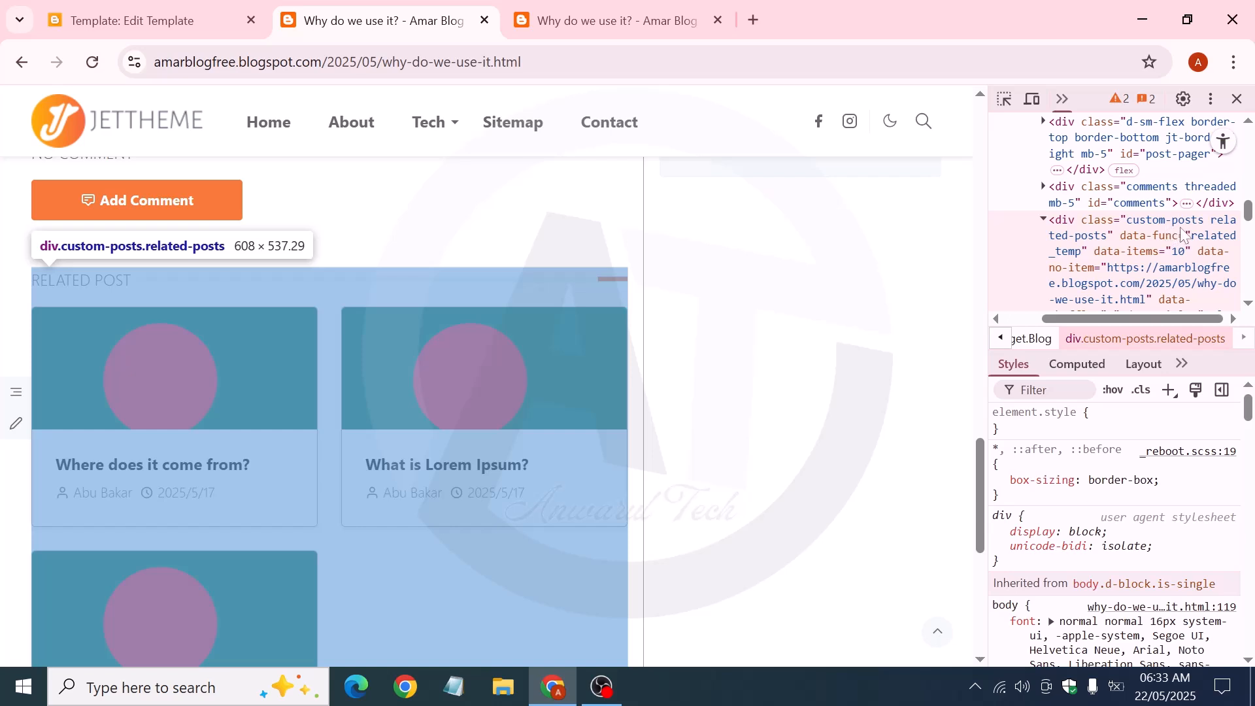
Copy the class value "custom-posts related-posts" from the Related Post section's div
double_click(1069, 244)
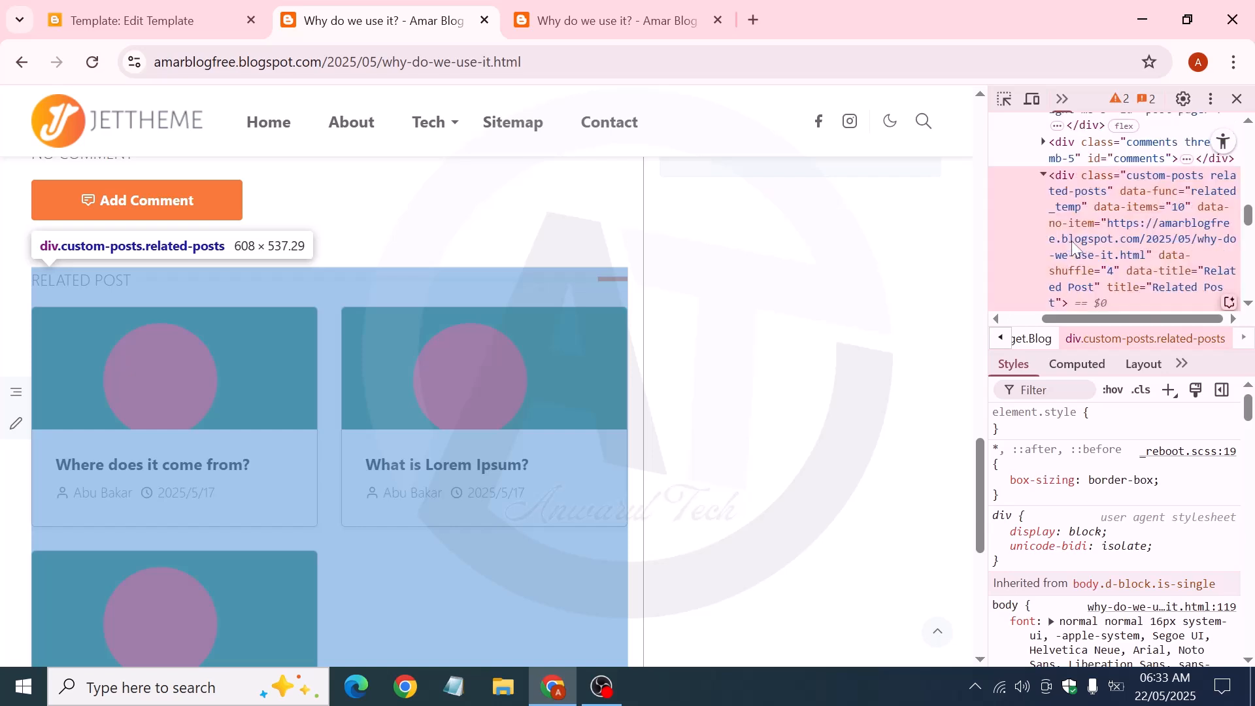
left_click(1091, 192)
double_click(1091, 192)
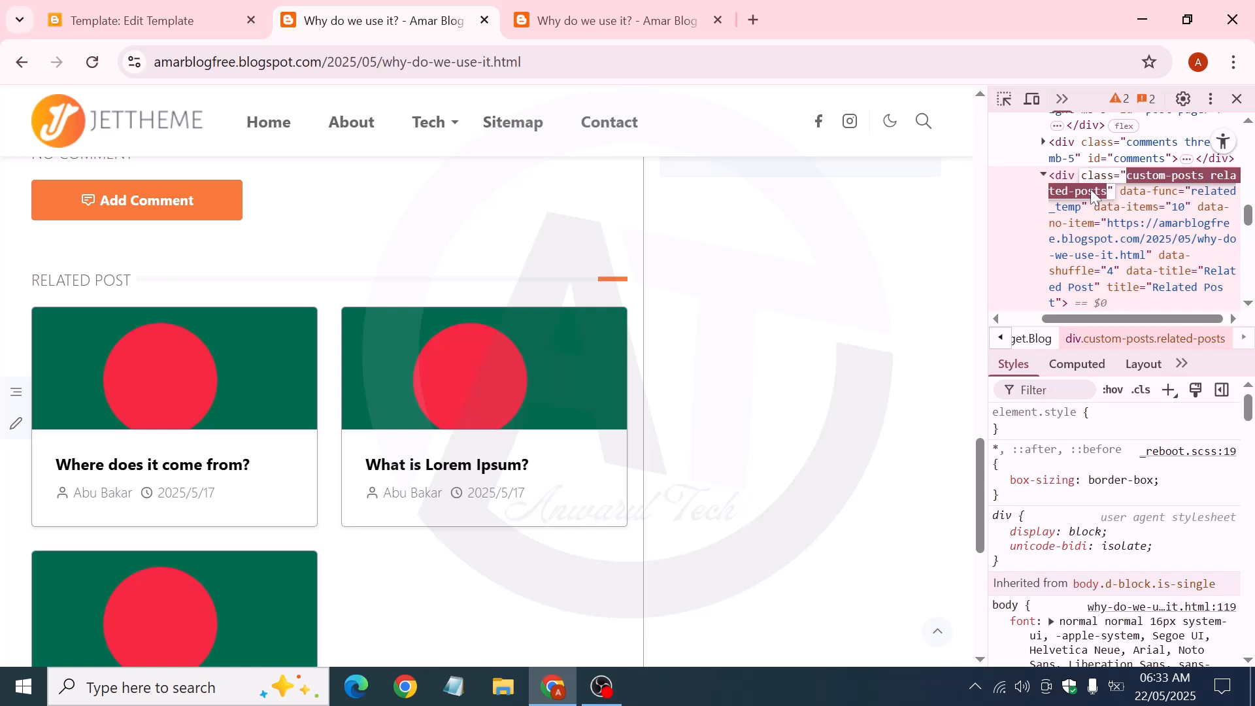
right_click(1158, 180)
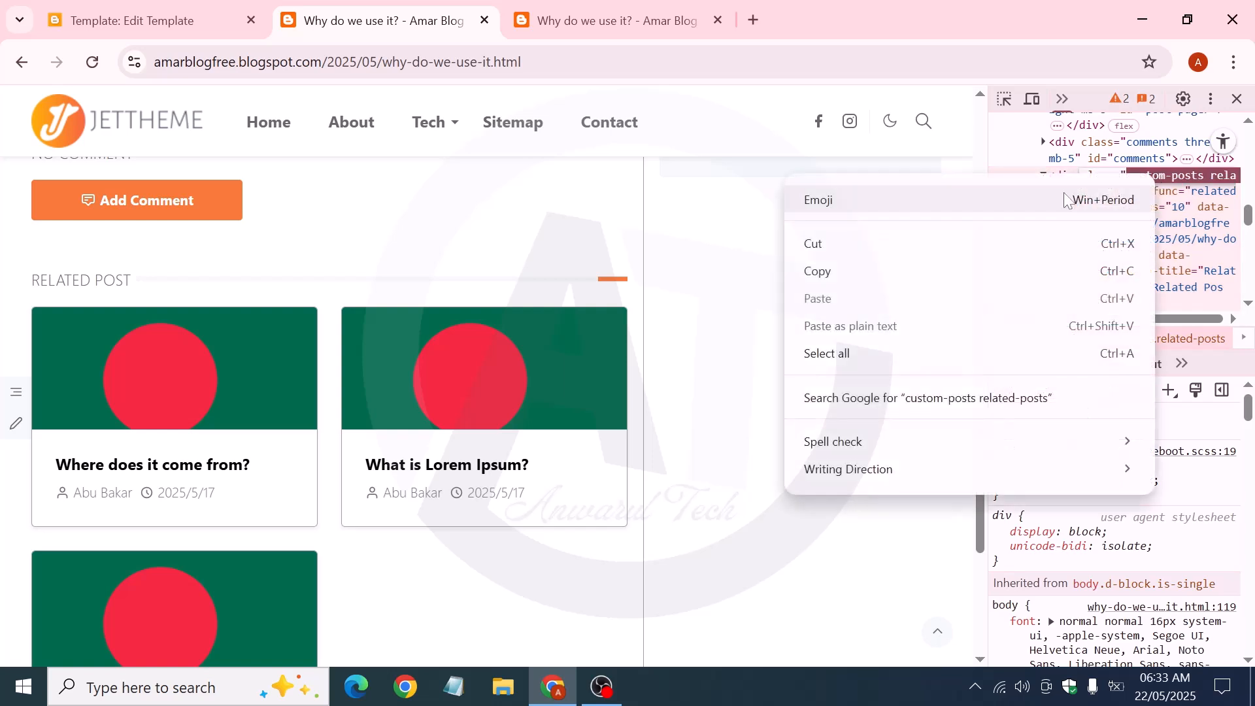
left_click(843, 276)
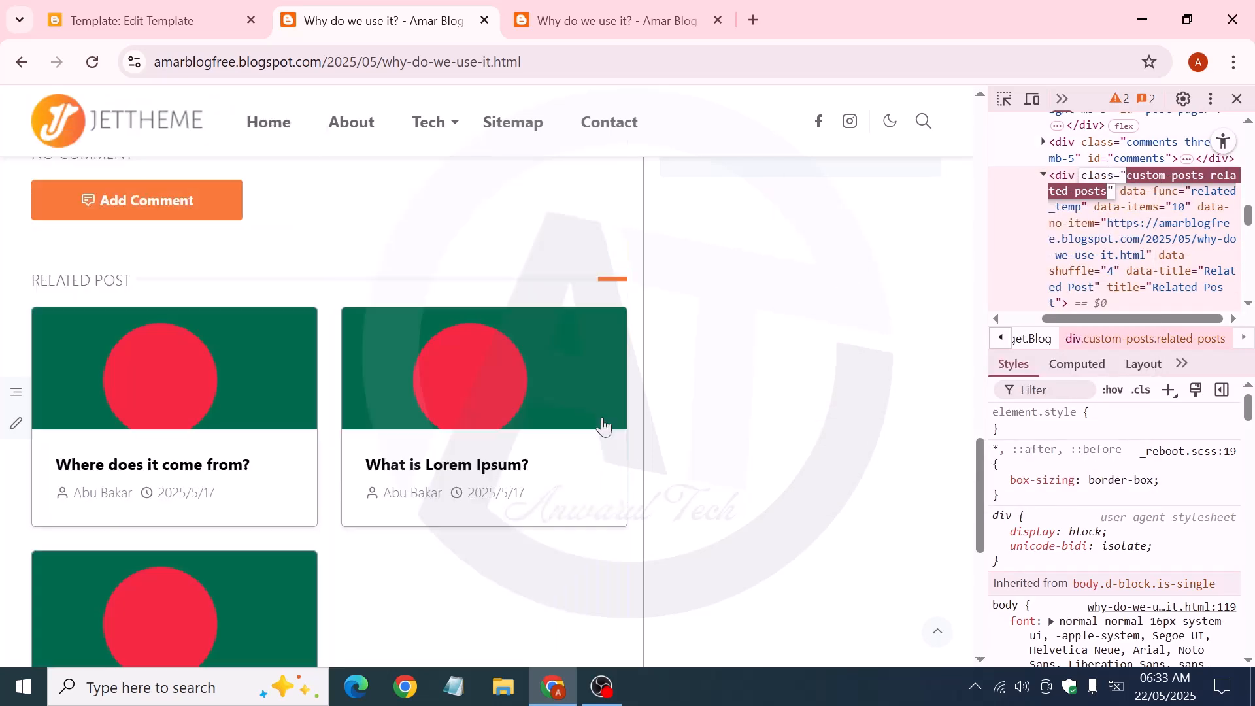
Open Notepad and paste the copied class value "custom-posts related-posts" into the blank document
left_click(454, 685)
right_click(619, 135)
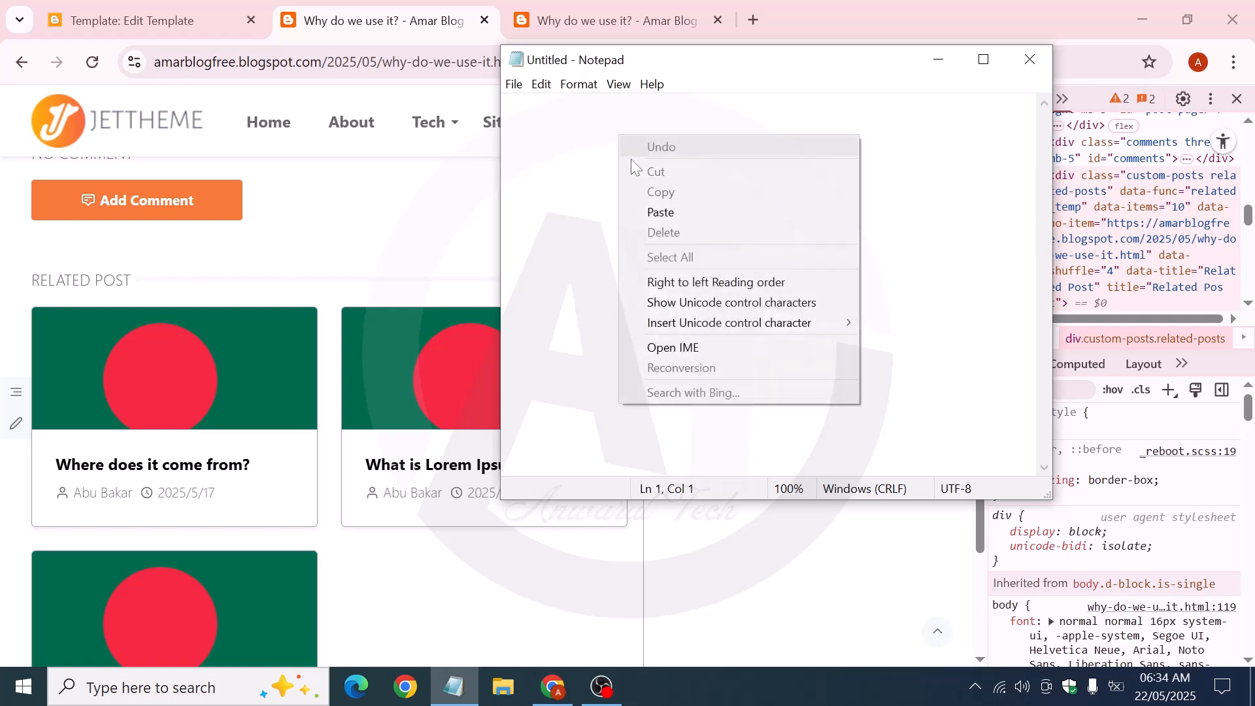
left_click(666, 216)
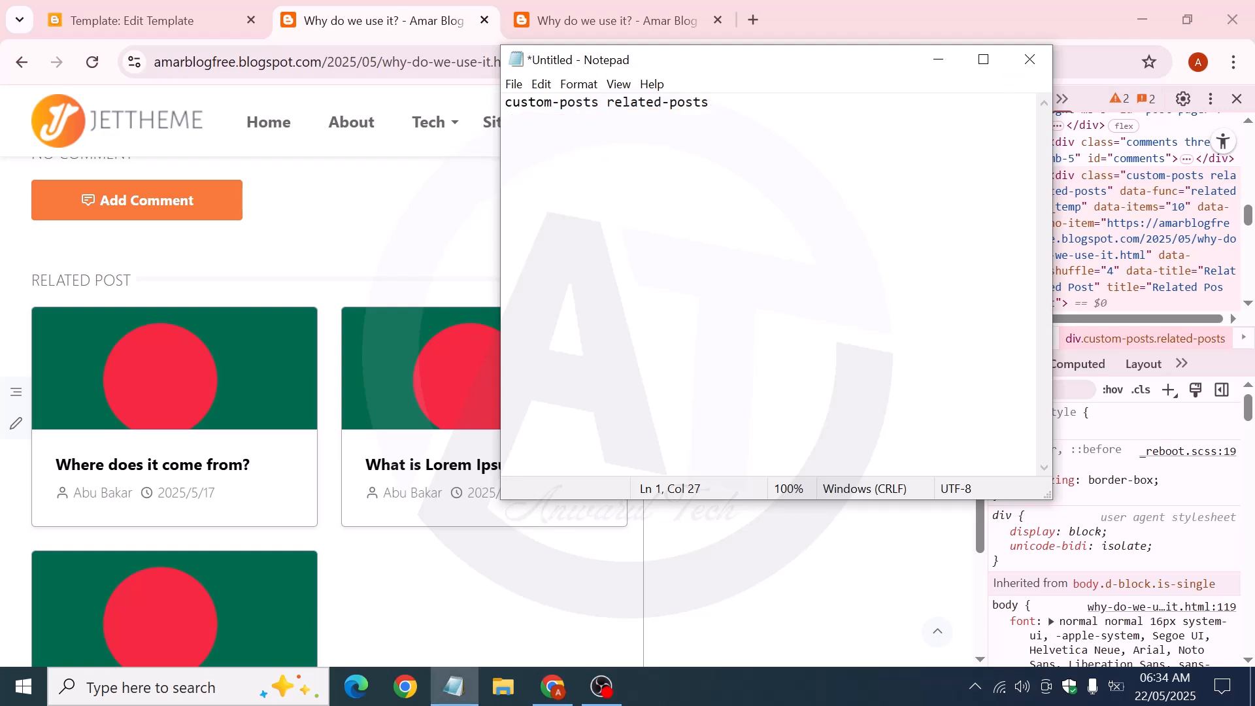
Copy only the "related-posts" part of the class text in Notepad
left_click_drag(607, 103, 709, 102)
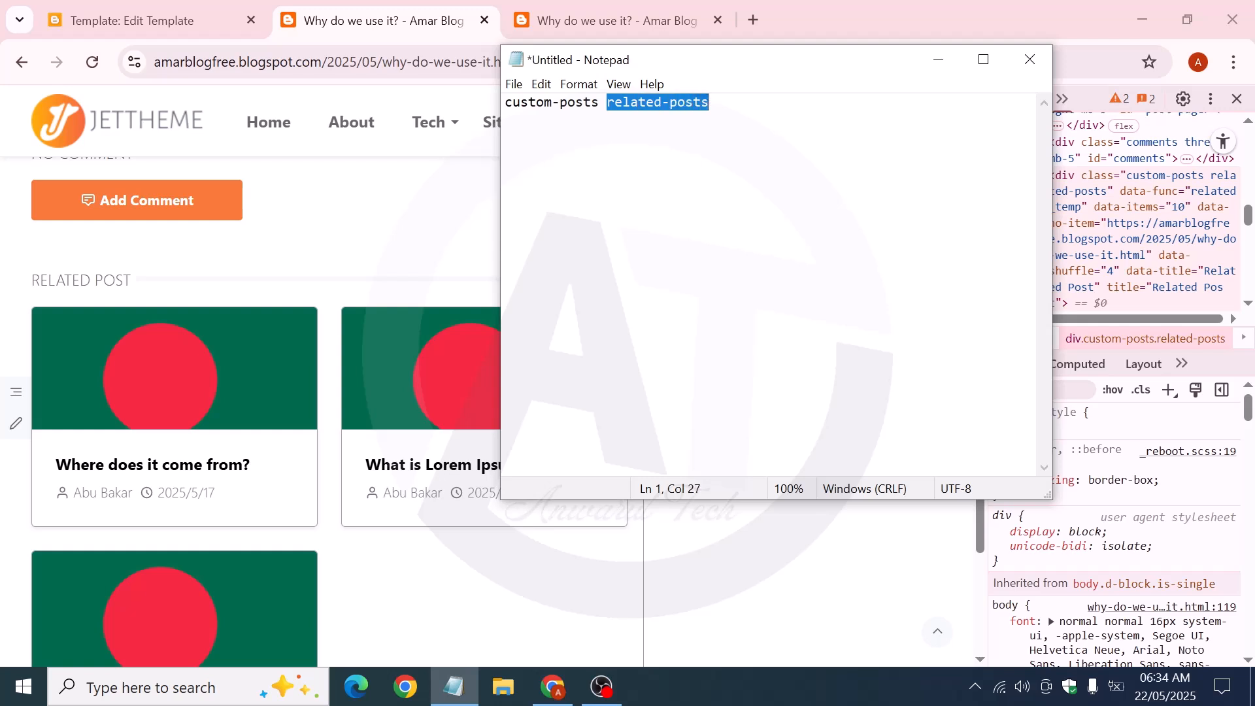
right_click(667, 102)
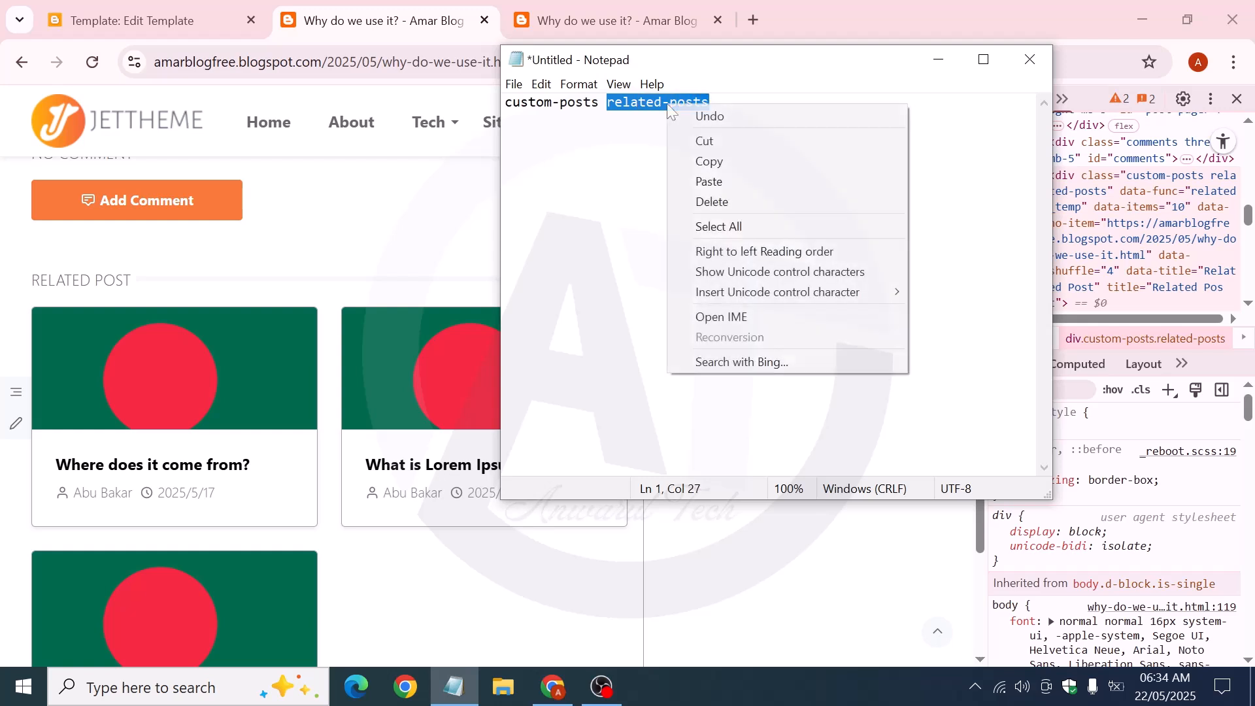
left_click(703, 163)
In the Blogger template editor, add the selector ".related-posts," before ".breadcrumb" in the custom CSS border rule and save the theme
left_click(141, 9)
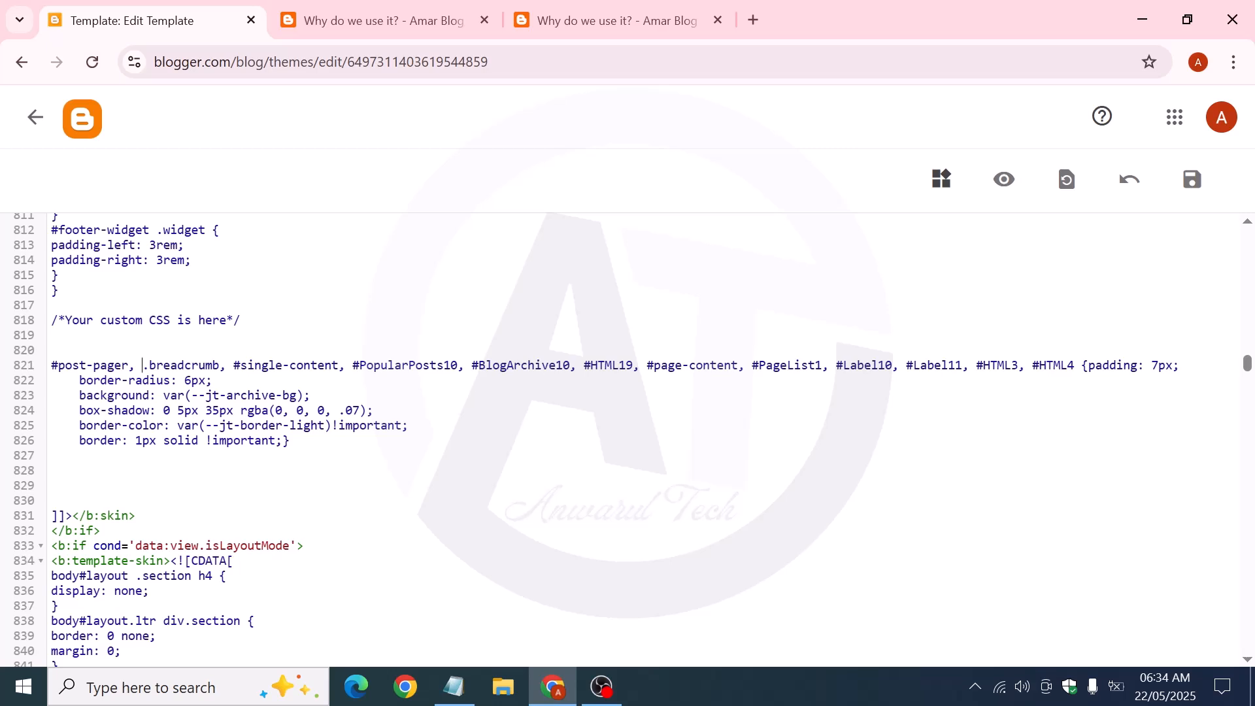
key("ctrl+v")
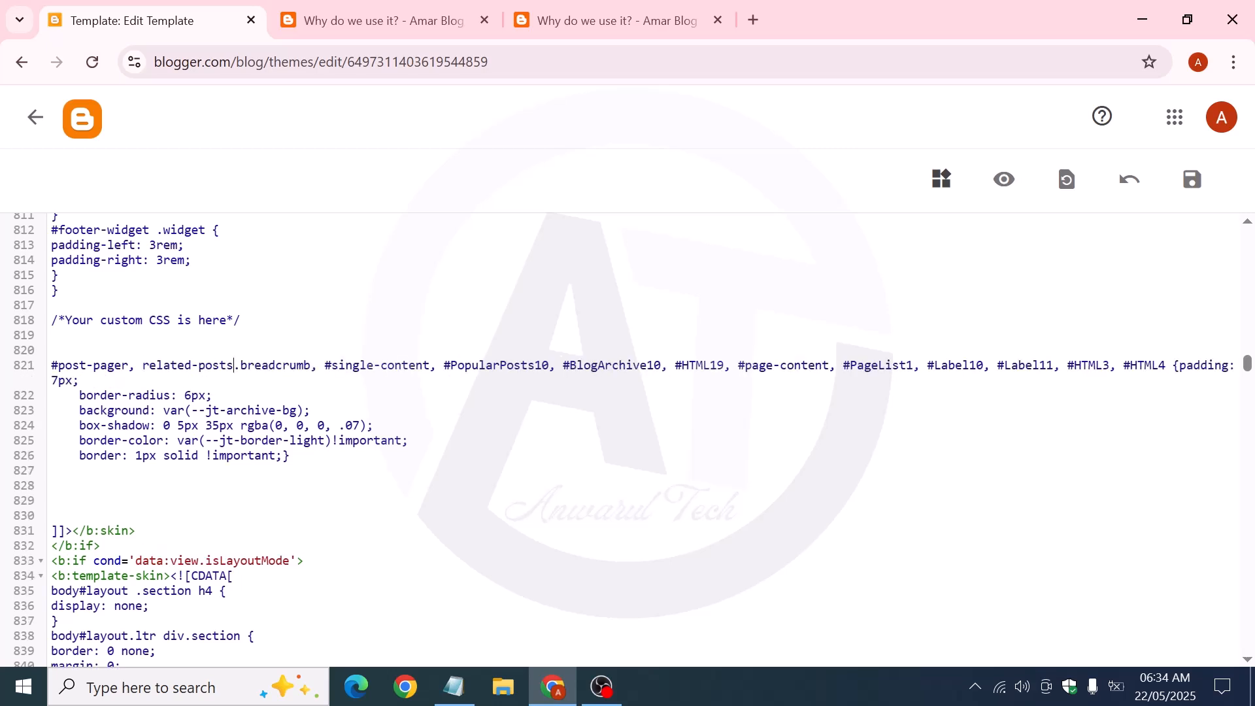
type(",")
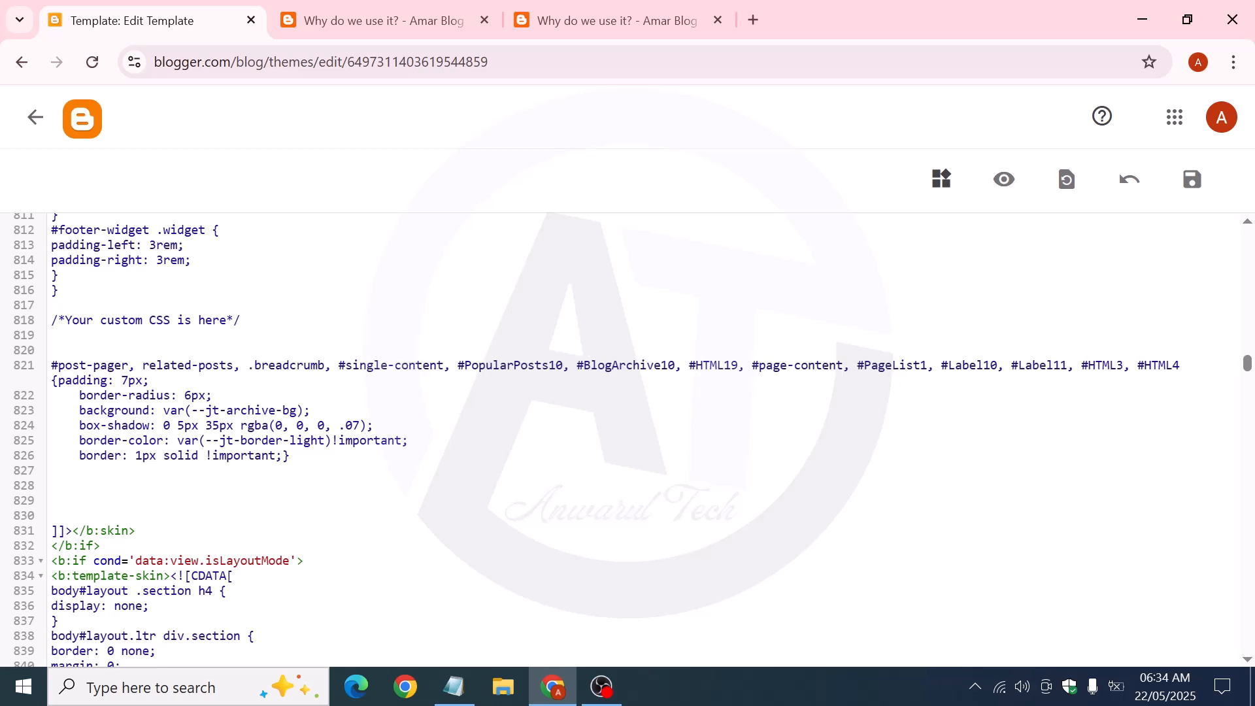
type(" .")
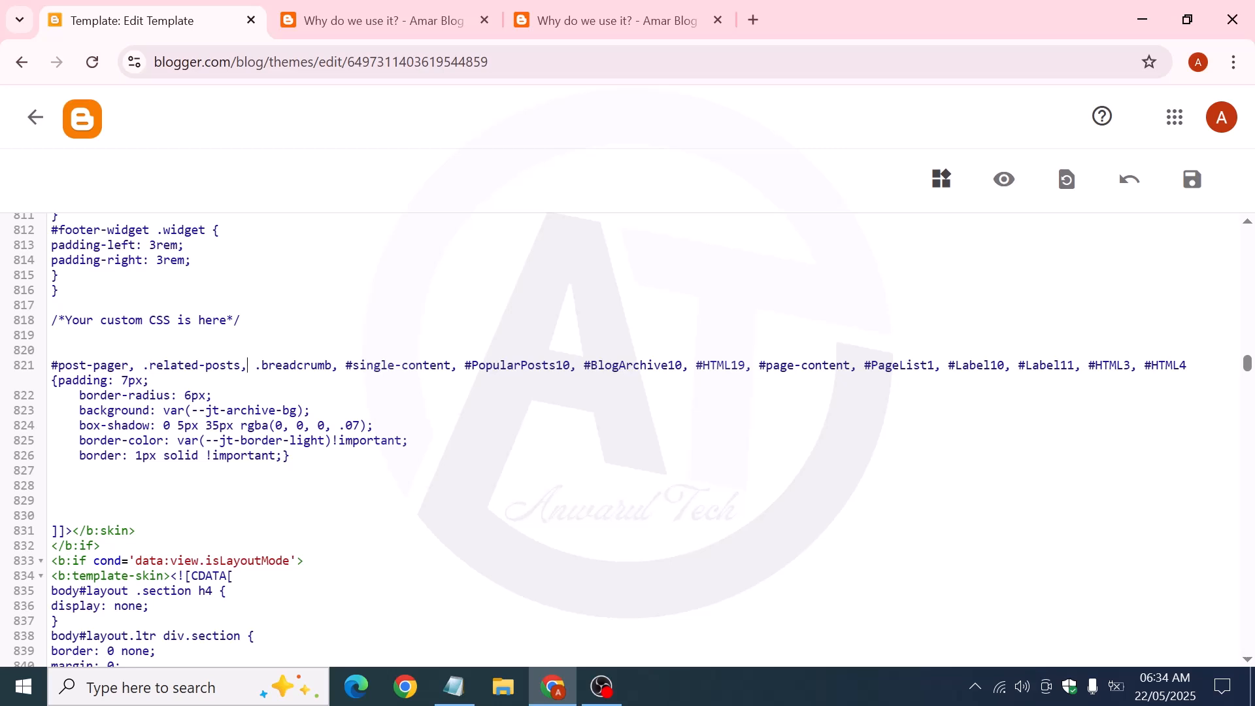
left_click(1203, 196)
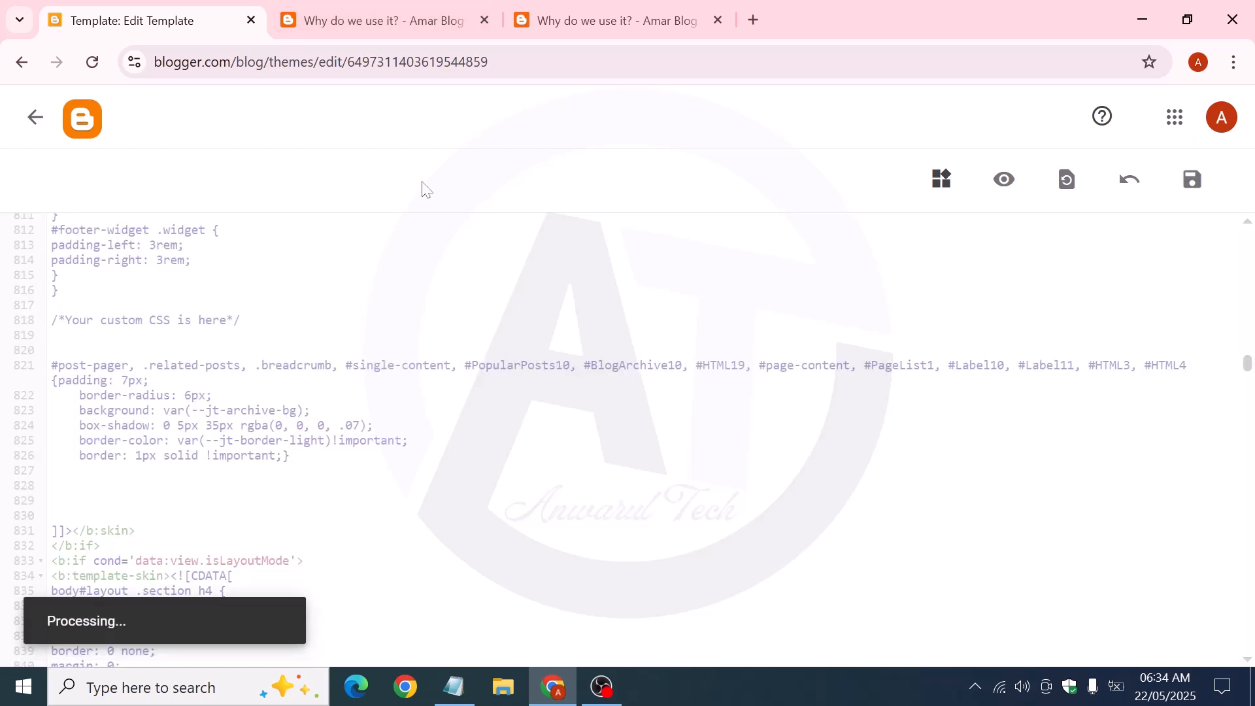
Reload the blog post, close the developer tools, and examine the border around the Related Post section
left_click(399, 10)
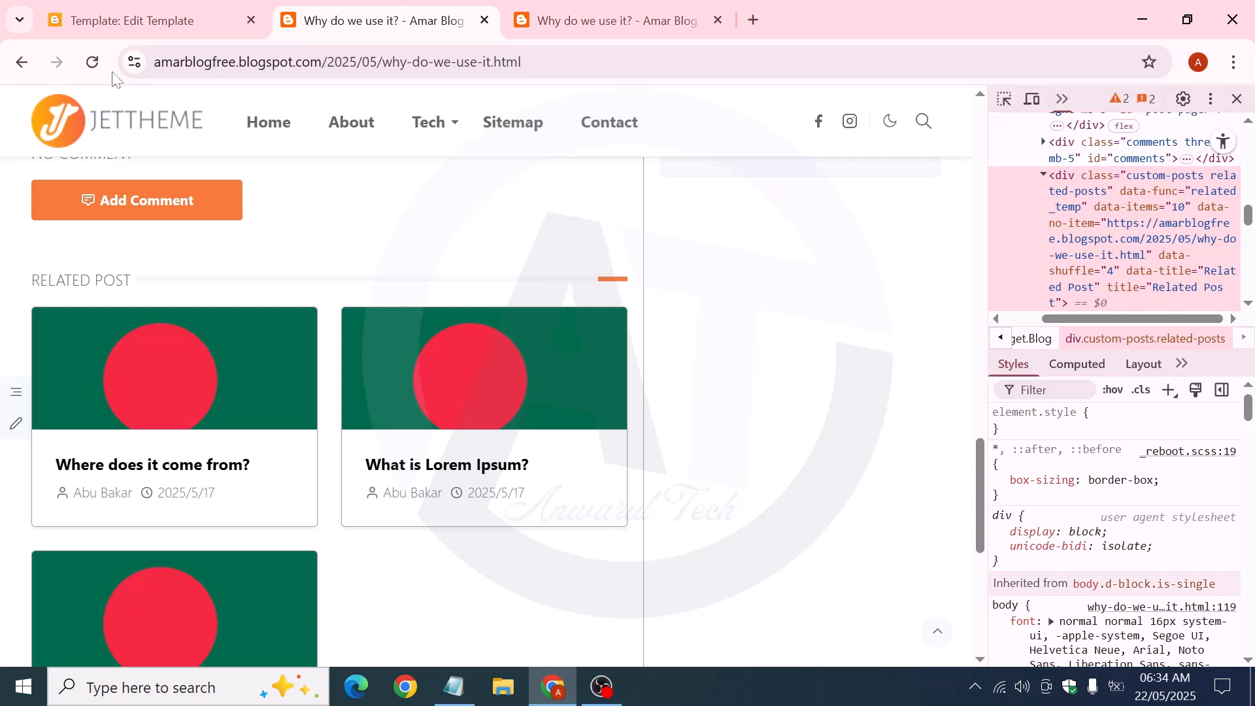
left_click(92, 62)
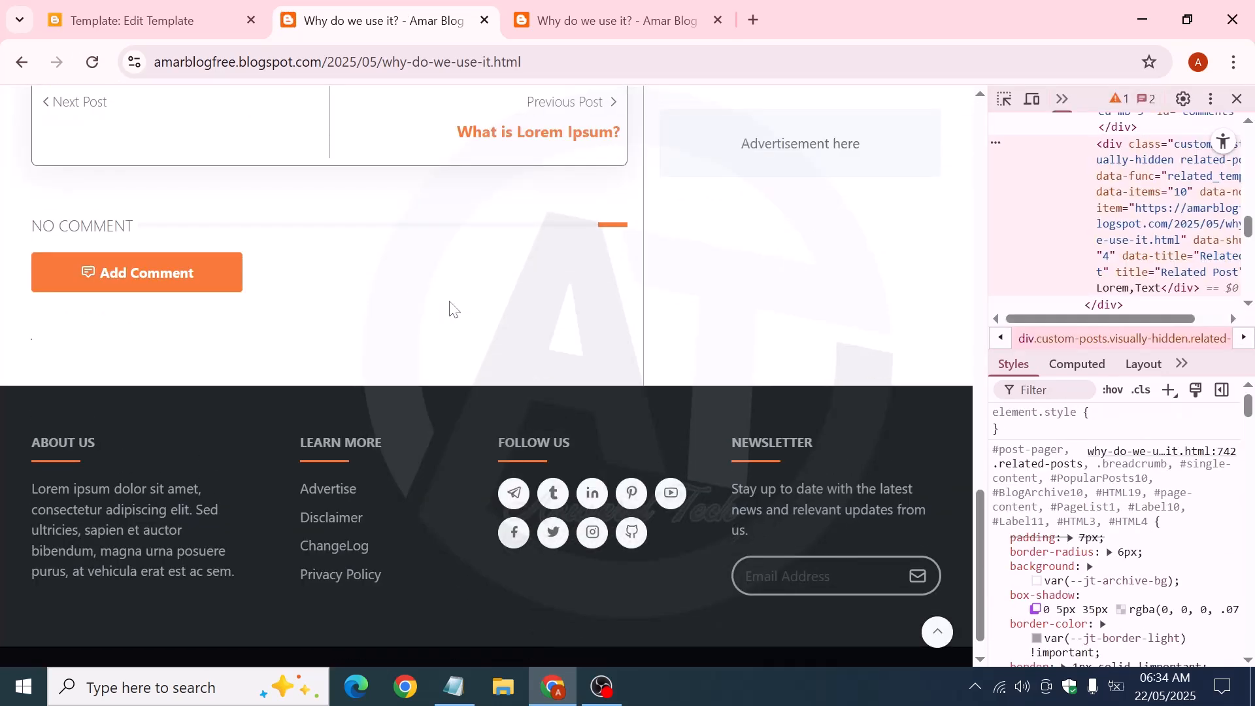
scroll(458, 300, "down", 1)
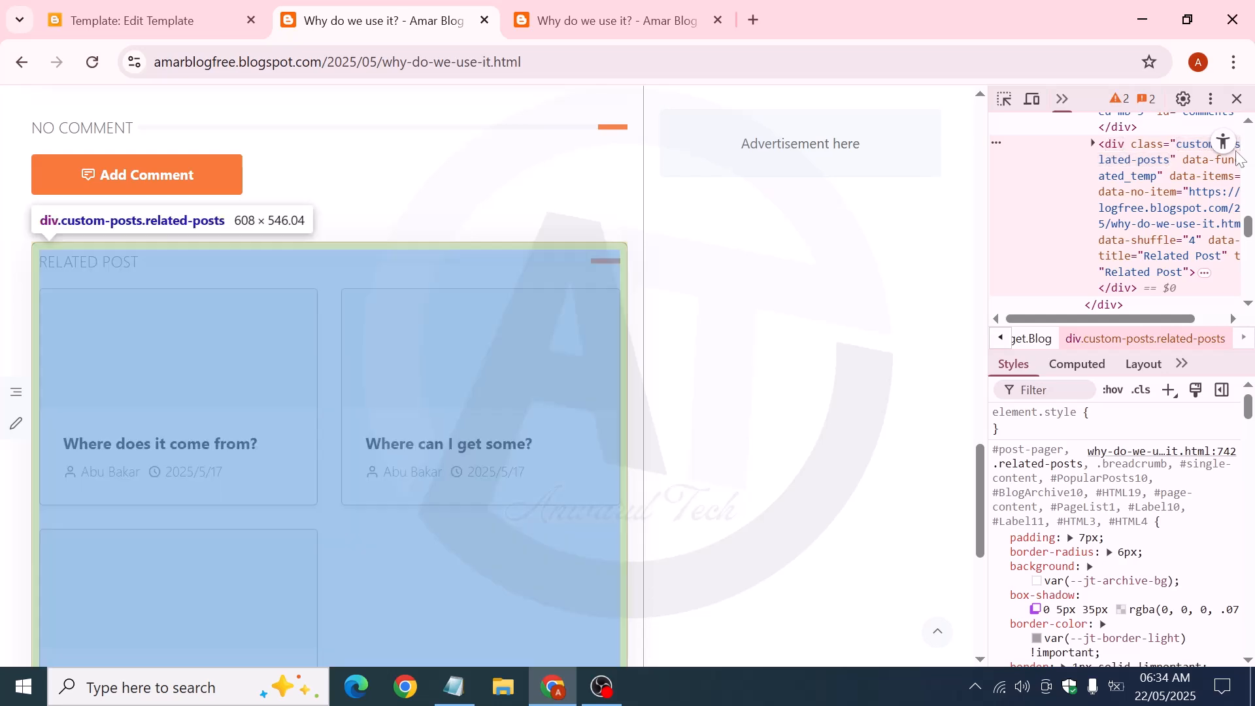
left_click(1237, 98)
scroll(378, 342, "down", 1)
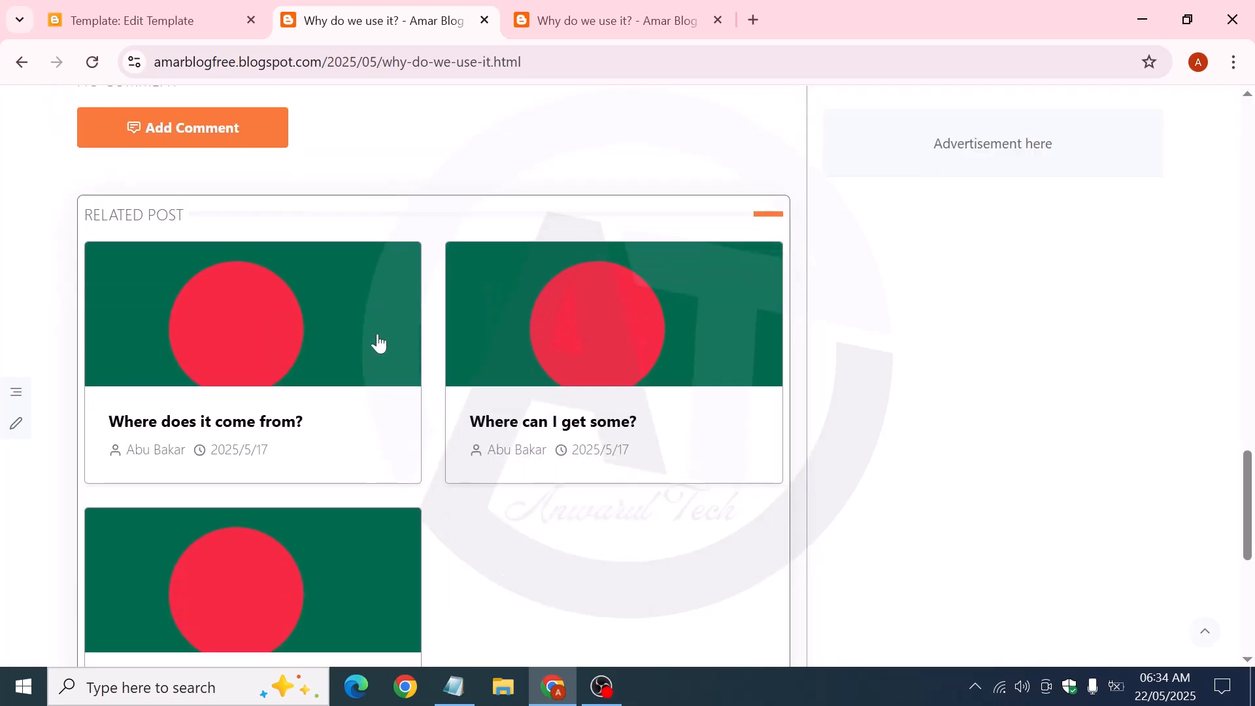
scroll(379, 342, "down", 2)
scroll(709, 544, "up", 1)
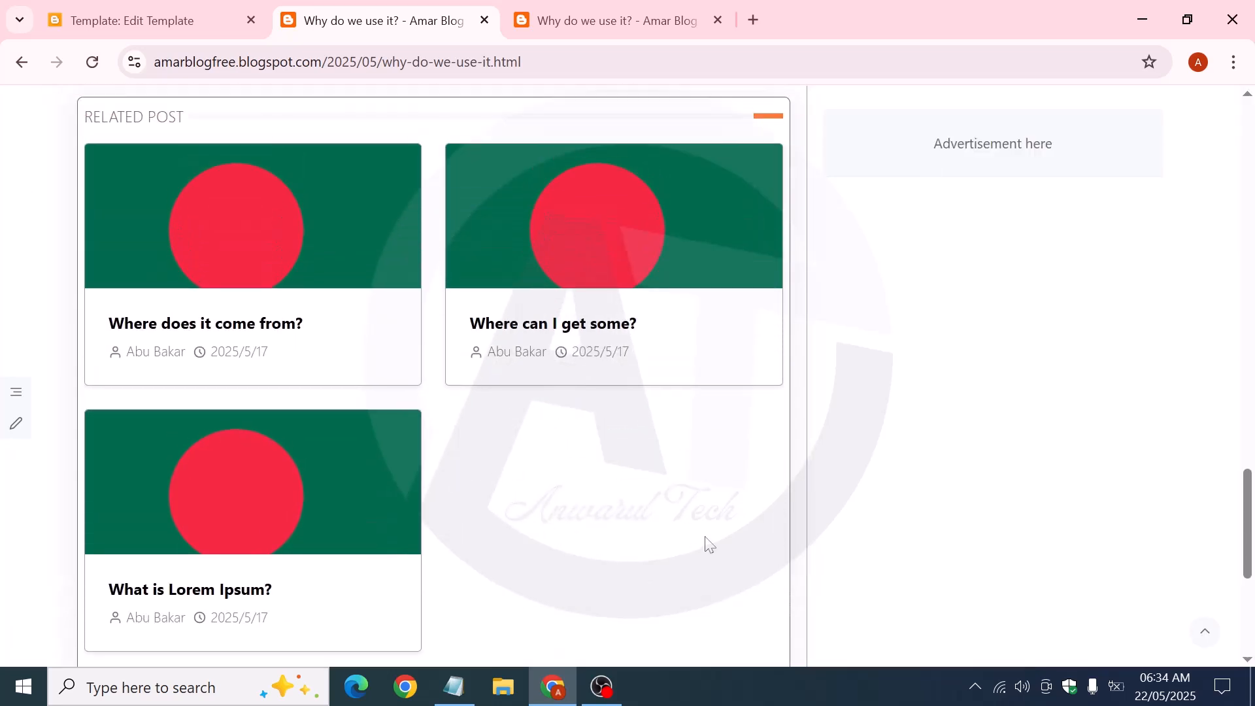
scroll(706, 468, "up", 2)
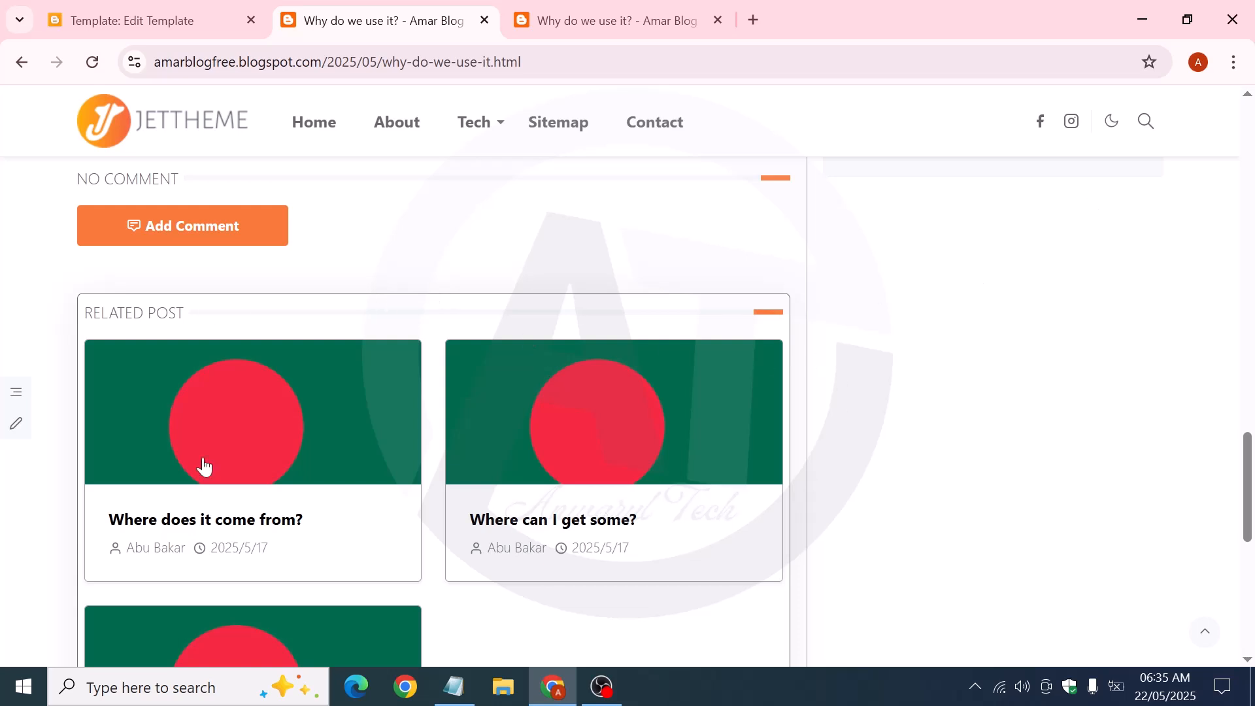
scroll(277, 381, "down", 4)
scroll(617, 392, "up", 5)
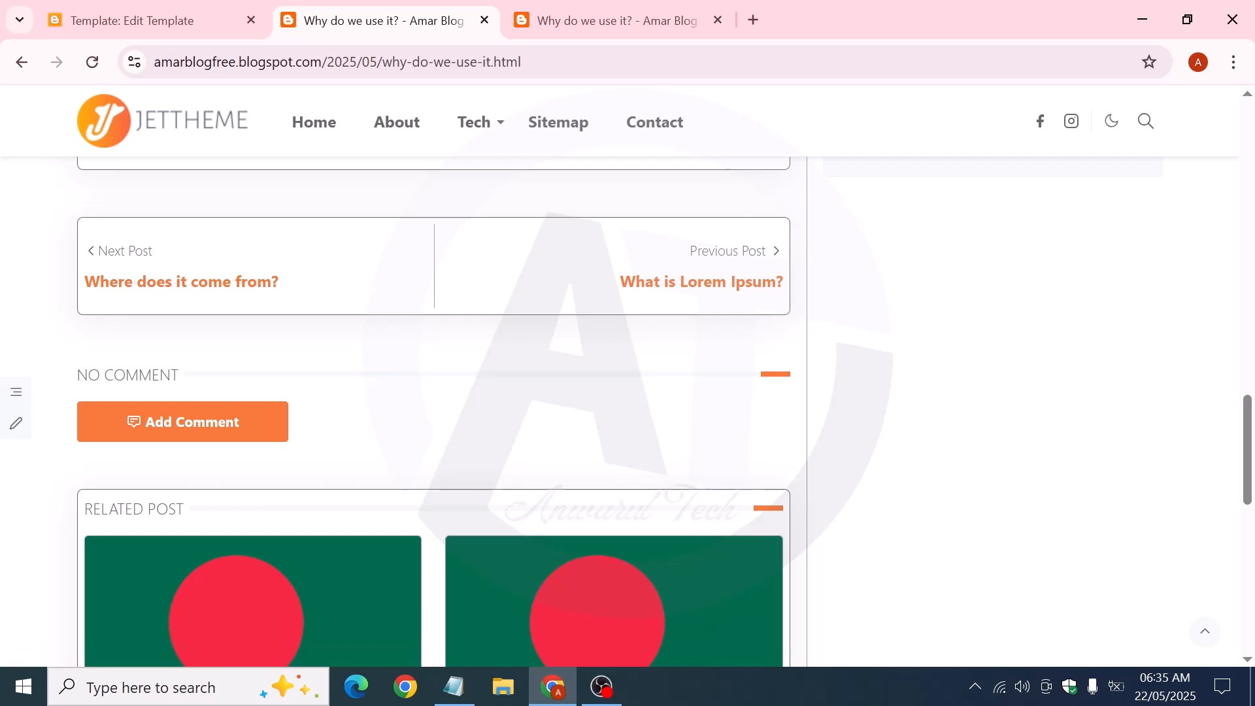
Publish a comment reading "check" on the blog post
left_click(176, 424)
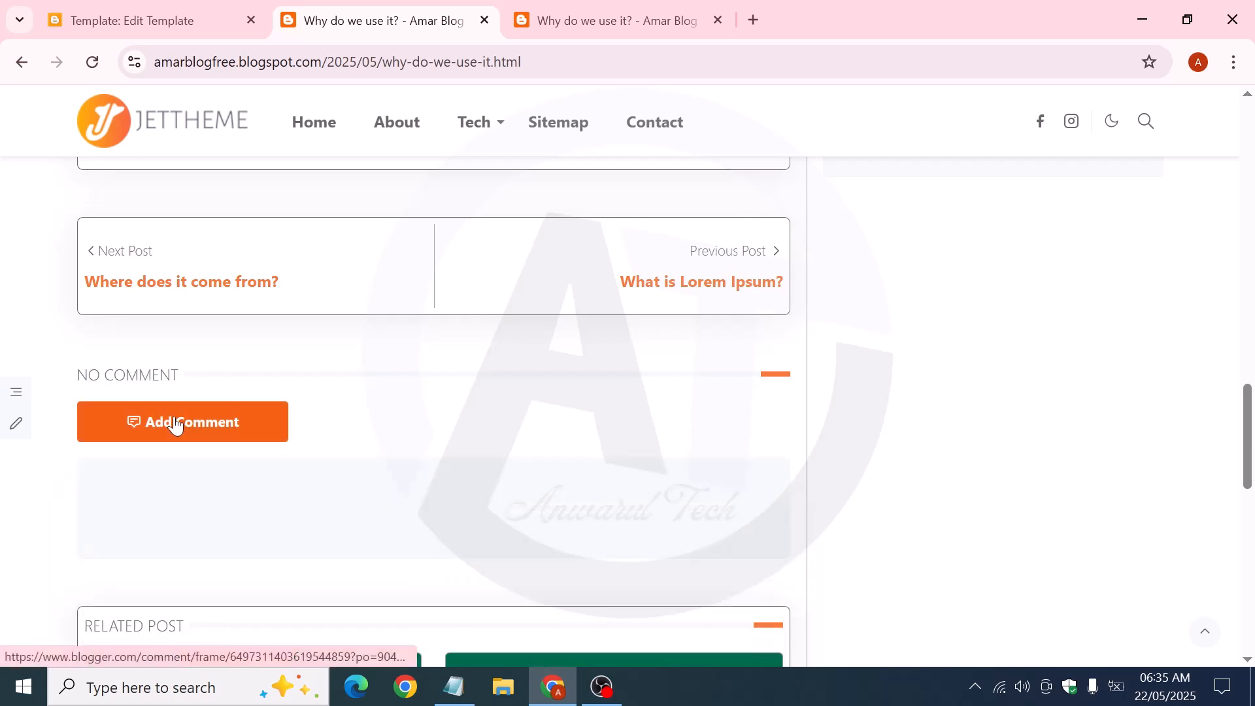
scroll(291, 394, "down", 3)
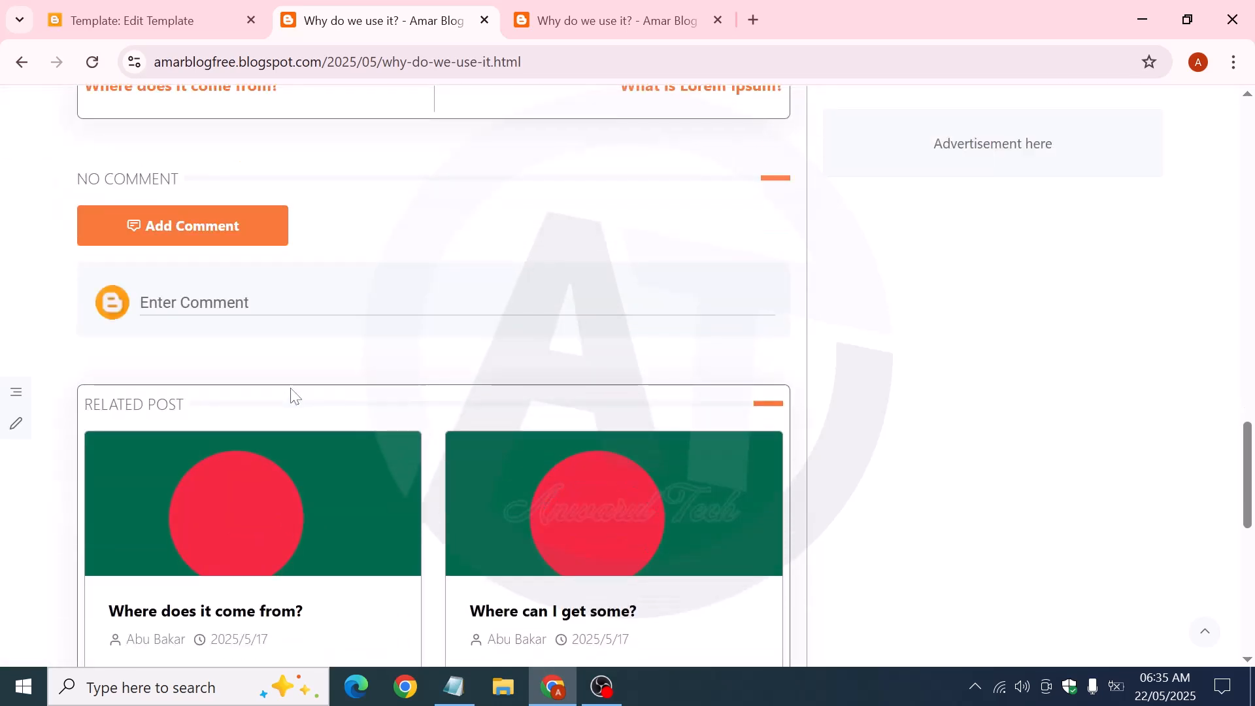
left_click(311, 305)
type("check")
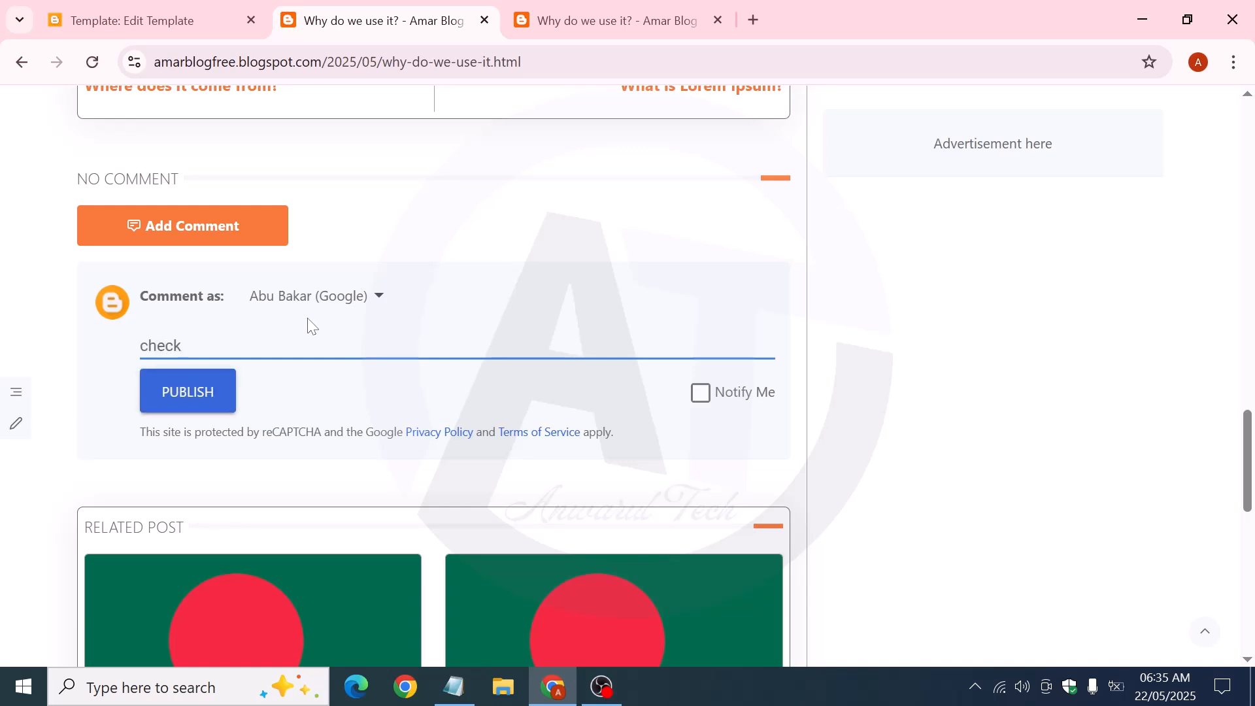
left_click(198, 401)
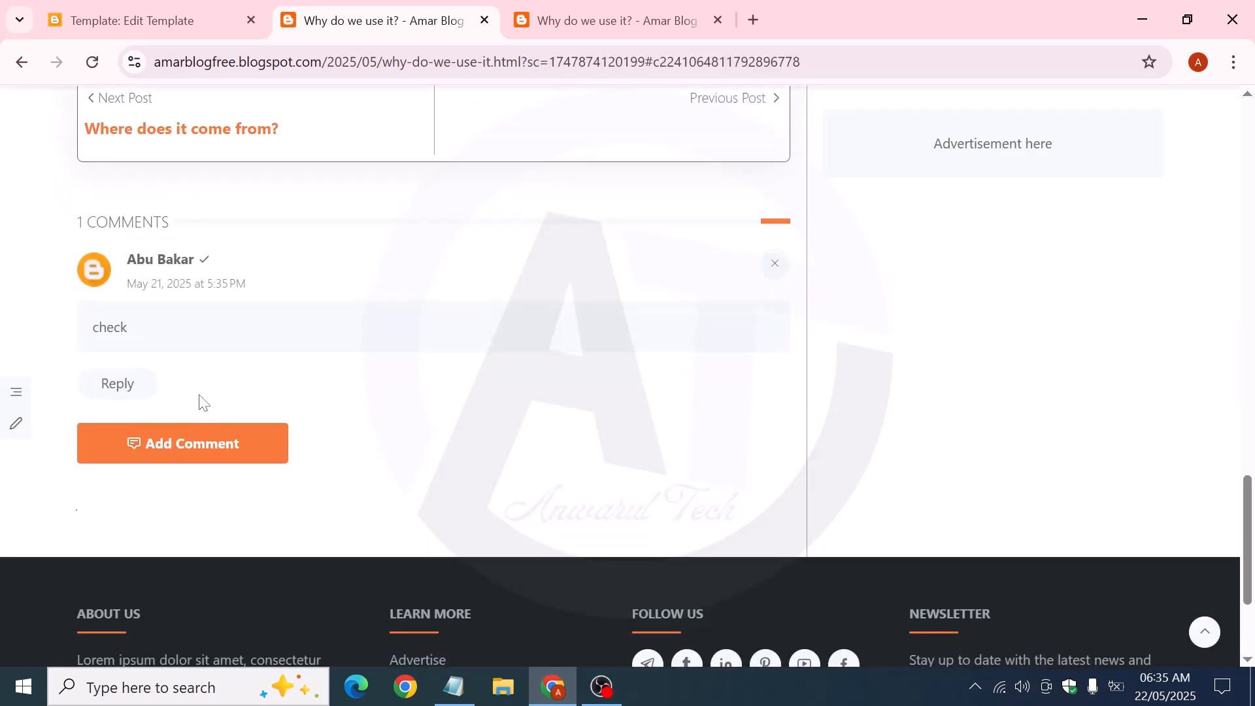
Publish a reply reading "2nd" to the "check" comment
left_click(124, 386)
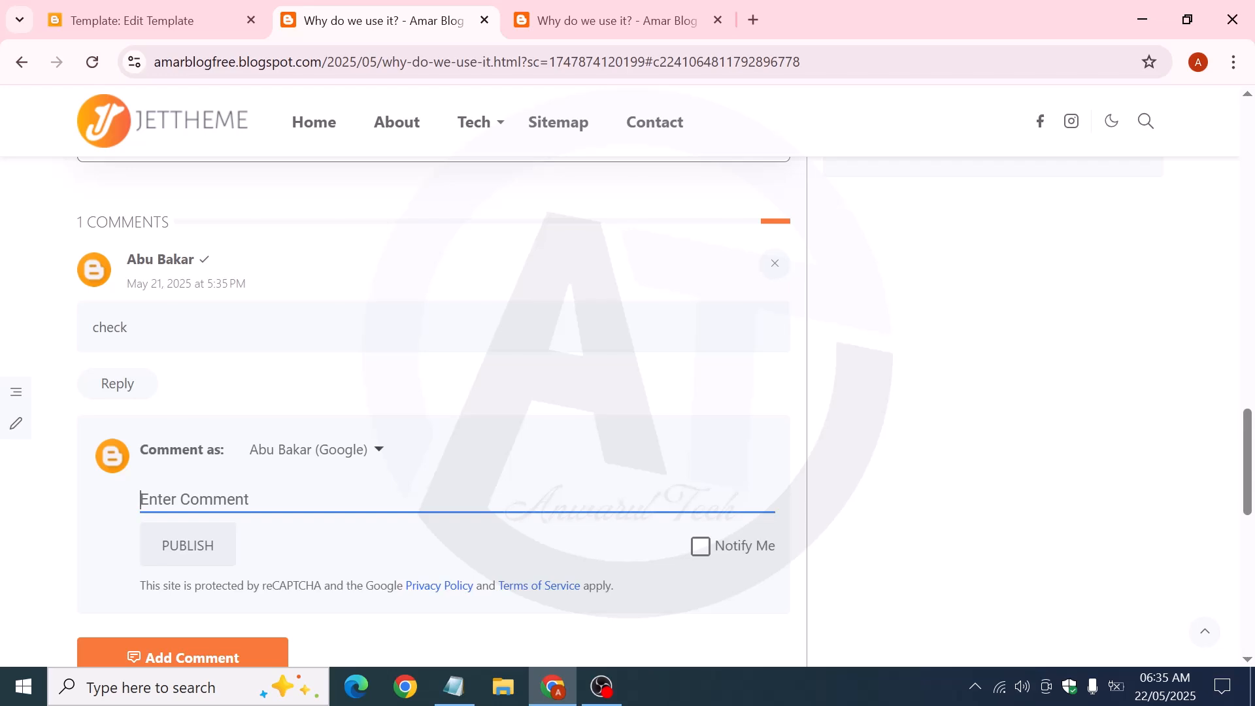
type("2nd")
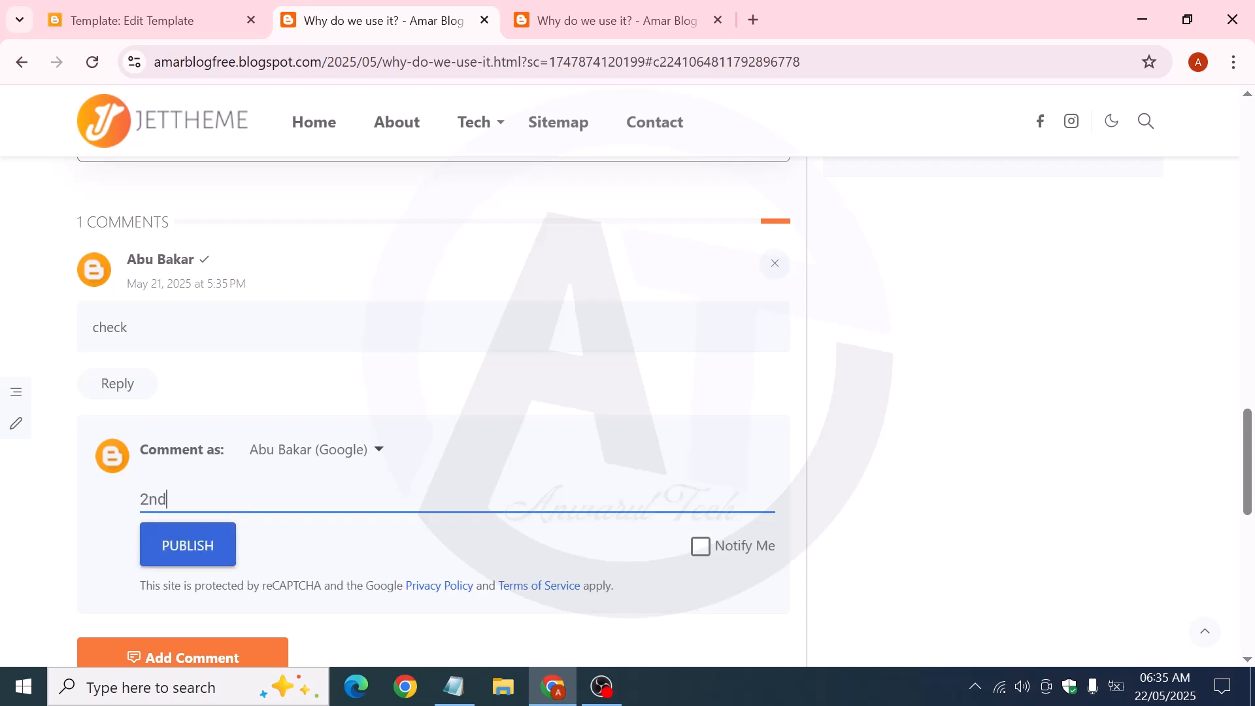
left_click(169, 548)
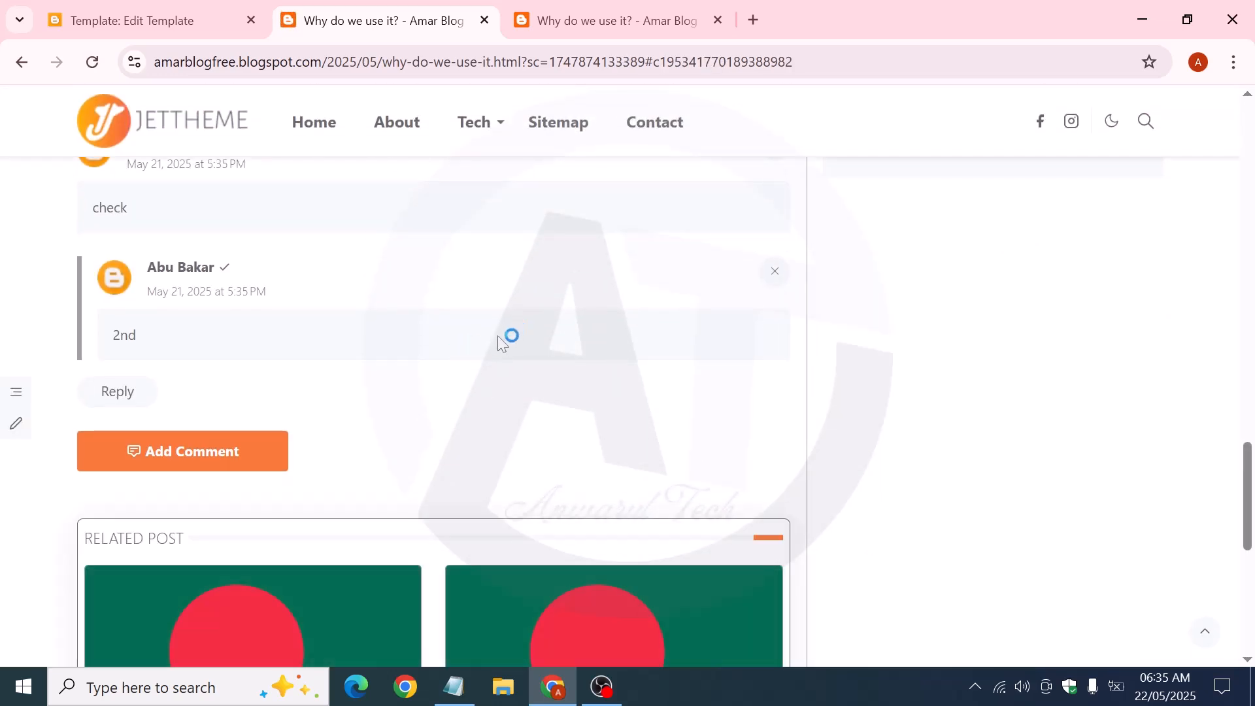
Examine the comments area against the bordered post content, post navigation and Related Post sections
scroll(465, 318, "down", 3)
scroll(311, 395, "down", 5)
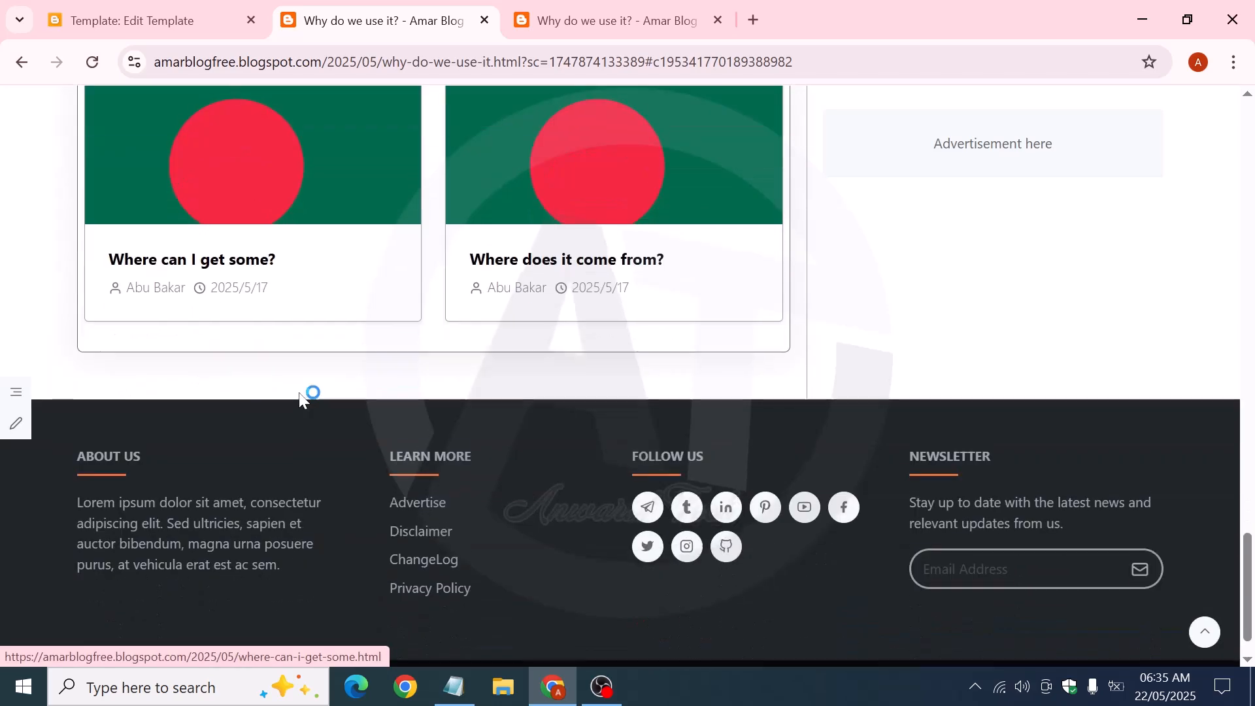
scroll(300, 393, "up", 4)
scroll(300, 393, "up", 10)
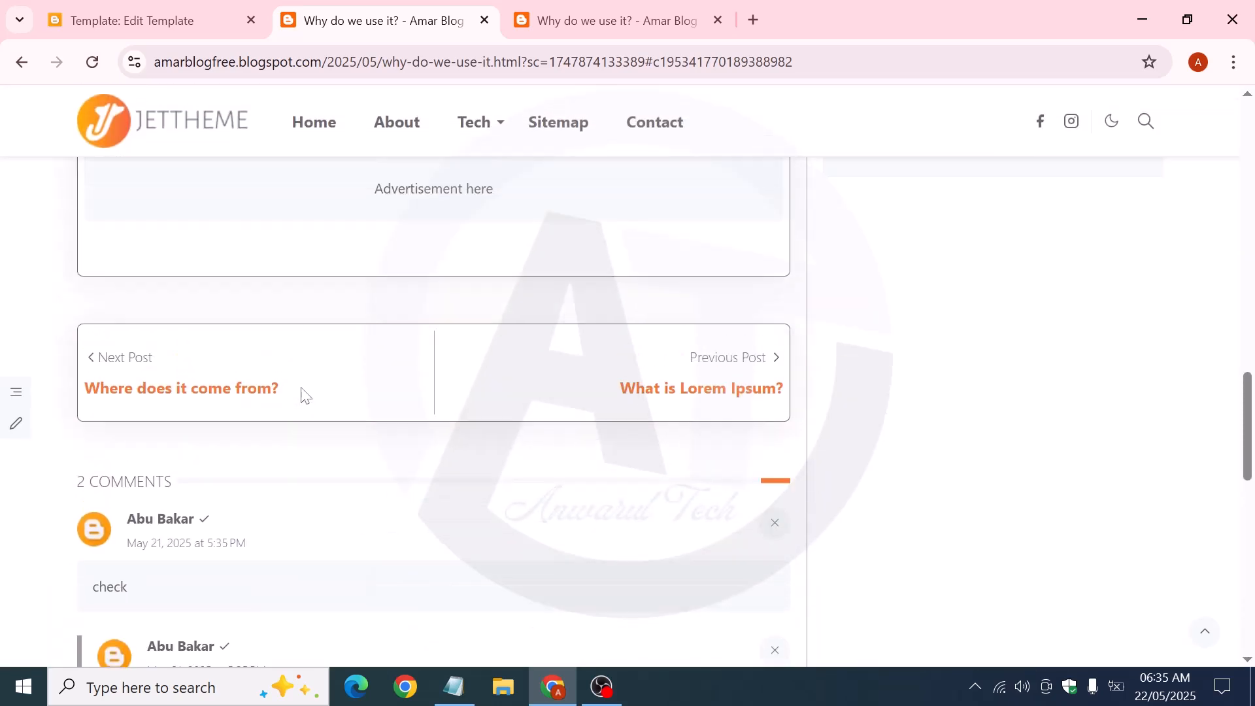
scroll(287, 389, "down", 3)
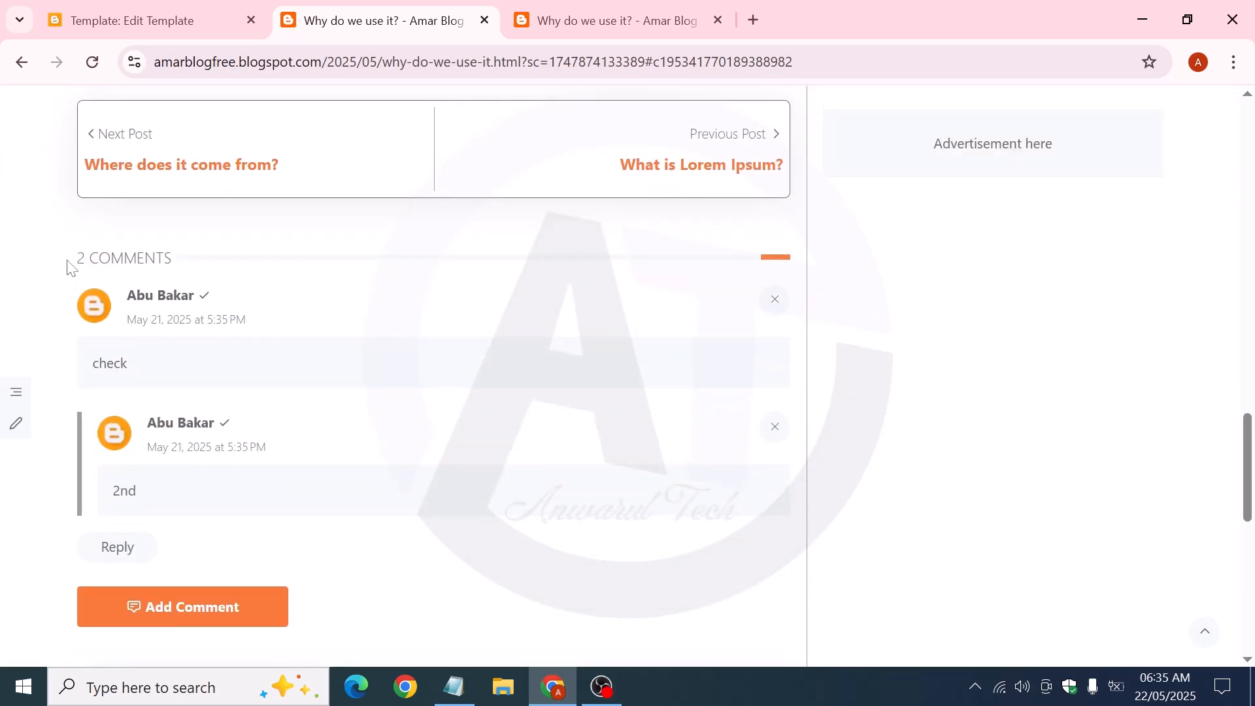
scroll(137, 316, "down", 4)
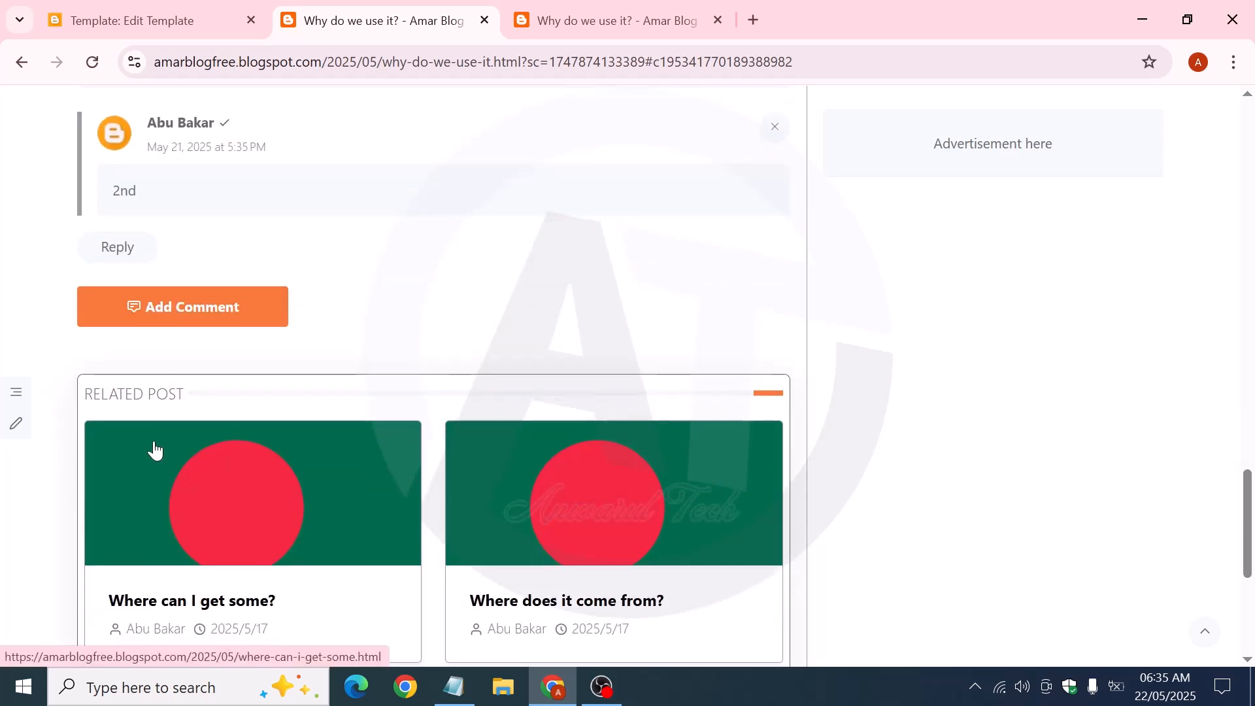
scroll(286, 434, "down", 5)
scroll(684, 360, "up", 5)
scroll(471, 403, "up", 9)
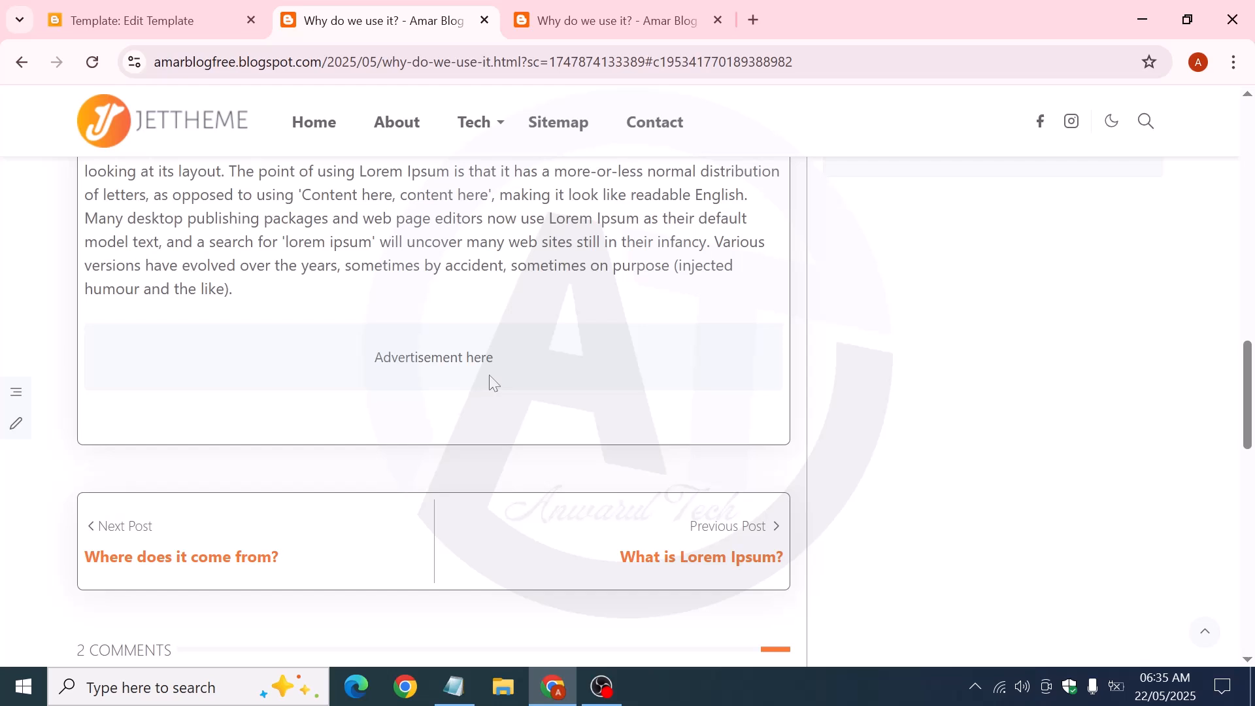
scroll(487, 379, "down", 7)
scroll(190, 327, "up", 3)
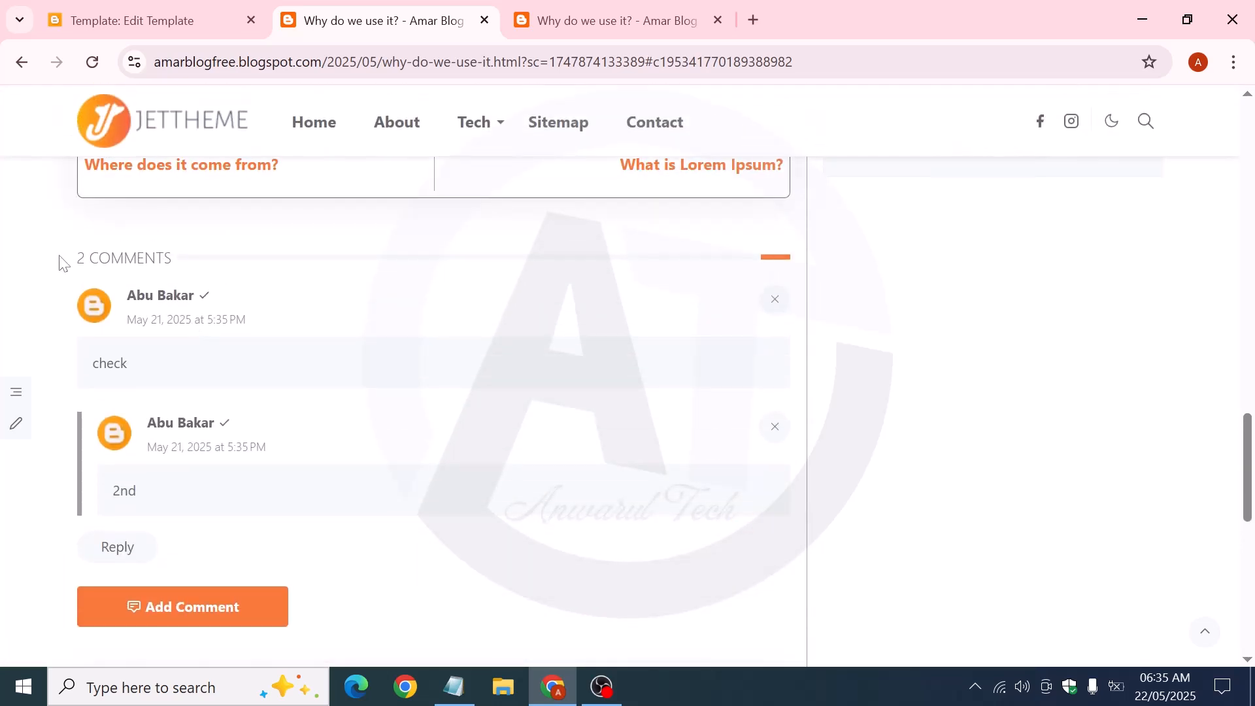
Inspect the comments section and widen the developer tools pane to examine its enclosing div's class and ID
right_click(84, 273)
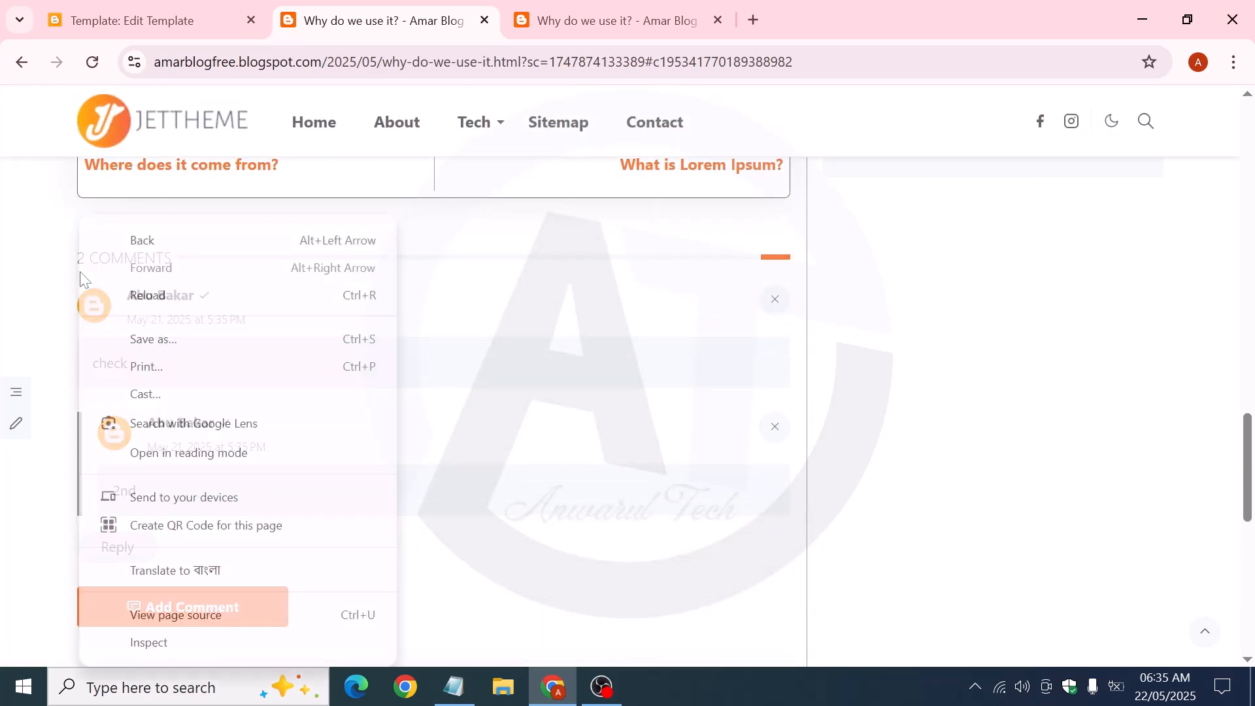
left_click(140, 641)
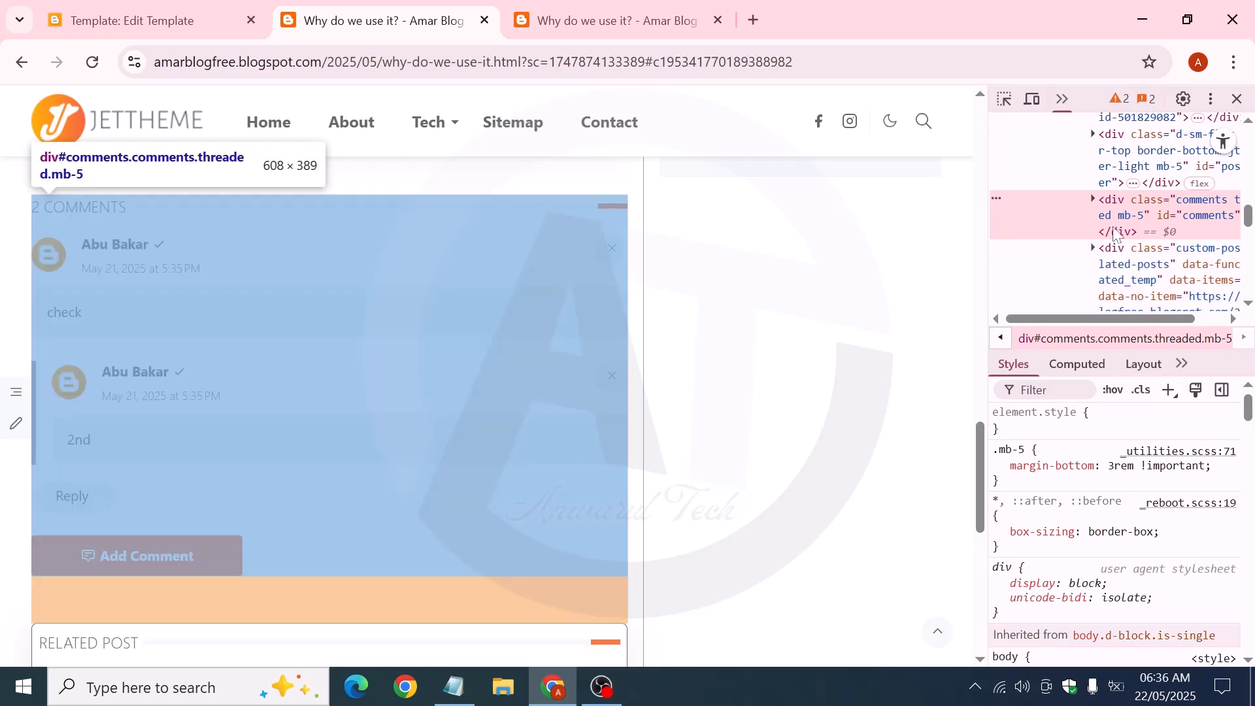
left_click_drag(1057, 320, 1084, 321)
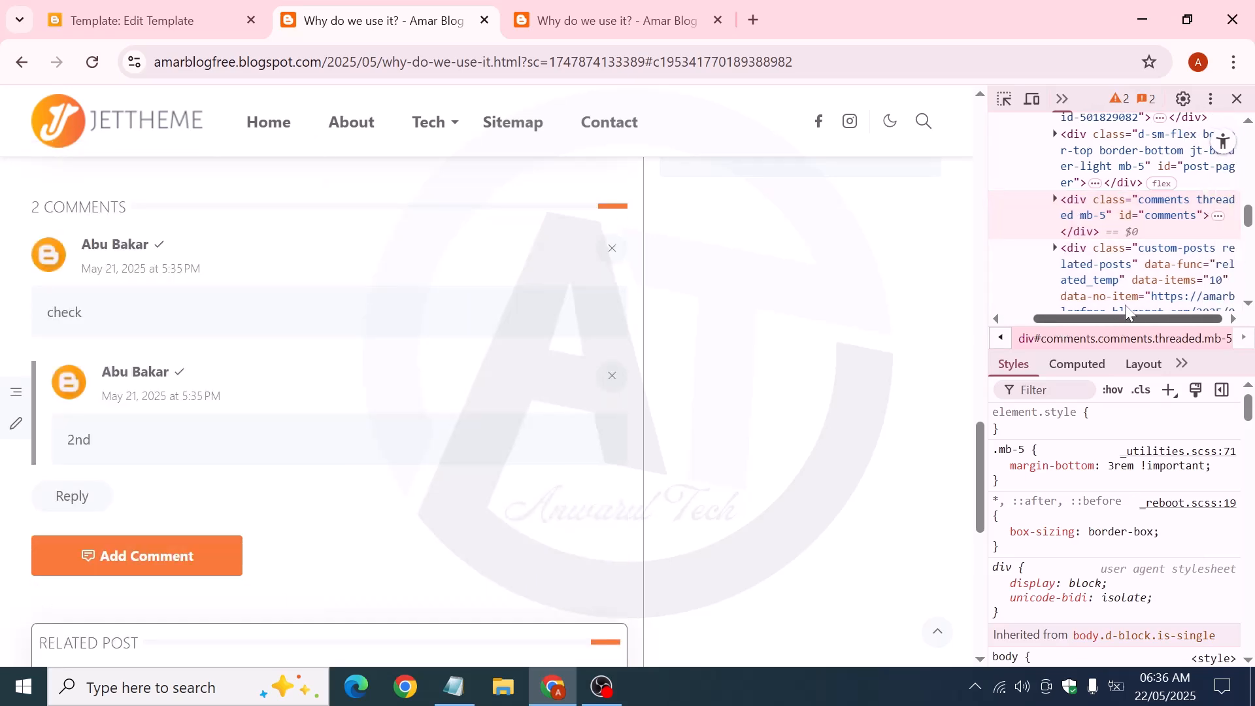
left_click(1119, 169)
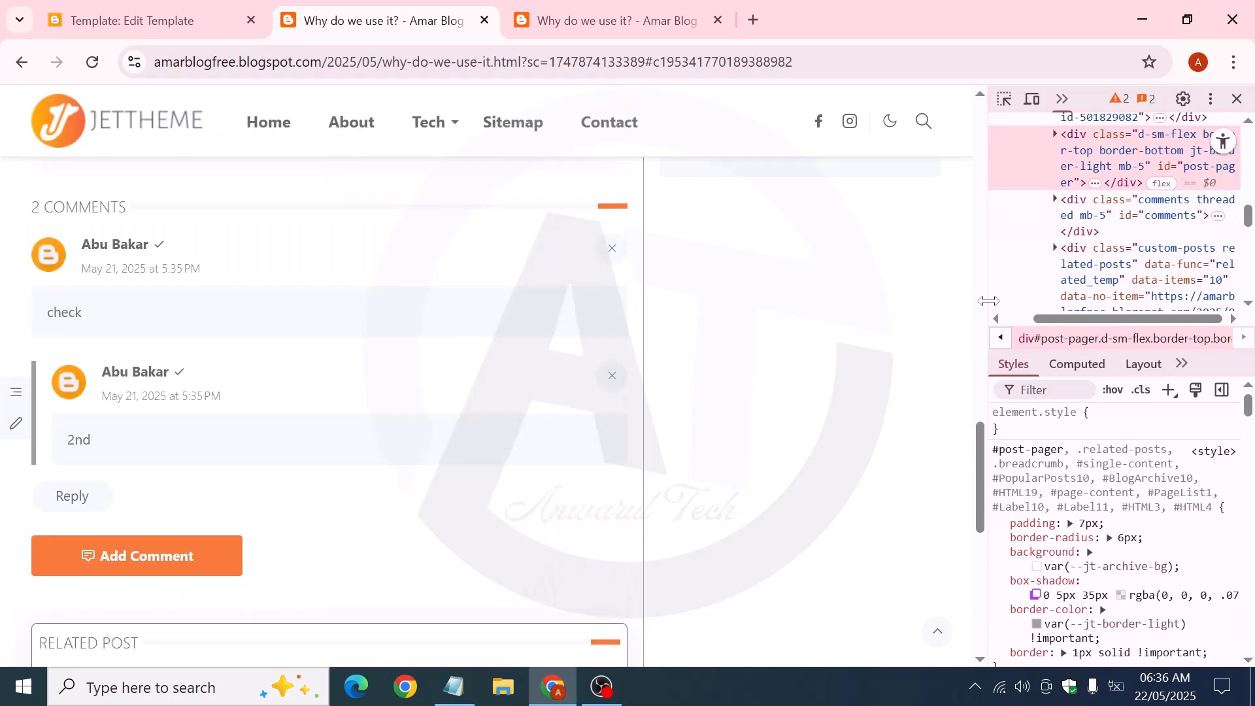
left_click_drag(988, 301, 948, 304)
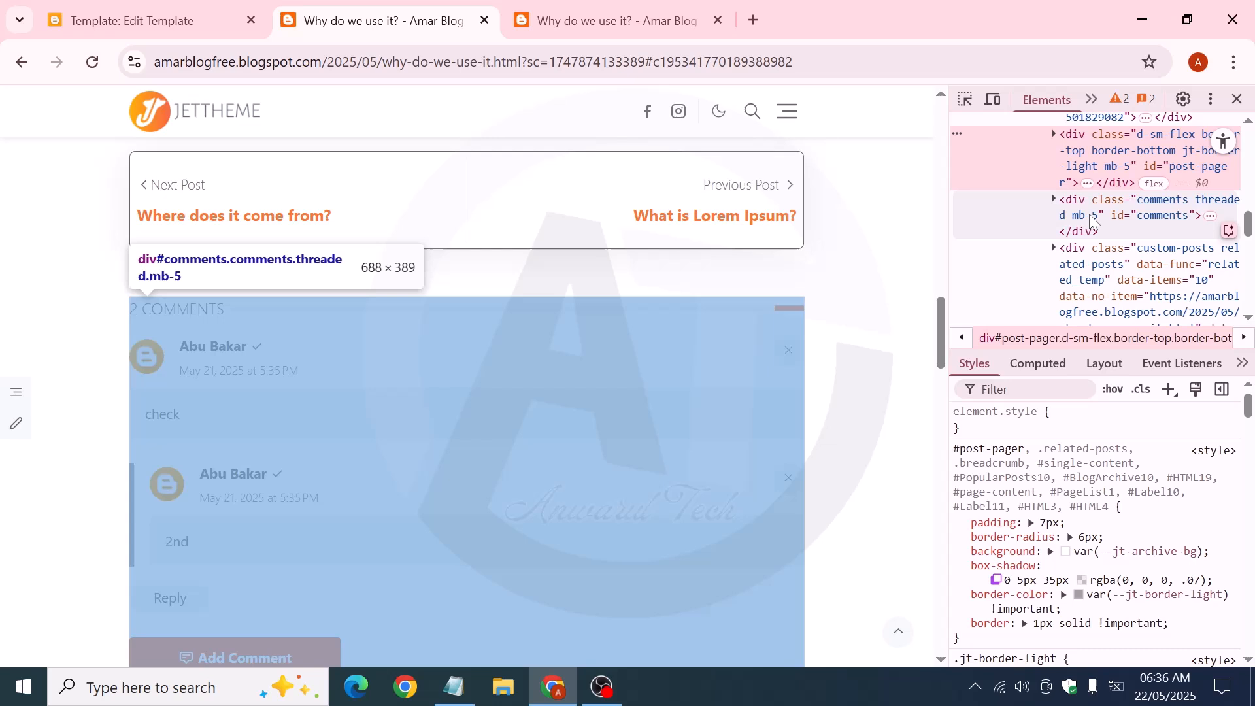
Select the comments section's div in the page markup and copy its ID value "comments"
left_click(1097, 220)
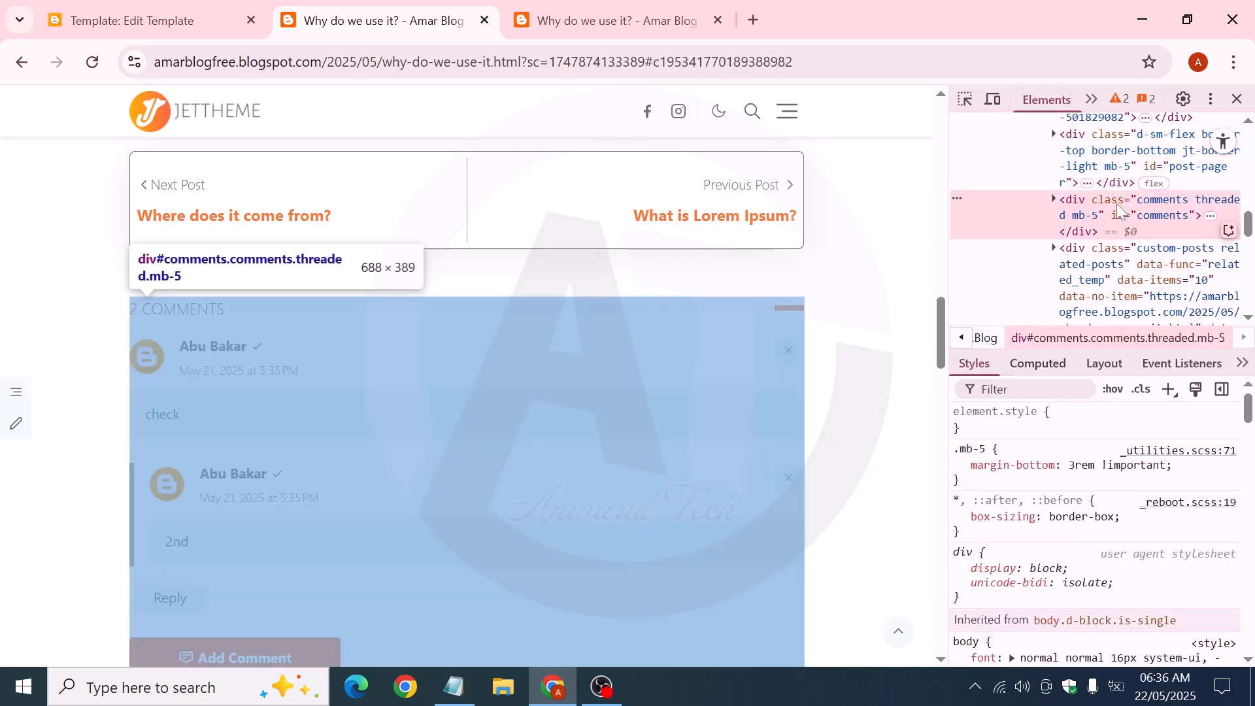
scroll(631, 364, "down", 3)
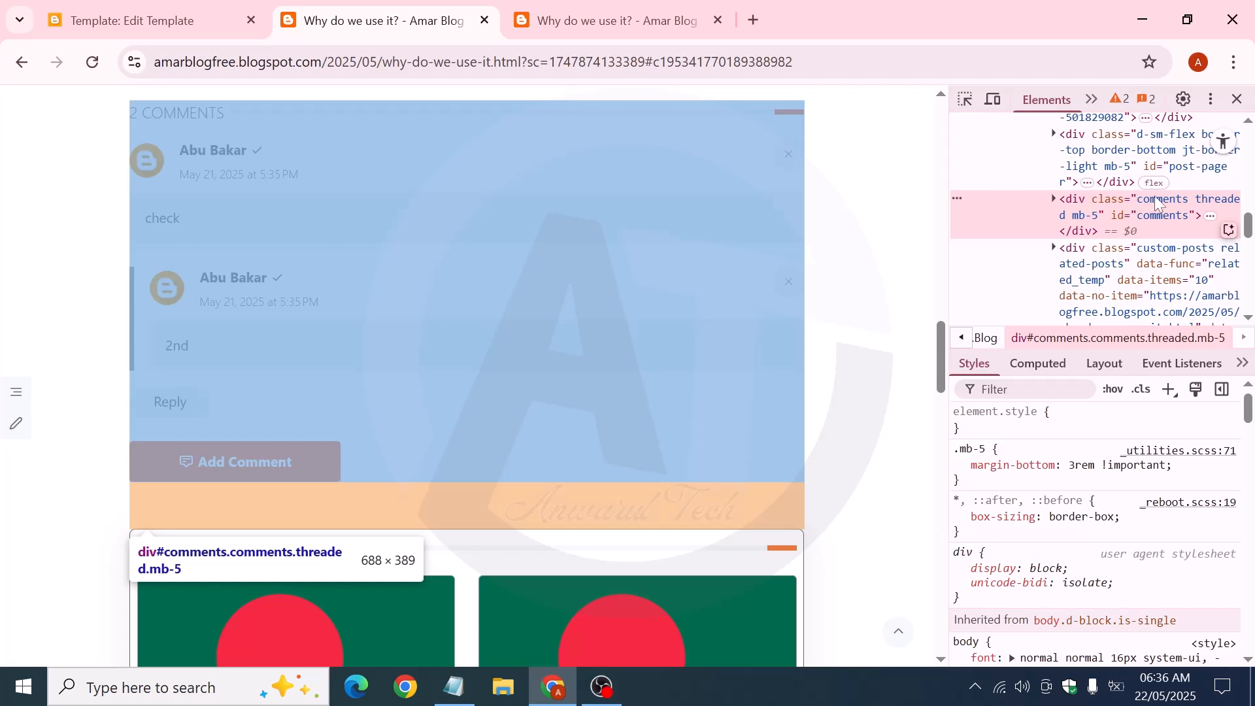
double_click(1154, 215)
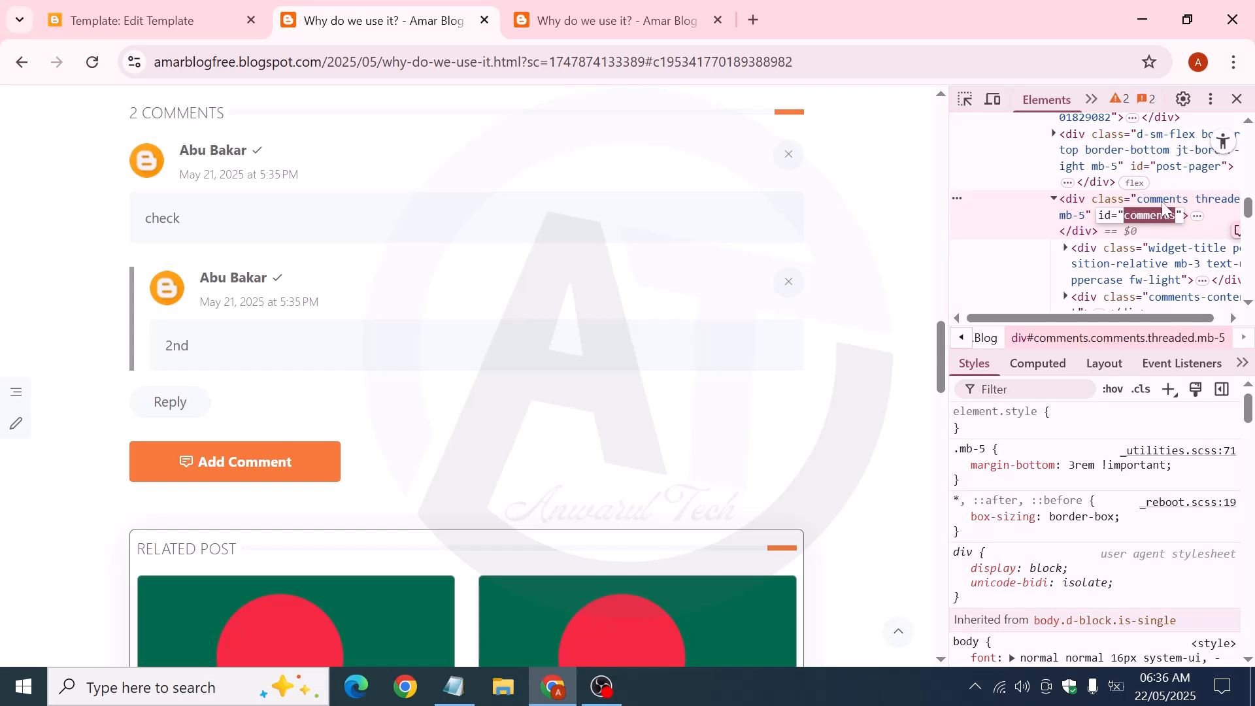
left_click(1162, 202)
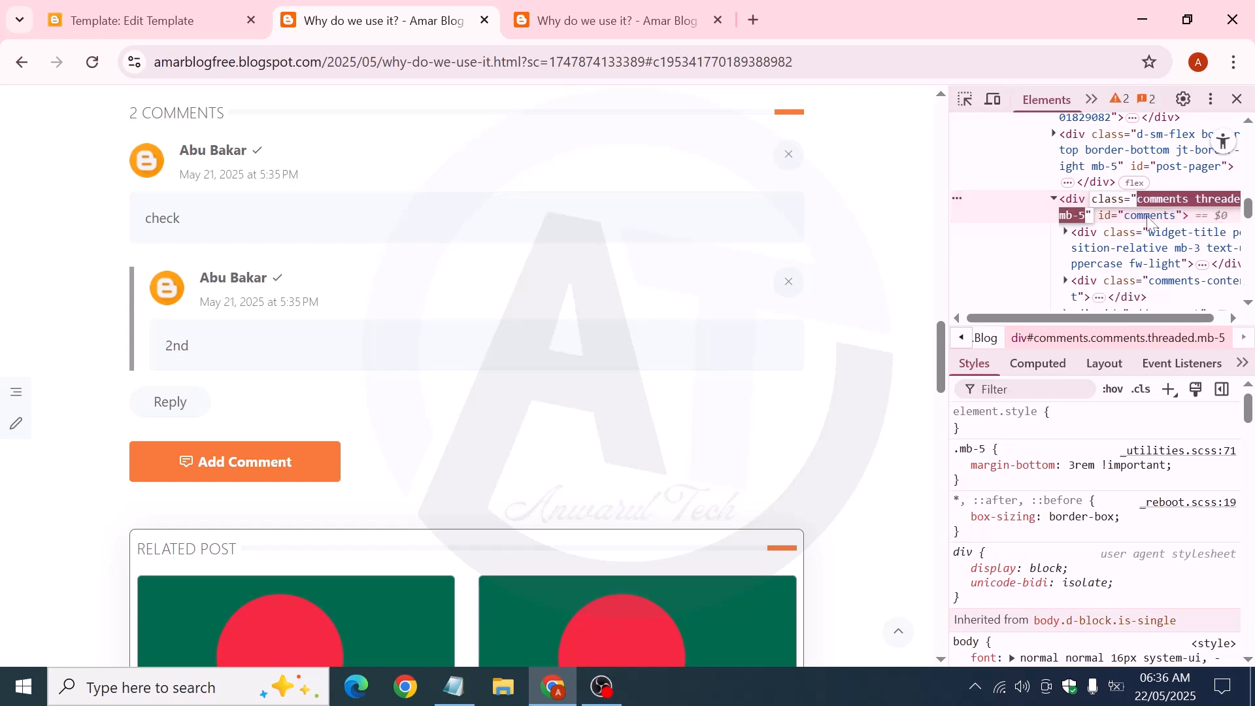
double_click(1145, 218)
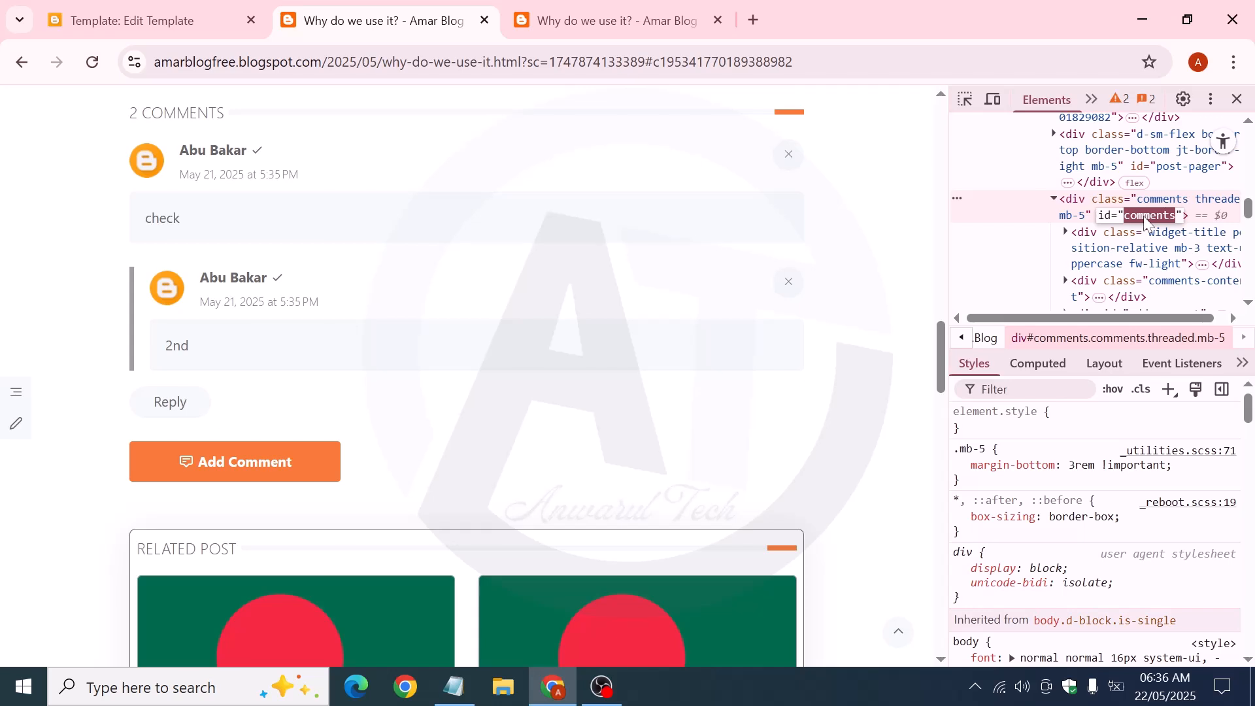
right_click(1145, 220)
left_click(942, 315)
Add #comments after .related-posts in the custom border rule's selector list on line 821 of the Blogger template and save the theme
key("ctrl+1")
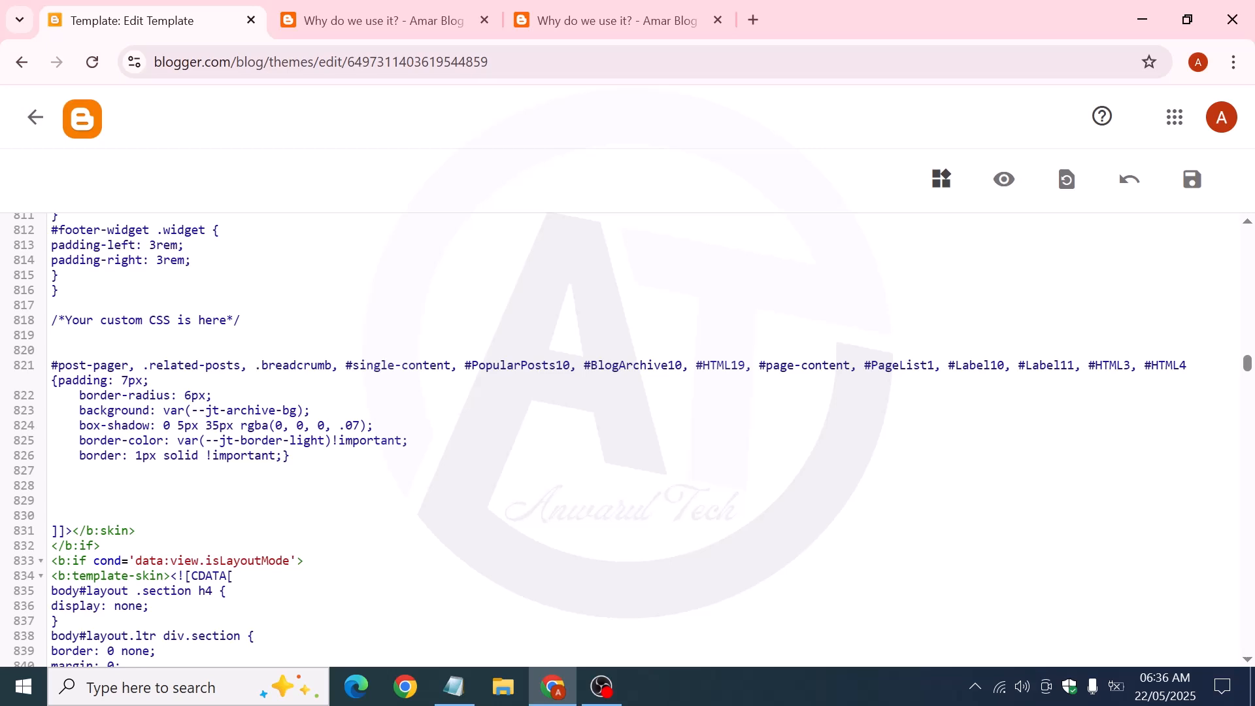
key("ctrl+v")
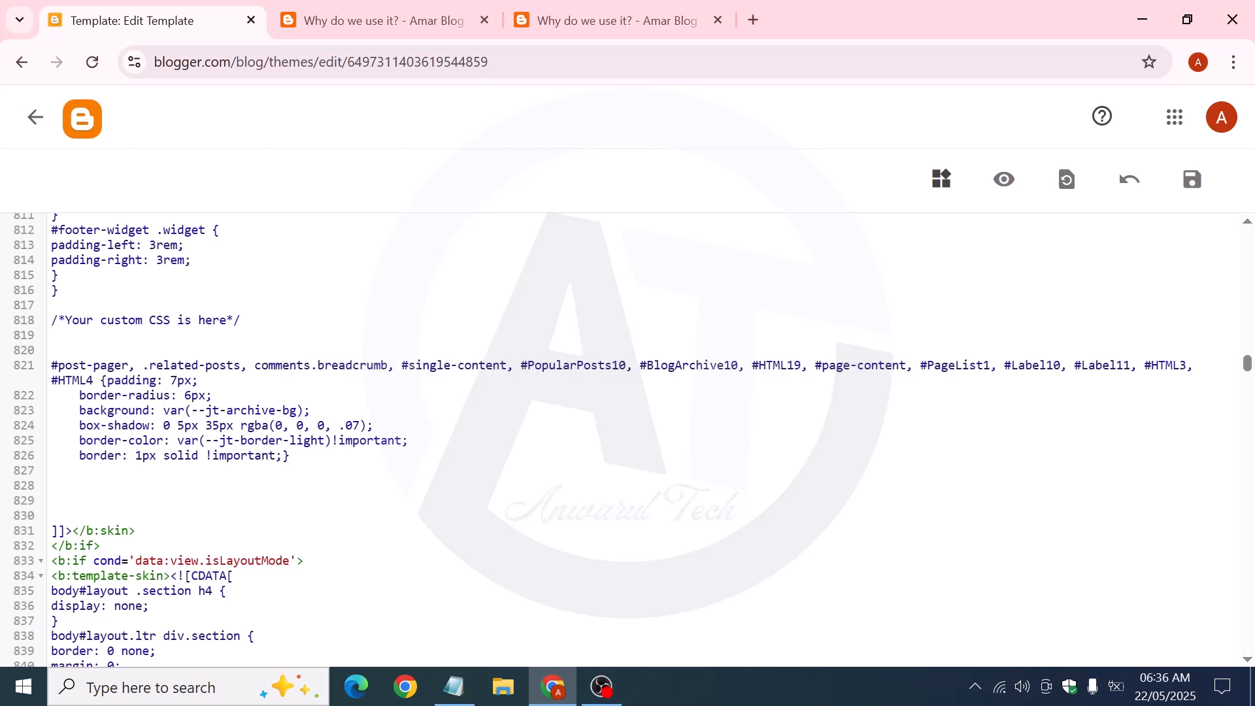
type(", ")
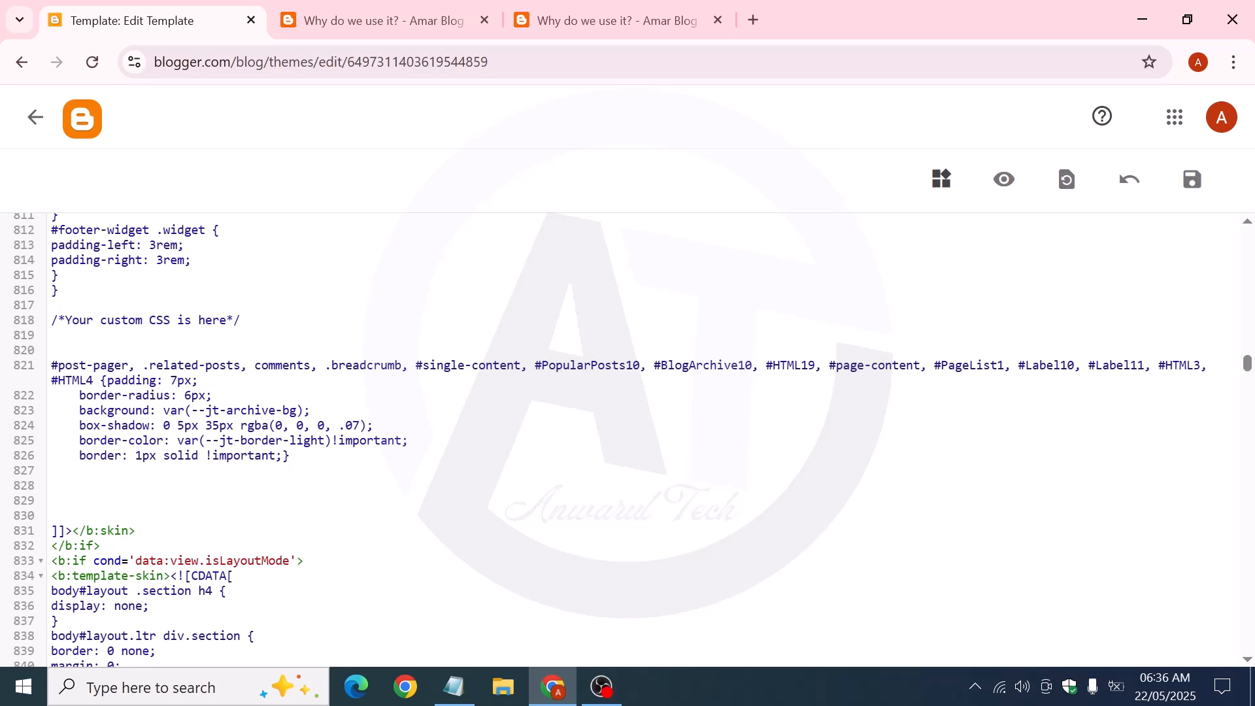
type("#")
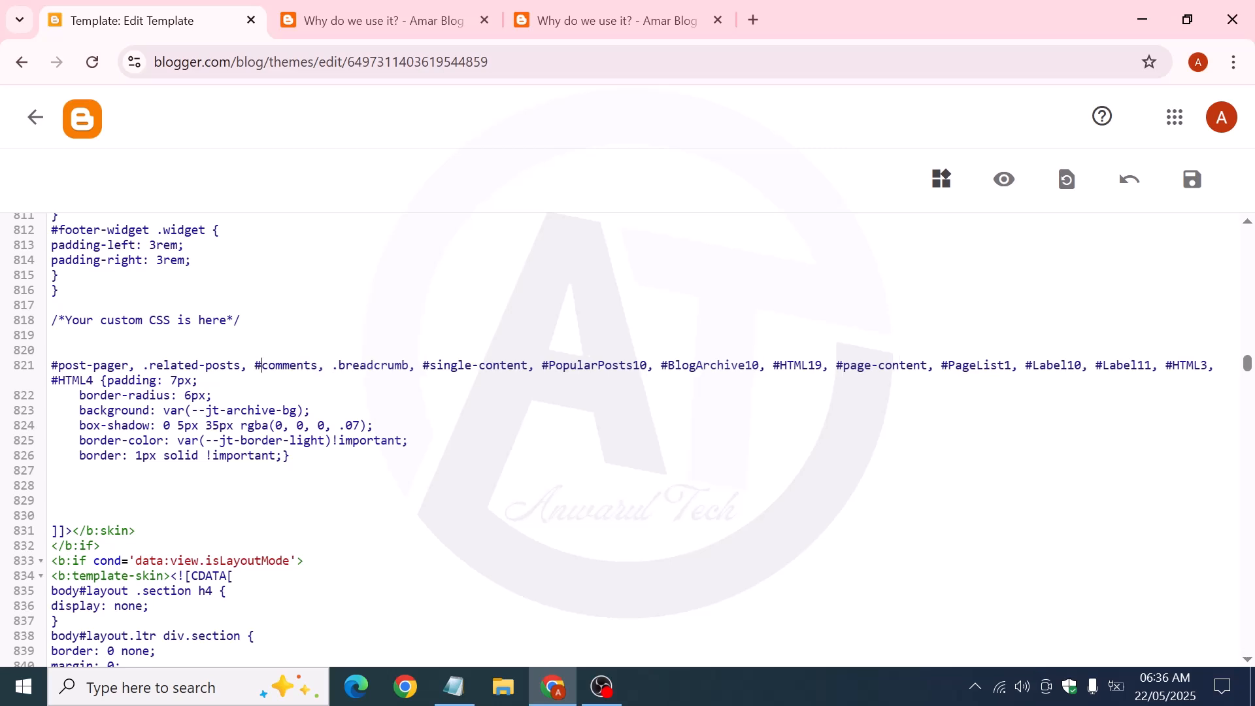
left_click(1188, 186)
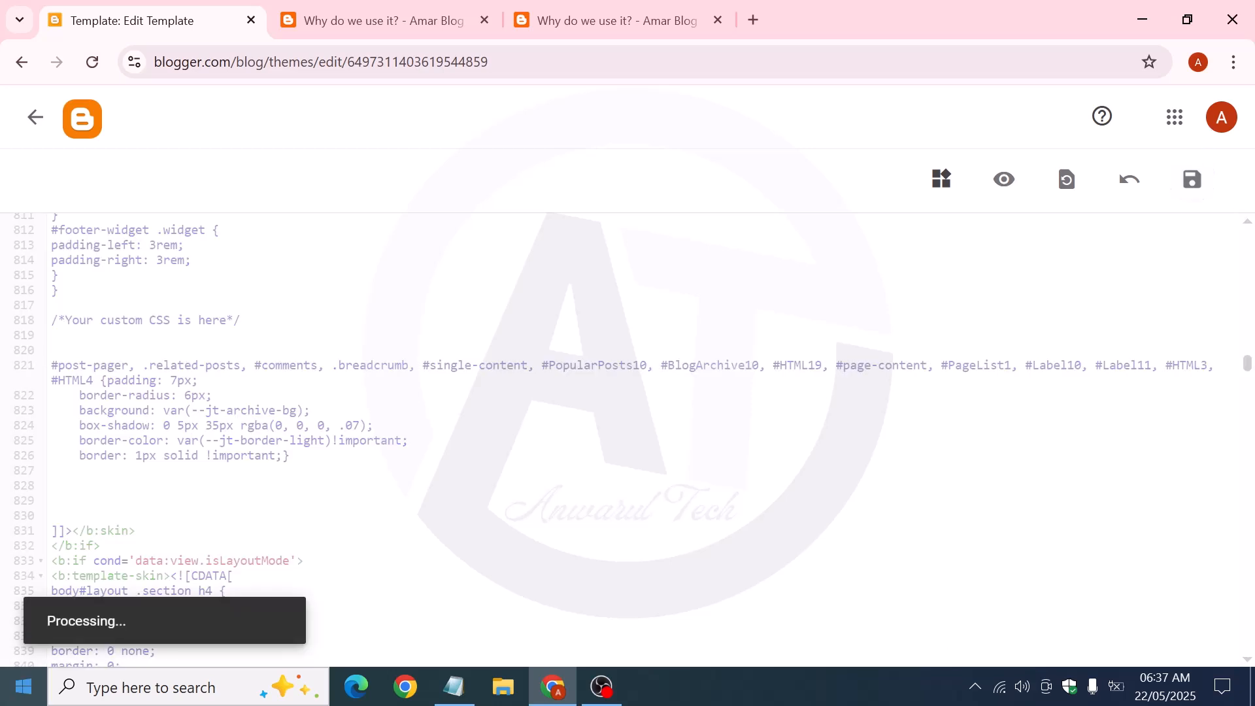
Return to the blog post's comments section and close the developer tools
left_click(406, 14)
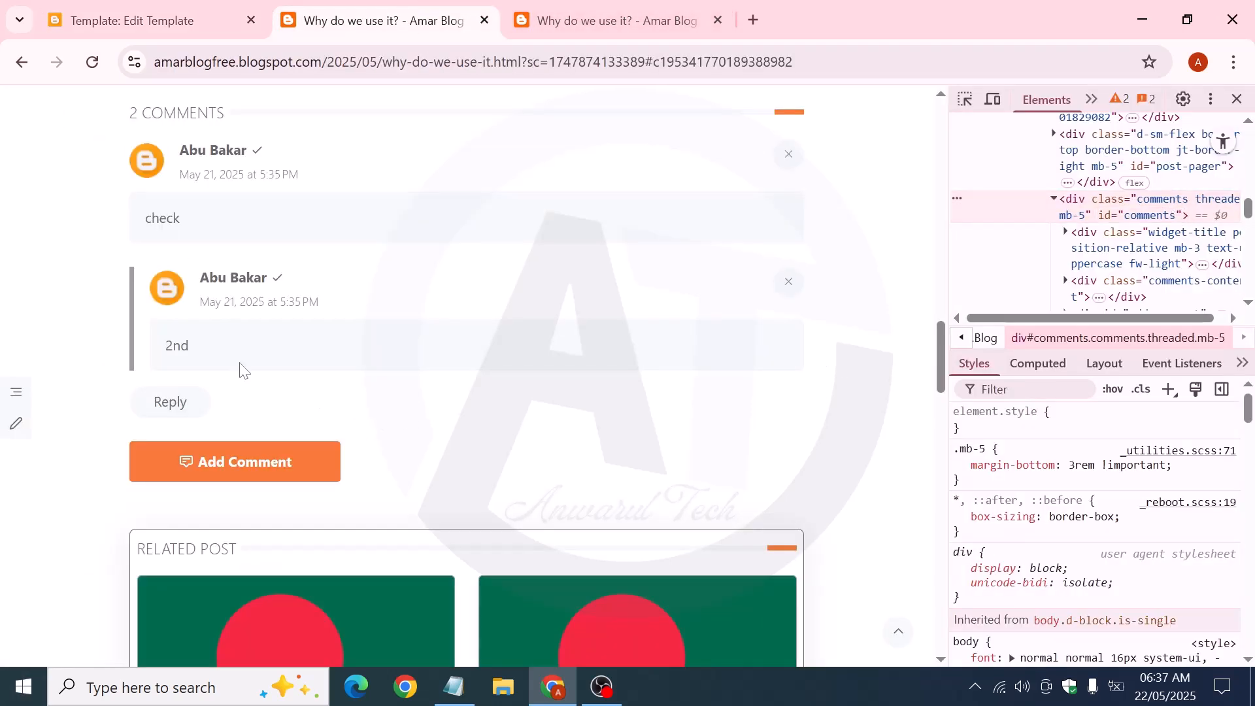
scroll(366, 294, "up", 1)
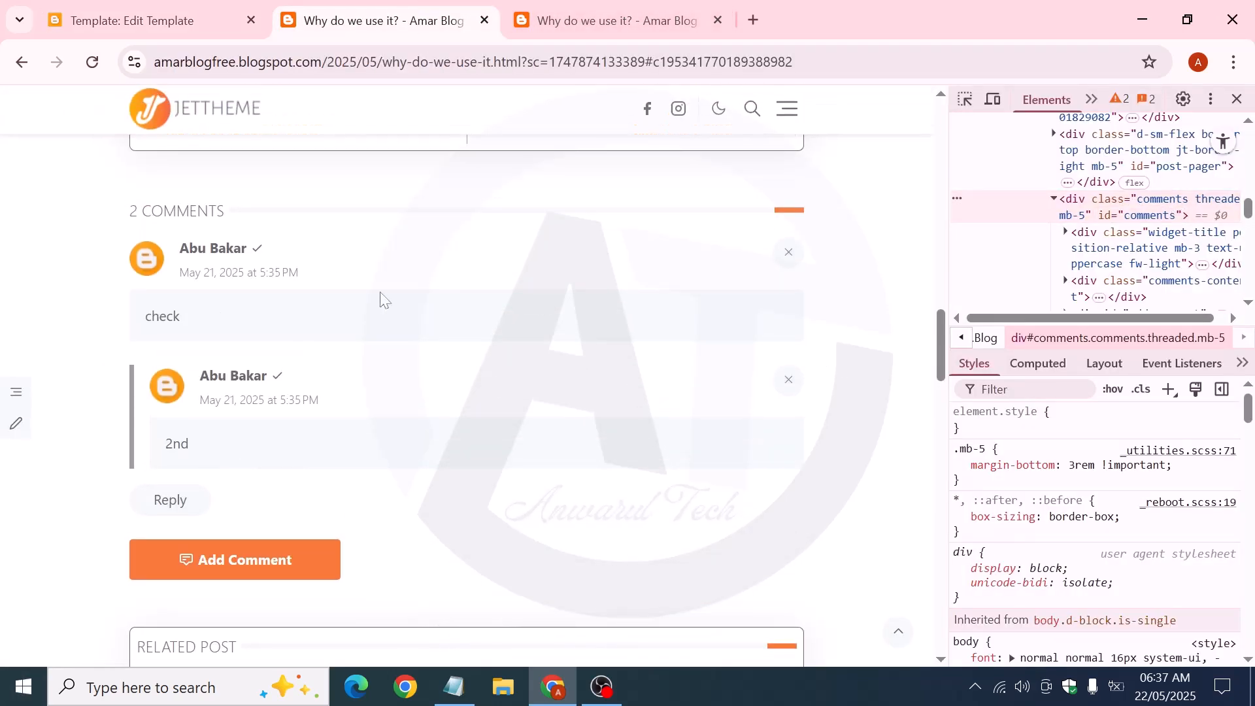
left_click(1235, 99)
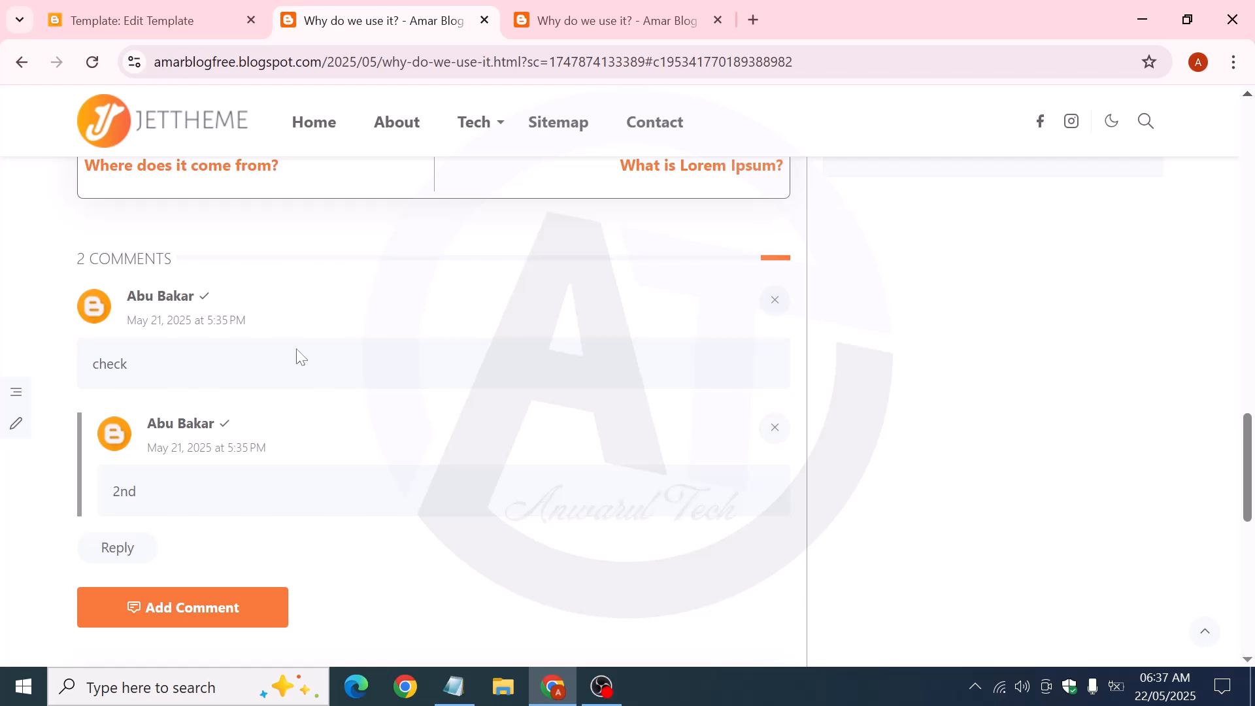
Duplicate the blog post's browser tab and close the older copy of the post
scroll(296, 357, "down", 1)
right_click(419, 21)
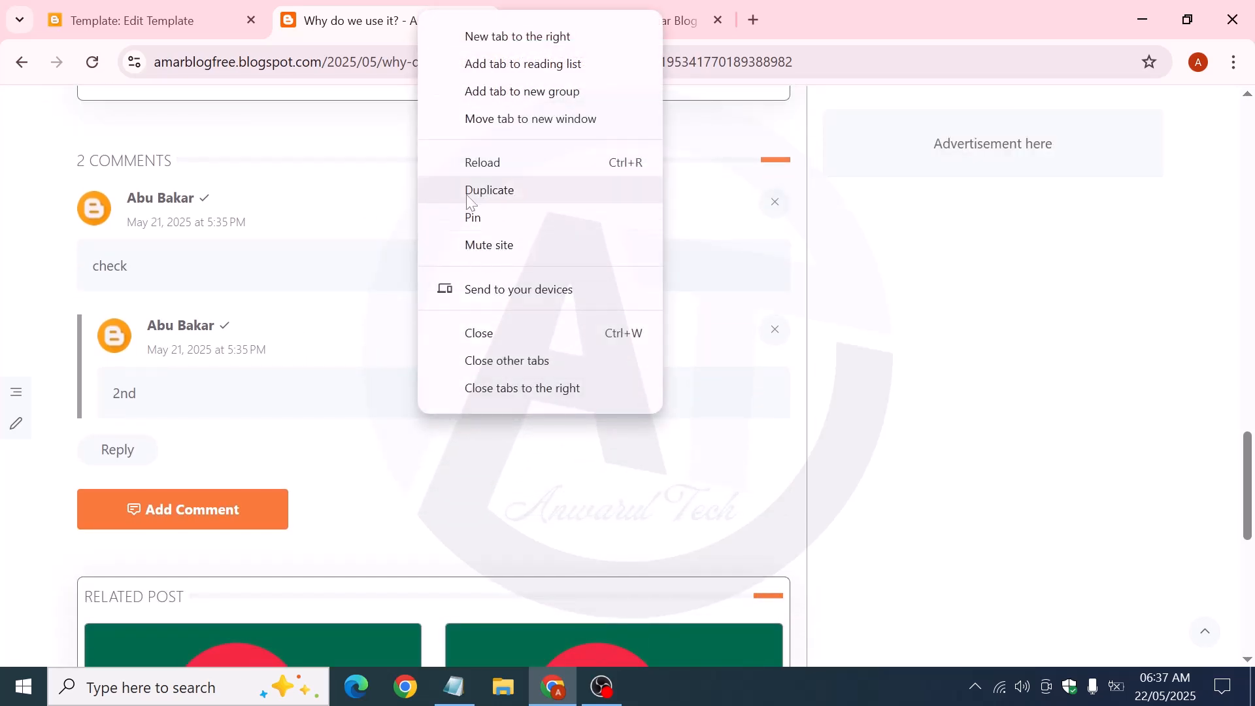
left_click(484, 191)
left_click(812, 38)
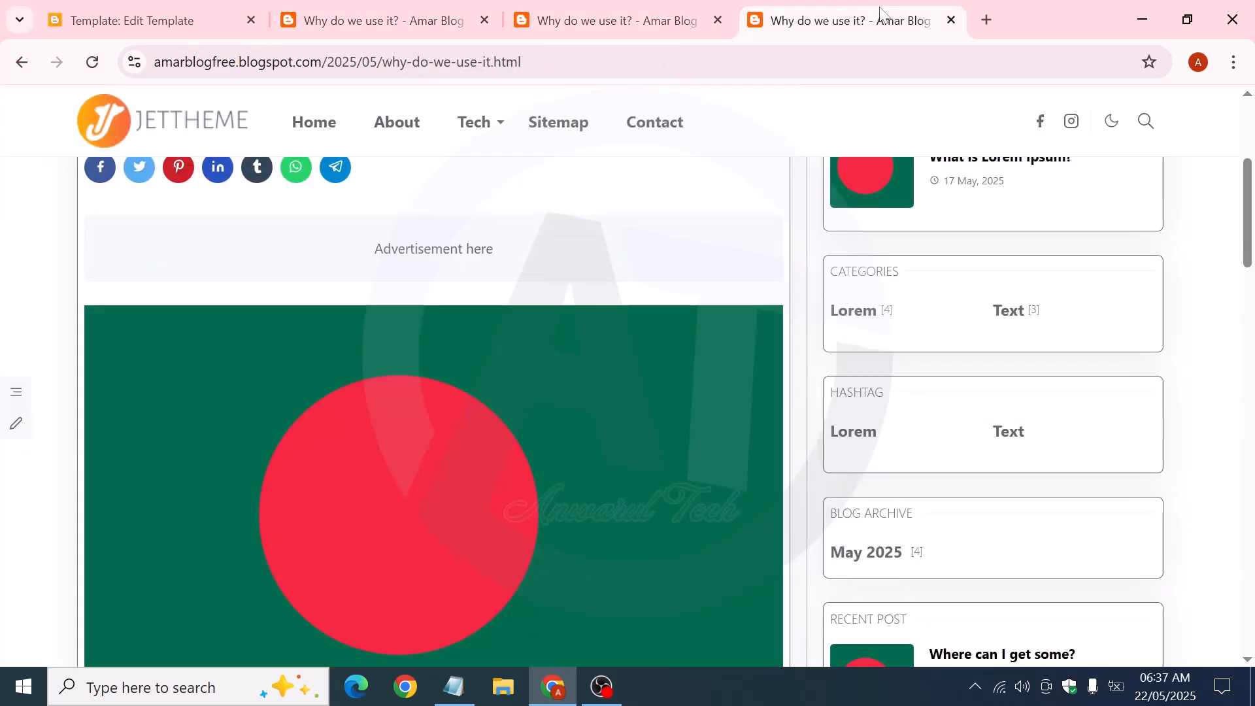
left_click(950, 20)
Reload the duplicated post and examine the borders of its comments, post navigation, content and Related Post sections
scroll(411, 377, "up", 3)
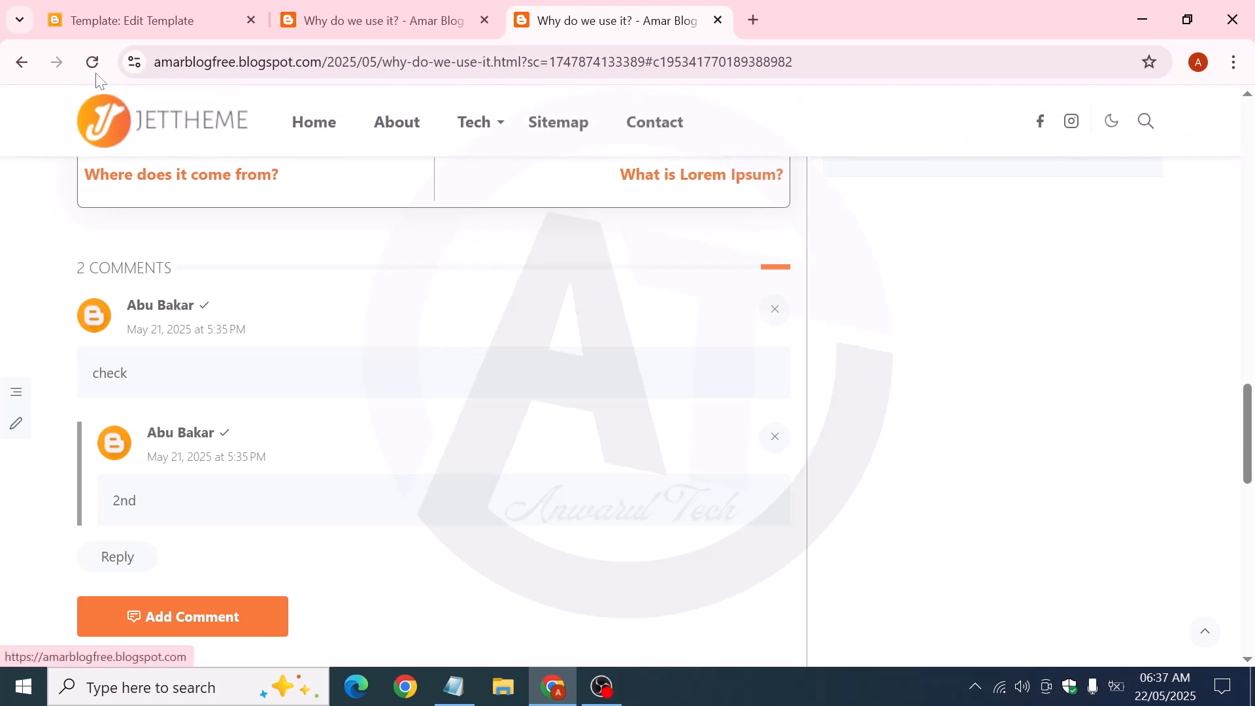
left_click(104, 121)
left_click(121, 20)
left_click(516, 14)
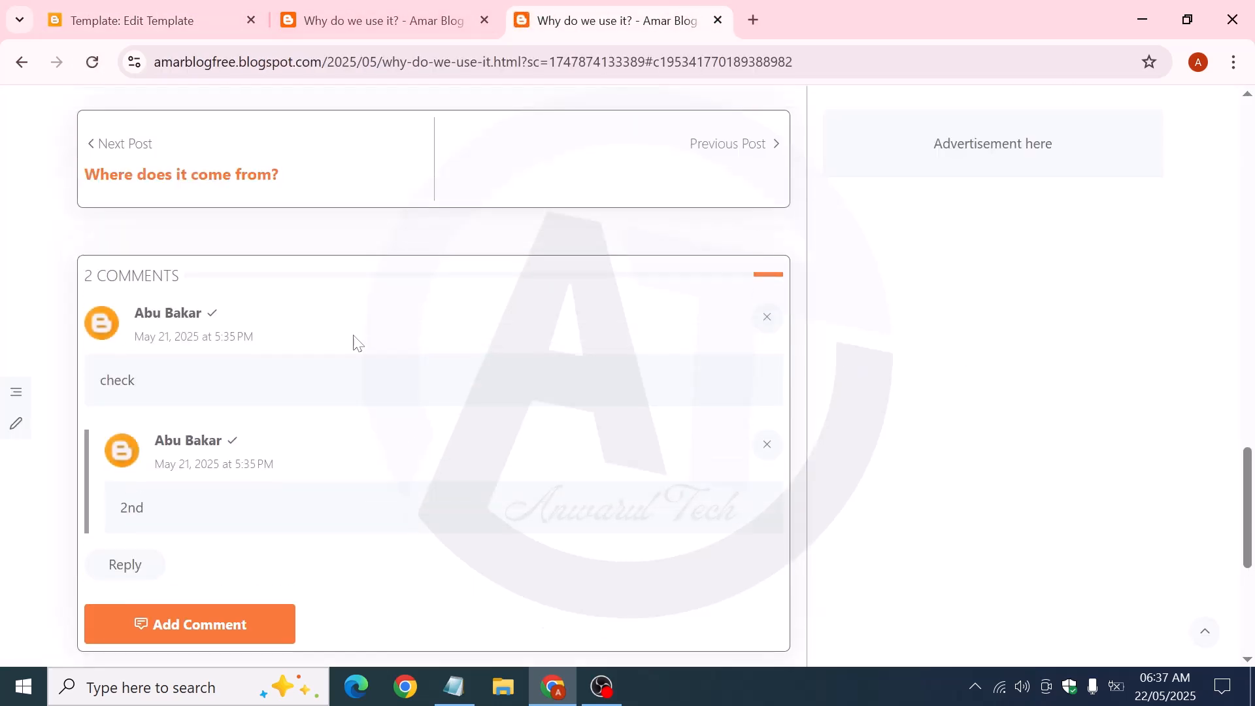
scroll(588, 435, "up", 2)
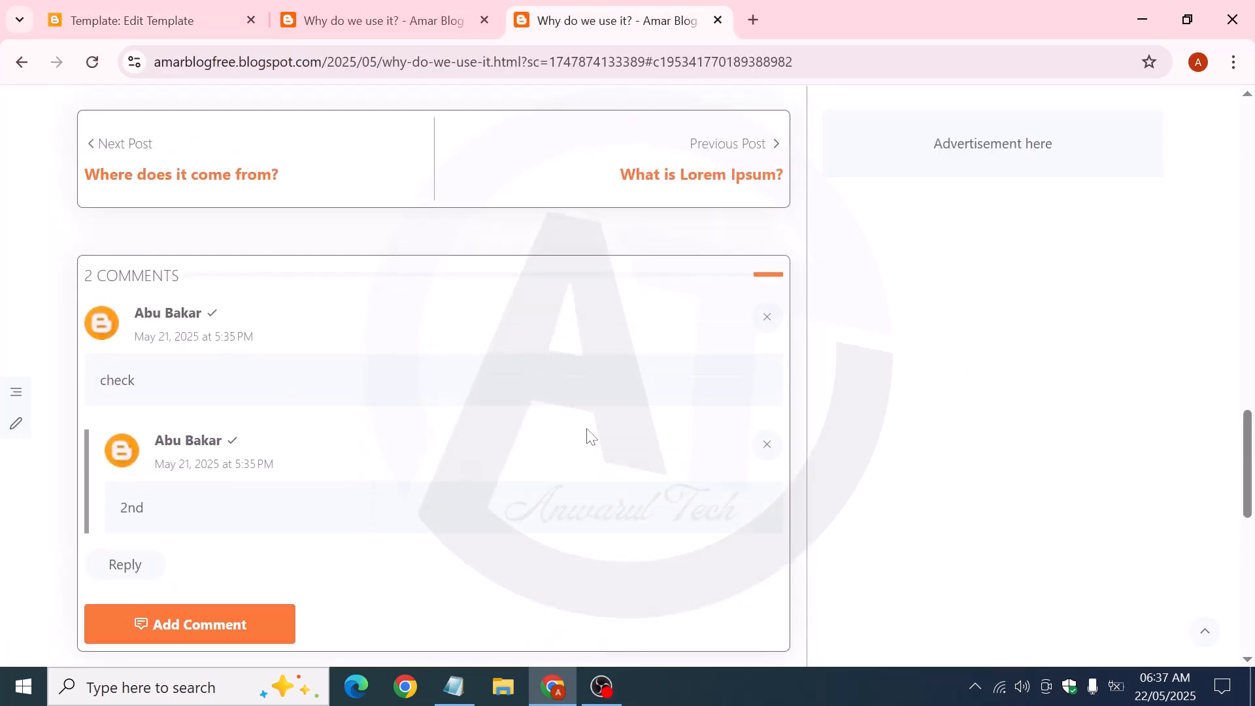
scroll(540, 316, "down", 6)
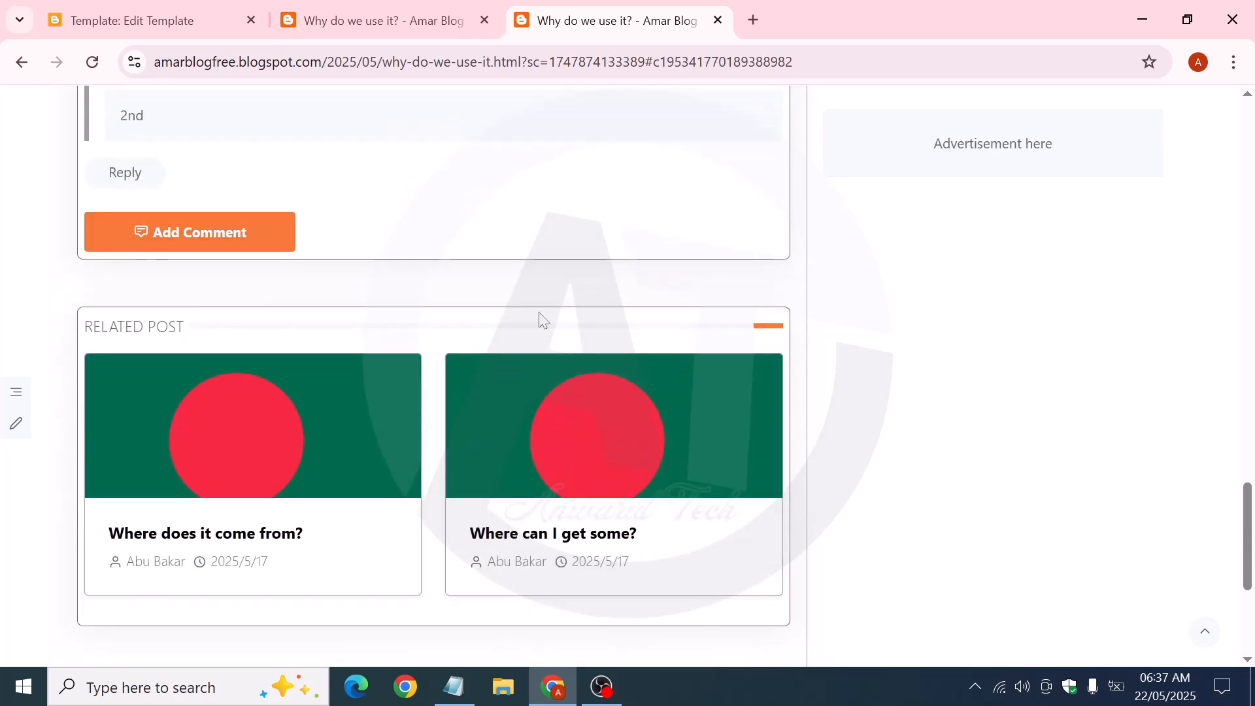
scroll(817, 316, "up", 3)
scroll(179, 316, "up", 3)
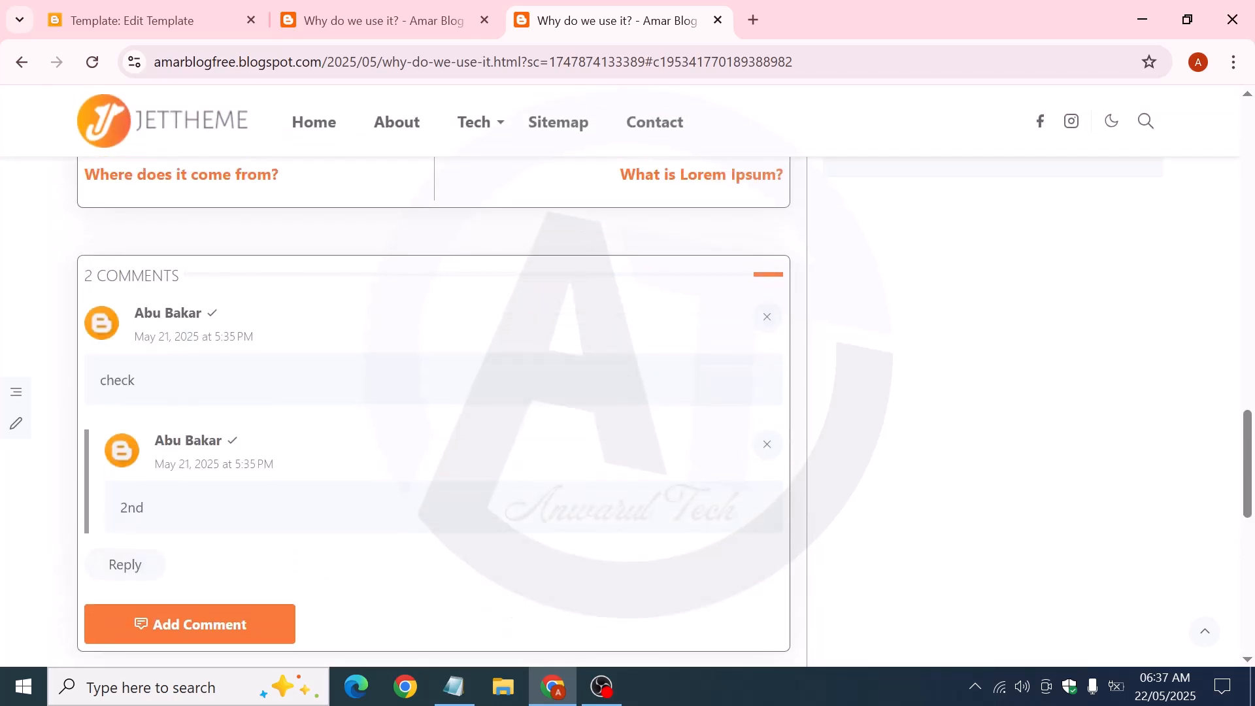
scroll(611, 379, "up", 6)
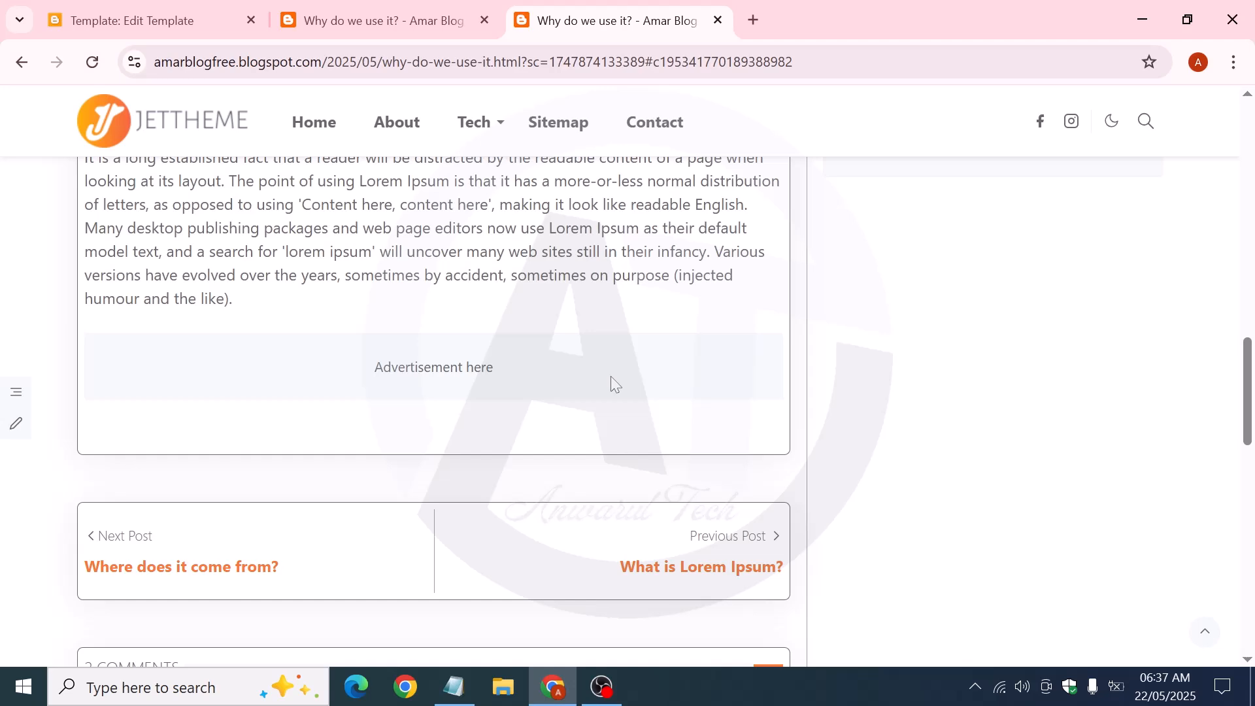
scroll(610, 376, "down", 17)
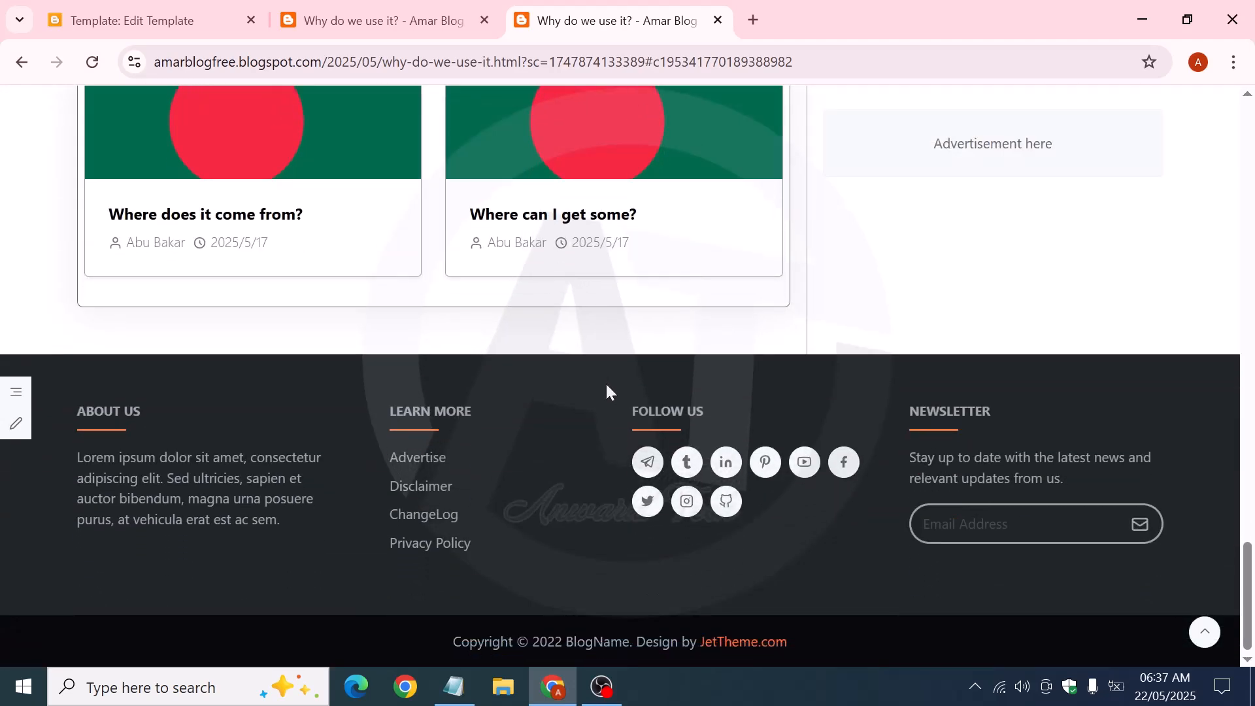
scroll(607, 386, "up", 20)
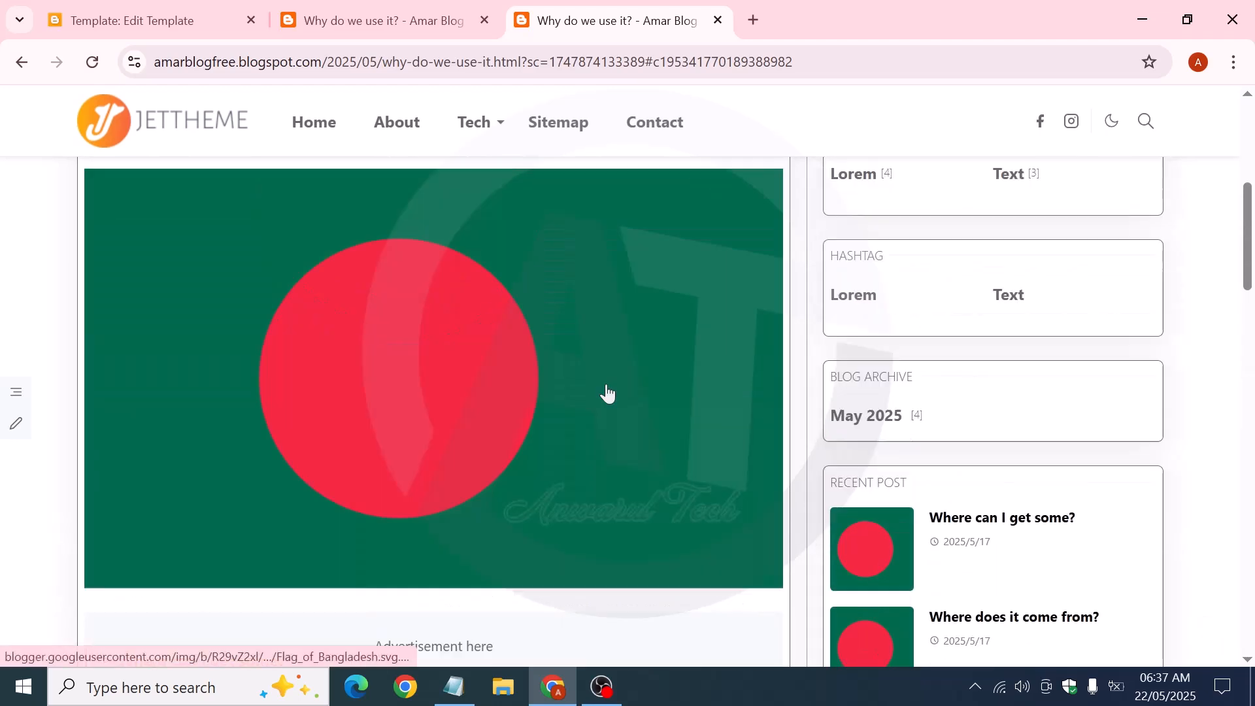
scroll(606, 393, "up", 6)
Open the blog's home page and examine the footer columns, starting with About Us
left_click(304, 134)
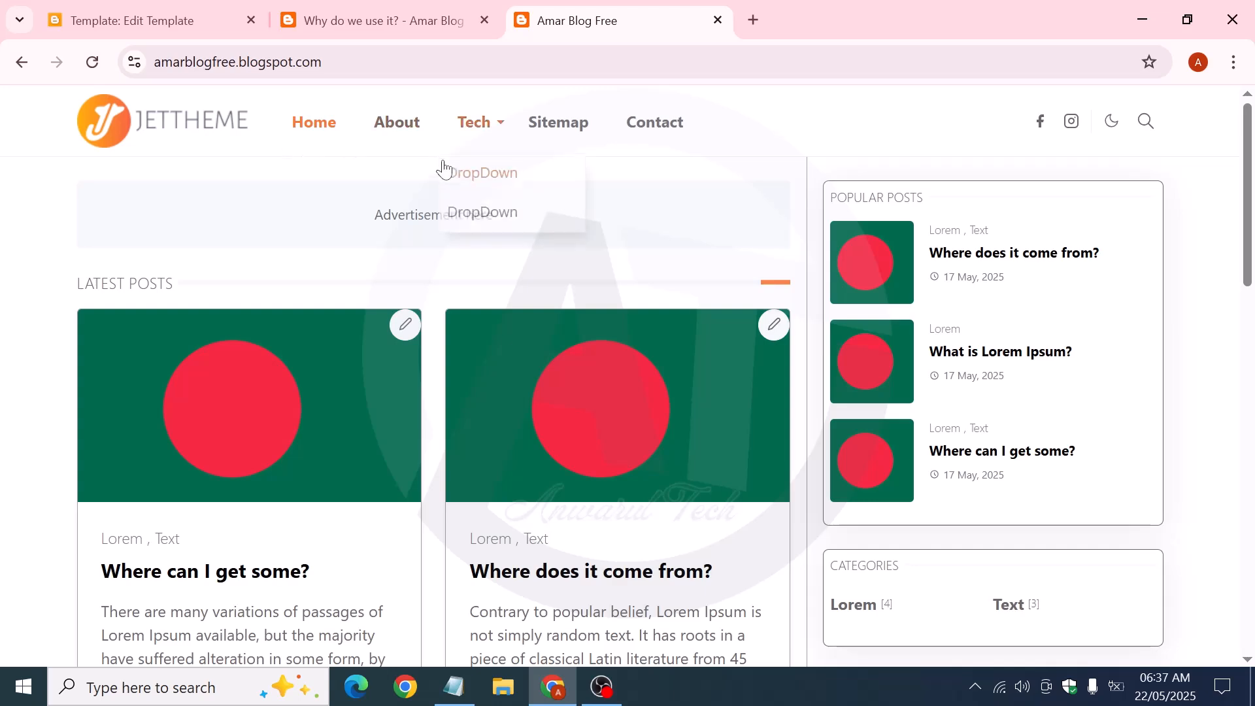
scroll(473, 297, "down", 10)
scroll(480, 311, "down", 5)
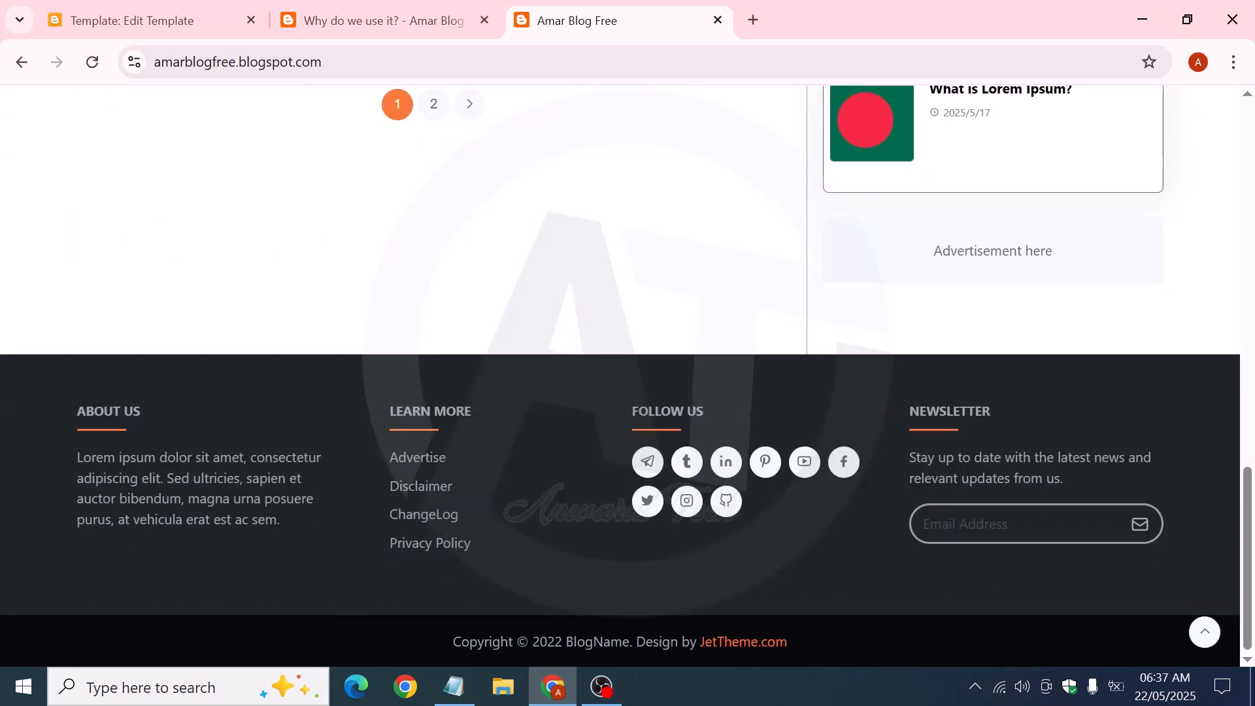
left_click_drag(77, 411, 144, 417)
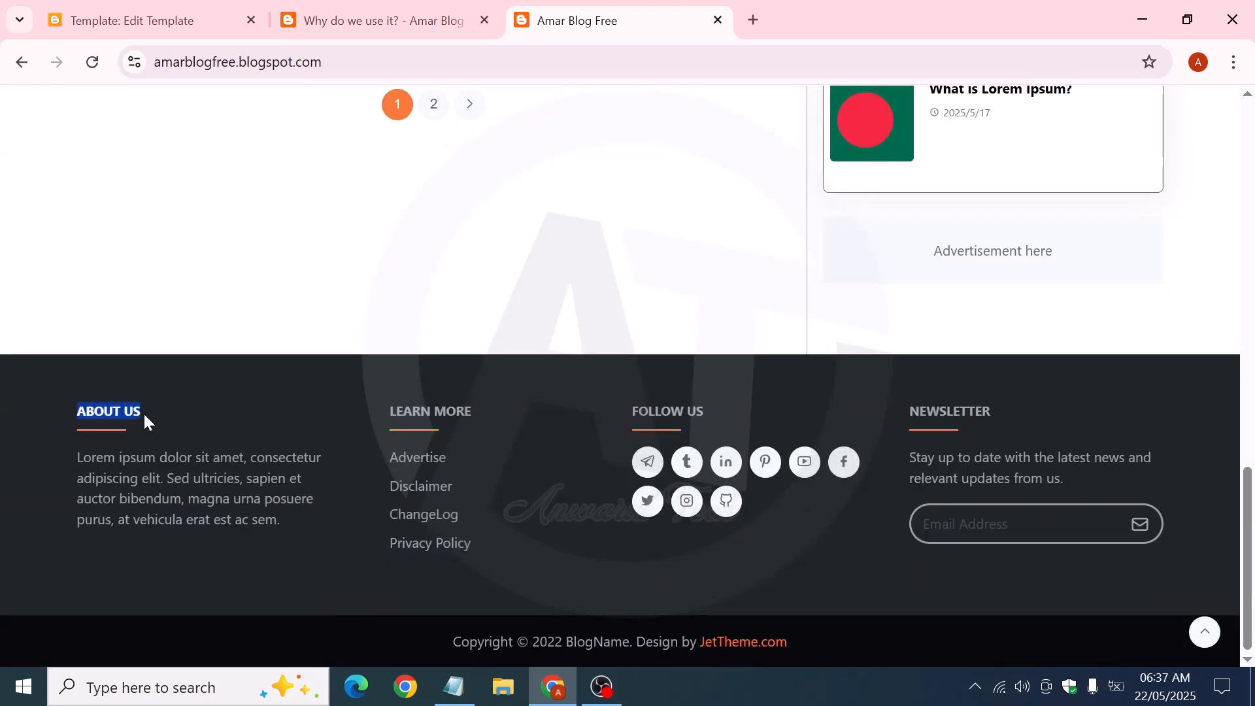
left_click(144, 416)
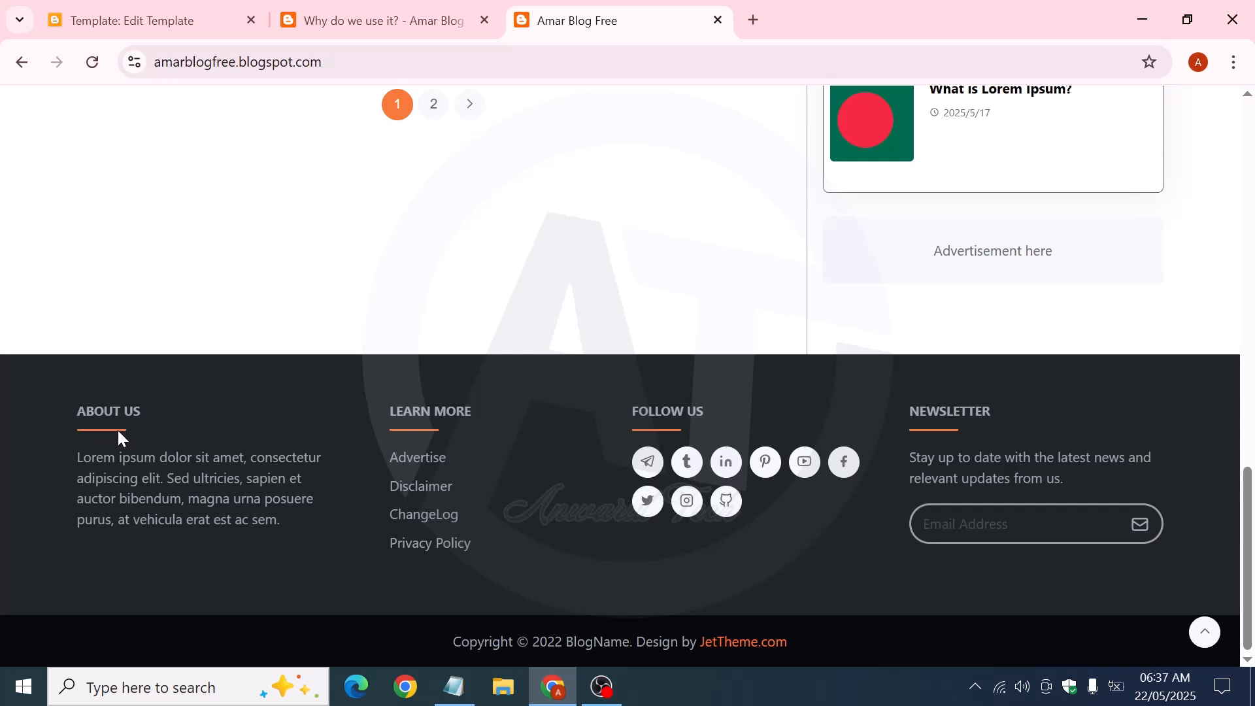
Examine the borders of the Recent Post, Blog Archive, Hashtag, Categories and Popular Posts widgets against the footer
scroll(781, 390, "up", 10)
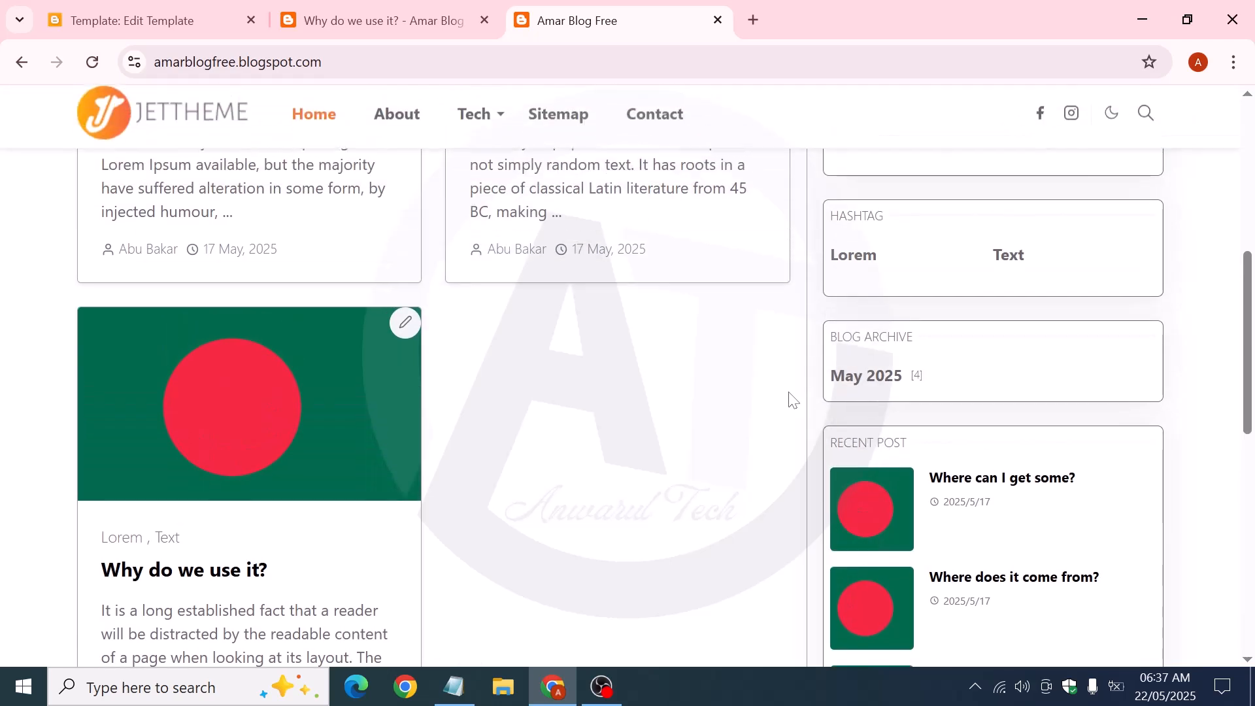
left_click_drag(830, 445, 945, 450)
left_click_drag(839, 337, 920, 342)
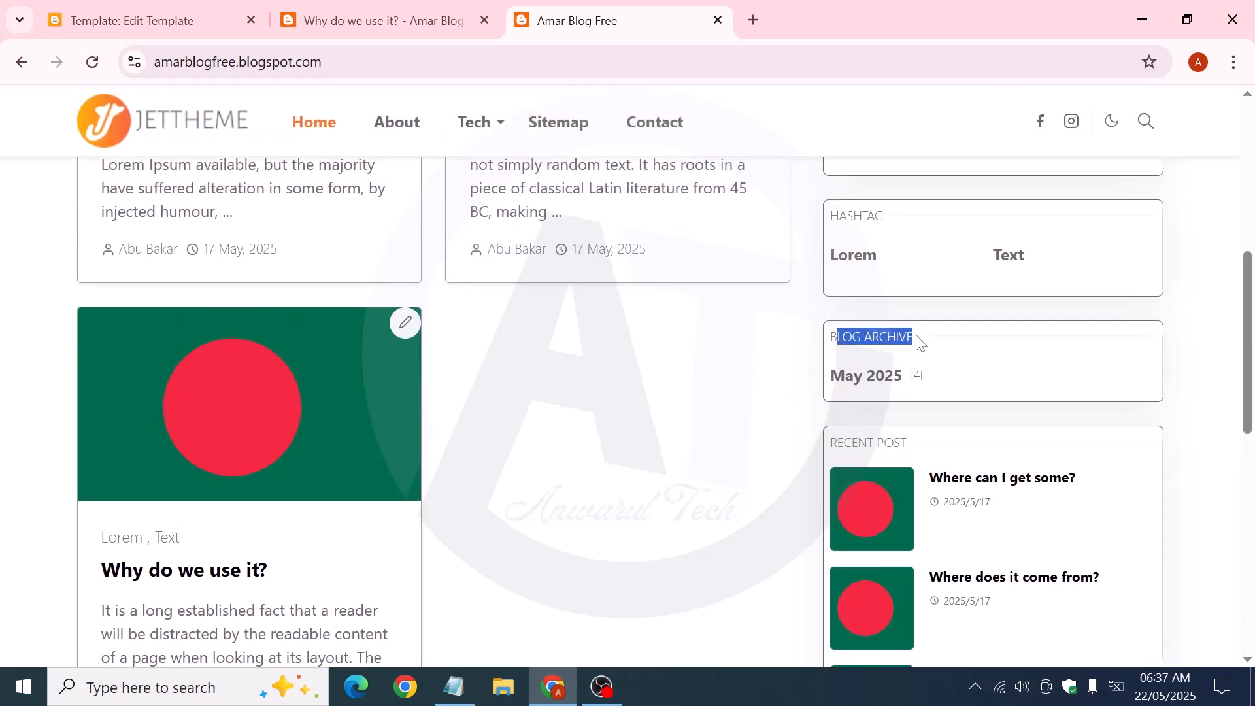
scroll(920, 341, "up", 1)
scroll(920, 341, "up", 1)
left_click_drag(853, 313, 884, 314)
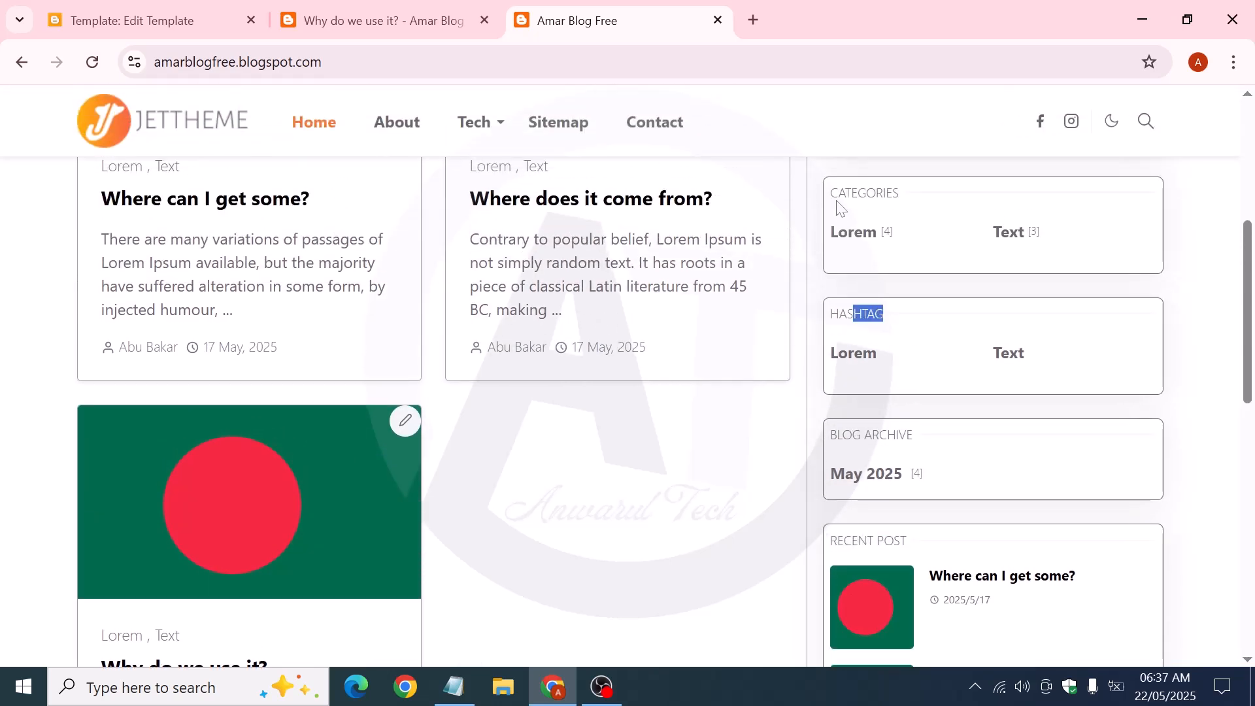
left_click_drag(839, 194, 917, 197)
scroll(901, 218, "up", 5)
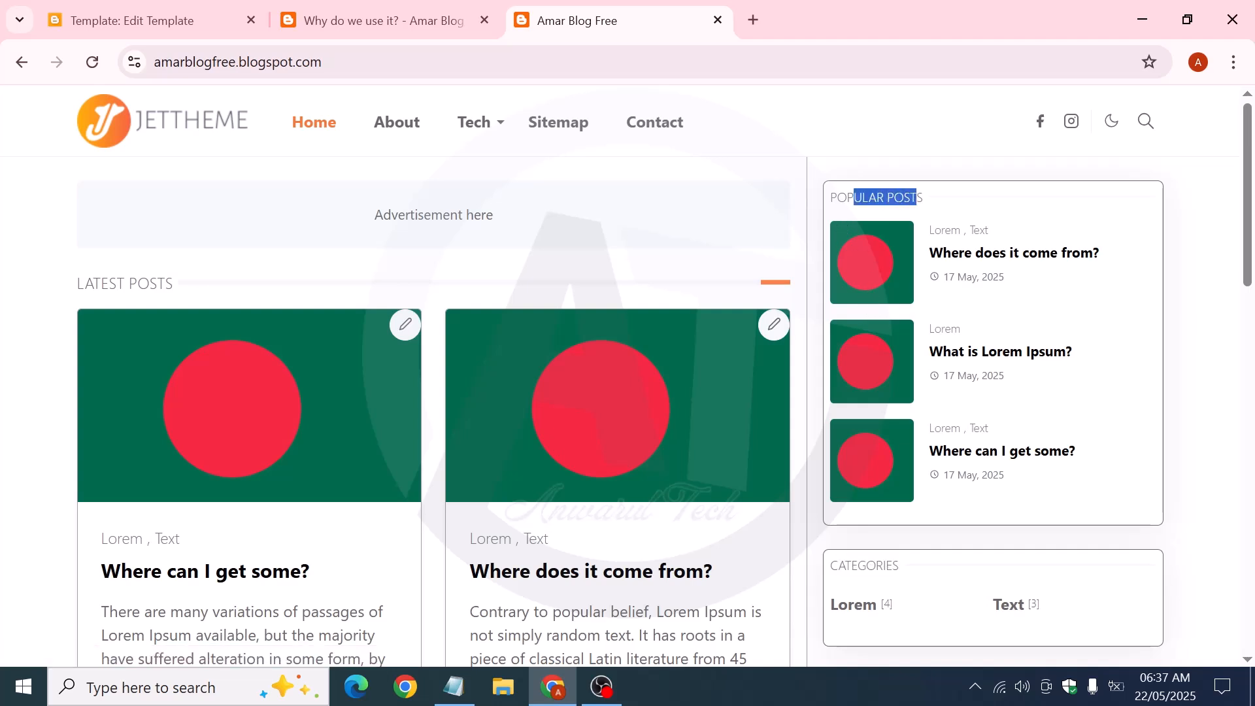
left_click(917, 198)
scroll(958, 234, "down", 20)
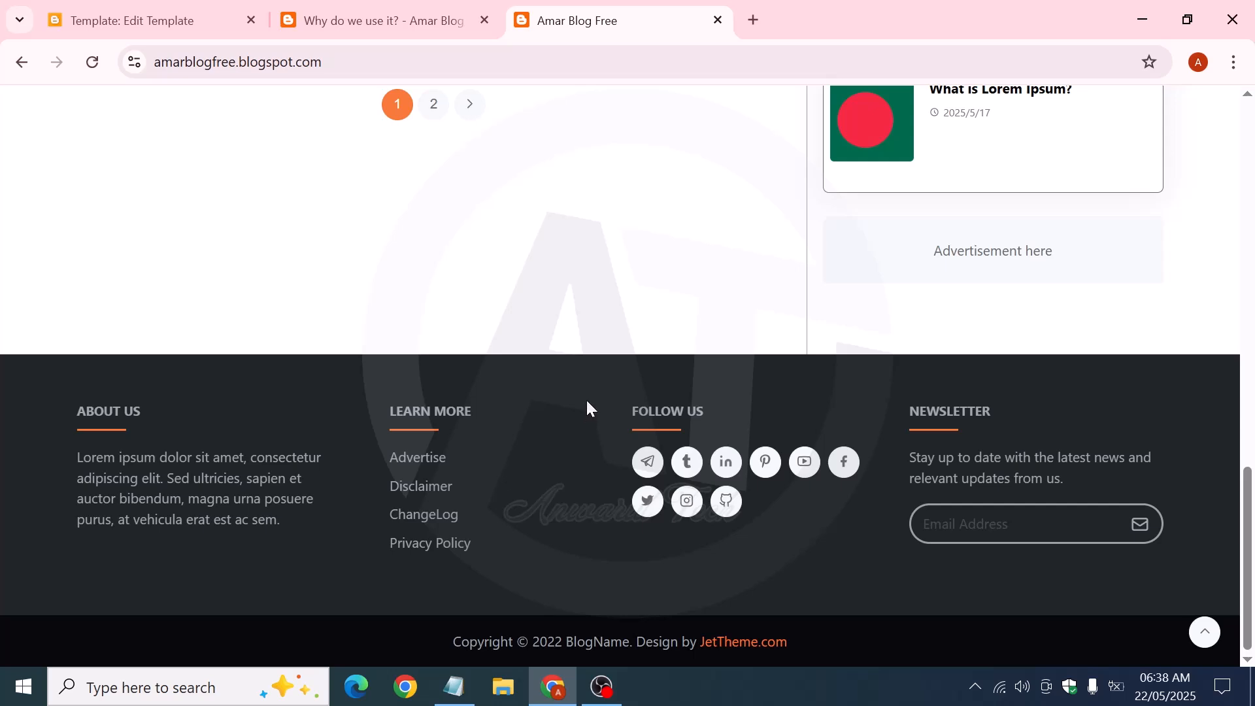
Inspect the home page's Popular Posts title and select its ::before pseudo-element to show its style rule
scroll(659, 373, "up", 10)
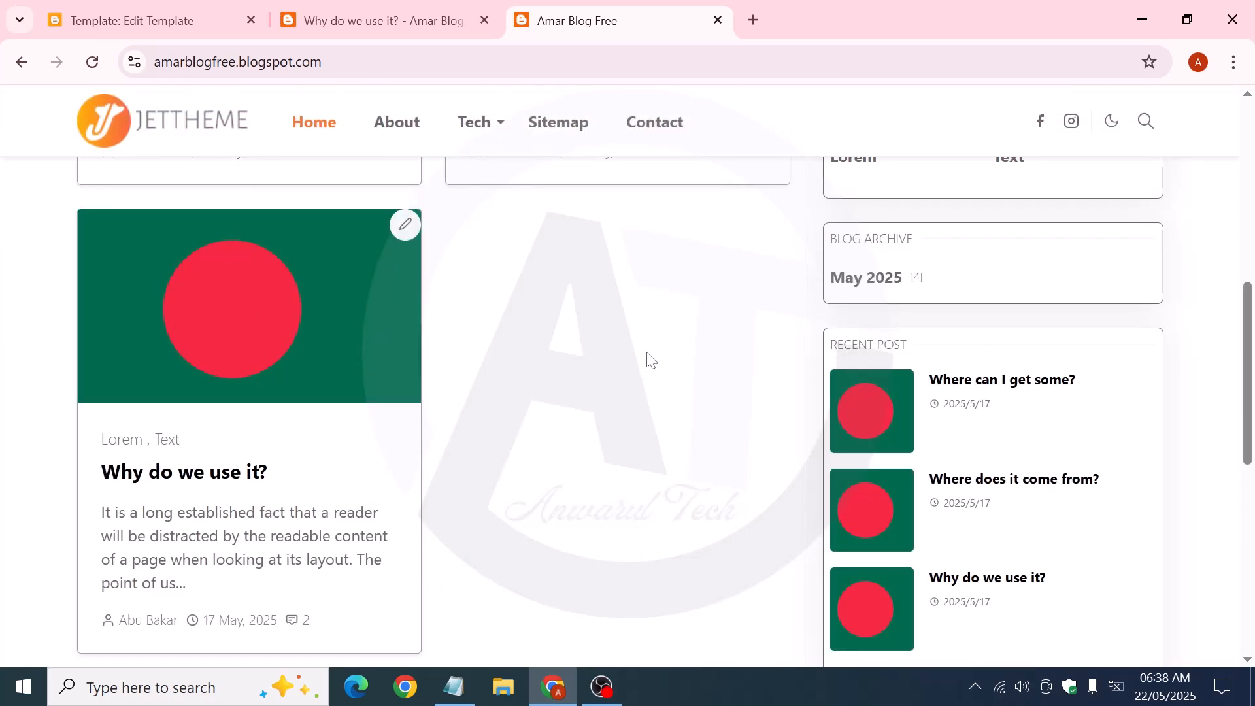
scroll(651, 382, "up", 3)
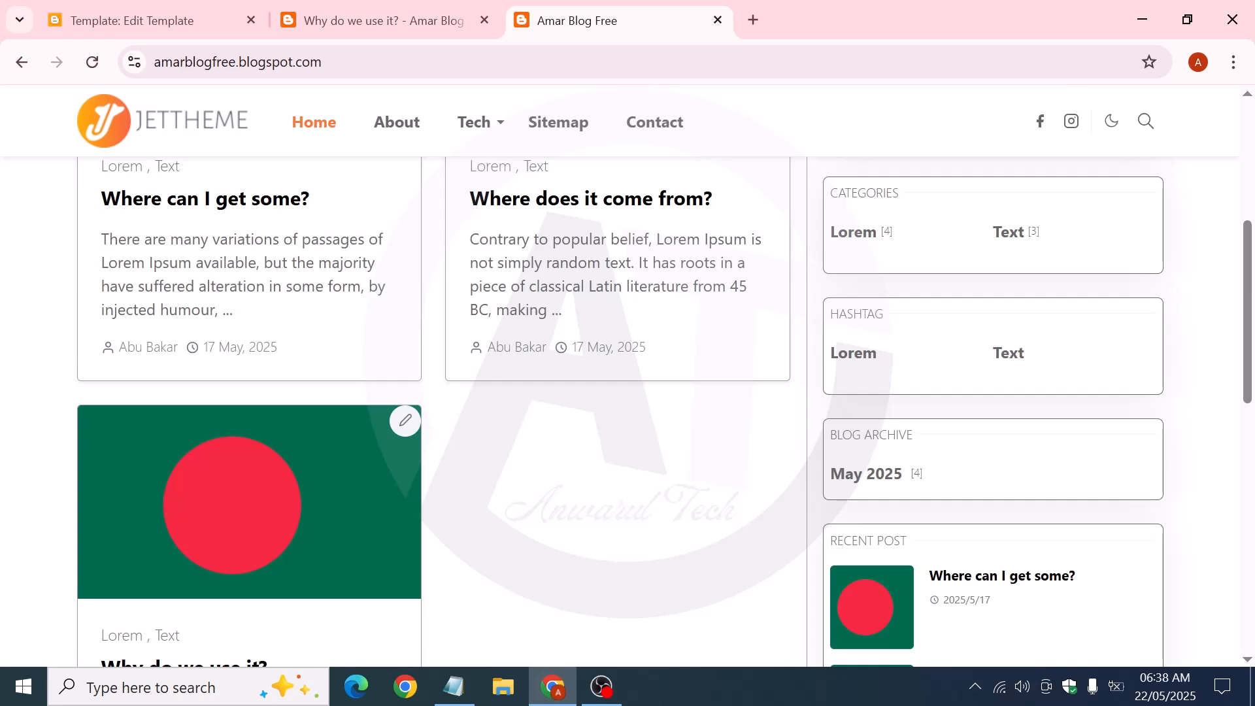
right_click(869, 433)
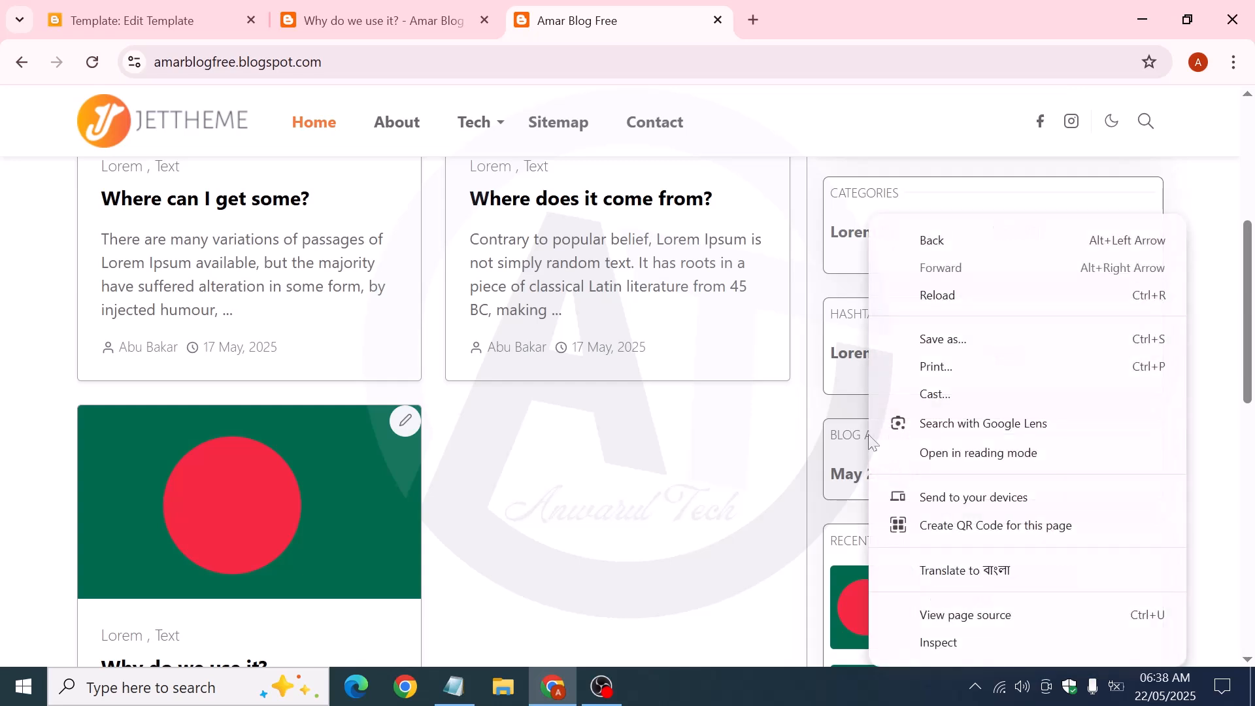
left_click(838, 325)
scroll(843, 324, "up", 5)
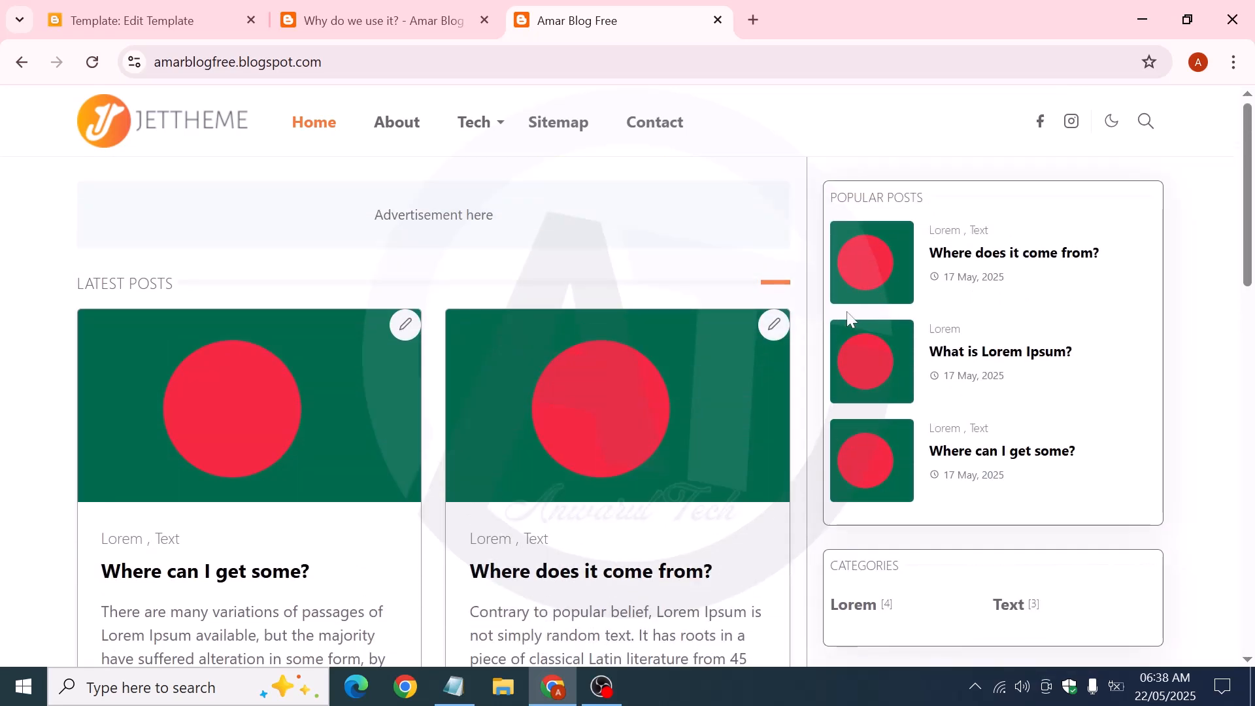
right_click(868, 196)
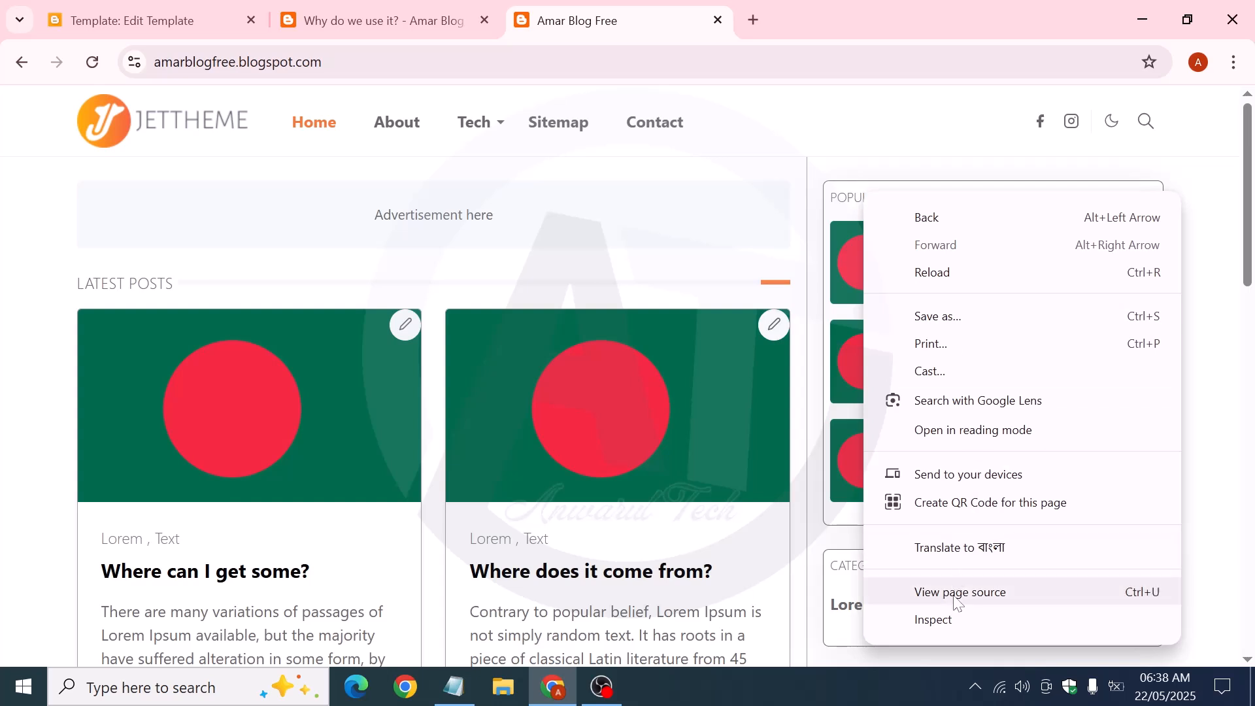
left_click(947, 621)
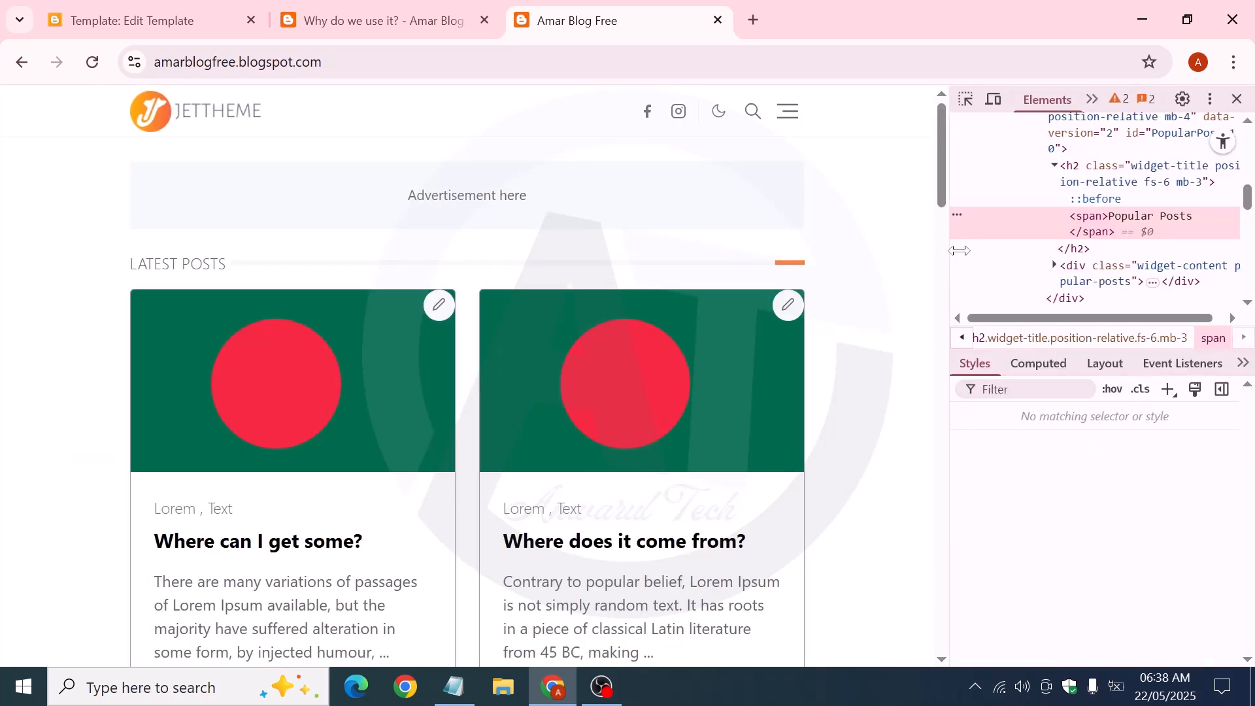
left_click_drag(948, 248, 991, 254)
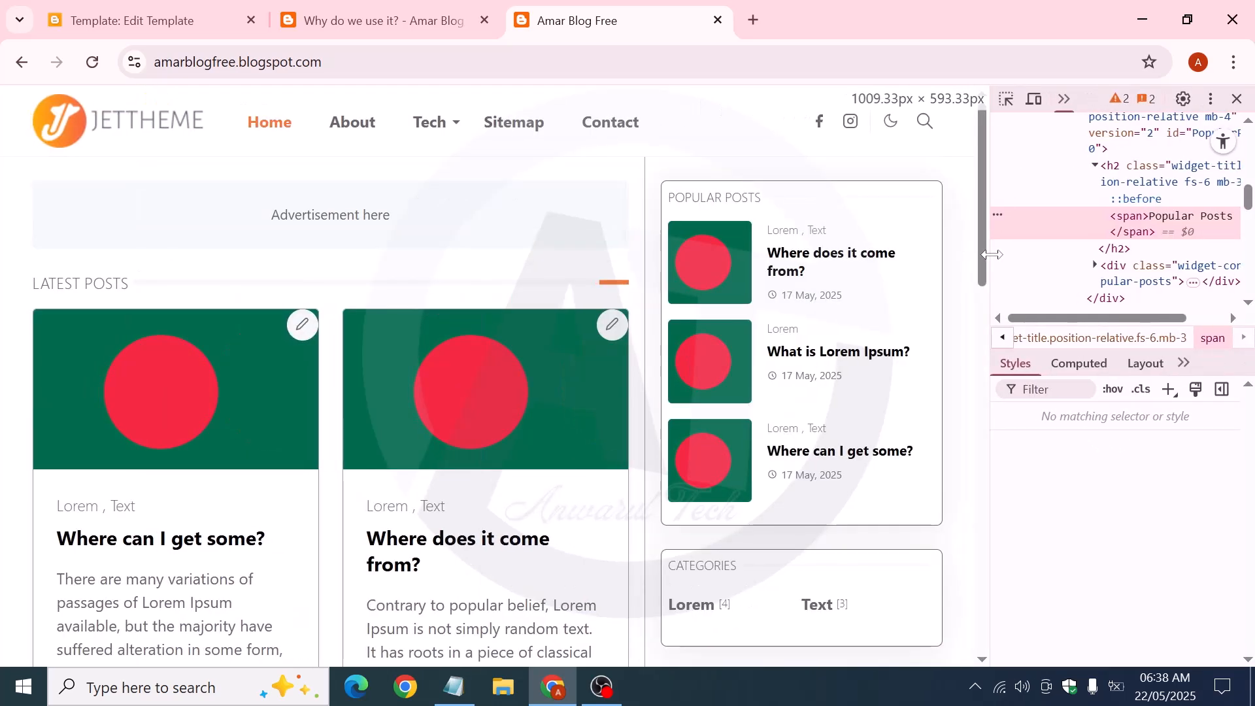
left_click(1148, 205)
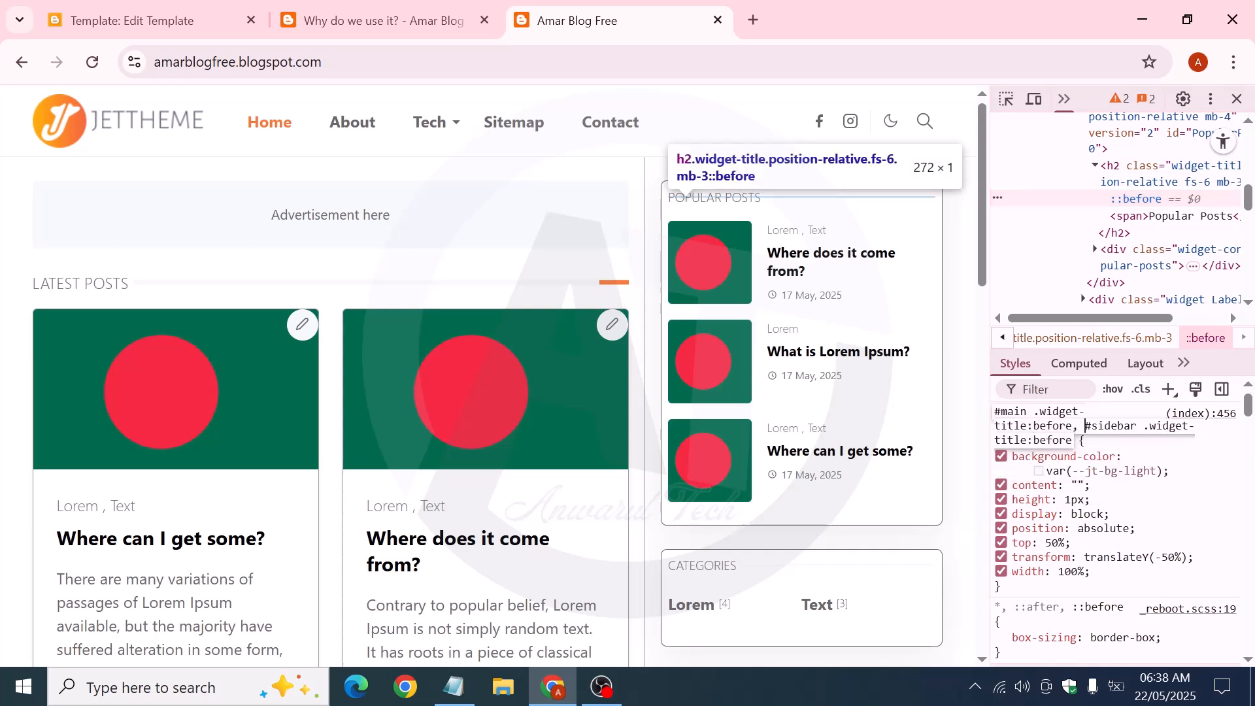
Copy the #sidebar selector from the title's style rule and search the theme's template code for it
left_click_drag(1085, 425, 1133, 426)
right_click(1104, 432)
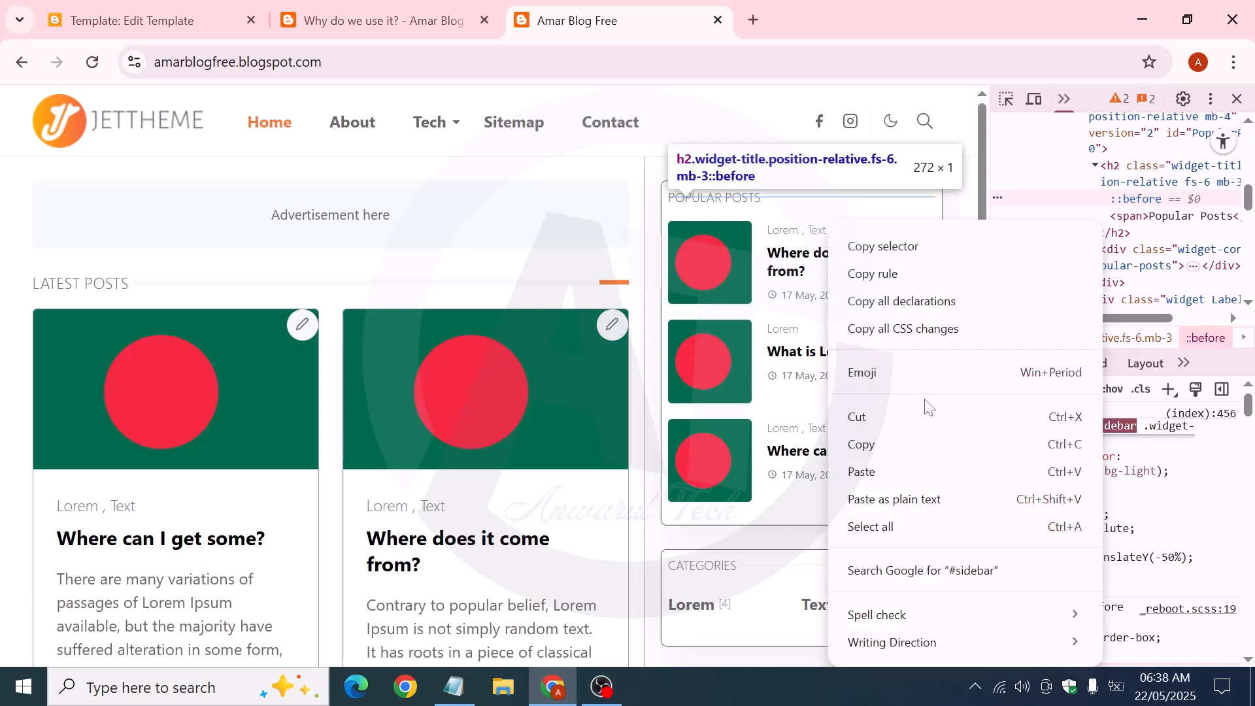
left_click(865, 443)
left_click(187, 8)
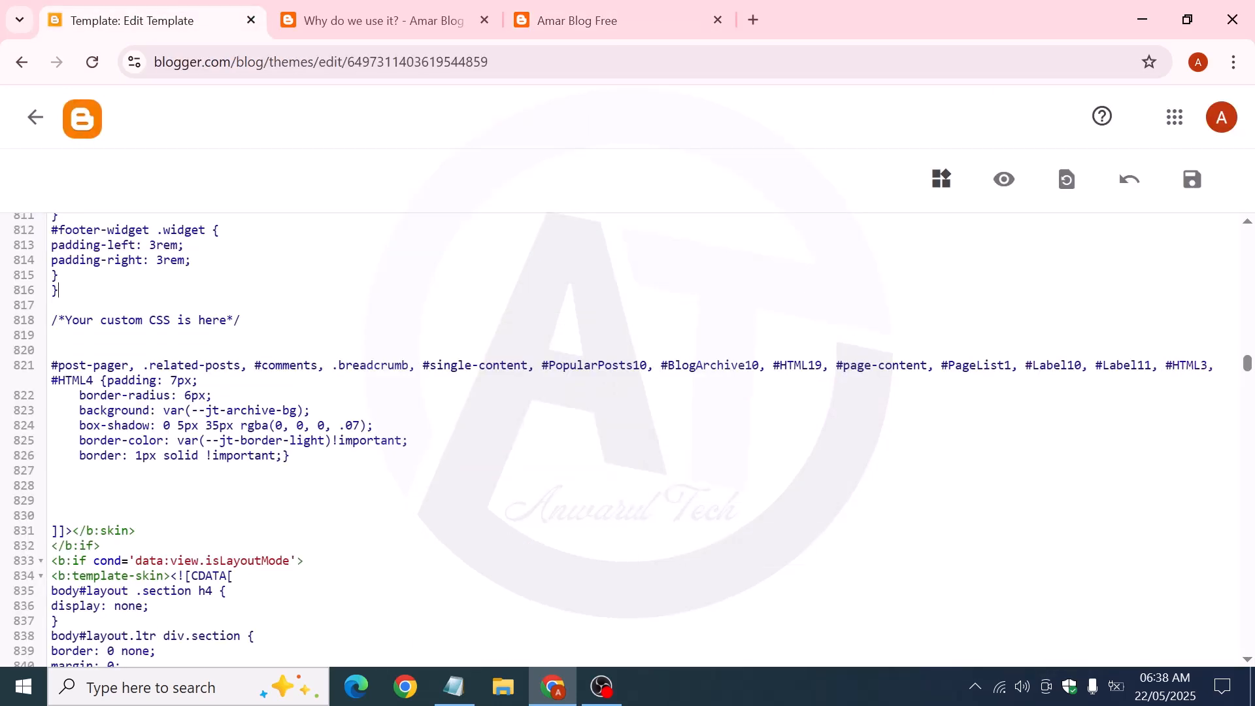
key("ctrl+f")
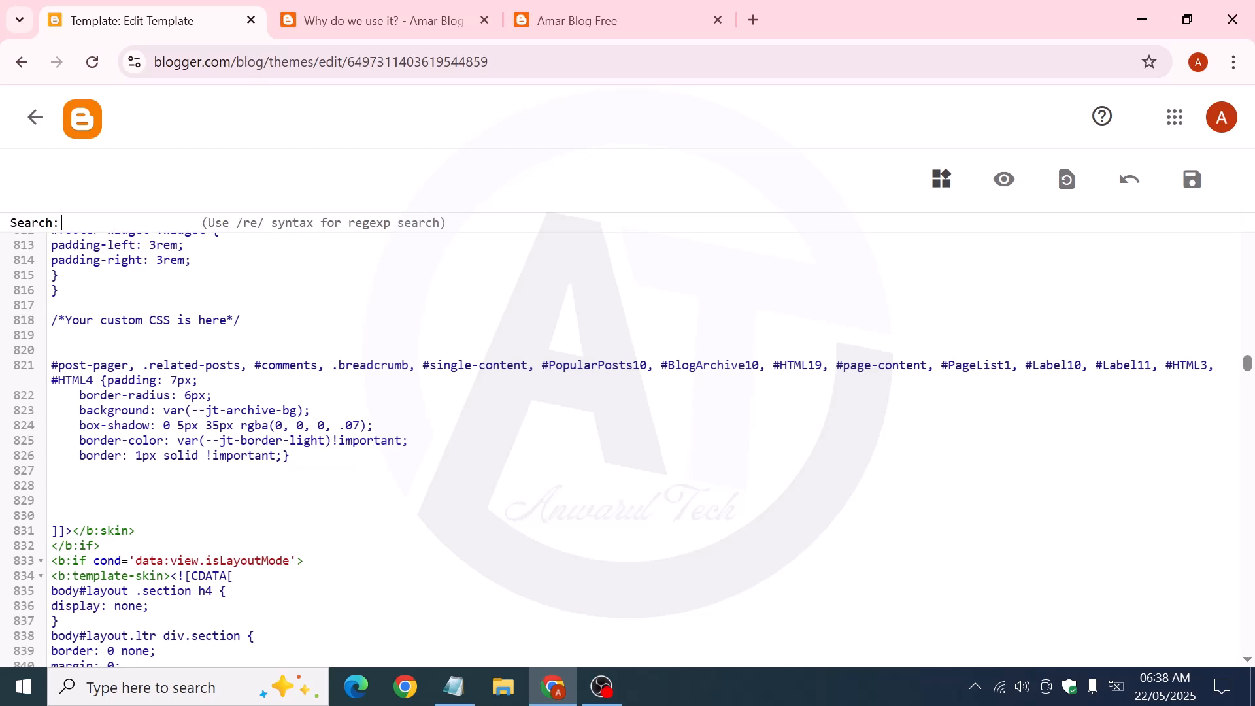
key("ctrl+v")
key("Return")
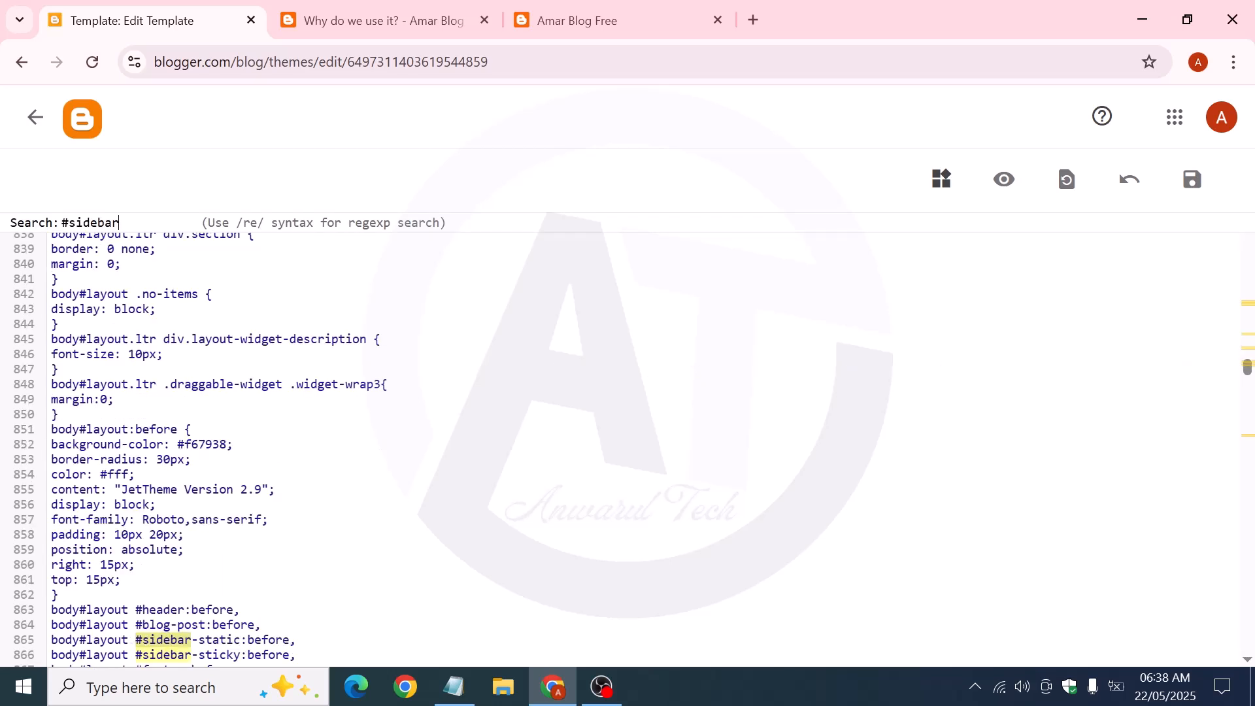
Go through the #sidebar matches to the #sidebar .widget-title:before rule in the theme code
scroll(202, 446, "down", 5)
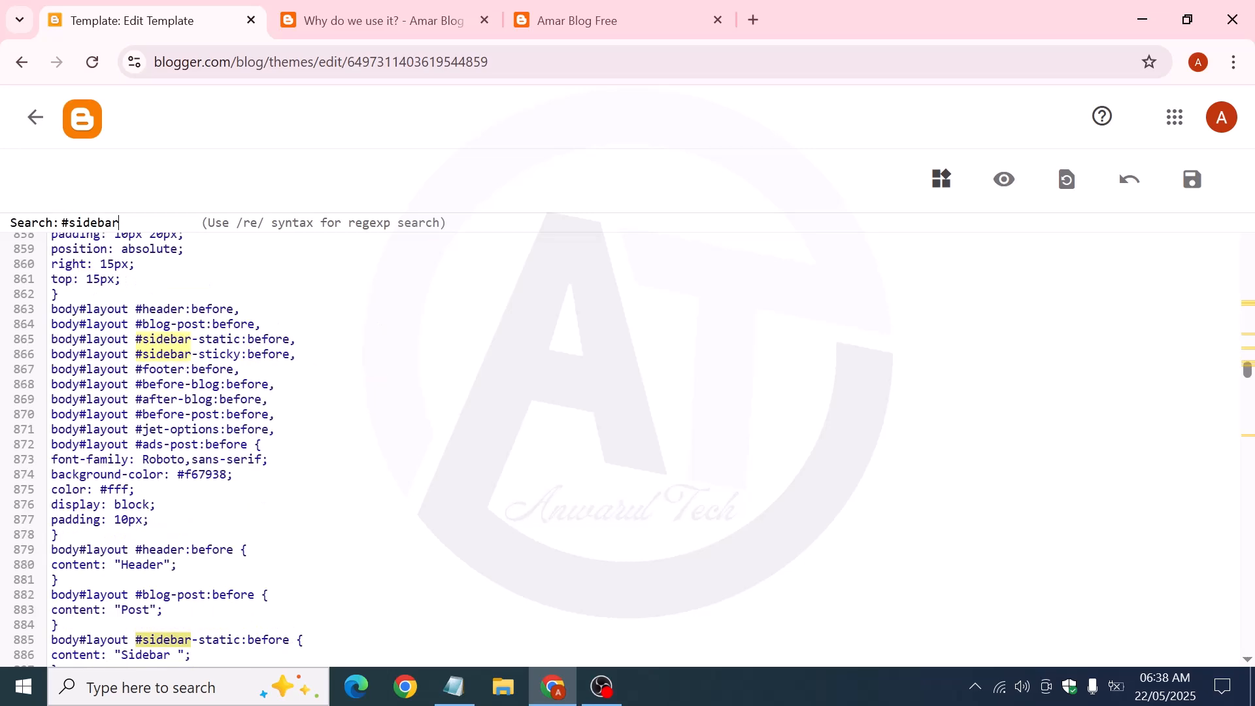
key("Return")
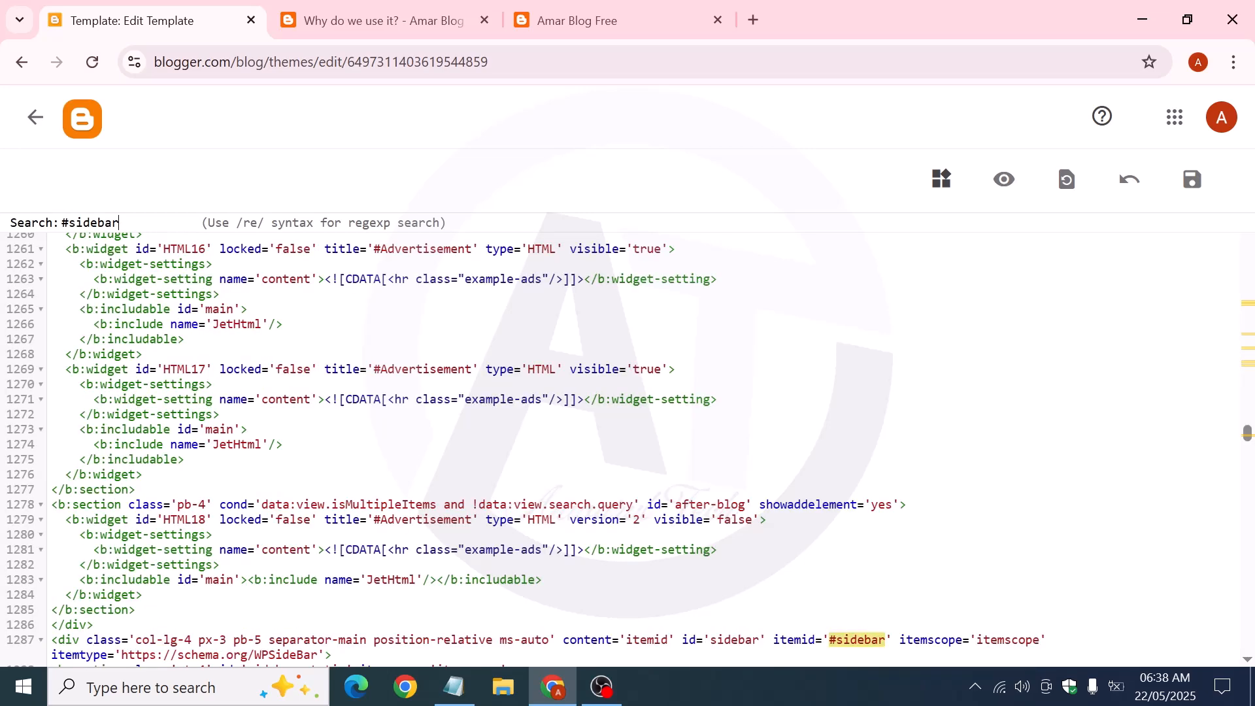
key("Return")
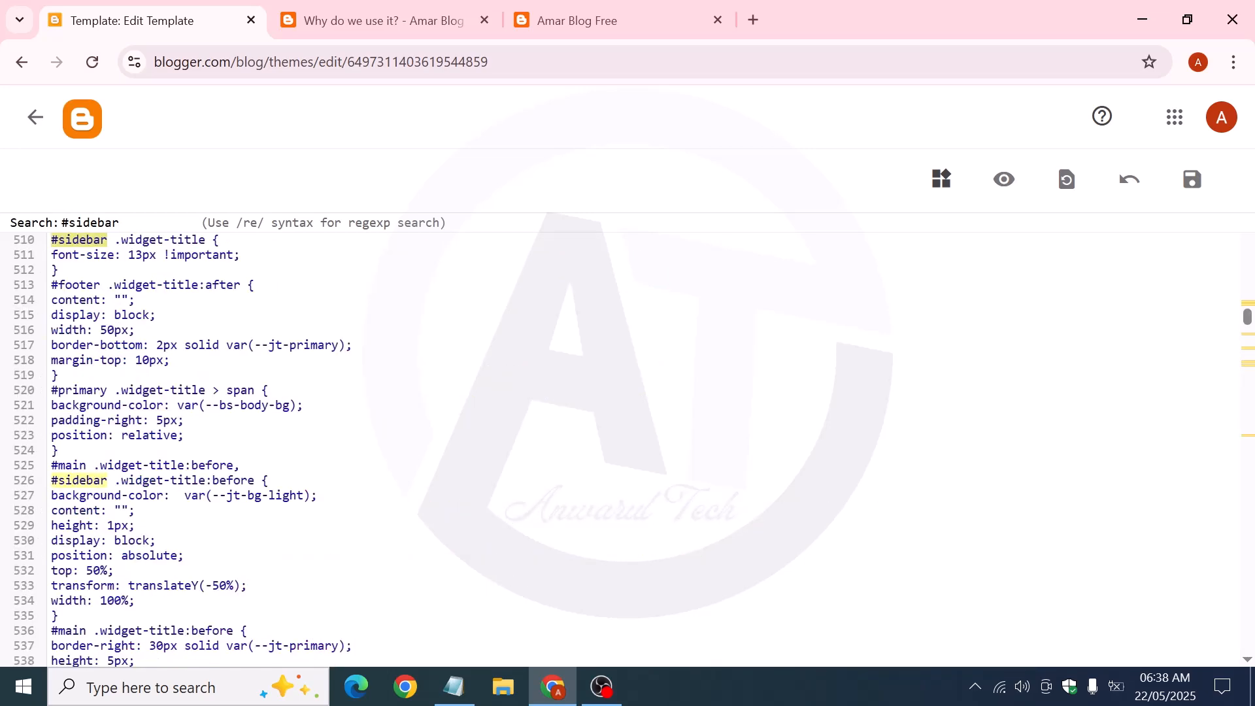
scroll(196, 450, "down", 3)
Close the blog post's browser tab and return to the inspected home page
left_click(372, 21)
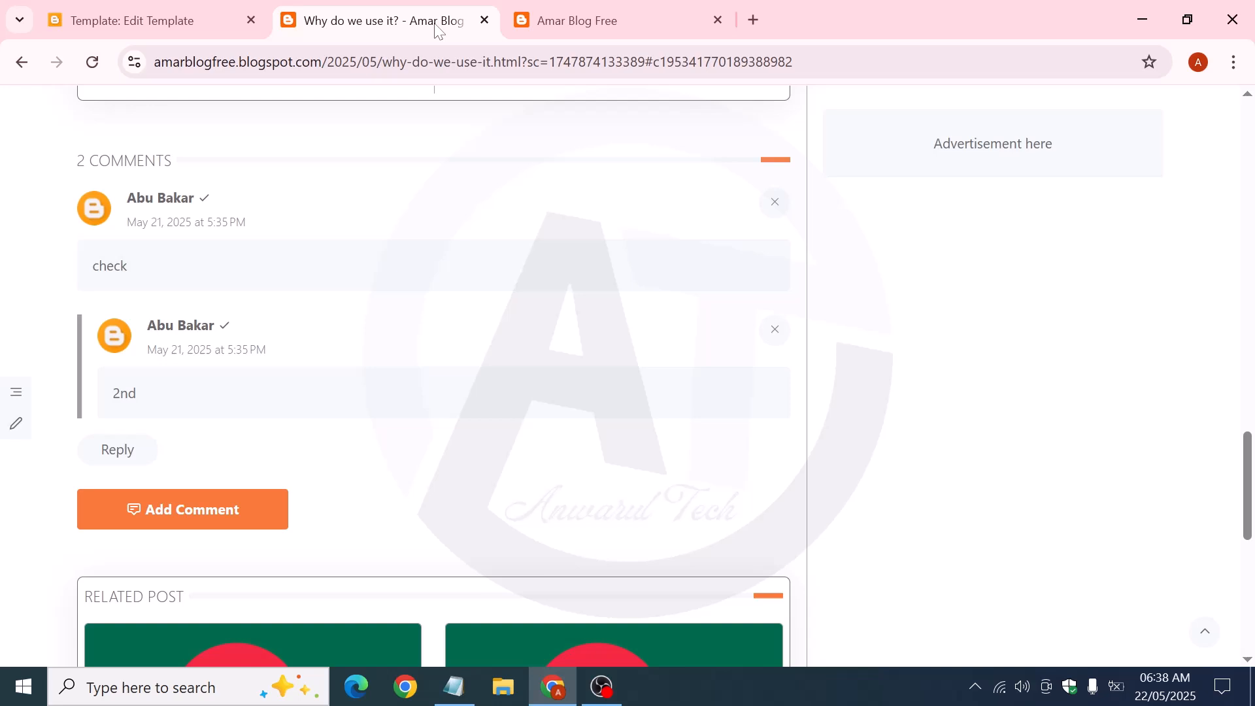
left_click(564, 14)
left_click(484, 20)
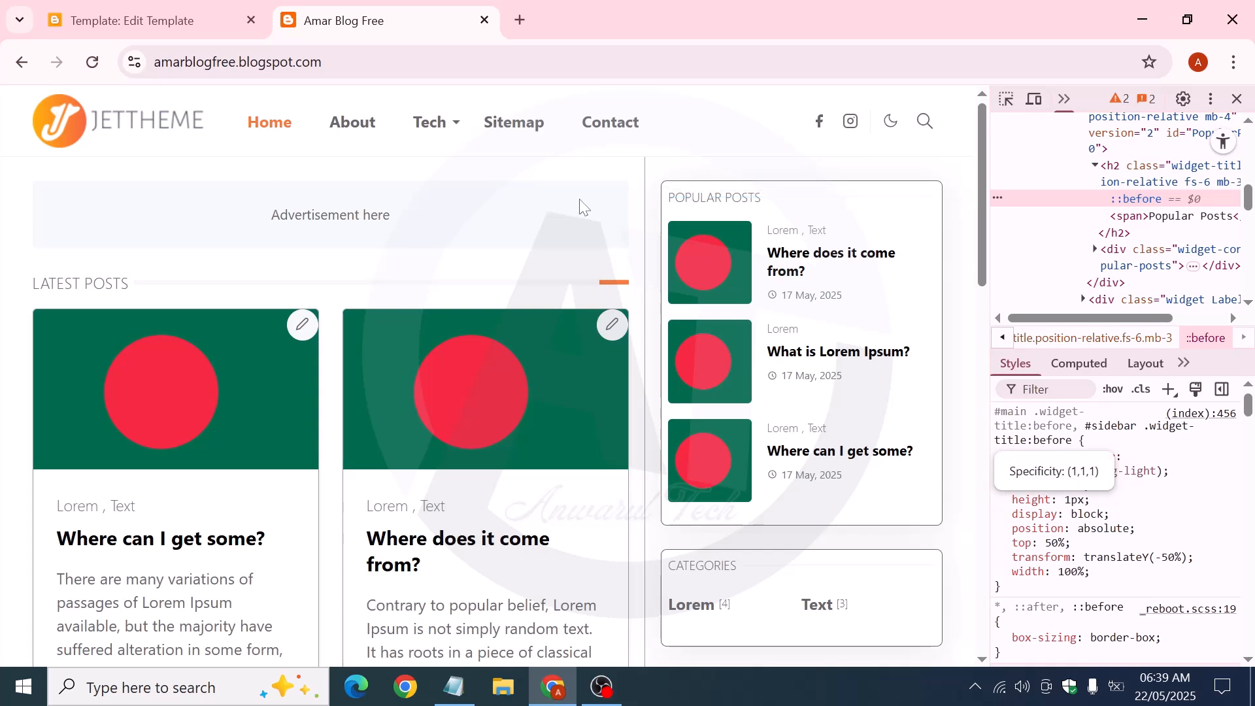
Compare the #sidebar .widget-title:before rule in the theme code with the widget titles on the home page
key("ctrl+shift+Tab")
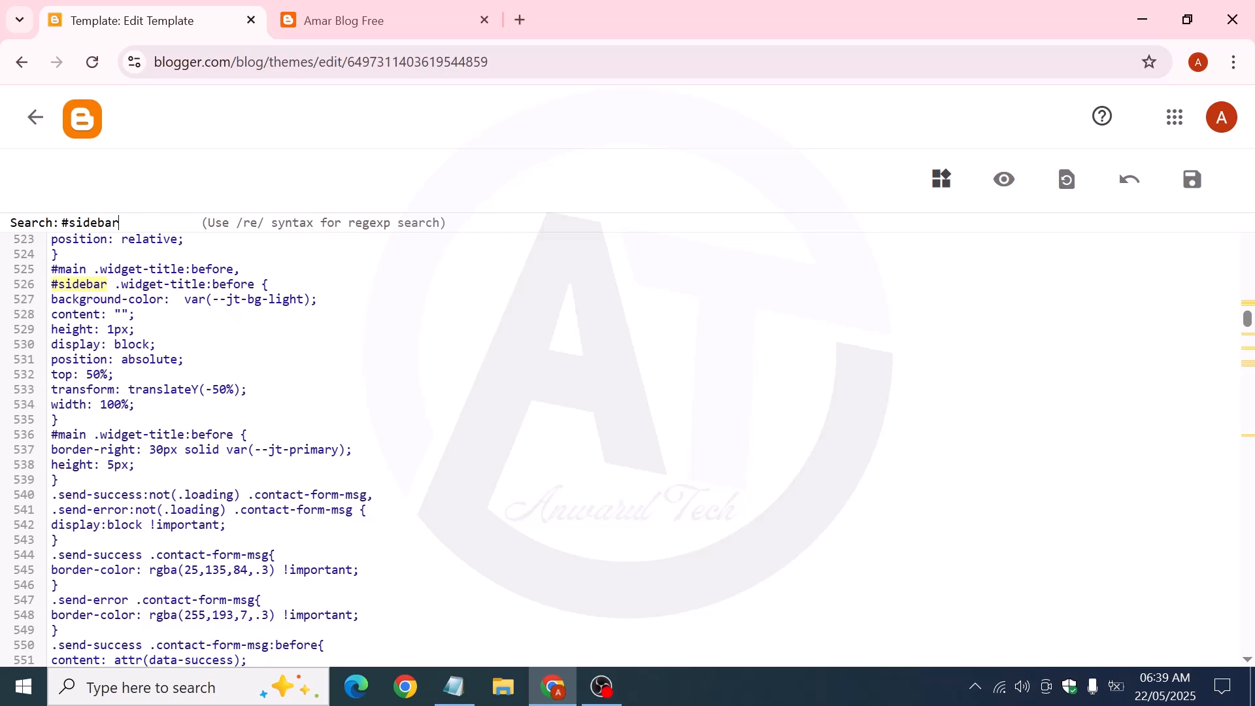
left_click(354, 21)
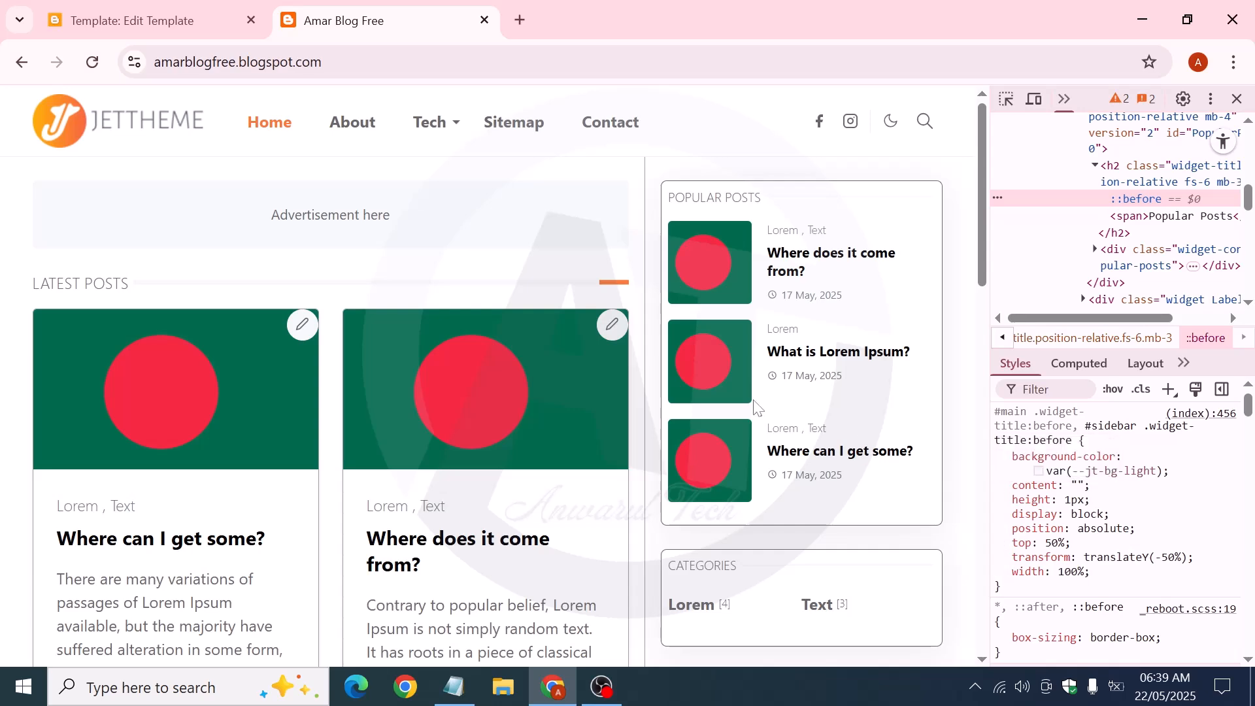
scroll(481, 404, "down", 5)
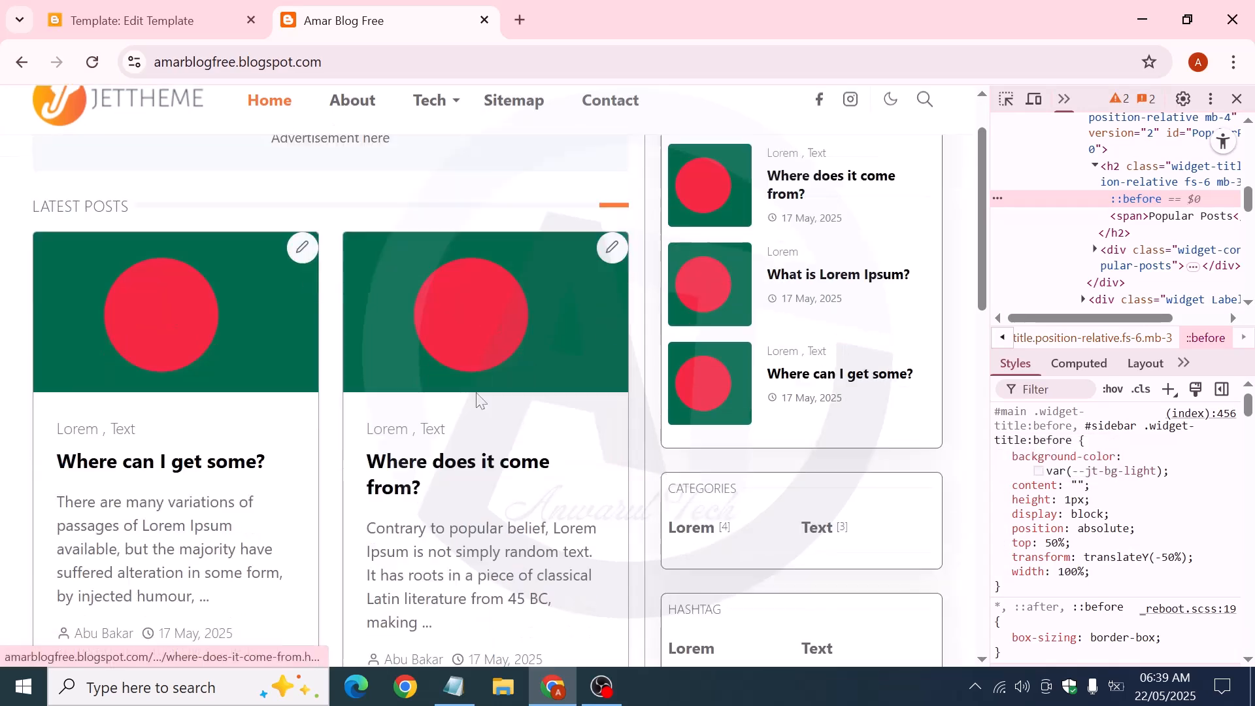
scroll(481, 403, "down", 10)
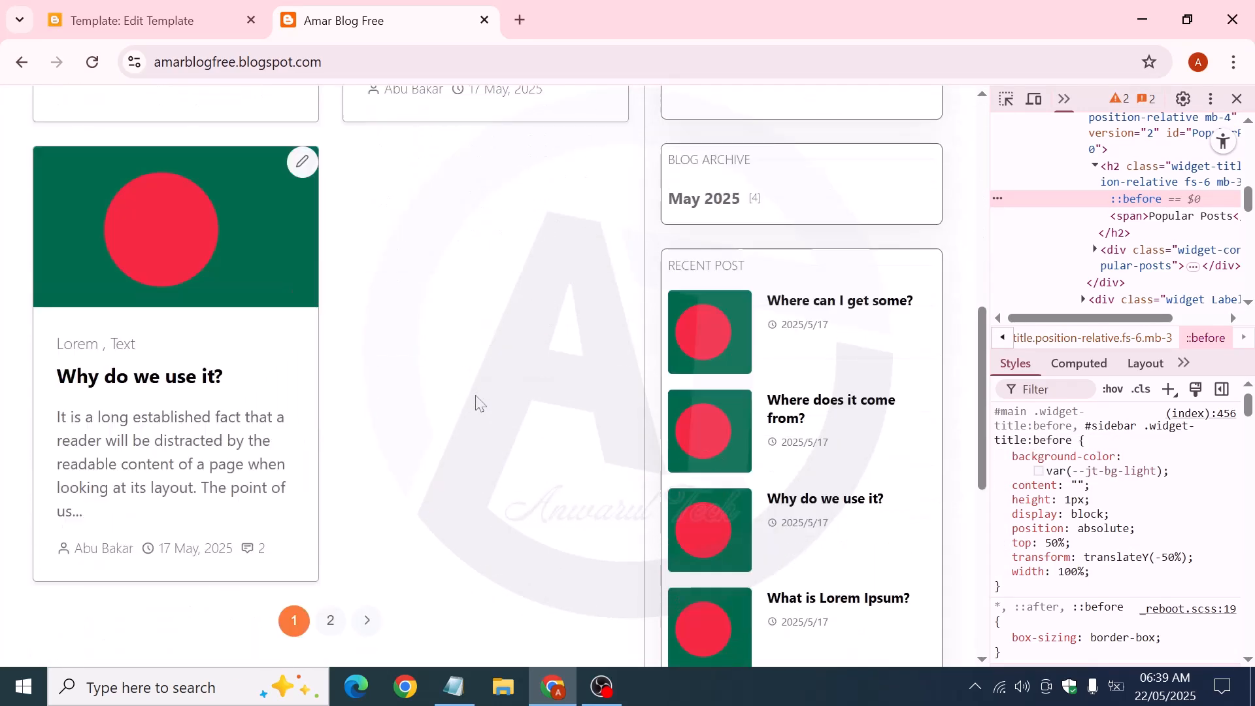
scroll(480, 403, "up", 5)
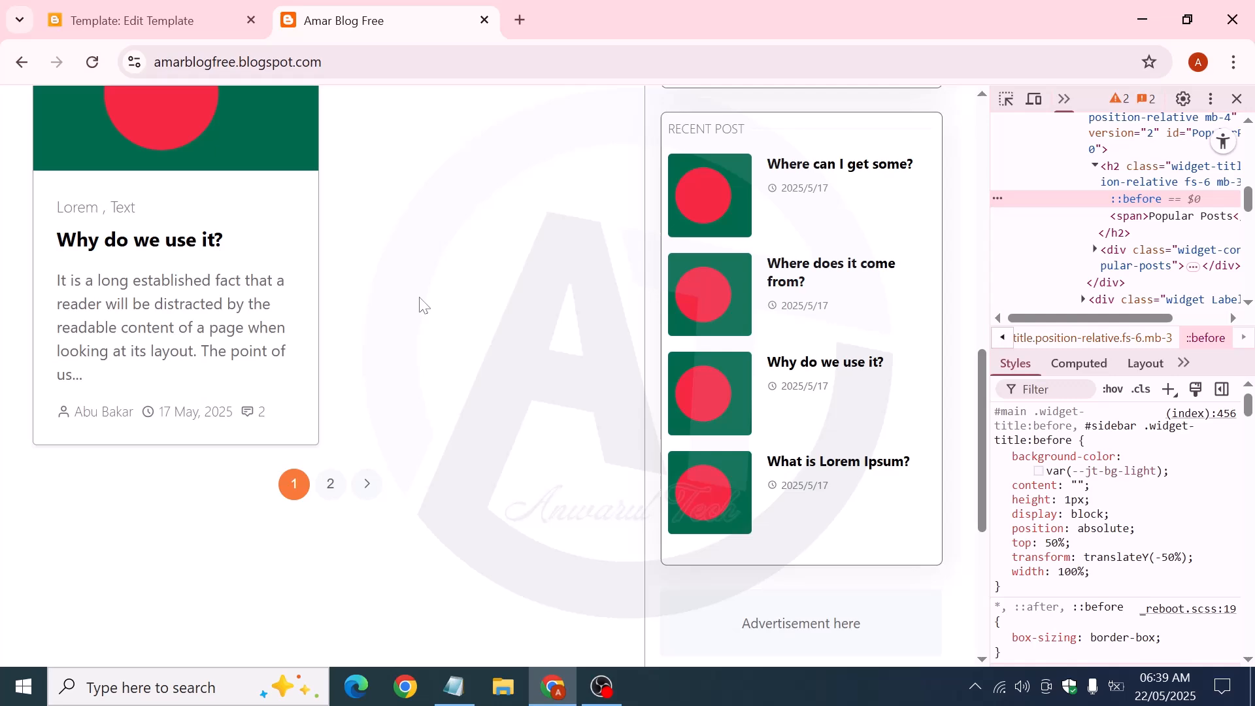
Duplicate the home page's tab, inspect the footer's Learn More title there and select its ::after pseudo-element
right_click(405, 18)
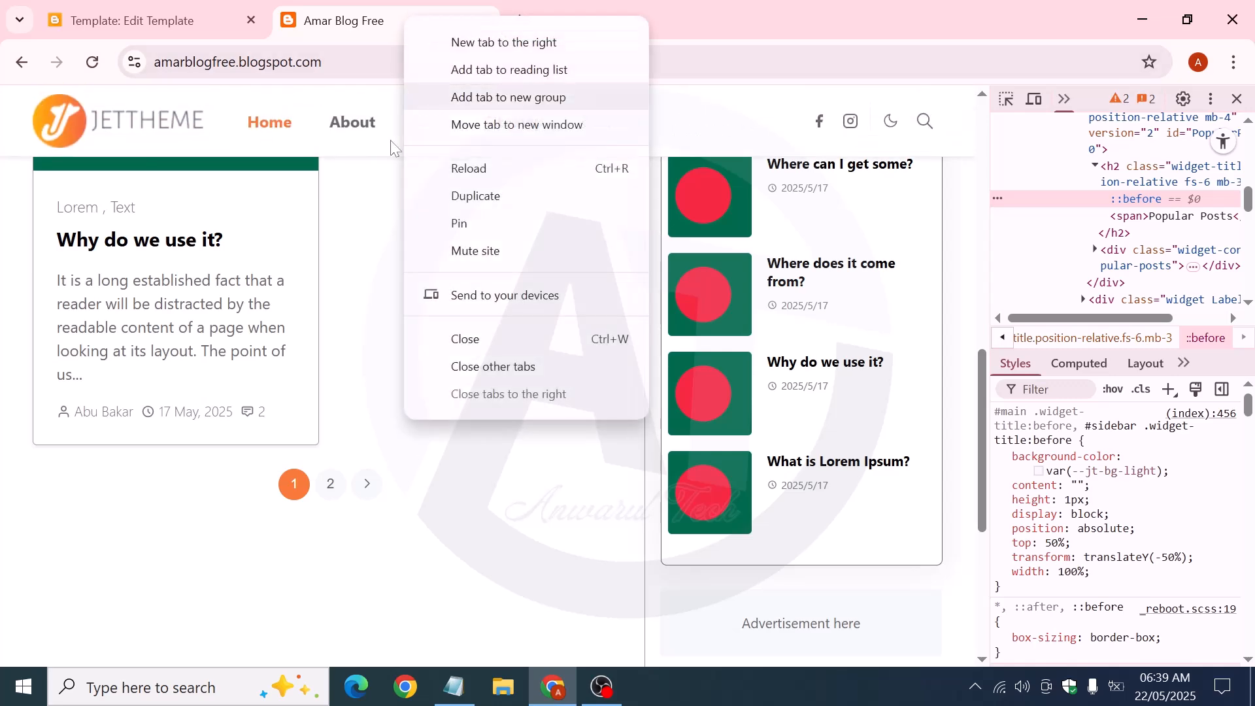
left_click(492, 203)
scroll(477, 383, "down", 5)
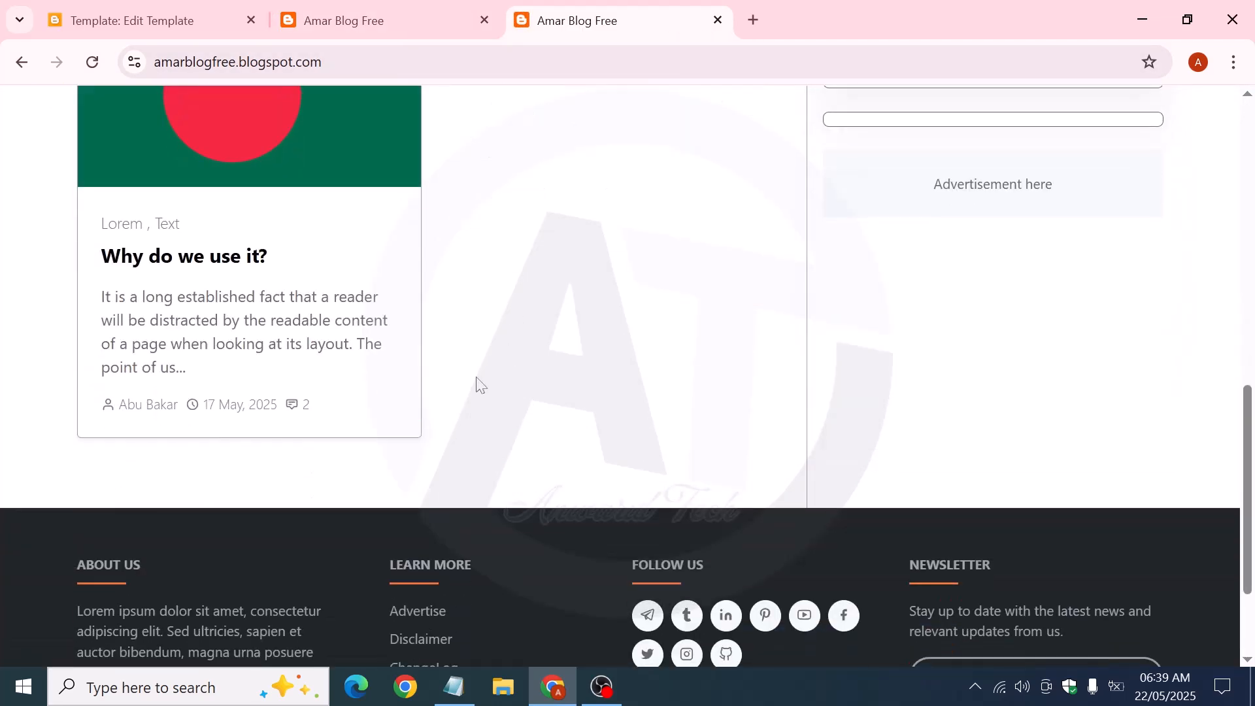
scroll(438, 418, "down", 3)
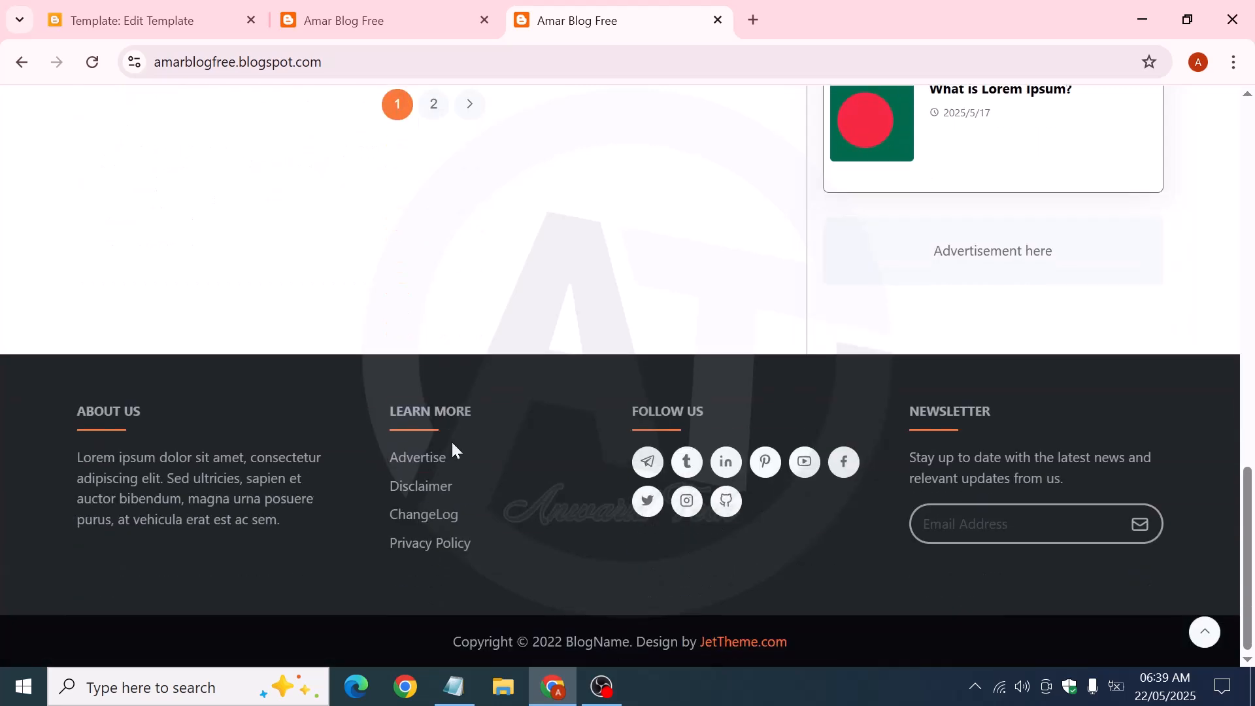
right_click(419, 429)
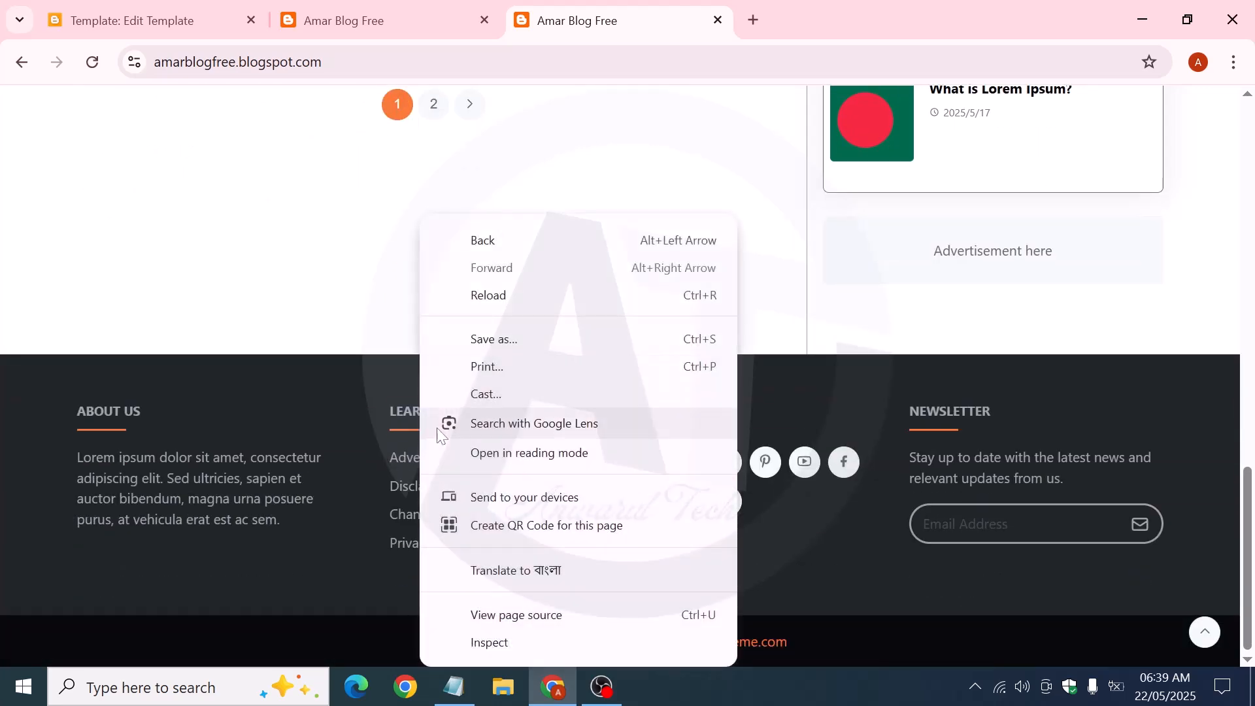
left_click(519, 634)
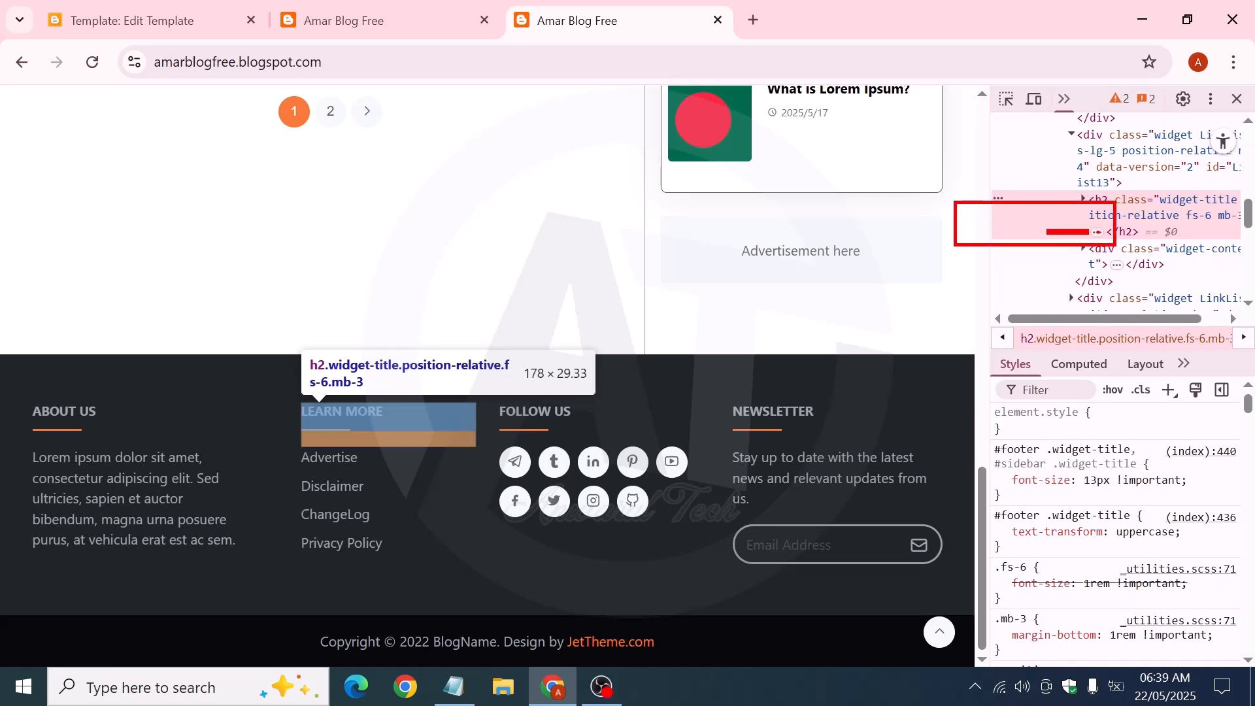
left_click(1097, 233)
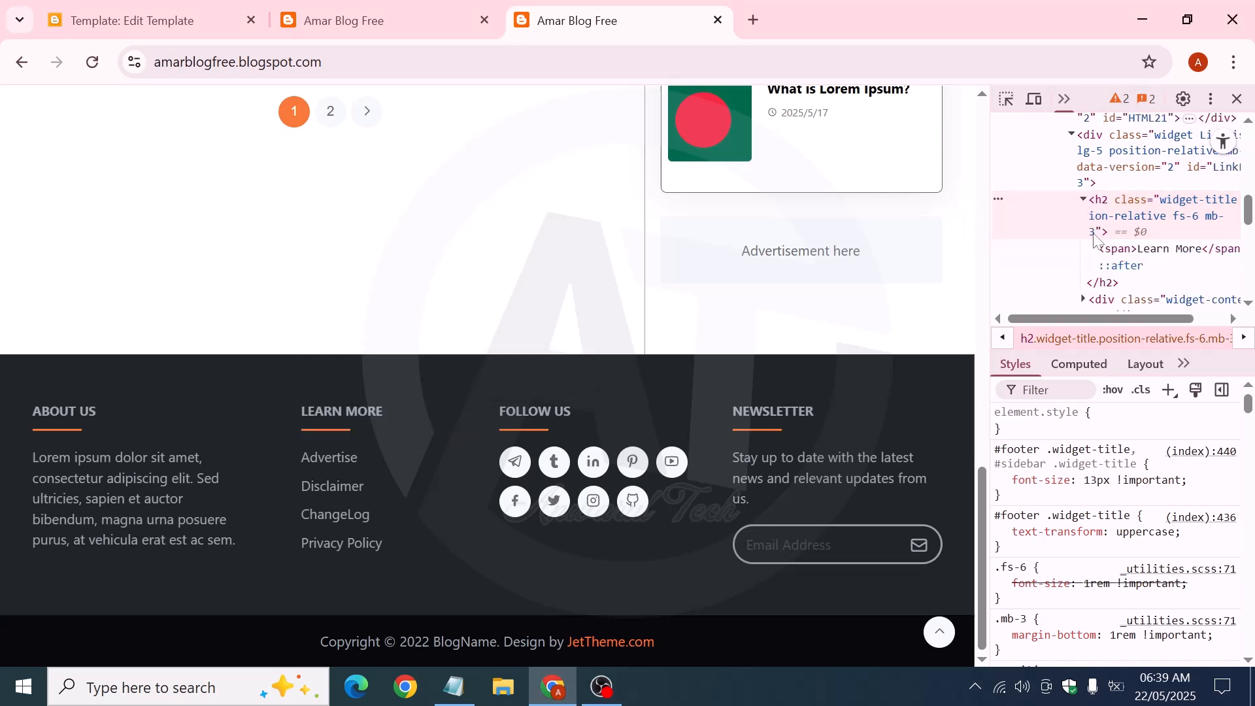
left_click(1123, 268)
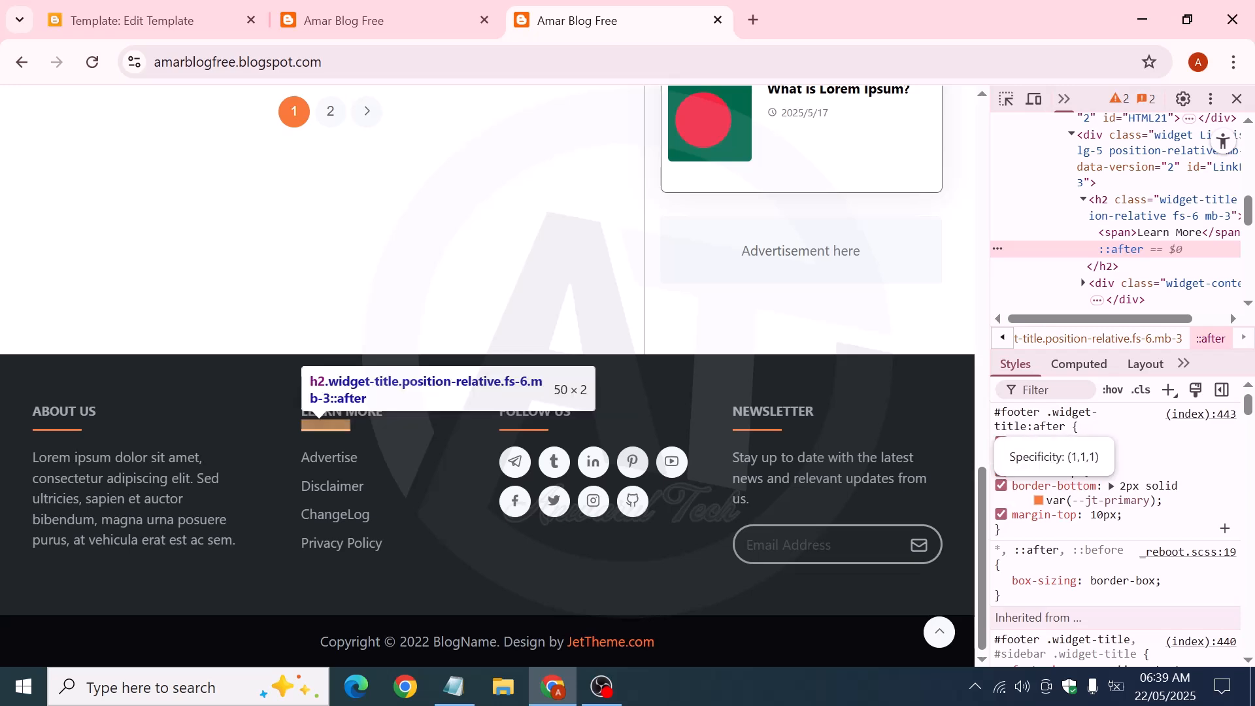
Copy all declarations of the #footer .widget-title:after rule, from content through margin-top
left_click_drag(1109, 528, 1010, 442)
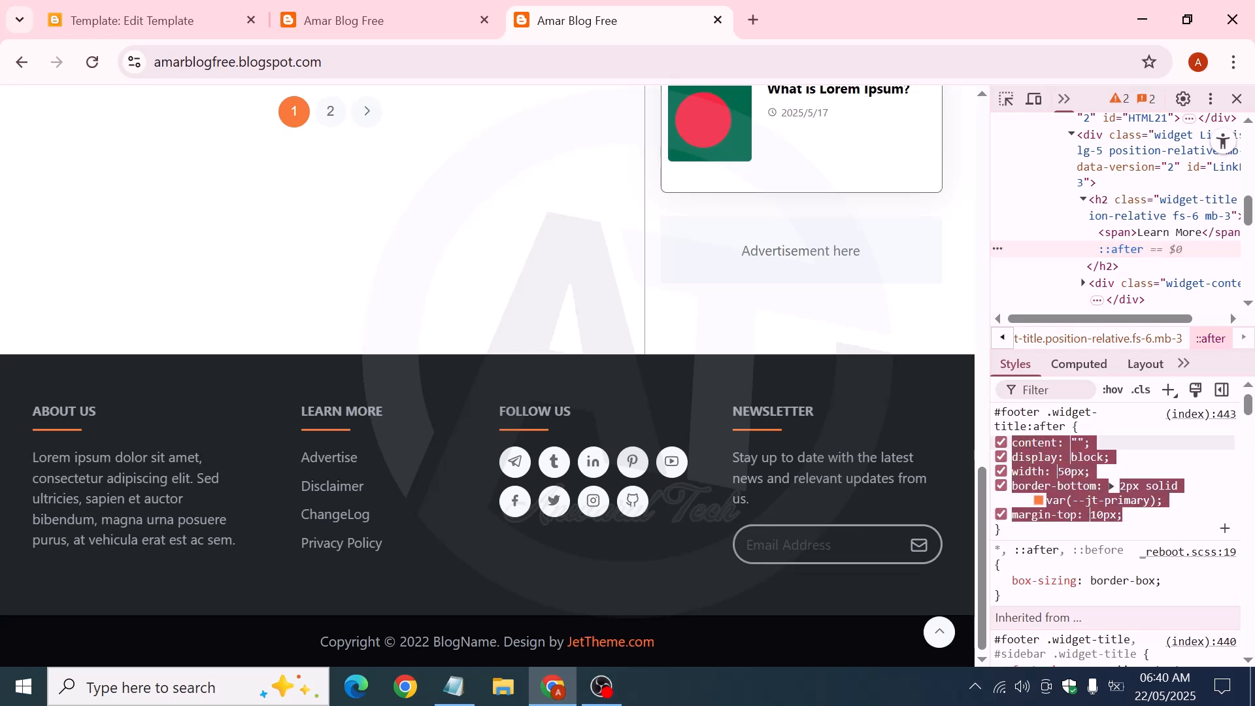
right_click(1044, 446)
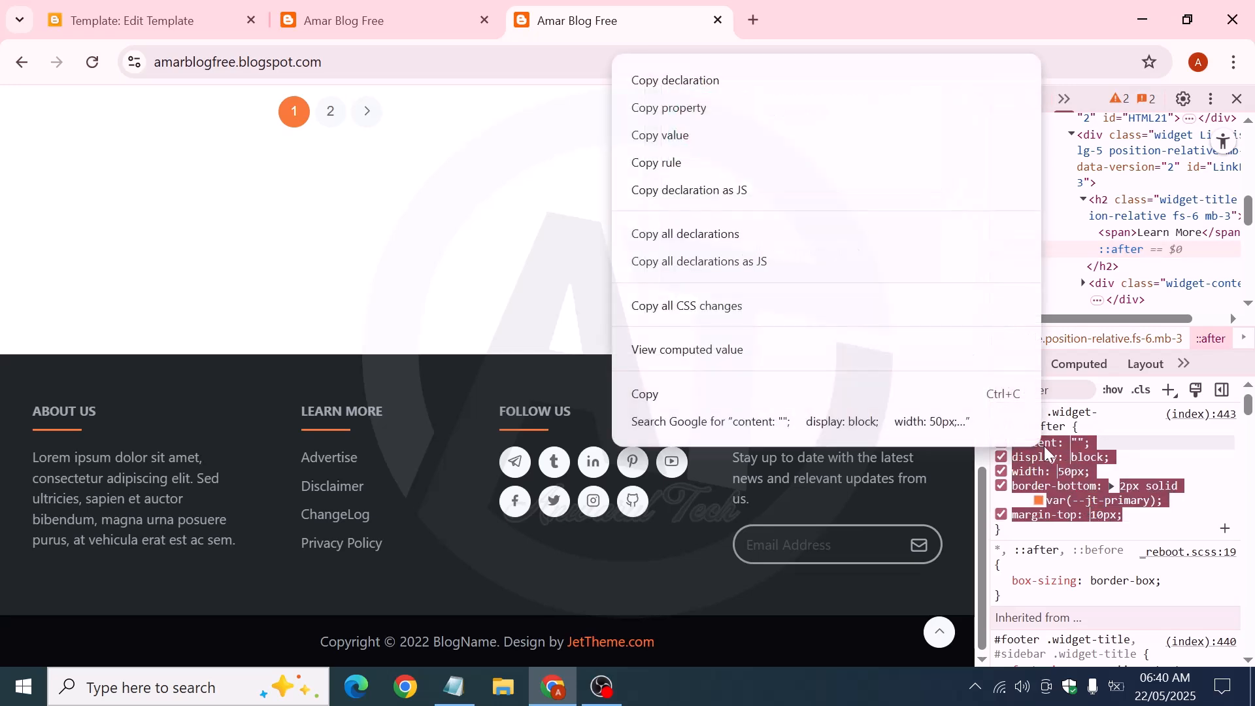
left_click(689, 395)
In the original home page tab, disable the background-color and content declarations of the Popular Posts title's ::before rule
left_click(353, 20)
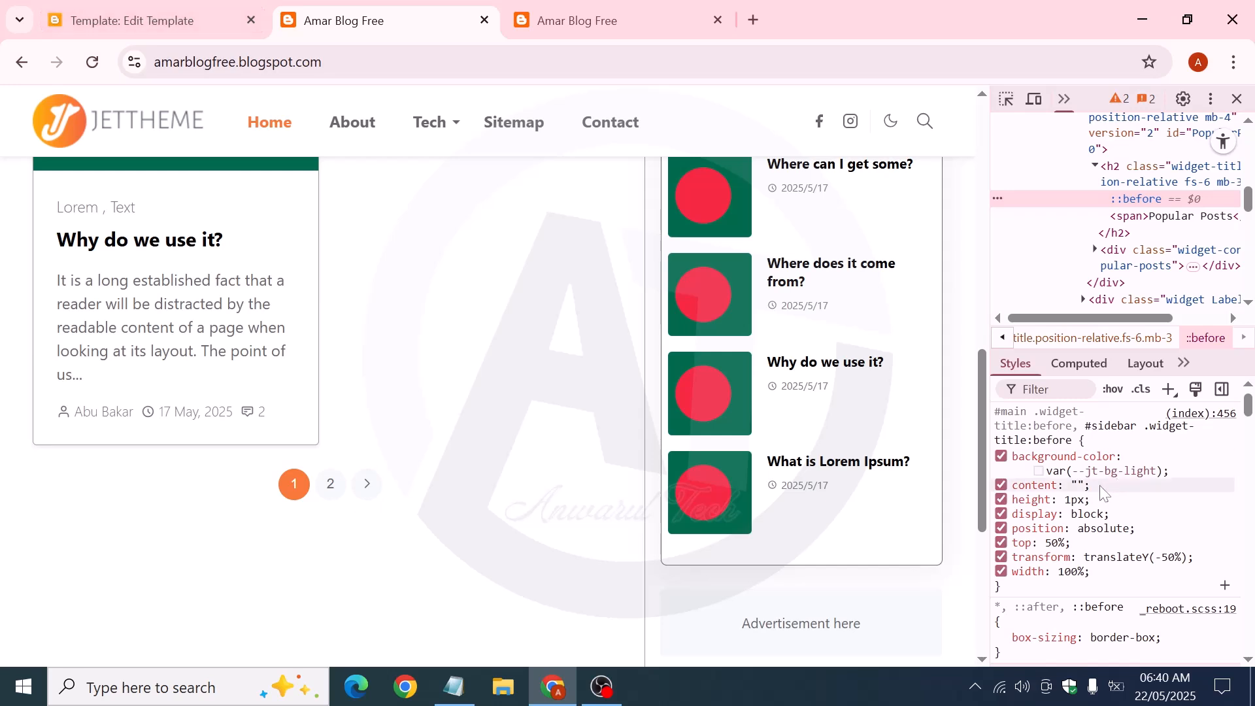
left_click(233, 6)
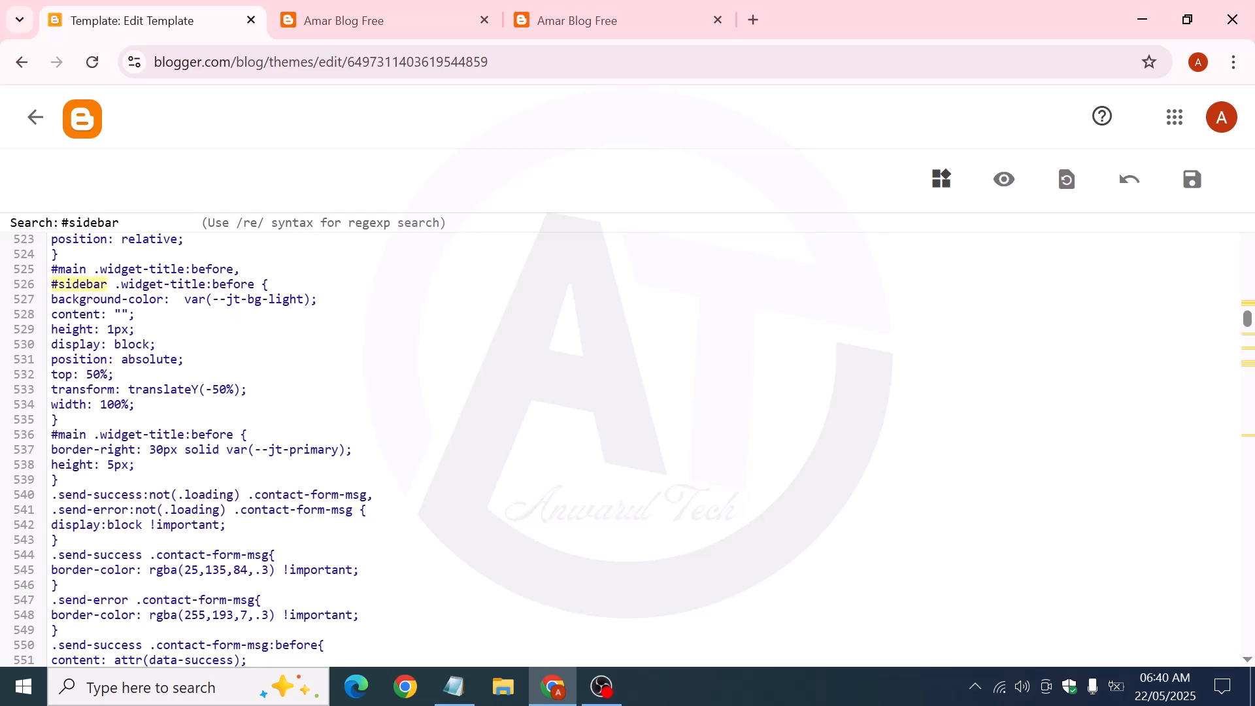
left_click(382, 20)
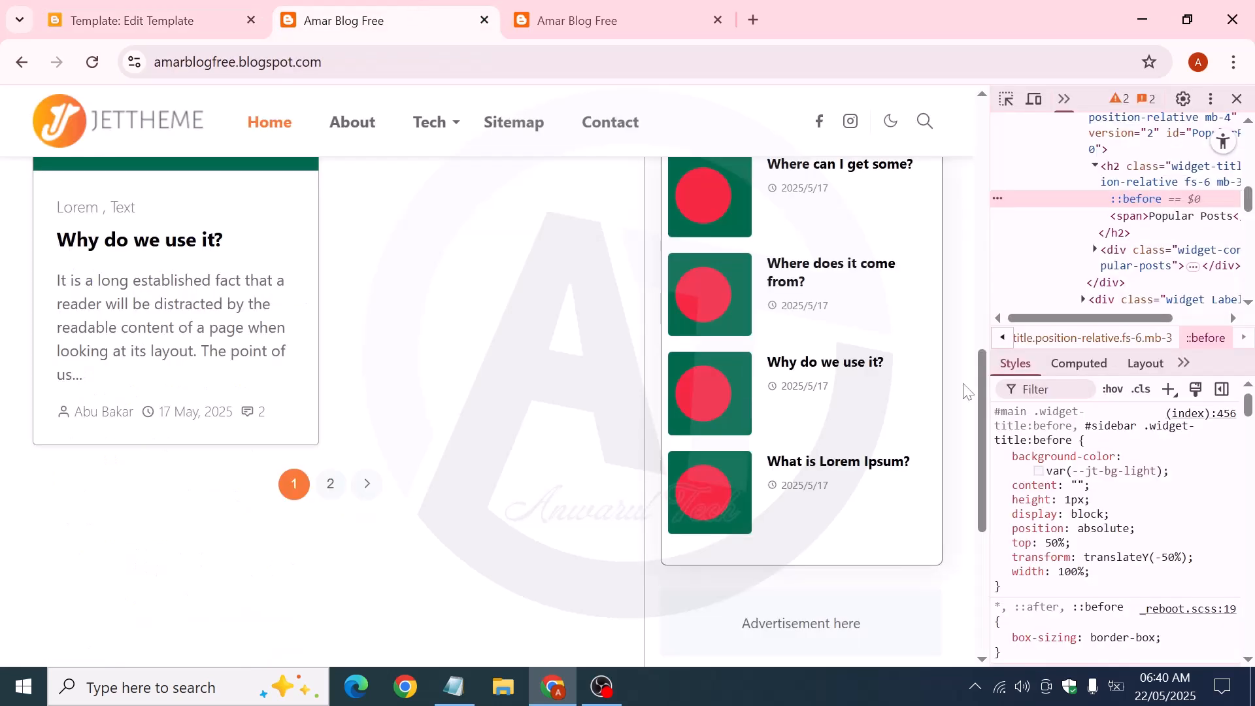
left_click(1000, 456)
left_click(1001, 485)
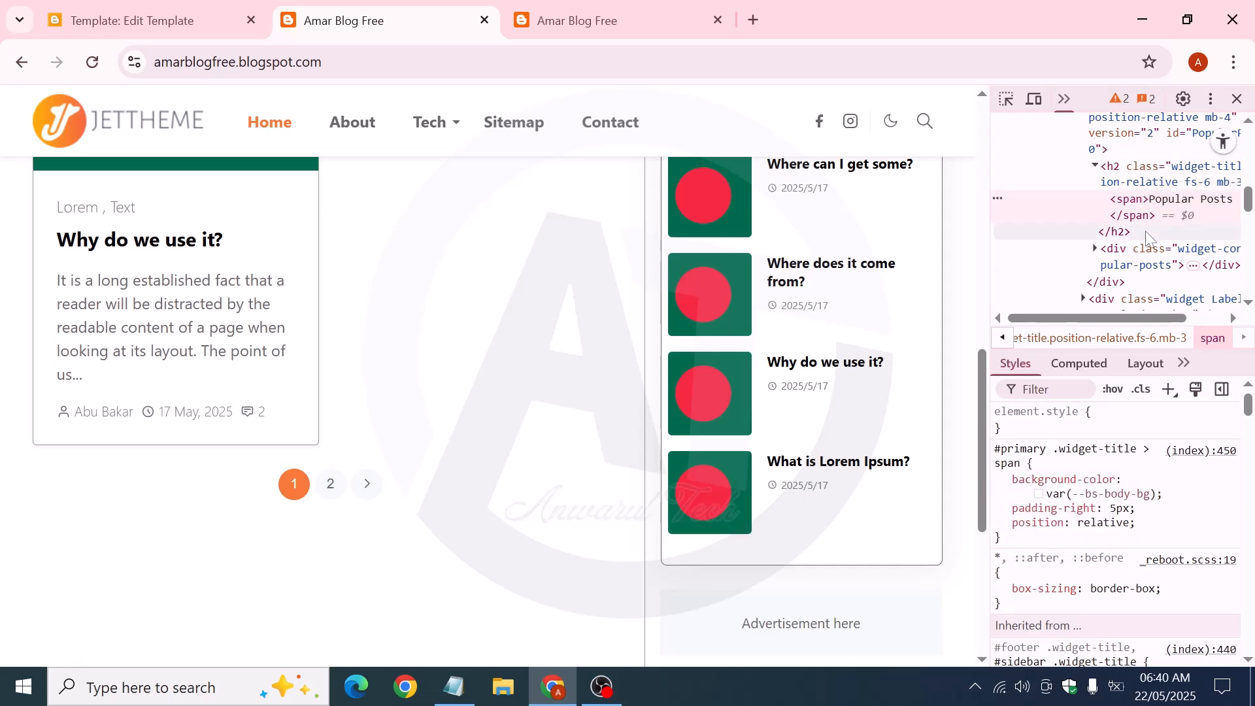
Reload the home page, inspect the Popular Posts title and select its ::before pseudo-element
left_click(102, 65)
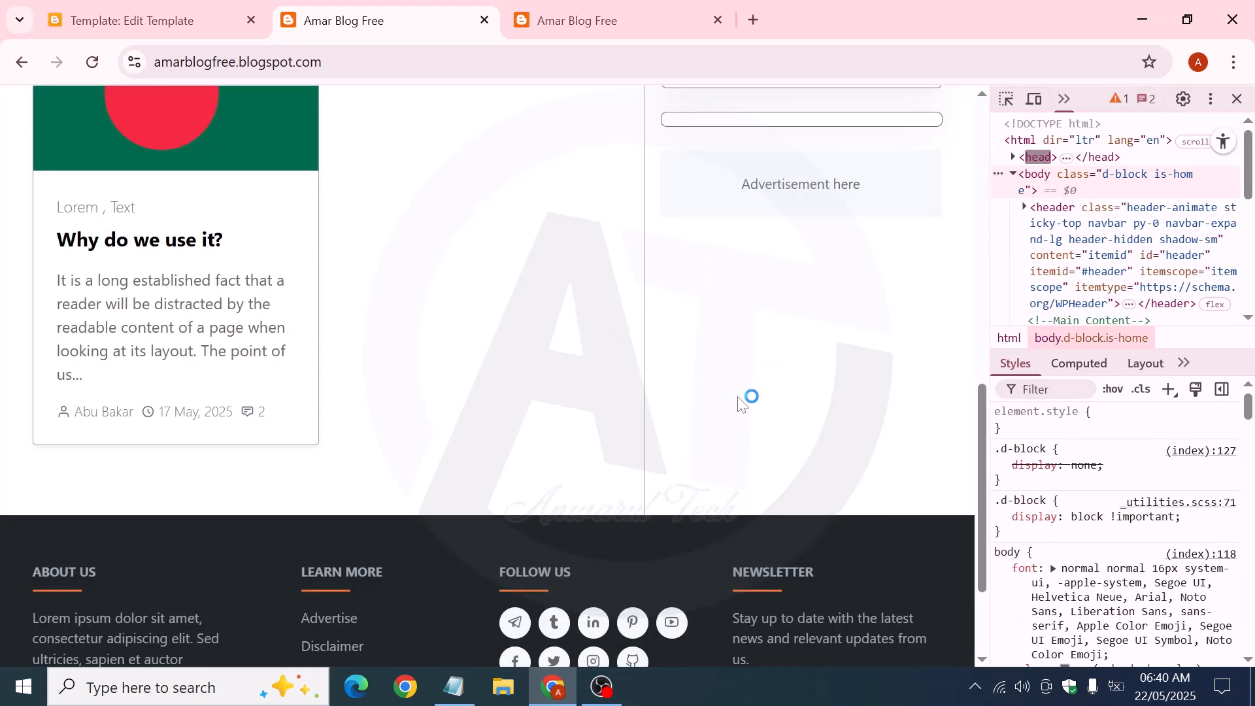
scroll(746, 318, "up", 15)
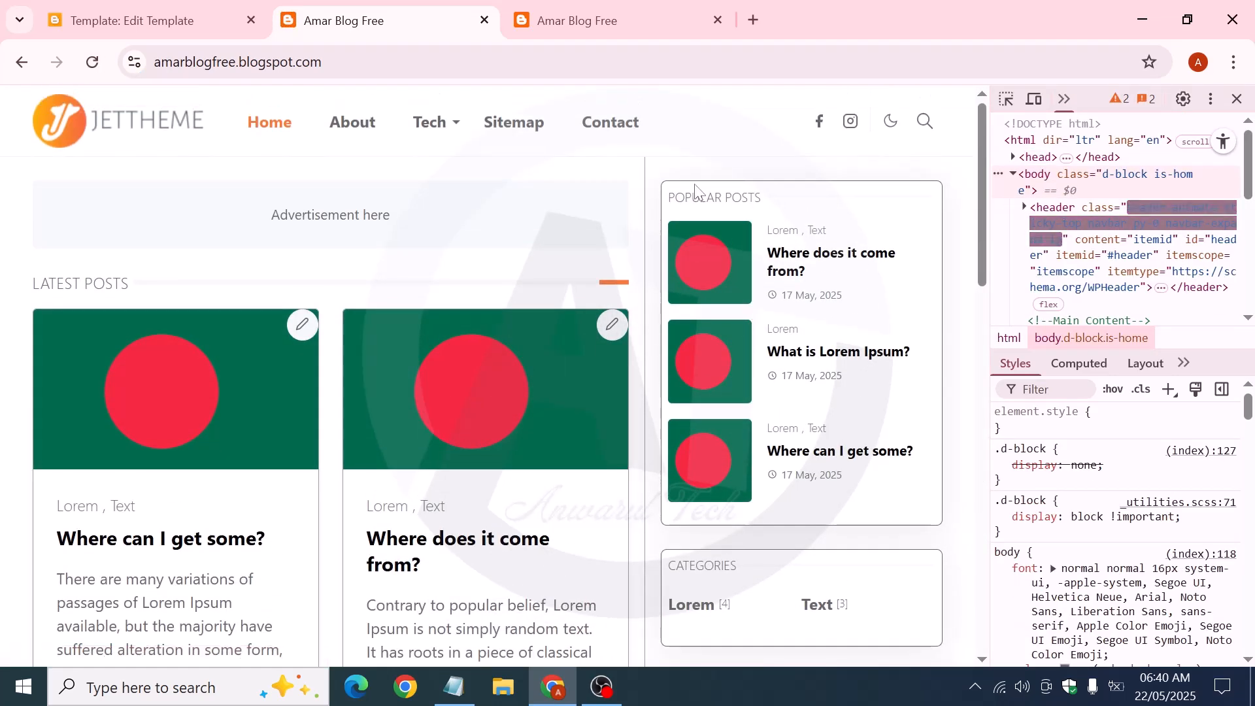
right_click(737, 198)
left_click(747, 624)
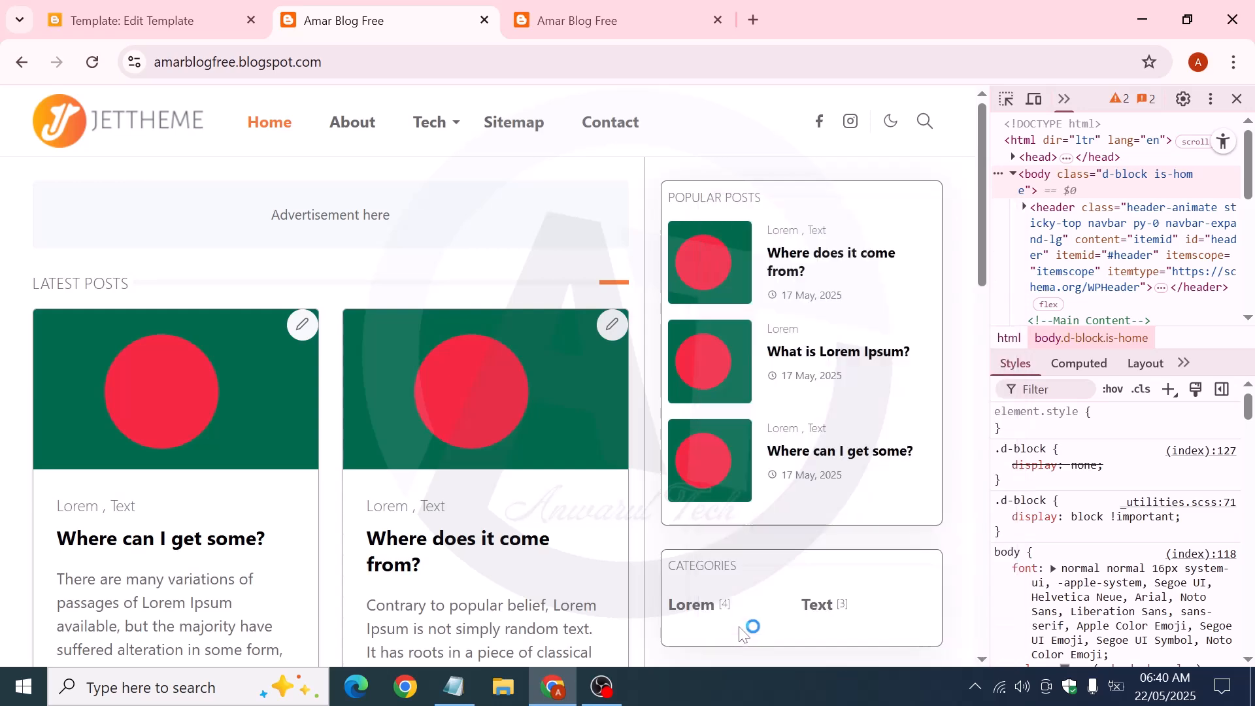
left_click(1135, 195)
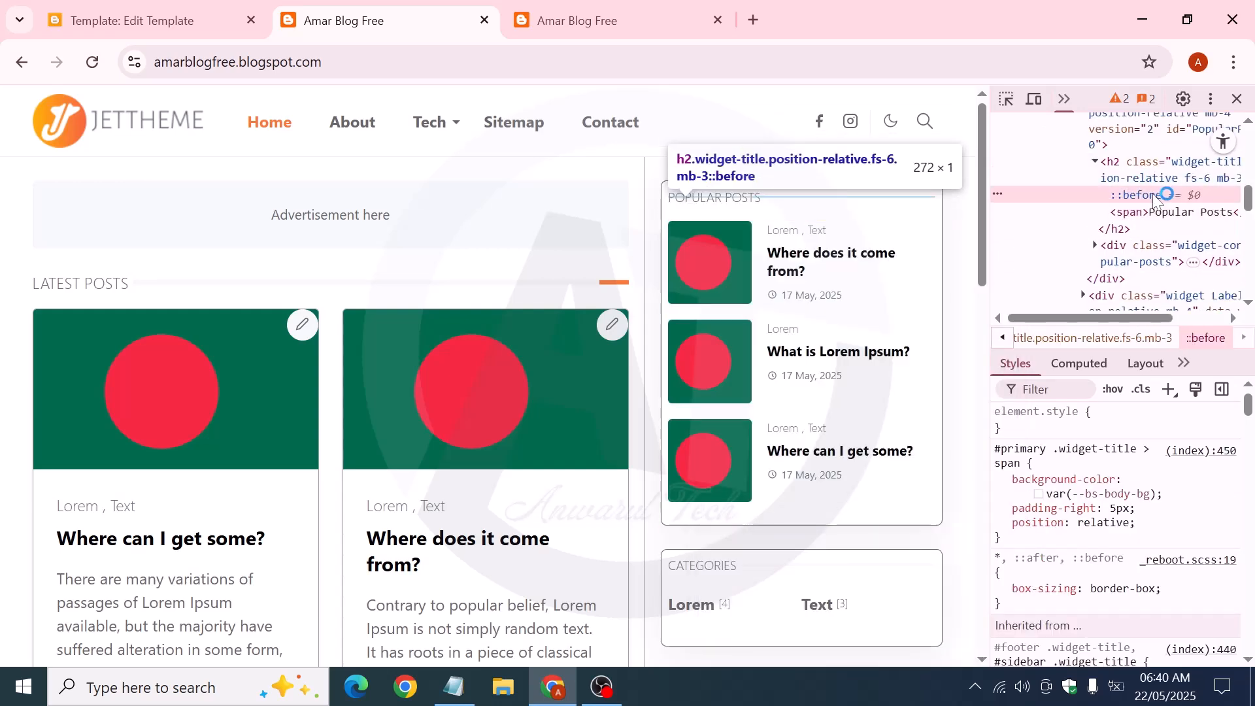
In the theme code, set off the #main and #sidebar .widget-title:before rule with blank lines and put its opening brace on its own line
left_click(188, 9)
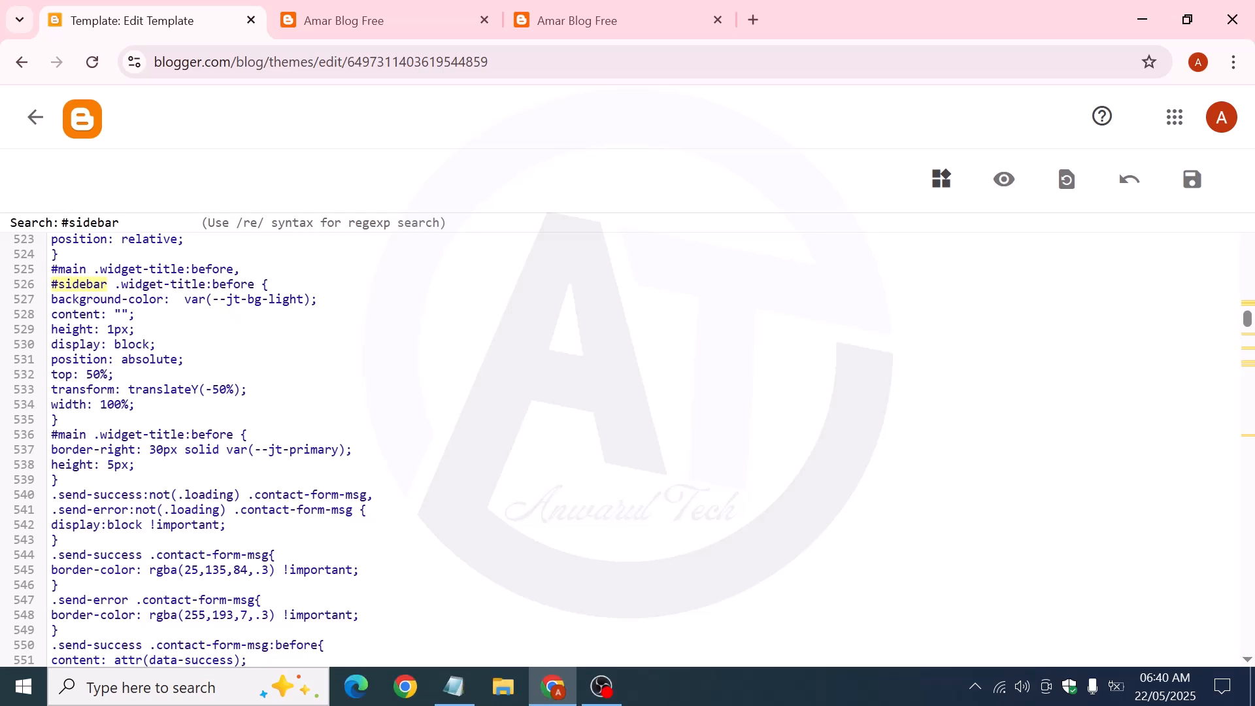
left_click_drag(254, 284, 54, 271)
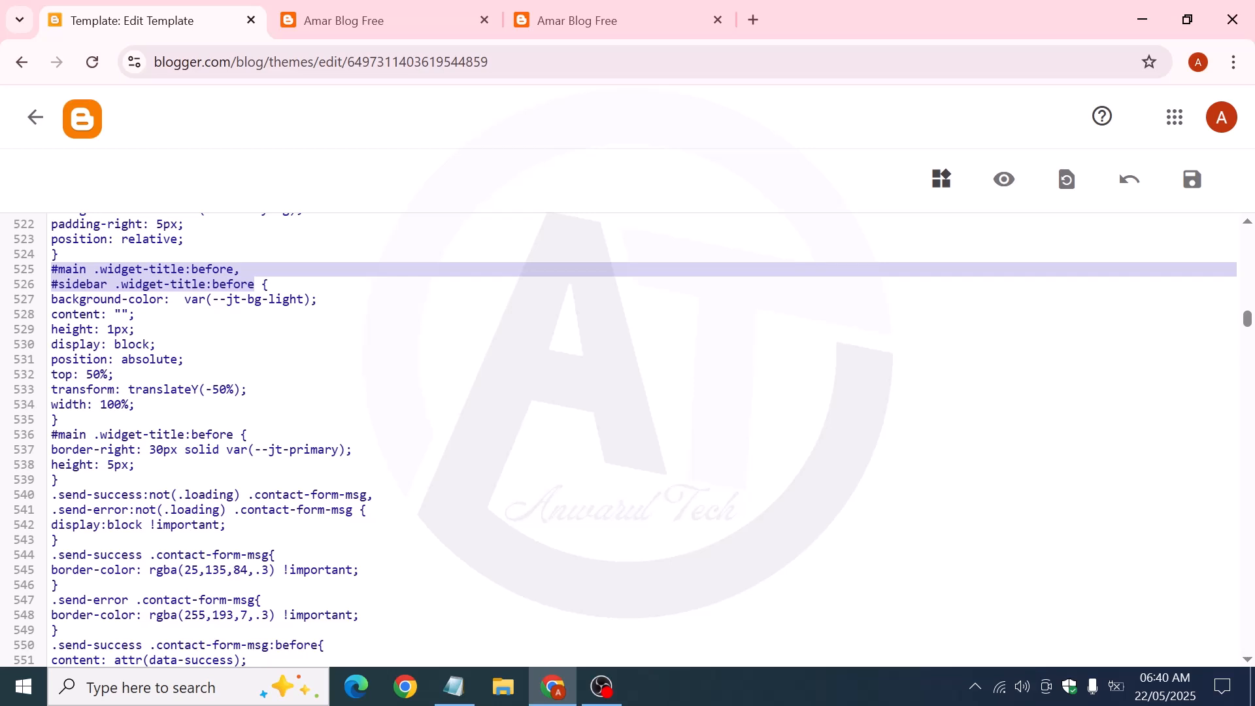
left_click(269, 284)
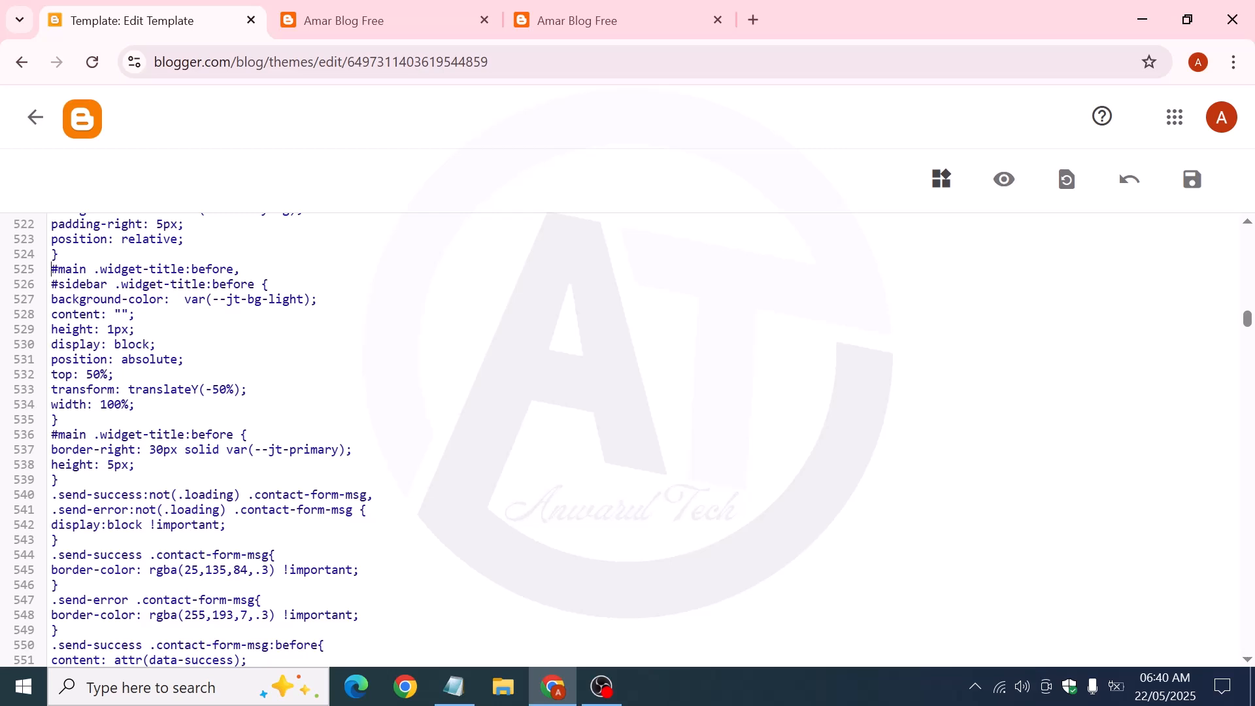
key("Return")
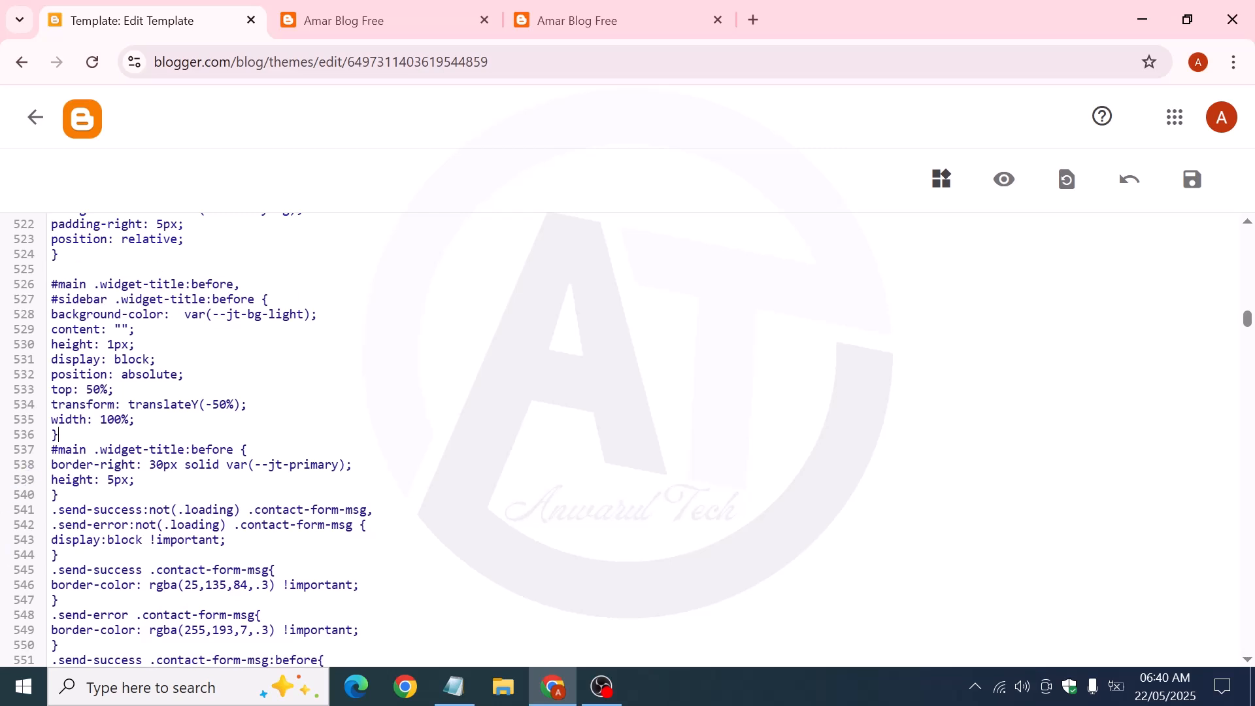
key("Return")
key("Return")
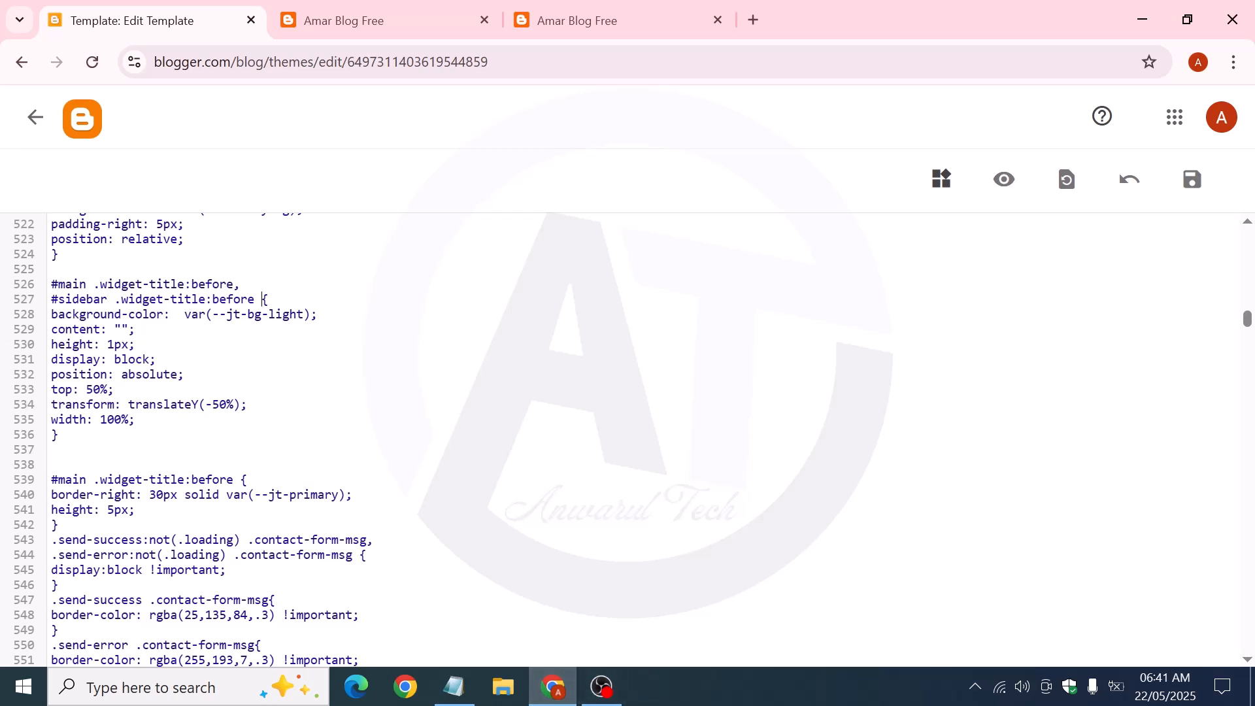
key("BackSpace")
key("Return")
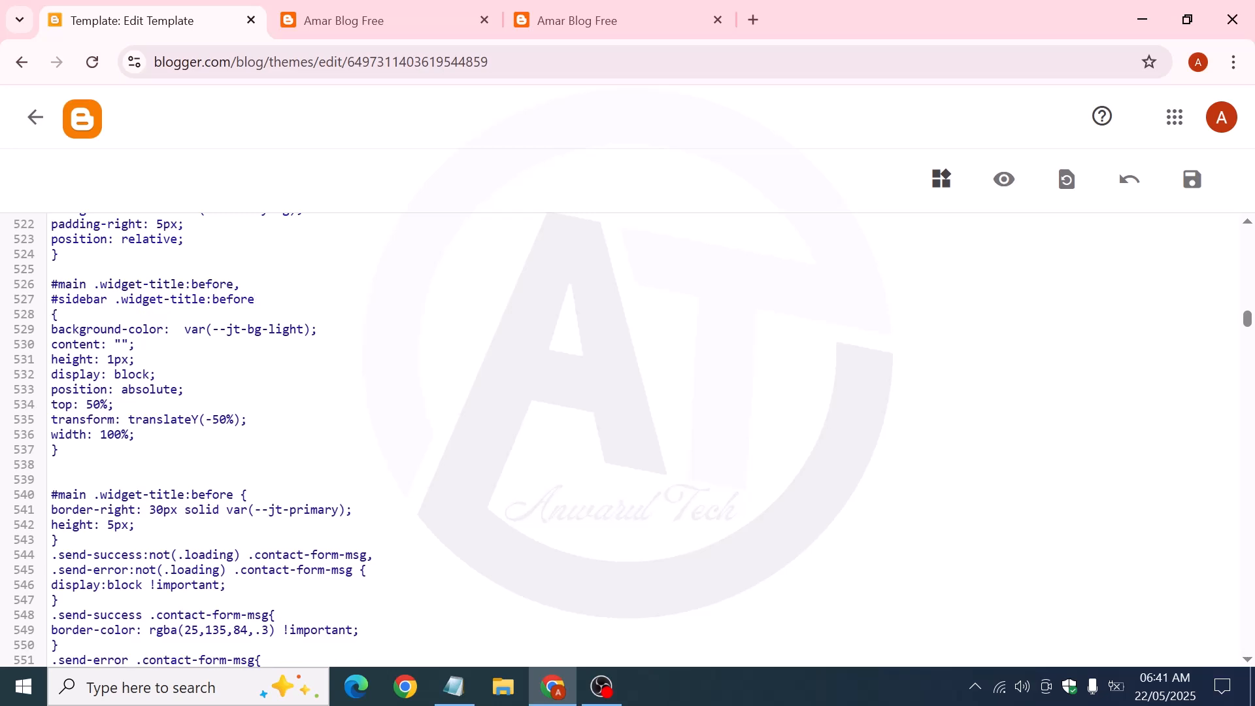
key("Return")
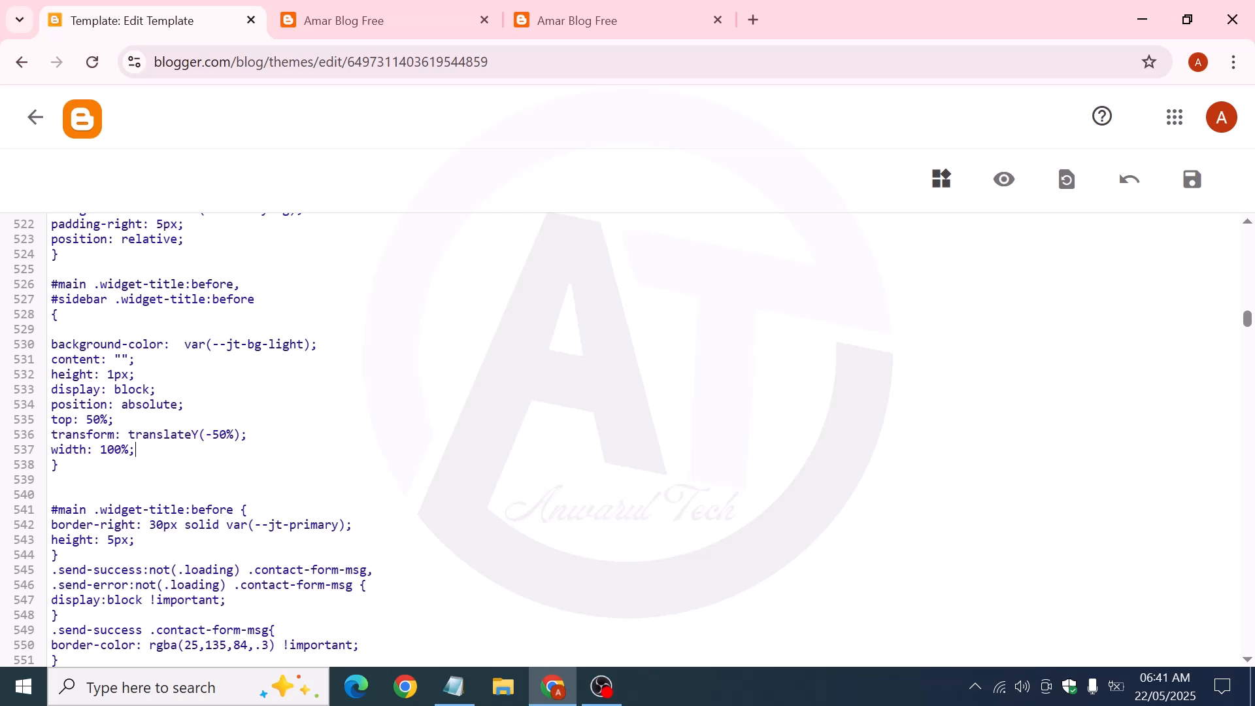
key("Return")
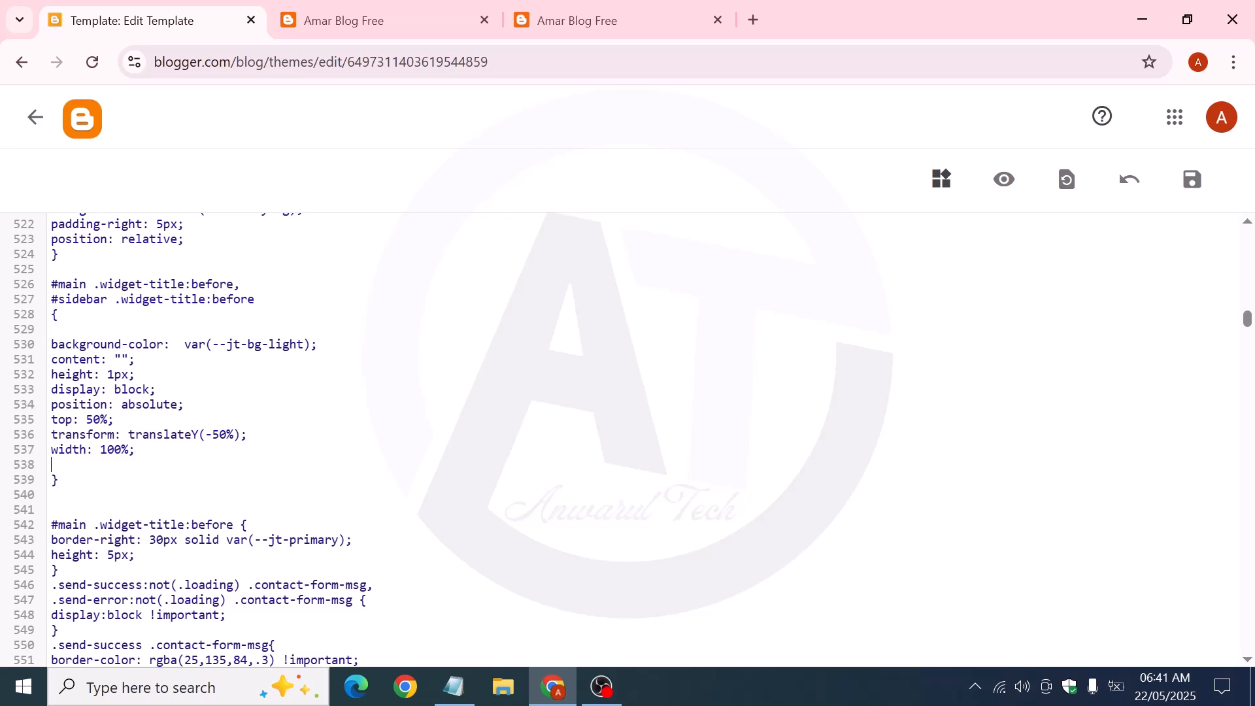
Replace all declarations of the #main and #sidebar .widget-title:before rule with those copied from #footer .widget-title:after, and save the theme
left_click_drag(135, 449, 42, 342)
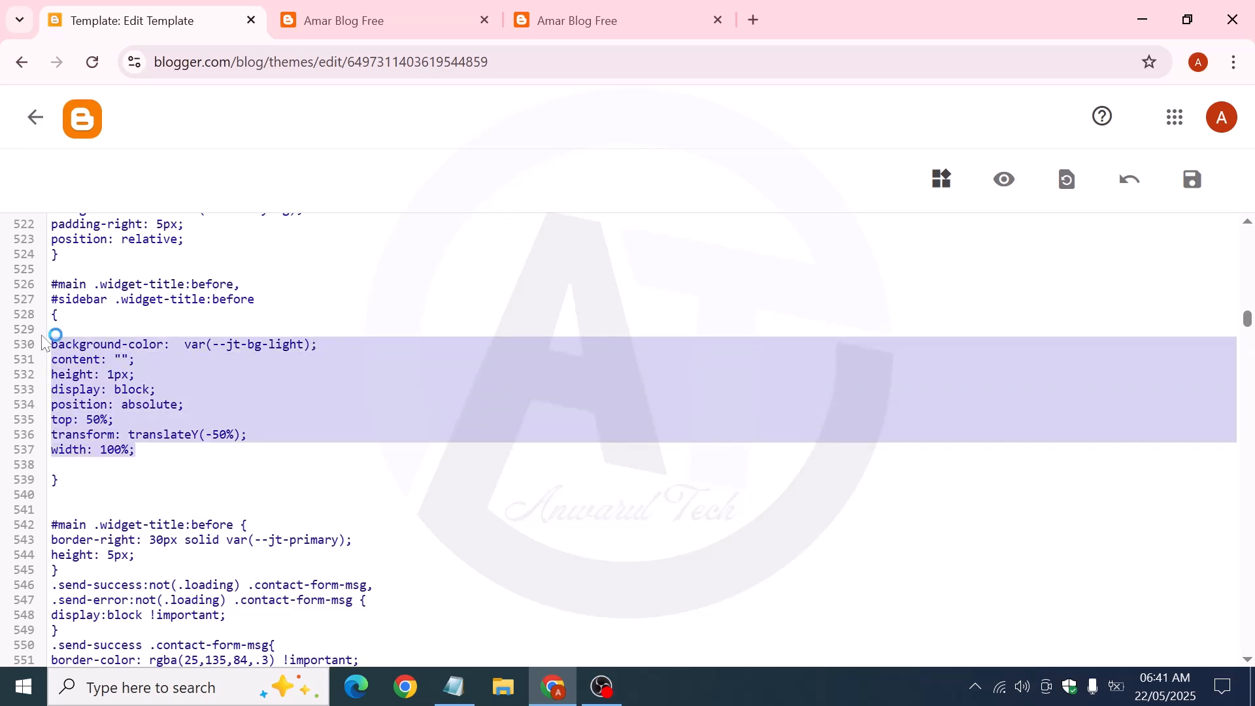
key("BackSpace")
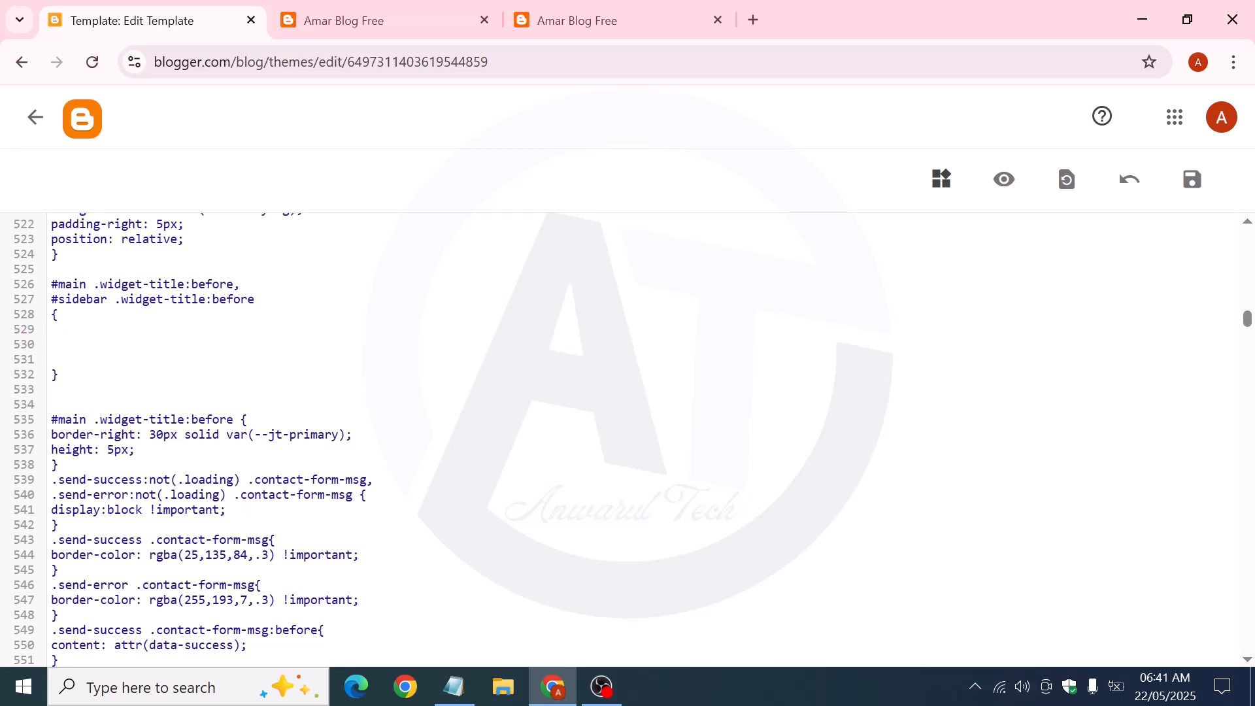
left_click(584, 20)
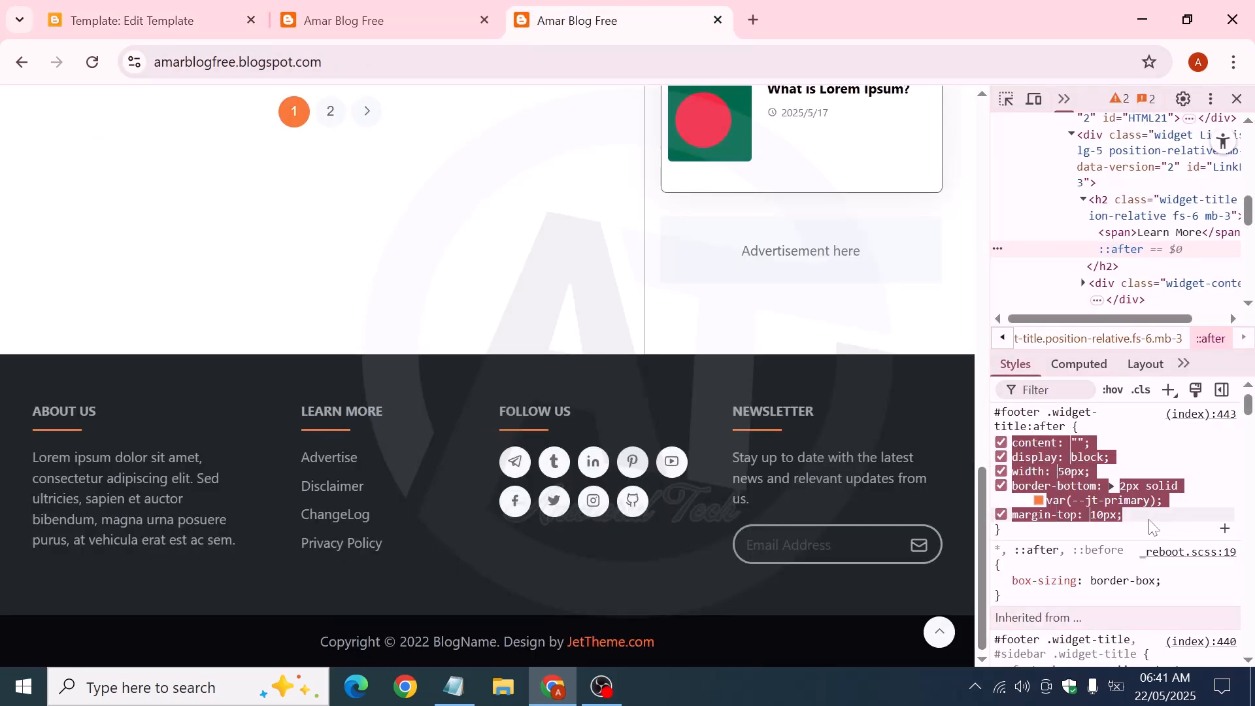
left_click(1106, 531)
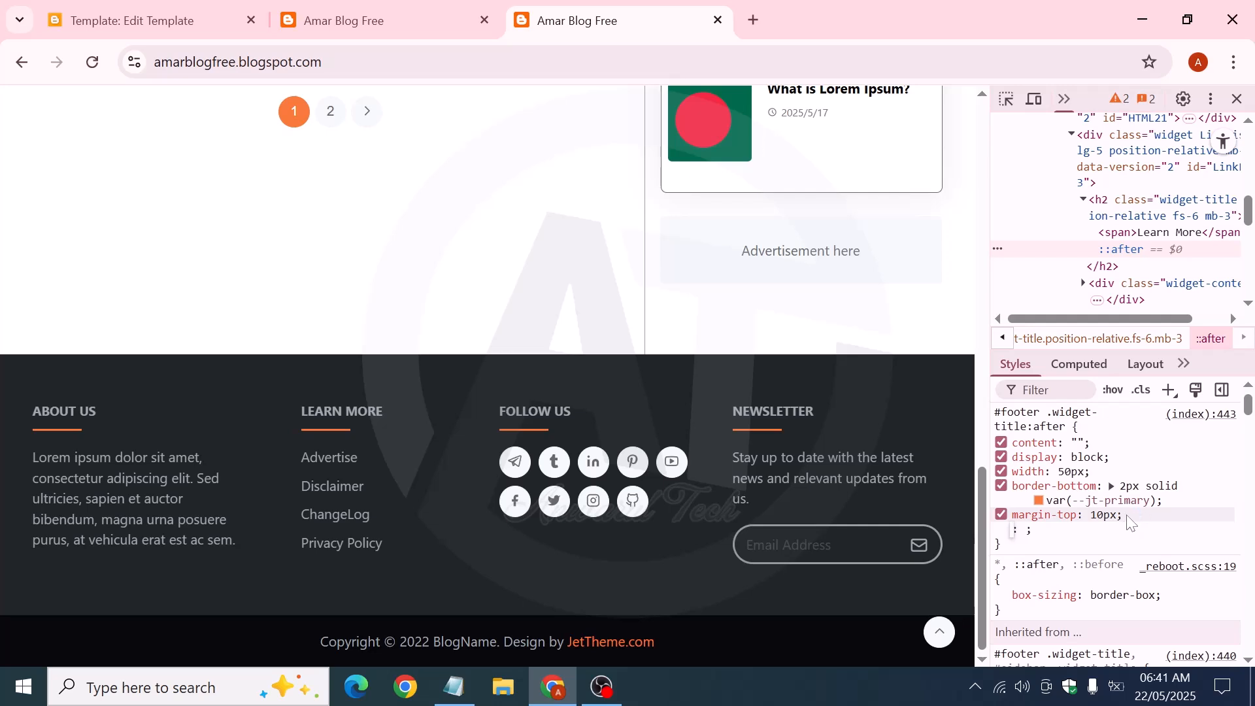
left_click_drag(1126, 516, 1018, 443)
right_click(1015, 443)
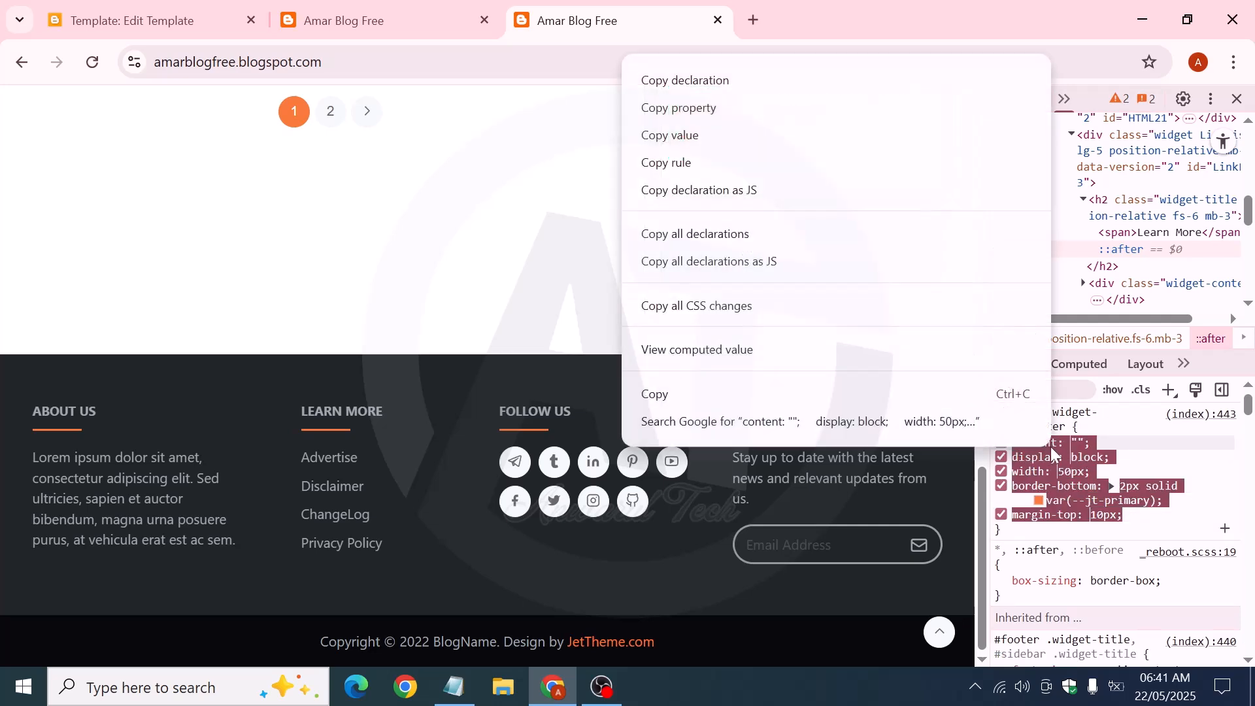
left_click(678, 399)
left_click(131, 21)
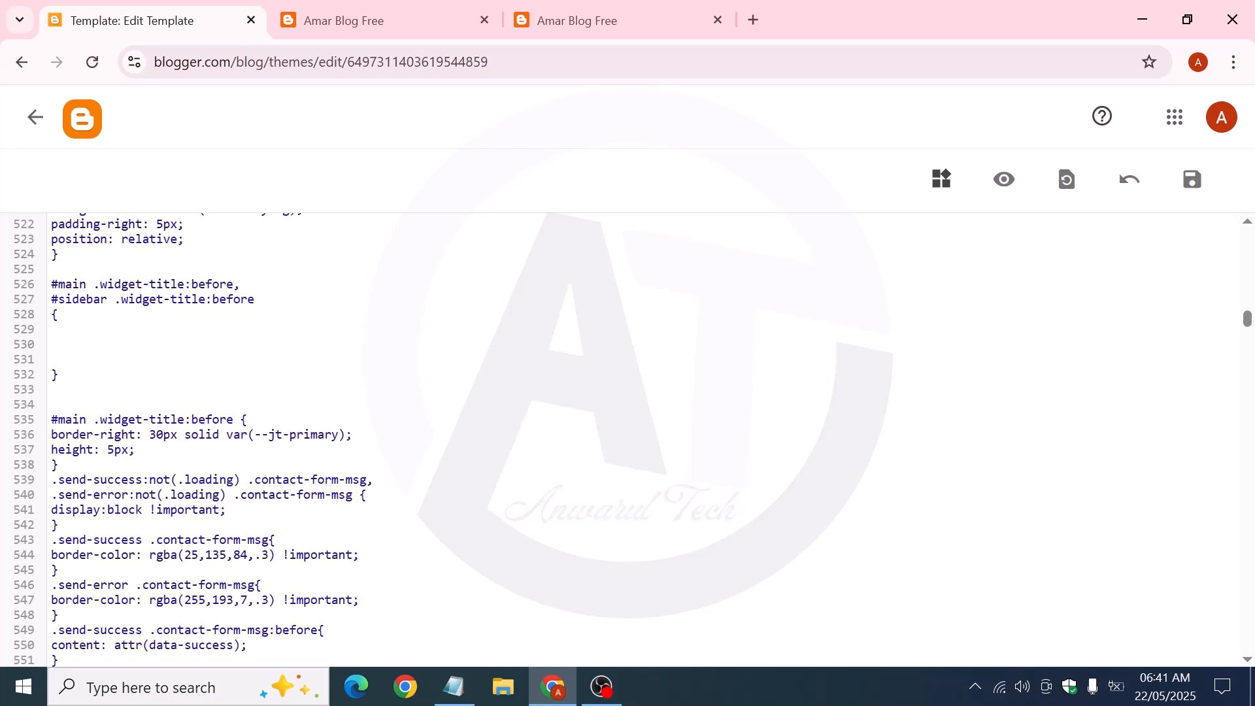
key("ctrl+v")
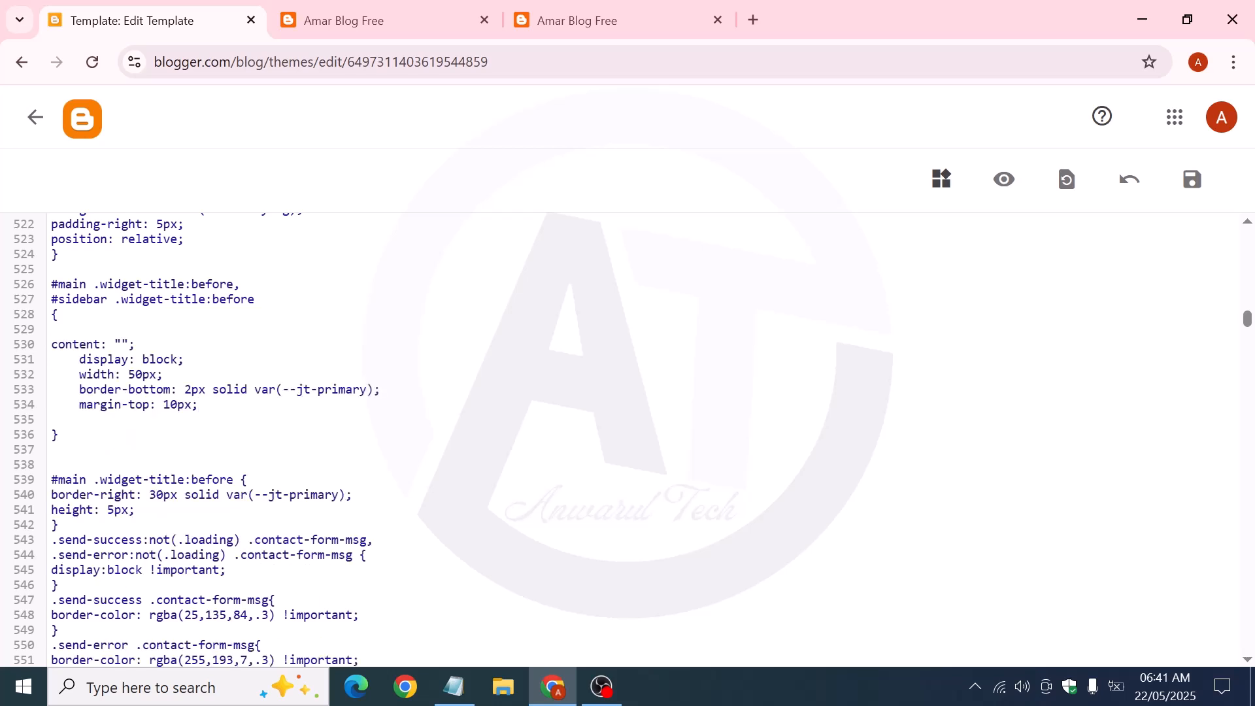
left_click(1205, 186)
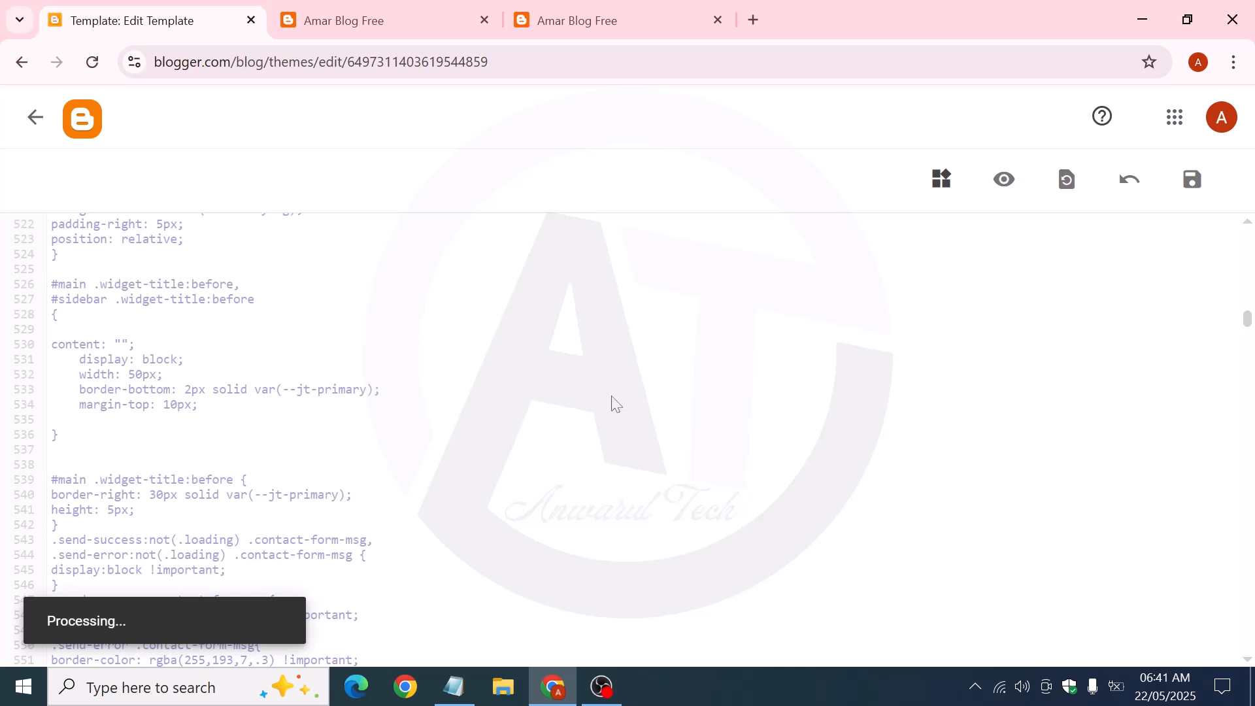
Reload the original home page tab and compare the lines of the sidebar widget titles with those of the footer titles
left_click(399, 9)
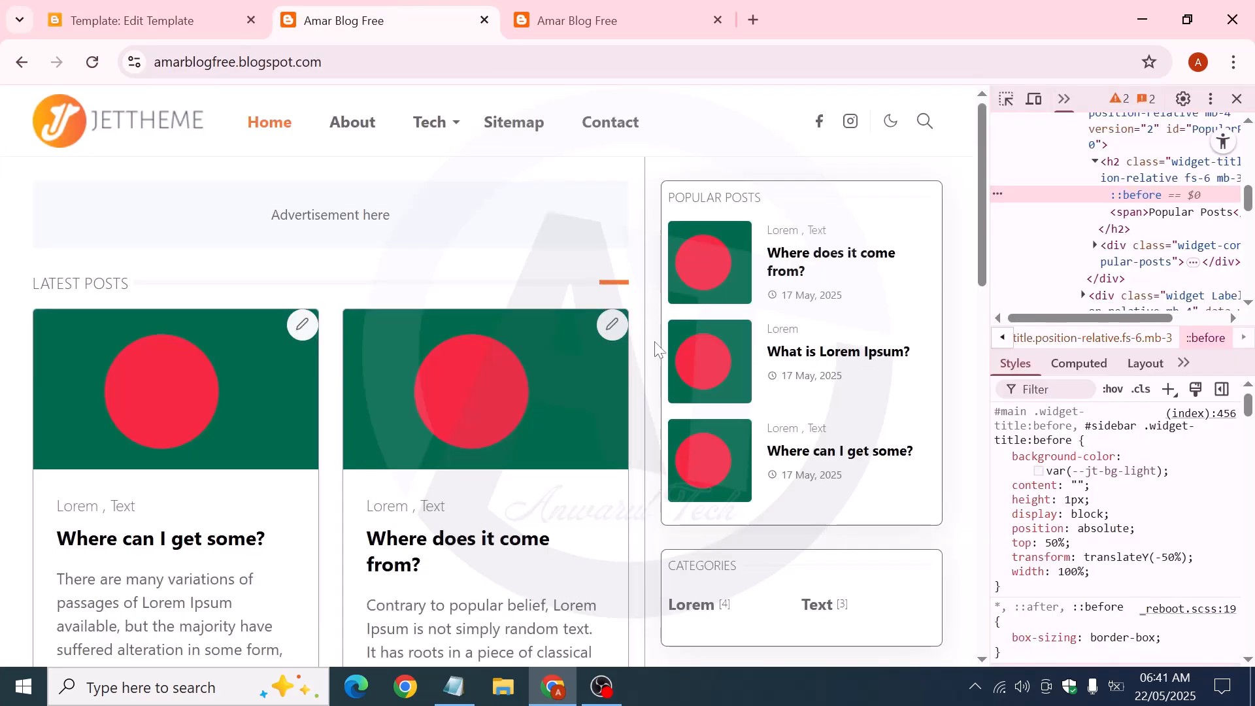
left_click(99, 65)
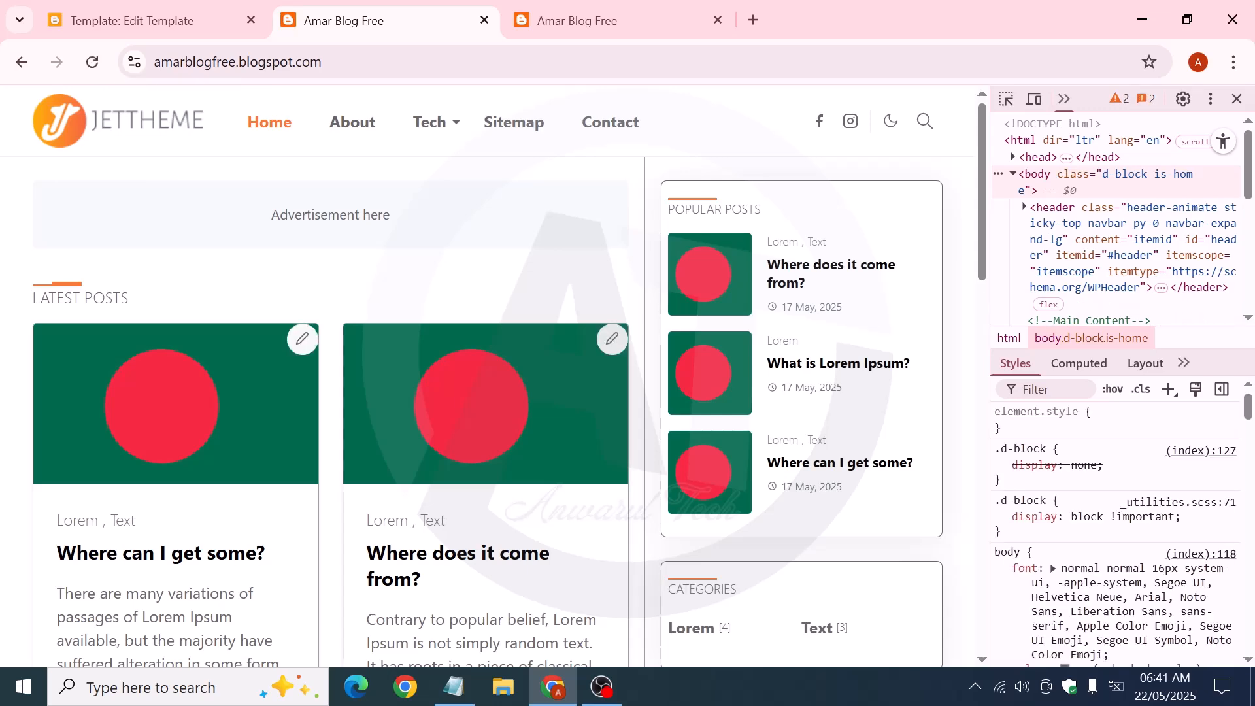
left_click_drag(668, 210, 763, 210)
left_click(771, 211)
scroll(718, 261, "down", 5)
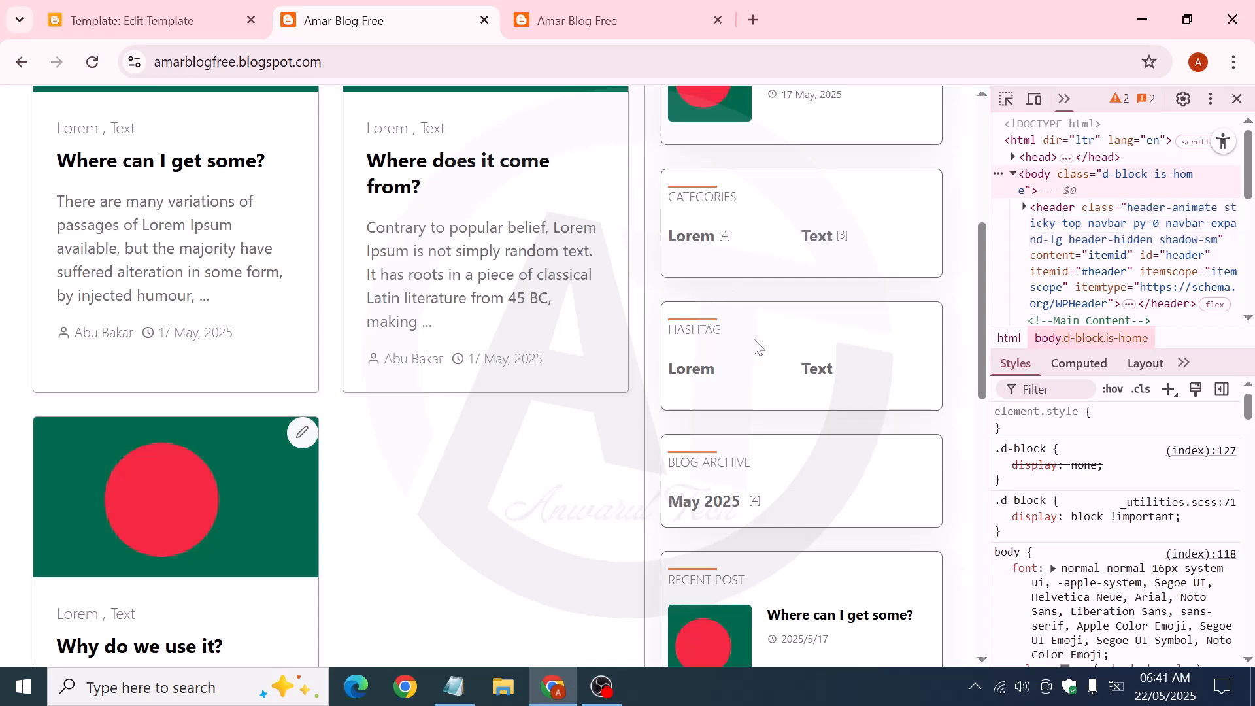
scroll(739, 352, "down", 3)
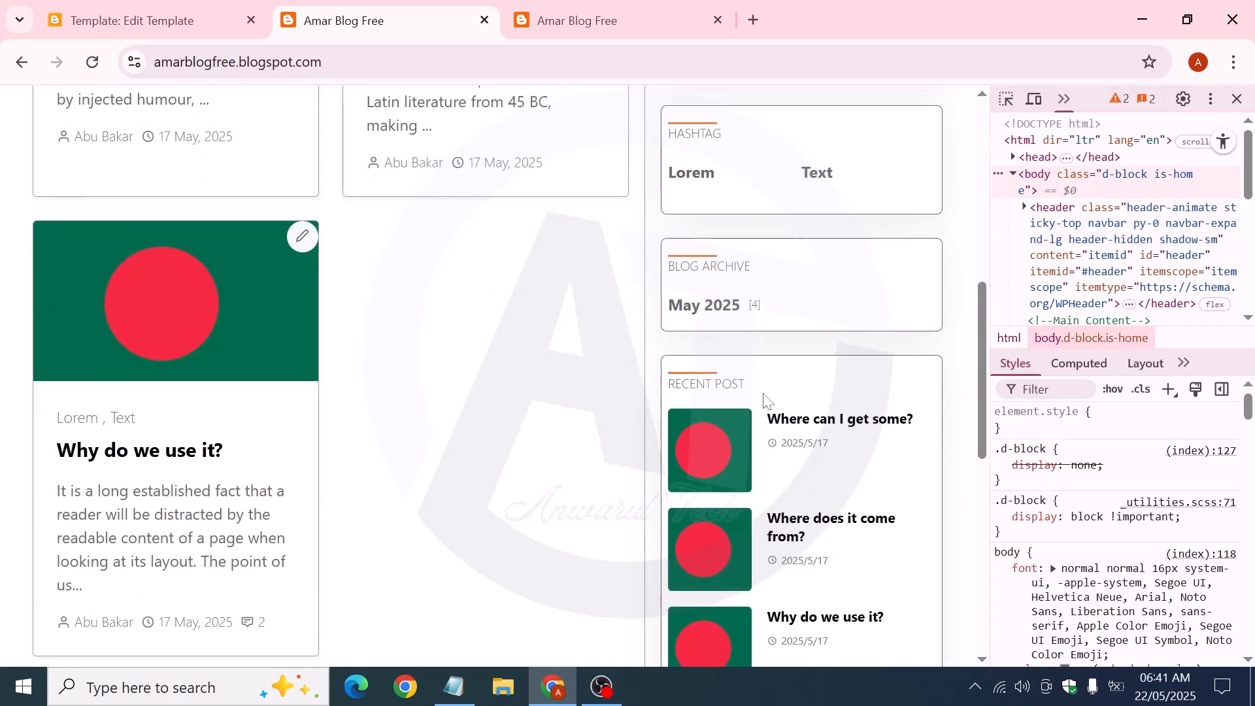
scroll(673, 392, "down", 8)
scroll(683, 412, "down", 2)
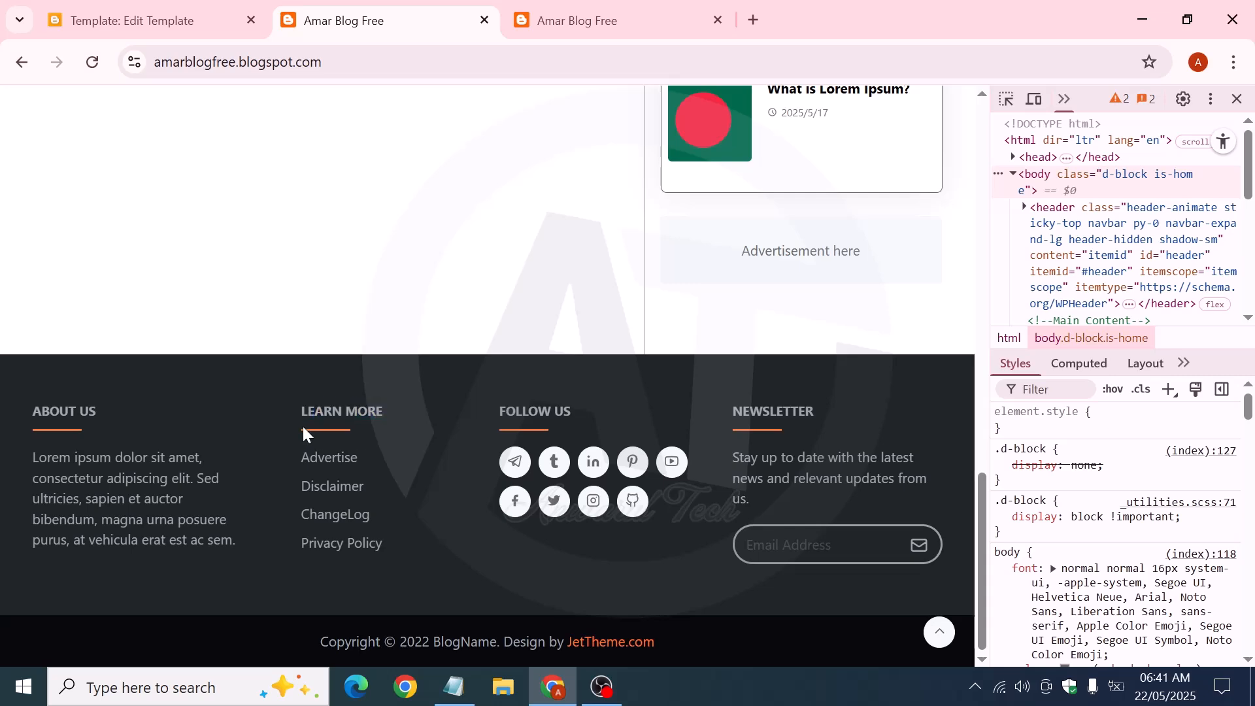
scroll(532, 329, "up", 4)
scroll(532, 330, "up", 5)
Examine the before pseudo-elements in the #main and #sidebar .widget-title selectors of the theme code
left_click(141, 19)
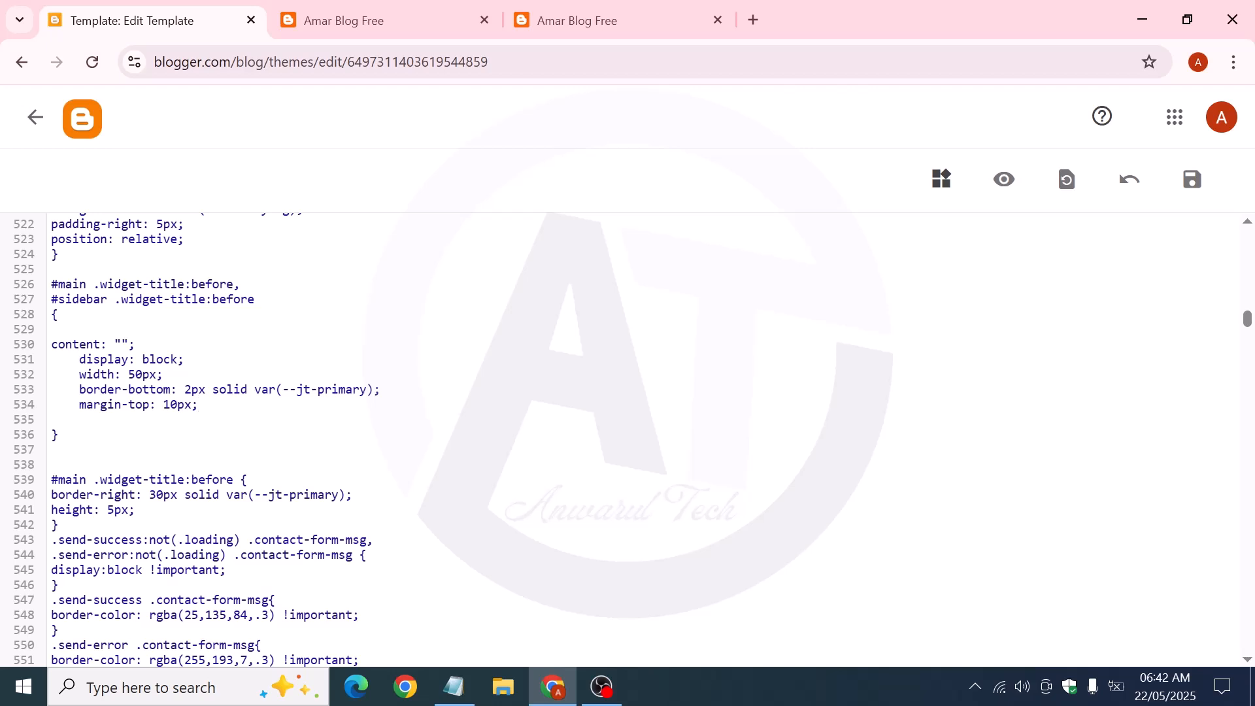
double_click(212, 284)
left_click(60, 314)
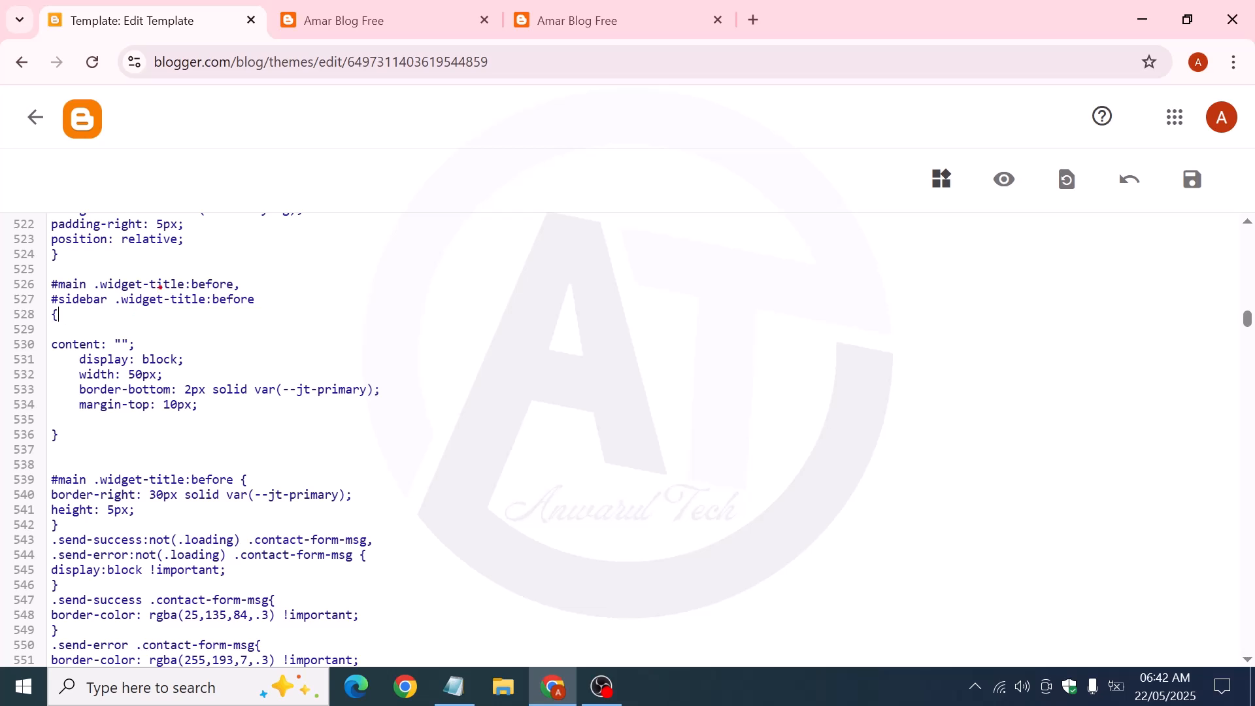
left_click_drag(189, 276, 262, 308)
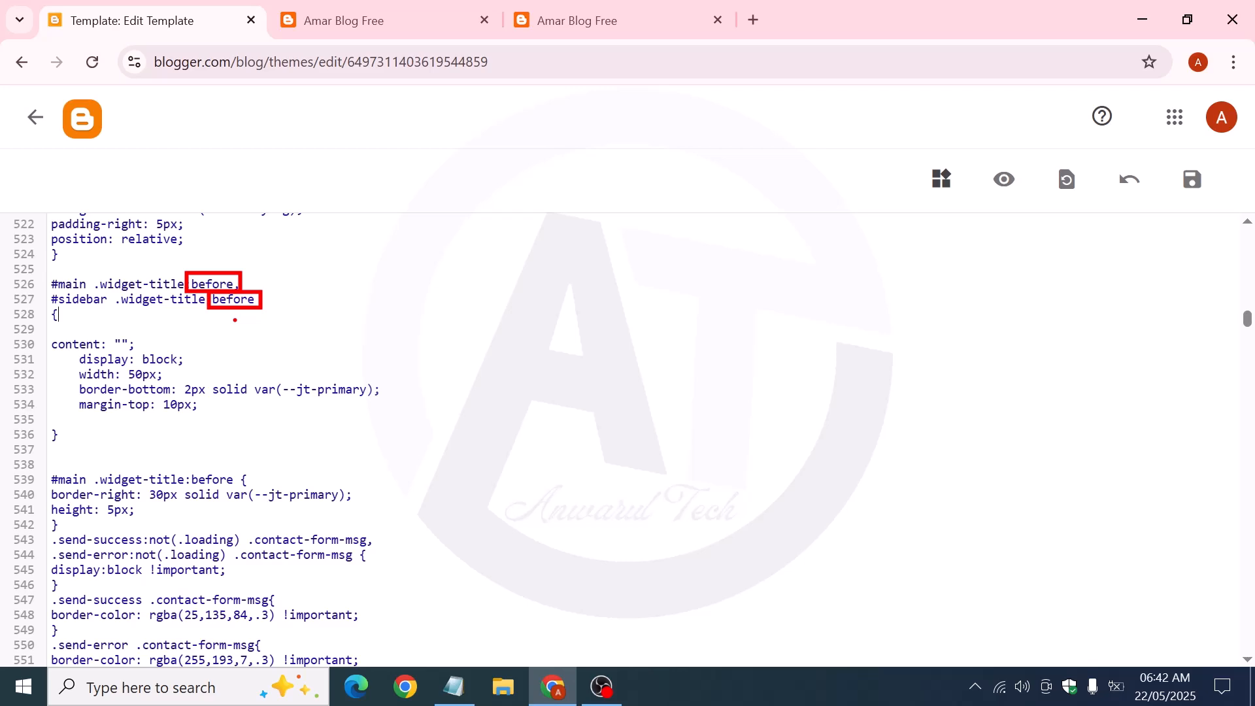
key("Escape")
In the duplicated home page tab, copy the word after from the #footer .widget-title:after selector
left_click(333, 21)
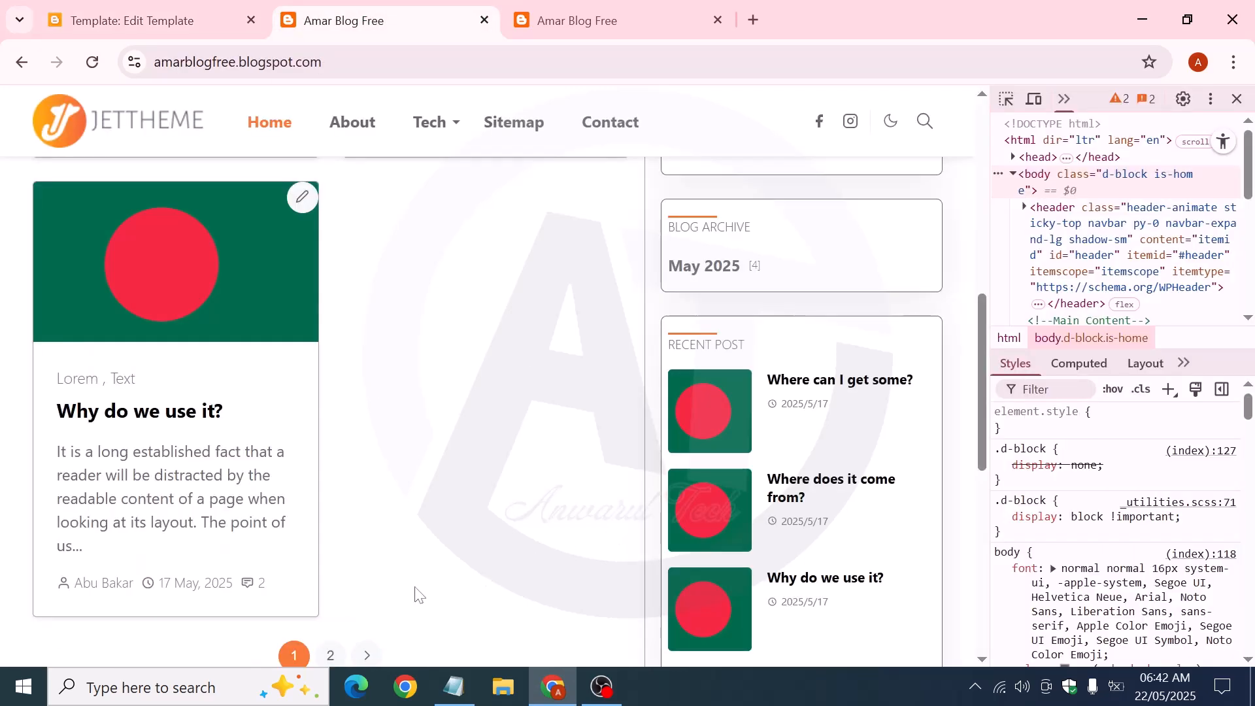
scroll(419, 595, "down", 8)
left_click(595, 18)
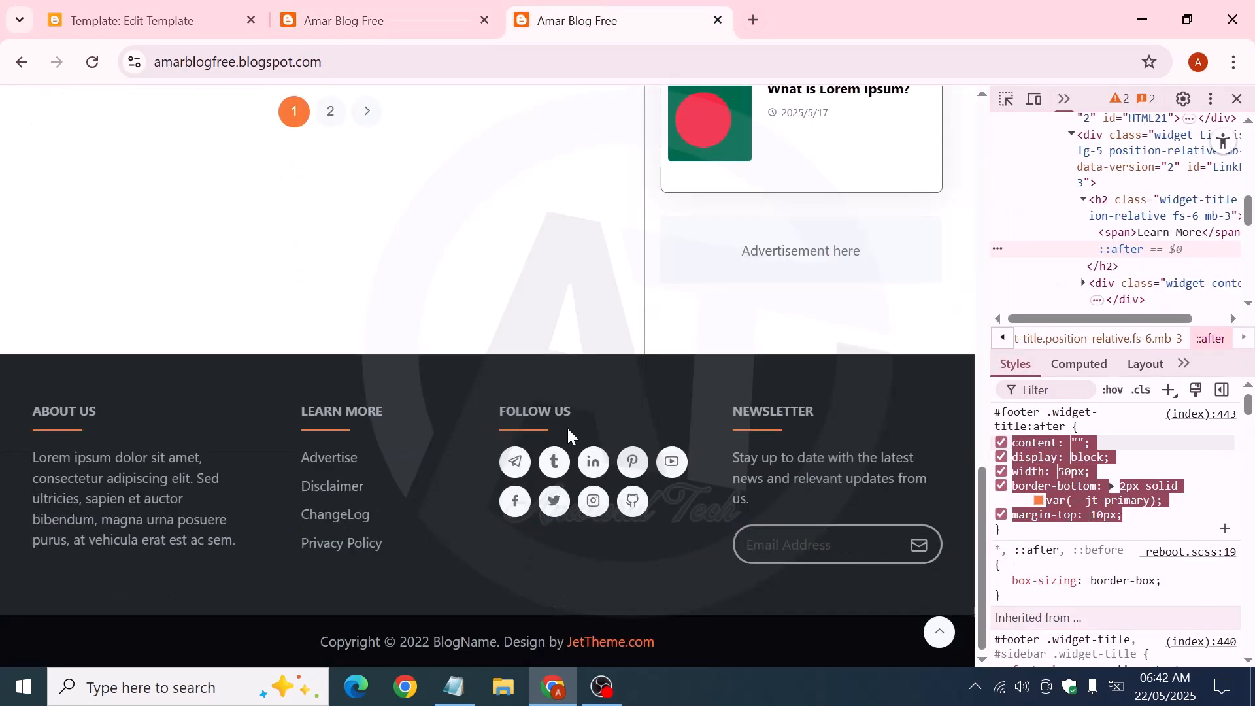
left_click(1045, 419)
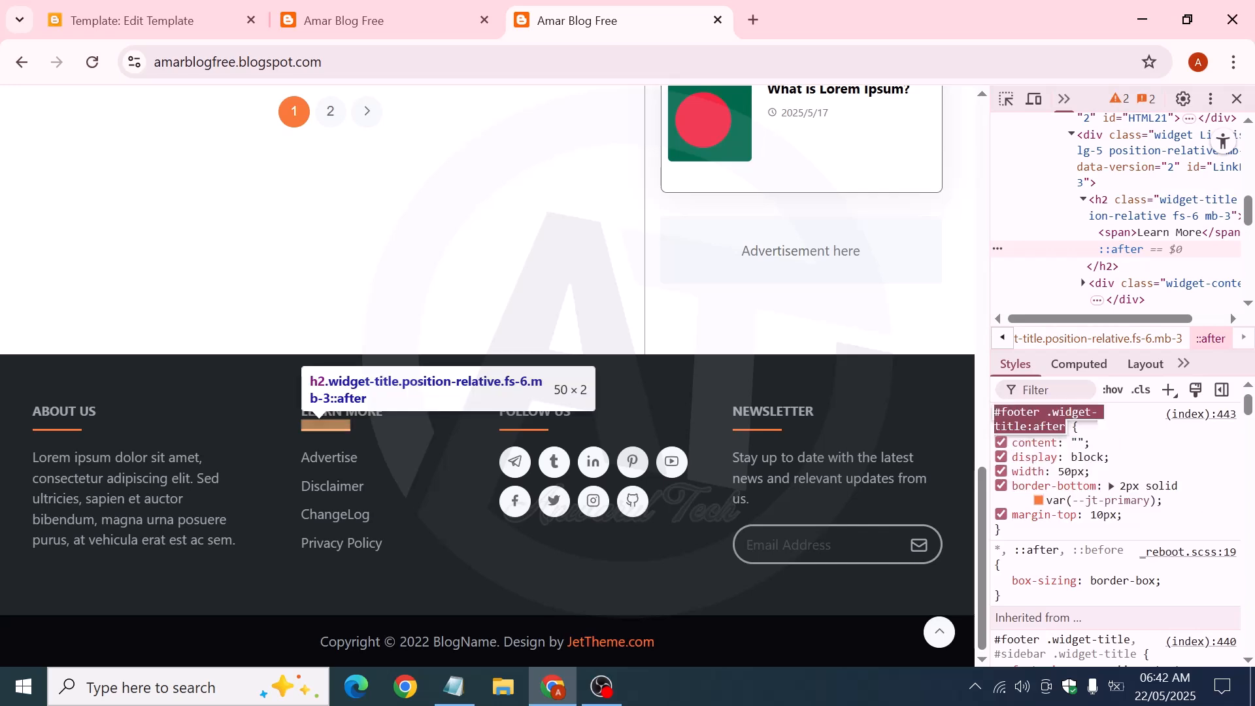
double_click(1048, 426)
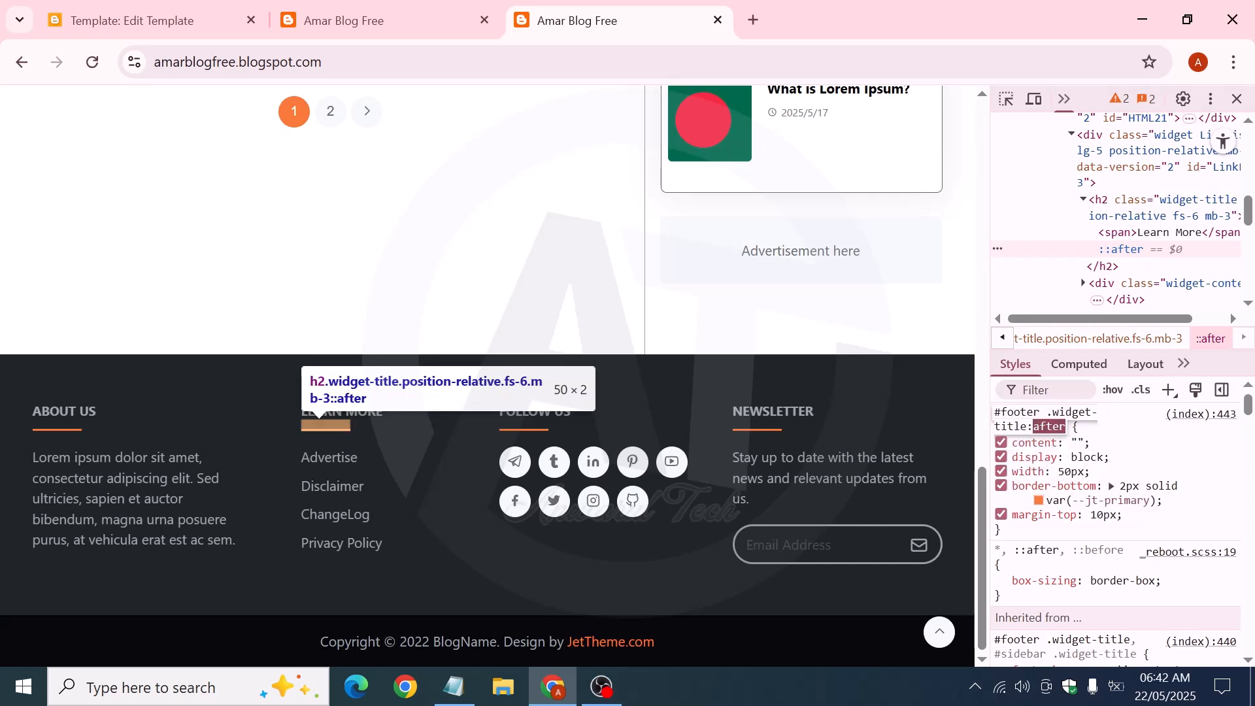
right_click(1048, 426)
left_click(863, 443)
In the theme code, change before to after in the edited rule's #main and #sidebar .widget-title selectors, and save the theme
key("ctrl+1")
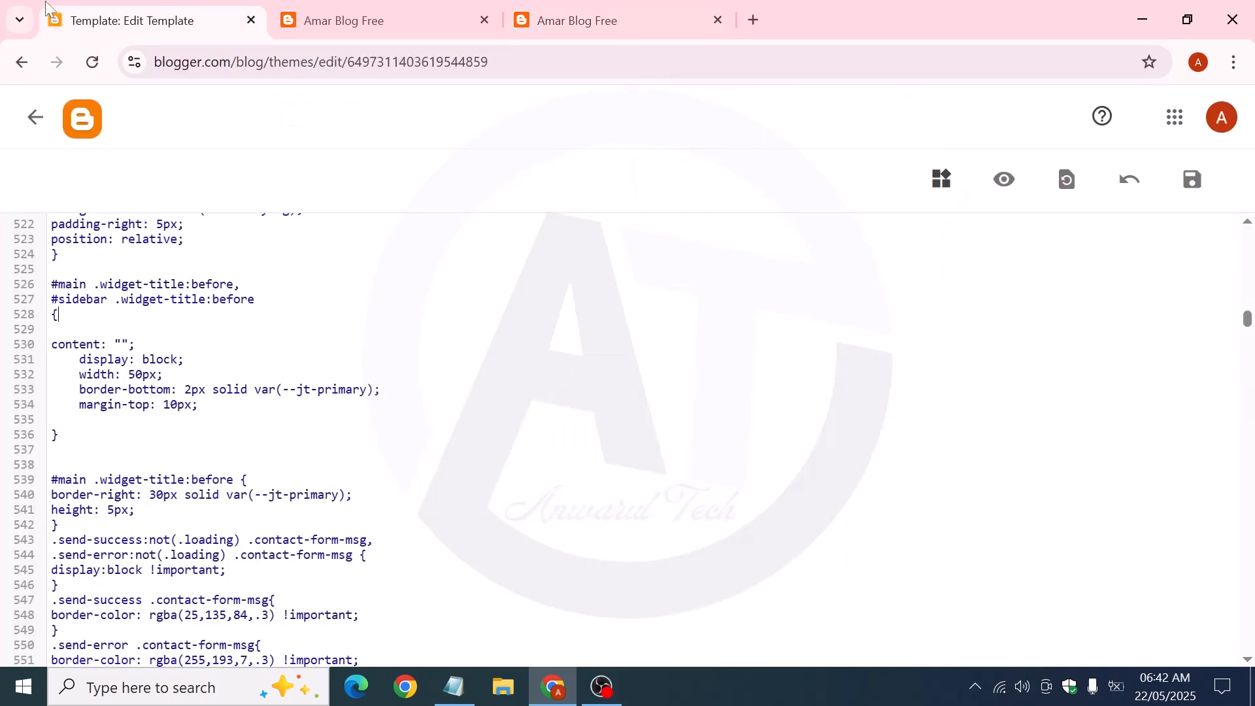
double_click(213, 284)
type("after")
left_click_drag(234, 298, 241, 299)
double_click(236, 298)
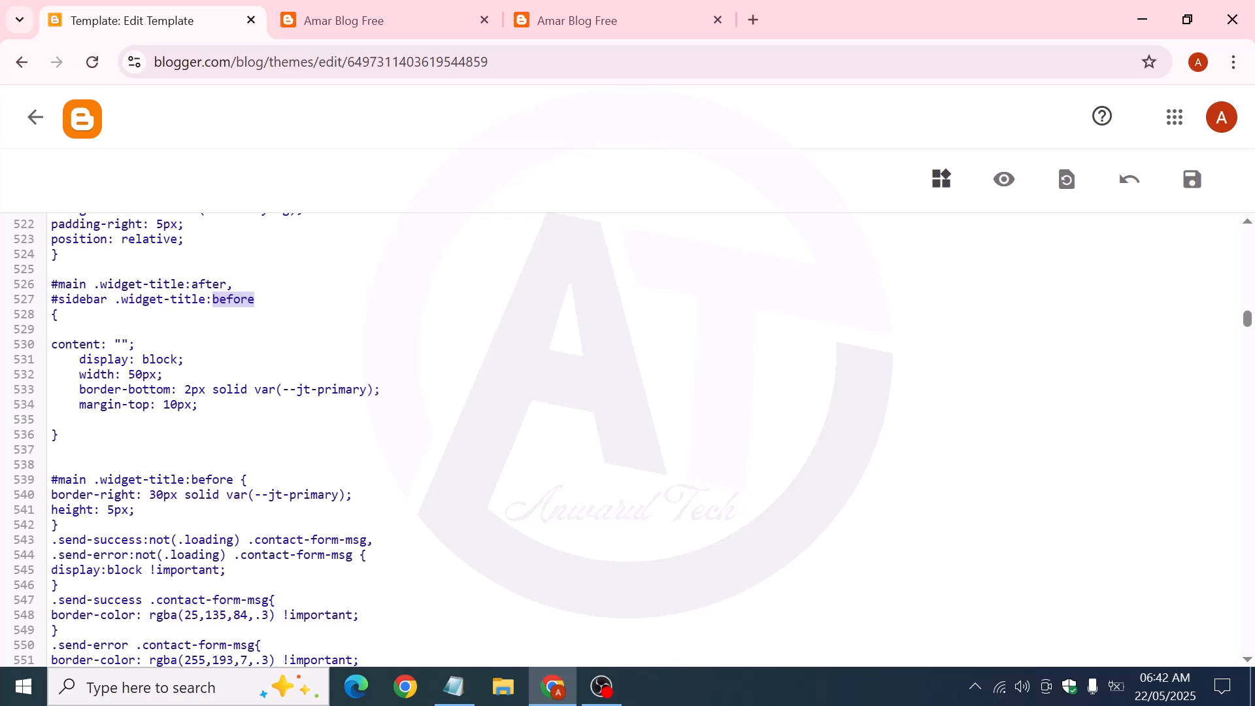
type("after")
left_click(1192, 179)
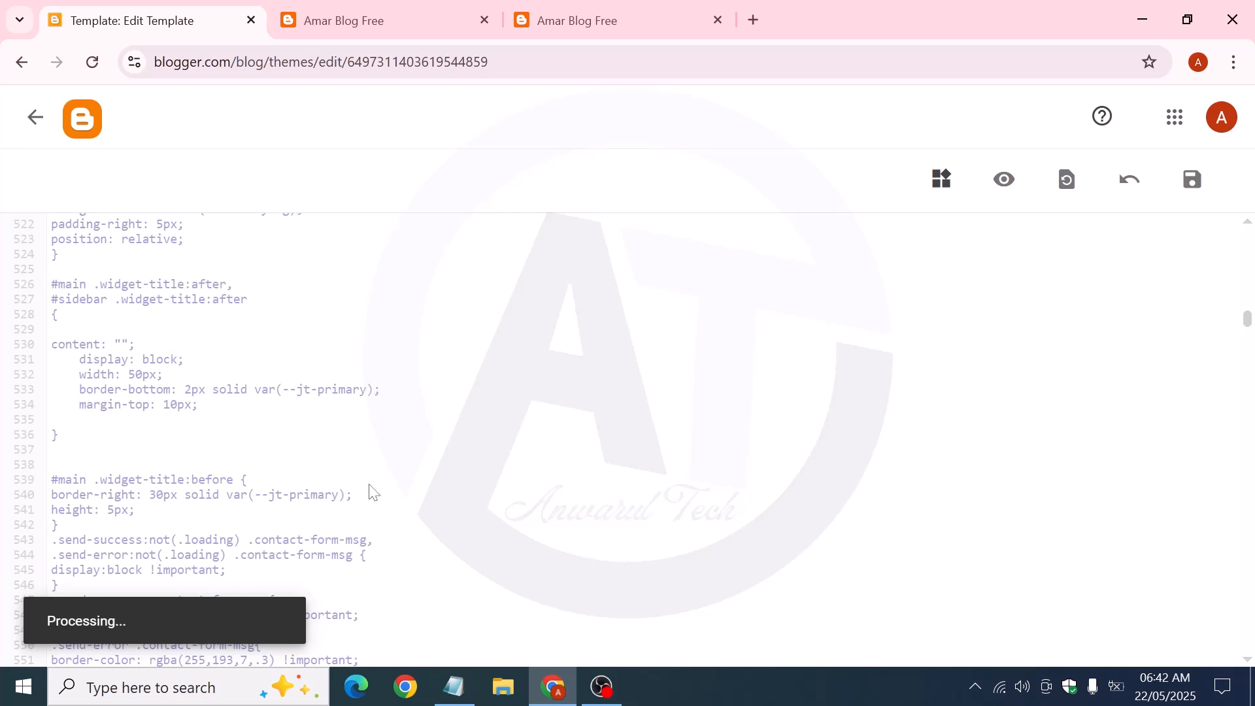
Reload the original home page tab and check the title lines of the main section, sidebar widgets and footer
key("ctrl+Tab")
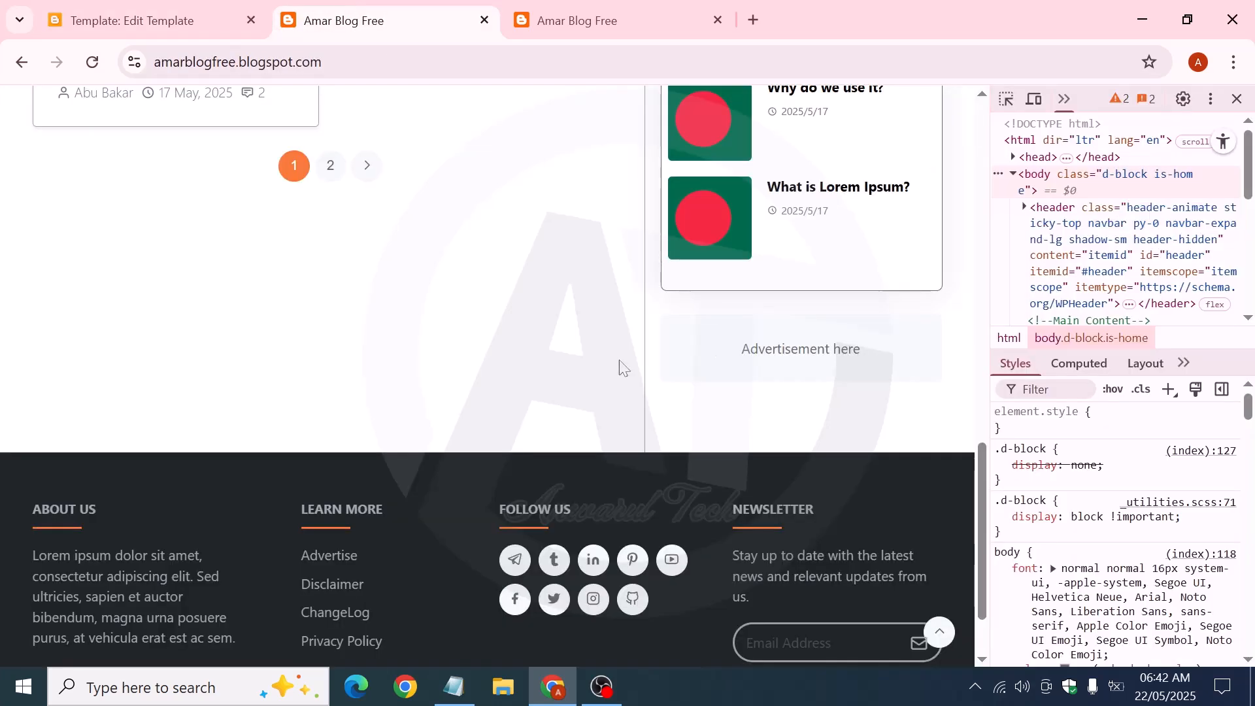
scroll(532, 364, "up", 10)
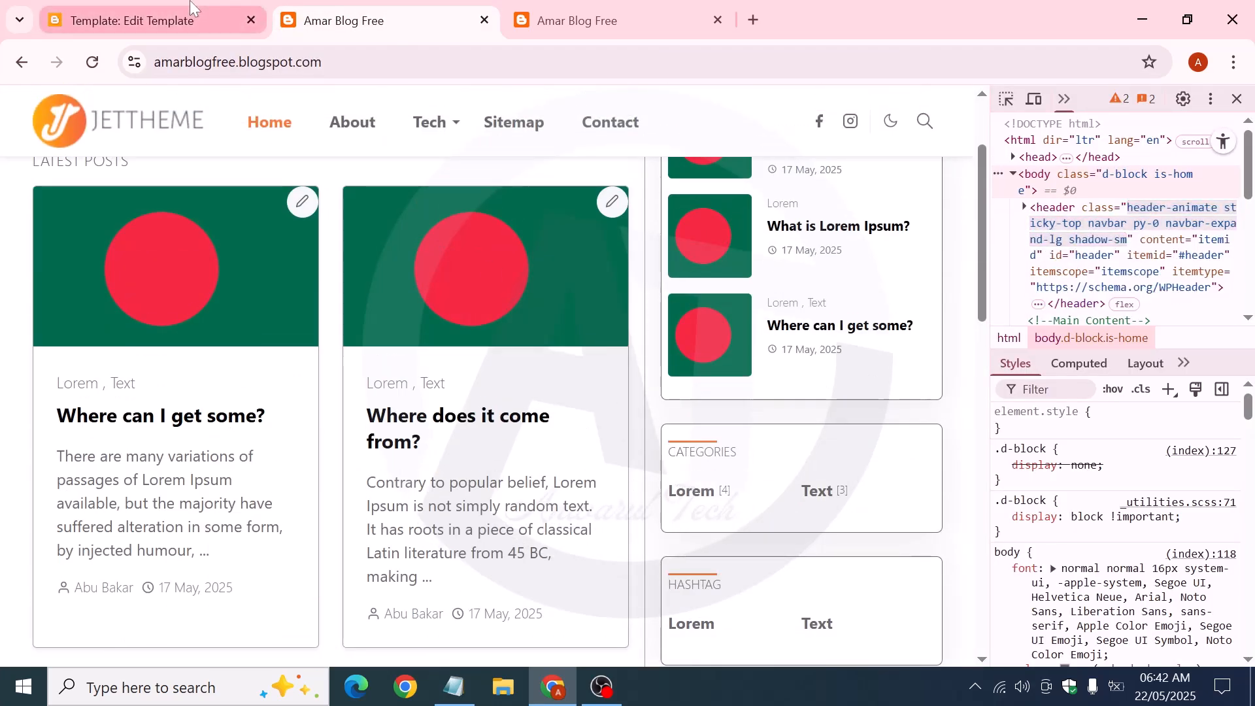
left_click(131, 20)
left_click(451, 20)
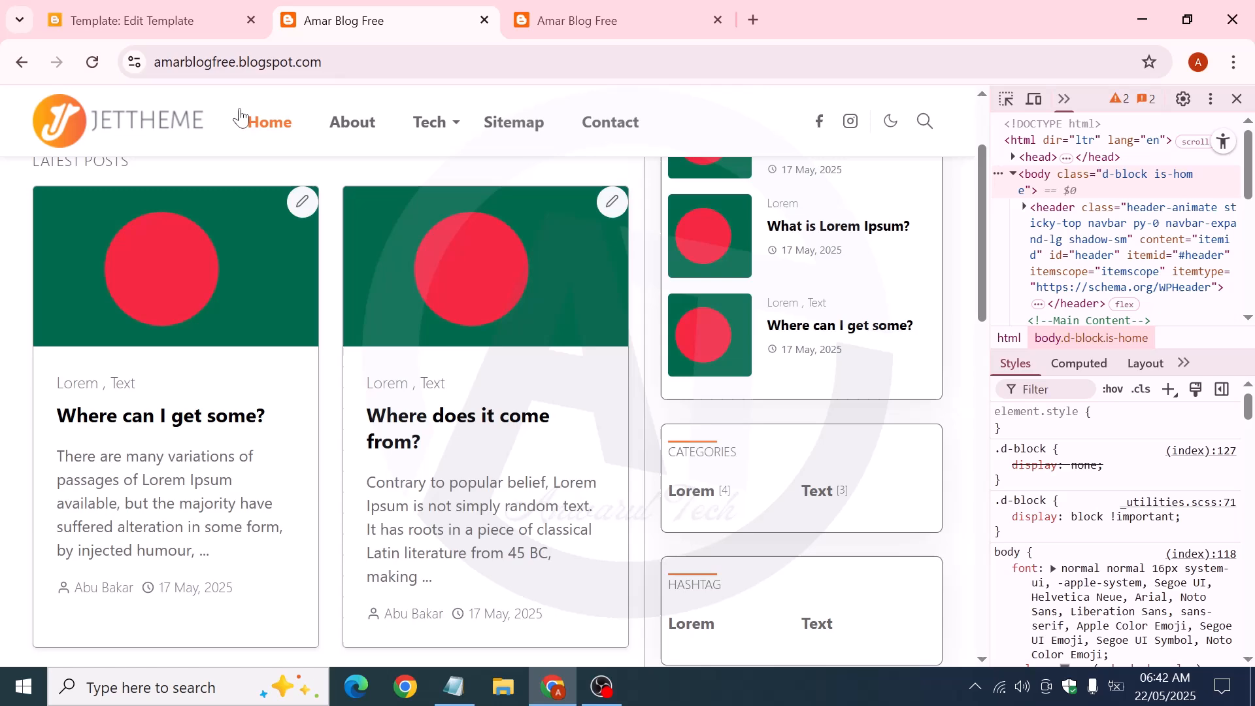
left_click(92, 62)
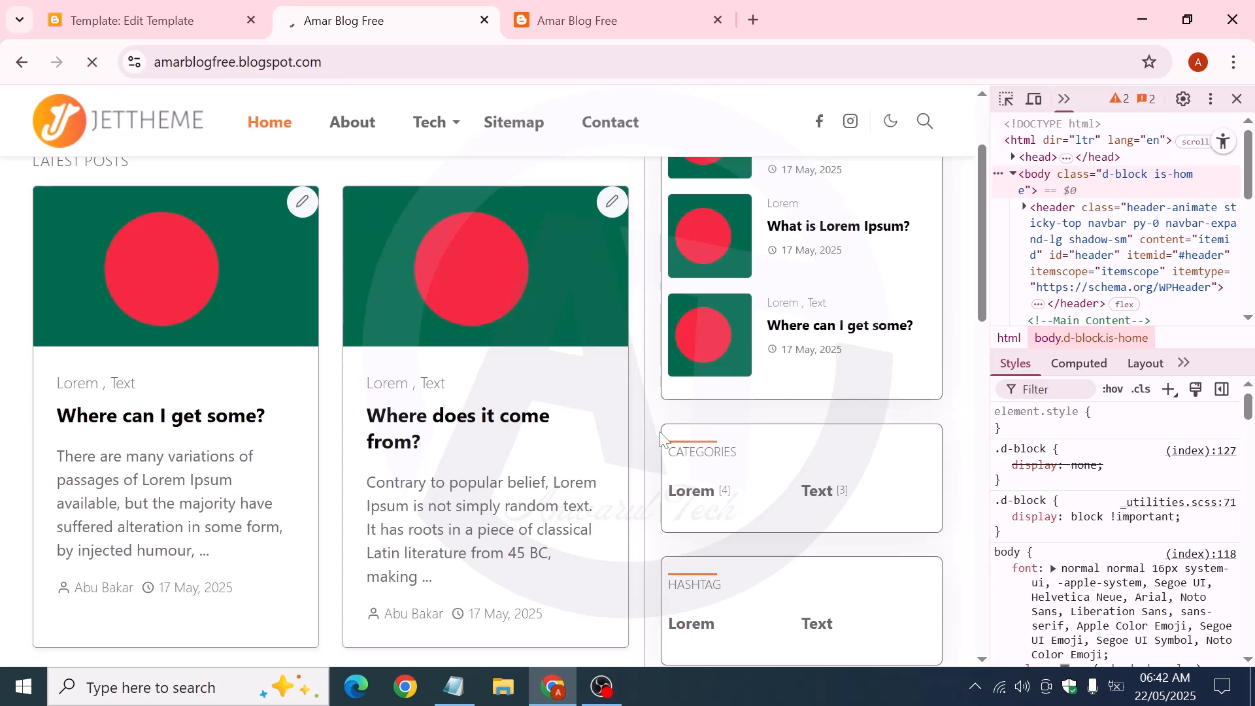
scroll(642, 521, "down", 6)
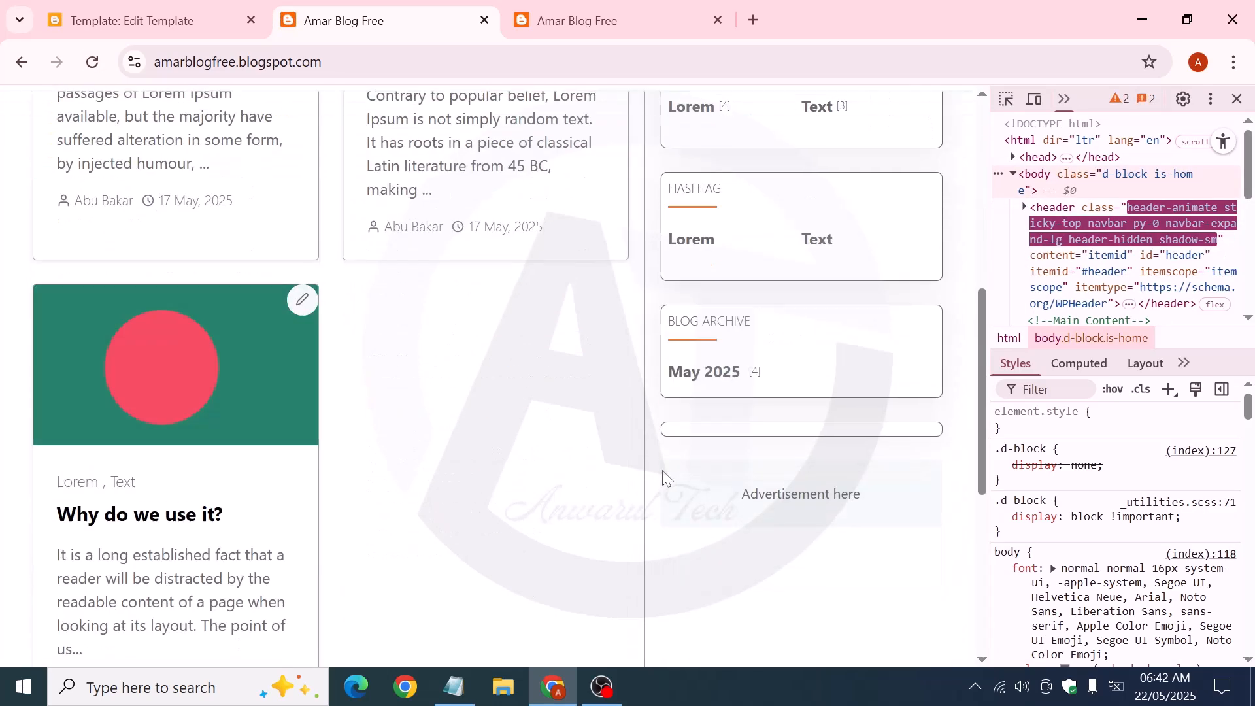
scroll(660, 477, "up", 9)
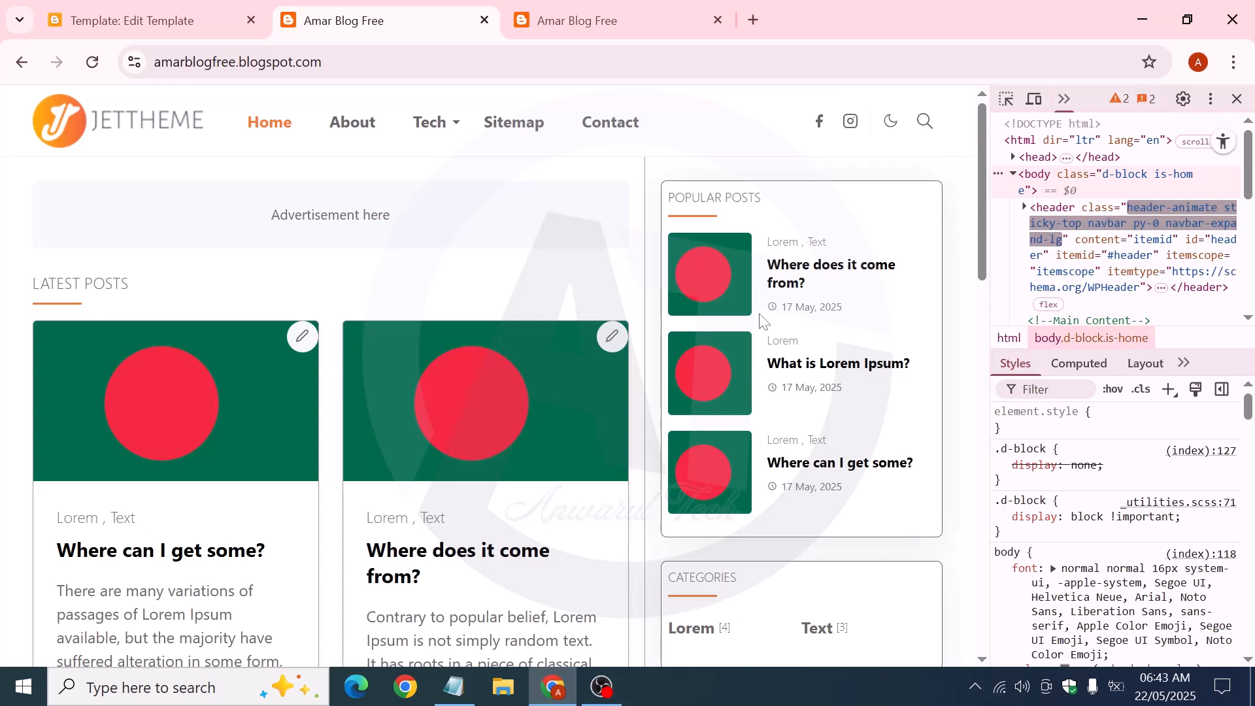
scroll(758, 320, "down", 14)
scroll(689, 403, "down", 6)
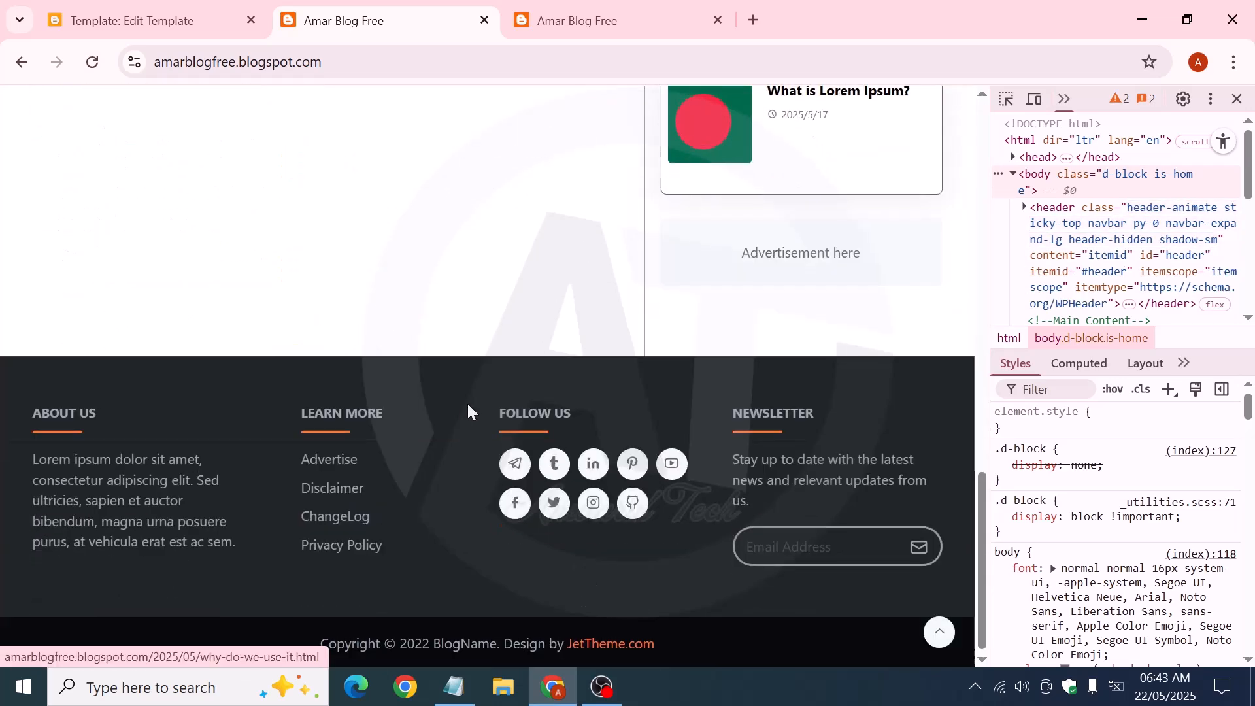
scroll(628, 412, "up", 20)
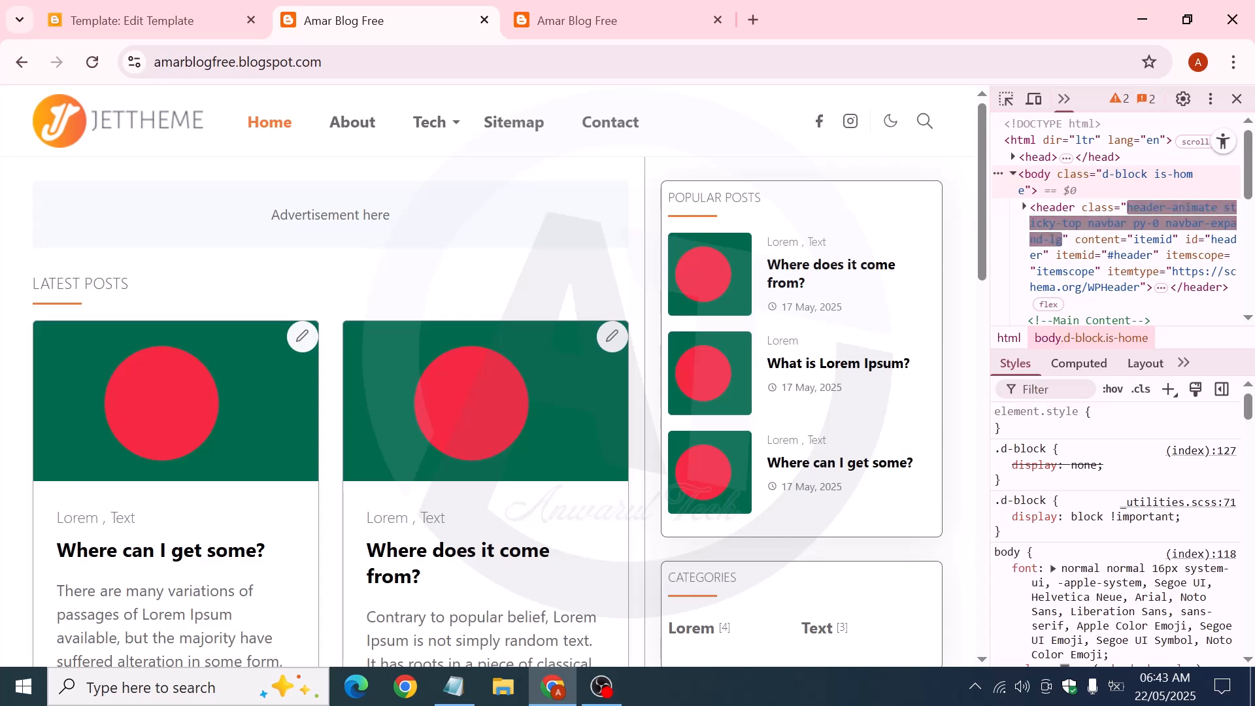
left_click_drag(674, 198, 761, 198)
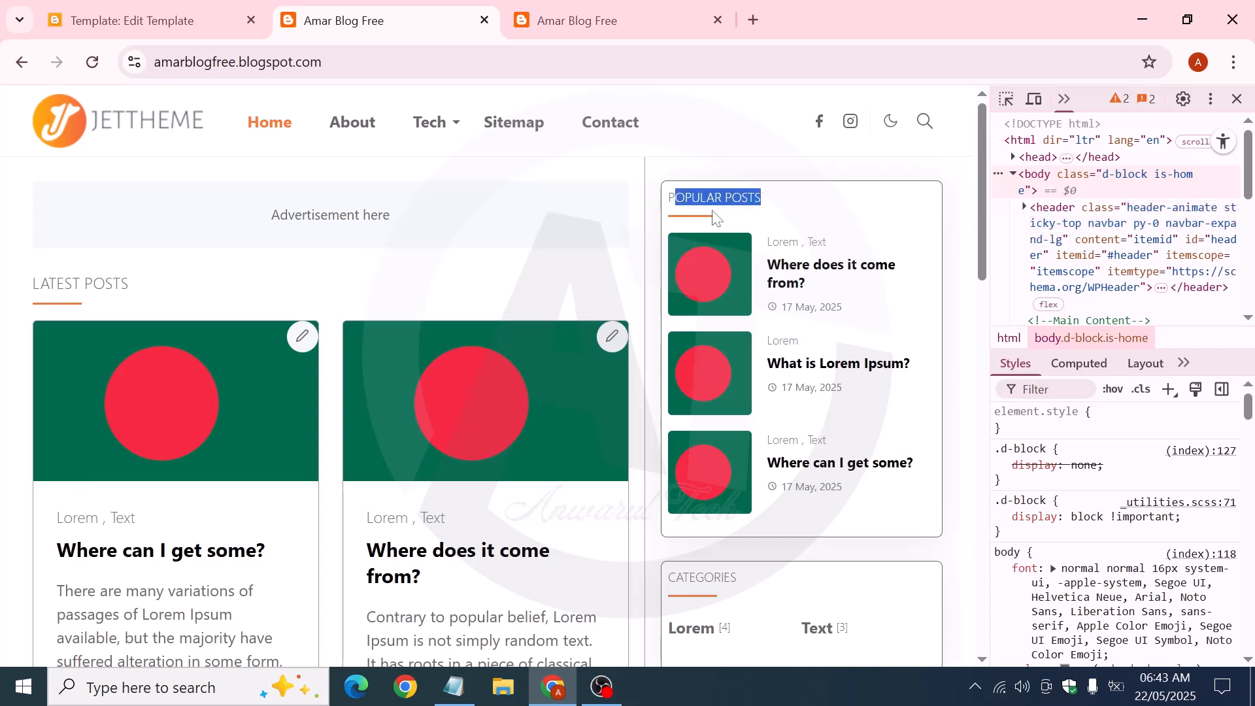
left_click(712, 217)
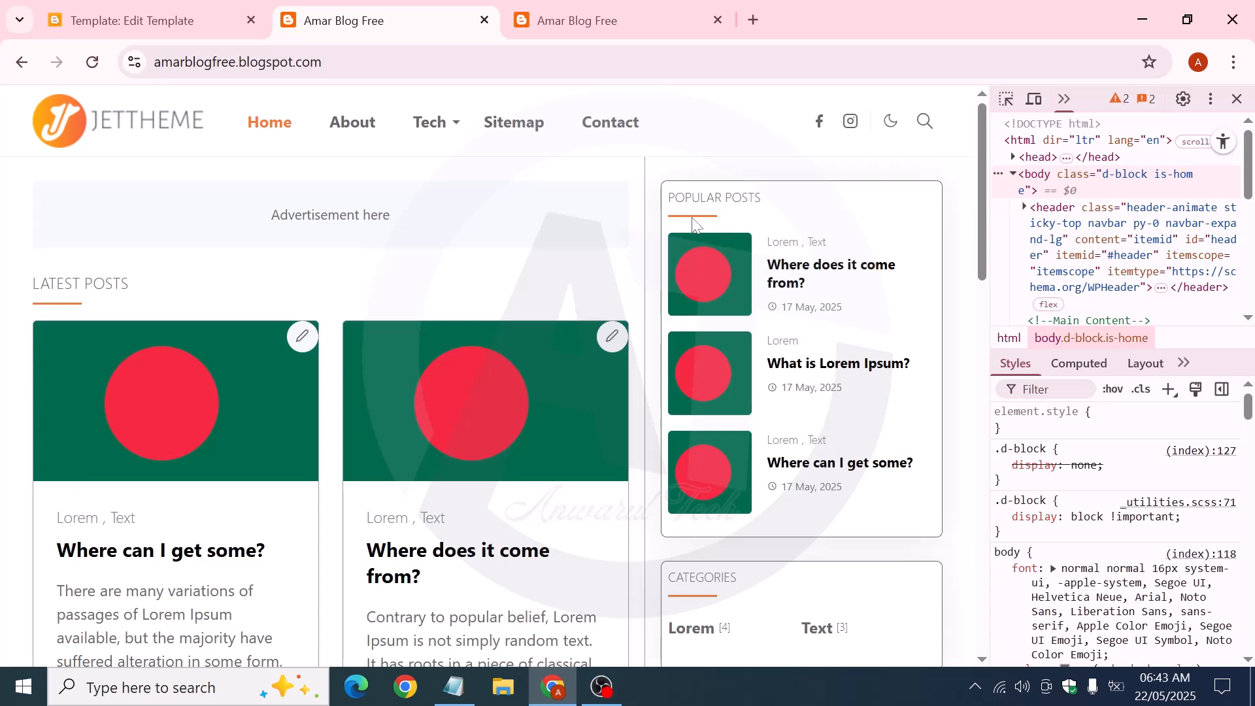
Inspect the Popular Posts widget title and select its ::after pseudo-element to view its style rule
right_click(714, 226)
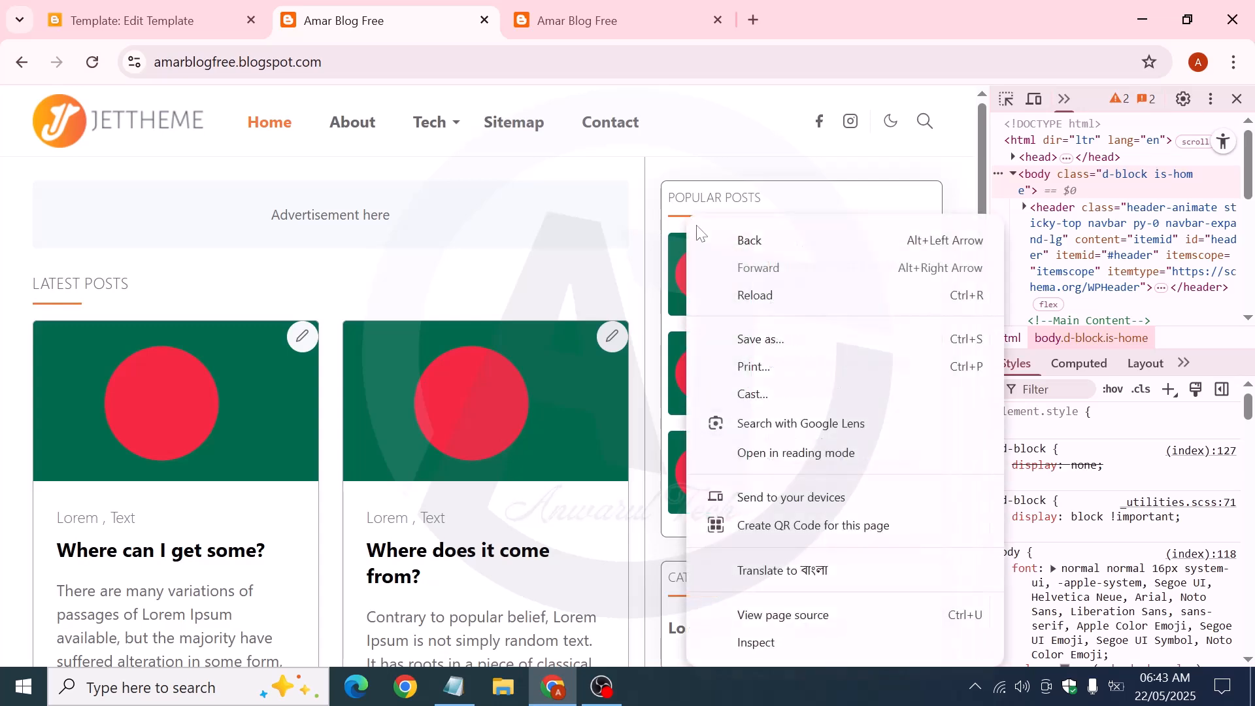
left_click(755, 641)
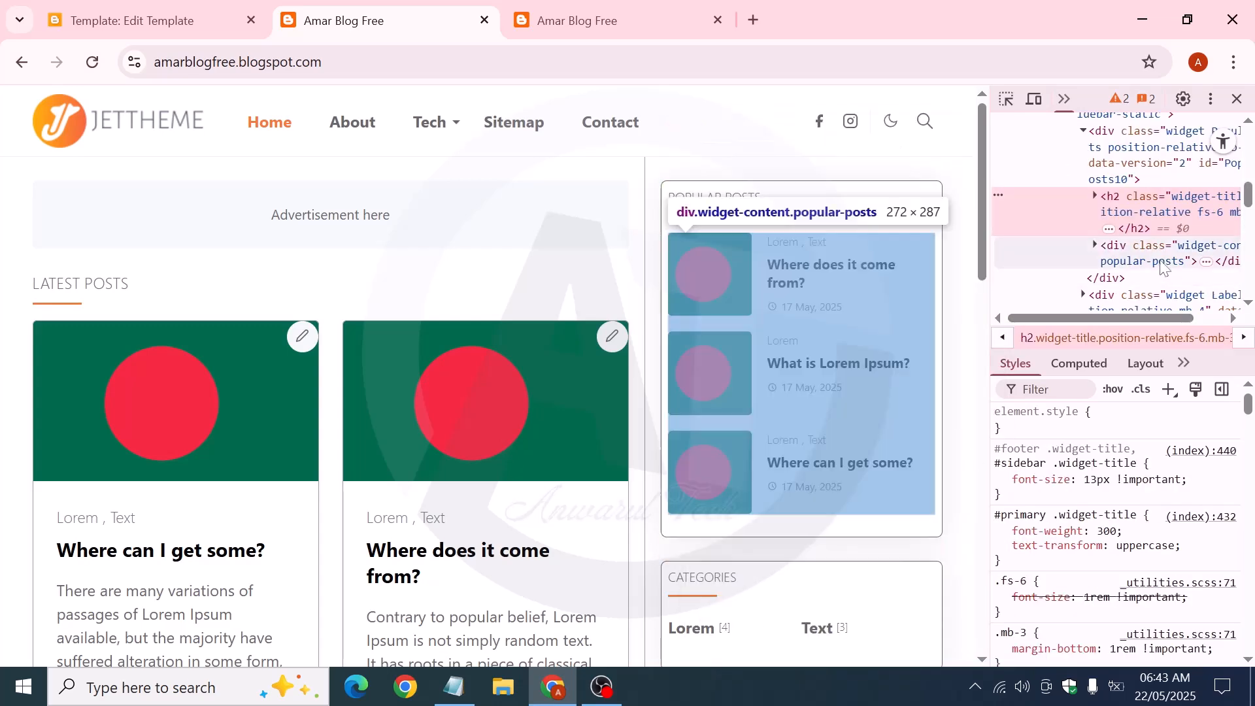
left_click(1128, 262)
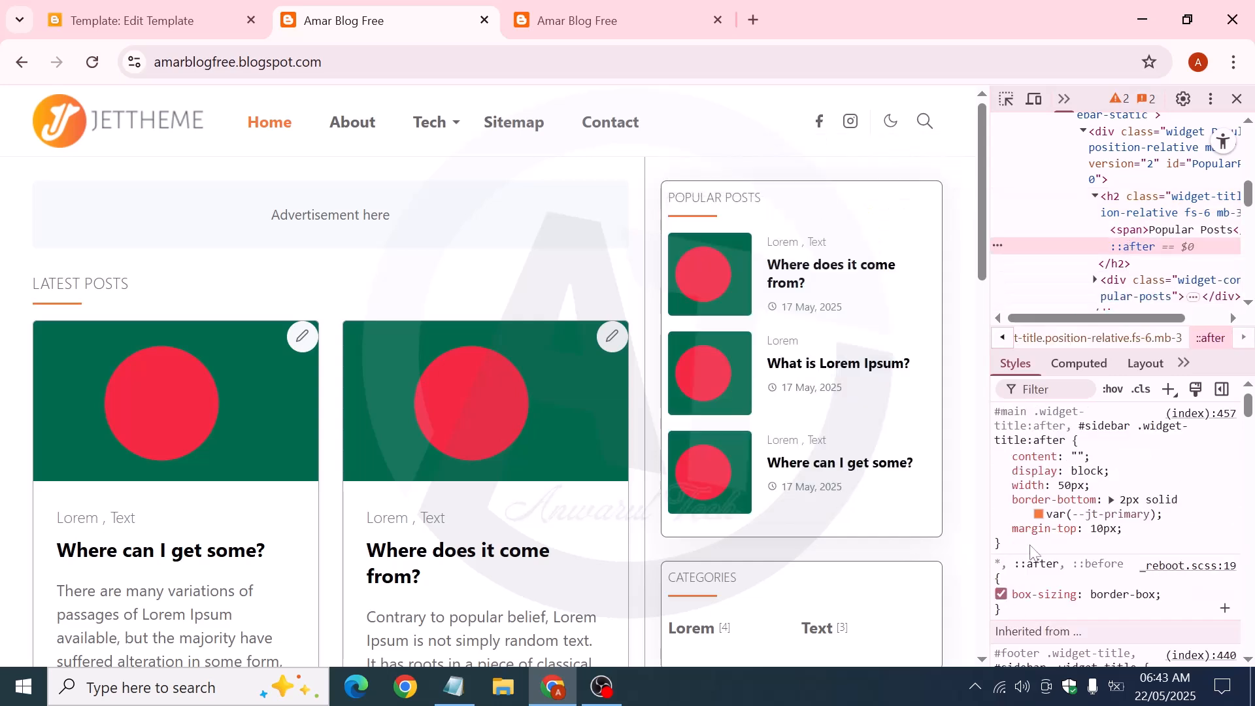
Toggle the width declaration of the .widget-title:after rule off and on to compare the title line lengths, leaving it enabled
left_click(1000, 485)
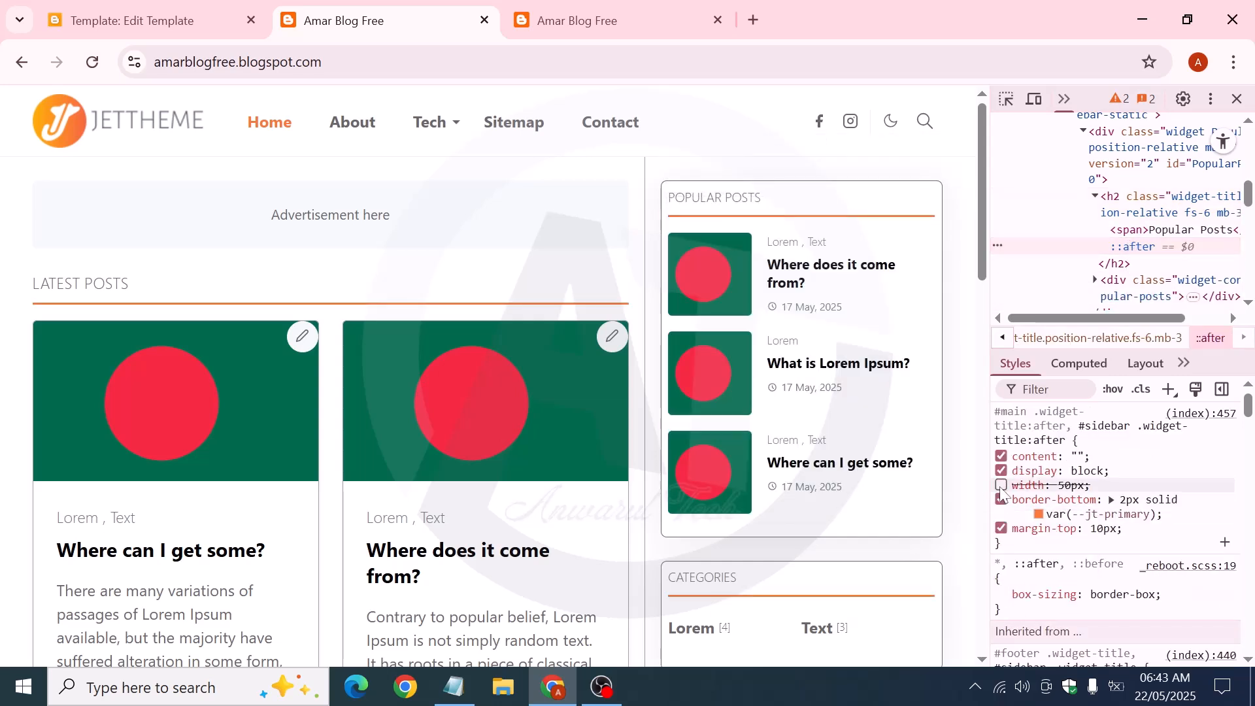
left_click(1000, 485)
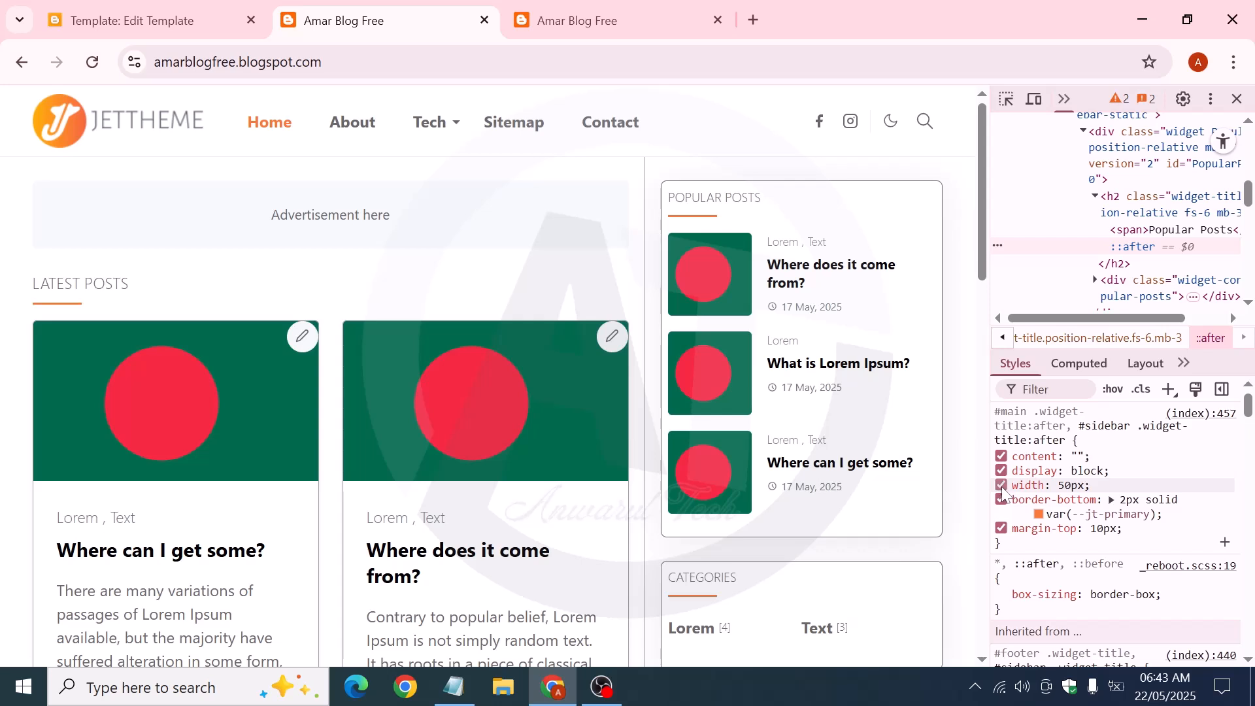
left_click(1000, 485)
left_click(1001, 485)
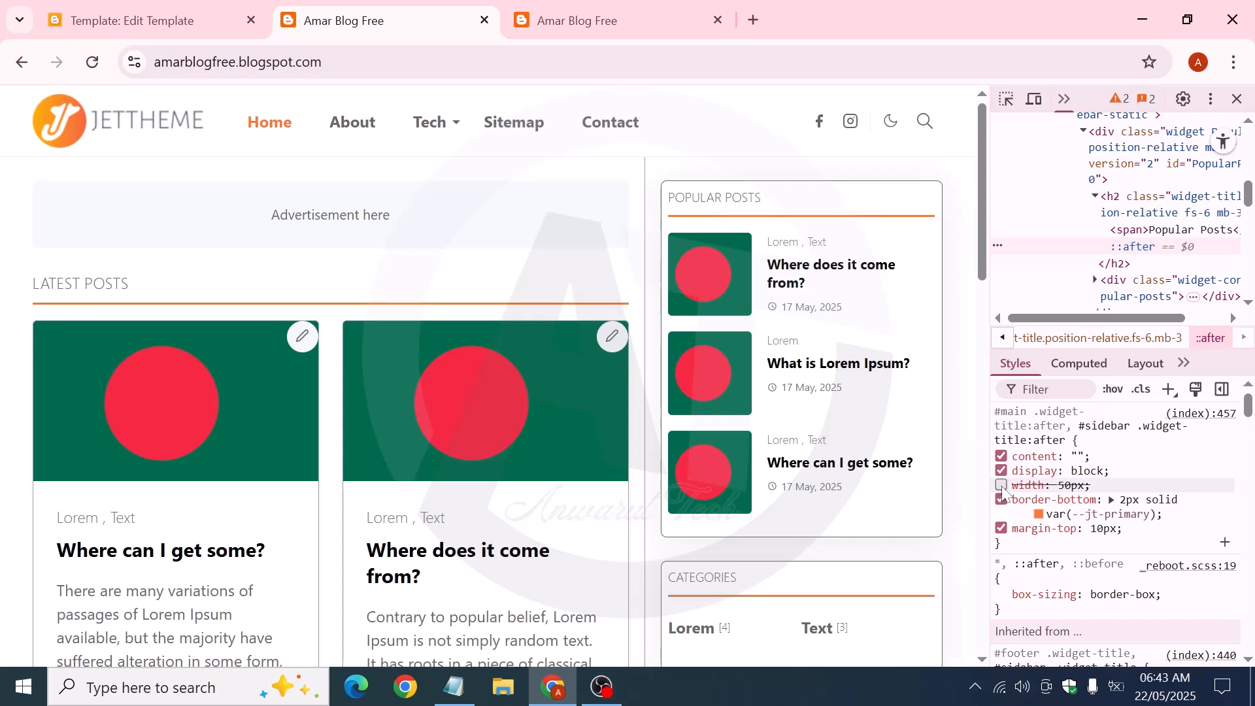
left_click(1001, 485)
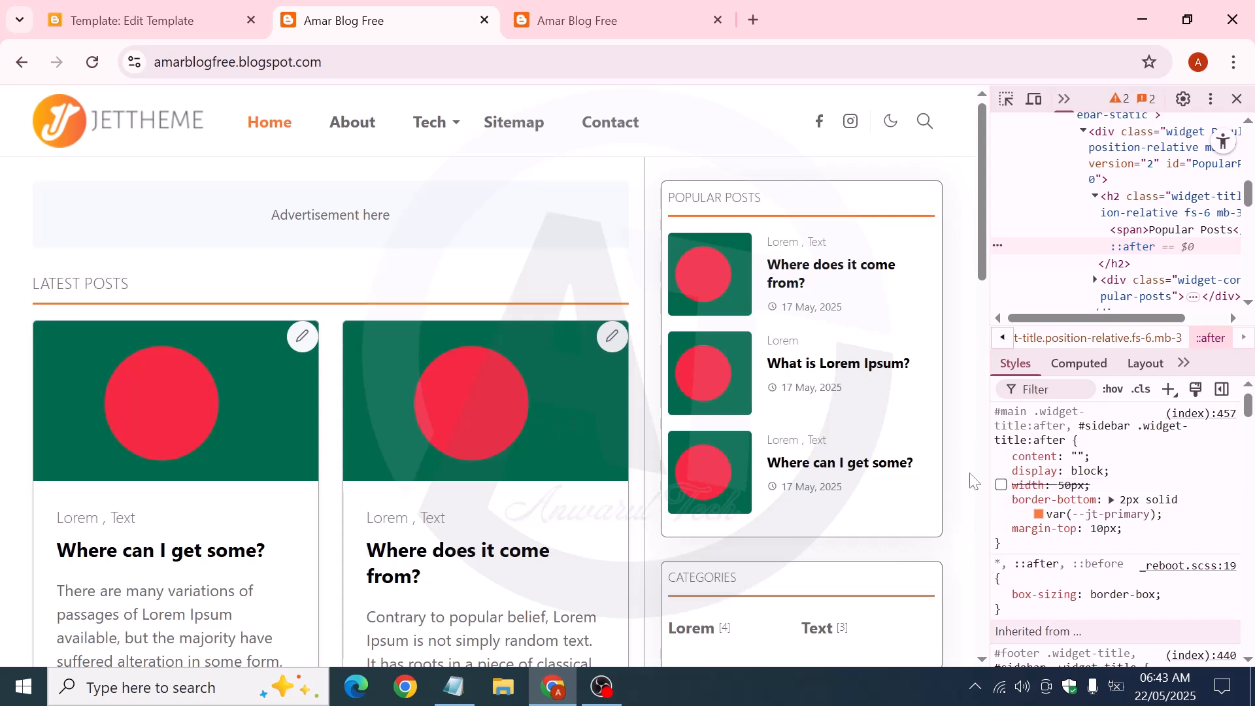
left_click(1000, 485)
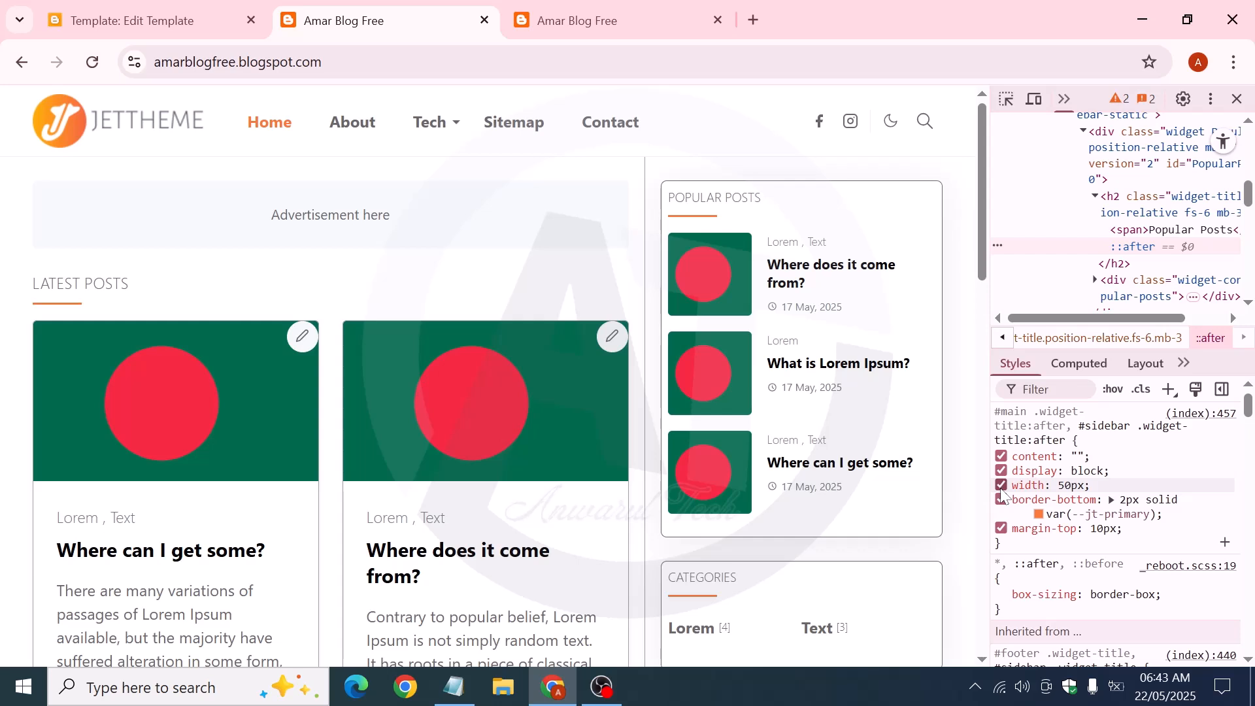
Set the width in the inspected .widget-title:after rule to 90%
left_click(1071, 485)
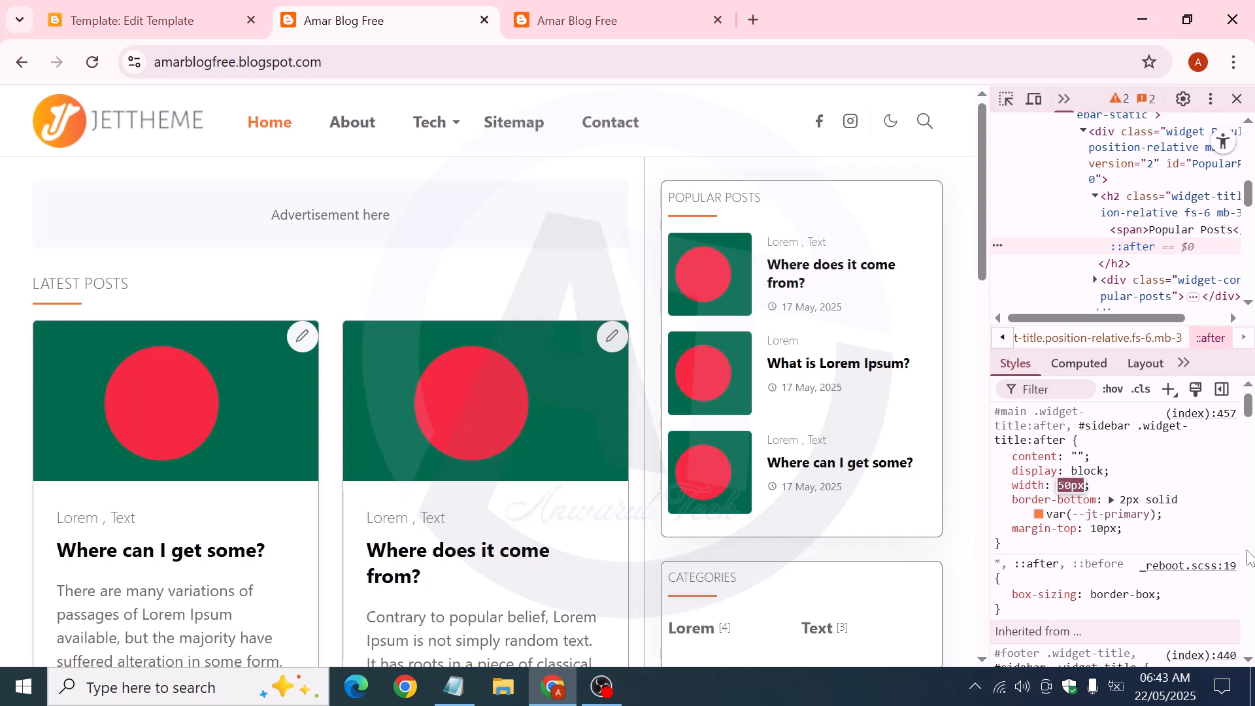
type("90")
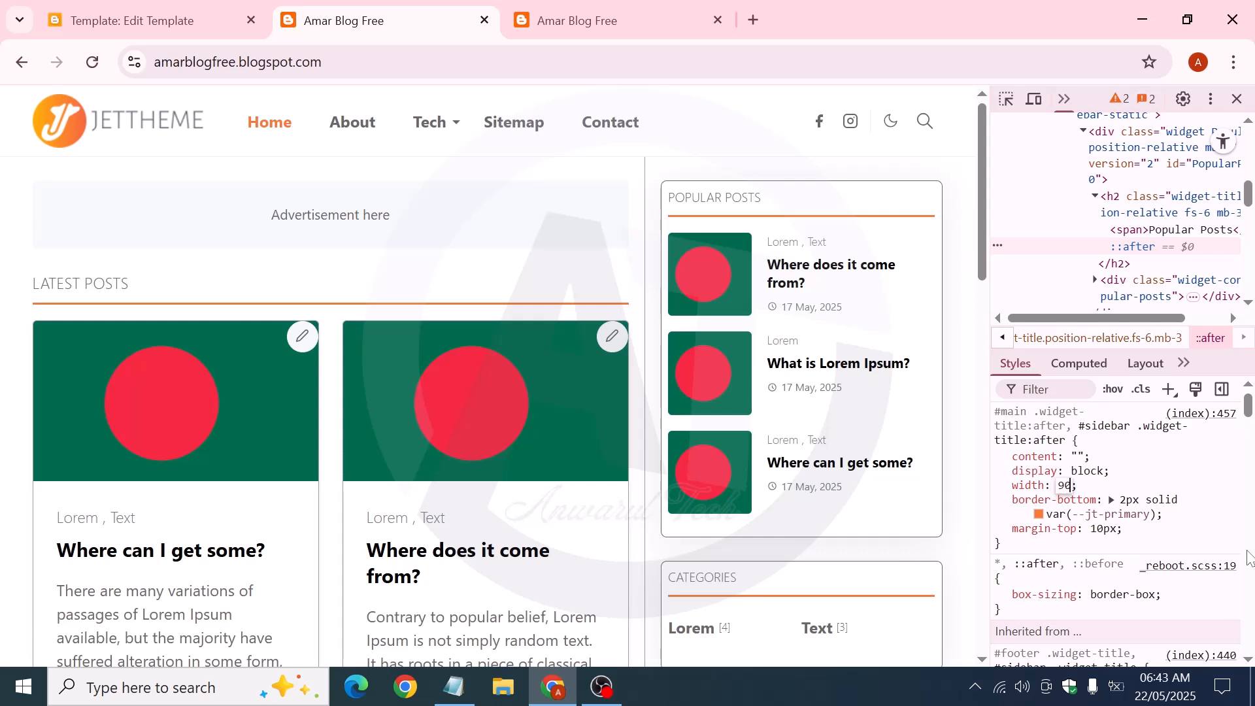
type("%")
left_click(1113, 489)
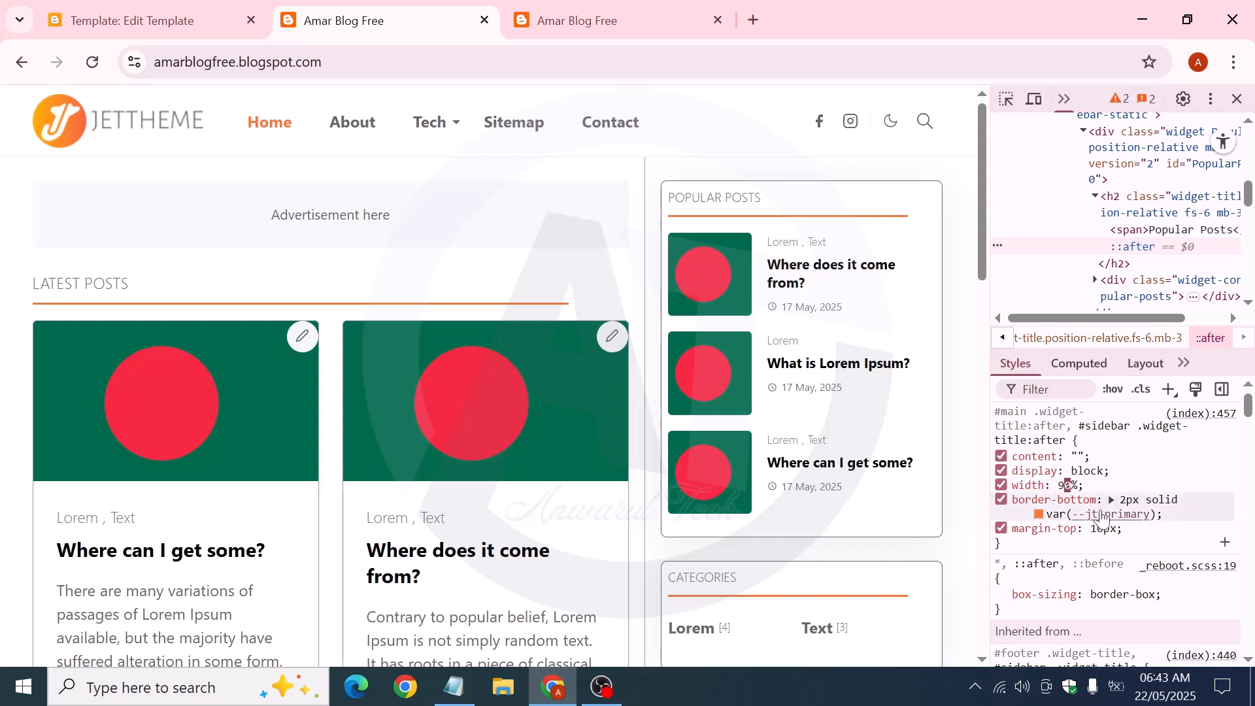
Step the width of the inspected .widget-title:after rule down below 40% and back up to 85% to preview different line lengths
mouse_move(1102, 516)
left_click(1068, 485)
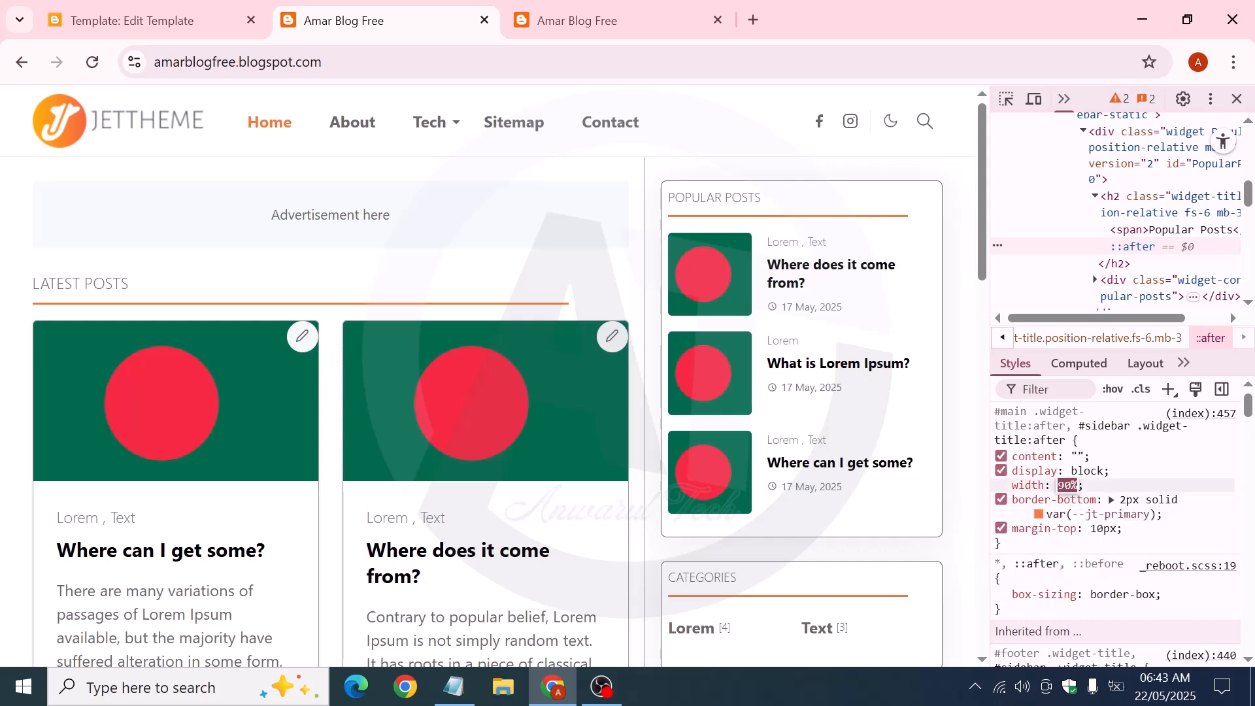
key("Down")
key("Down")
key("Down")
key("Down")
key("Down")
key("Down")
key("Down")
key("Down")
key("Down")
key("Down")
key("Down")
key("Down")
key("Down")
key("Down")
key("Down")
key("Down")
key("Down")
key("Down")
key("Down")
key("Down")
key("Down")
key("Down")
key("Down")
key("Down")
key("Down")
key("Down")
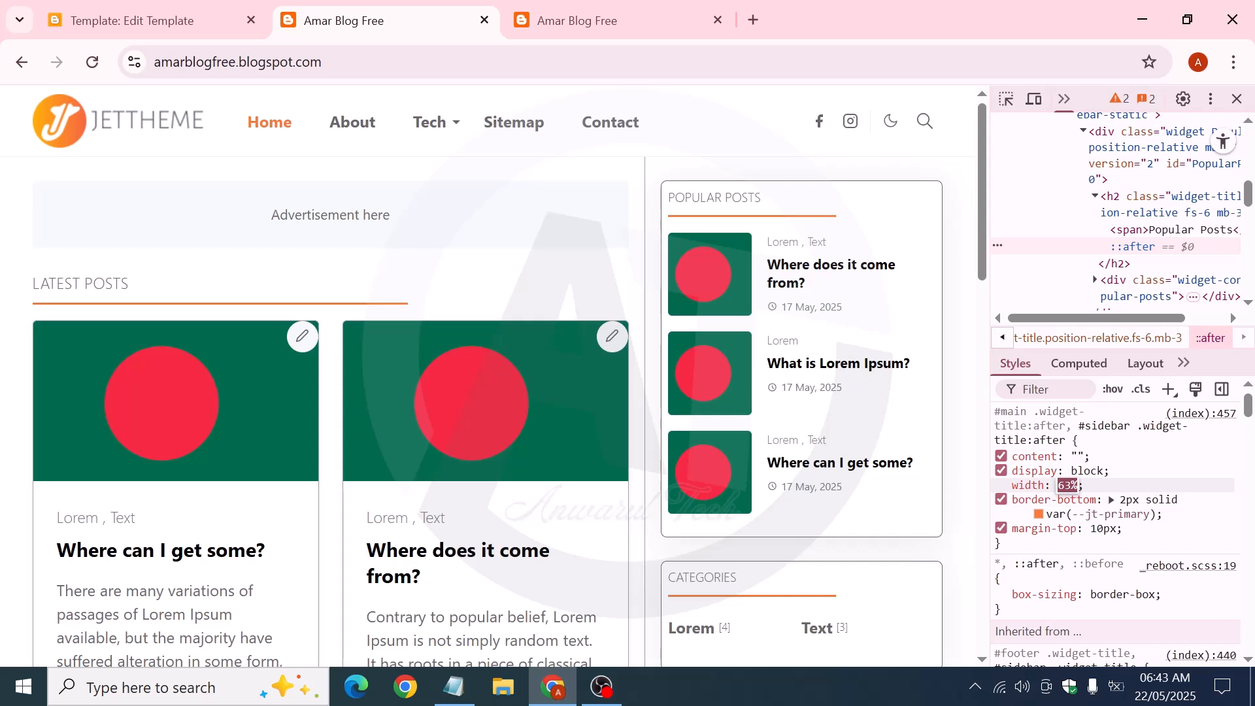
key("Up")
key("Down")
key("Down")
key("Down")
key("Down")
key("Down")
key("Down")
key("Down")
key("Down")
key("Down")
key("Down")
key("Down")
key("Down")
key("Down")
key("Down")
key("Down")
key("Down")
key("Down")
key("Down")
key("Down")
key("Down")
key("Up")
key("Up")
key("Up")
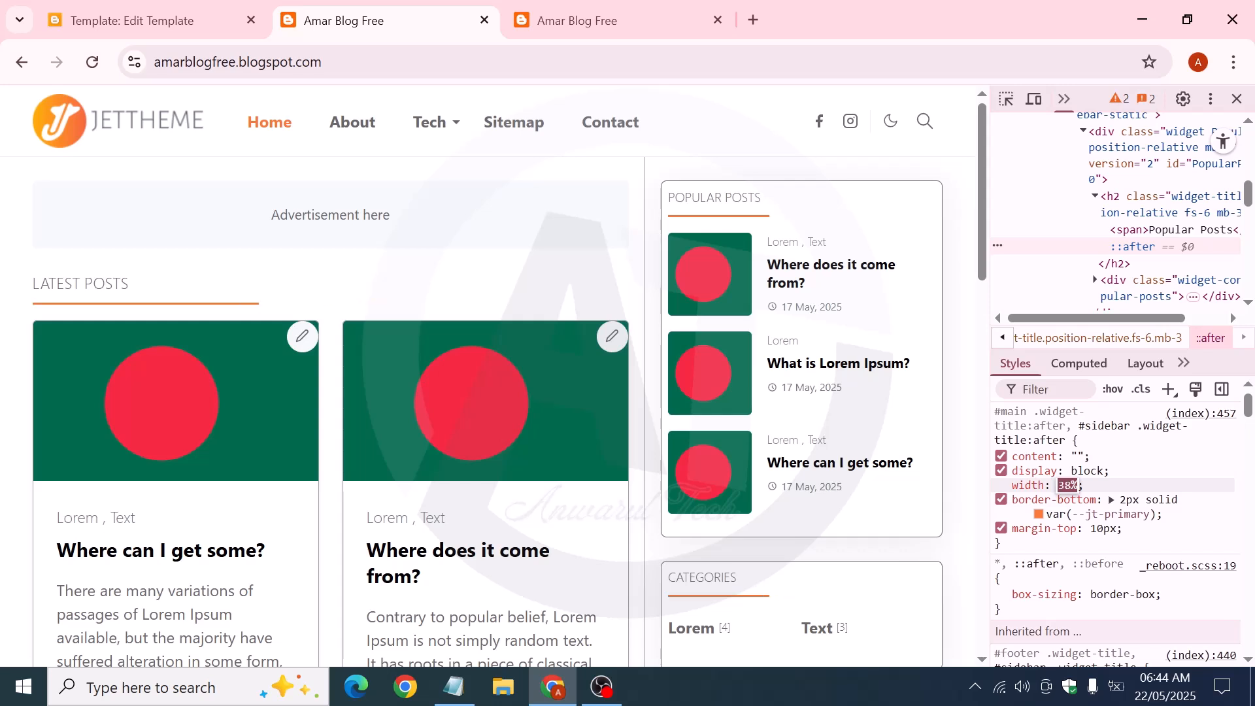
key("Up")
key("Up")
key("Up")
key("Up")
key("Up")
key("Up")
key("Up")
key("Up")
key("Up")
key("Up")
key("Up")
key("Up")
key("Up")
key("Up")
key("Up")
key("Up")
key("Up")
key("Up")
key("Up")
key("Up")
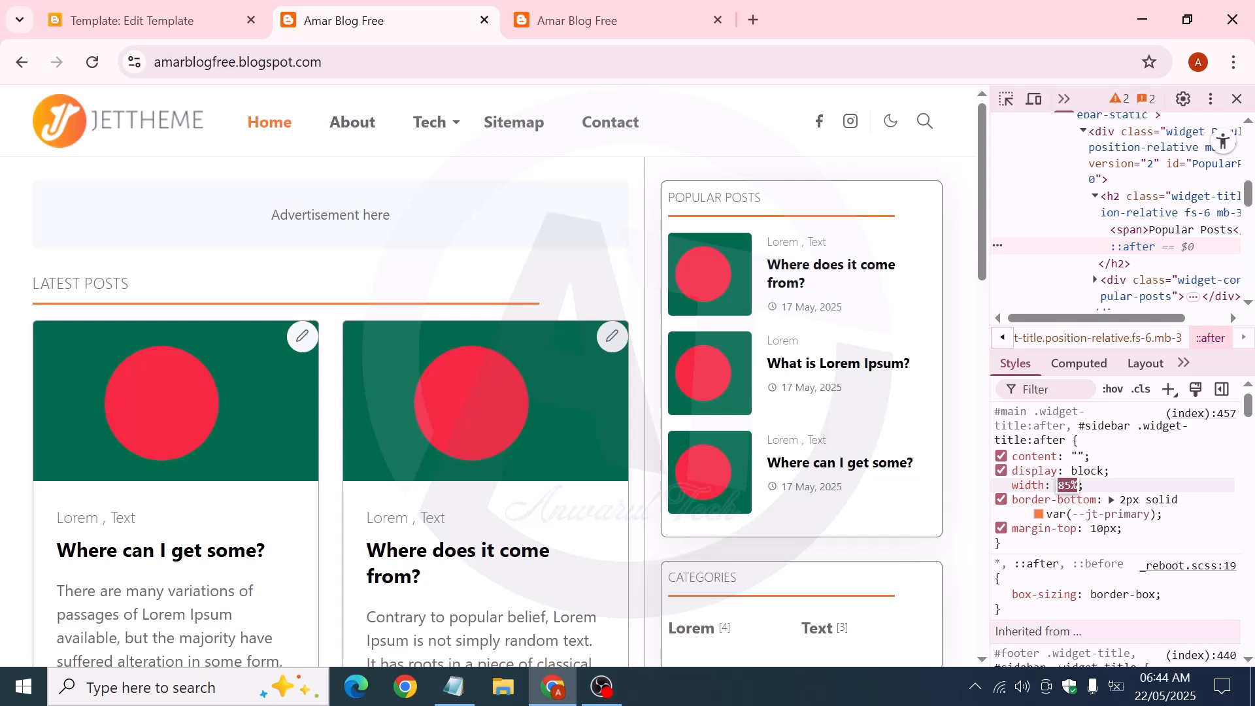
Set the width in the inspected .widget-title:after rule to 100% and review the title lines down the page
type("100%")
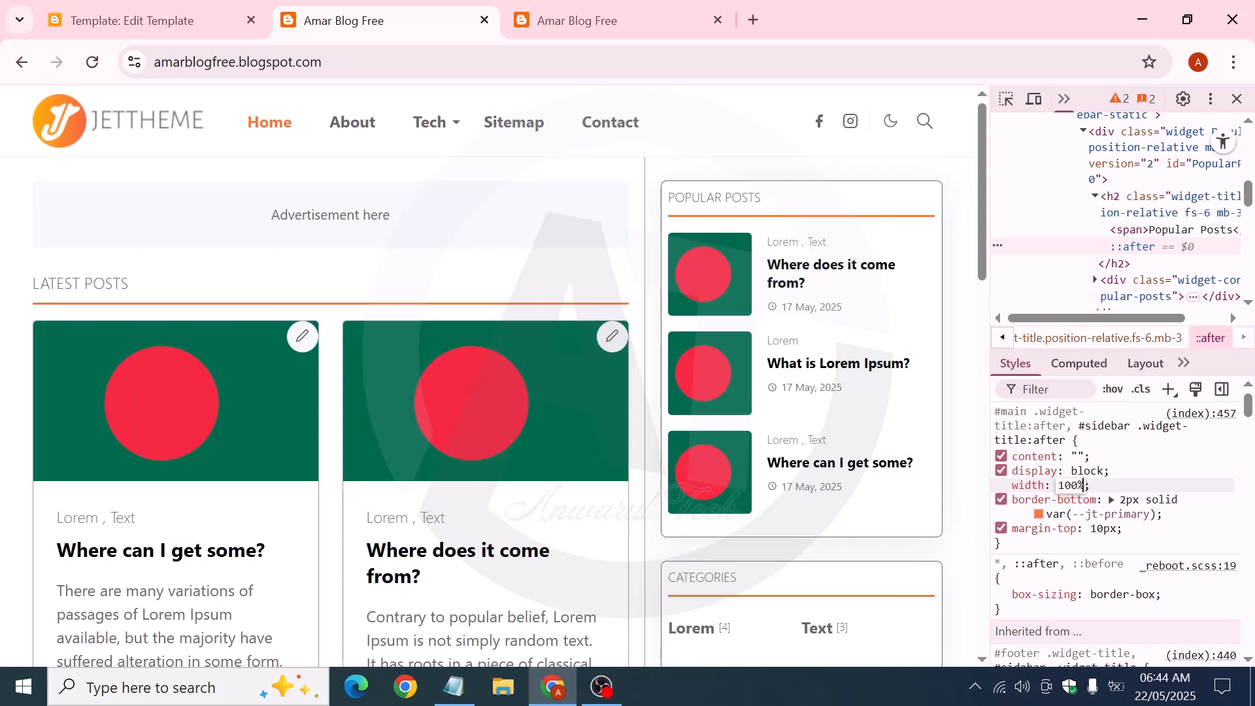
key("Return")
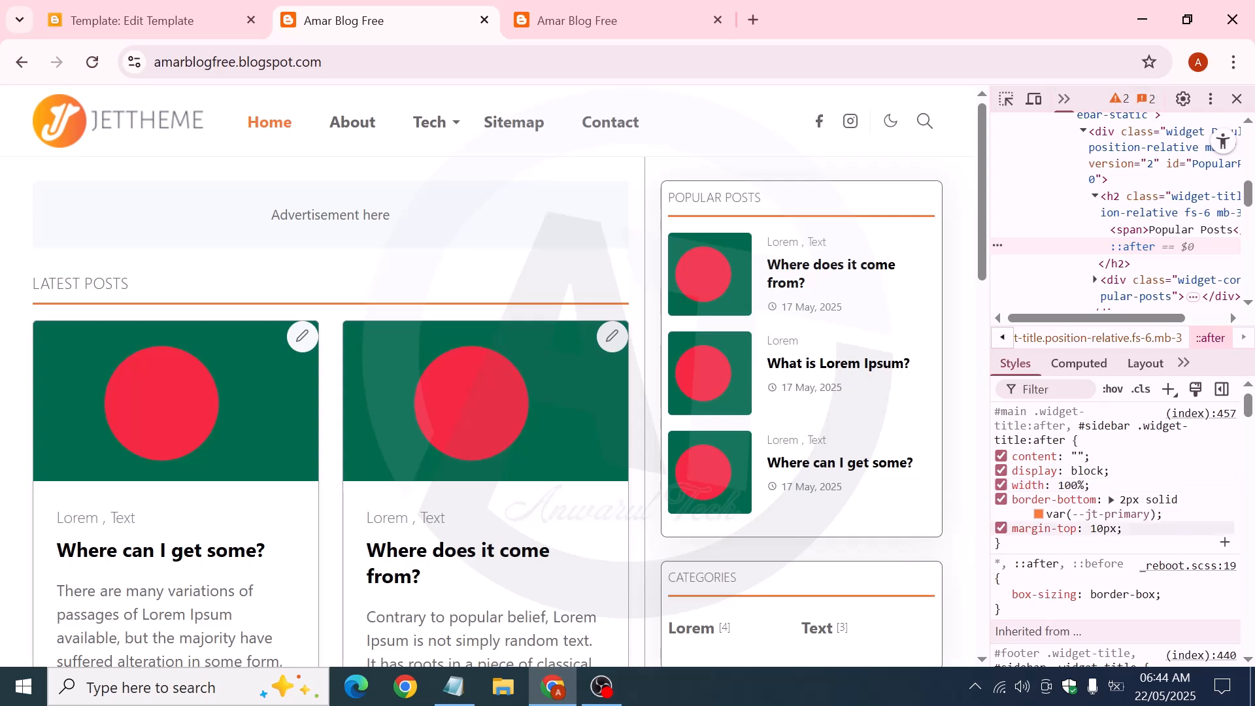
scroll(639, 420, "down", 10)
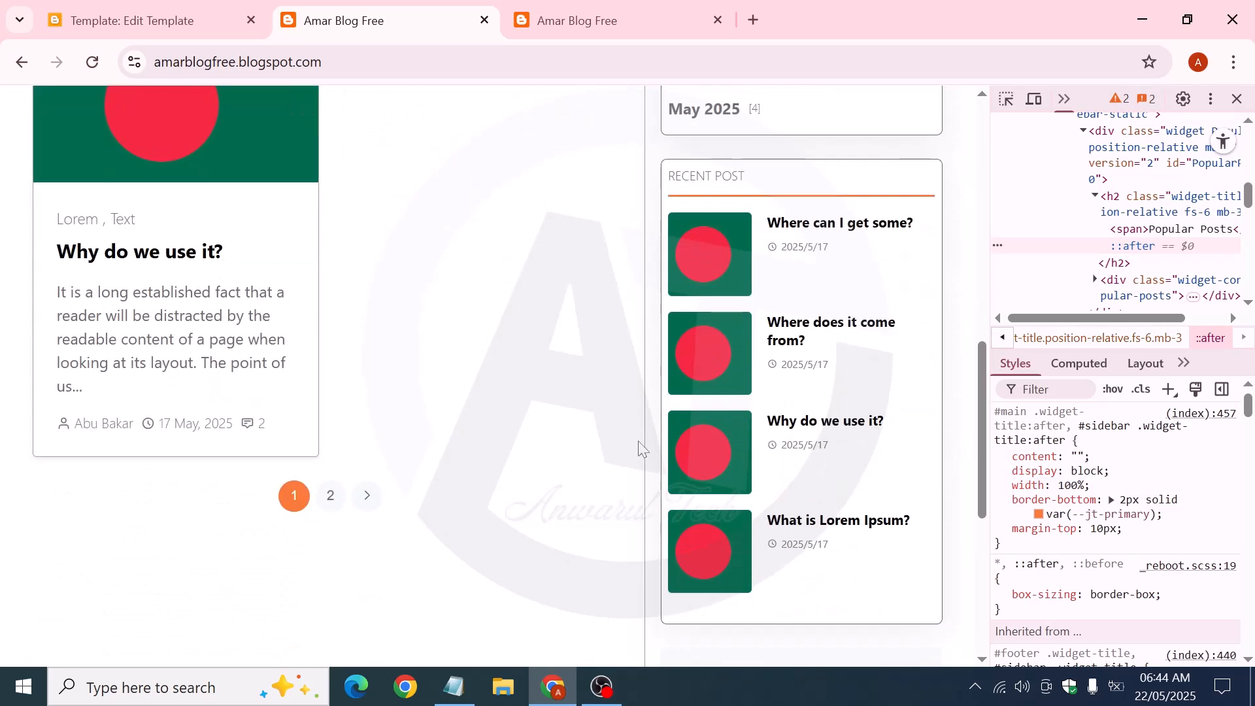
scroll(639, 449, "up", 10)
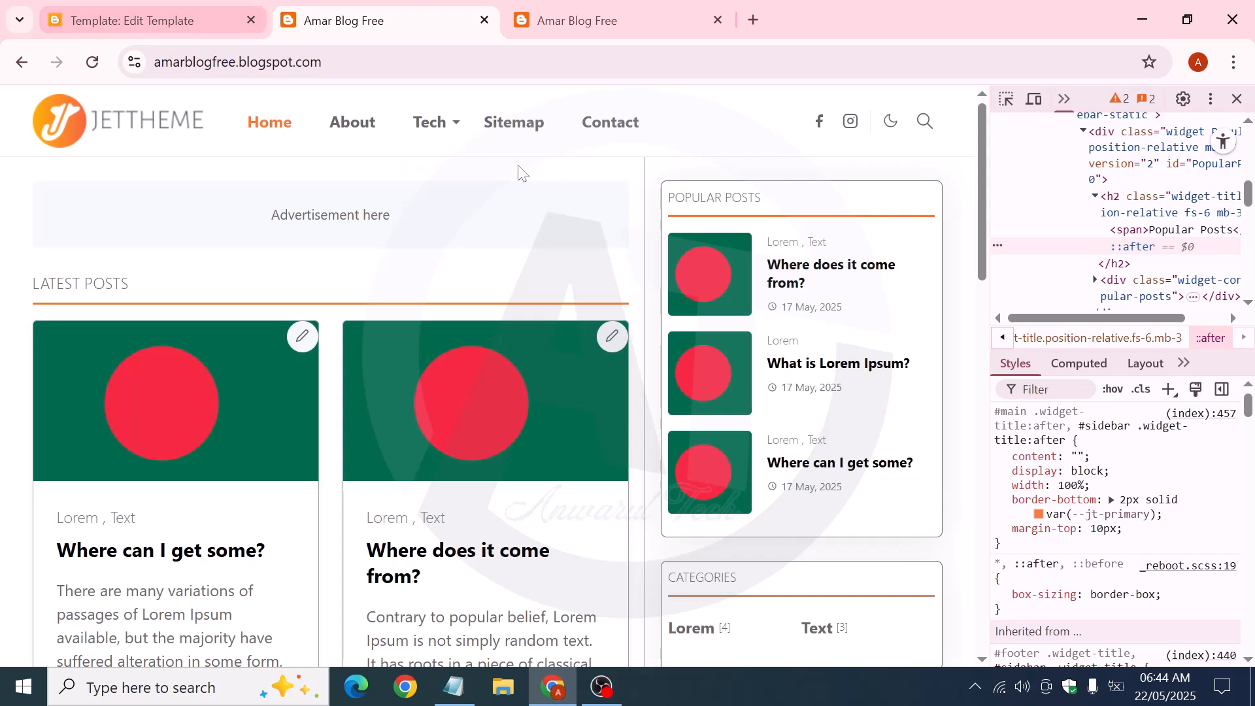
In the theme code, set the width in the #main and #sidebar .widget-title:after rule to 100% and save the theme
left_click(238, 15)
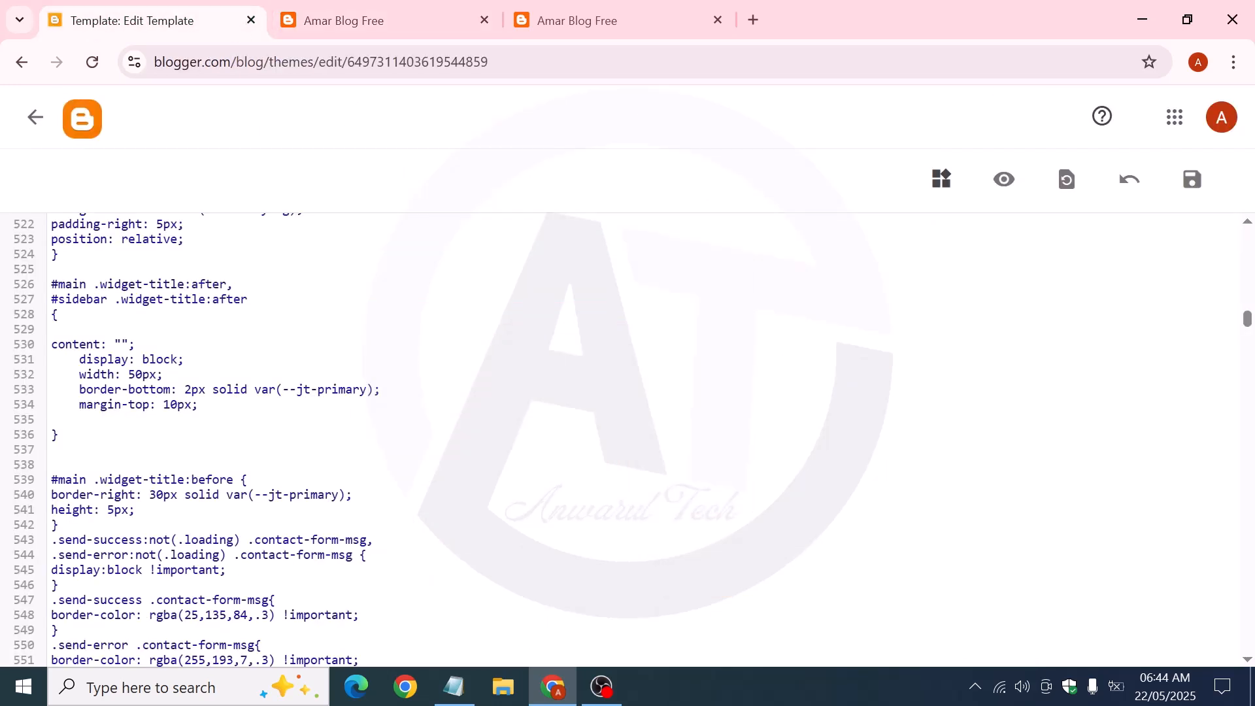
key("shift+Right")
key("shift+Right")
type("100%")
left_click(1192, 179)
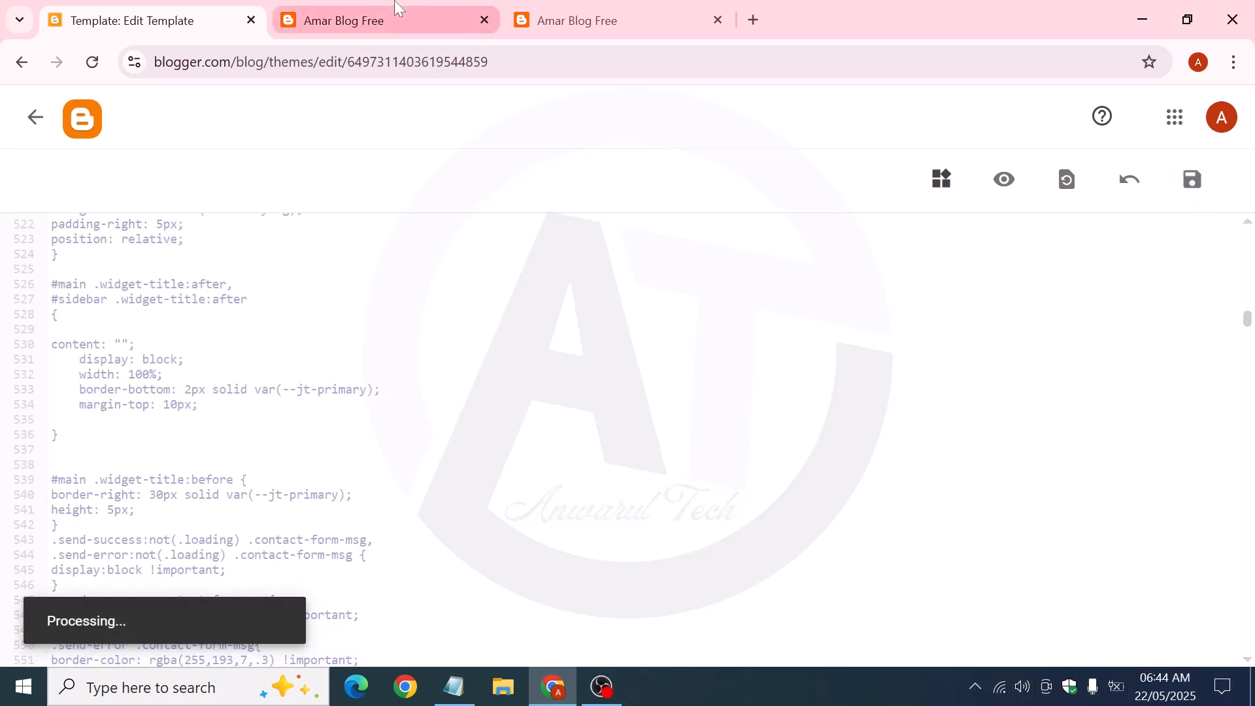
Reload the original home page tab and check the saved title lines of the sidebar widgets
mouse_move(396, 3)
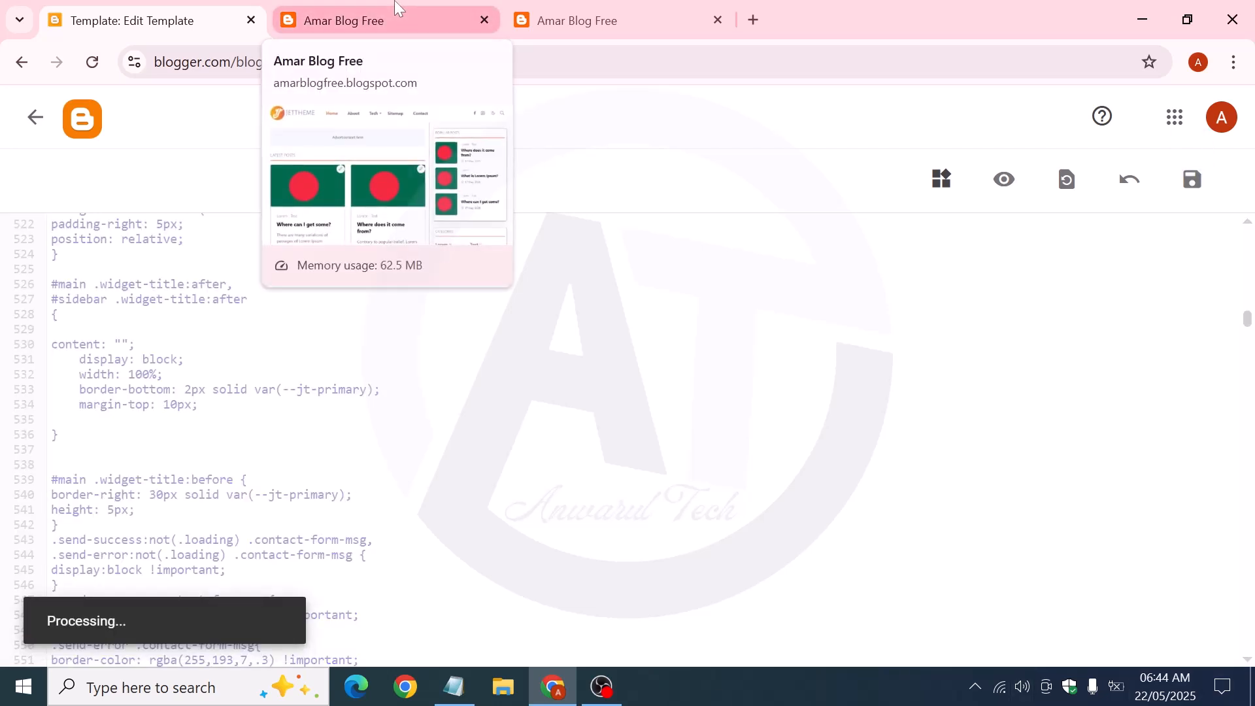
left_click(396, 8)
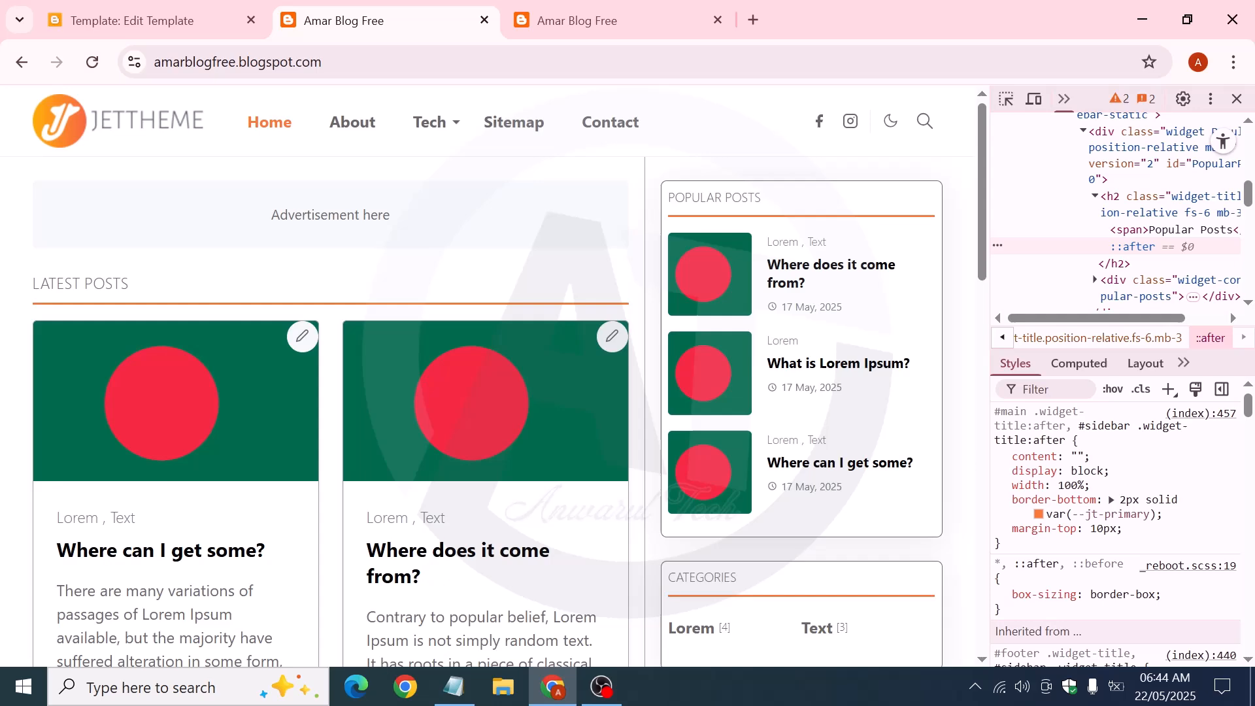
left_click(90, 63)
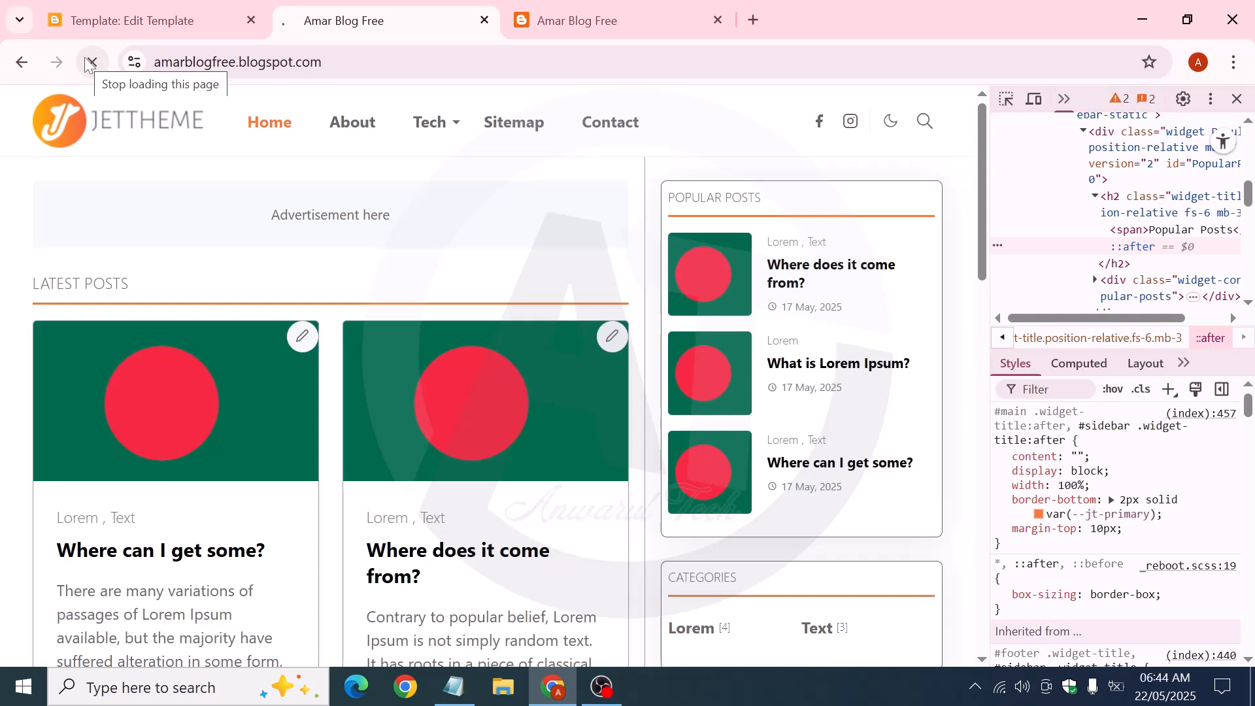
scroll(725, 500, "down", 12)
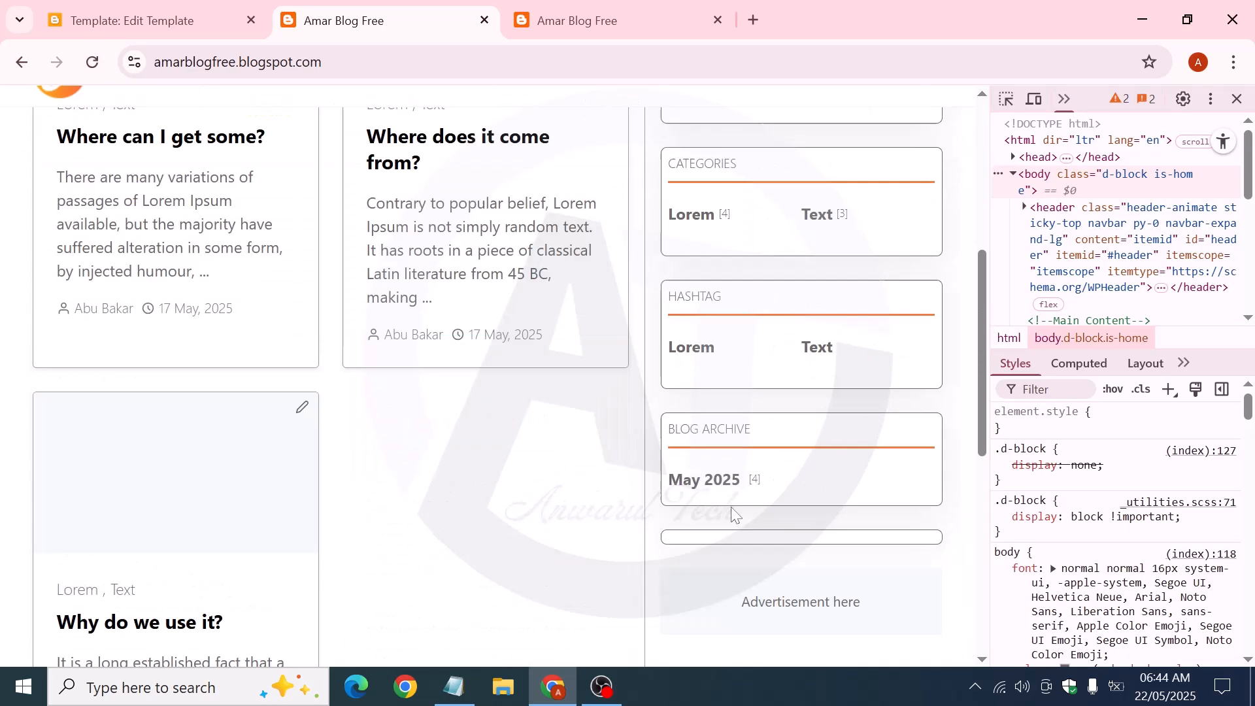
Close the page inspector and review the title lines from the footer sections up to the Latest Posts heading
left_click(1240, 99)
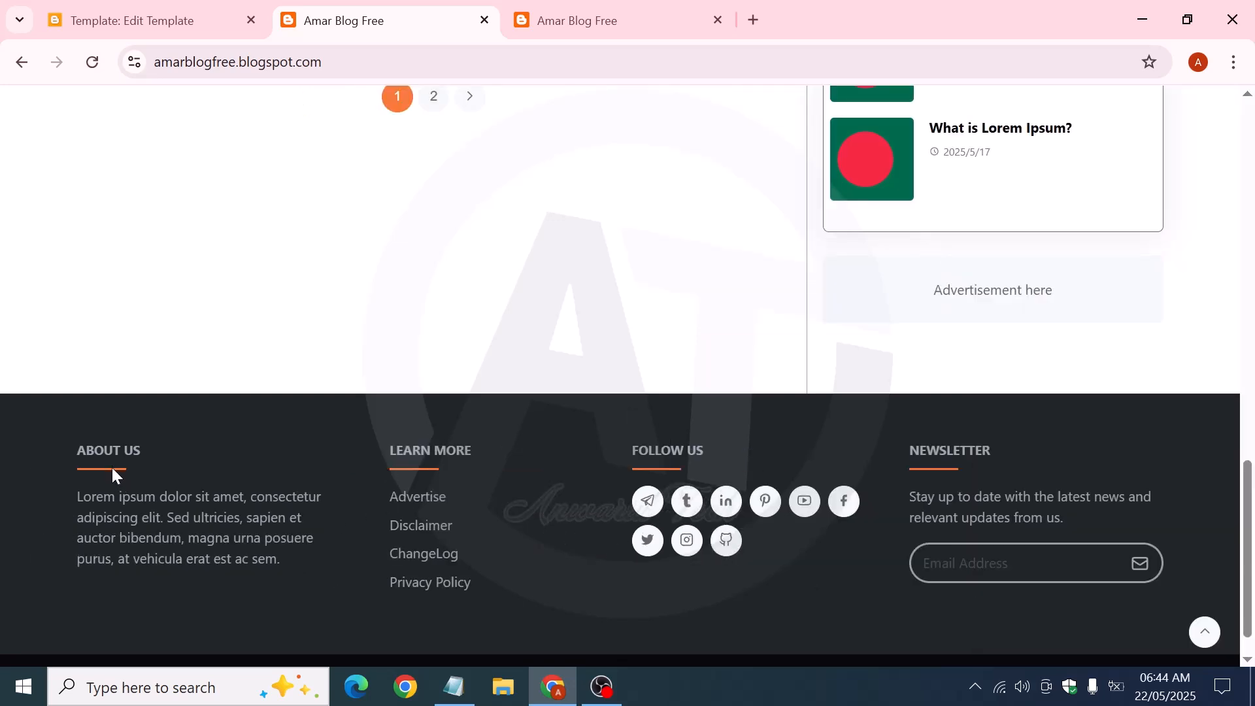
scroll(112, 468, "down", 1)
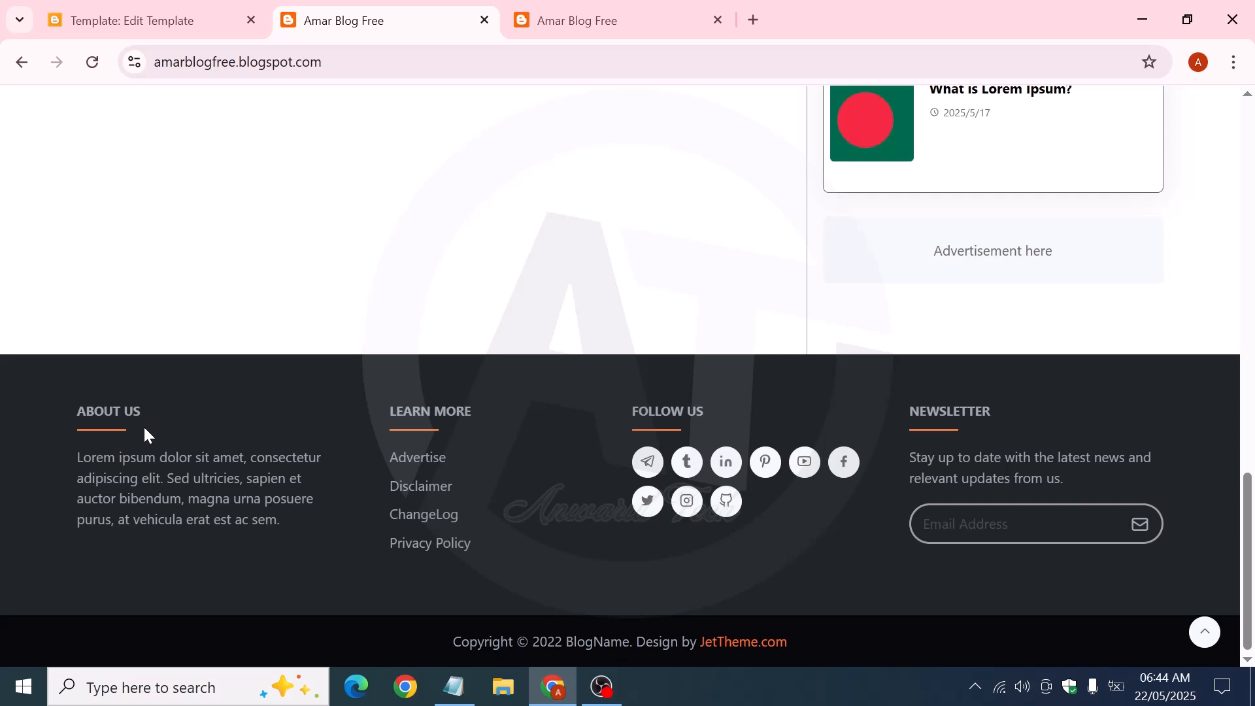
scroll(224, 429, "up", 15)
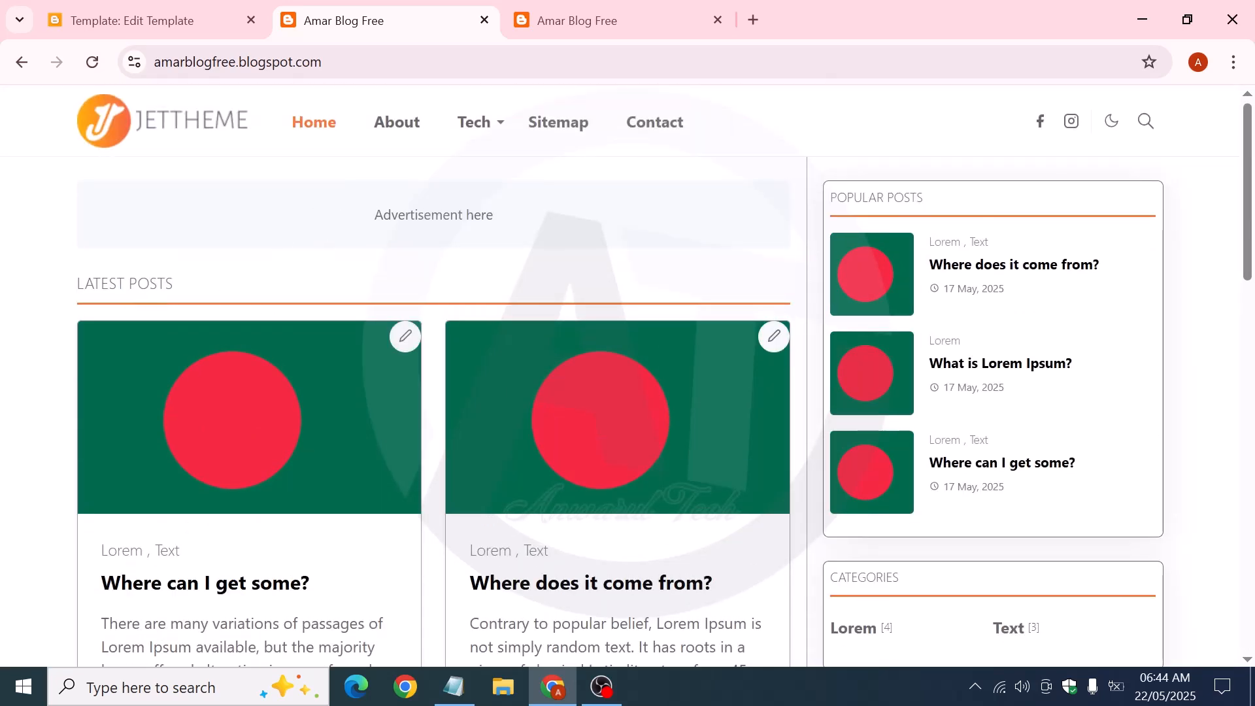
Inspect the Latest Posts heading on the home page and examine its #primary .widget-title > span rule
left_click_drag(76, 283, 183, 291)
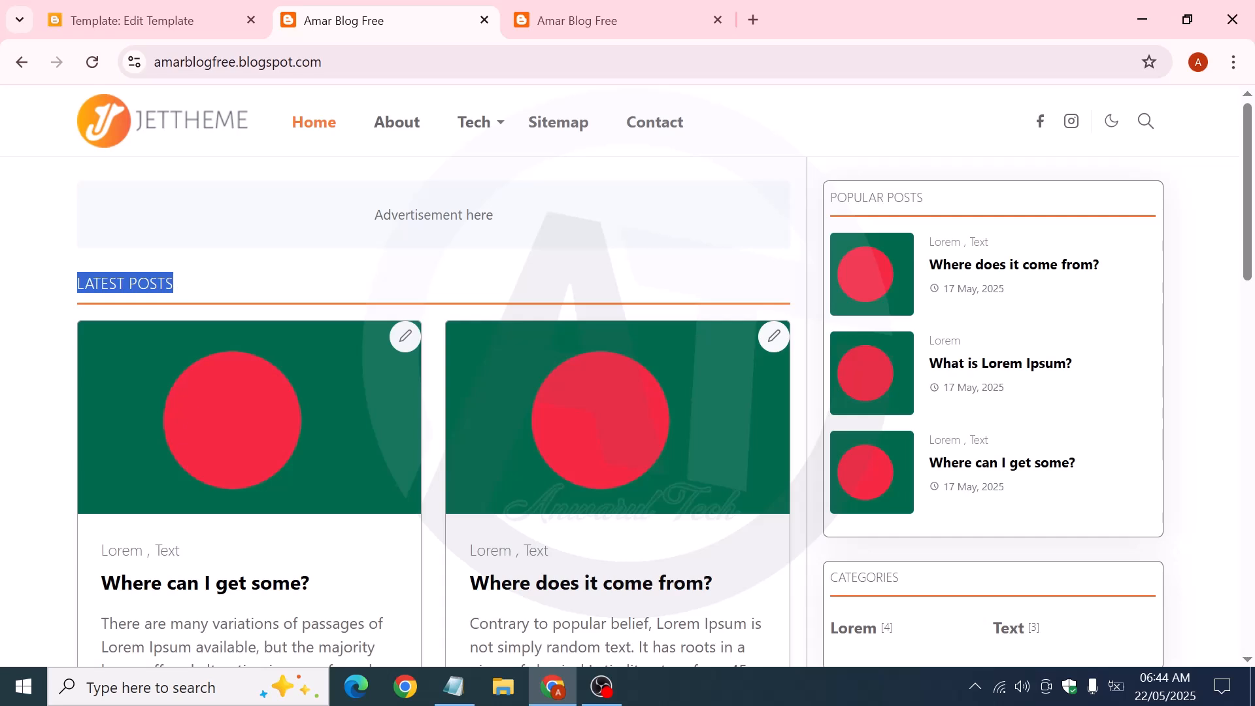
left_click(183, 291)
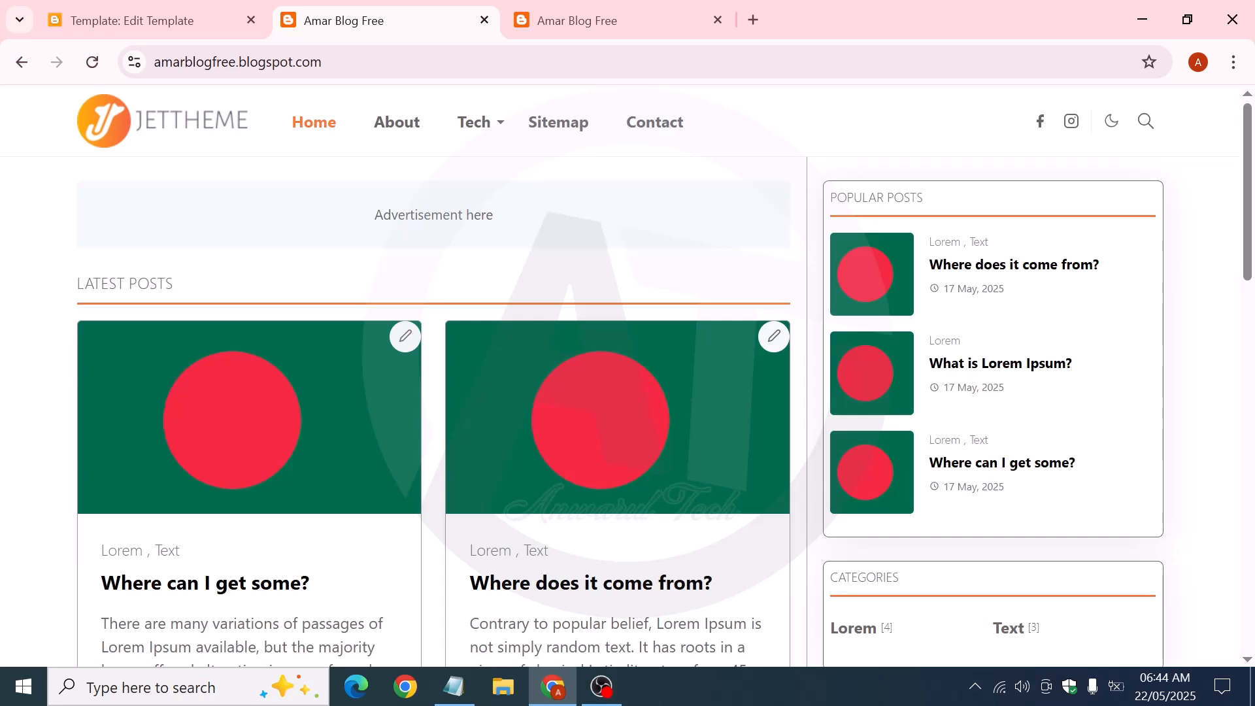
right_click(101, 286)
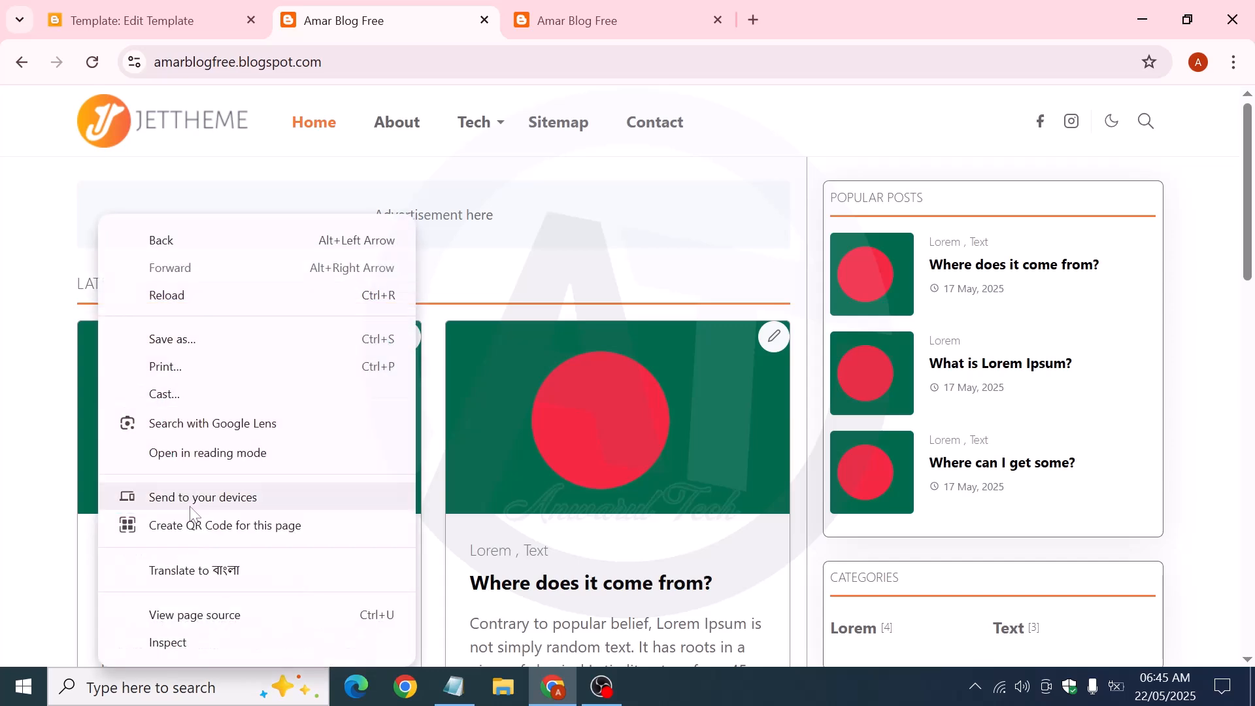
left_click(185, 646)
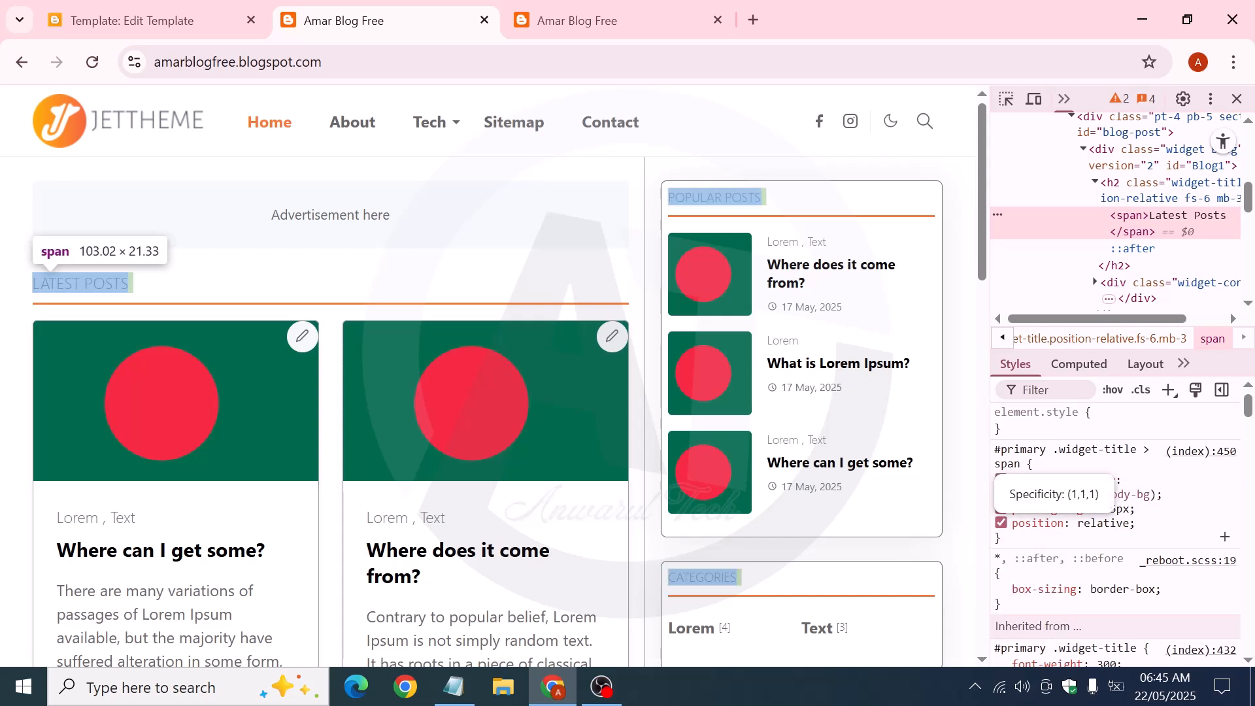
left_click_drag(995, 450, 1011, 542)
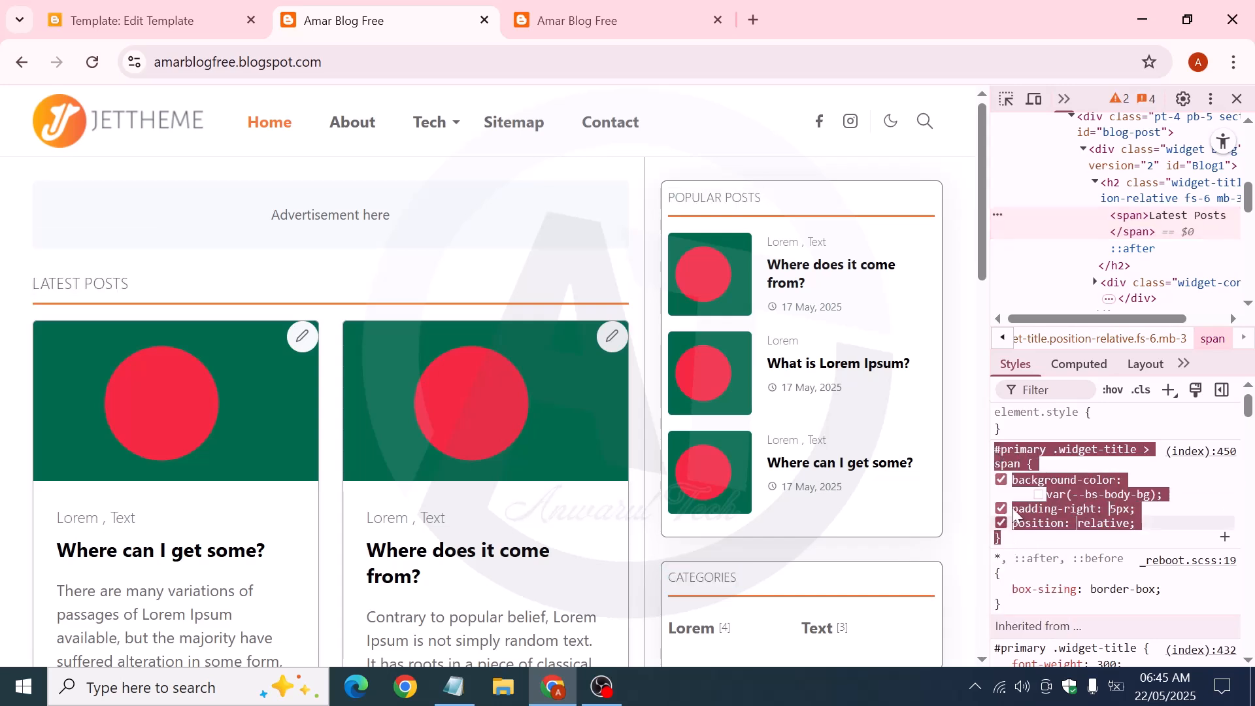
left_click(1011, 507)
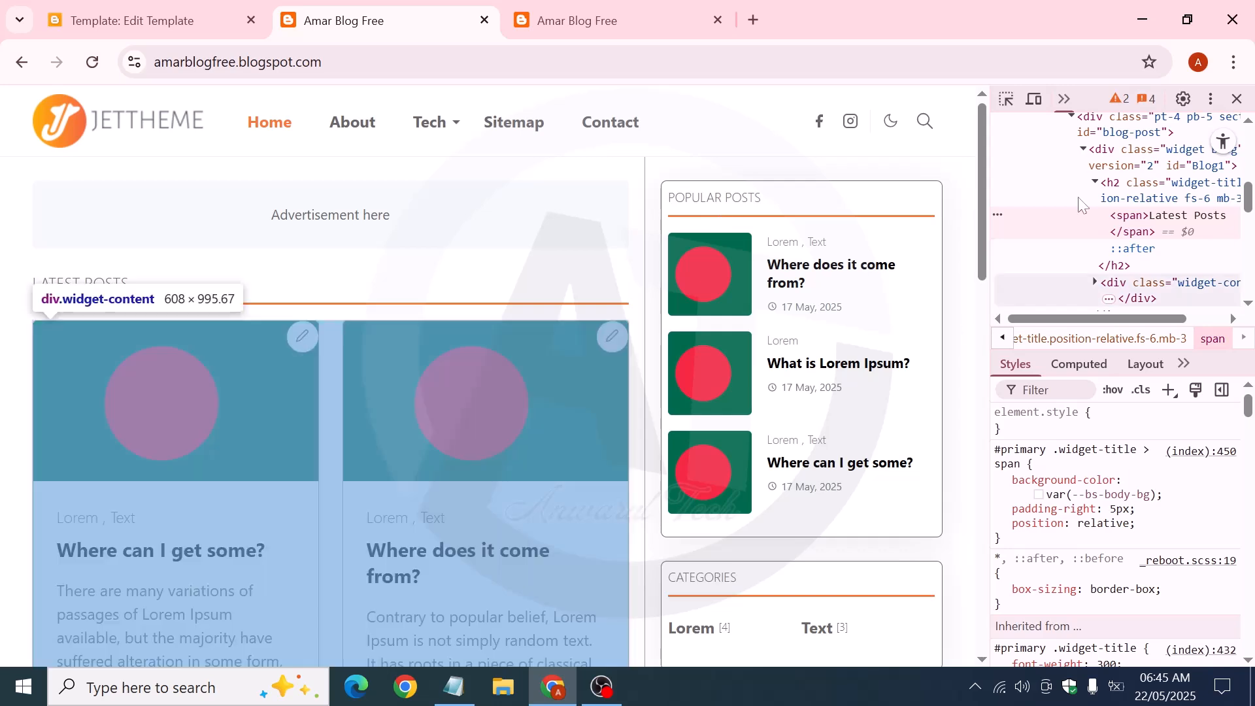
Copy the Latest Posts text from the inspected span and search the theme code for its widget-title tag in the JetBreadcrumbs includable
double_click(1172, 216)
right_click(1172, 215)
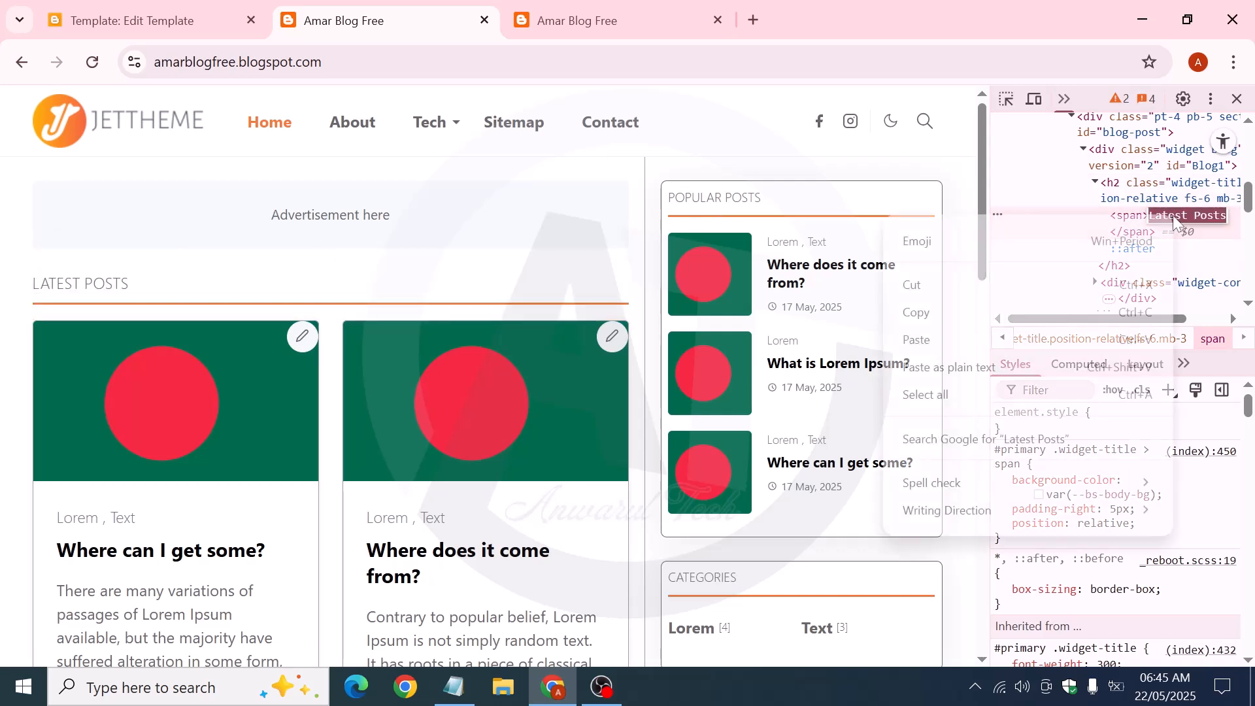
left_click(924, 318)
left_click(130, 21)
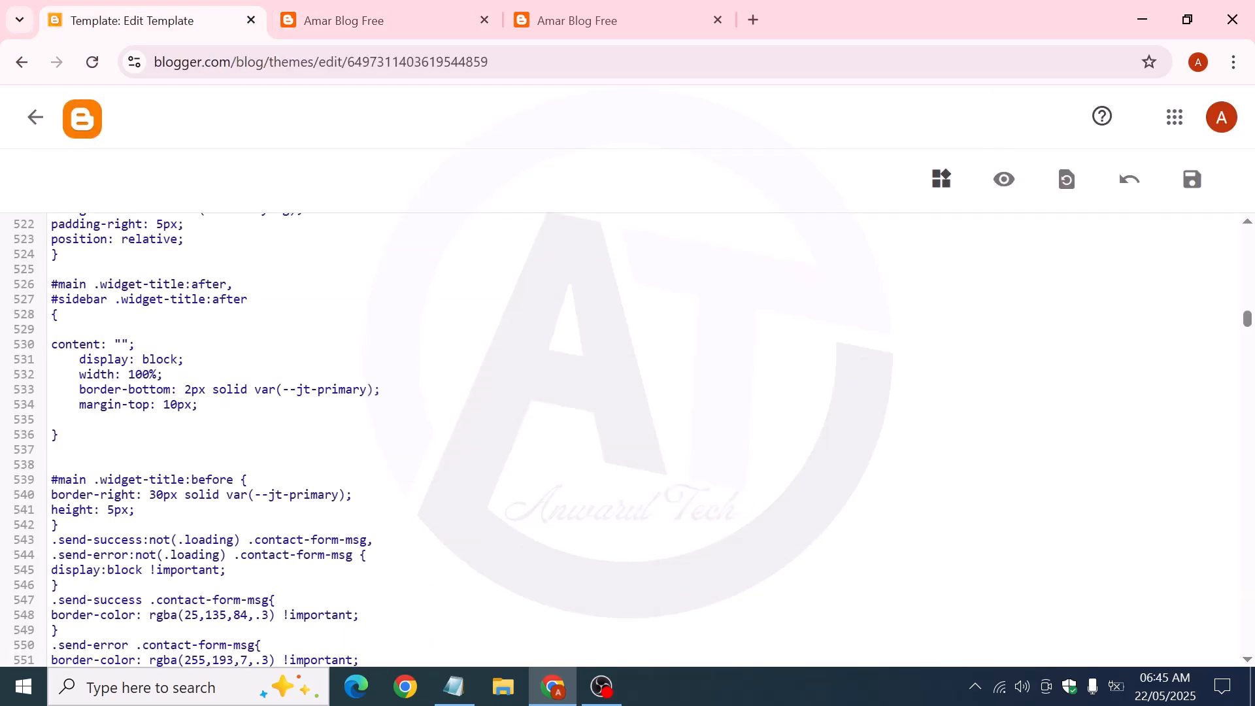
key("ctrl+f")
key("ctrl+v")
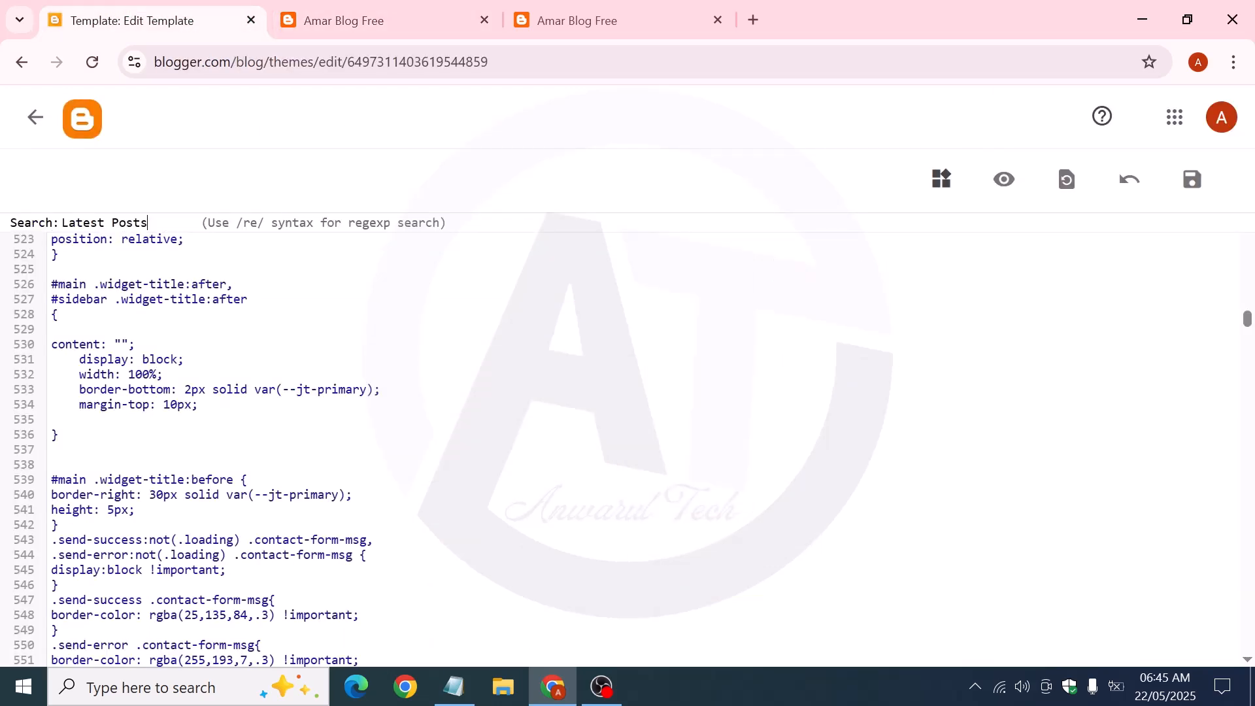
key("Return")
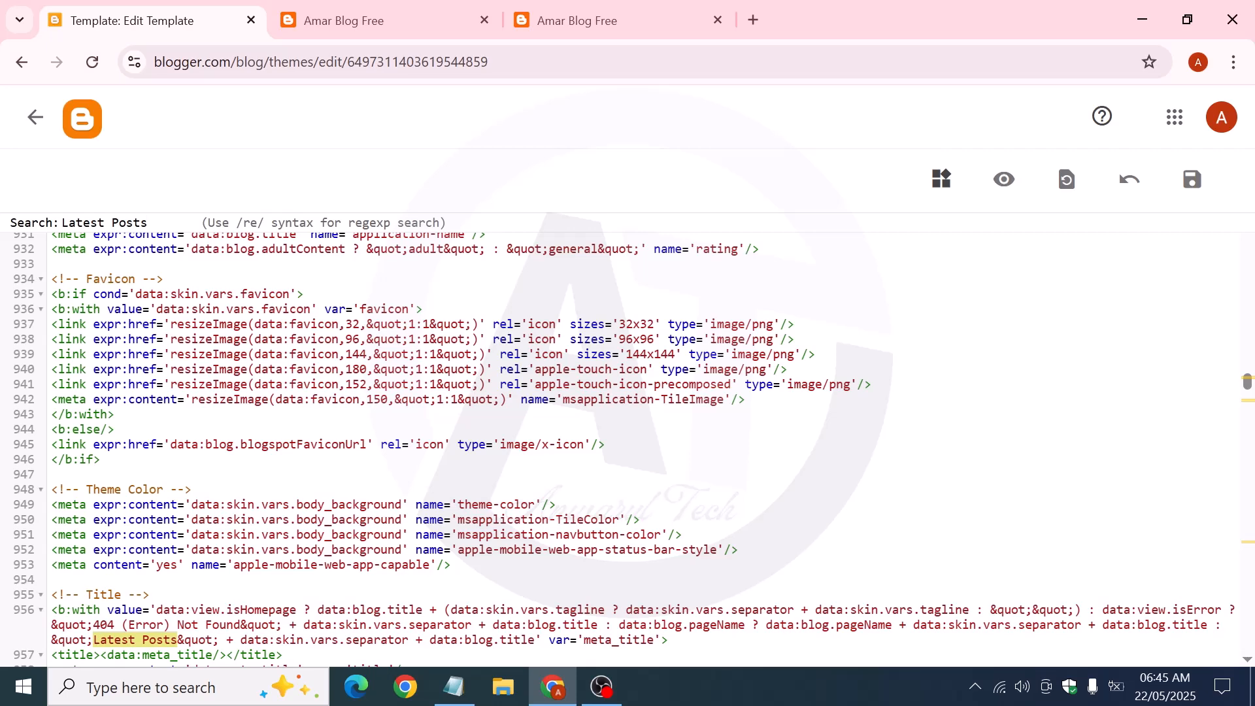
key("Return")
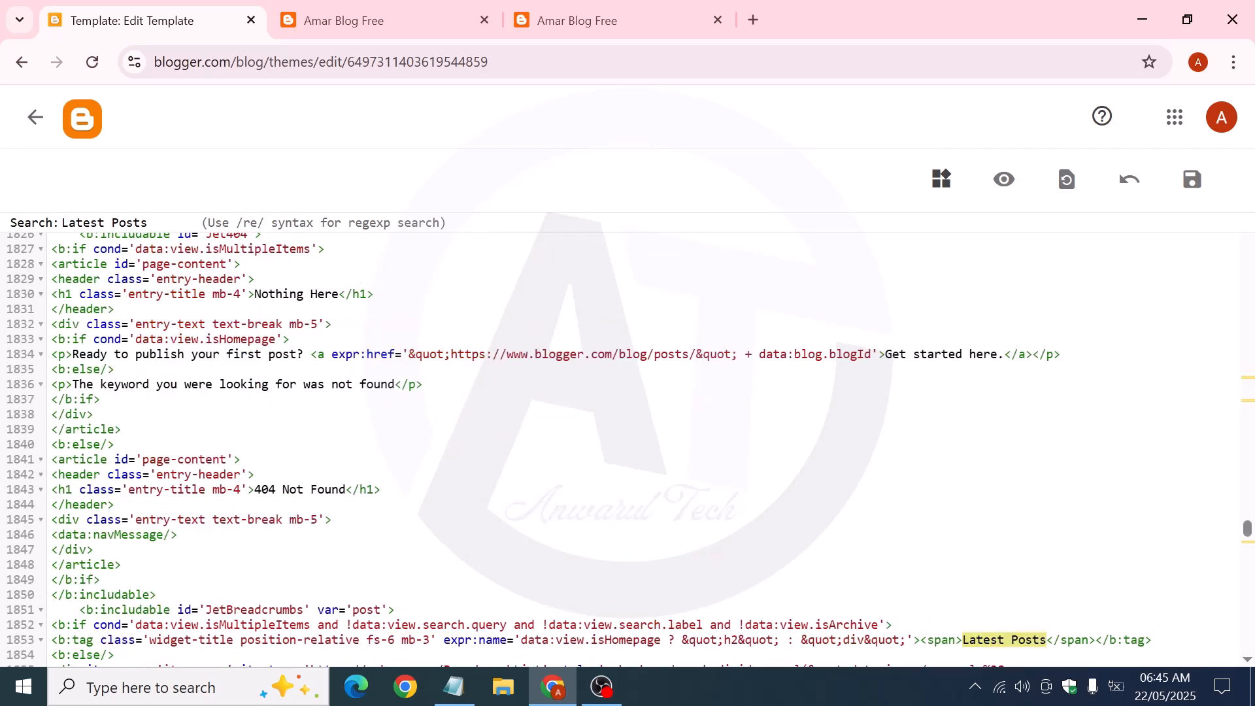
scroll(628, 451, "down", 3)
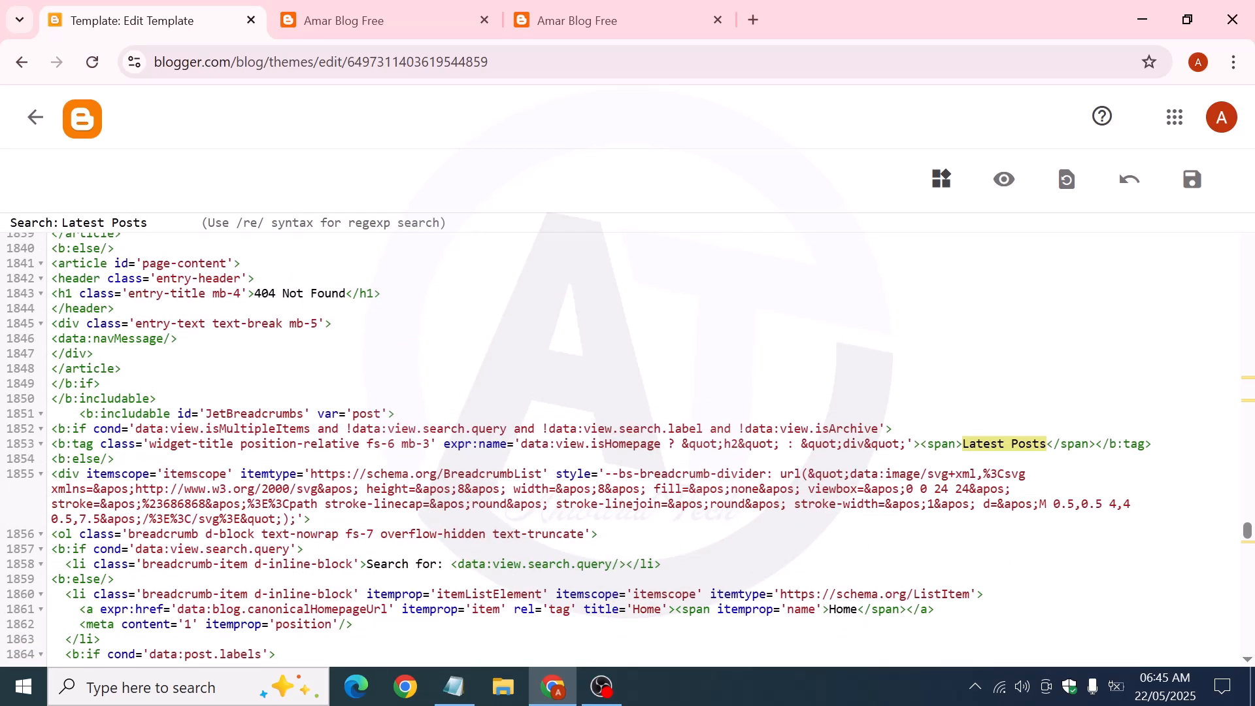
Return to the original home page tab and examine the element.style block of the inspected Latest Posts span
left_click(385, 21)
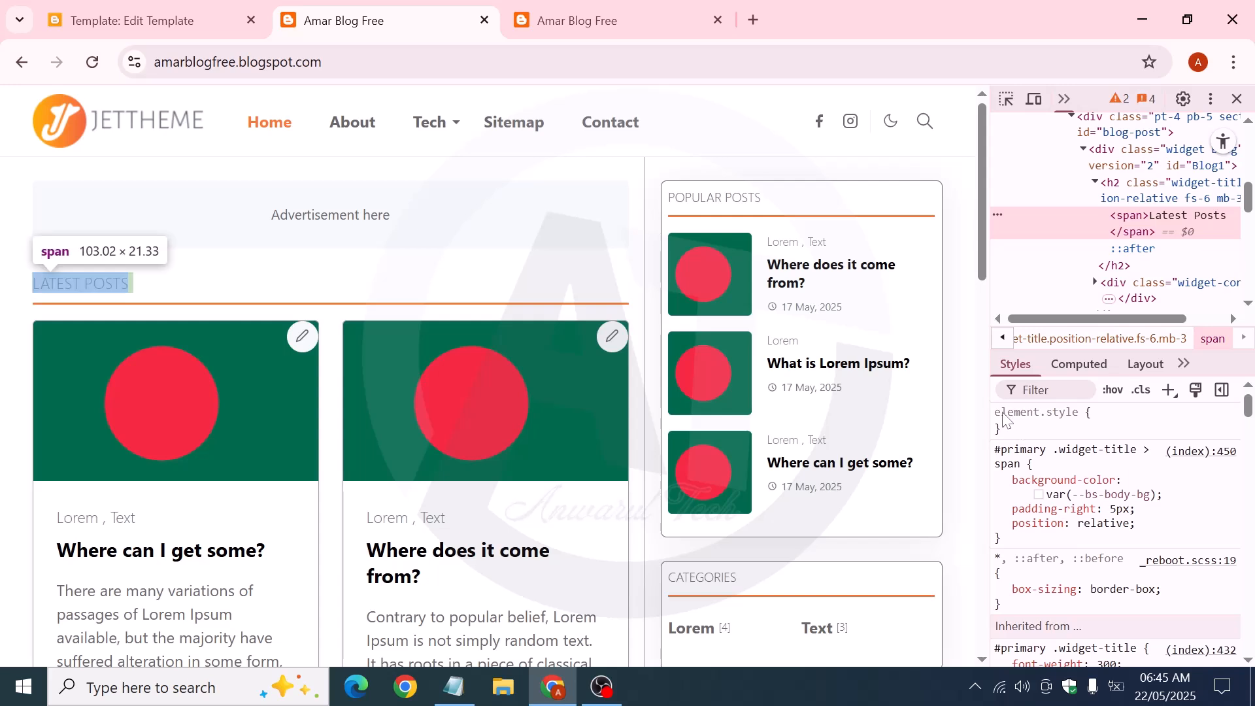
left_click(1050, 413)
mouse_move(939, 381)
left_mouse_down()
mouse_move(1093, 449)
mouse_move(1166, 450)
left_mouse_up()
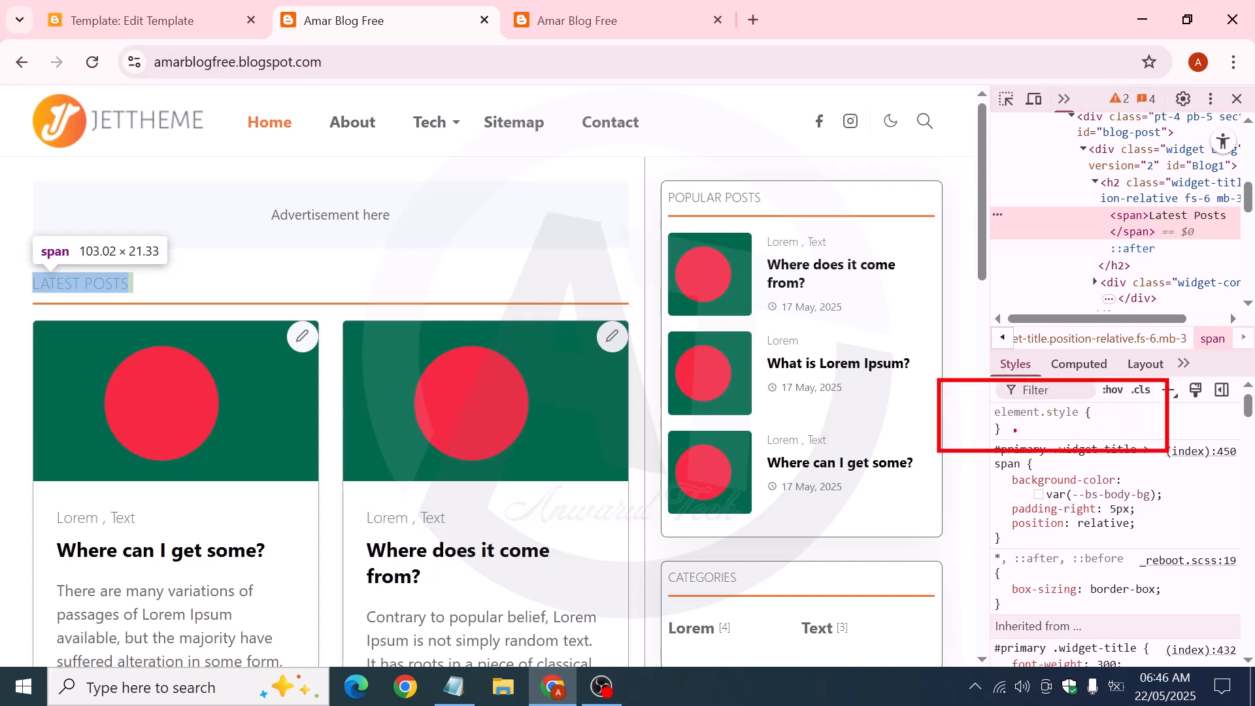
left_click_drag(1003, 425, 1080, 426)
mouse_move(1100, 213)
left_mouse_down()
mouse_move(1109, 237)
mouse_move(1188, 245)
mouse_move(1233, 226)
mouse_move(1234, 209)
mouse_move(1100, 202)
left_mouse_up()
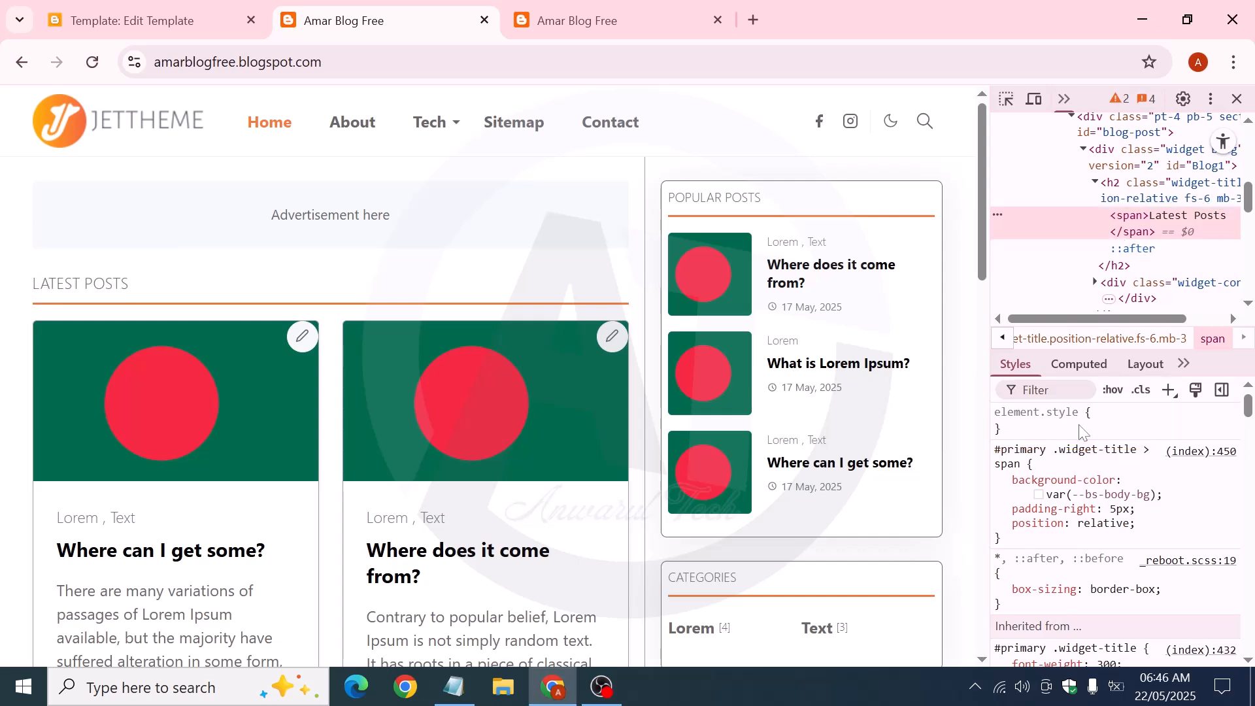
Add text-align: center to the element.style block of the inspected Latest Posts span
left_click(1014, 431)
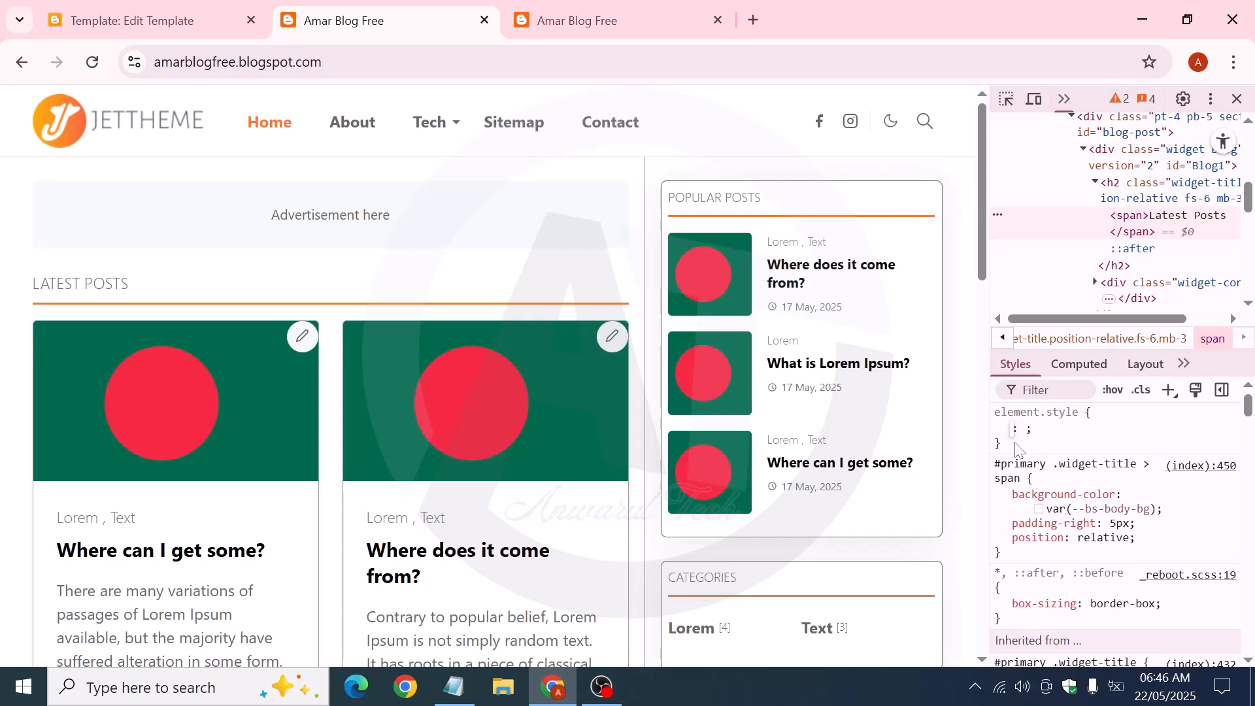
type("te")
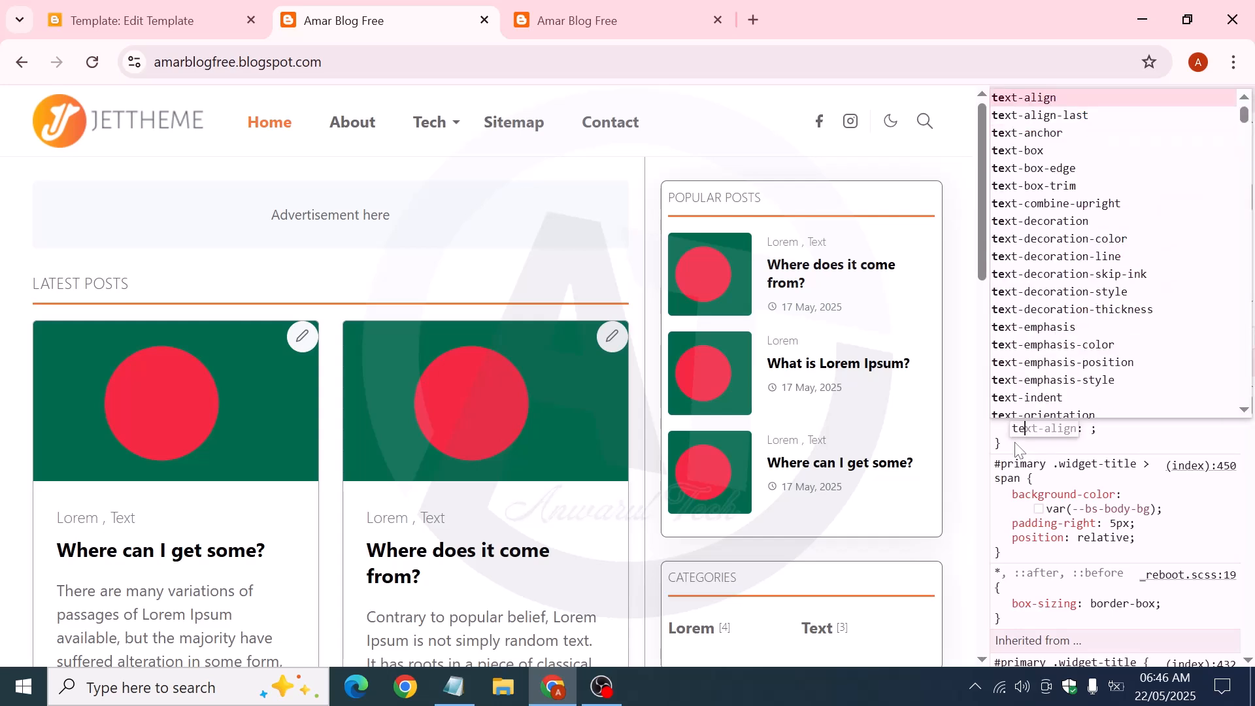
key("Right")
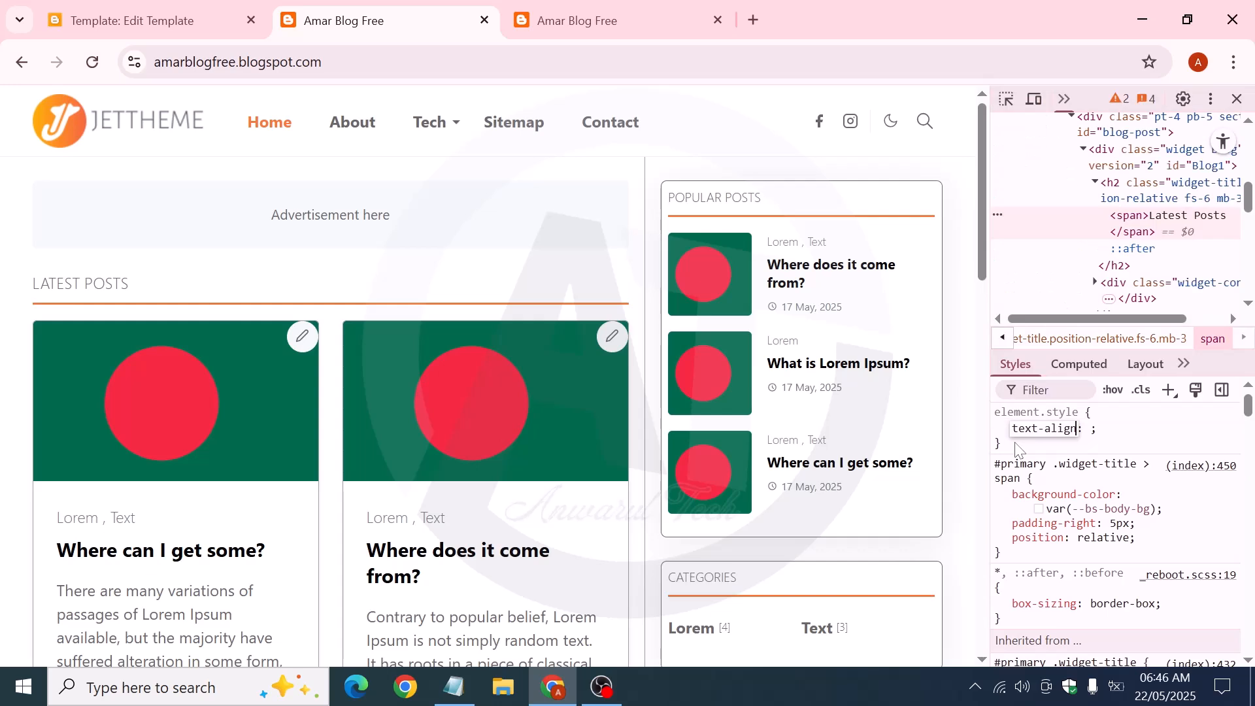
key("Tab")
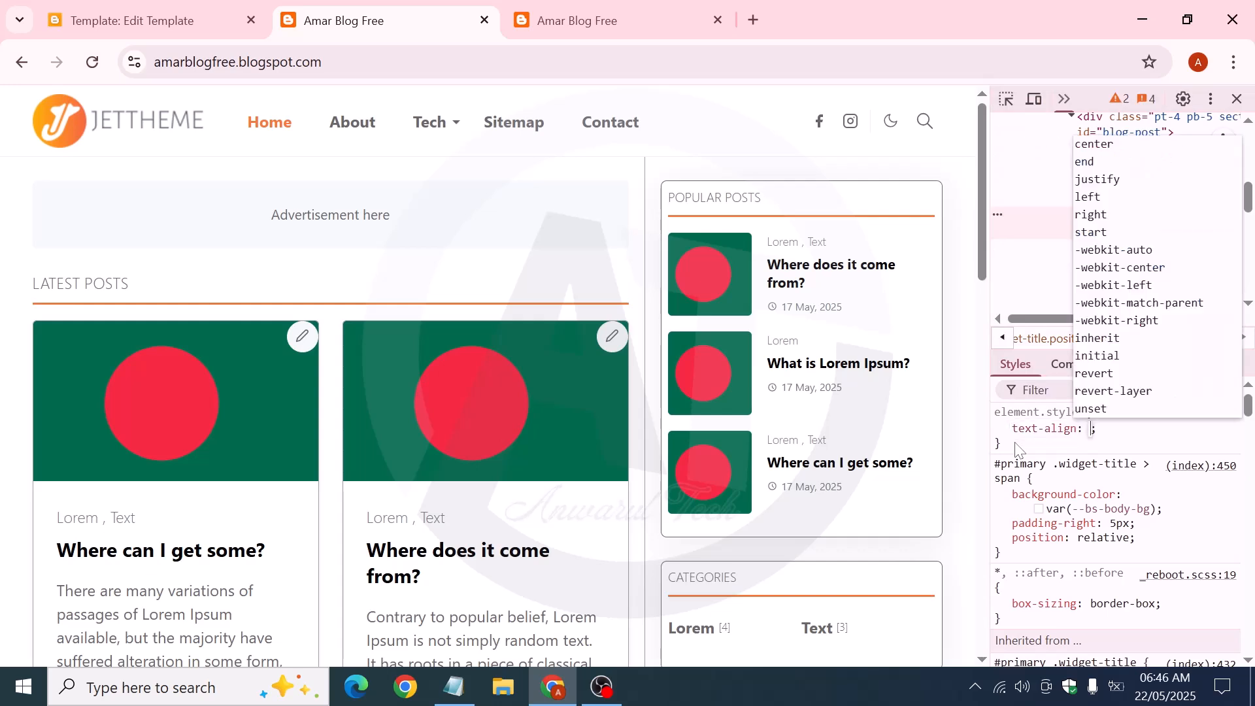
key("Down")
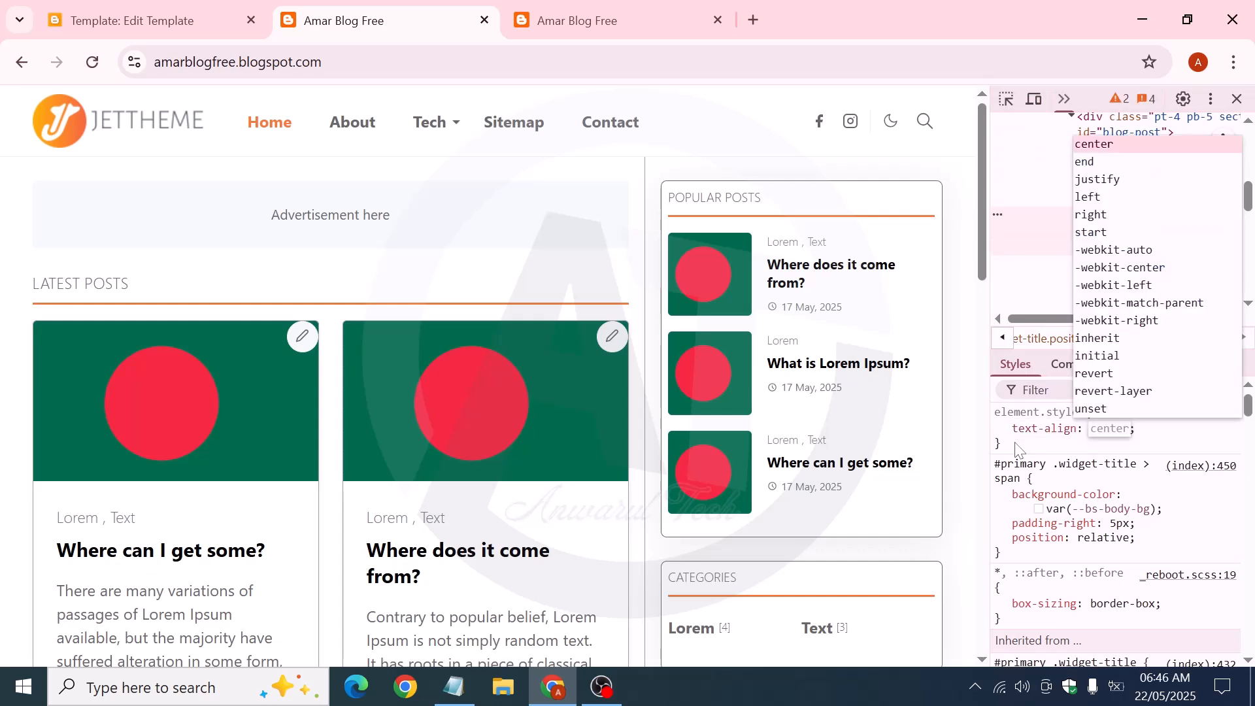
key("Down")
key("Down")
key("Down")
key("Down")
key("Down")
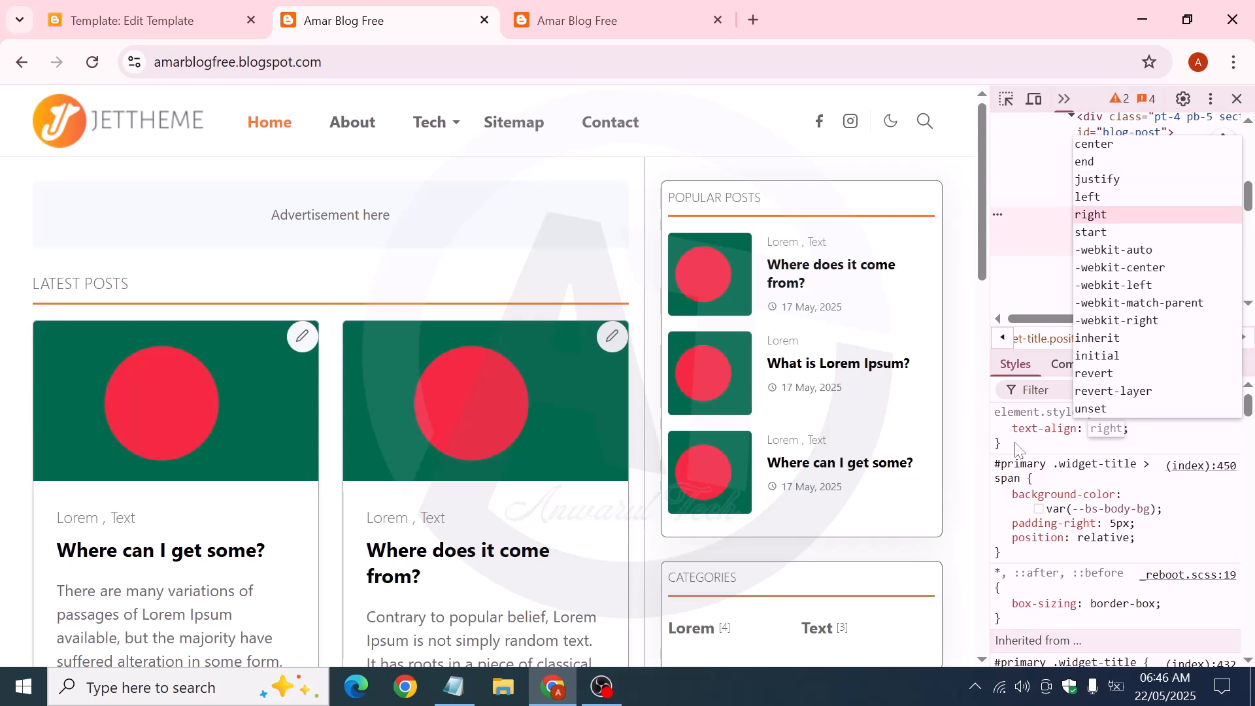
key("Down")
key("Down")
key("Down")
key("Down")
key("Down")
key("Down")
key("Down")
key("Down")
key("Down")
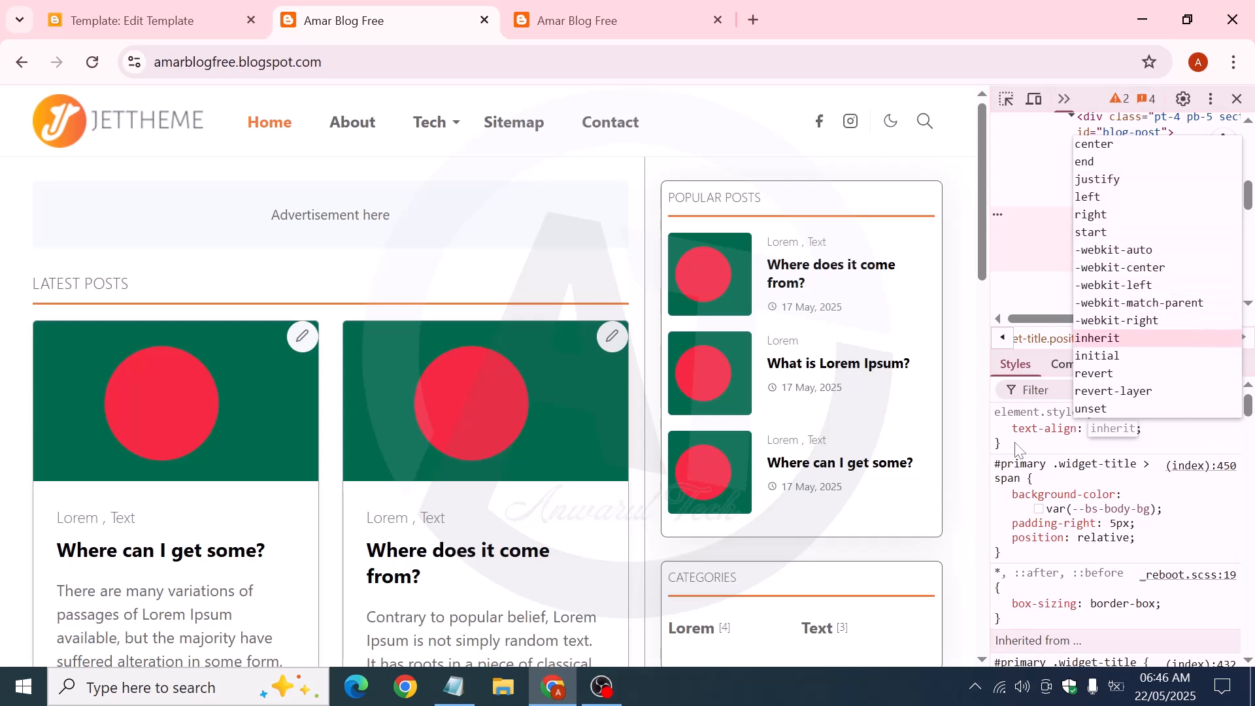
key("Down")
key("Down")
key("Down")
key("Up")
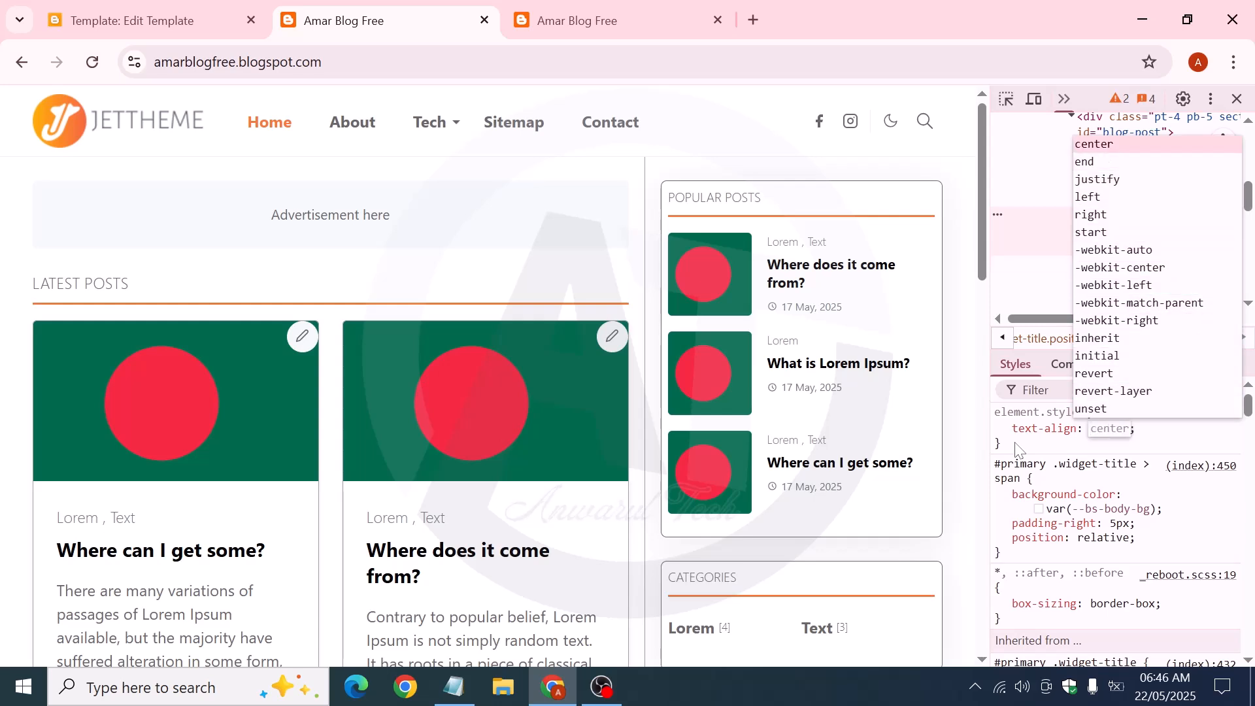
key("Return")
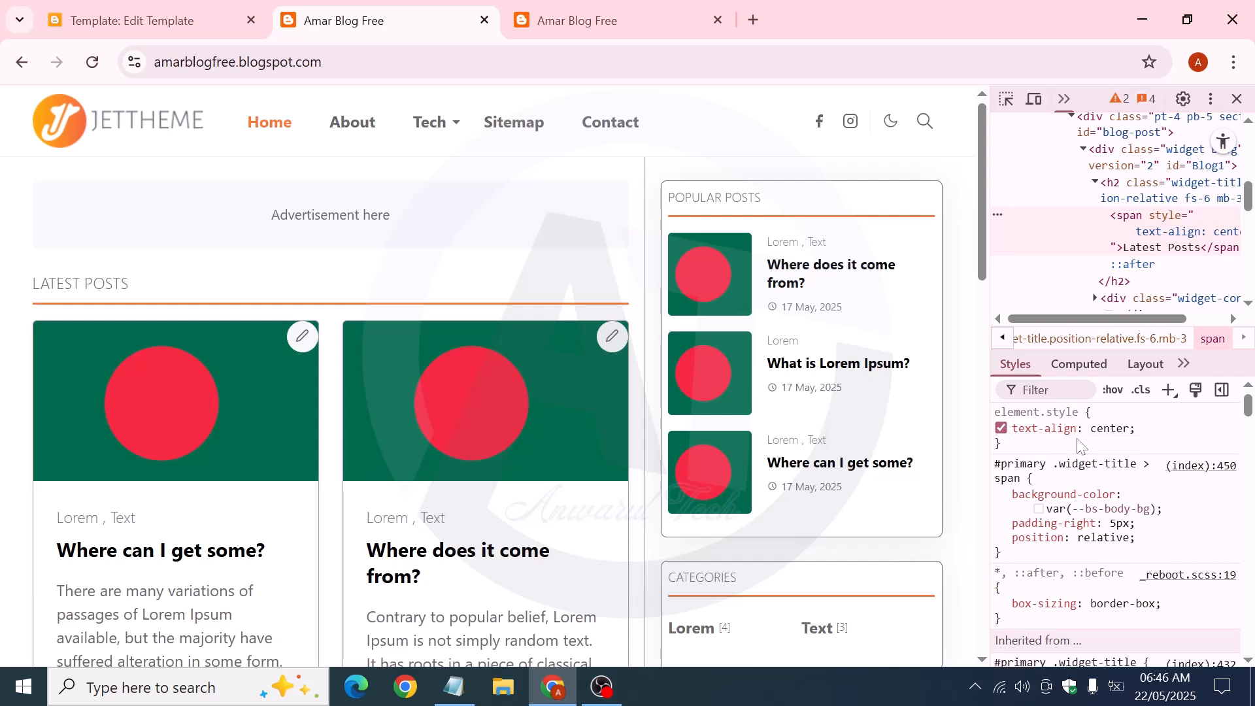
Add display: block to the element.style block of the inspected Latest Posts span
left_click(1004, 446)
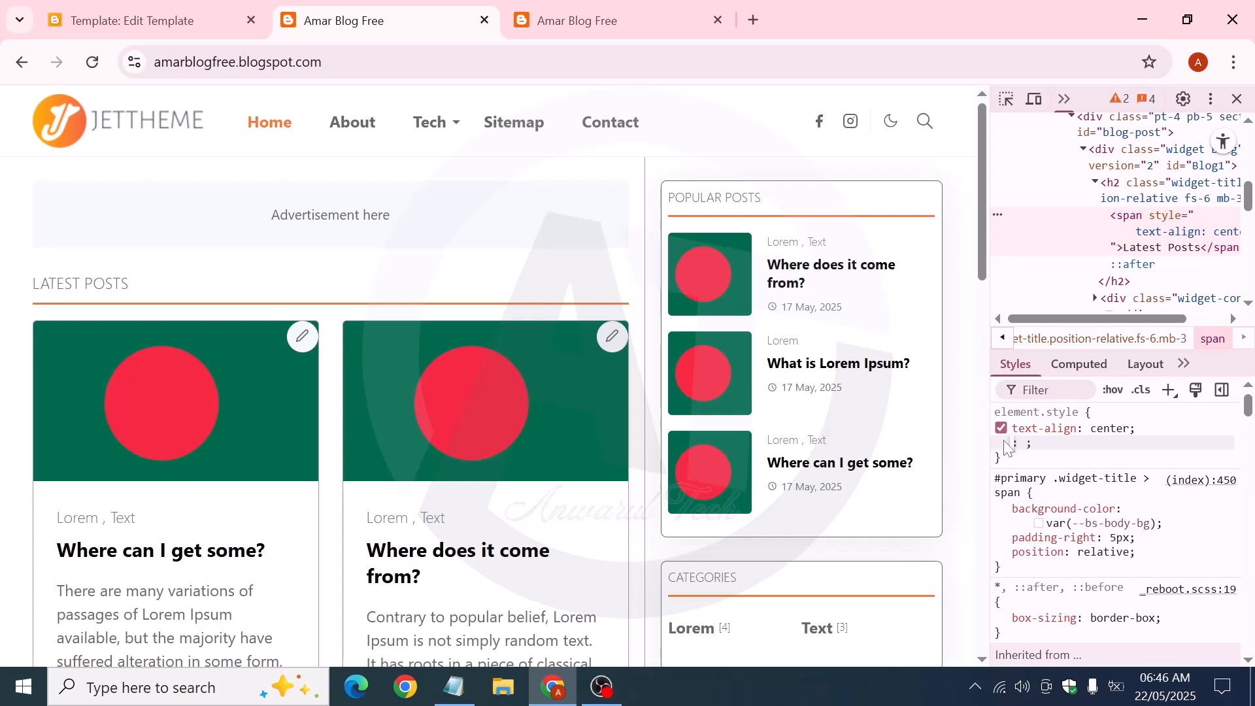
type("d")
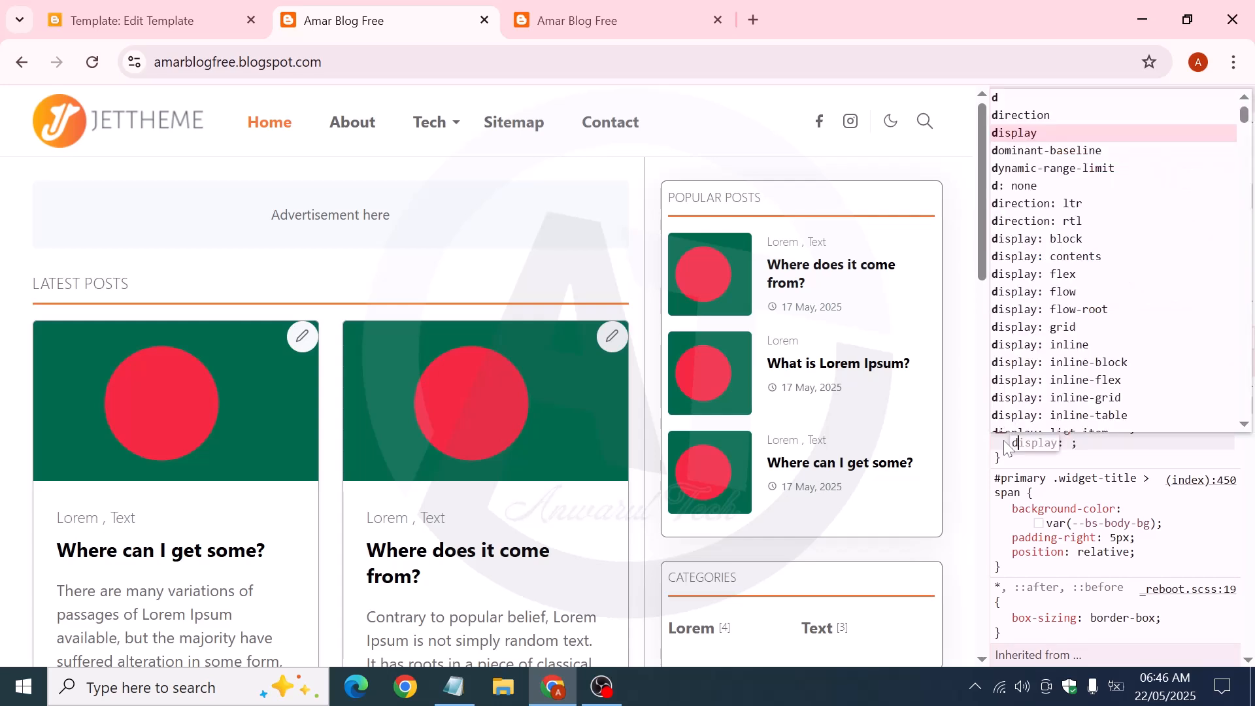
key("Tab")
key("Down")
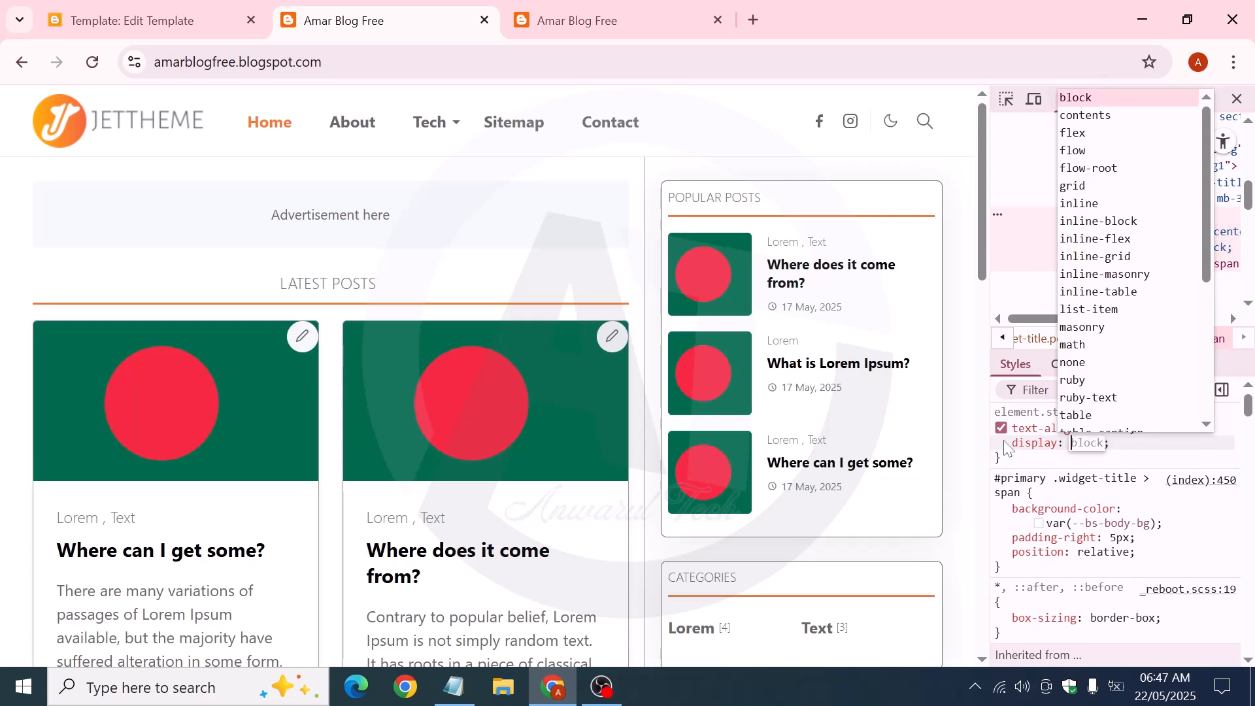
key("Return")
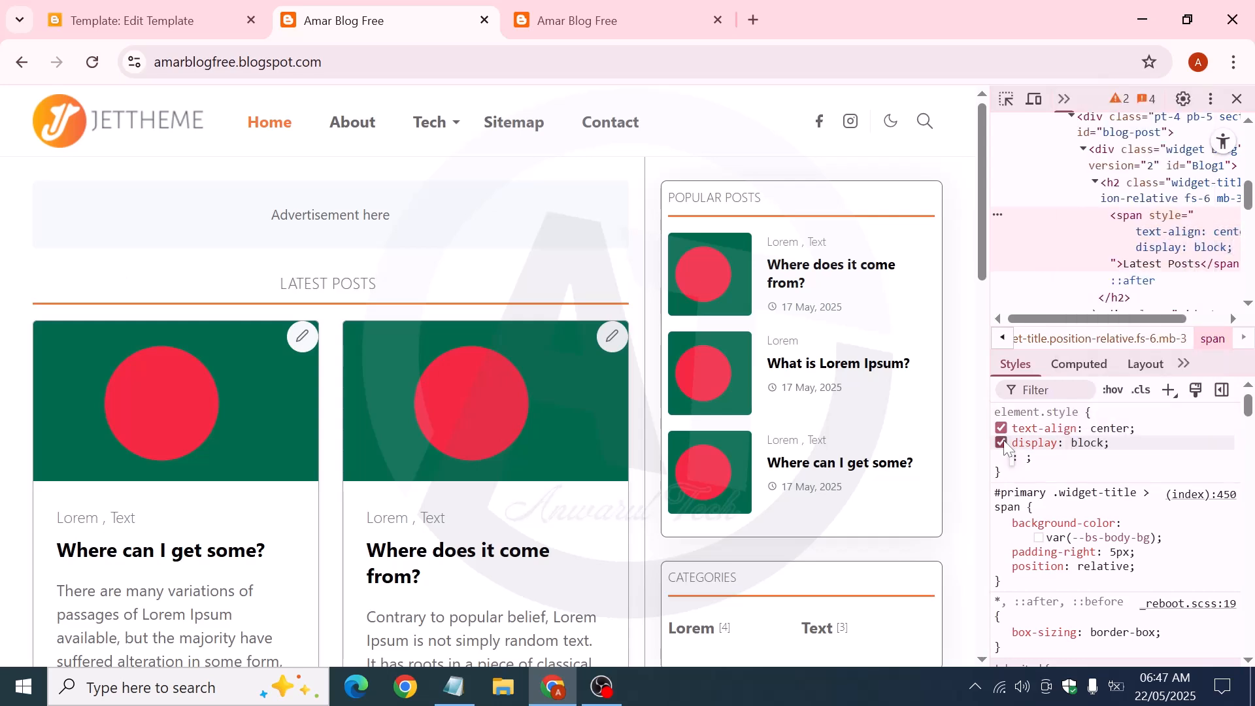
key("Escape")
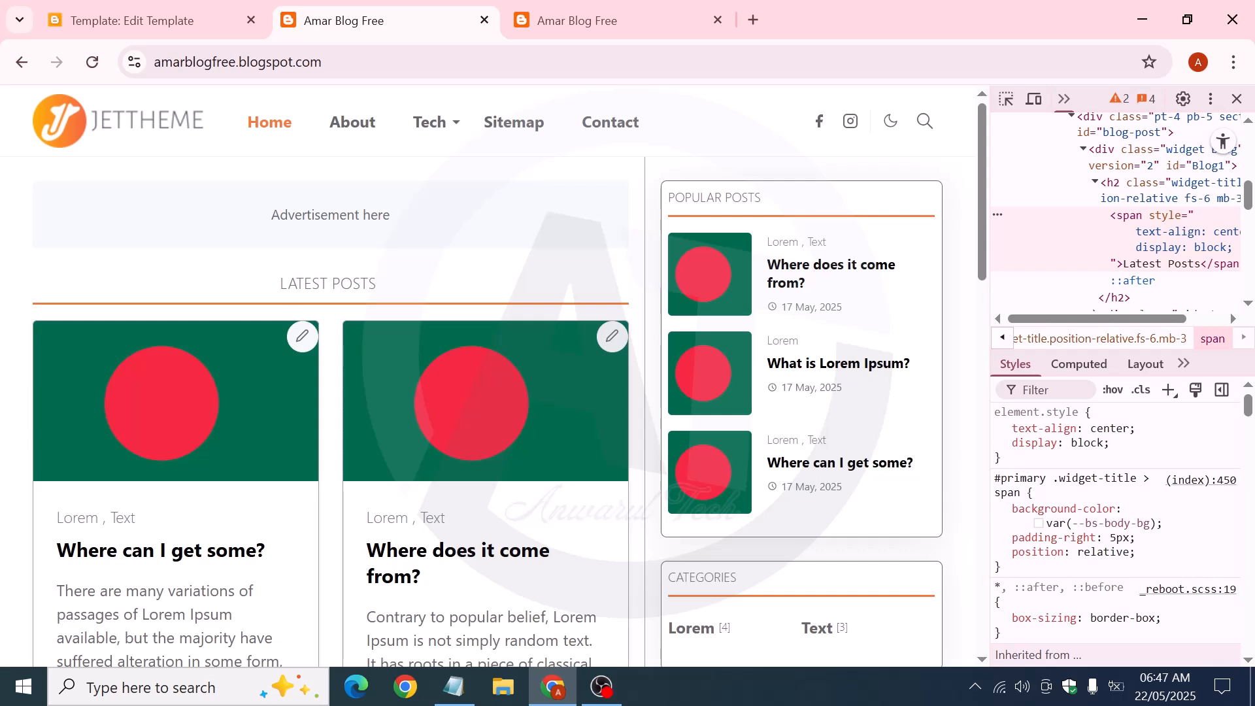
Copy the inline style attribute with text-align: center and display: block from the inspected Latest Posts span
left_click_drag(278, 283, 384, 290)
left_click(382, 285)
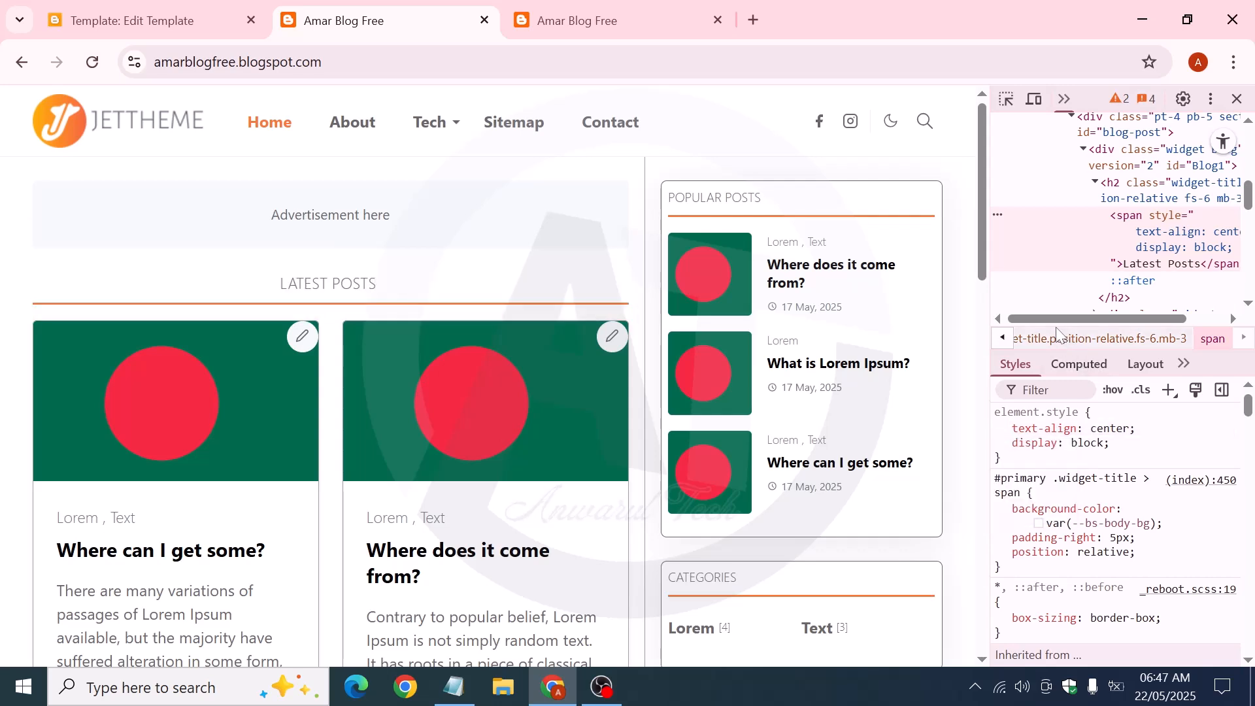
left_click_drag(1057, 320, 1116, 325)
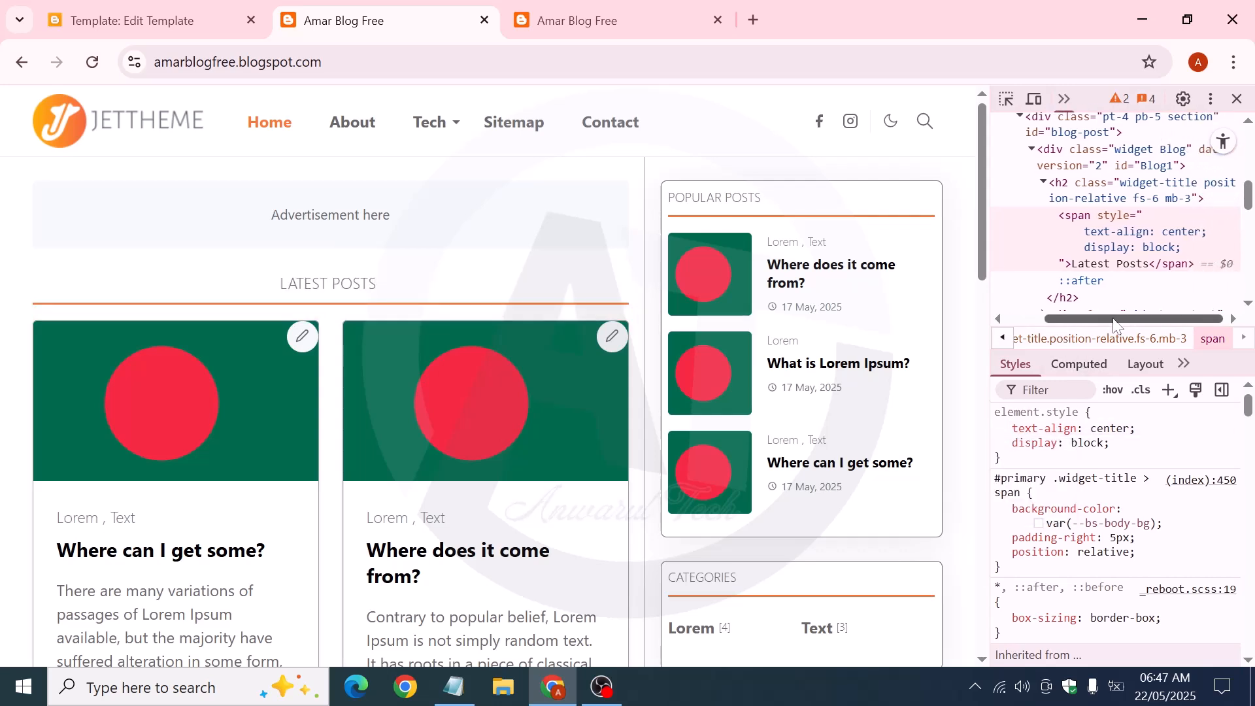
double_click(1105, 225)
left_click(1101, 217)
left_click_drag(1097, 215, 1169, 251)
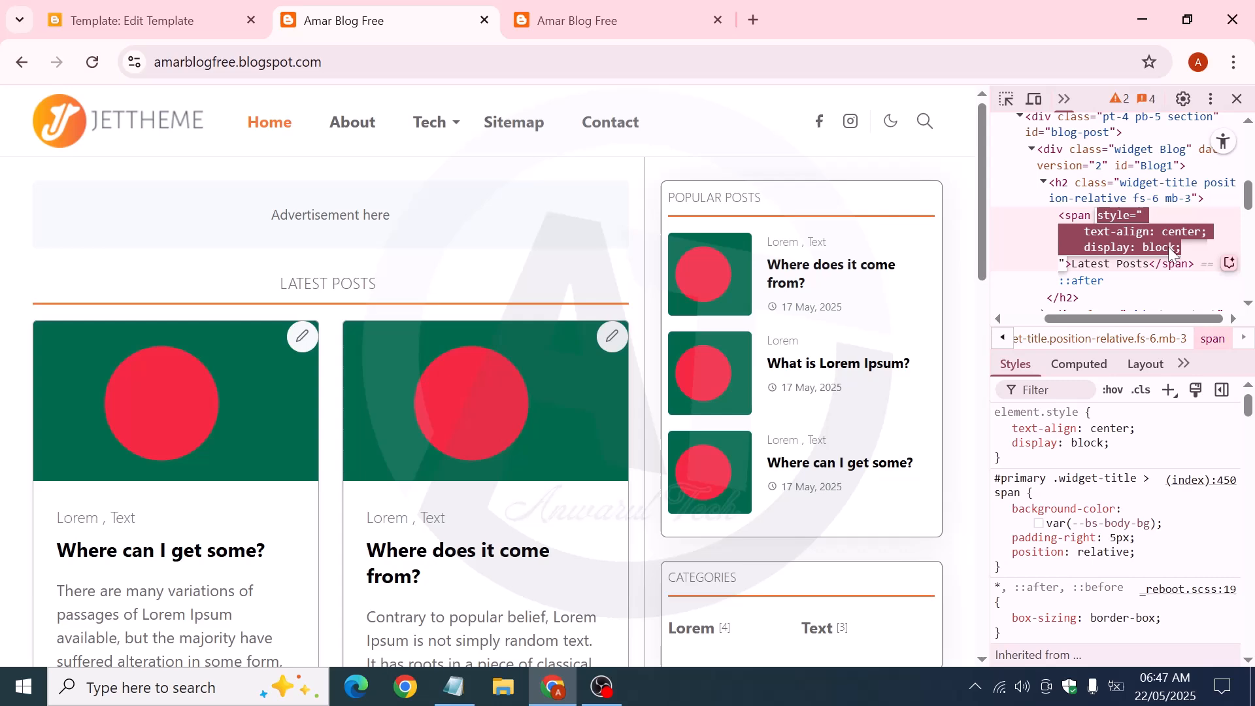
right_click(1119, 239)
left_click(740, 330)
Paste the copied style into the Latest Posts span of the theme code, add the closing quotation mark and save the theme
key("ctrl+Page_Up")
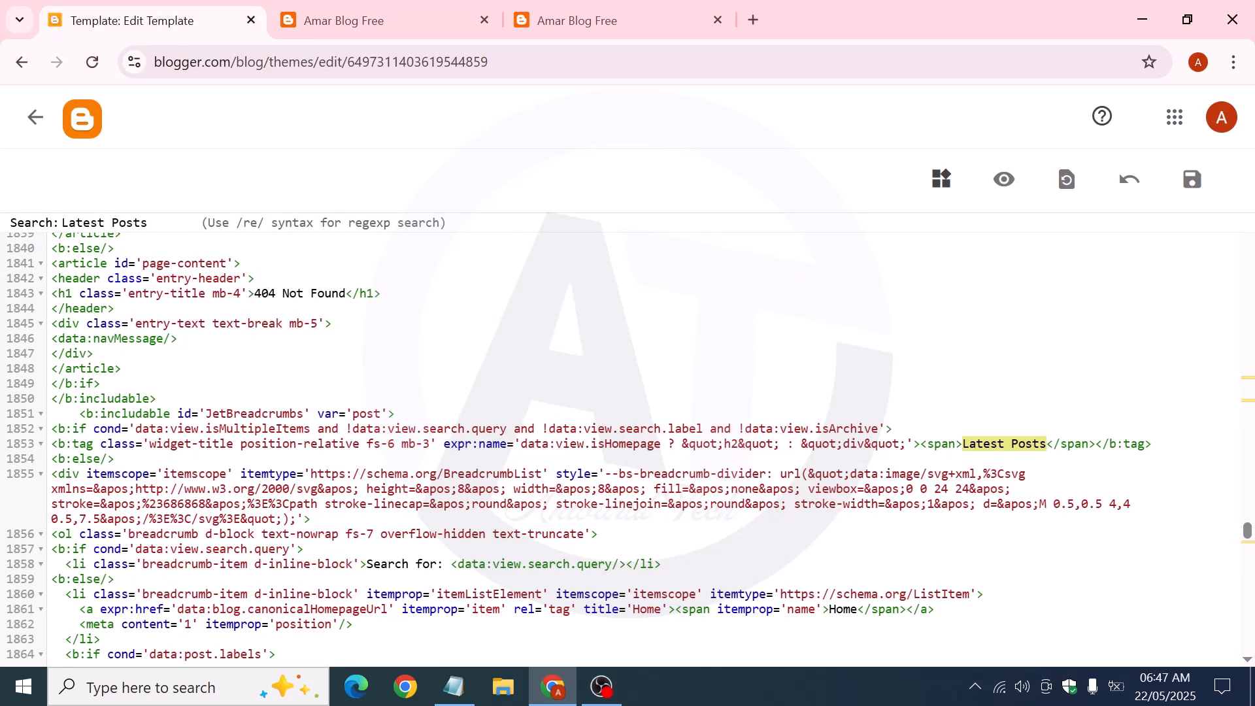
left_click(955, 443)
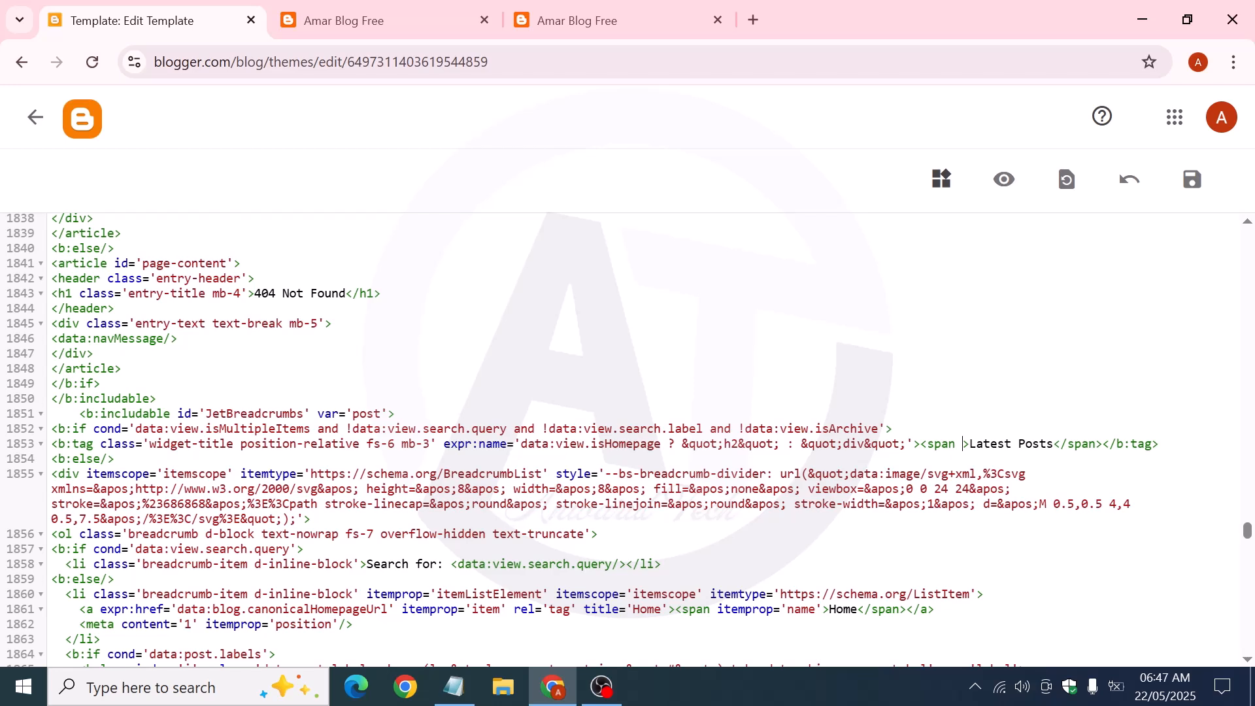
key("ctrl+v")
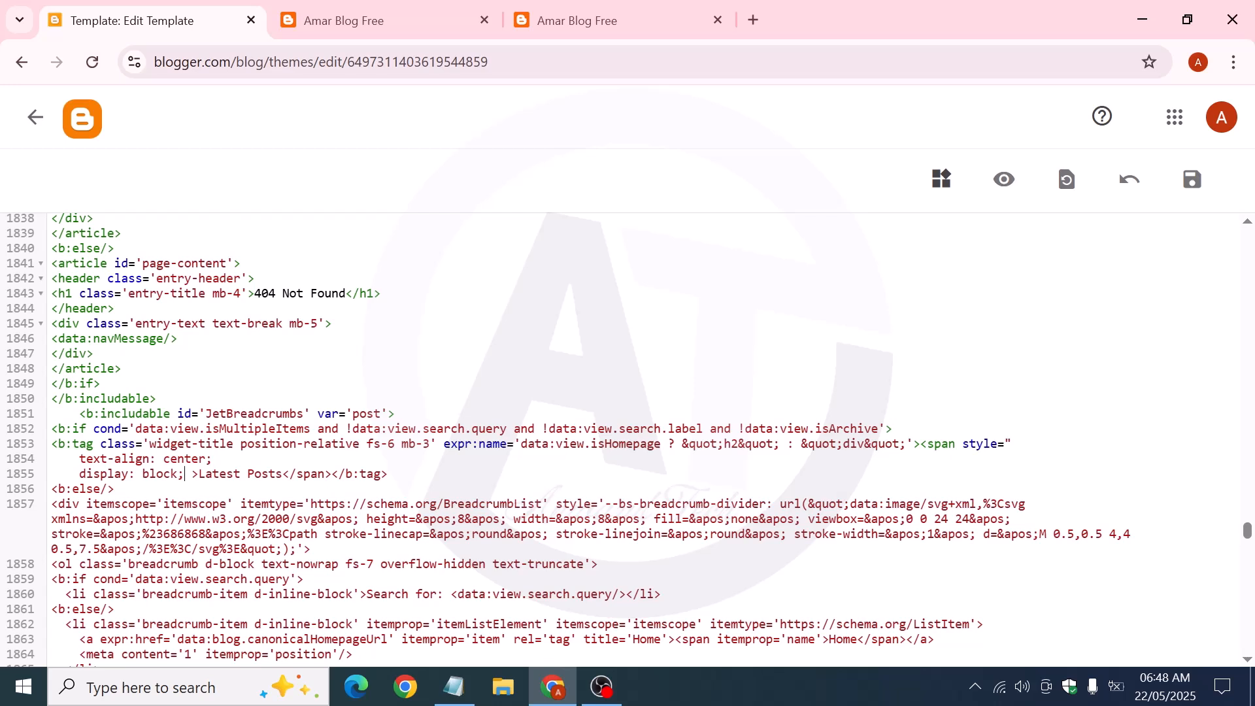
key("shift+Left")
left_click(185, 473)
type("\"")
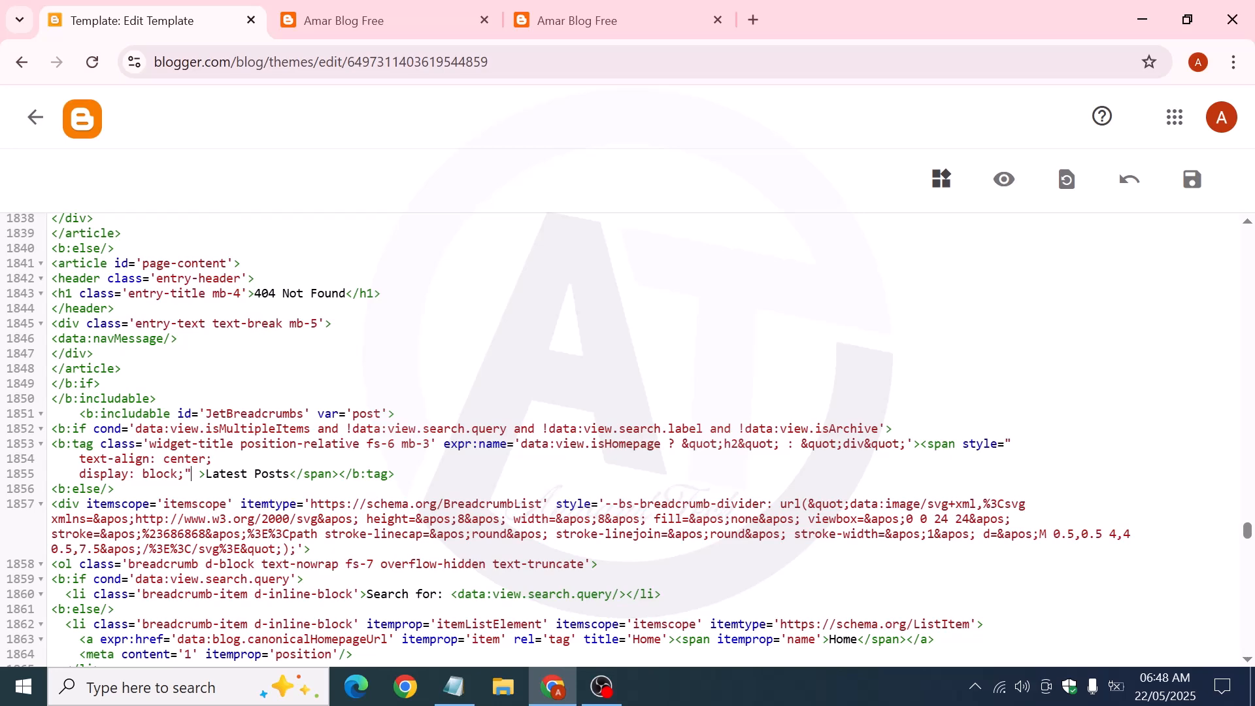
left_click(1183, 194)
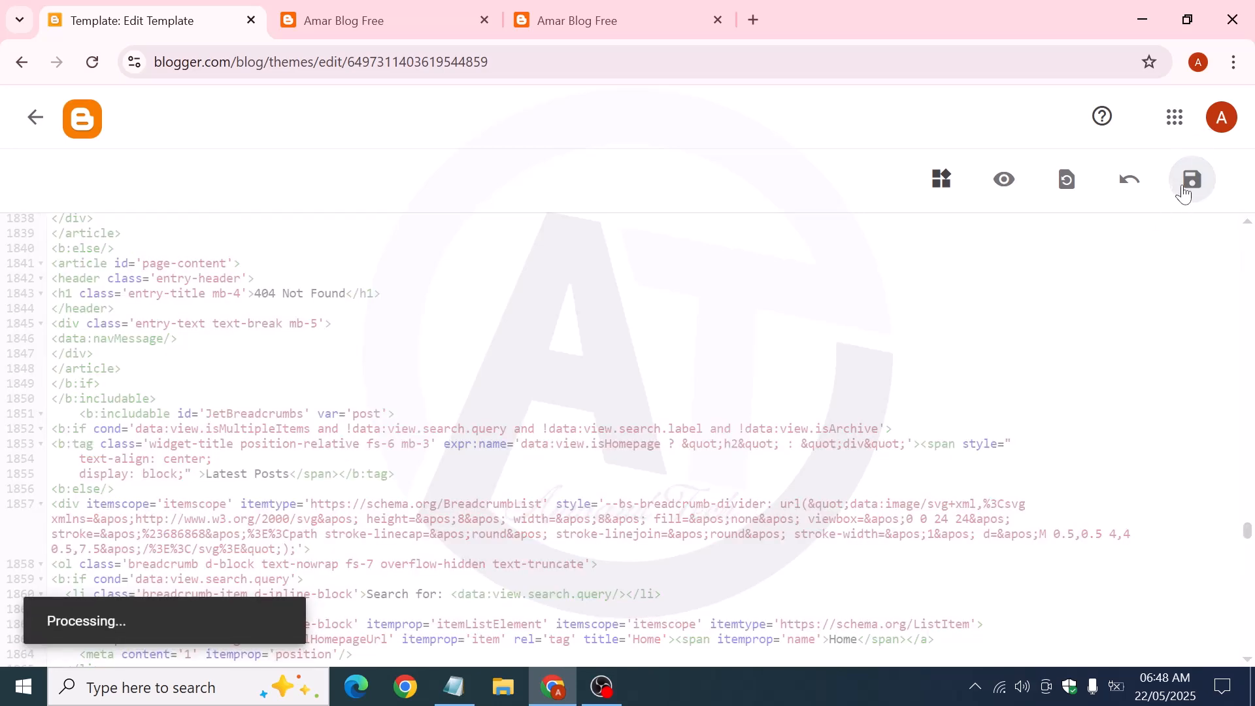
Reload the second home page tab to check the Latest Posts title alignment and close the developer tools
left_click(632, 37)
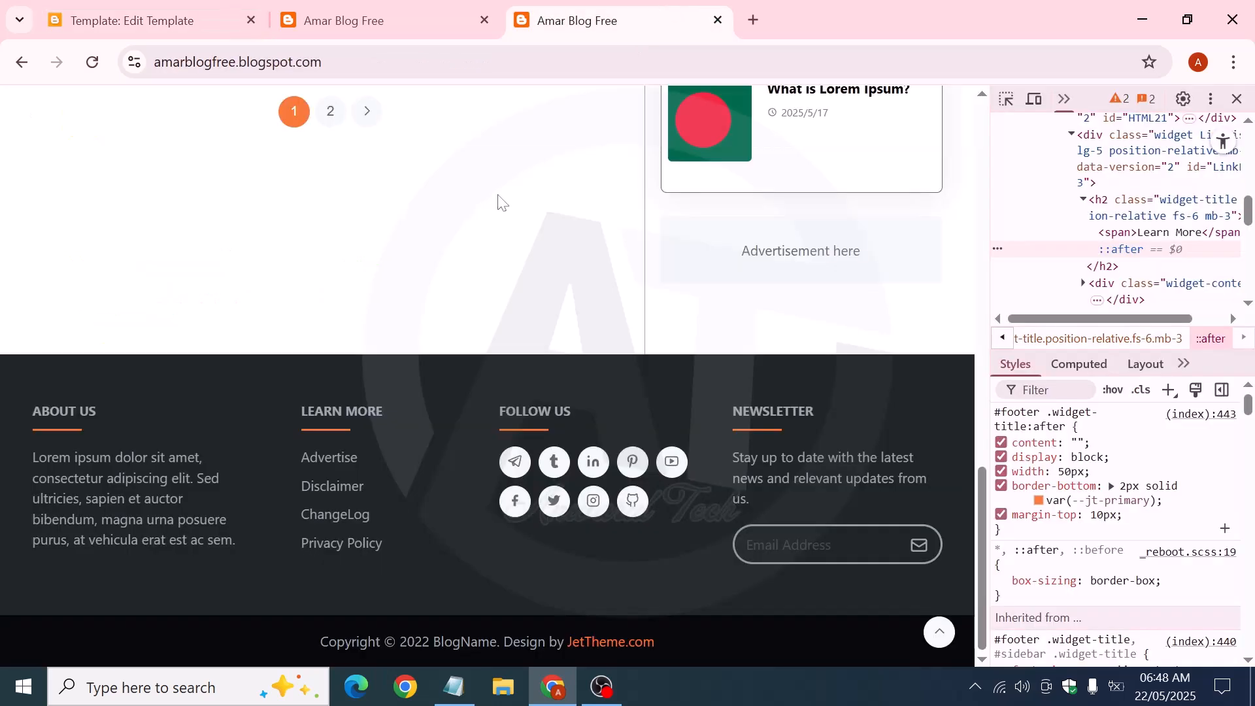
scroll(499, 202, "up", 15)
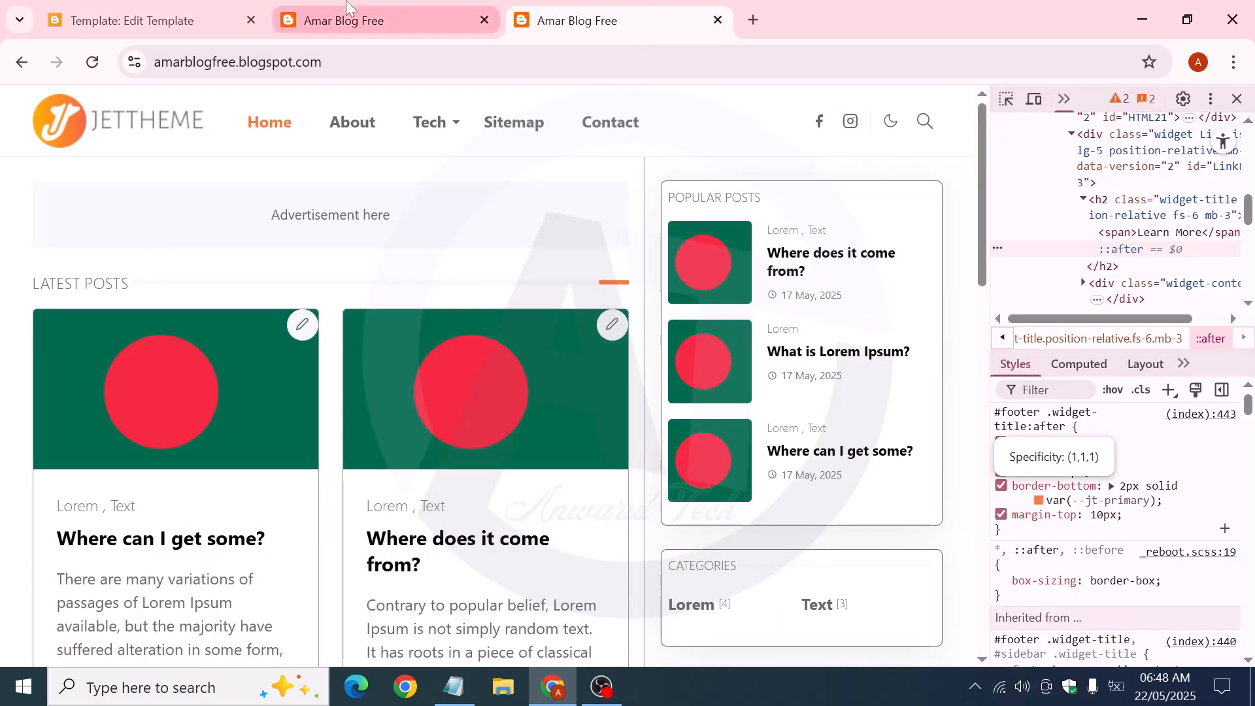
left_click(379, 20)
left_click(608, 20)
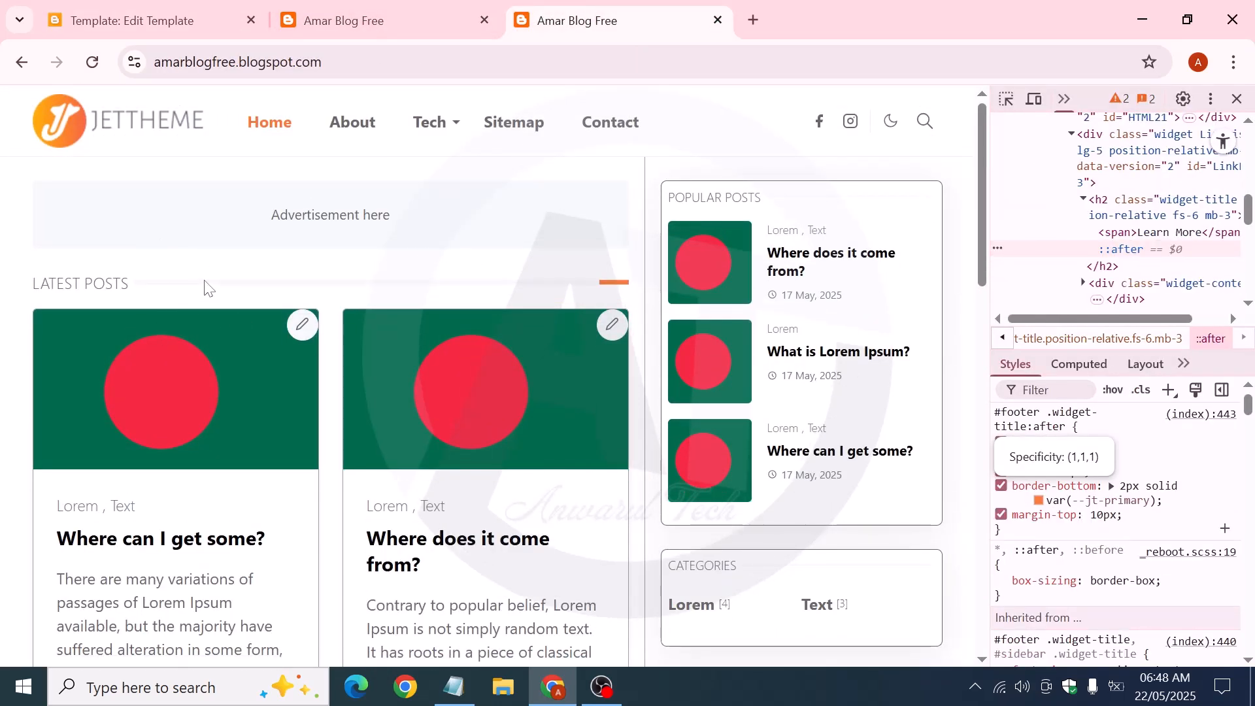
left_click(99, 69)
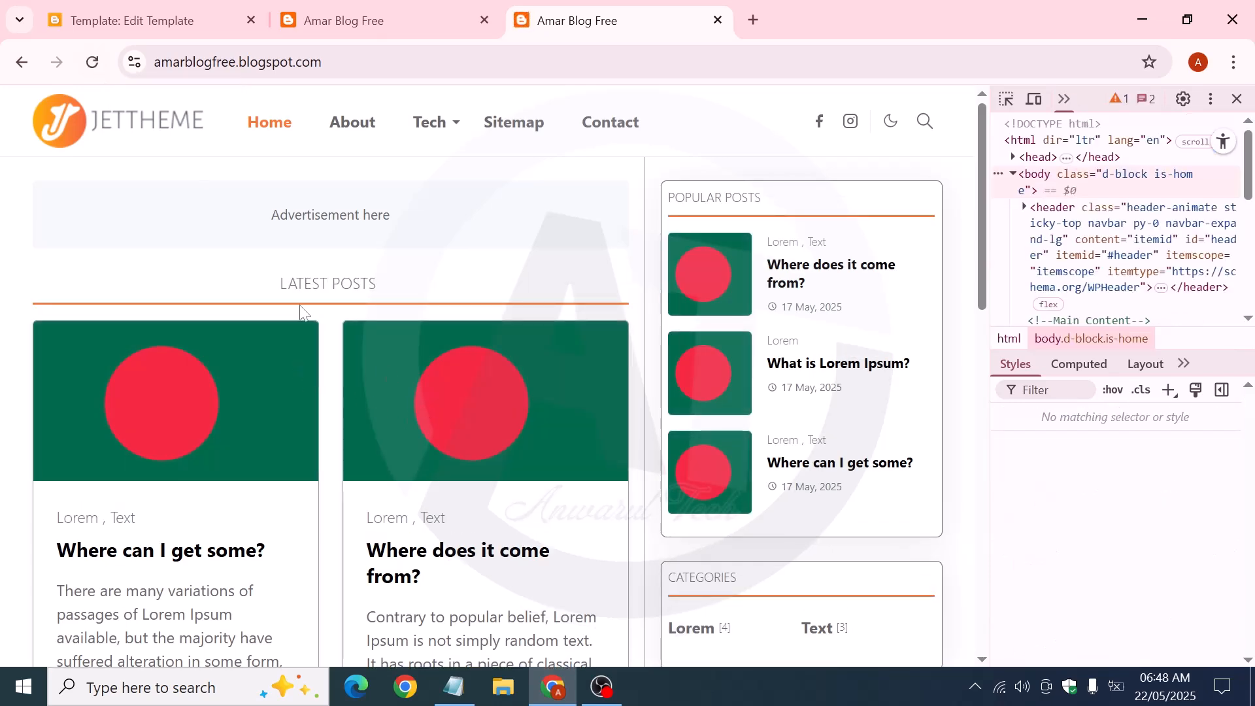
left_click_drag(279, 287, 396, 293)
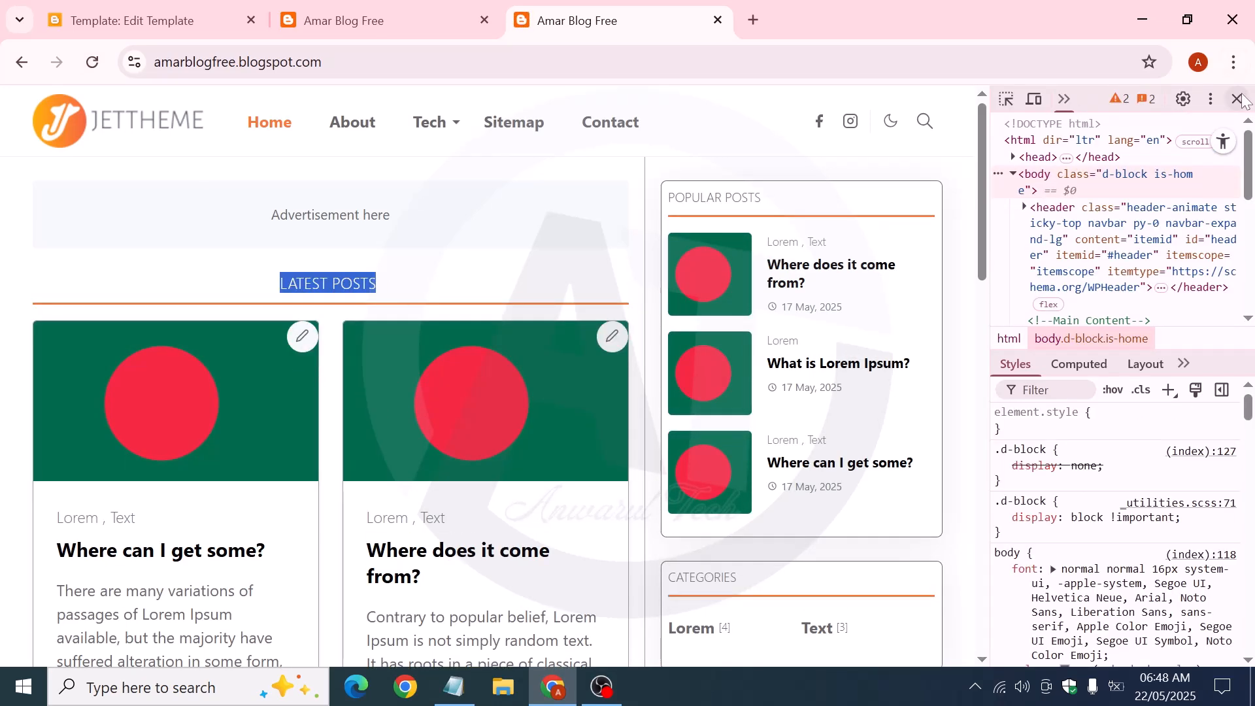
left_click(1236, 98)
left_click(375, 307)
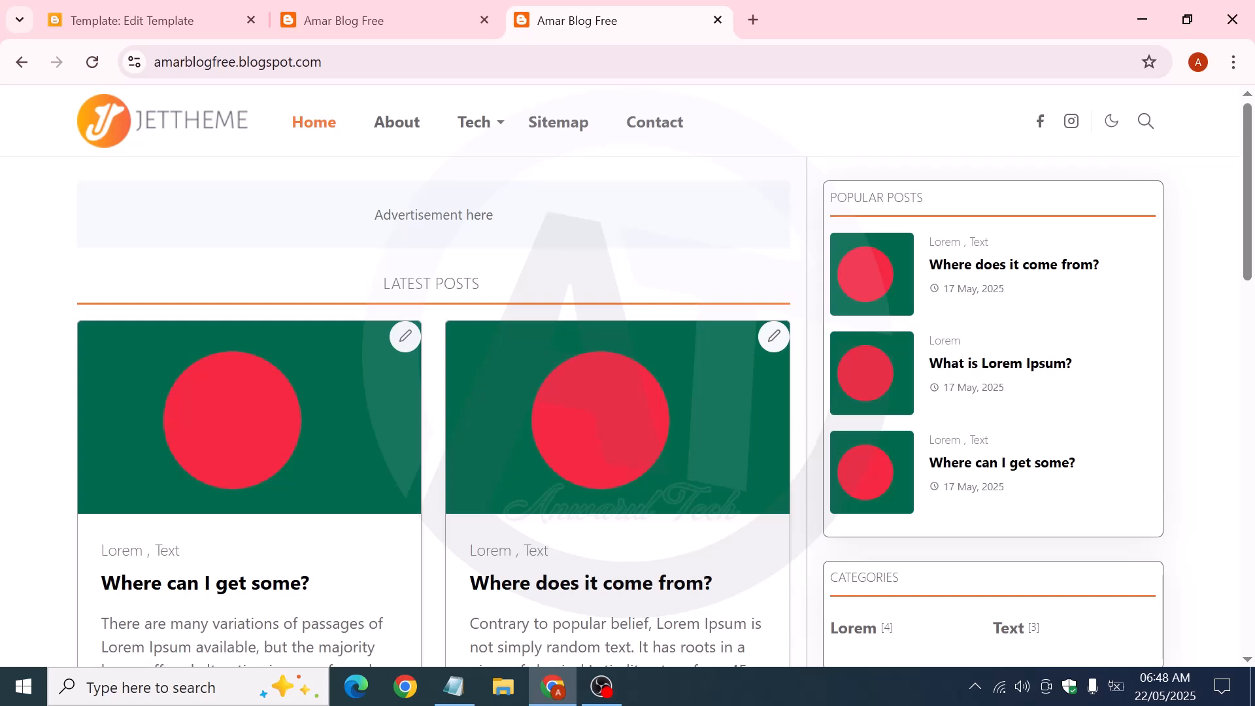
Examine the Latest Posts title and the rest of the home page down to the footer
scroll(440, 283, "down", 5)
scroll(440, 283, "up", 5)
left_click_drag(378, 283, 541, 282)
left_click(519, 288)
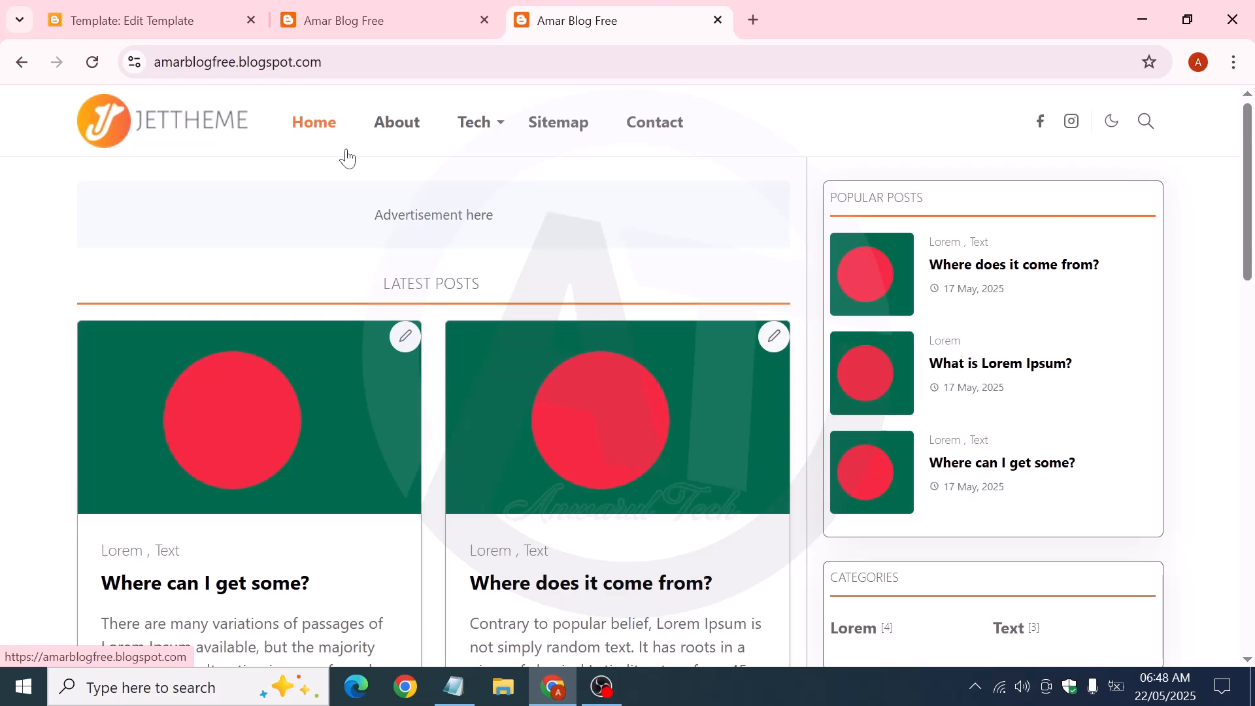
scroll(364, 247, "down", 5)
scroll(366, 247, "up", 2)
scroll(366, 247, "up", 2)
scroll(281, 209, "down", 10)
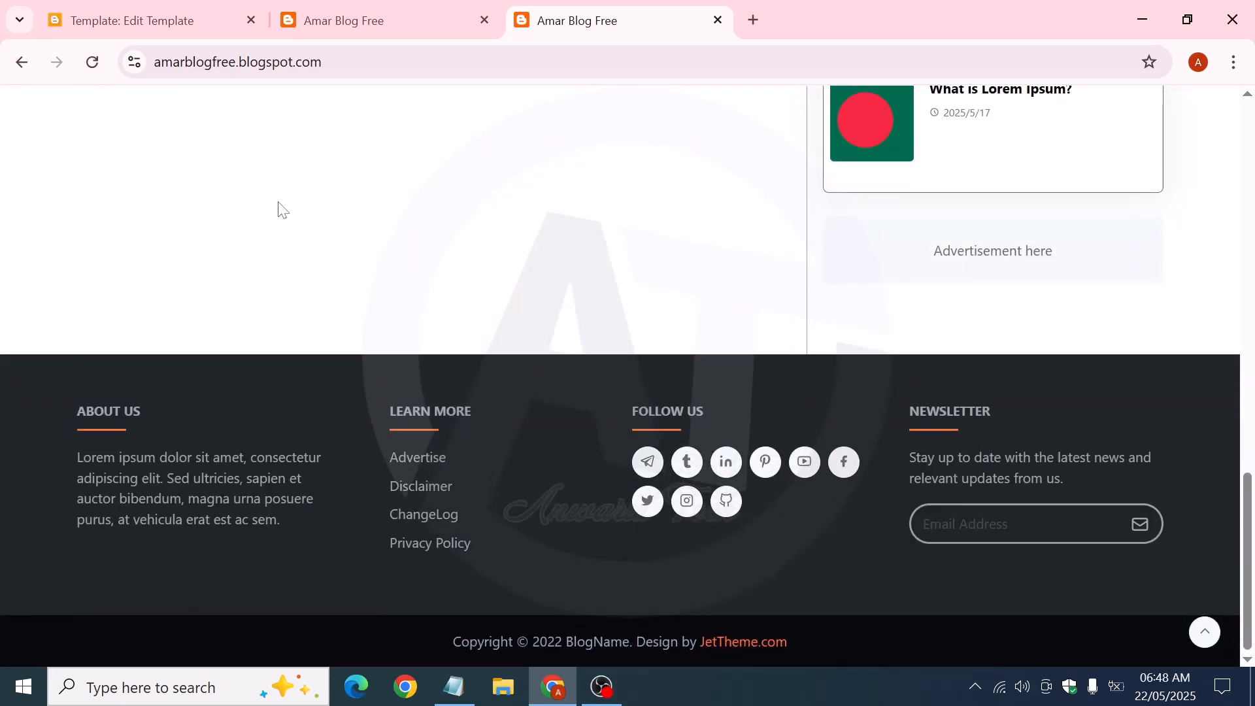
scroll(281, 209, "up", 10)
scroll(330, 264, "down", 2)
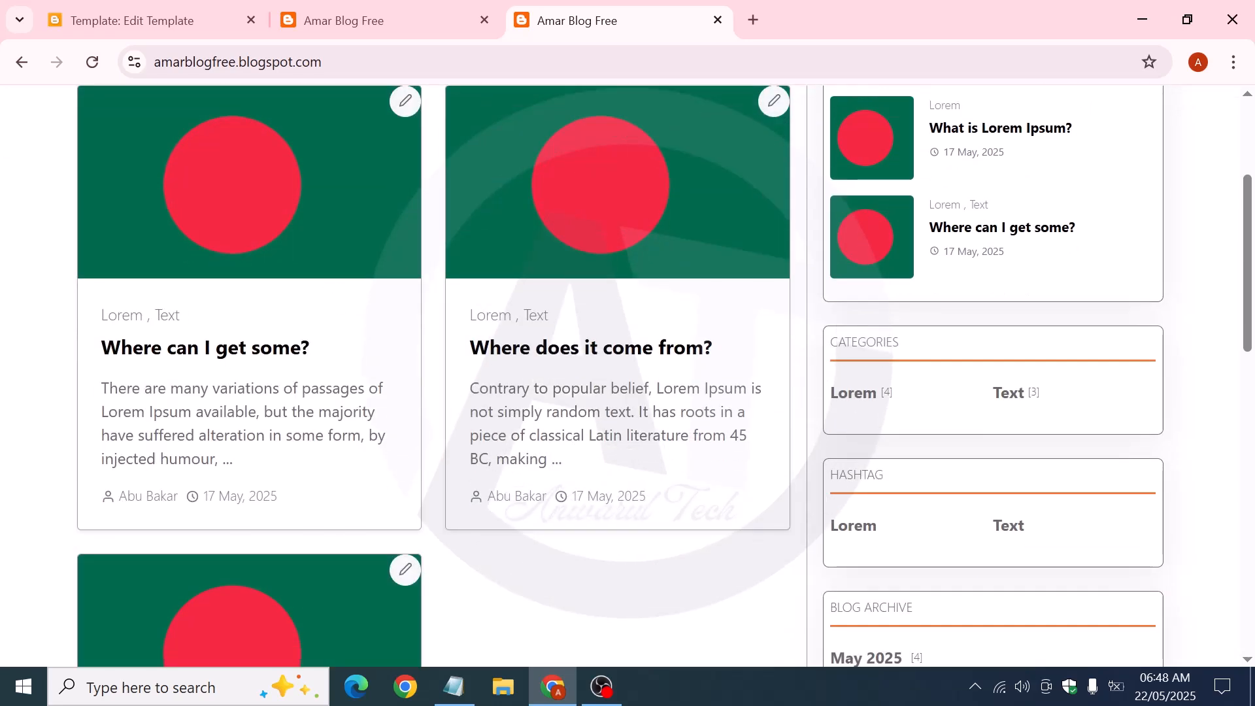
Examine the snippet text, title and labels on the first post card of the home page
mouse_move(101, 388)
left_mouse_down()
mouse_move(238, 467)
mouse_move(199, 457)
mouse_move(100, 391)
left_mouse_up()
left_click(100, 391)
scroll(174, 359, "up", 3)
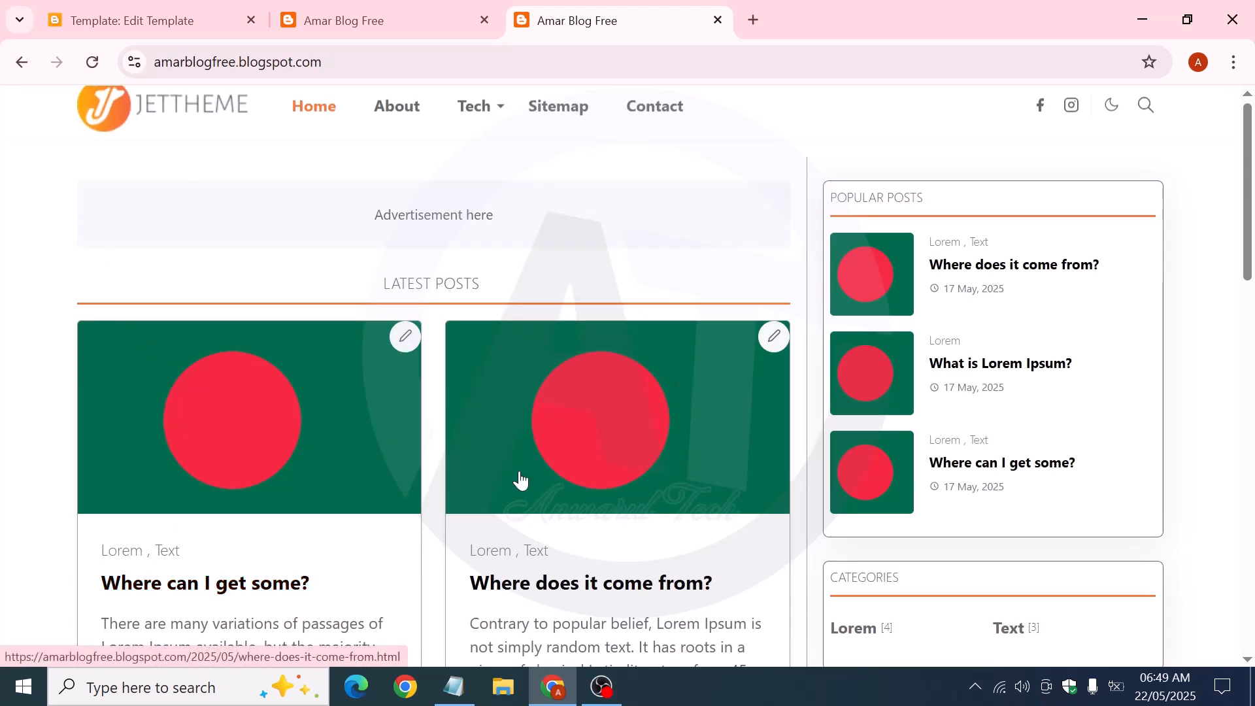
scroll(518, 481, "down", 4)
left_click_drag(100, 325, 255, 415)
left_click(101, 288)
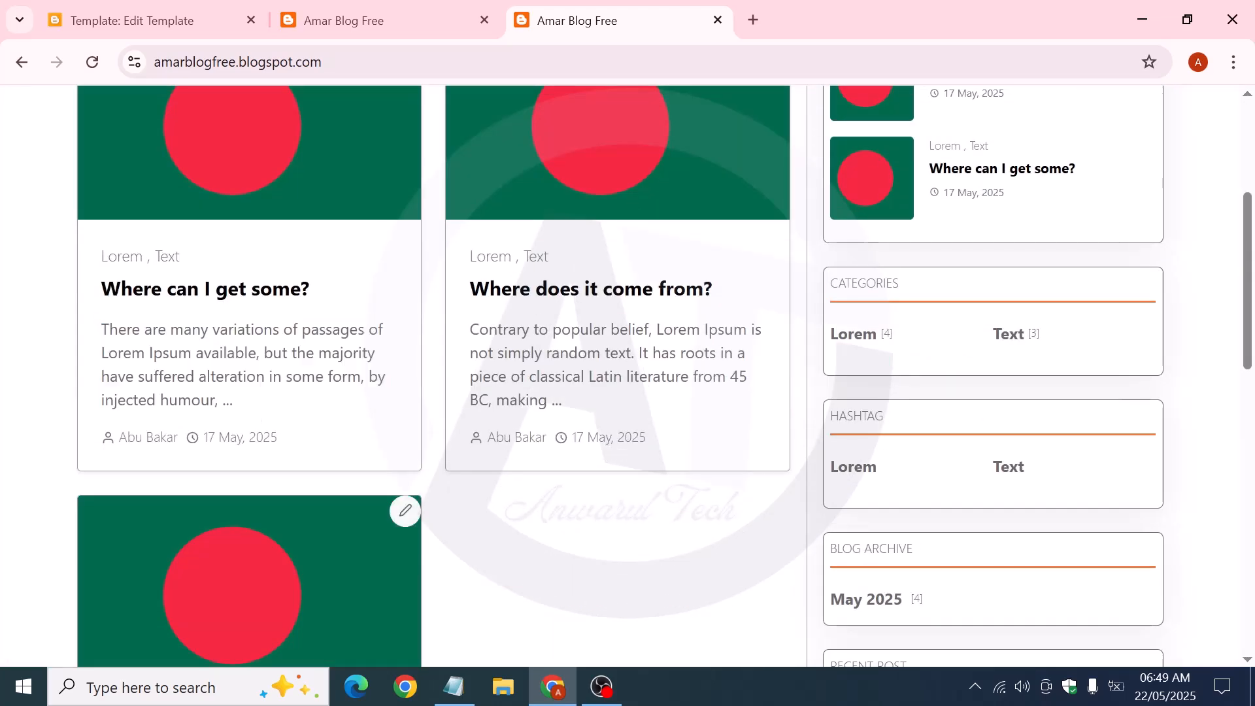
mouse_move(100, 256)
left_mouse_down()
mouse_move(204, 266)
mouse_move(101, 256)
left_mouse_up()
left_click(207, 257)
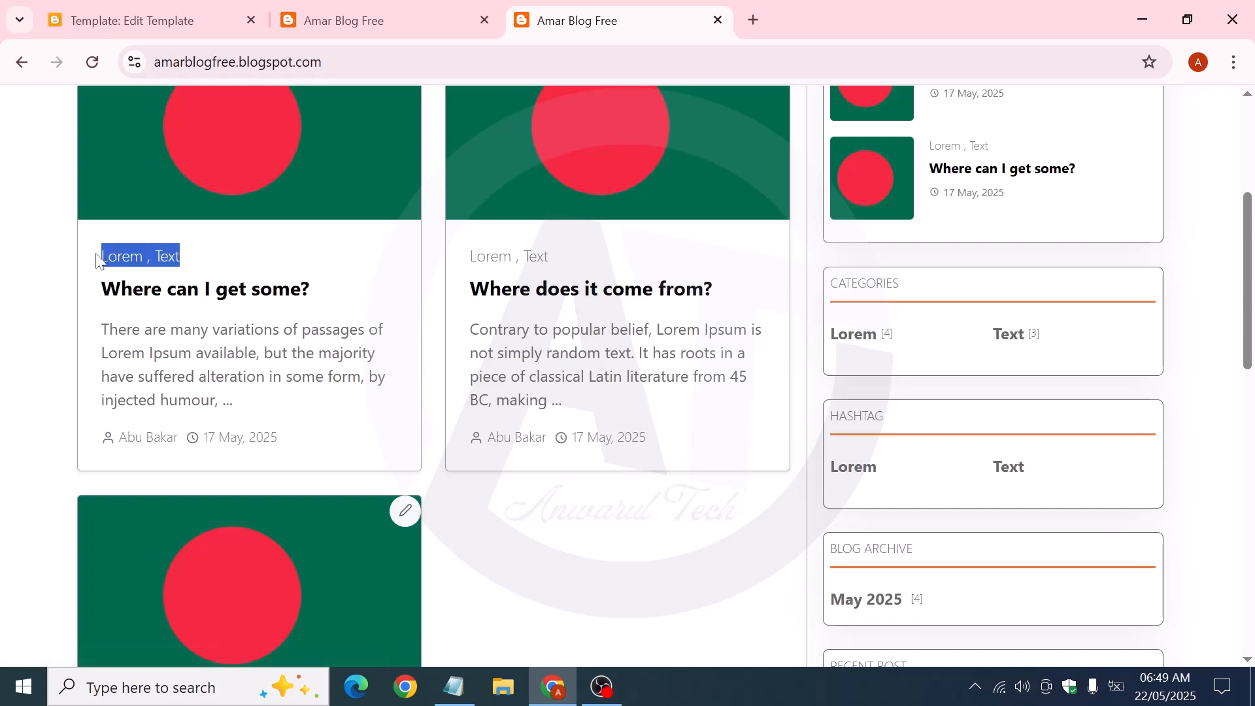
left_click(311, 324)
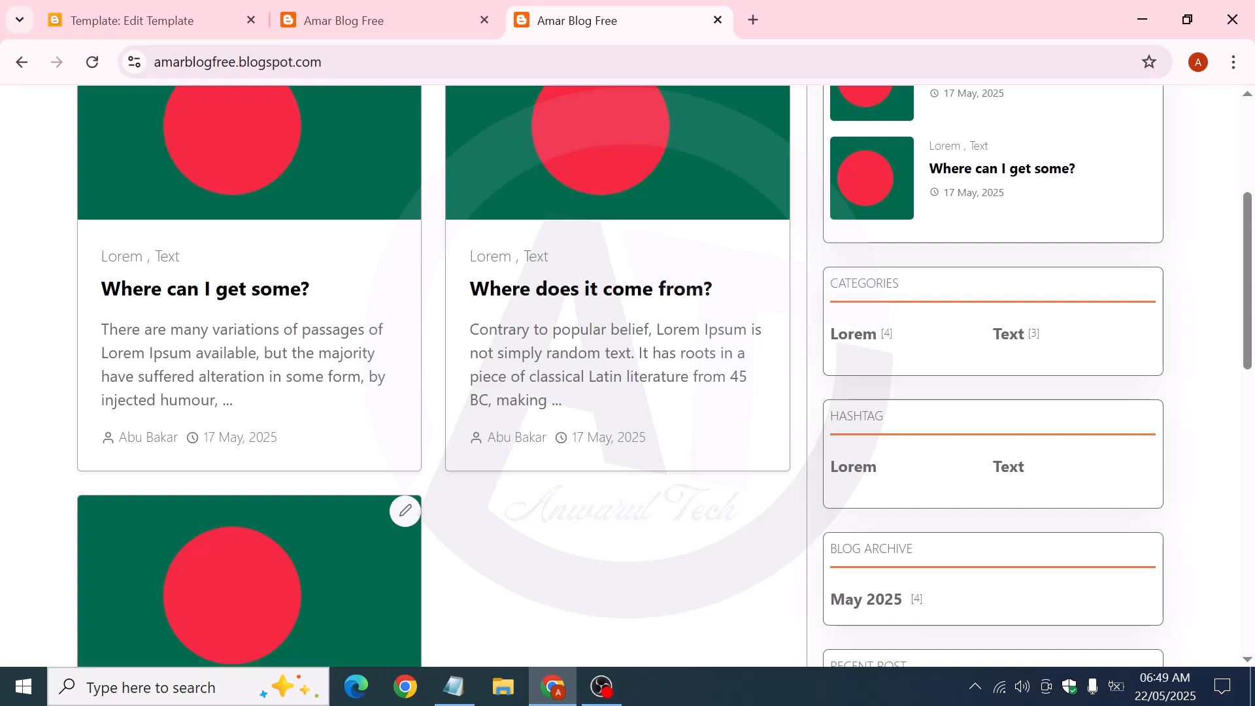
scroll(300, 364, "down", 10)
scroll(327, 364, "up", 15)
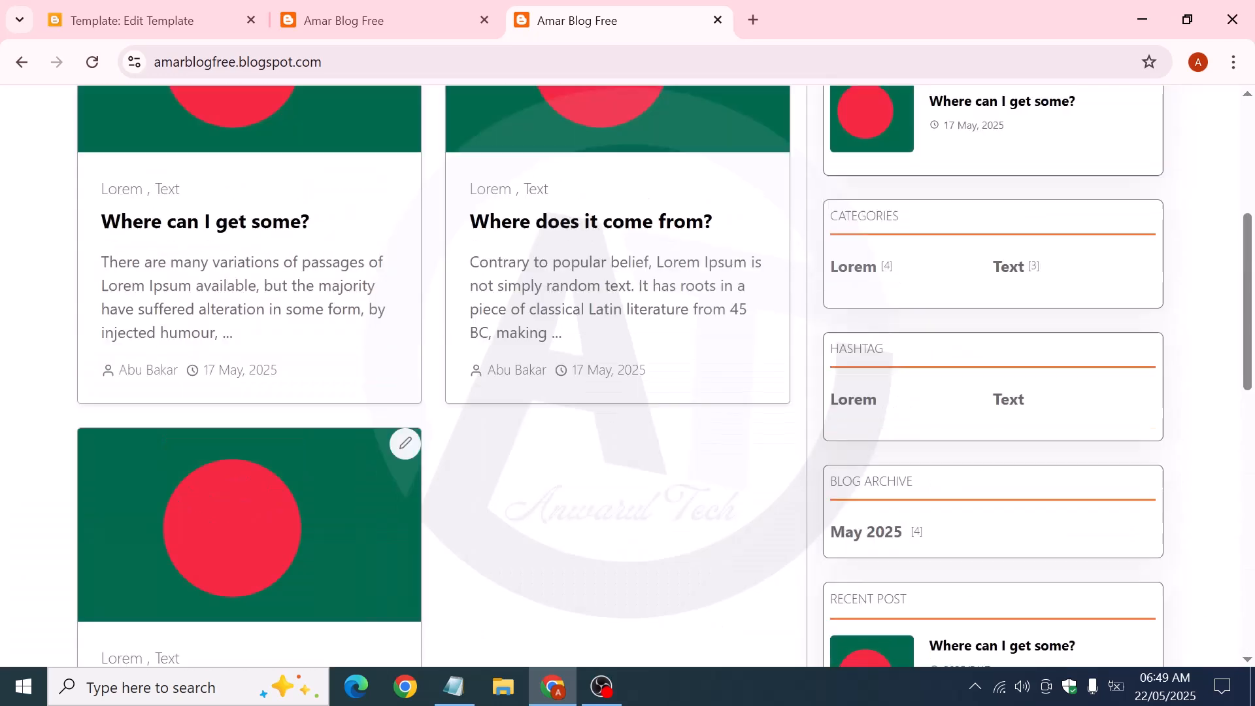
scroll(310, 355, "down", 3)
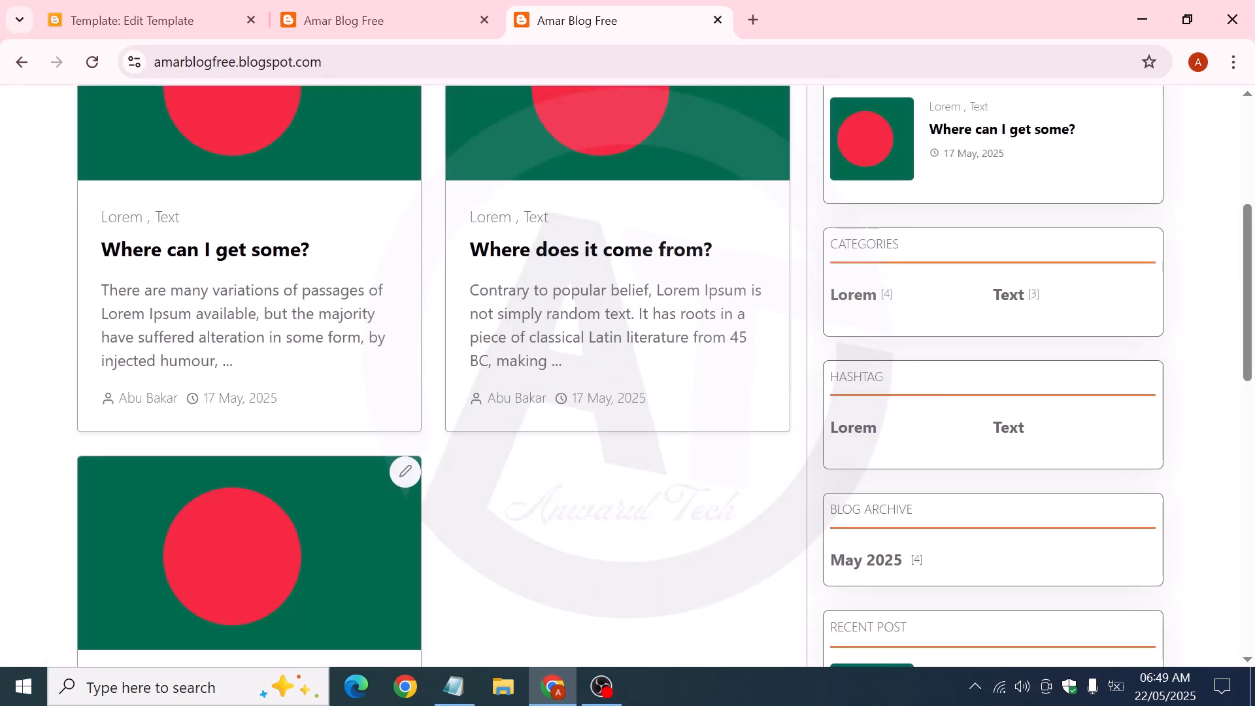
Inspect the first post card's snippet paragraph and copy its class value item-snippet text-break mb-3
right_click(175, 323)
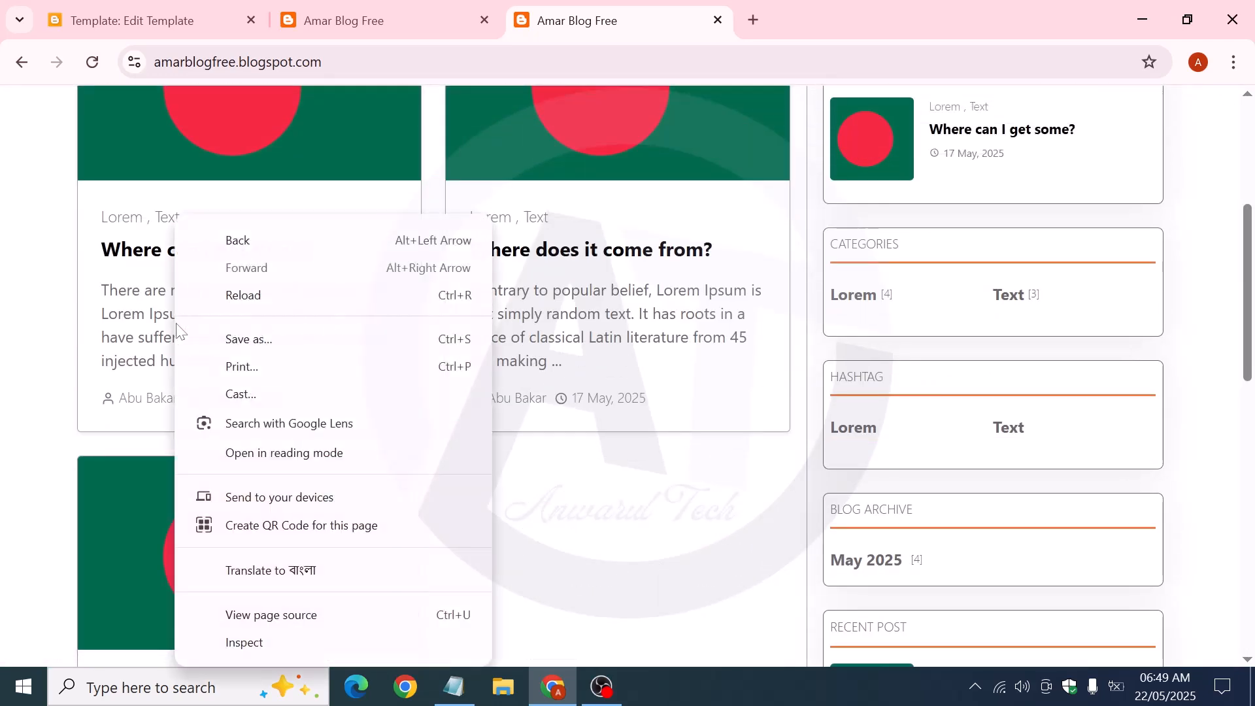
left_click(242, 638)
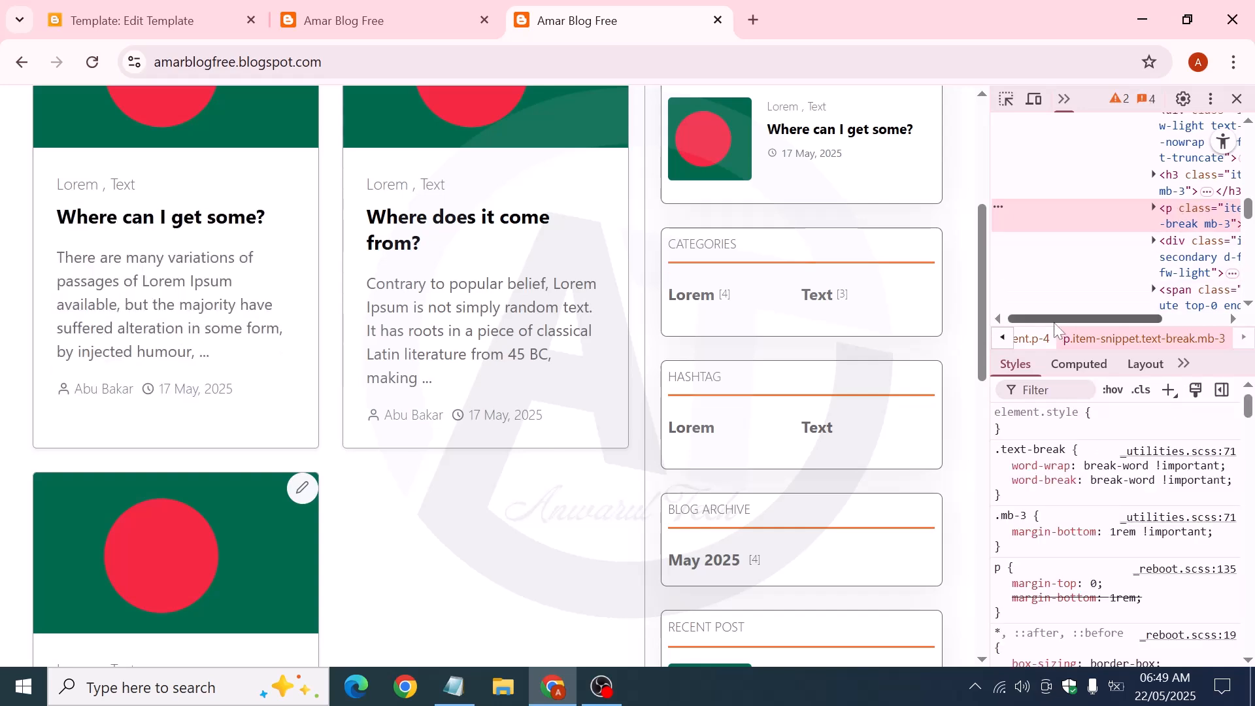
left_click_drag(1082, 320, 1143, 324)
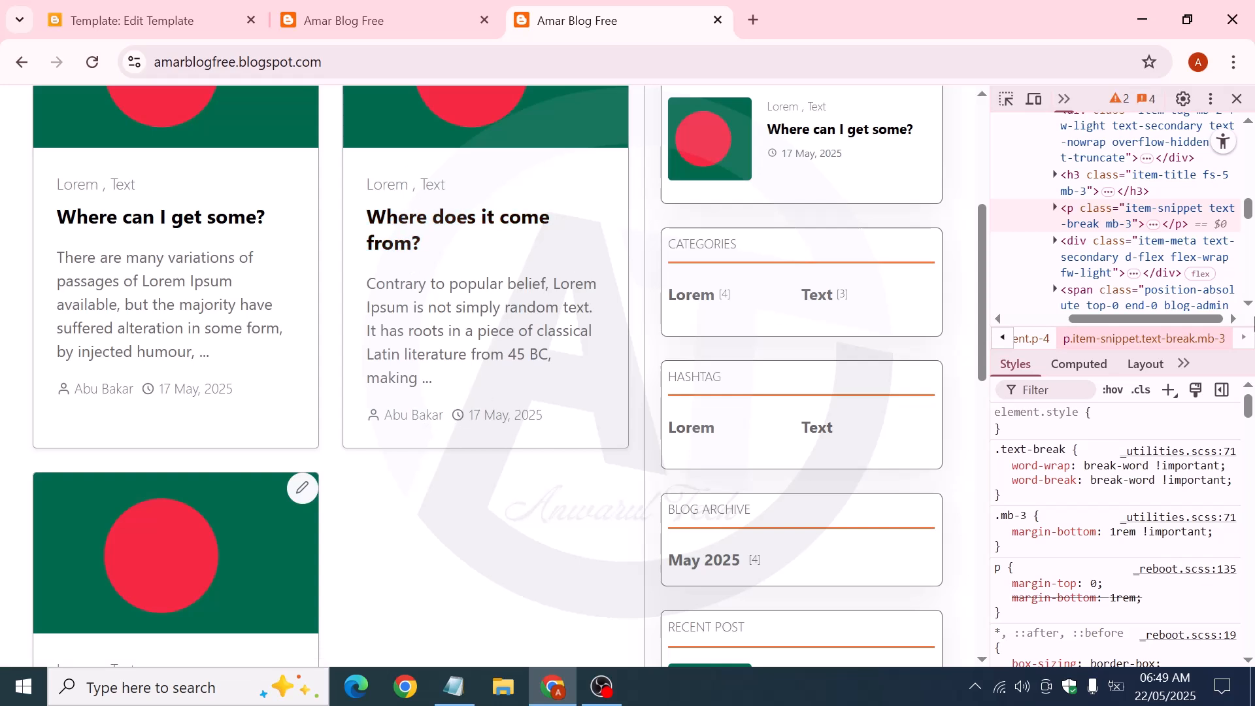
double_click(1159, 215)
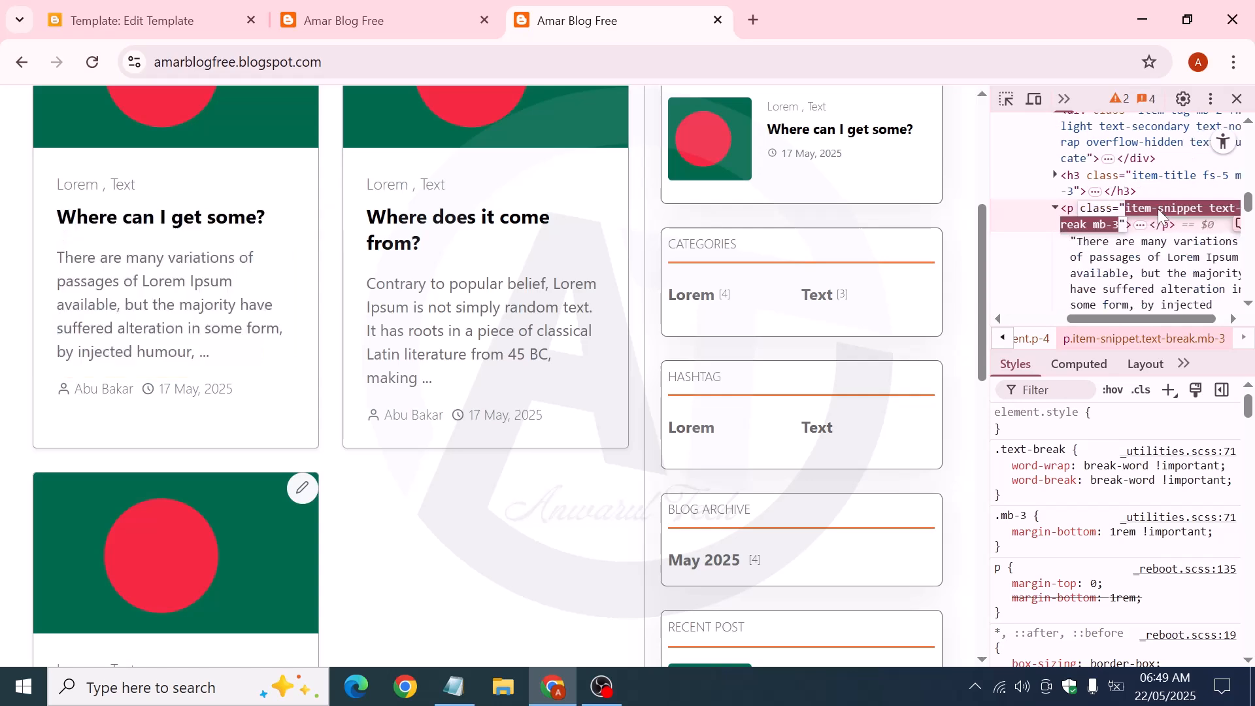
right_click(1091, 230)
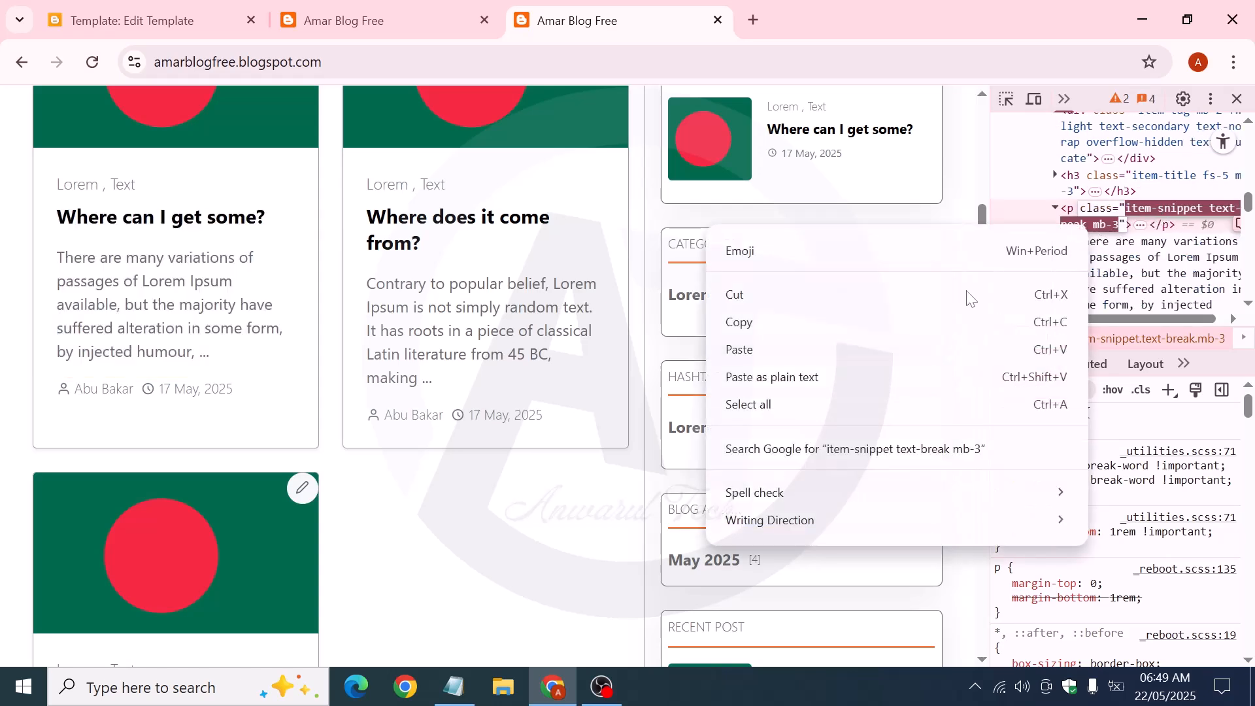
left_click(740, 327)
Search the theme code for item-snippet text-break mb-3 and cycle through its occurrences
left_click(136, 8)
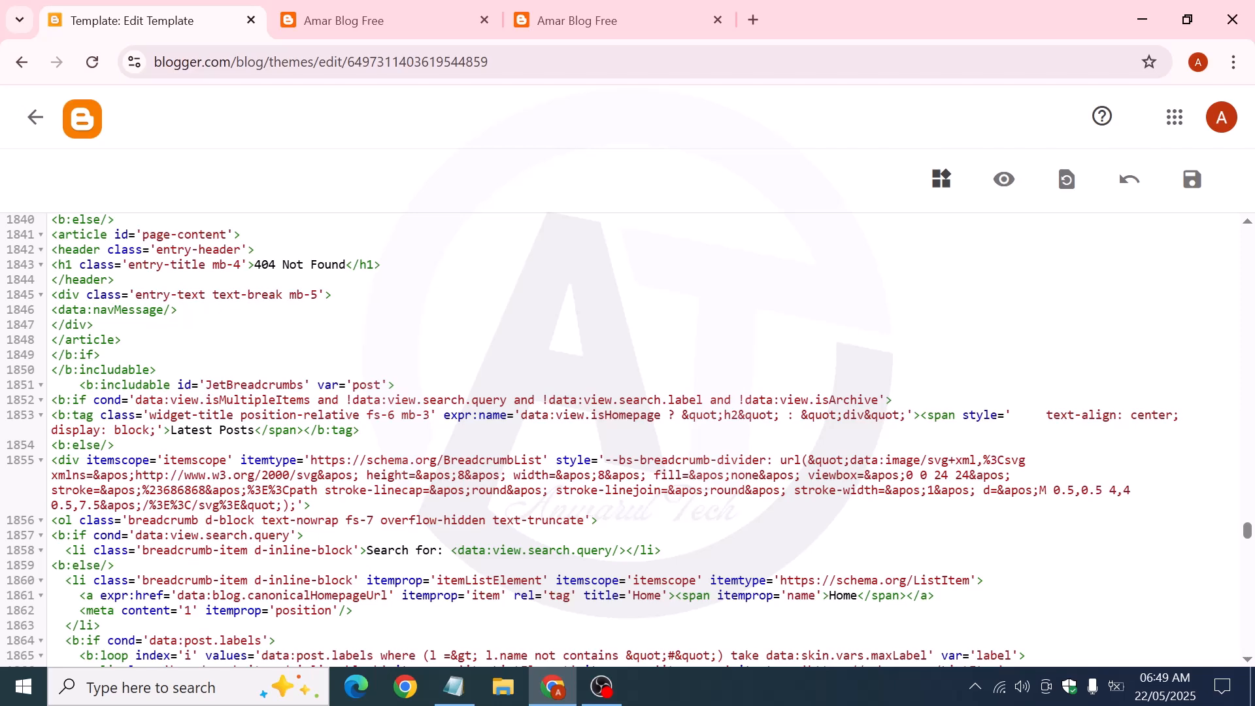
key("ctrl+f")
key("ctrl+v")
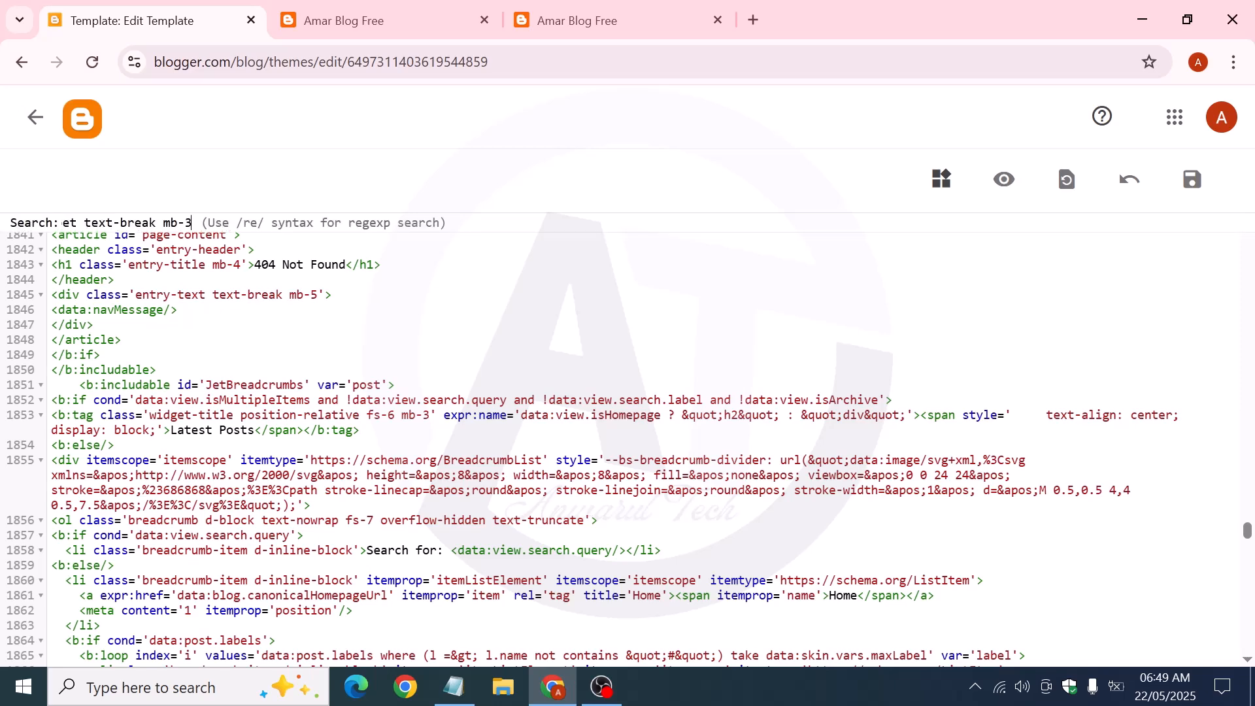
key("Return")
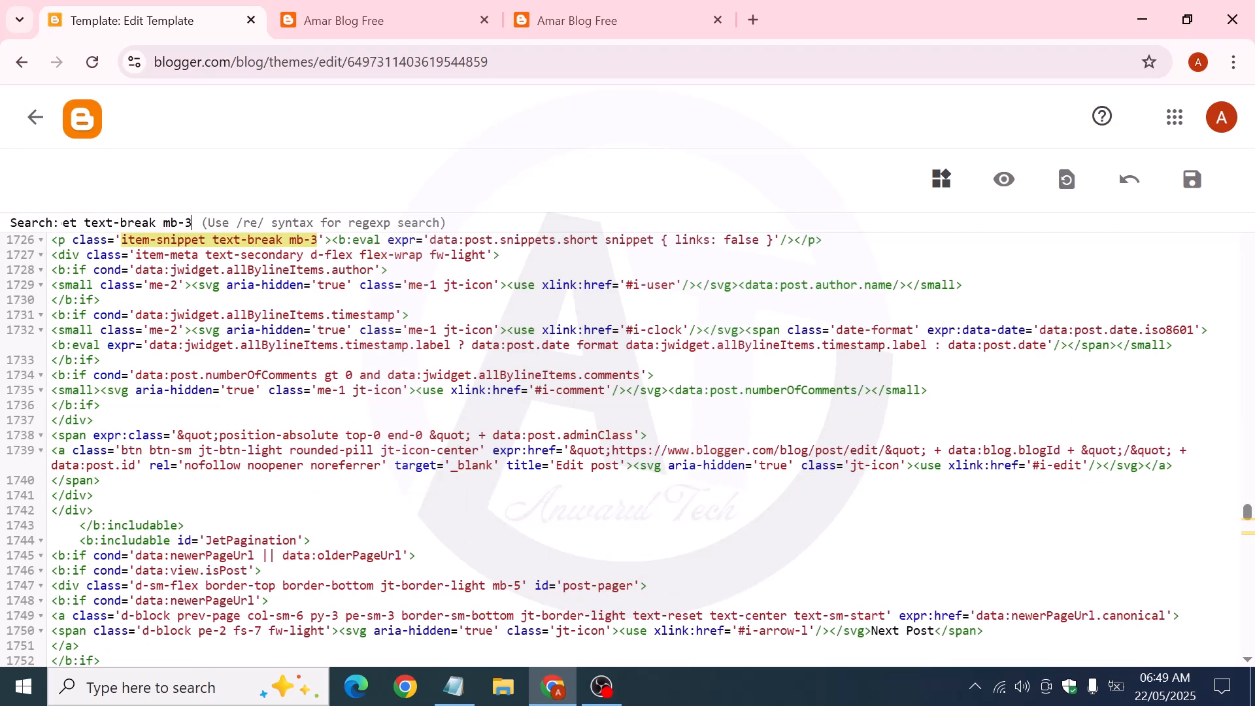
key("Return")
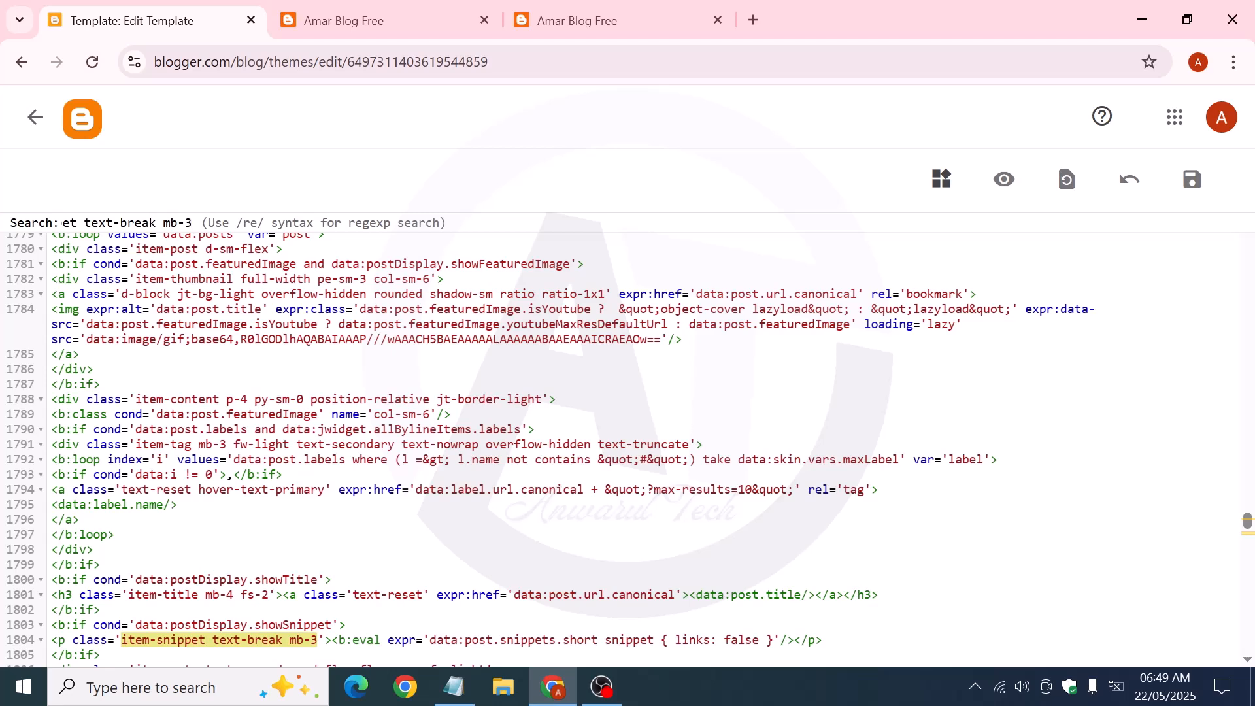
key("Return")
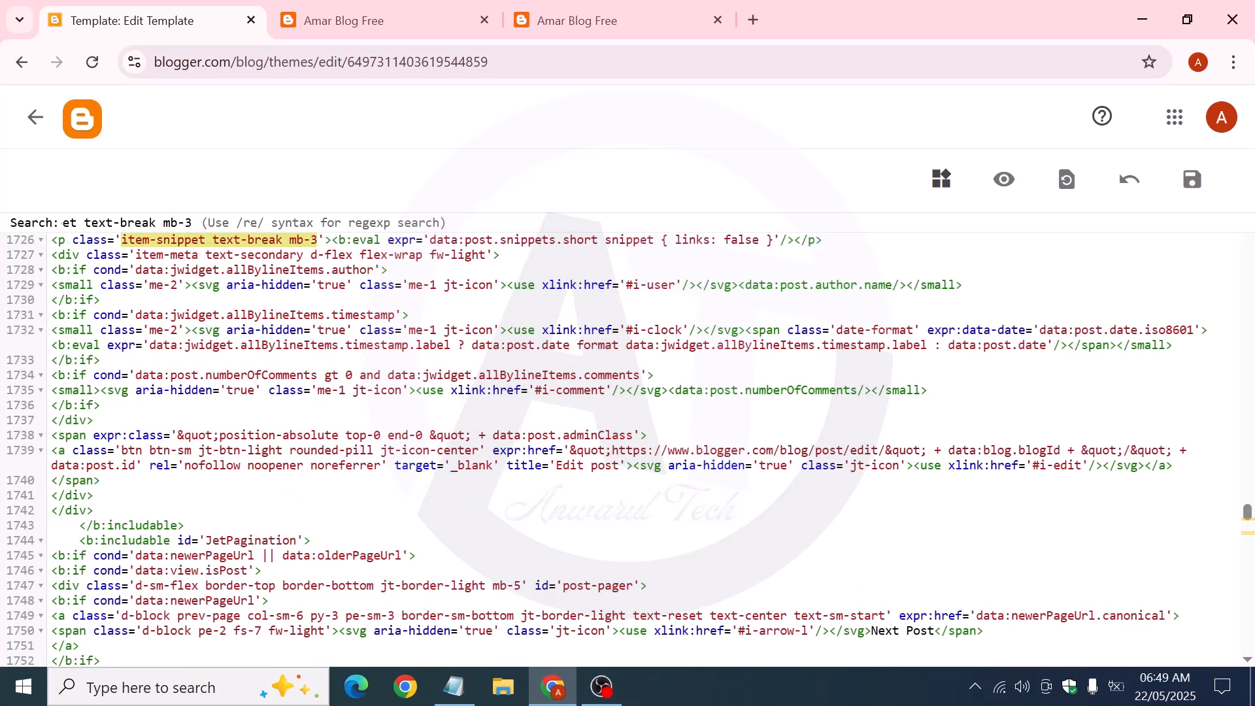
Delete the item-snippet text-break mb-3 paragraph on line 1726, above the item-meta div
scroll(39, 457, "up", 3)
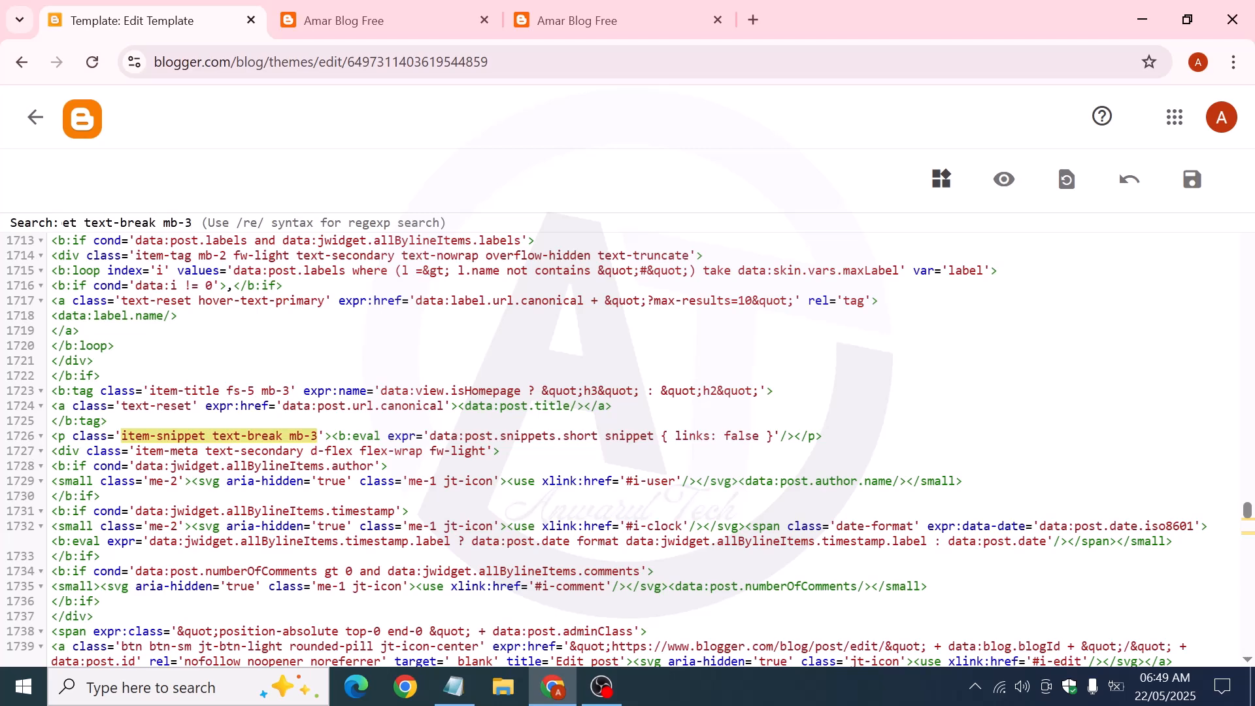
left_click_drag(52, 436, 821, 435)
key("BackSpace")
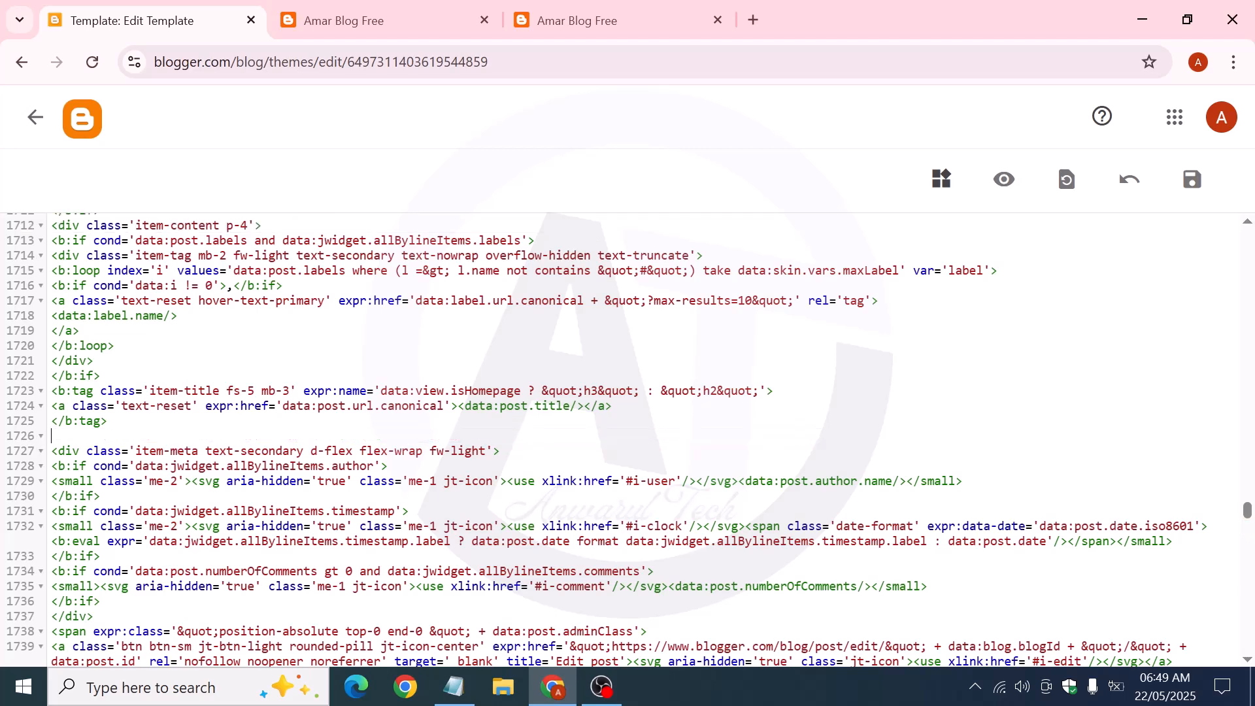
Save the theme code, reload the blog home page without the developer tools and check the post cards
left_click(1191, 175)
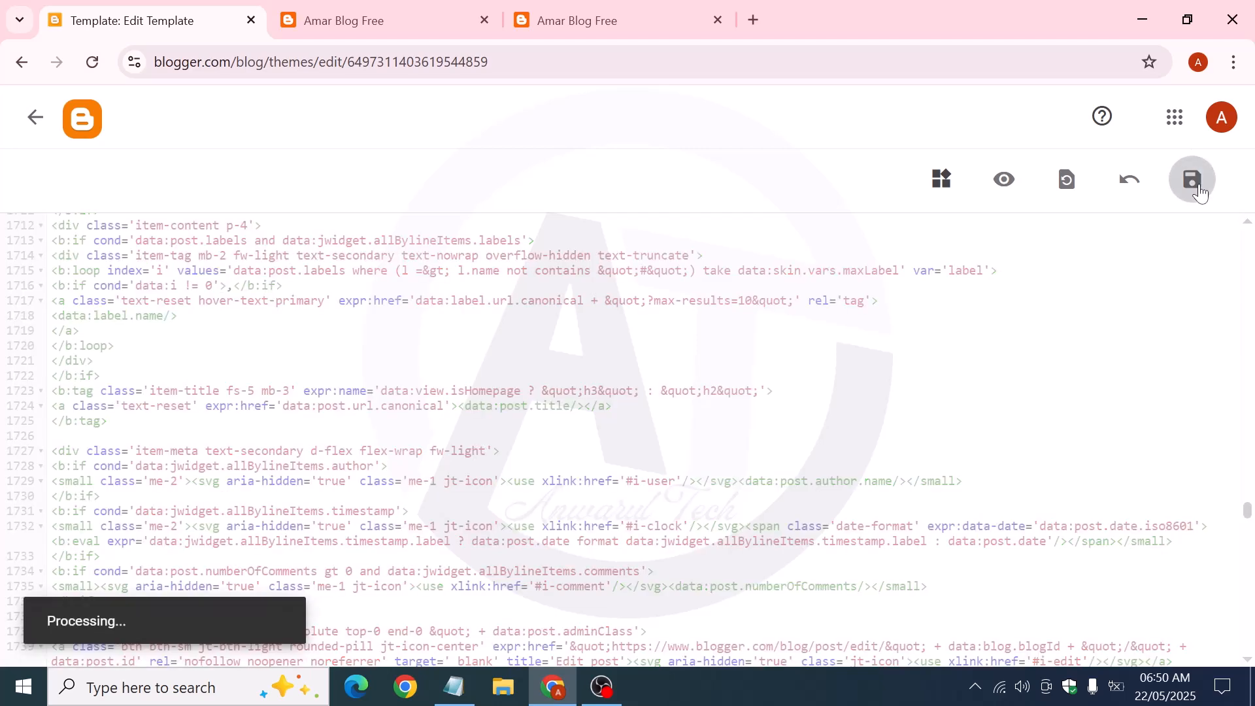
left_click(395, 18)
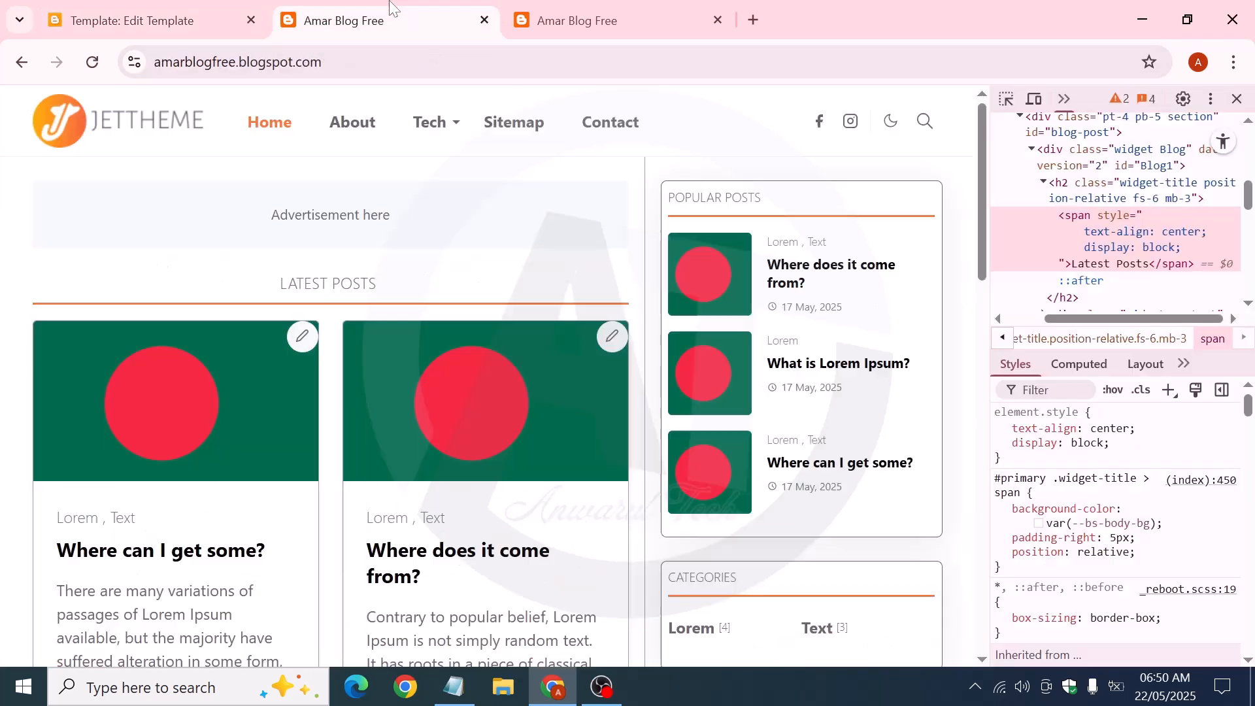
left_click(578, 21)
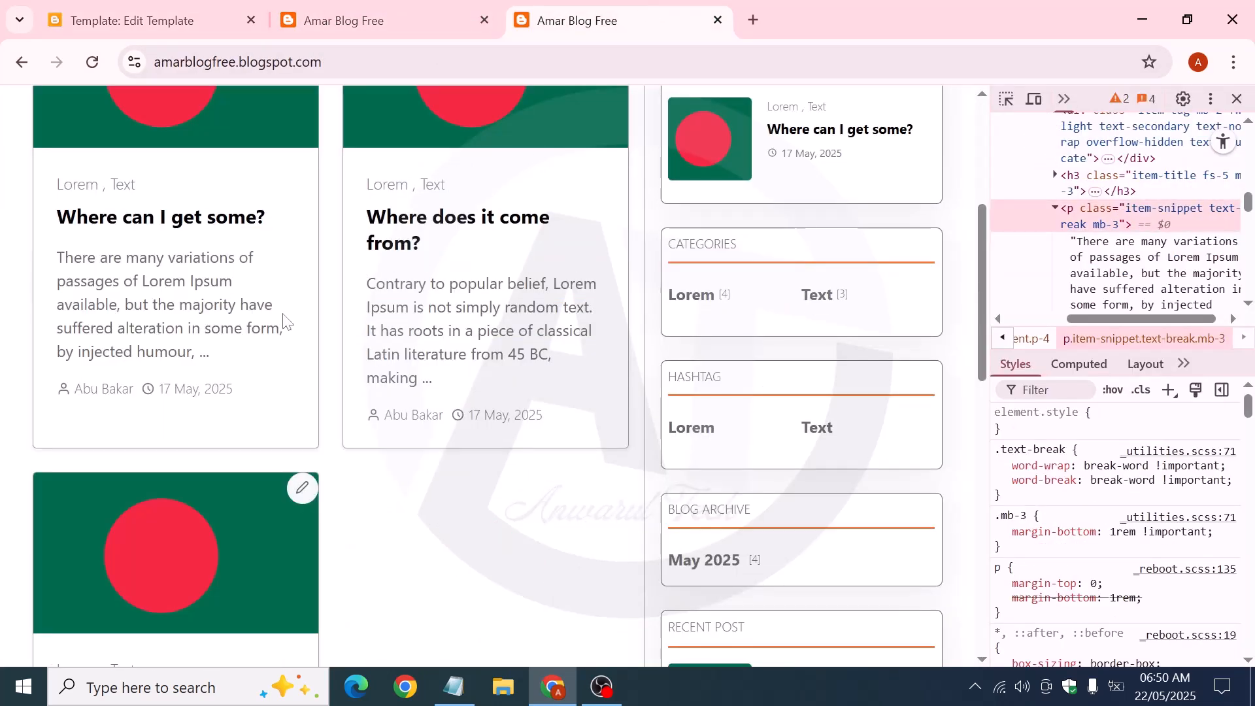
scroll(282, 314, "up", 5)
left_click(151, 20)
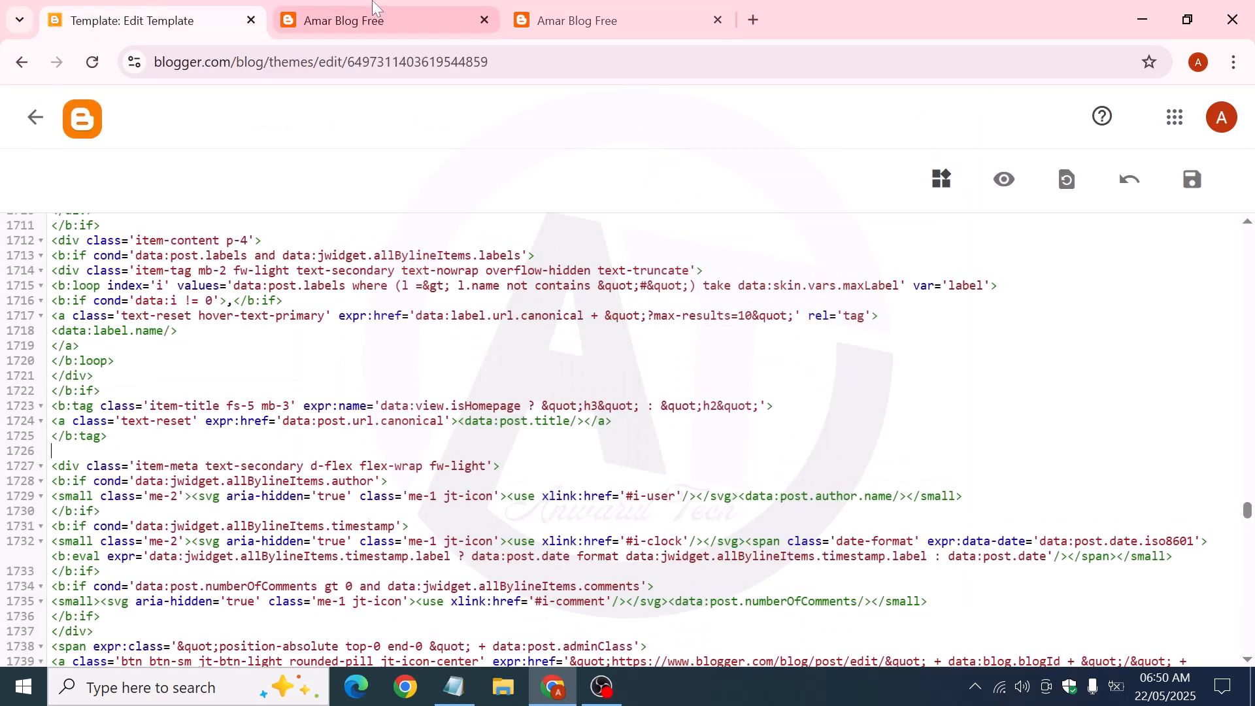
left_click(379, 18)
left_click(92, 62)
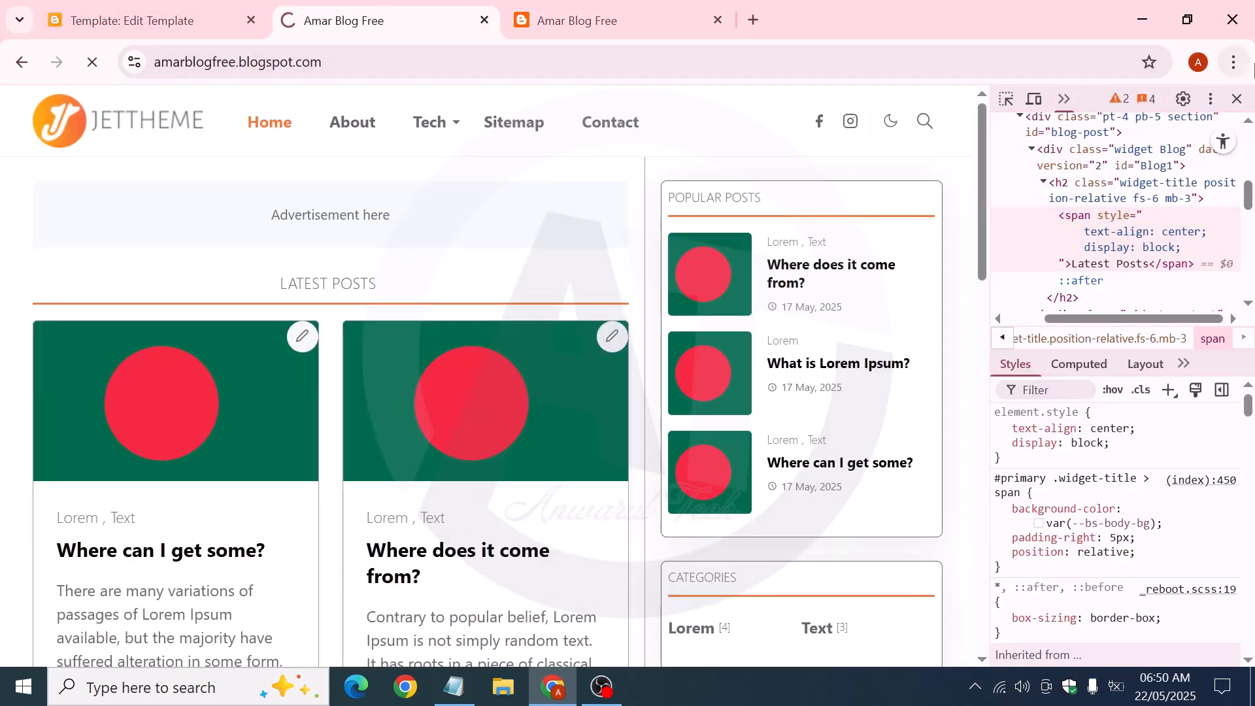
left_click(1237, 99)
scroll(351, 395, "down", 3)
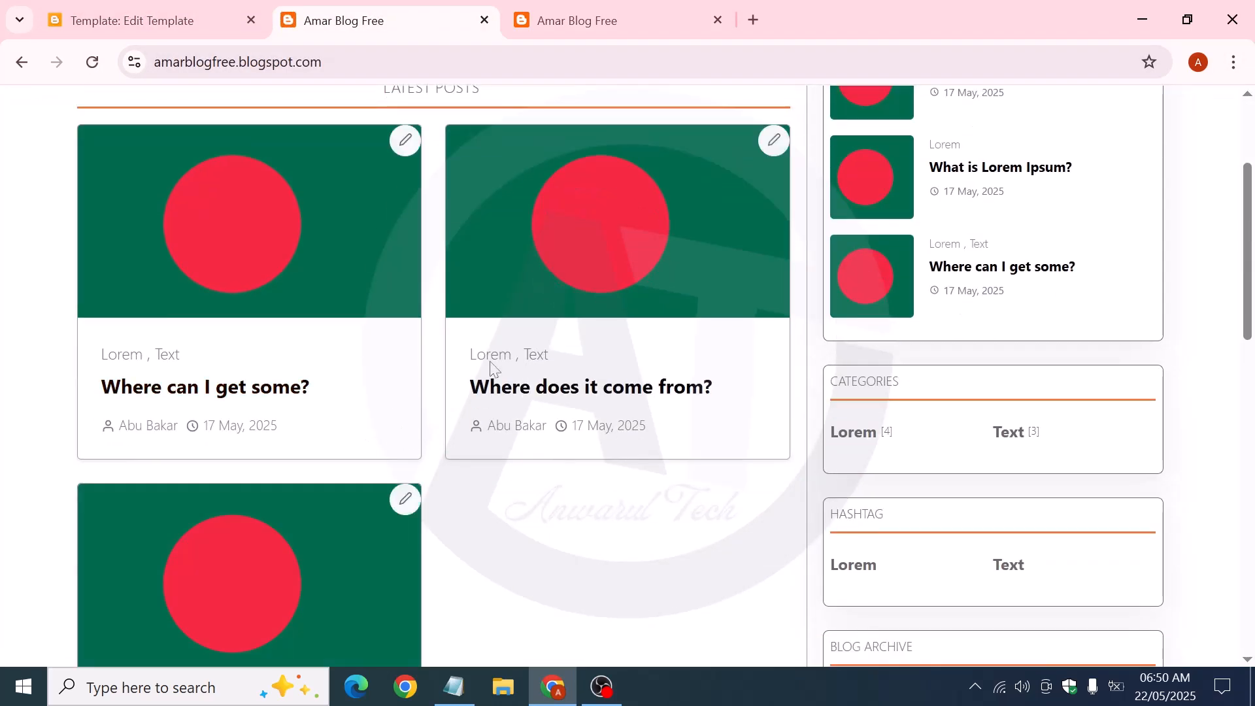
Inspect the first post card's labels and copy the enclosing div's class value item-tag mb-2 fw-light text-secondary text-nowrap overflow-hidden text-truncate
right_click(129, 362)
left_click(161, 580)
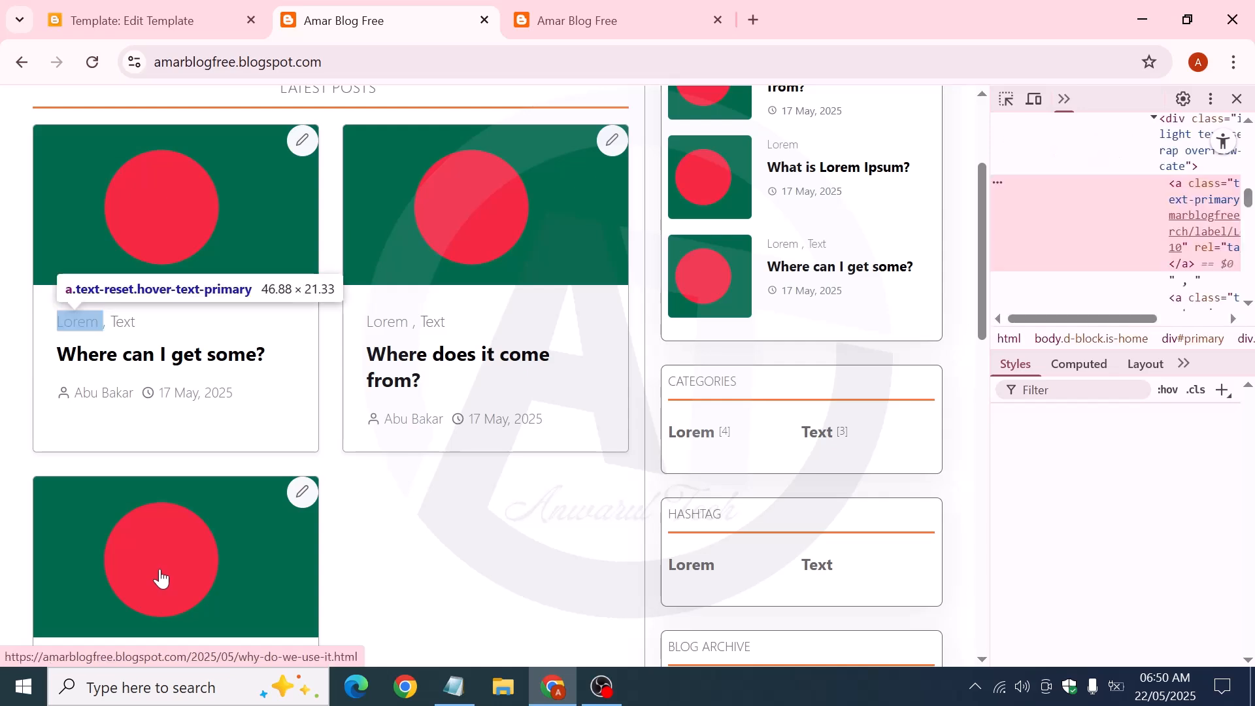
left_click_drag(1071, 318, 1135, 316)
scroll(1167, 239, "up", 3)
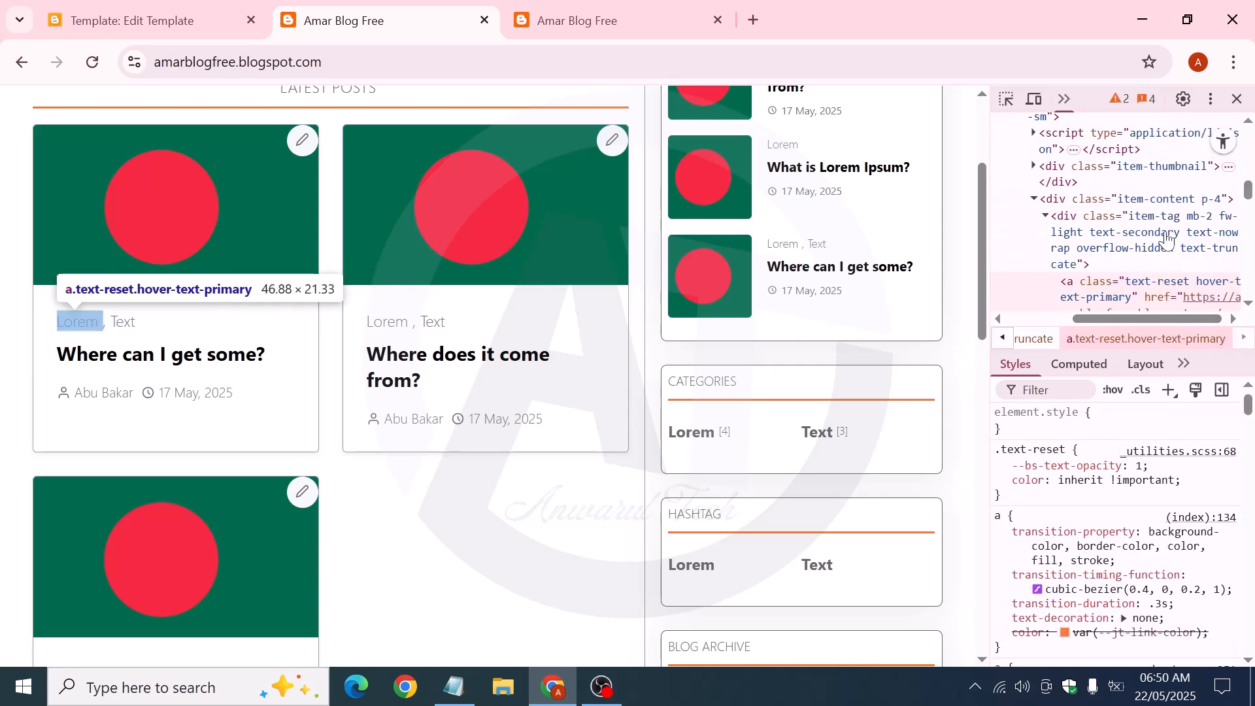
left_click(1110, 224)
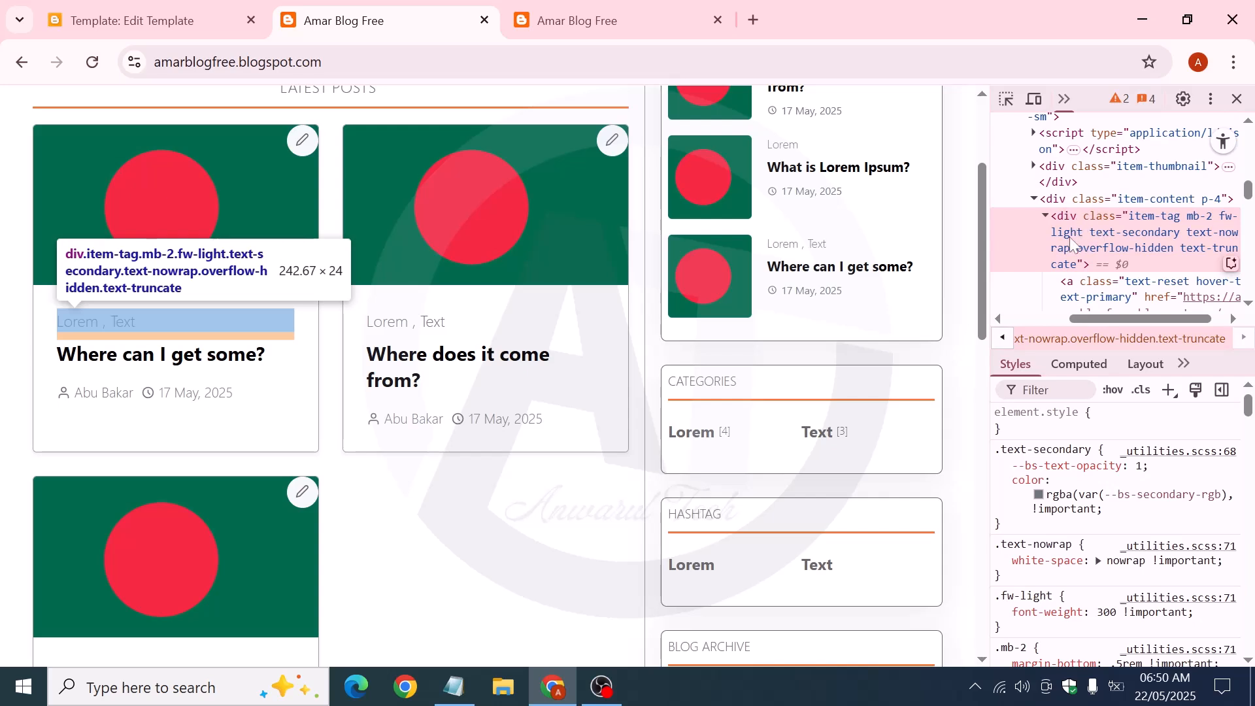
double_click(1103, 245)
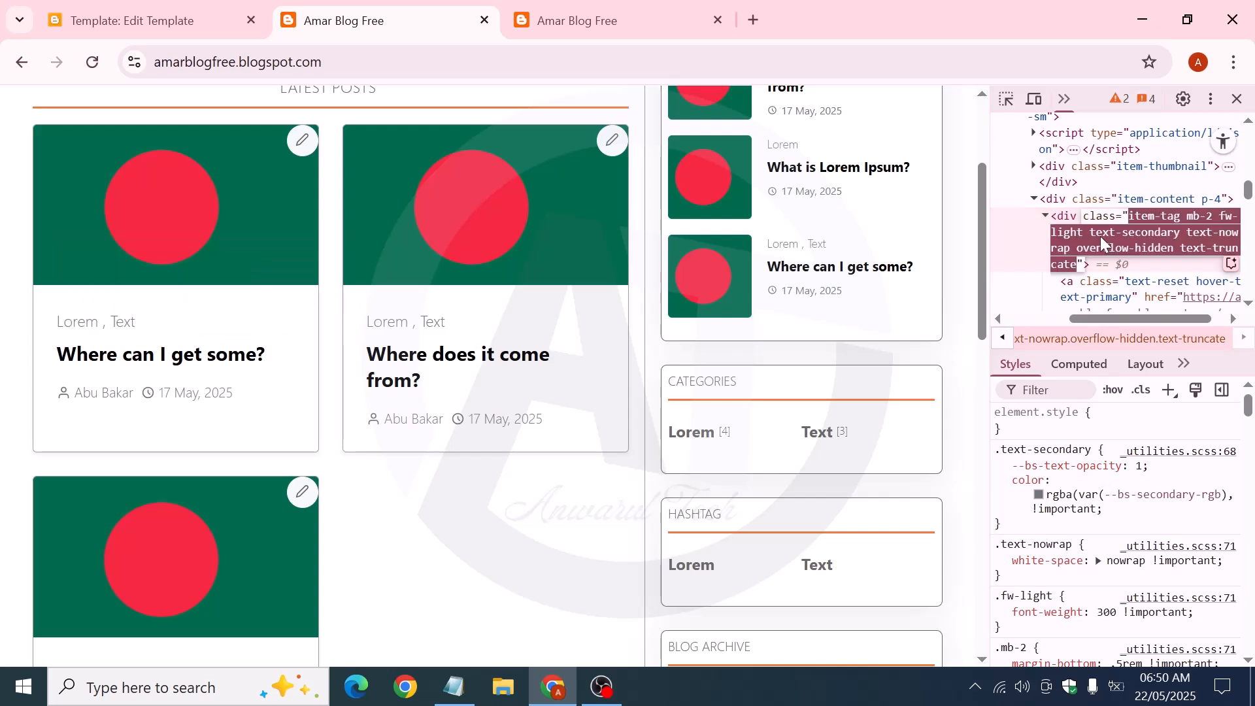
right_click(1102, 245)
left_click(646, 327)
Search the theme code for item-tag mb-2 fw-light text-secondary text-nowrap overflow-hidden text-truncate
left_click(74, 7)
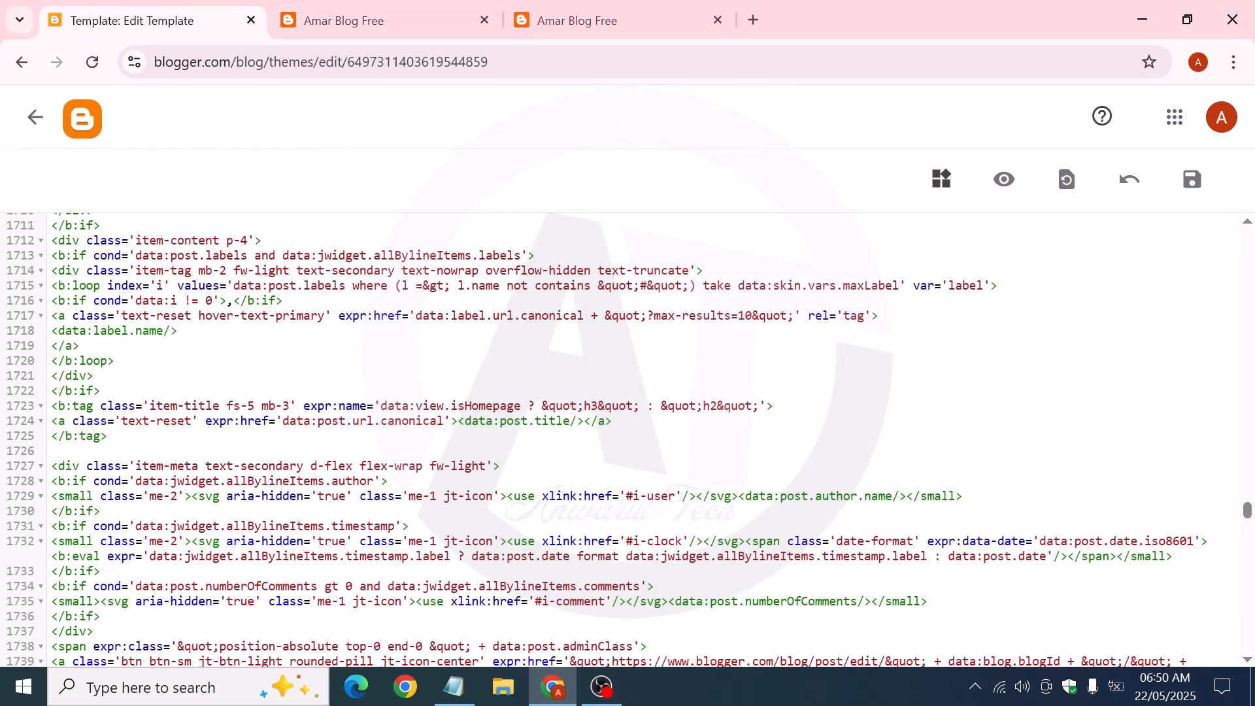
key("ctrl+f")
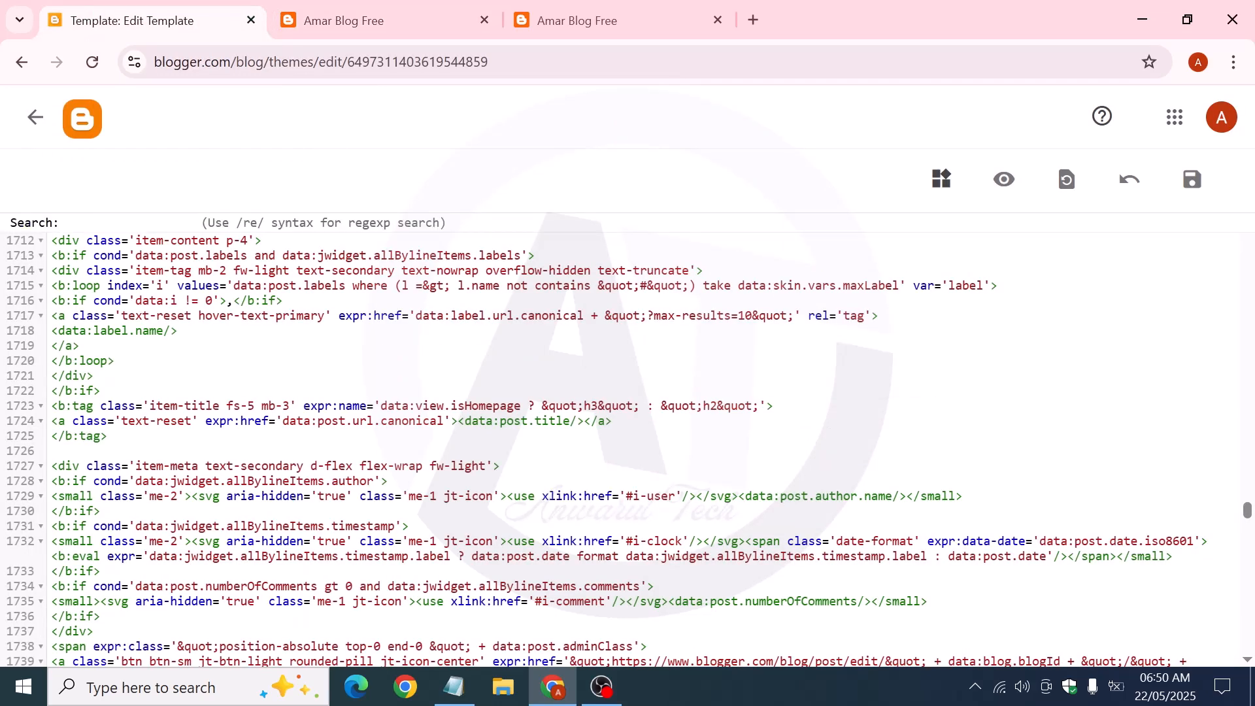
key("ctrl+v")
key("Return")
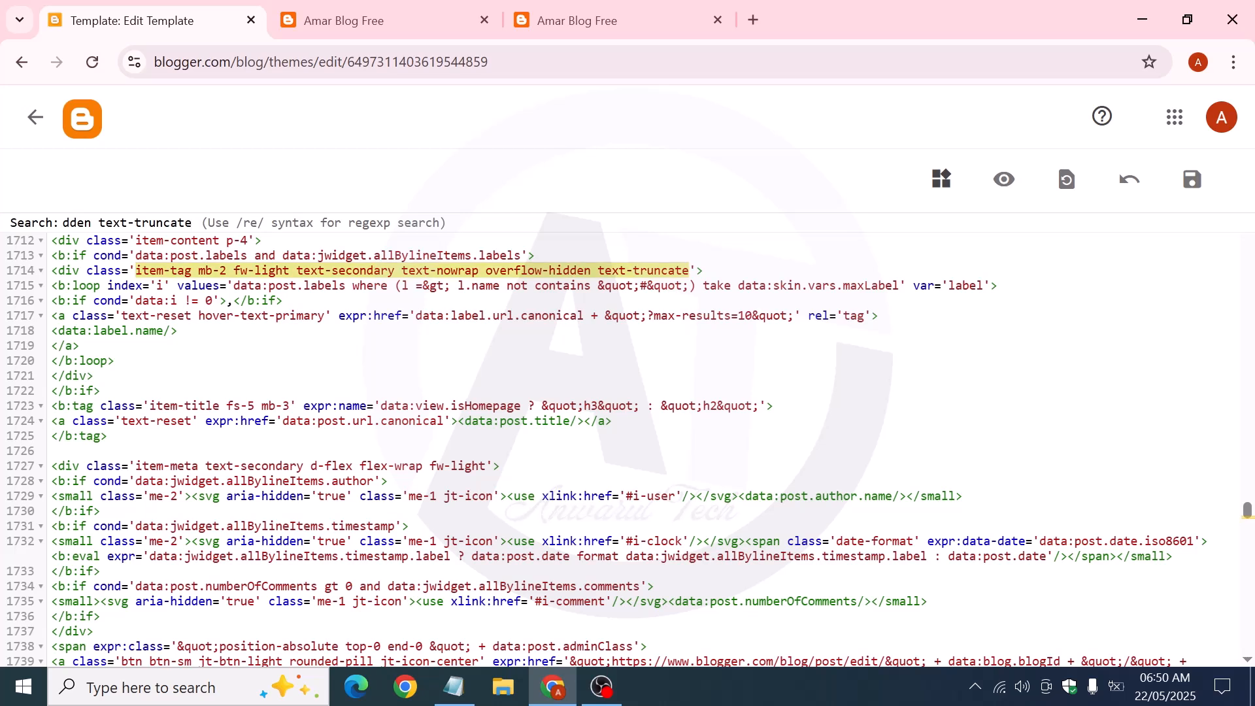
Delete the item-tag div's opening tag on line 1714 and select the b:loop line directly below it
left_click(704, 270)
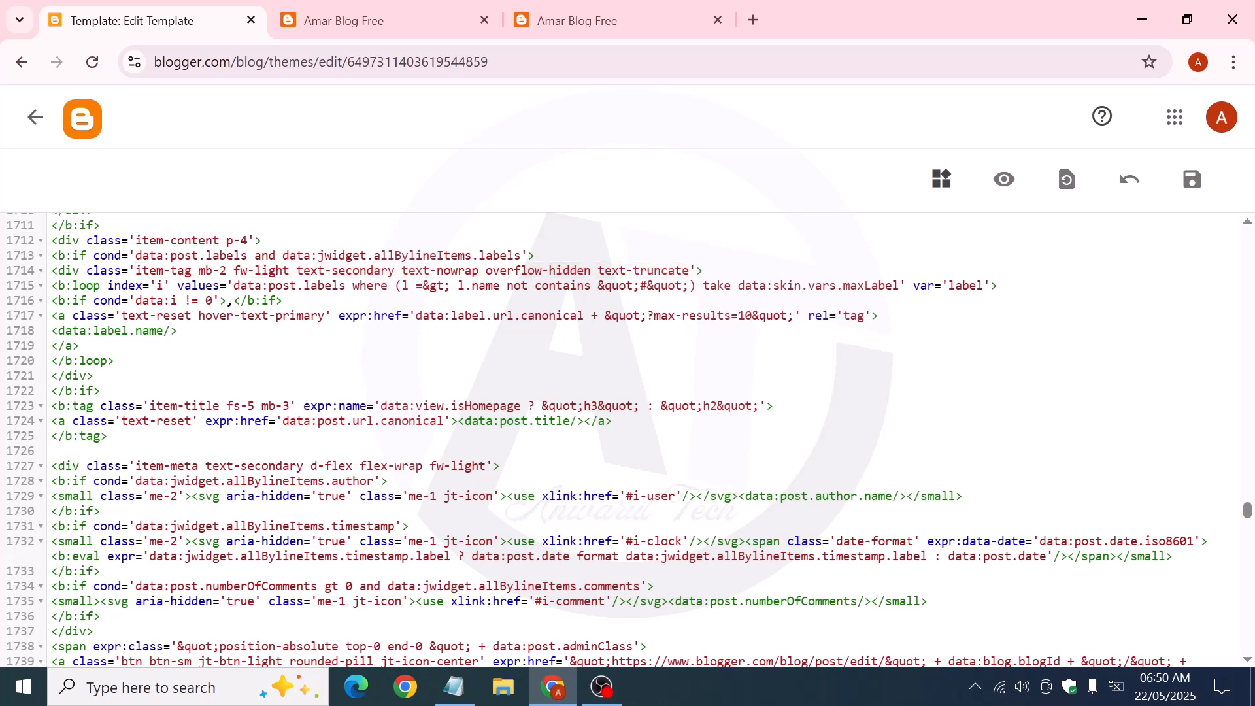
left_click_drag(704, 271, 3, 270)
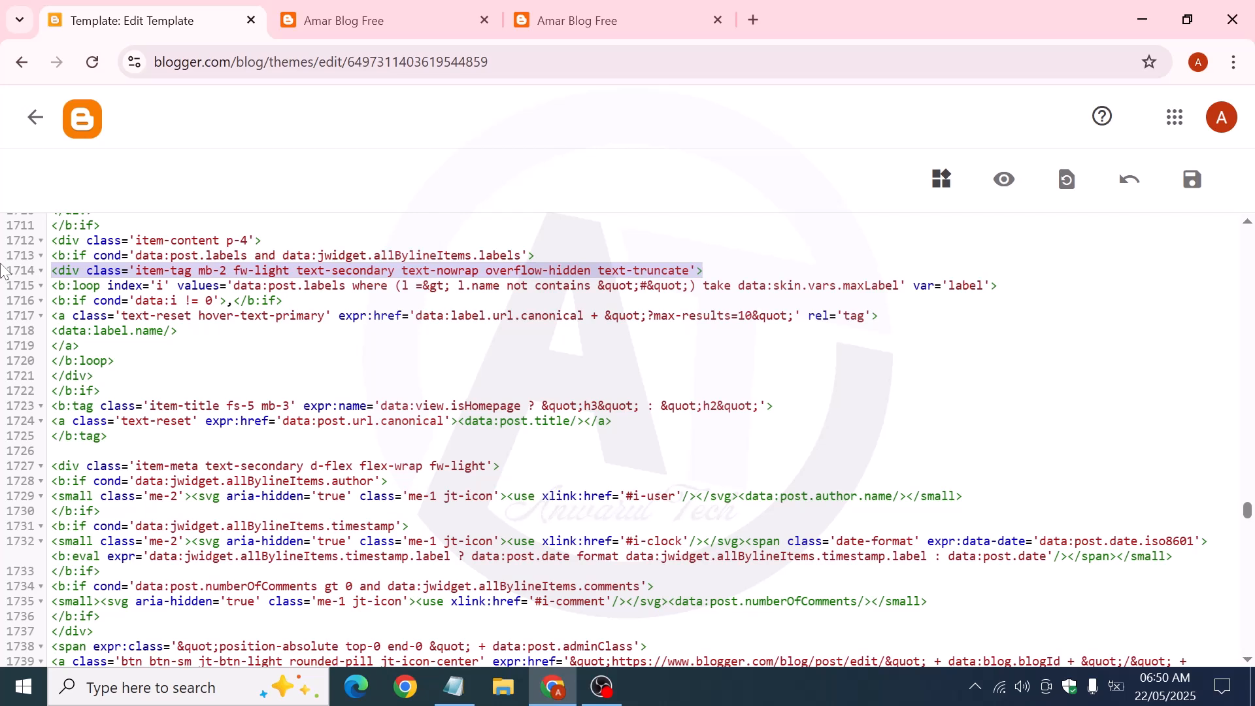
key("BackSpace")
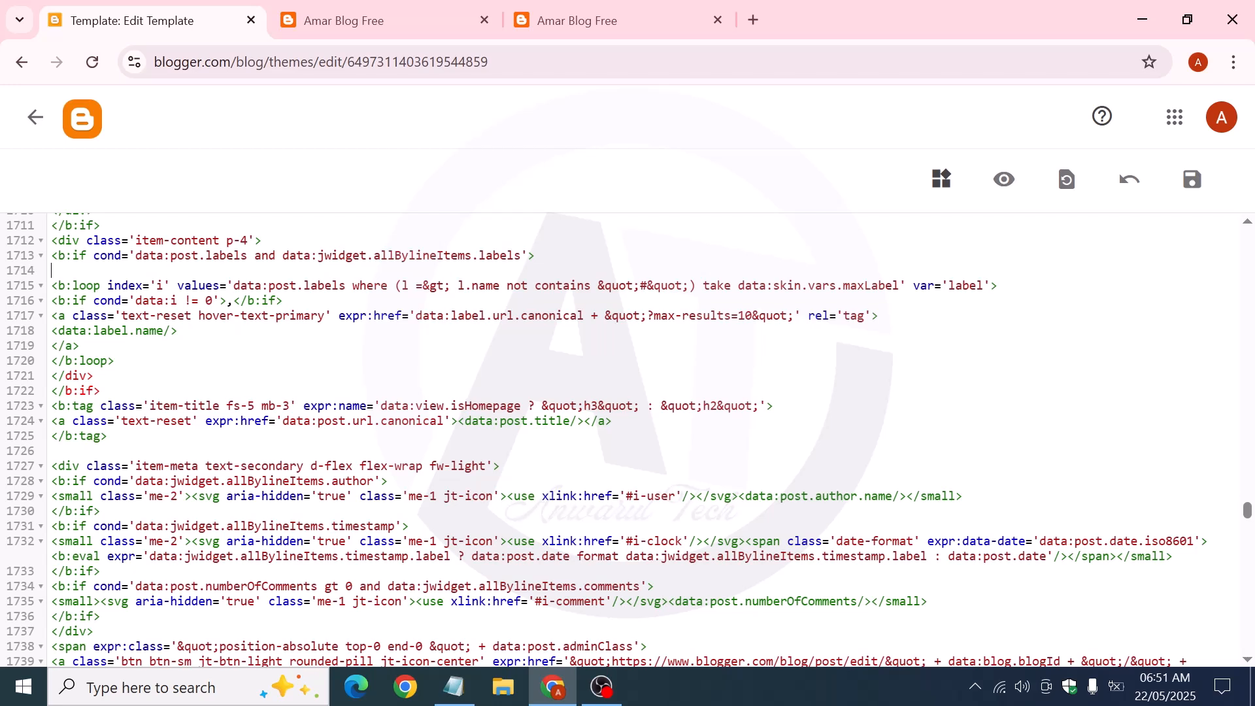
left_click_drag(998, 287, 1, 298)
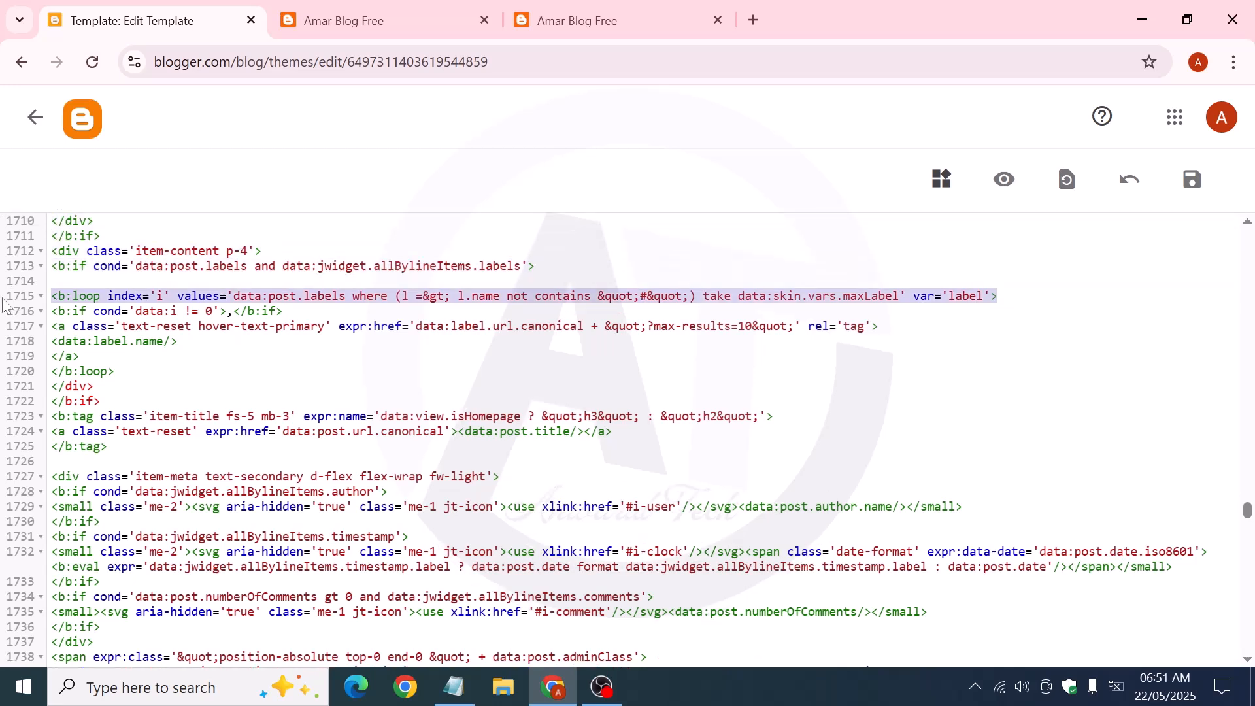
Try to delete the label loop code line by line, from its opening b:loop tag through the closing div
key("BackSpace")
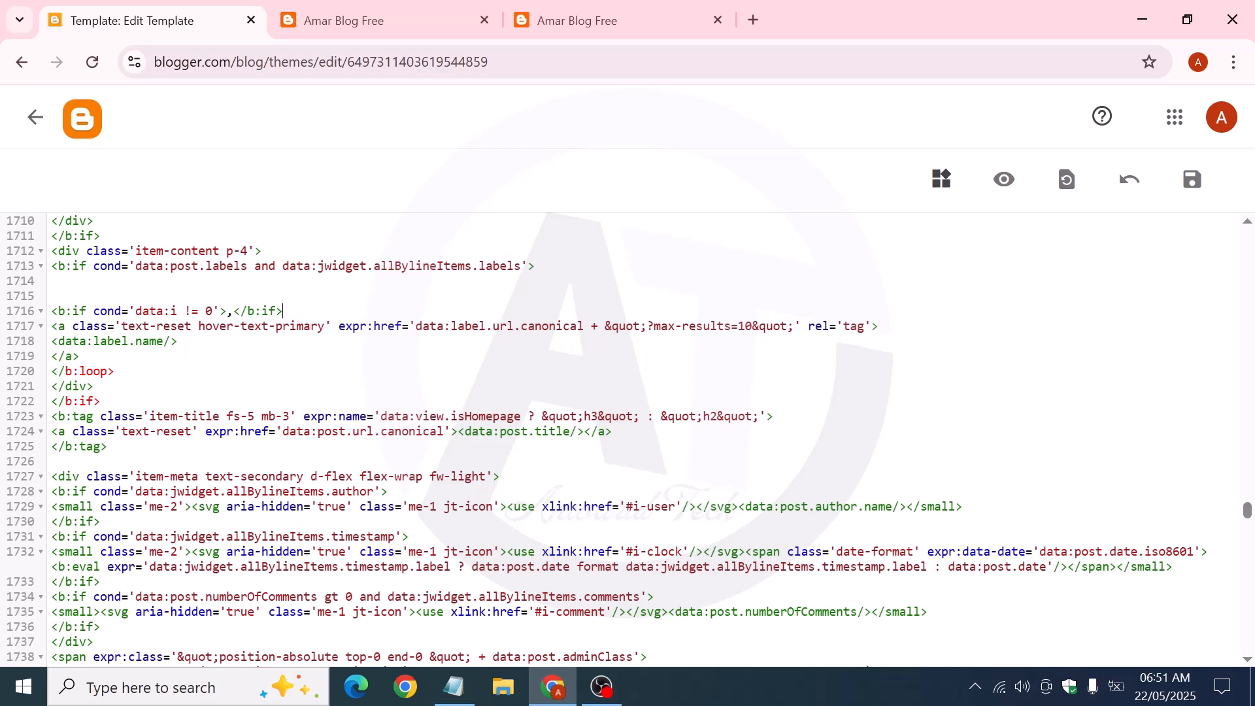
key("shift+Home")
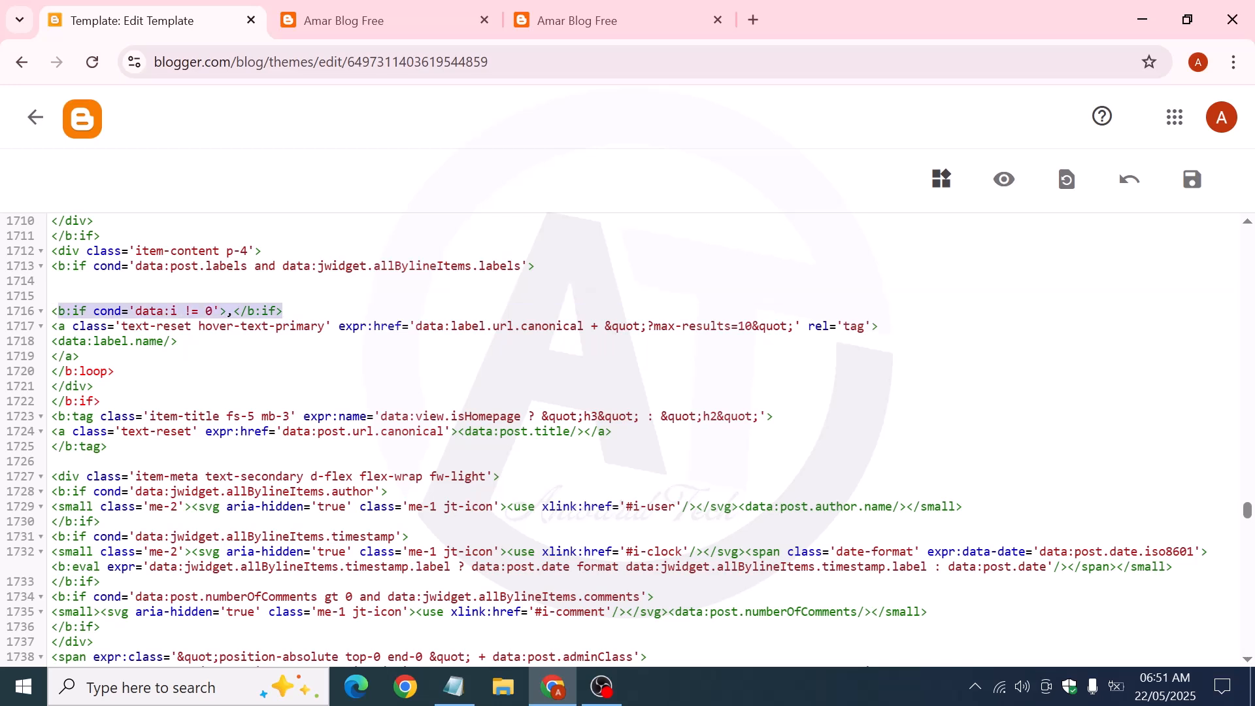
key("BackSpace")
key("BackSpace")
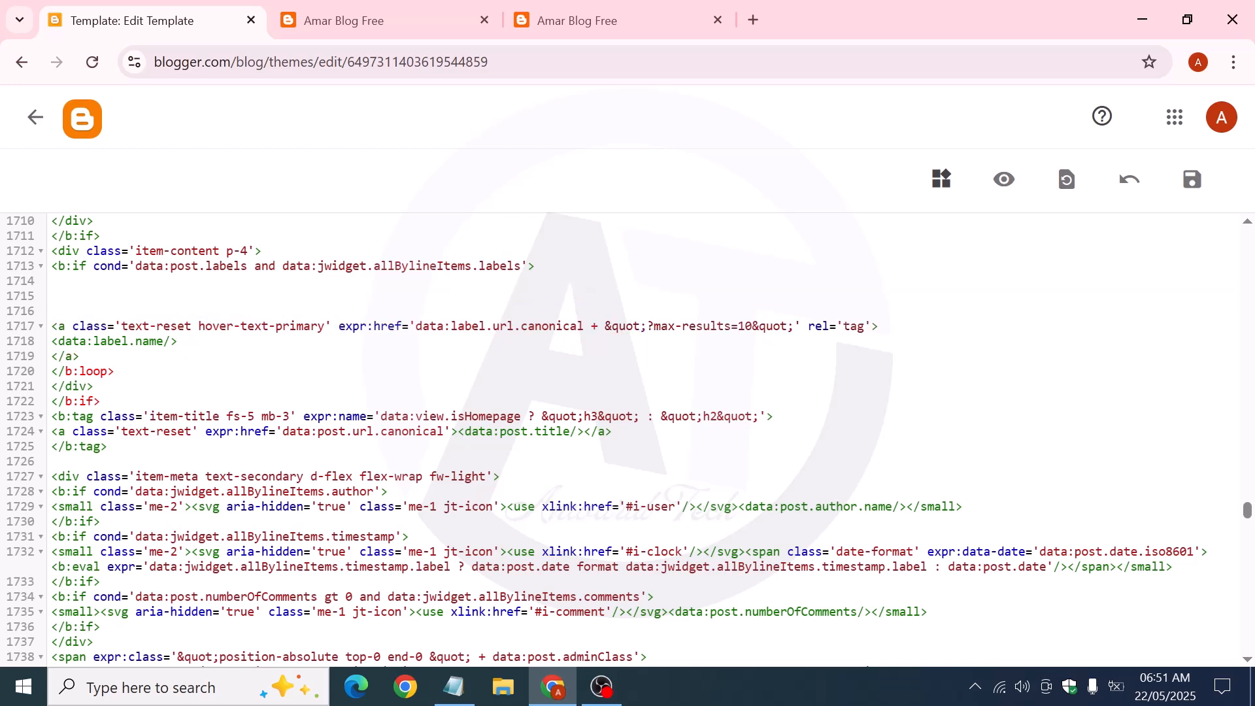
left_click_drag(878, 326, 52, 296)
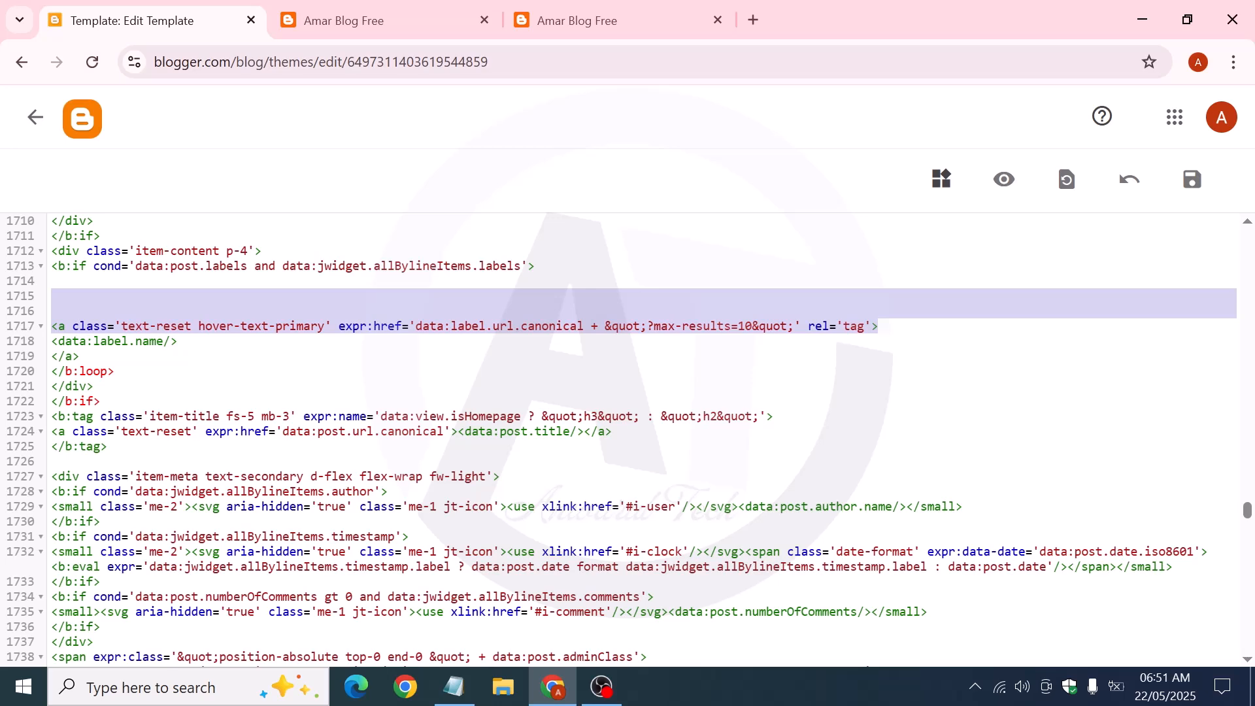
key("BackSpace")
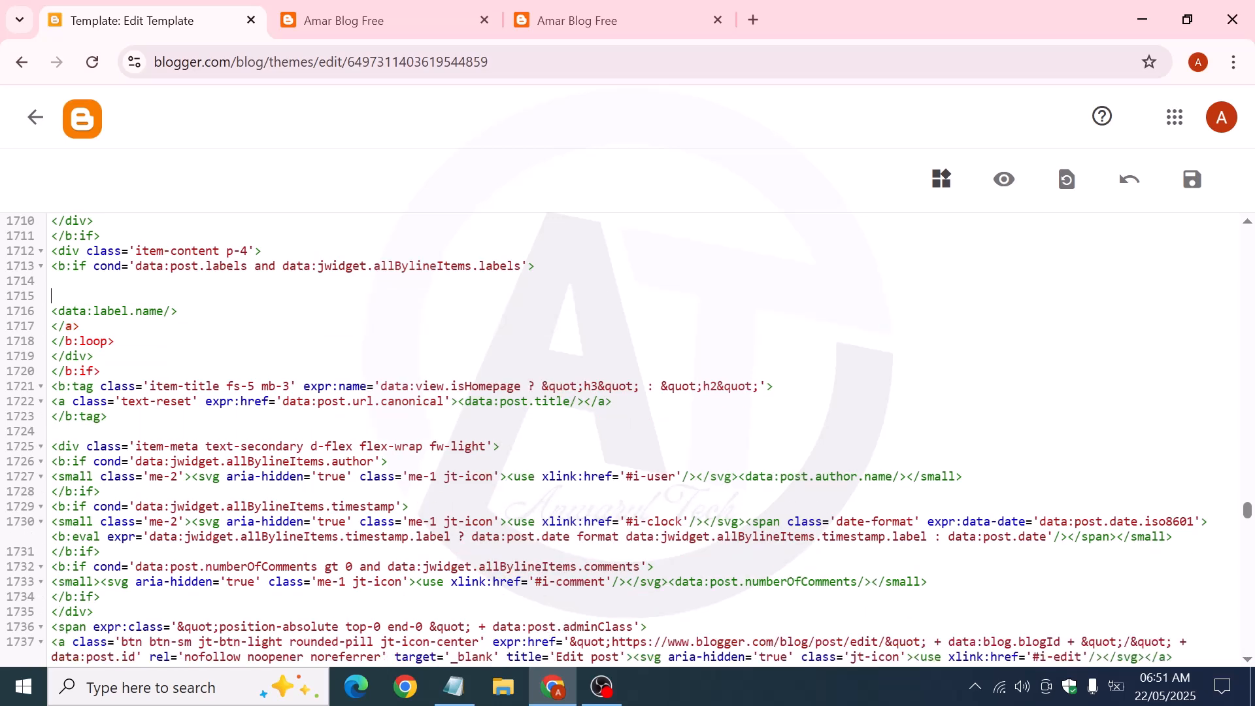
left_click_drag(178, 311, 53, 296)
key("BackSpace")
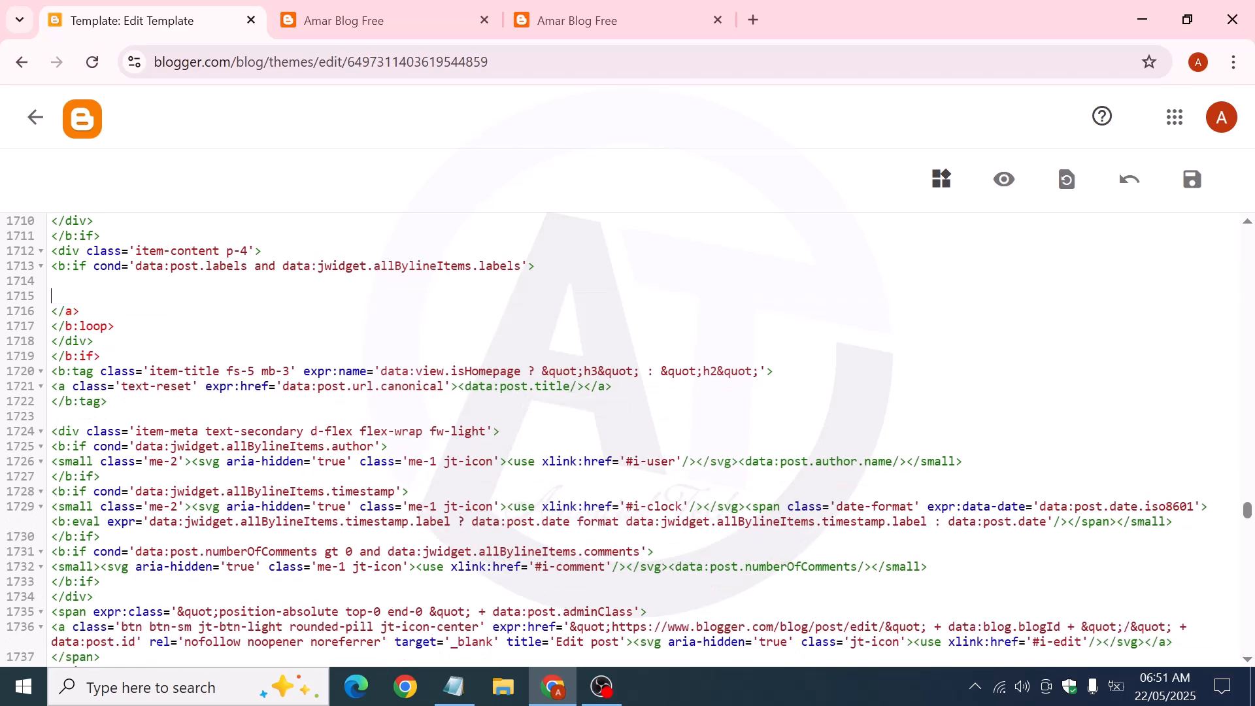
key("shift+Up")
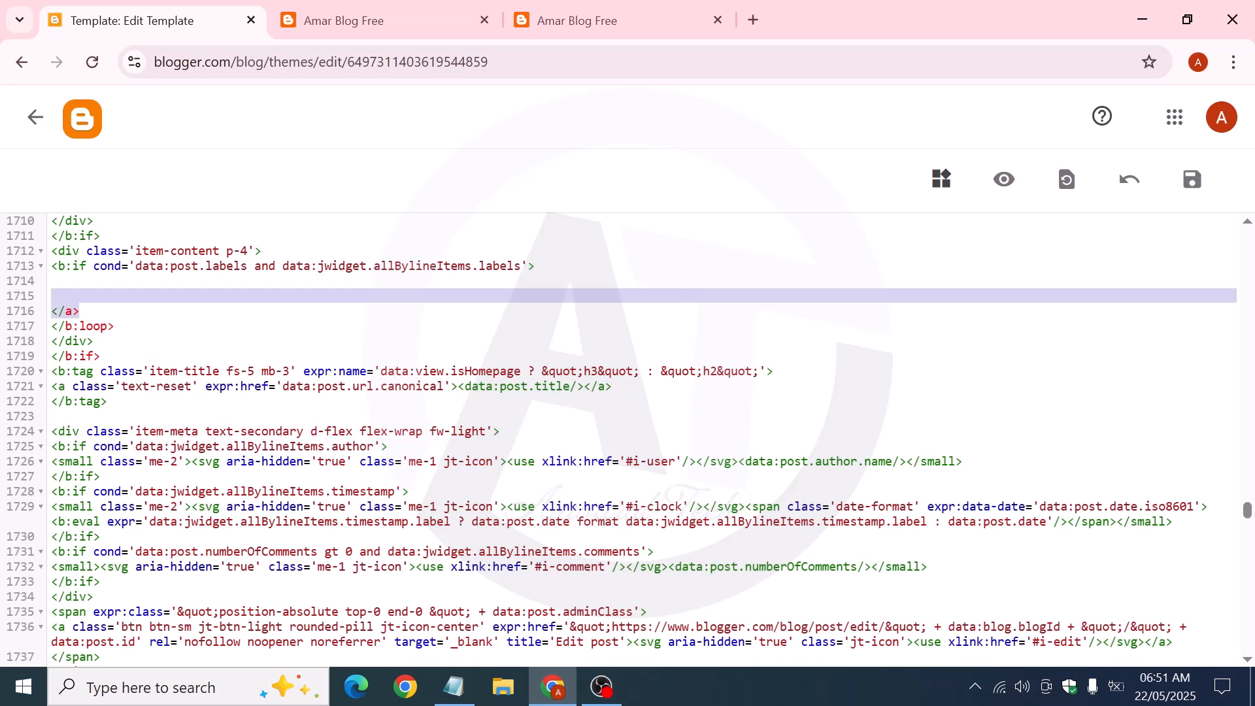
key("BackSpace")
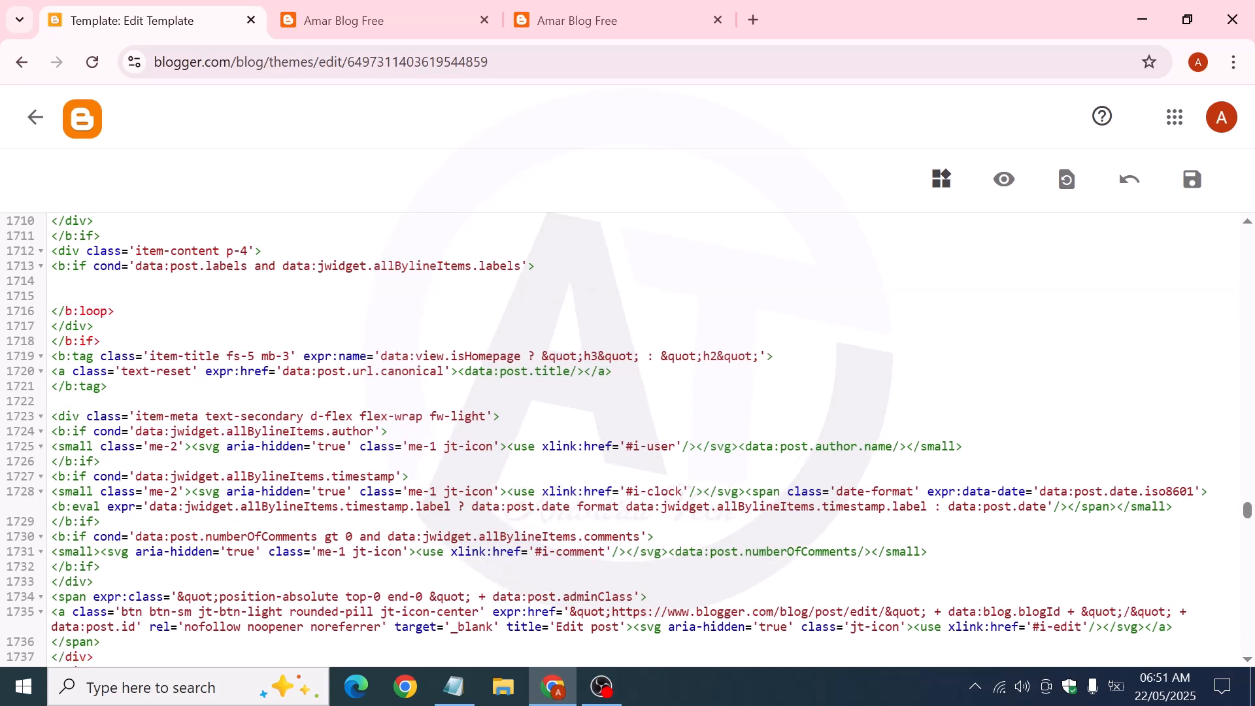
left_click_drag(115, 311, 94, 325)
key("BackSpace")
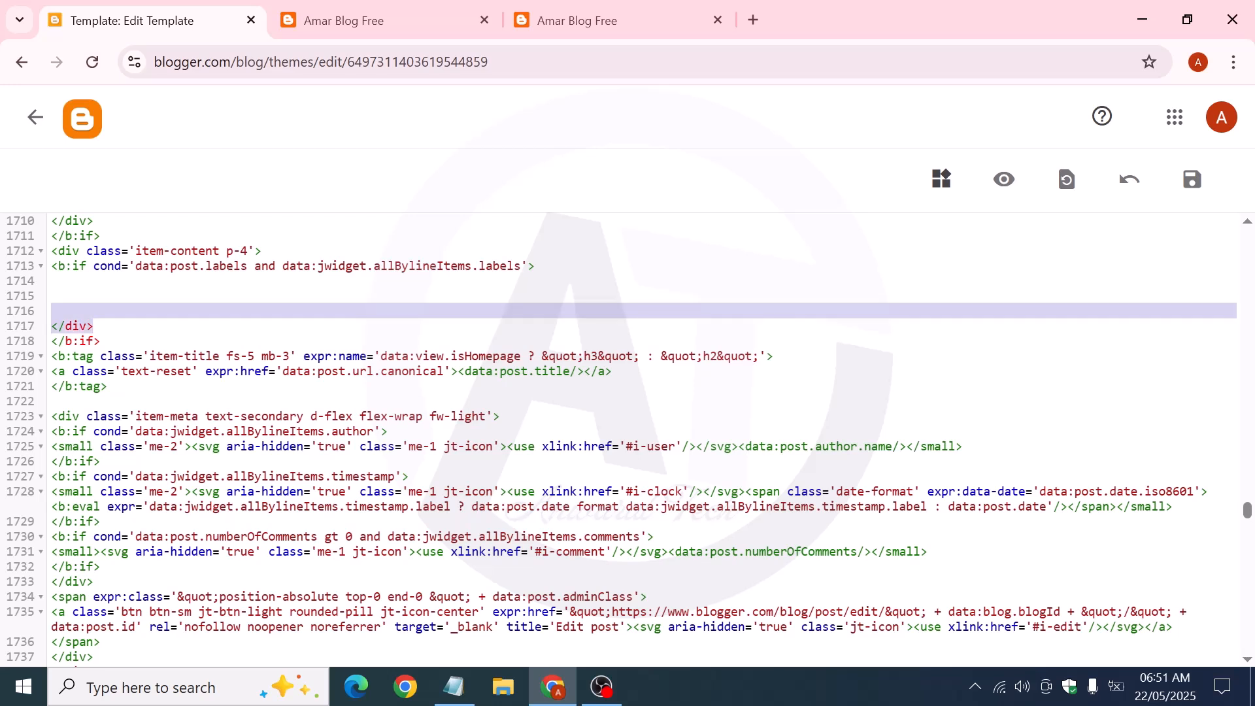
key("BackSpace")
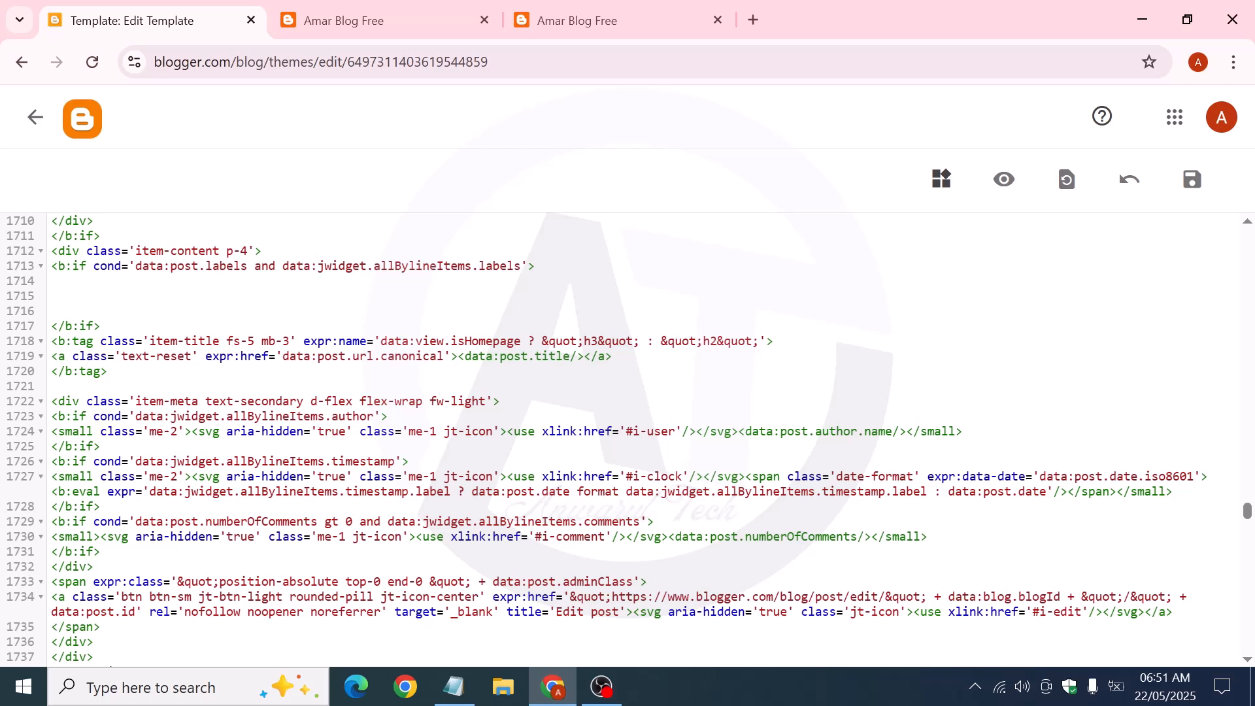
Undo the line-by-line deletions until the whole item-tag div block is restored
key("ctrl+z")
key("ctrl+z")
key("ctrl+z")
key("ctrl+z")
key("ctrl+z")
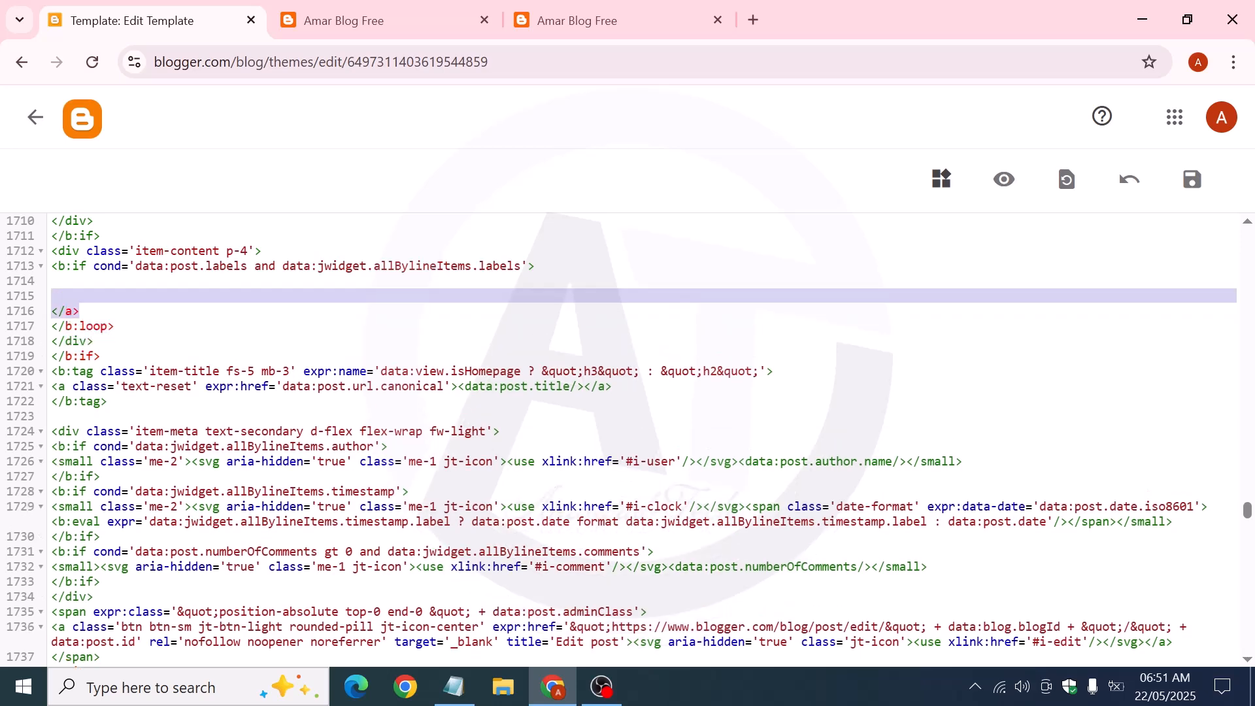
key("ctrl+z")
key("ctrl+z")
key("ctrl+z")
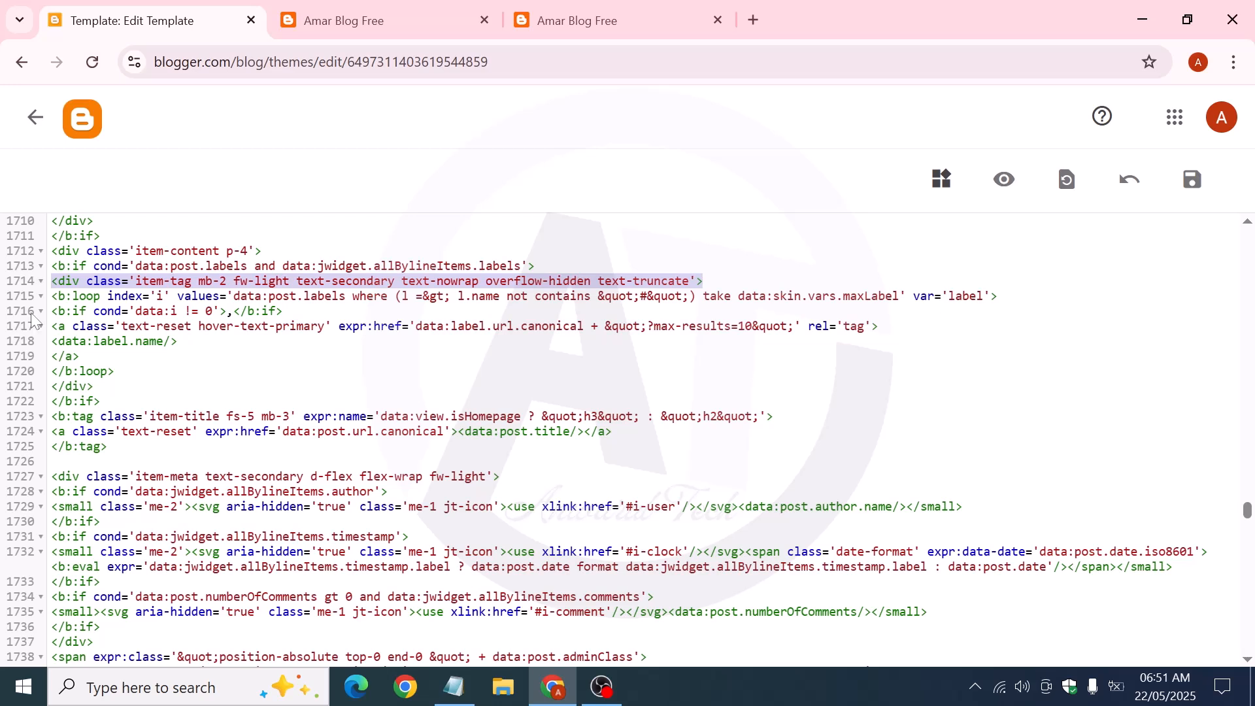
Set the item-tag div block apart with two line breaks after its closing div and two before its opening tag
left_click(94, 386)
key("Return")
key("Return")
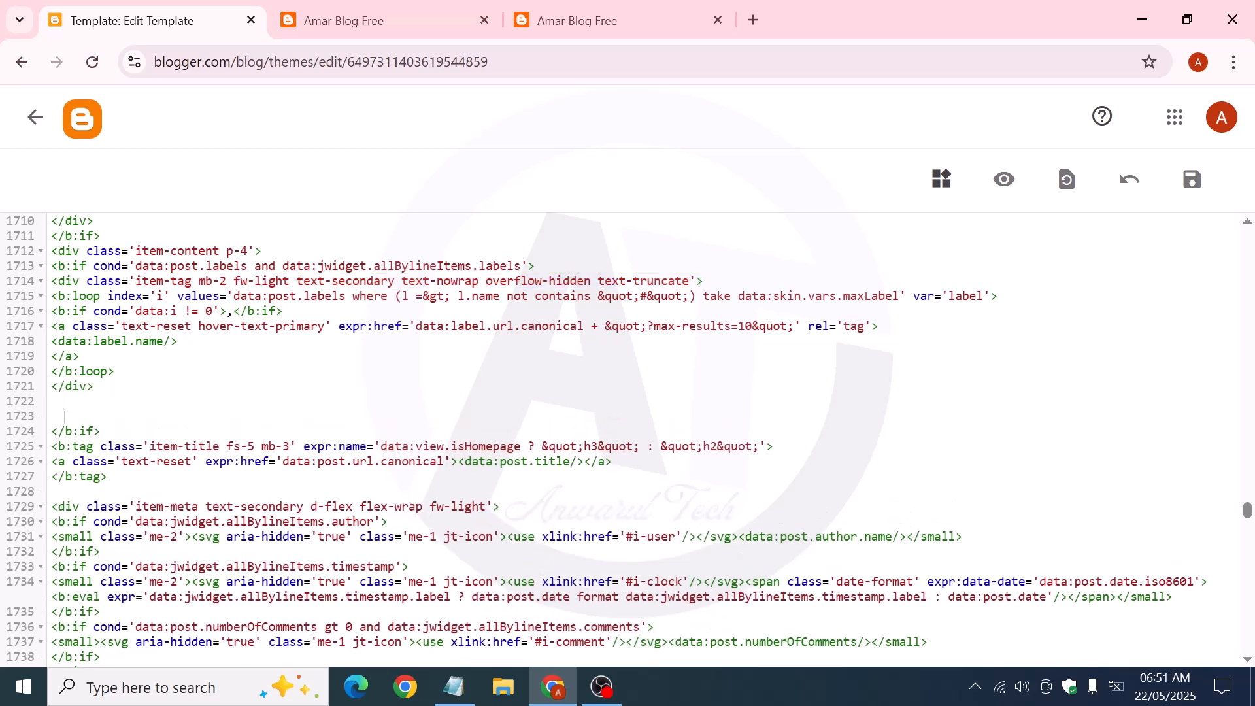
left_click(52, 281)
key("Return")
key("Return")
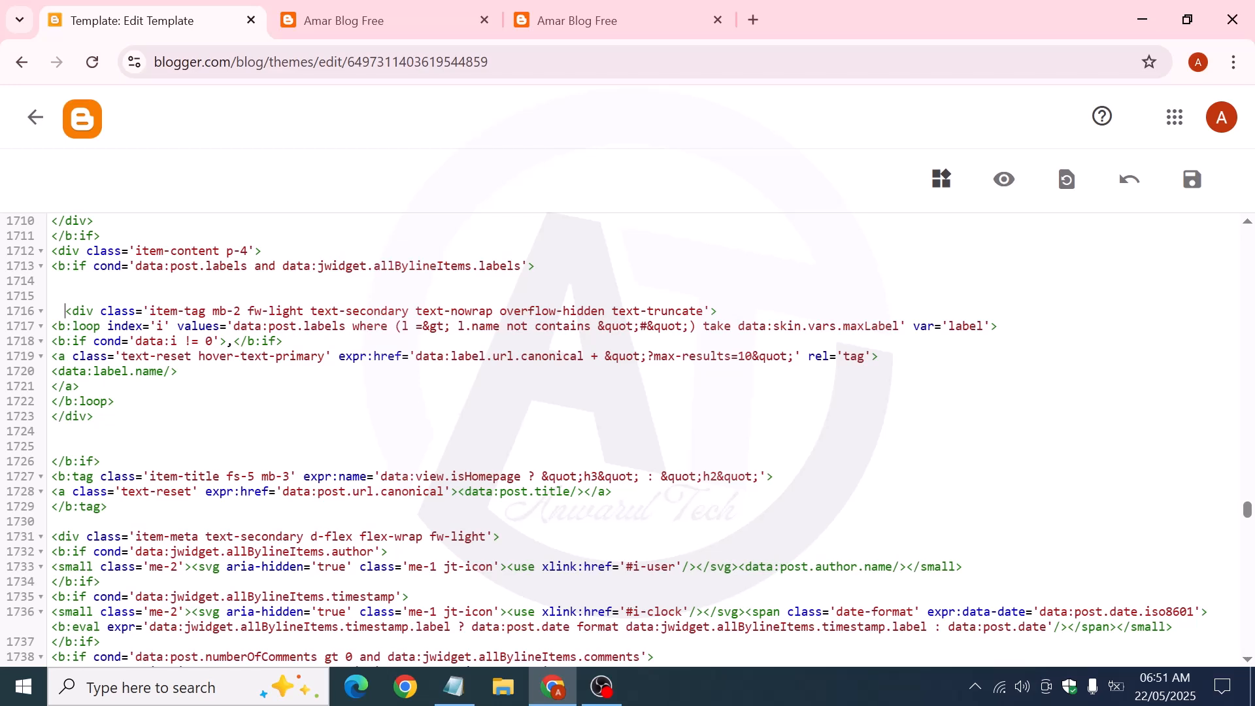
Delete the entire item-tag div block with its label loop inside the post labels condition, and save the template
key("Right")
key("shift+Right")
key("shift+Right")
key("shift+Right")
left_click_drag(65, 417, 45, 302)
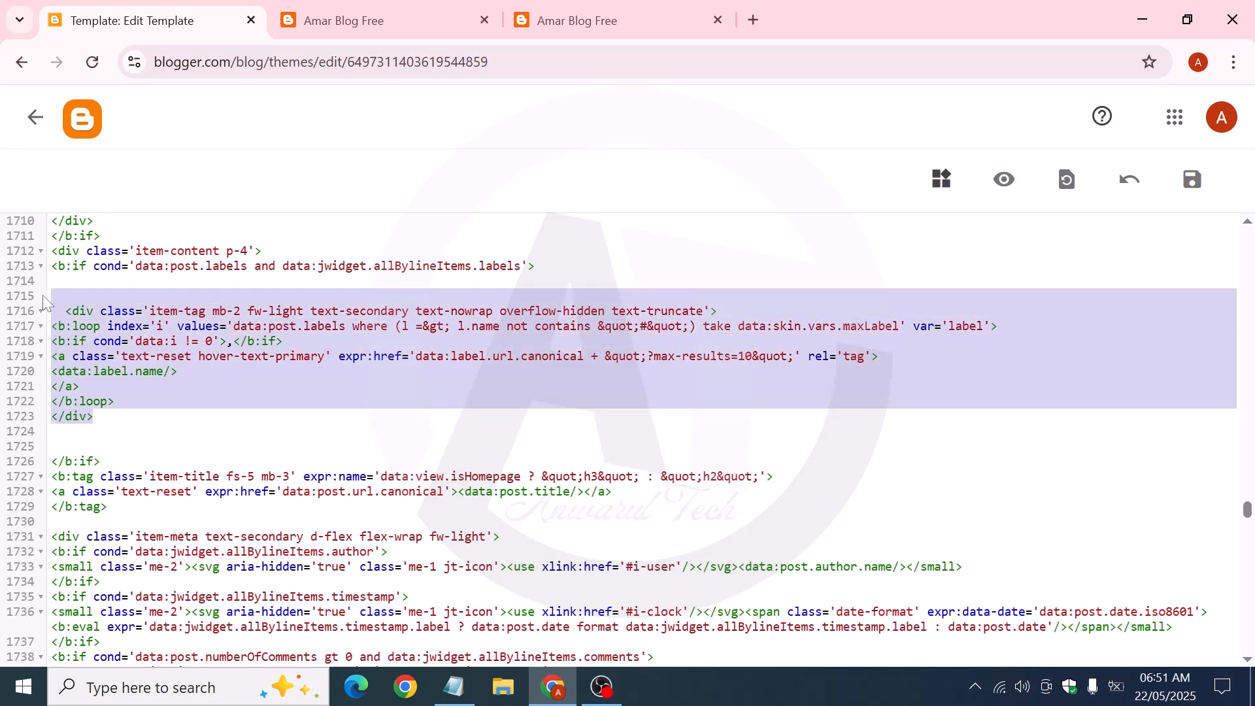
key("Delete")
key("Delete")
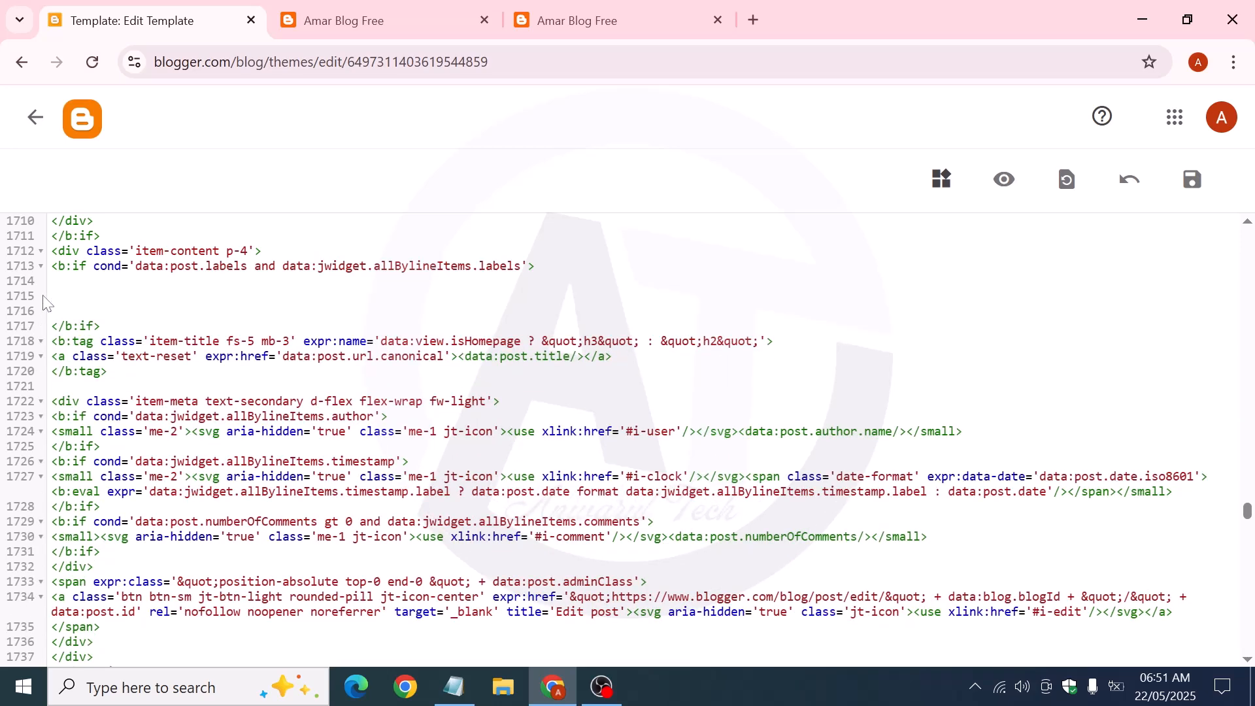
key("Delete")
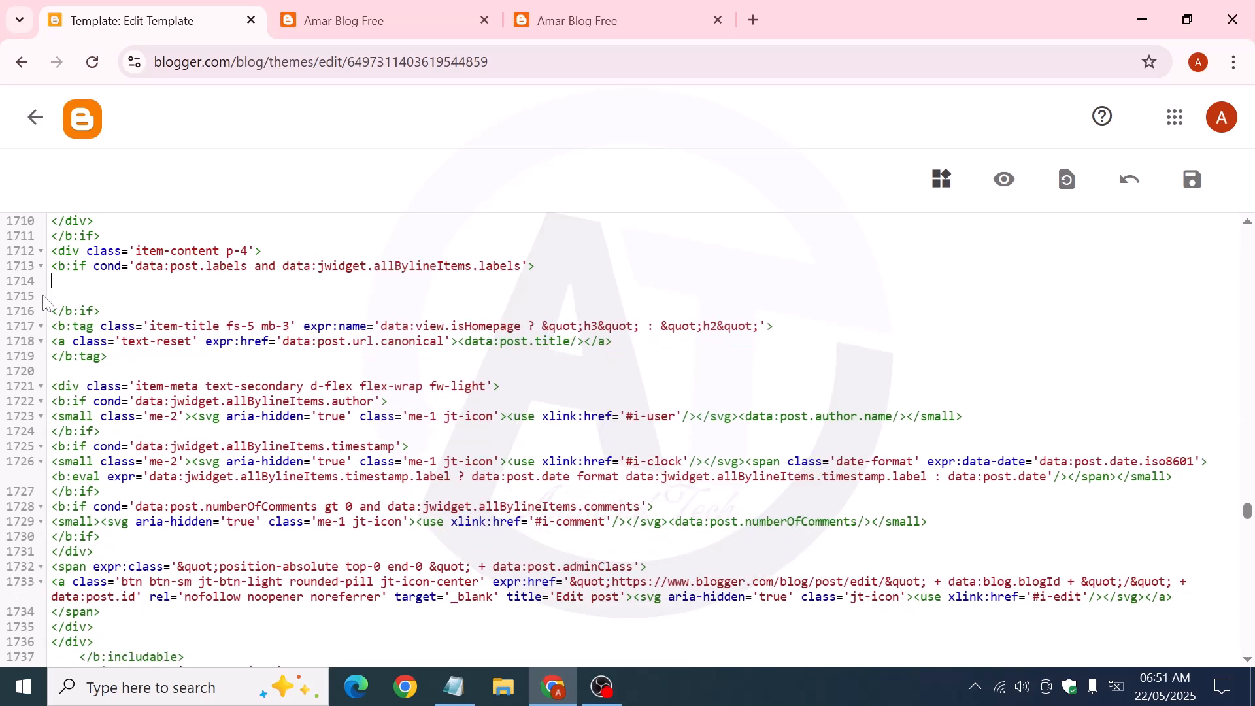
left_click(1193, 183)
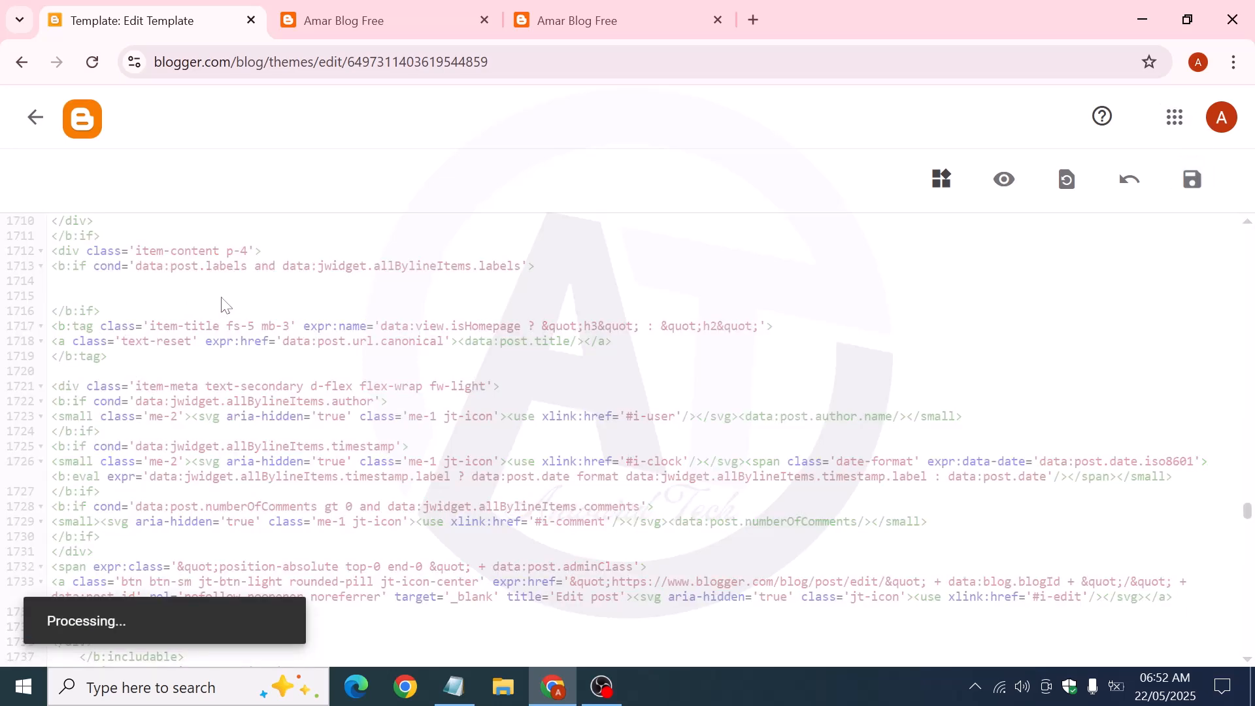
Reload the live blog's homepage and close the developer tools
left_click(343, 21)
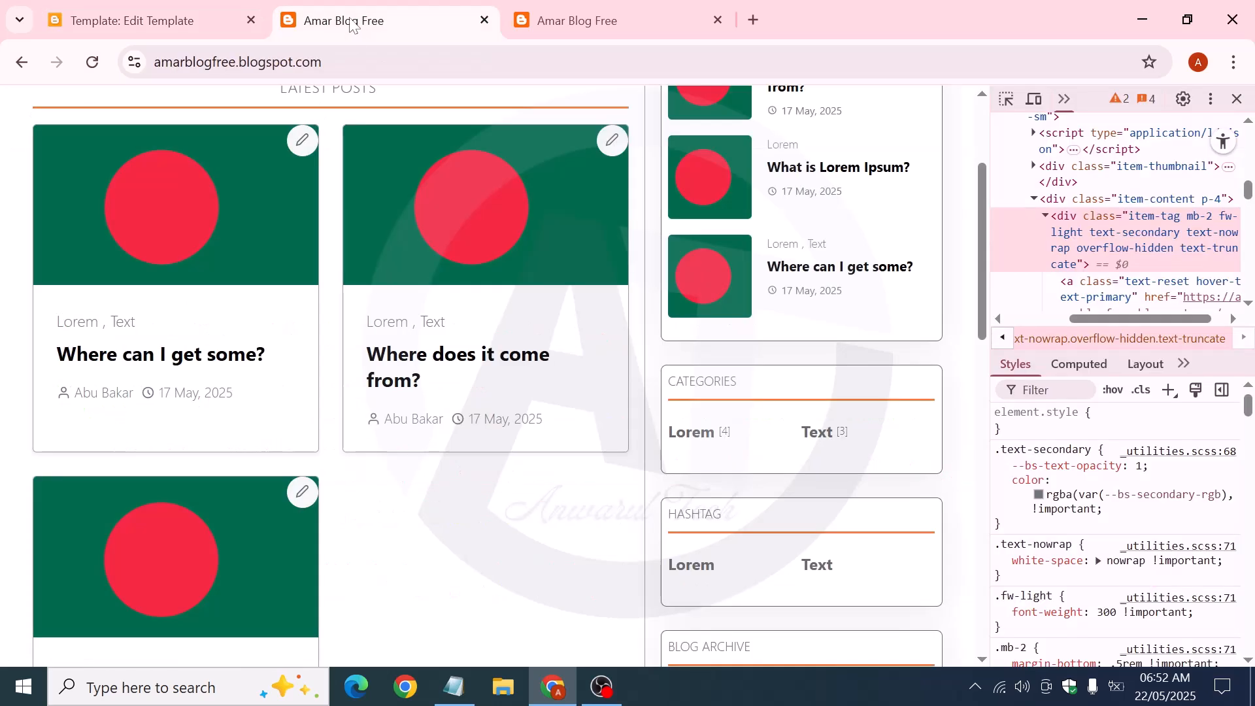
left_click(92, 61)
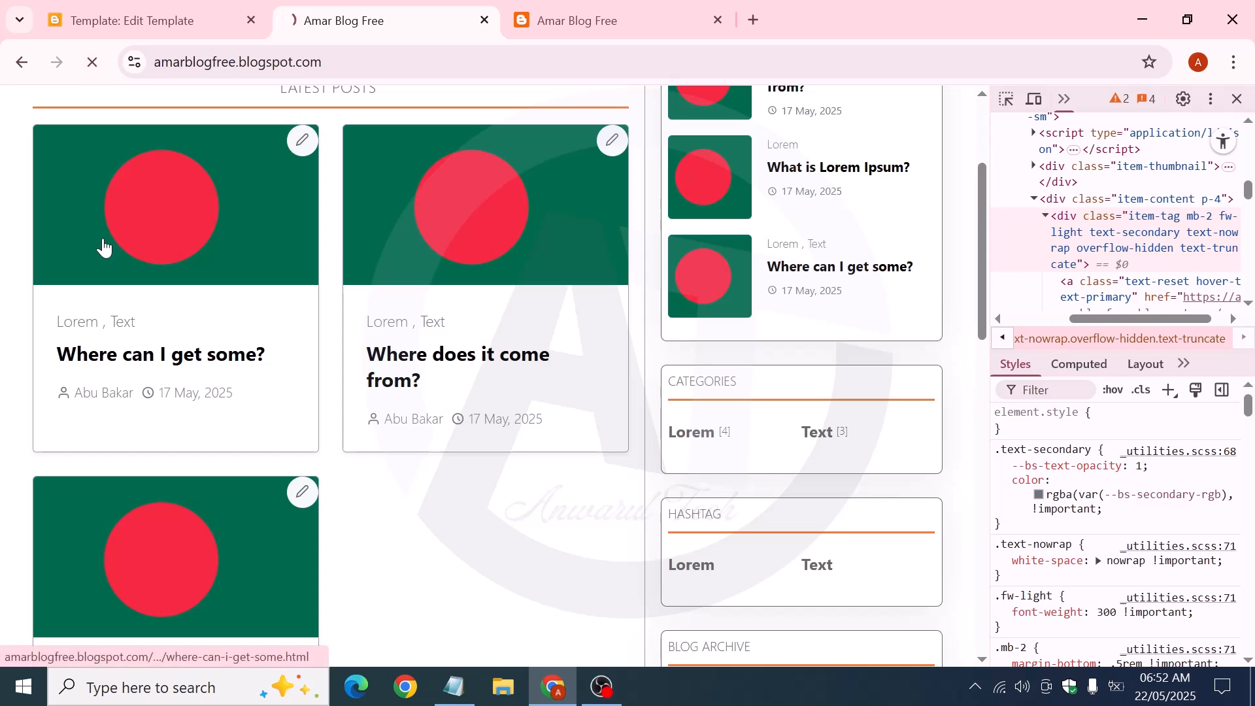
scroll(479, 439, "up", 3)
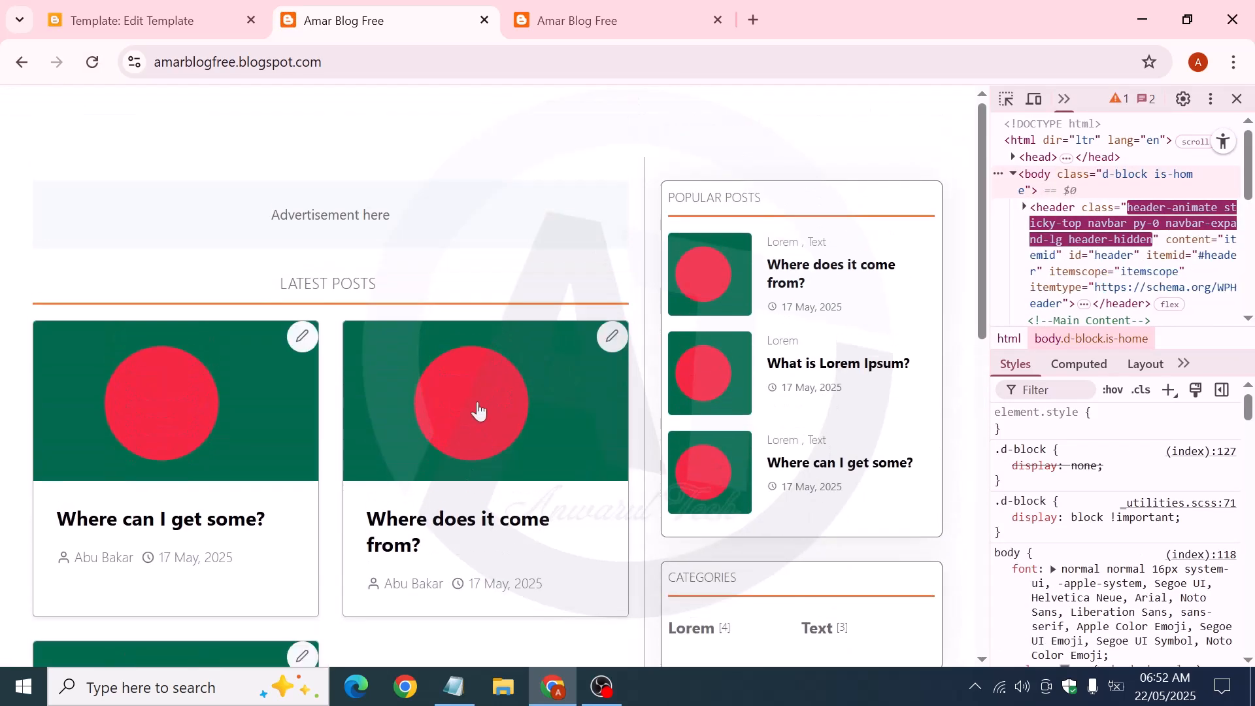
left_click(1236, 98)
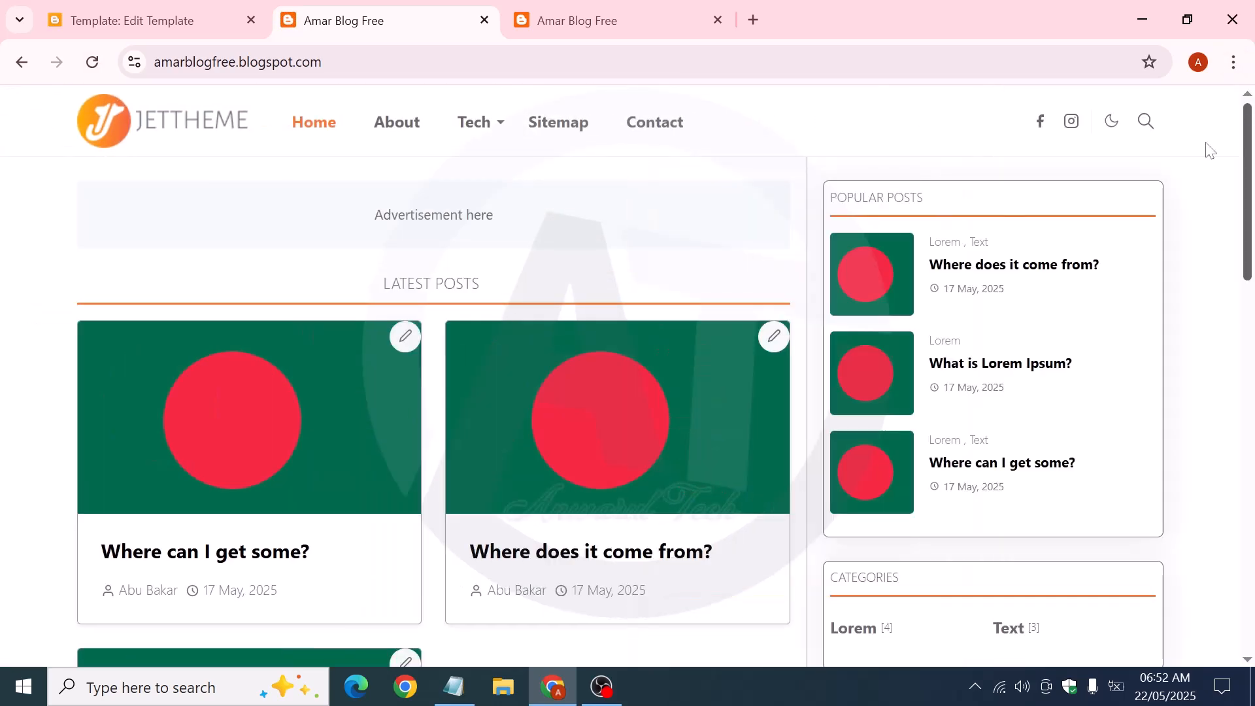
Check the Latest Posts cards and the rest of the homepage down to the footer for category labels
scroll(671, 378, "down", 3)
scroll(667, 373, "down", 6)
scroll(614, 363, "up", 4)
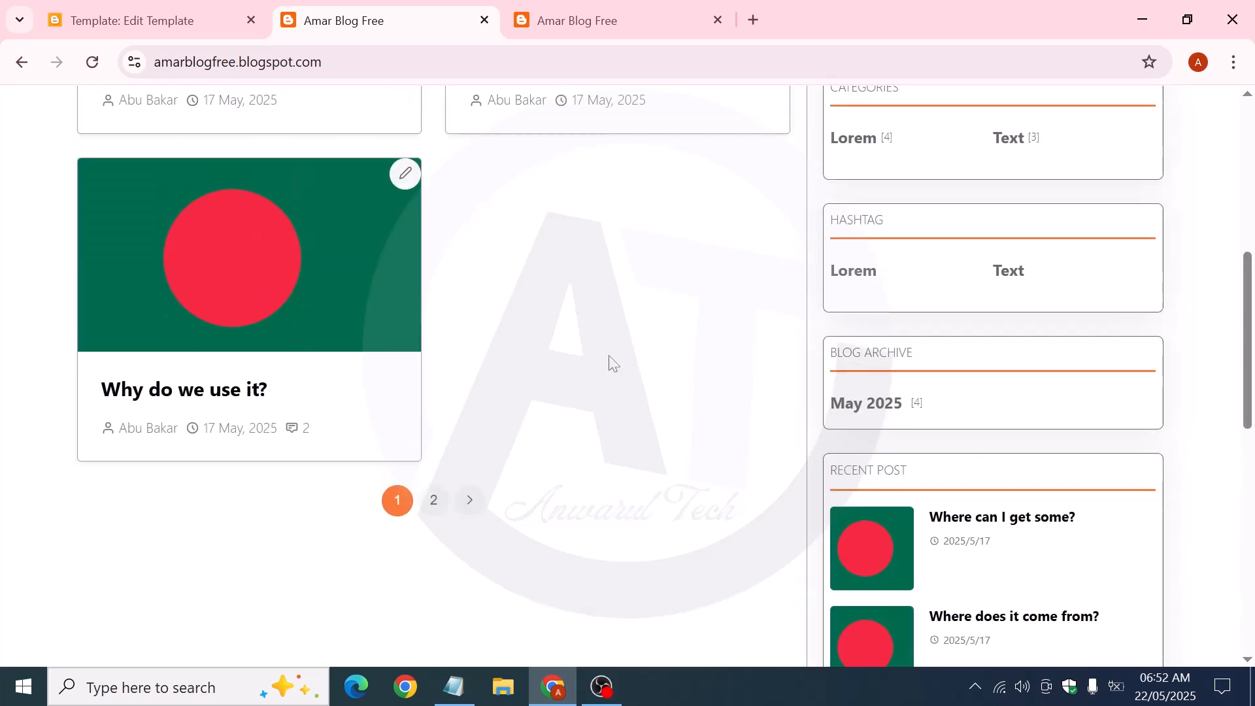
scroll(637, 358, "down", 5)
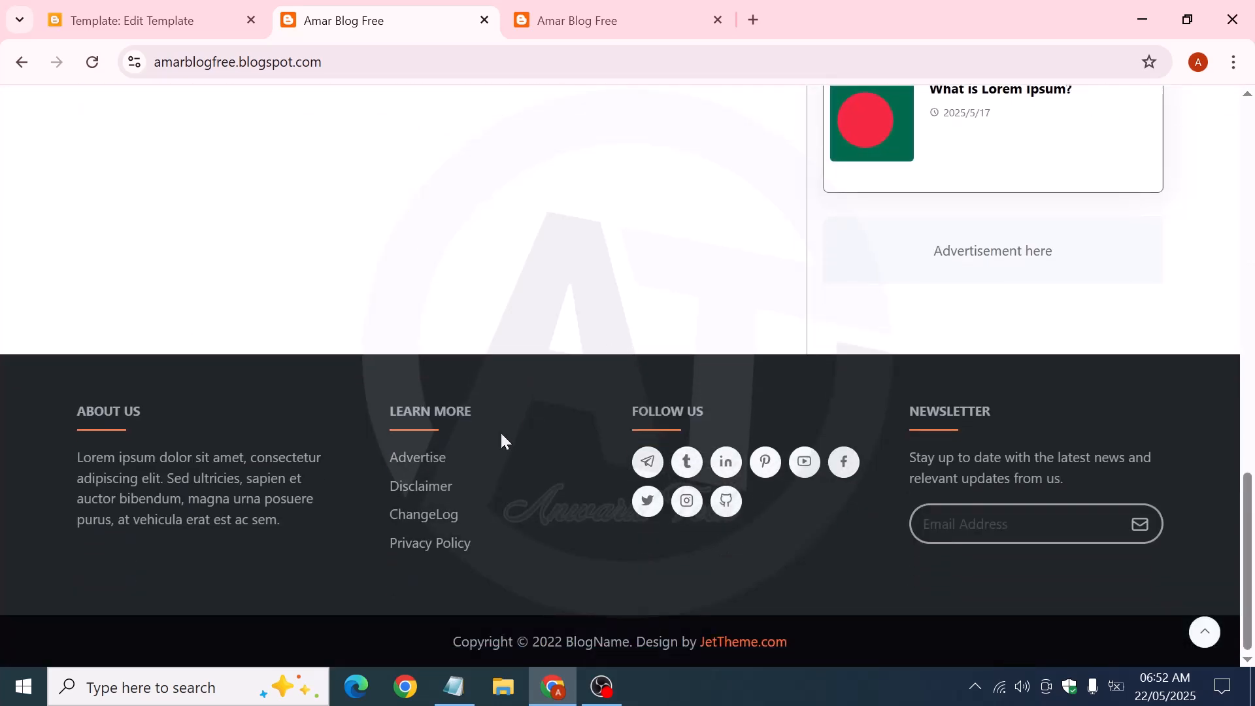
scroll(379, 379, "up", 8)
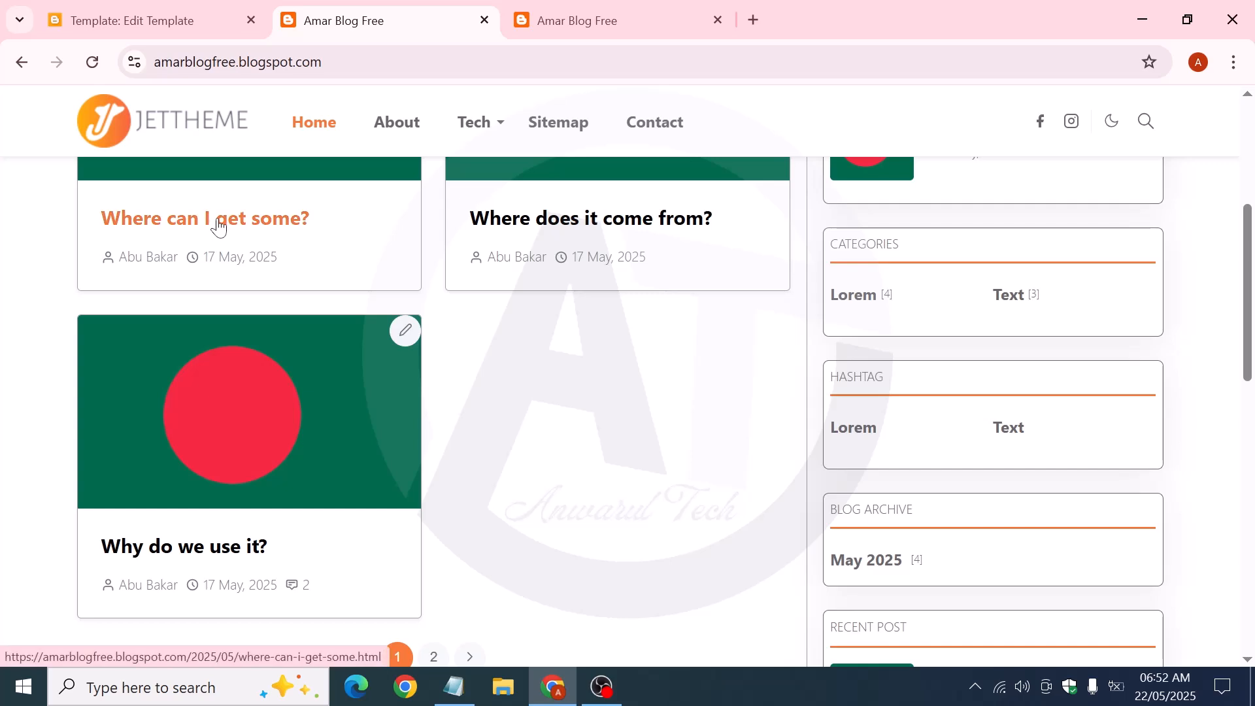
Open the post "Where can I get some?" and review its page through the Related Post section
left_click(219, 226)
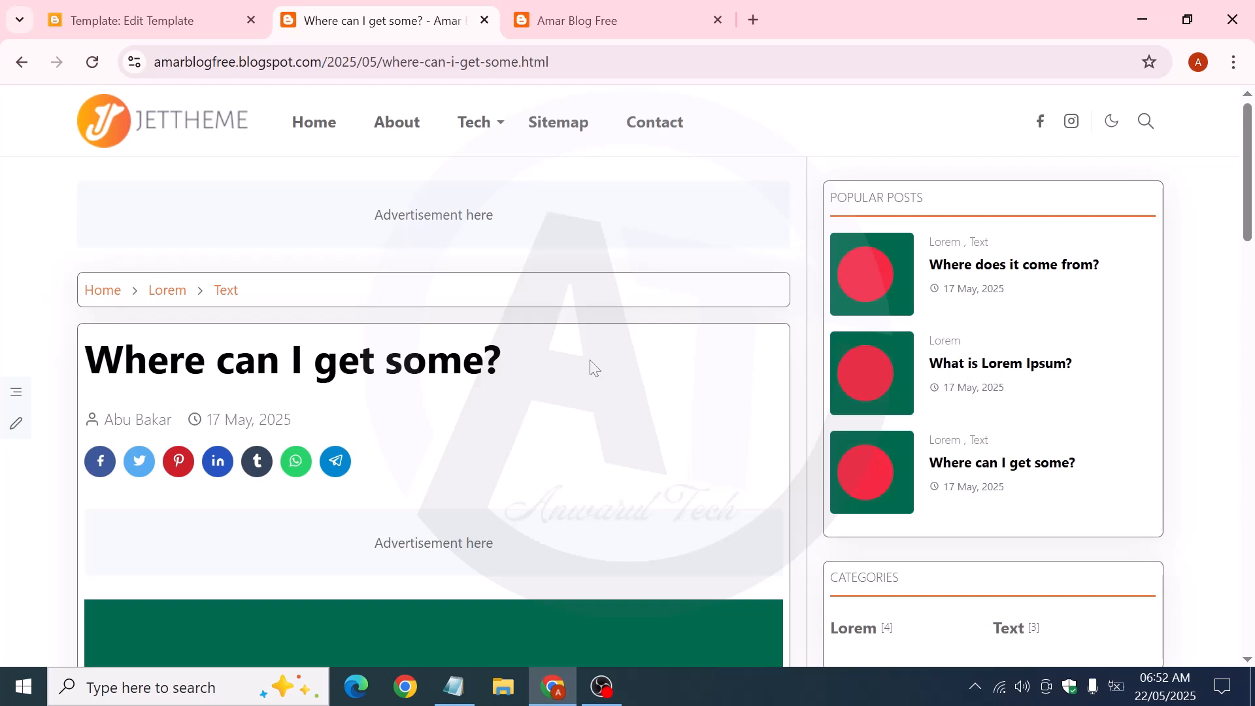
scroll(588, 366, "down", 13)
scroll(496, 358, "down", 10)
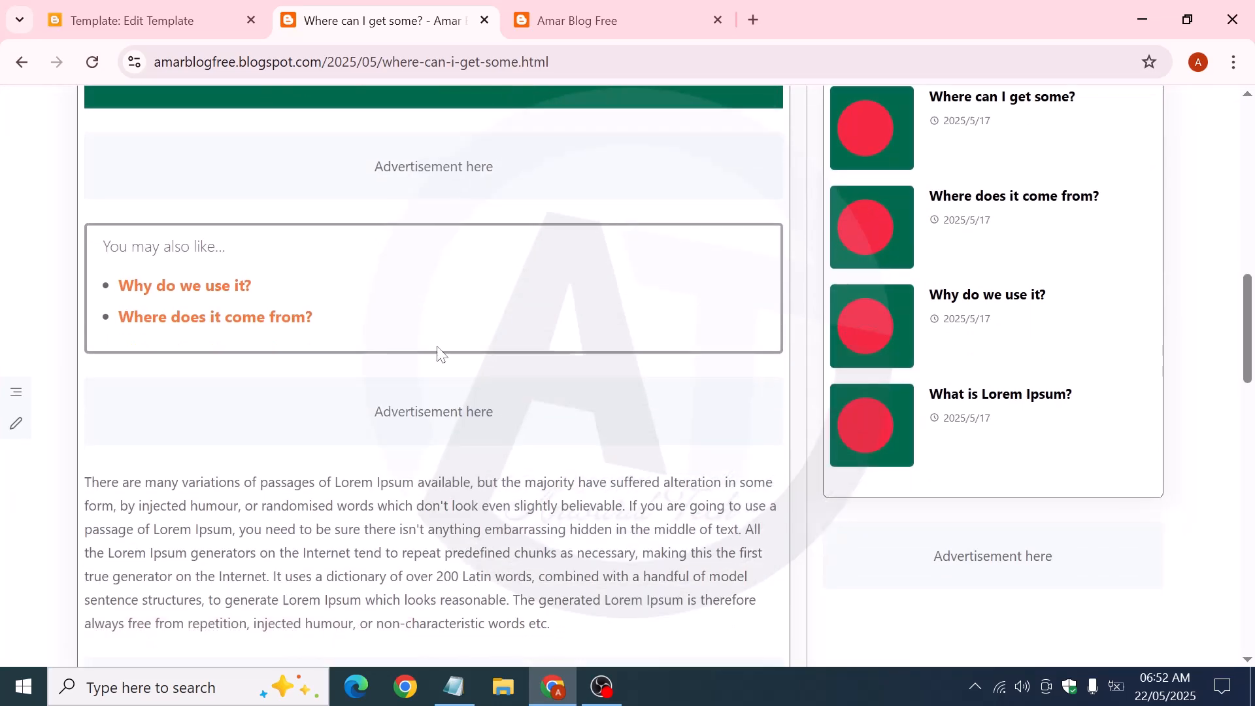
scroll(437, 354, "down", 3)
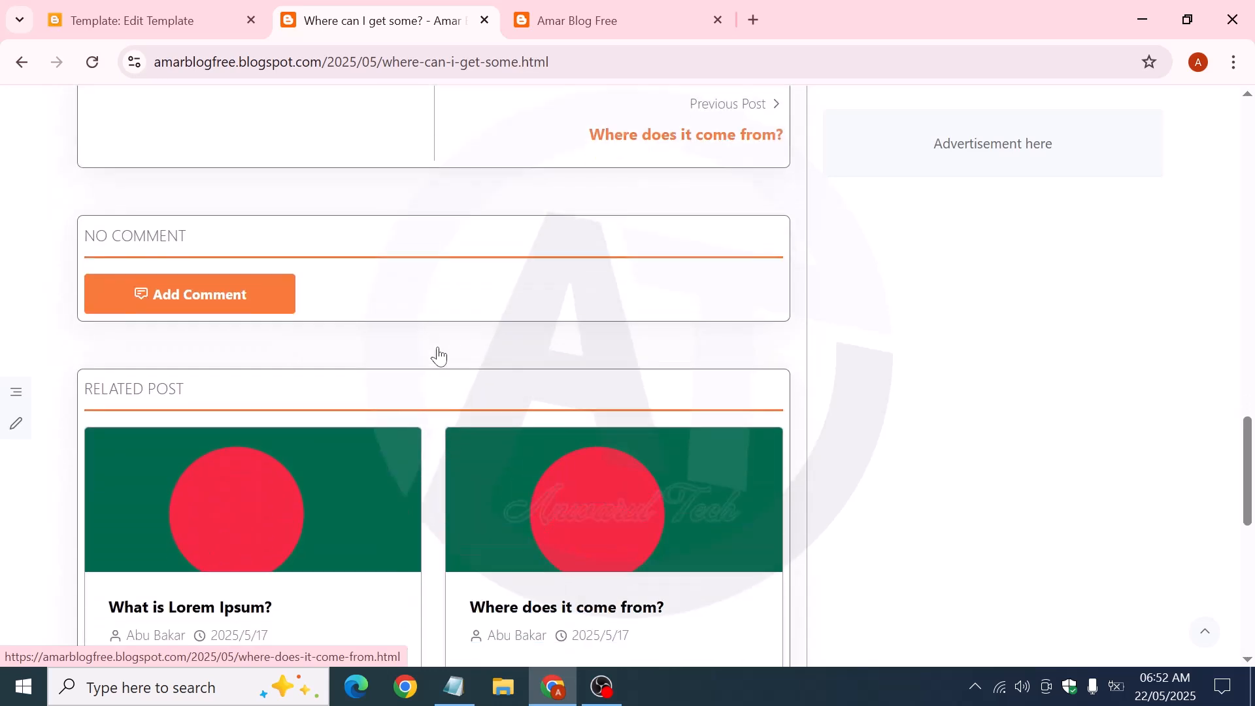
scroll(409, 437, "down", 5)
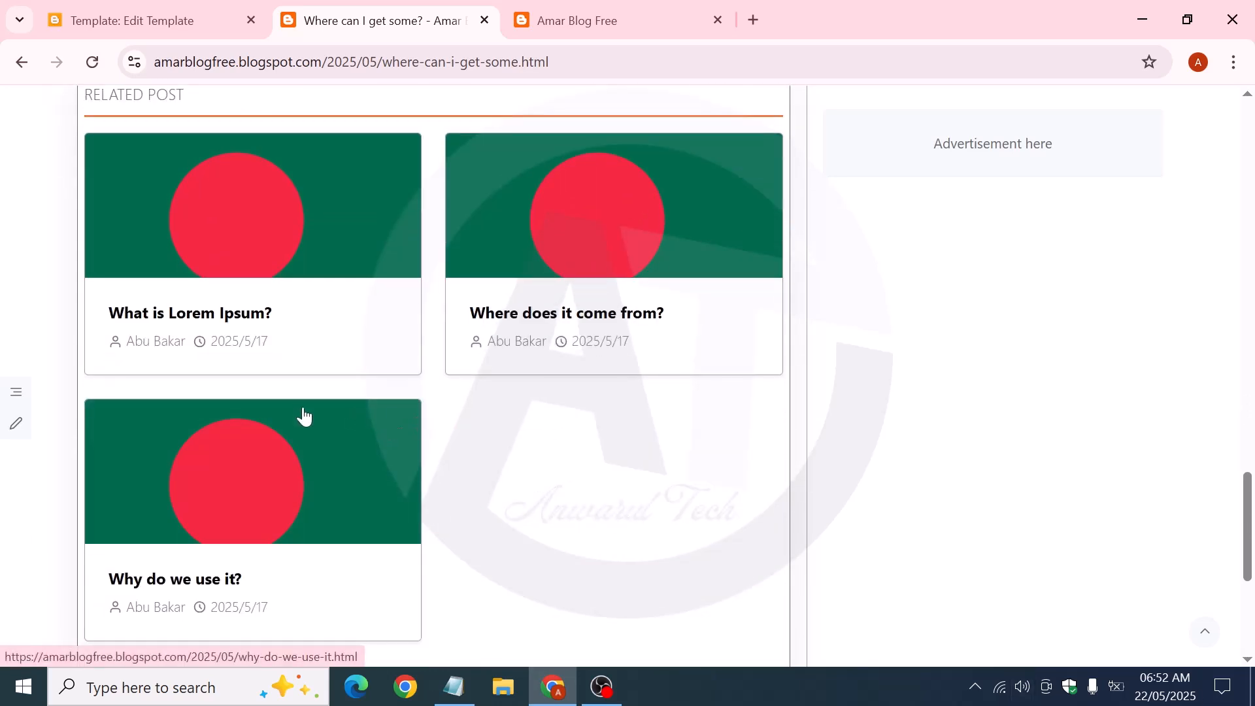
scroll(302, 414, "down", 4)
scroll(358, 407, "up", 7)
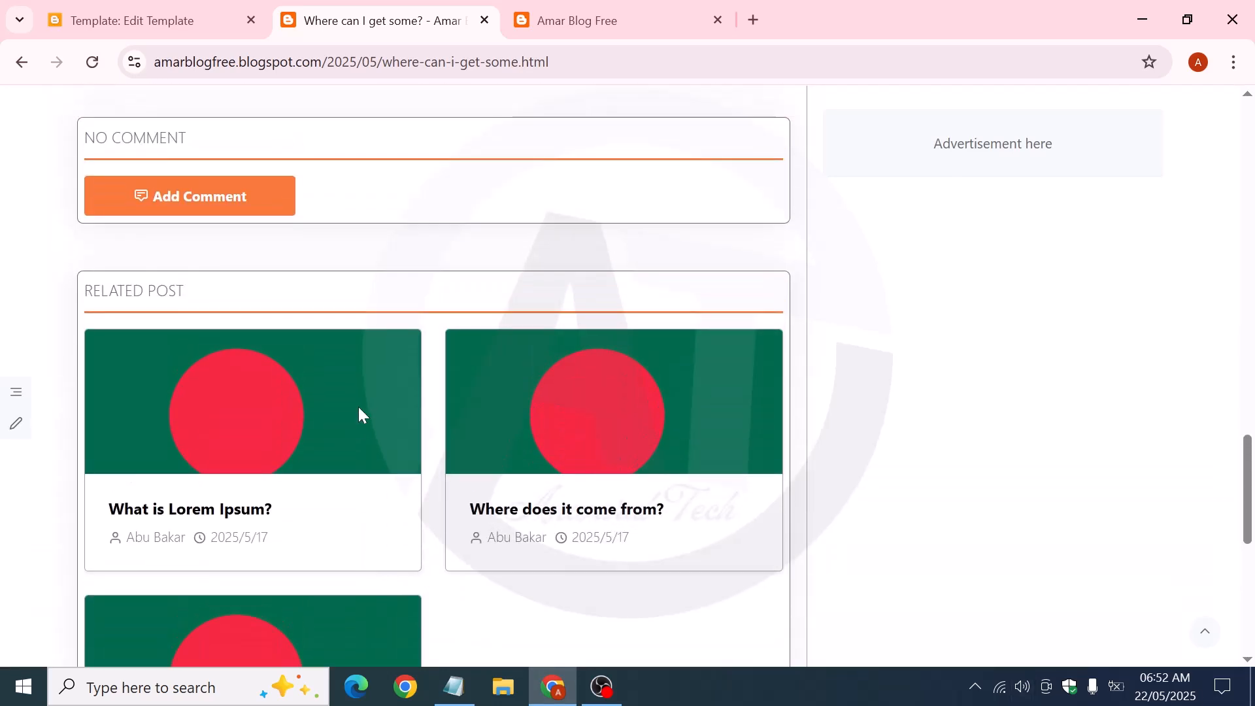
scroll(358, 407, "up", 4)
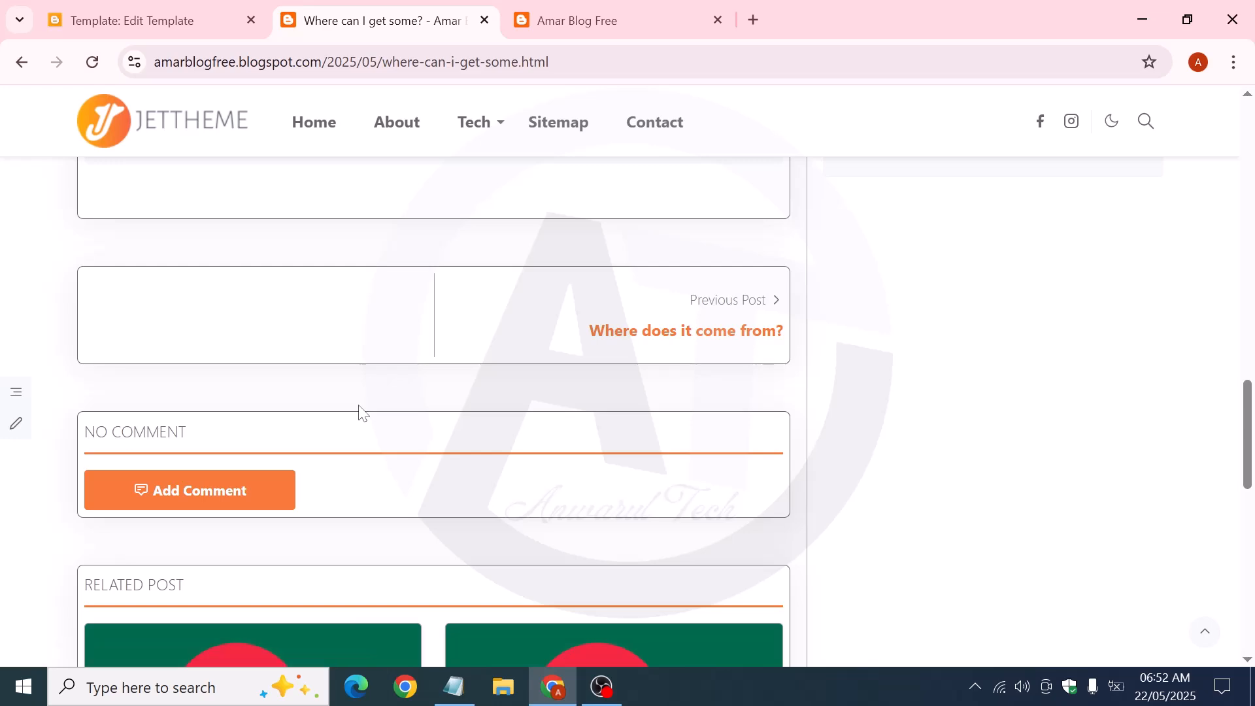
scroll(359, 406, "up", 15)
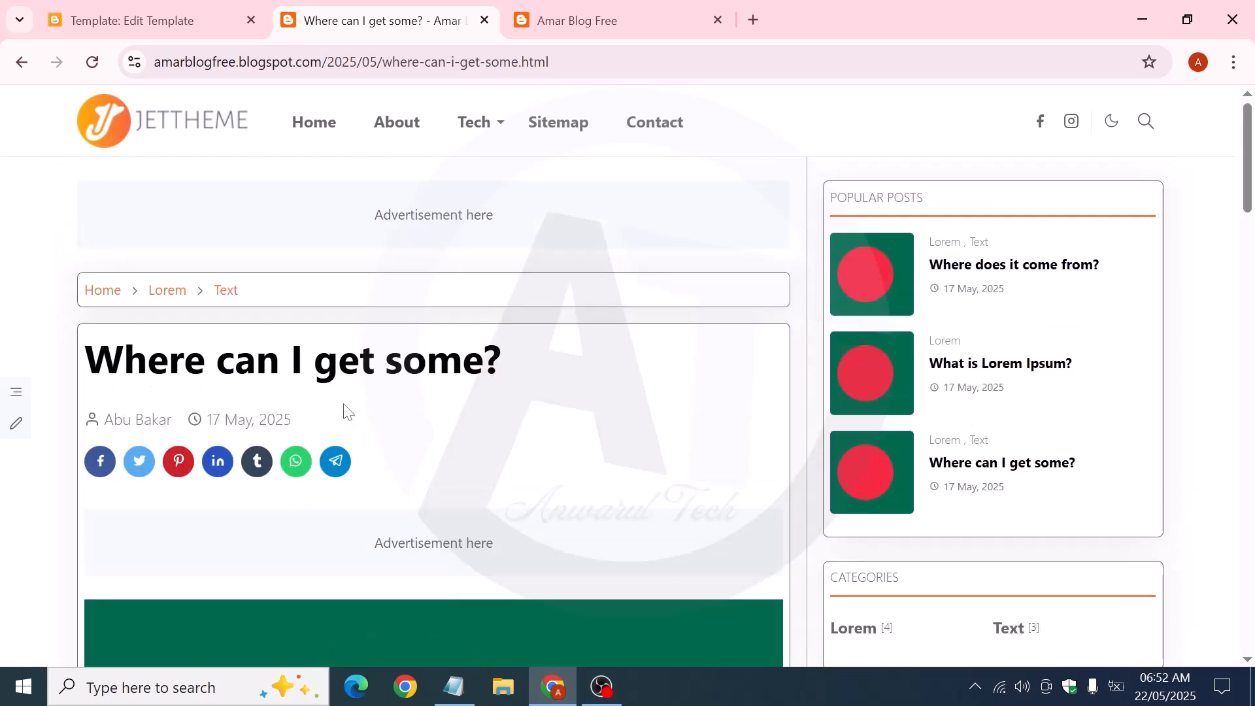
Return to the blog's homepage and examine the footer's About Us, Learn More, Follow Us and Newsletter sections
left_click(315, 124)
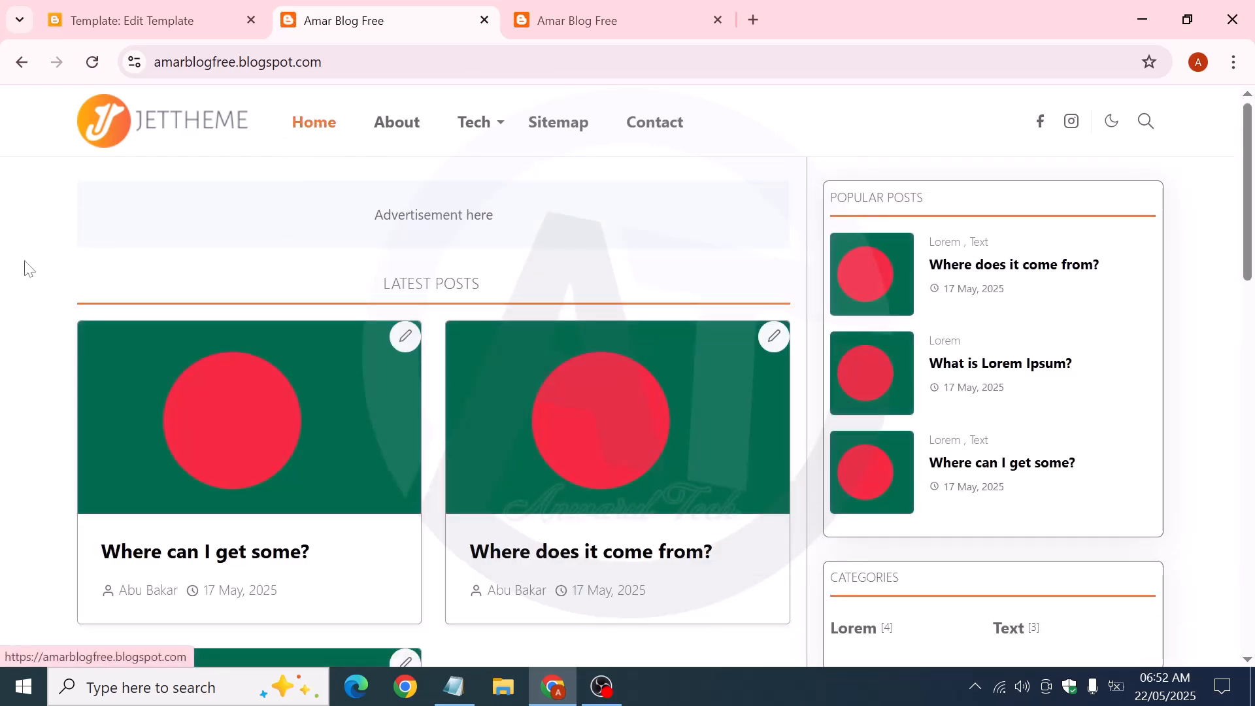
scroll(426, 317, "down", 10)
scroll(438, 350, "down", 6)
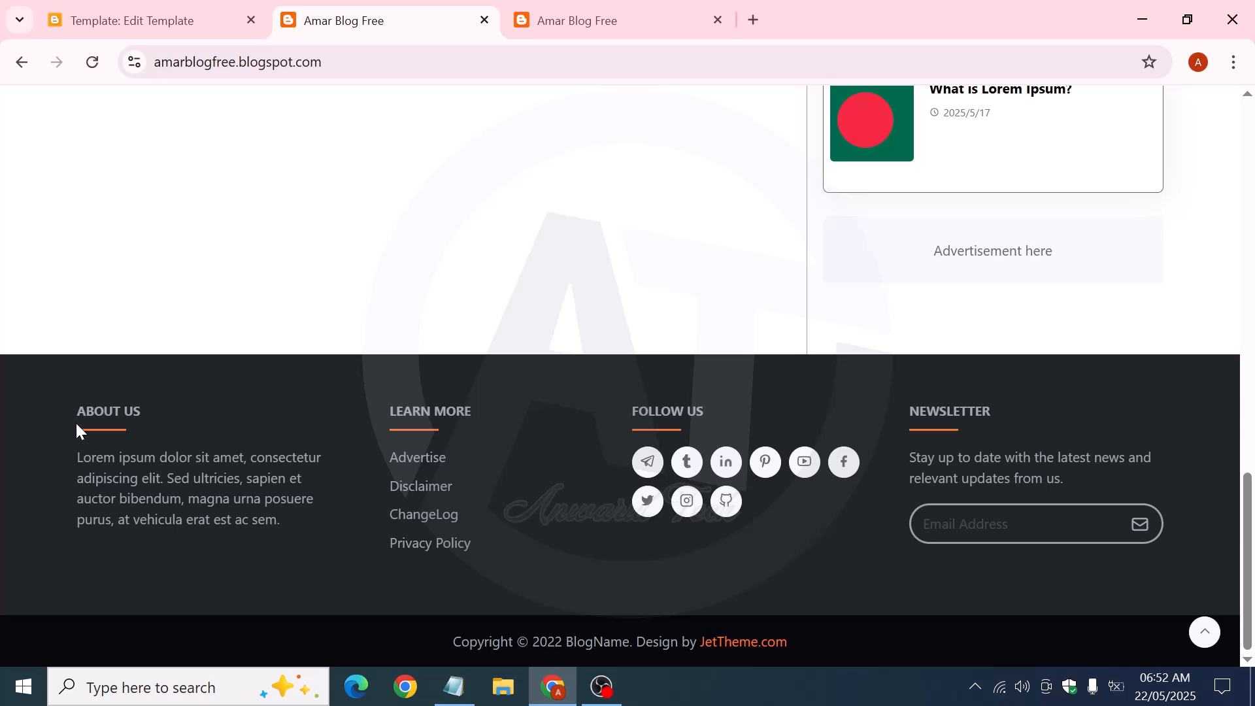
left_click_drag(76, 420, 328, 528)
left_click_drag(525, 571, 389, 375)
left_click(550, 389)
left_click_drag(551, 389, 1186, 608)
scroll(992, 496, "up", 20)
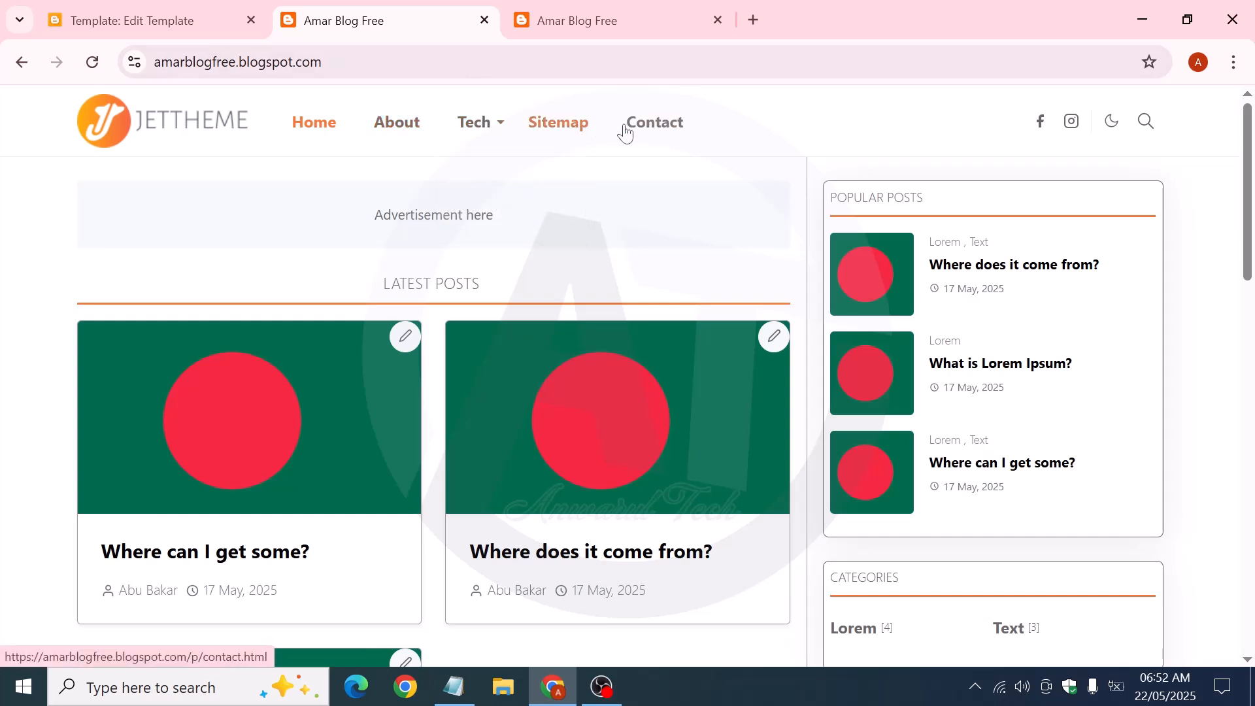
Try out the dark mode switch and the search function in the live blog's header
left_click(1112, 124)
left_click(1115, 129)
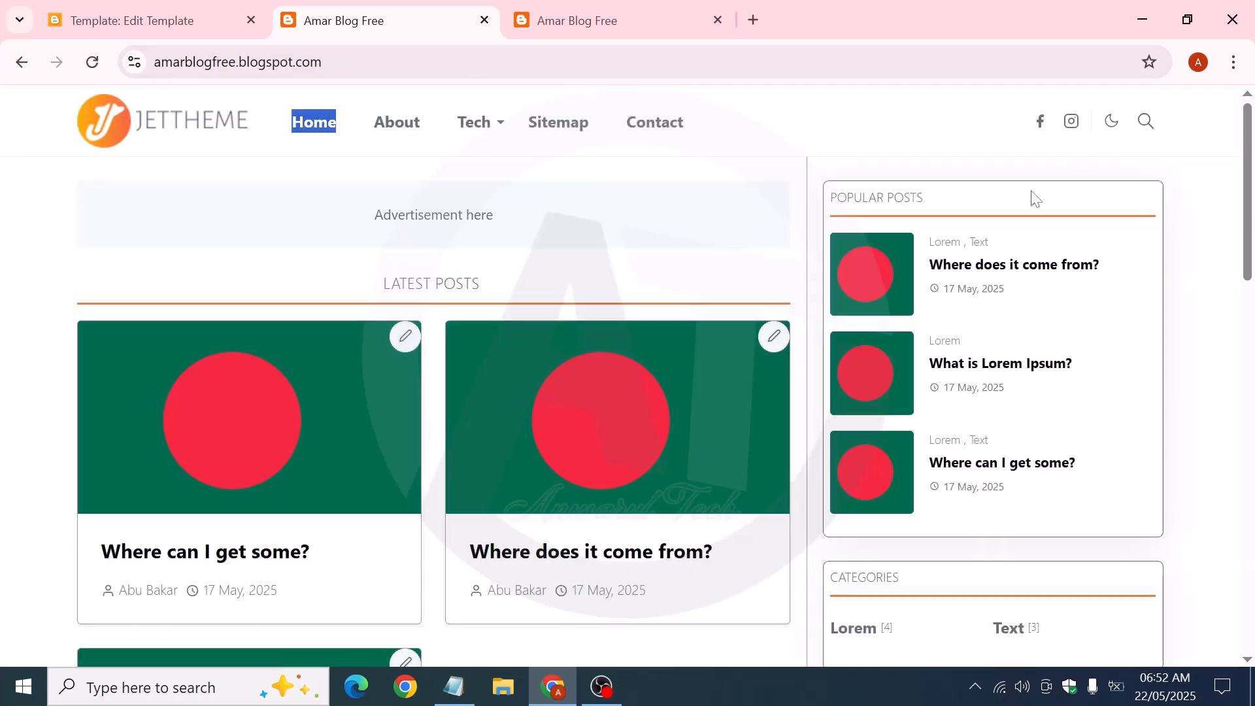
left_click(1146, 121)
left_click(801, 127)
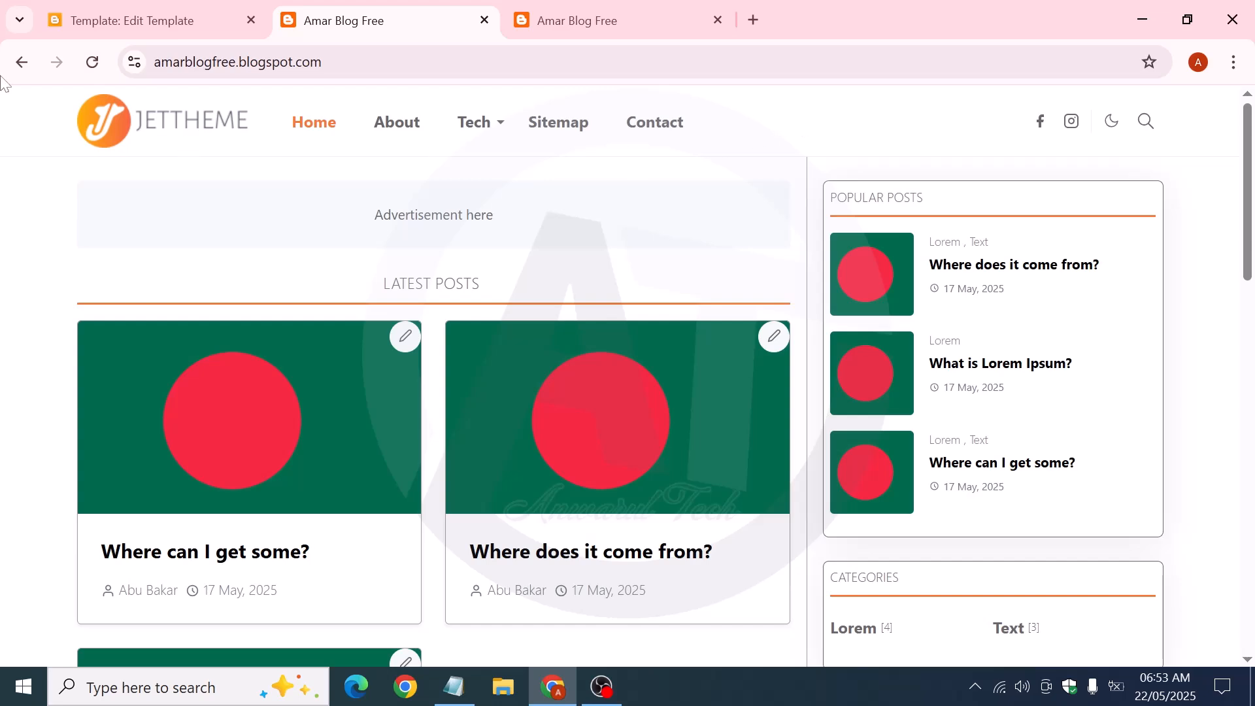
Leave the theme's HTML editor and open the blog's Layout page
left_click(130, 20)
left_click(32, 124)
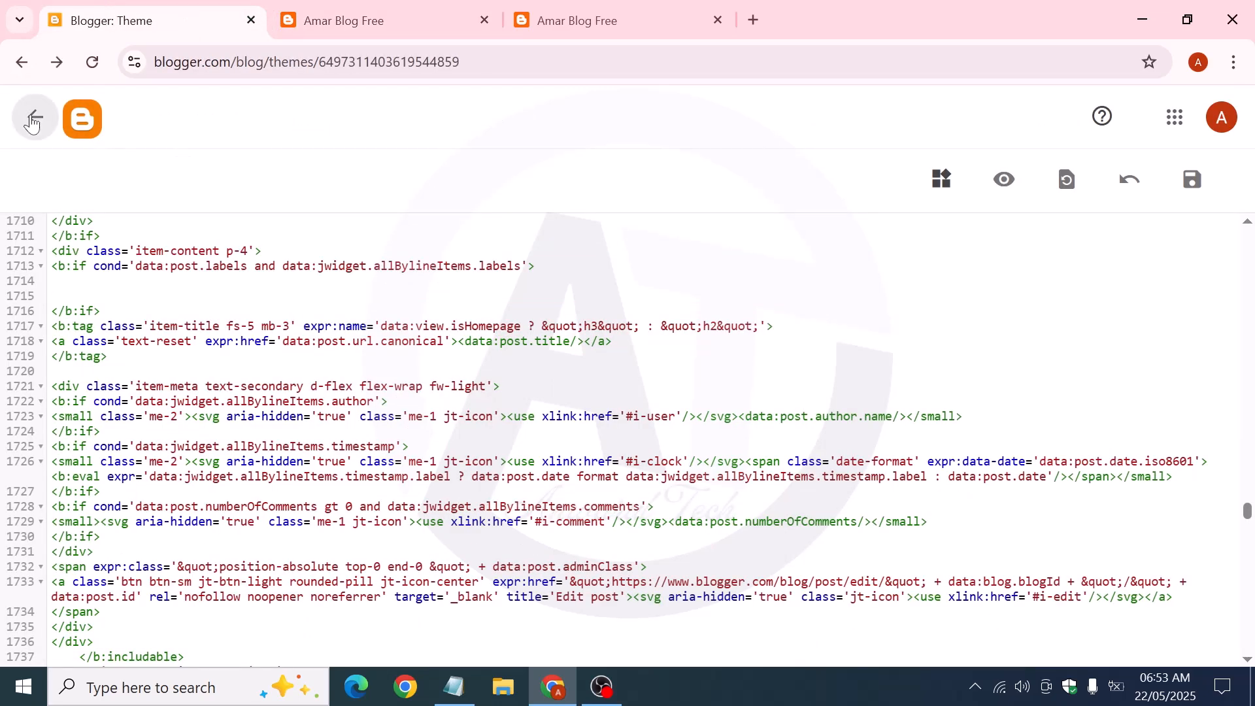
left_click(77, 531)
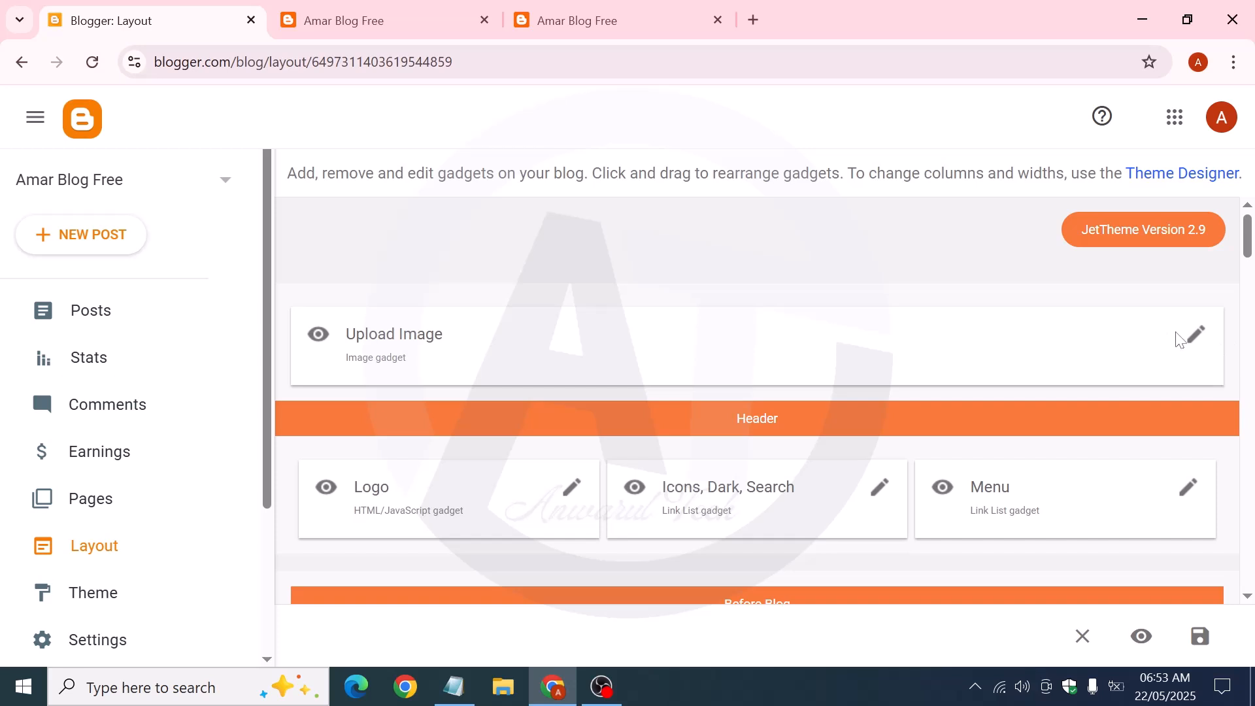
Examine the Upload Image gadget's image URL and its option to upload from the computer, leaving the gadget unsaved
left_click(1196, 342)
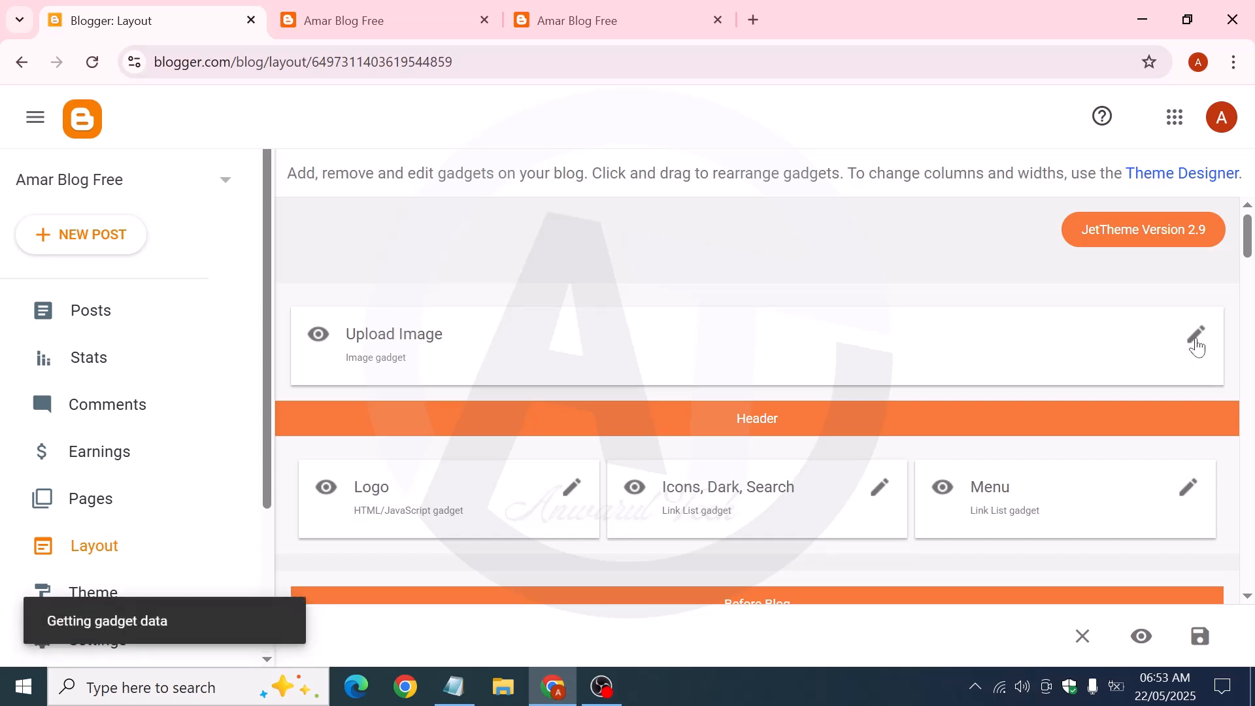
left_click(340, 20)
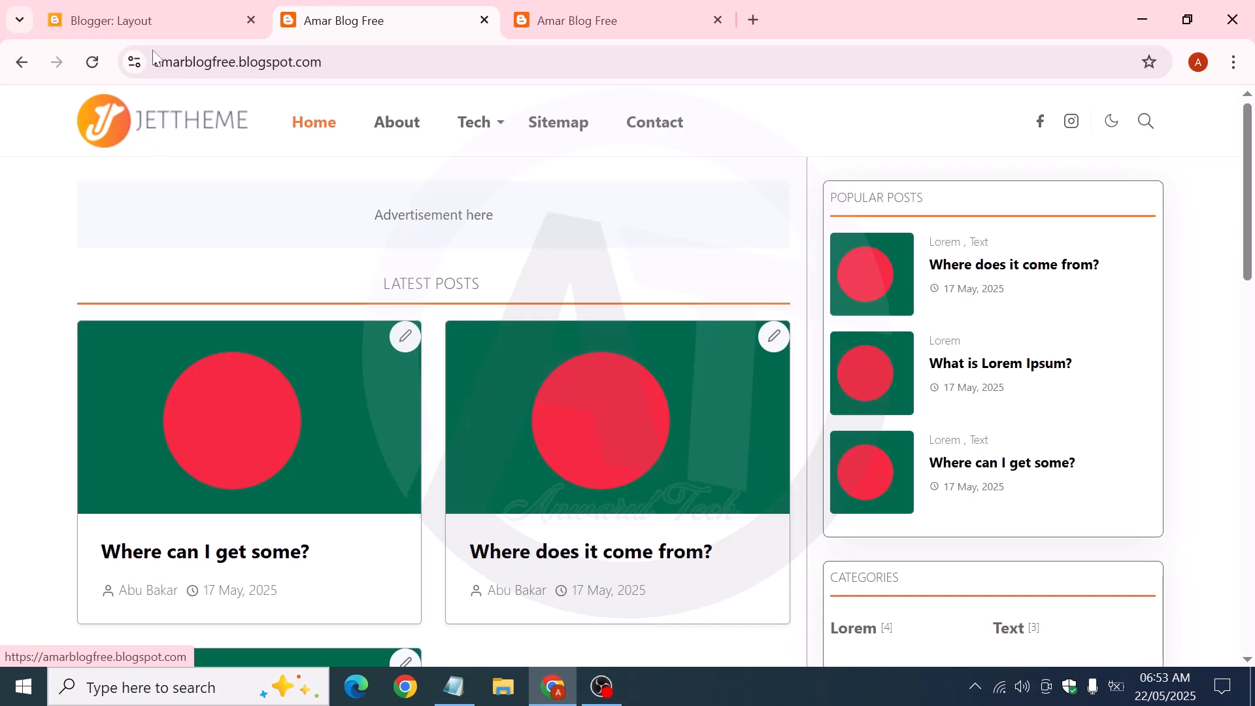
left_click(151, 20)
scroll(590, 395, "down", 5)
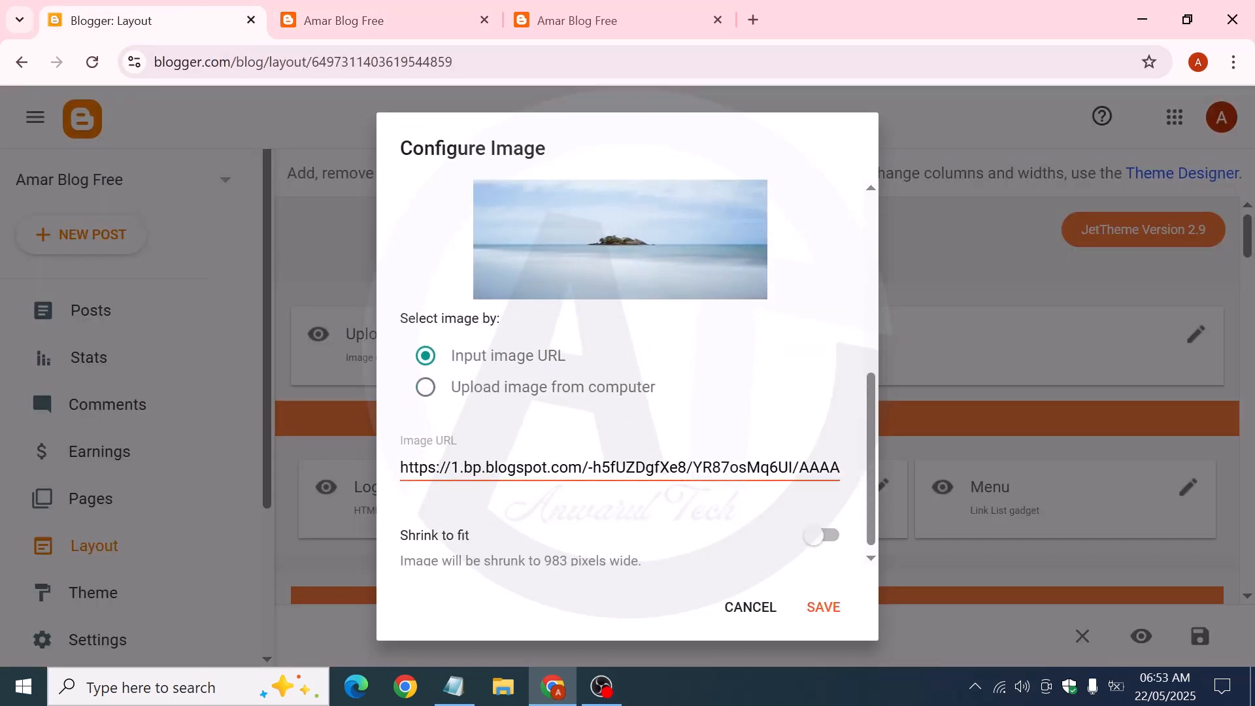
triple_click(605, 468)
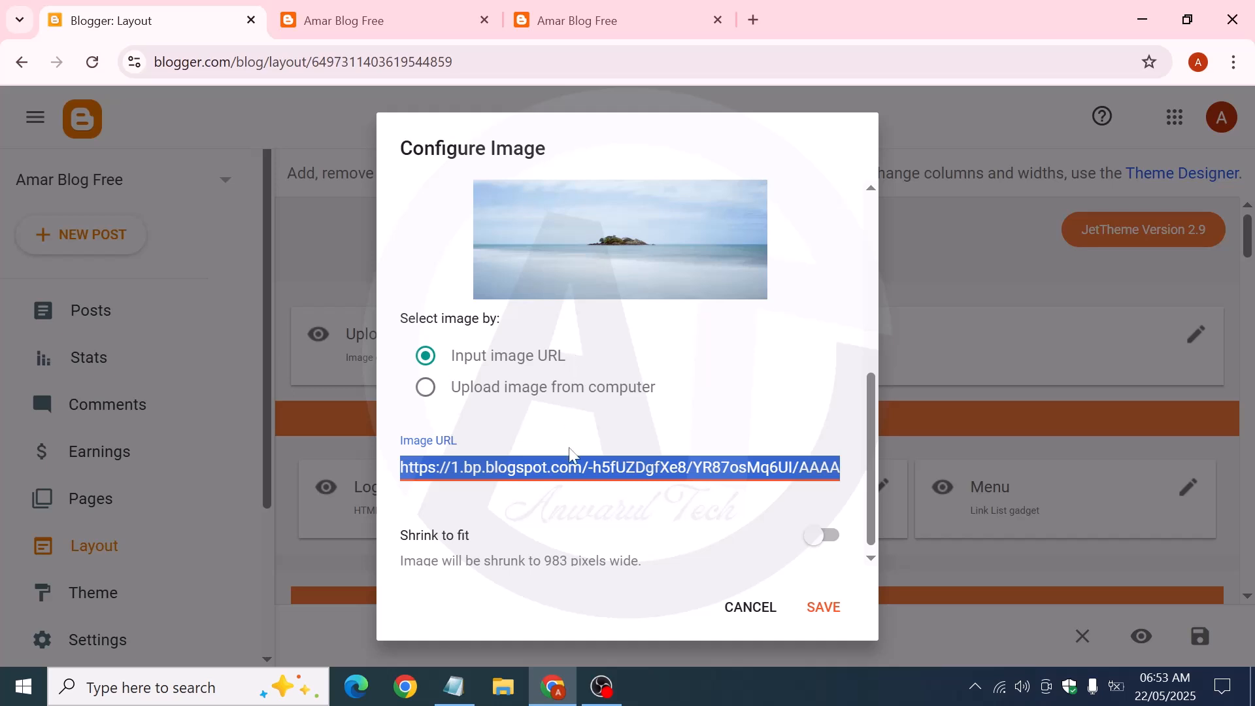
left_click(435, 395)
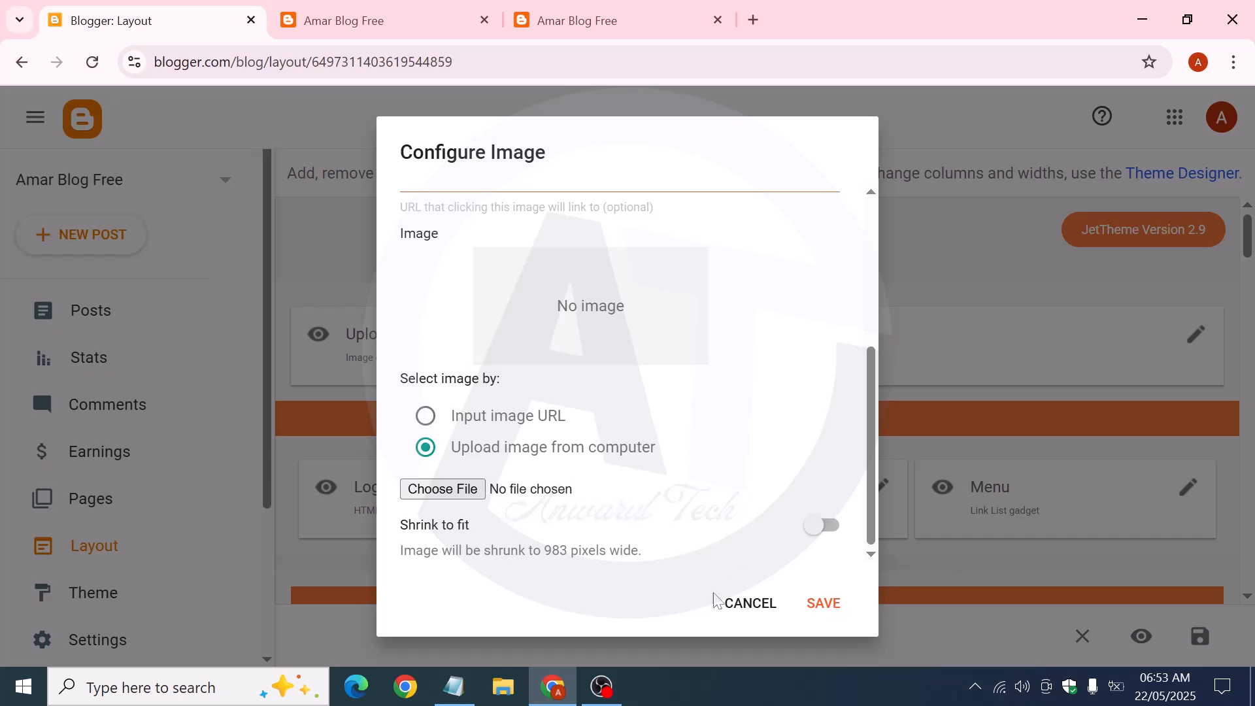
left_click(750, 606)
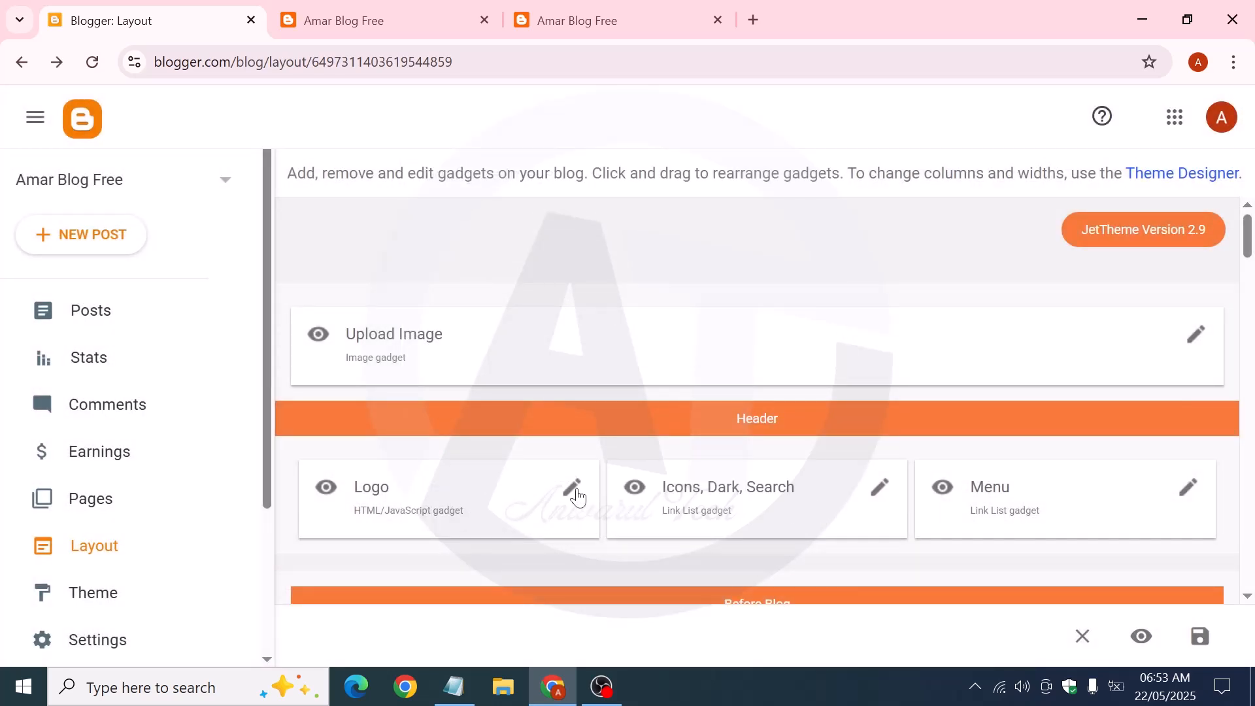
Examine the logo image URL in the Header's Logo gadget and leave the gadget without saving
left_click(572, 488)
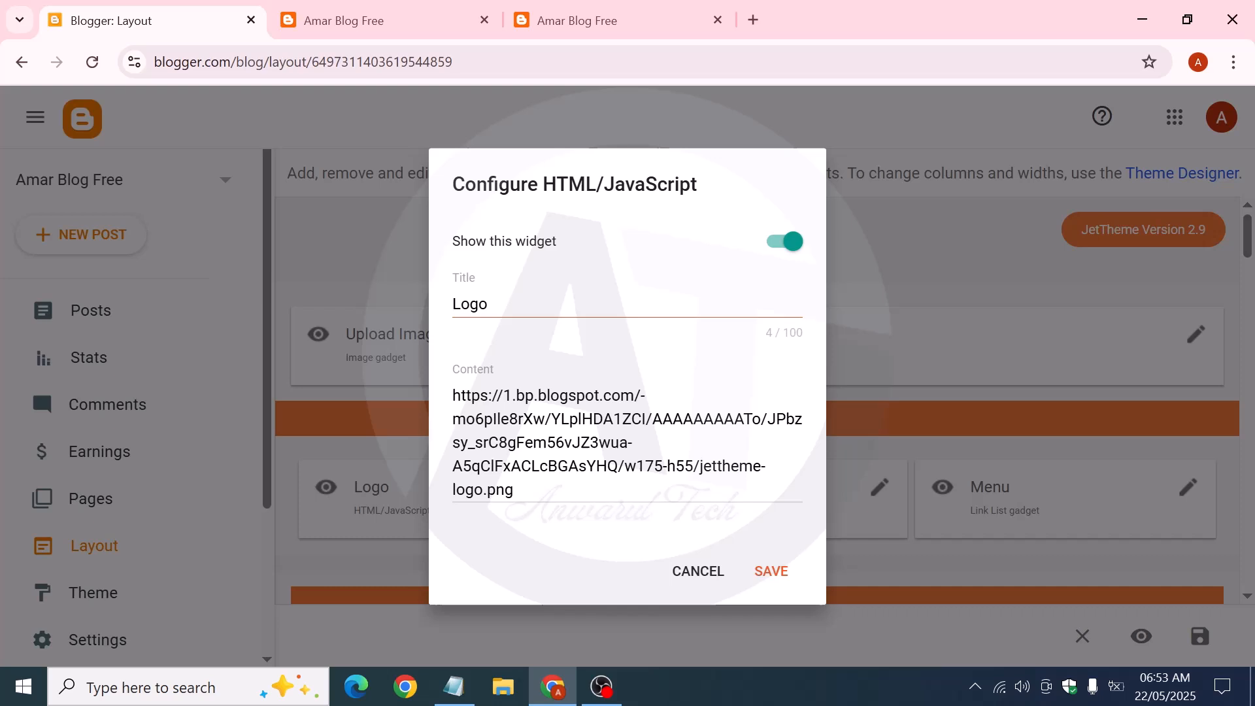
left_click_drag(519, 490, 434, 353)
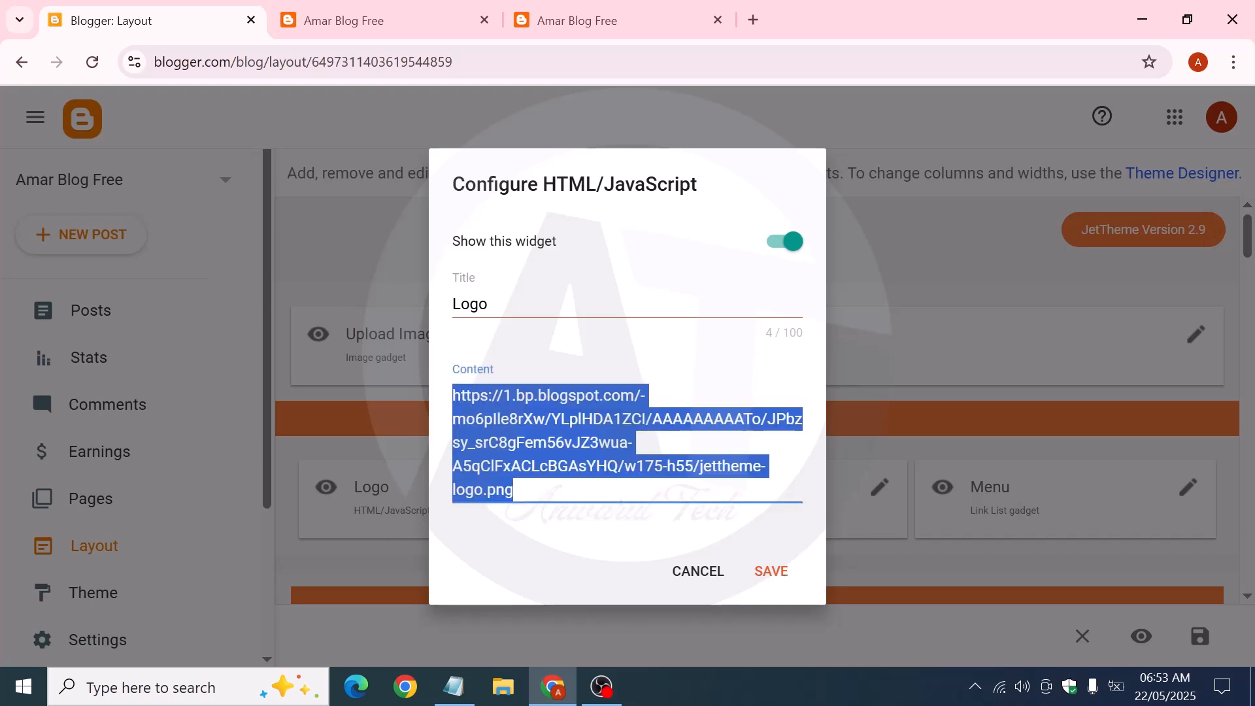
left_click(433, 14)
left_click(154, 9)
left_click(692, 571)
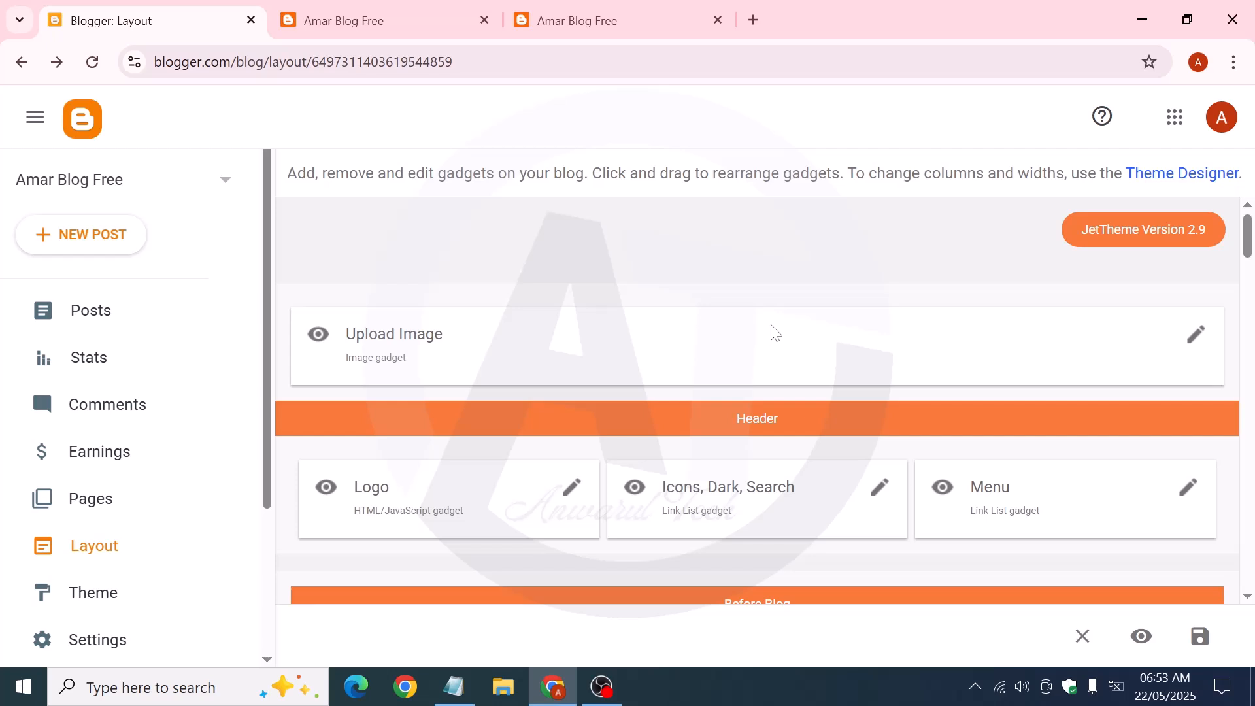
Switch the live blog to dark mode and review the homepage down to the footer
scroll(773, 339, "down", 3)
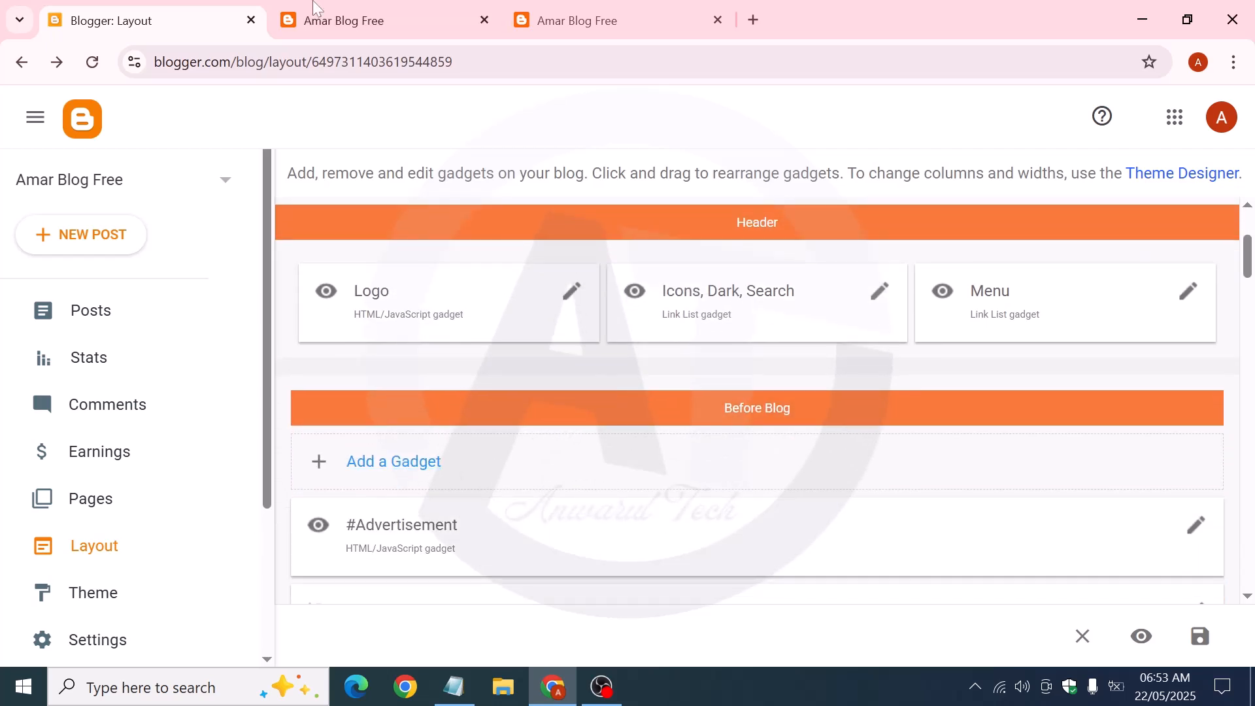
left_click(366, 19)
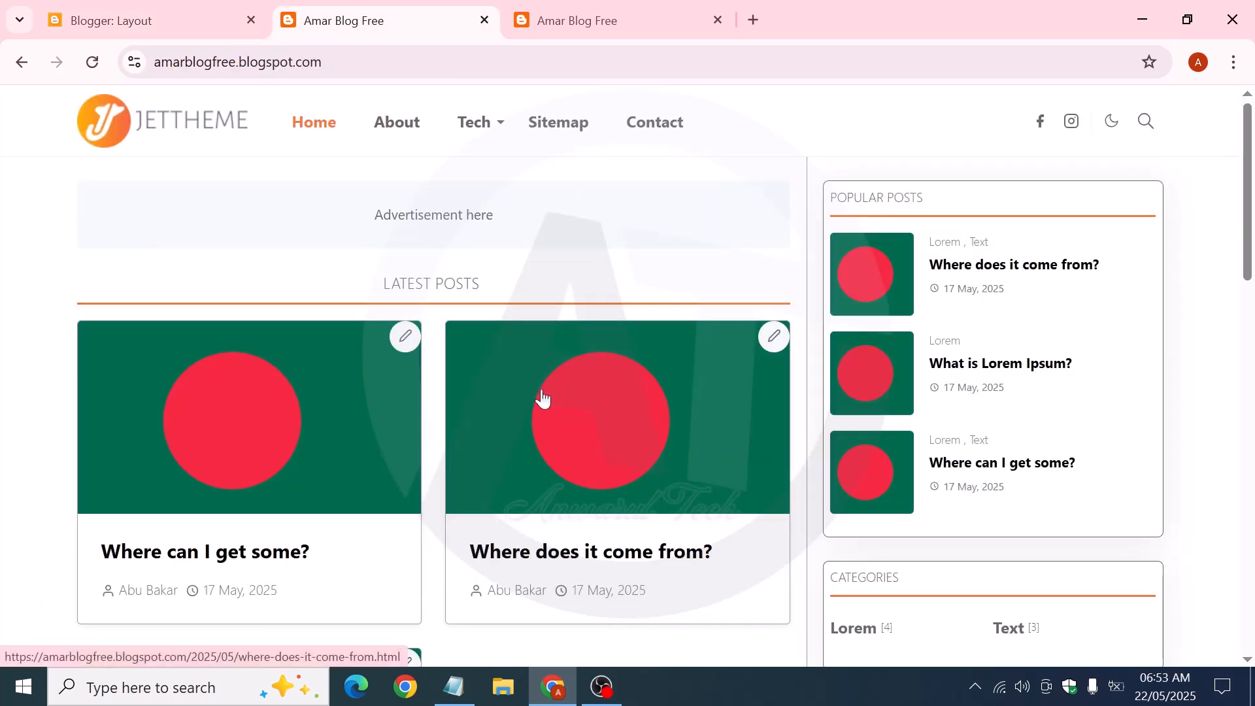
left_click(1115, 124)
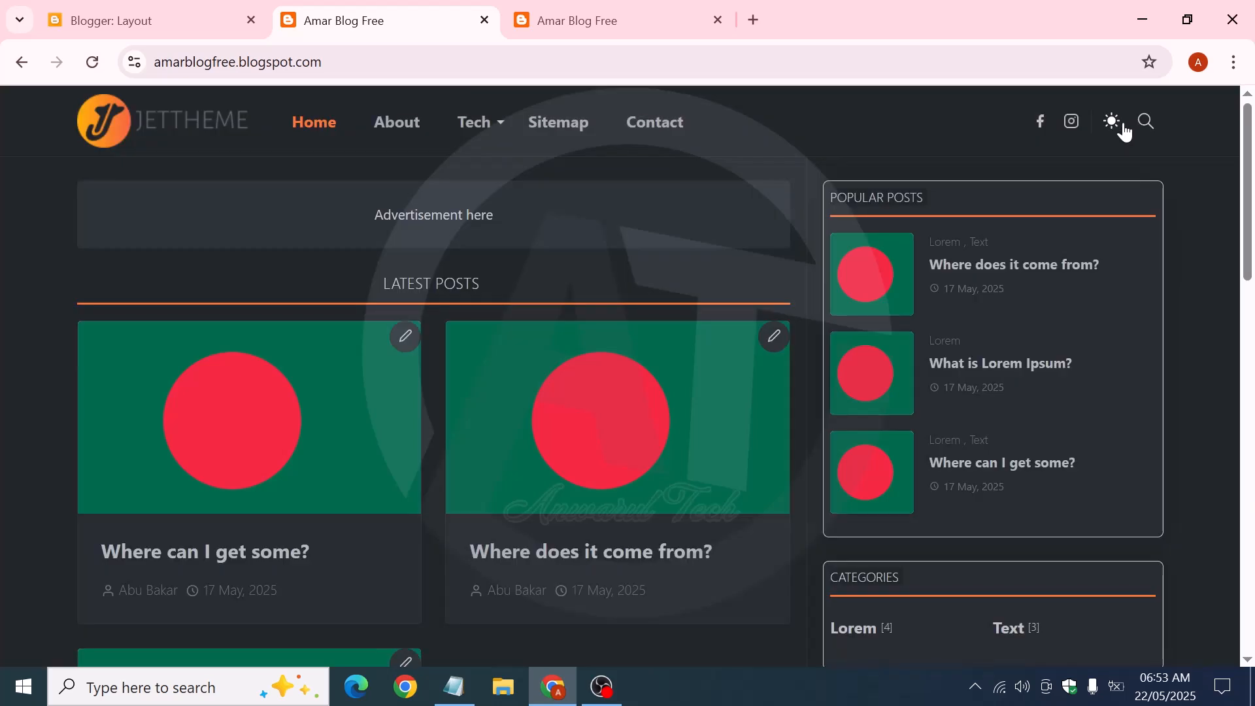
scroll(605, 423, "down", 5)
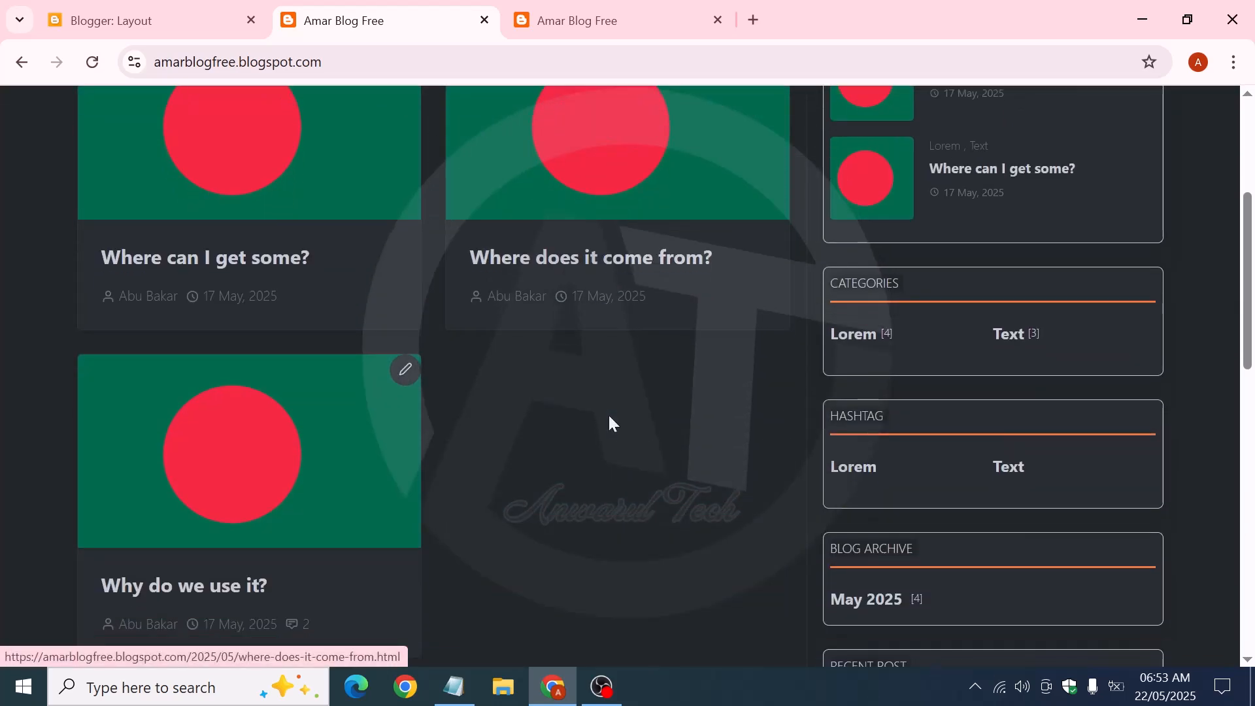
scroll(608, 422, "up", 4)
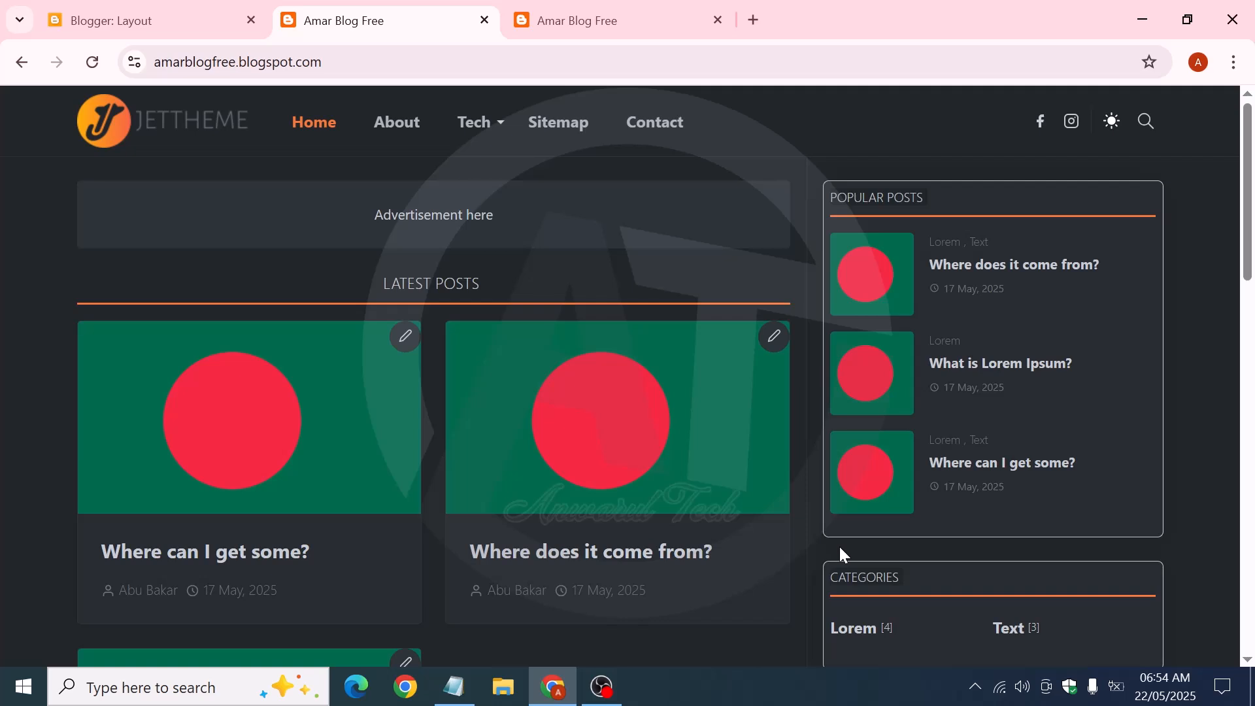
scroll(609, 399, "down", 14)
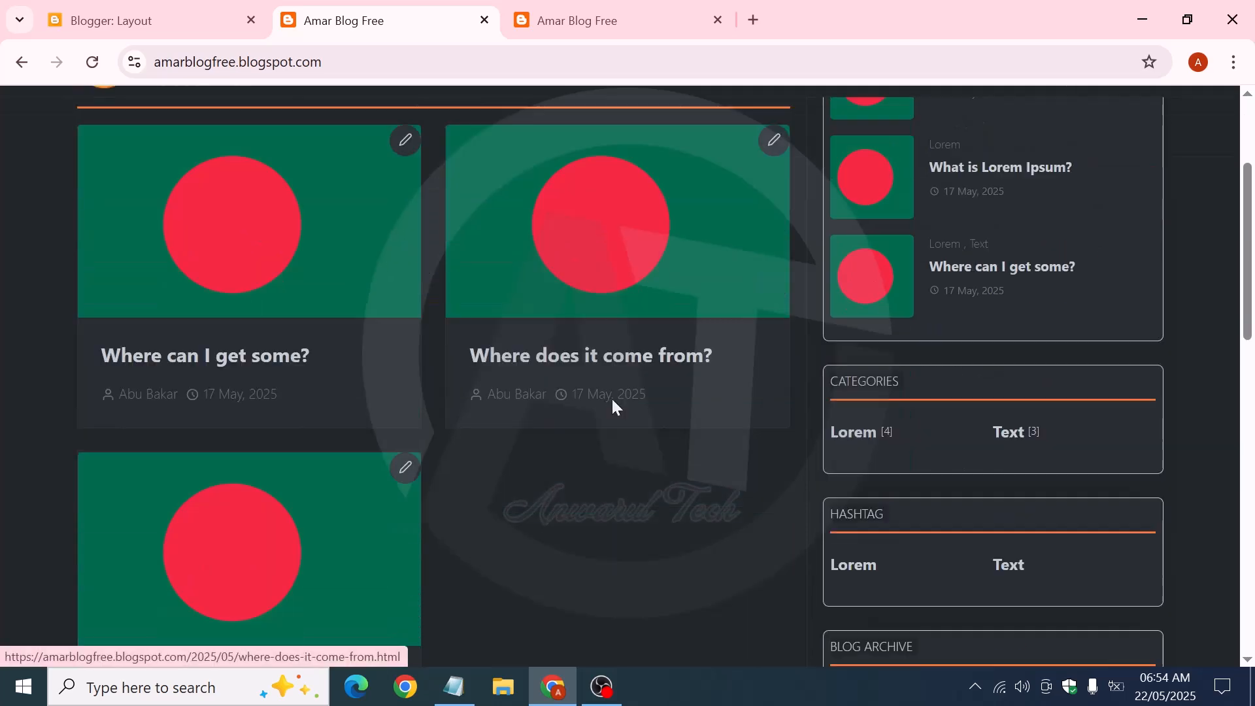
scroll(605, 405, "down", 4)
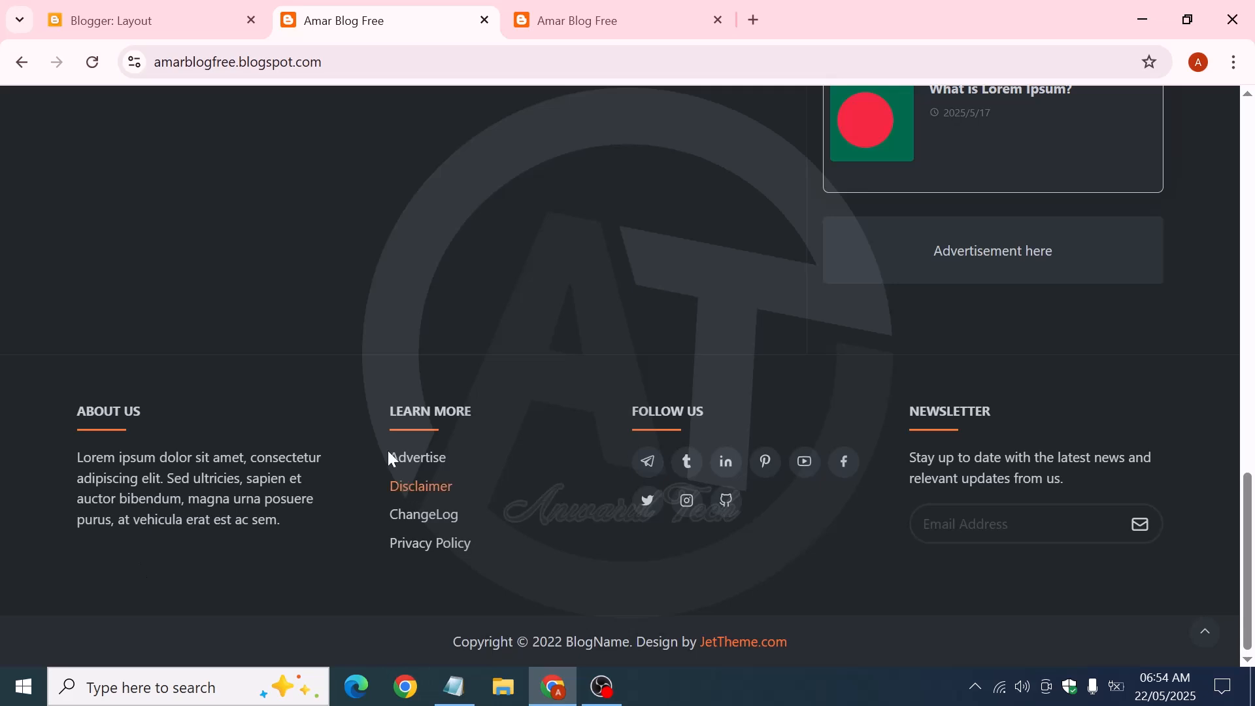
Inspect the footer's Learn More heading and select its ::after element to show the underline's styles
right_click(408, 430)
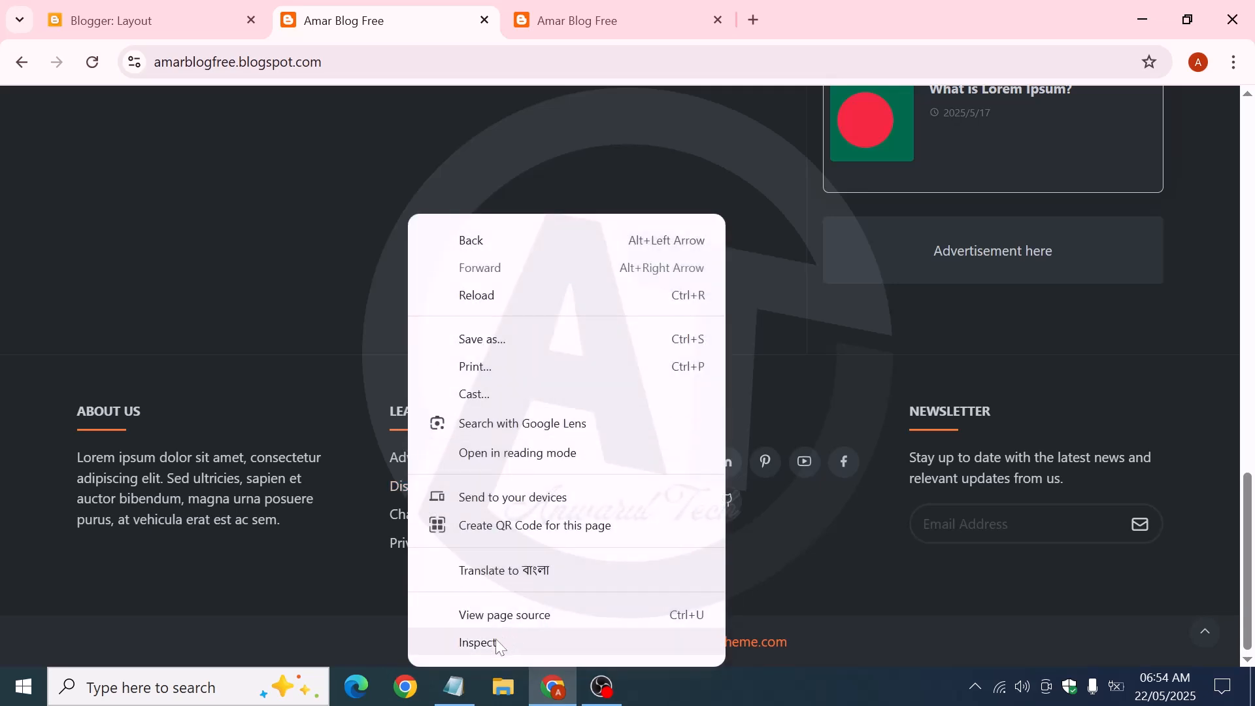
left_click(477, 642)
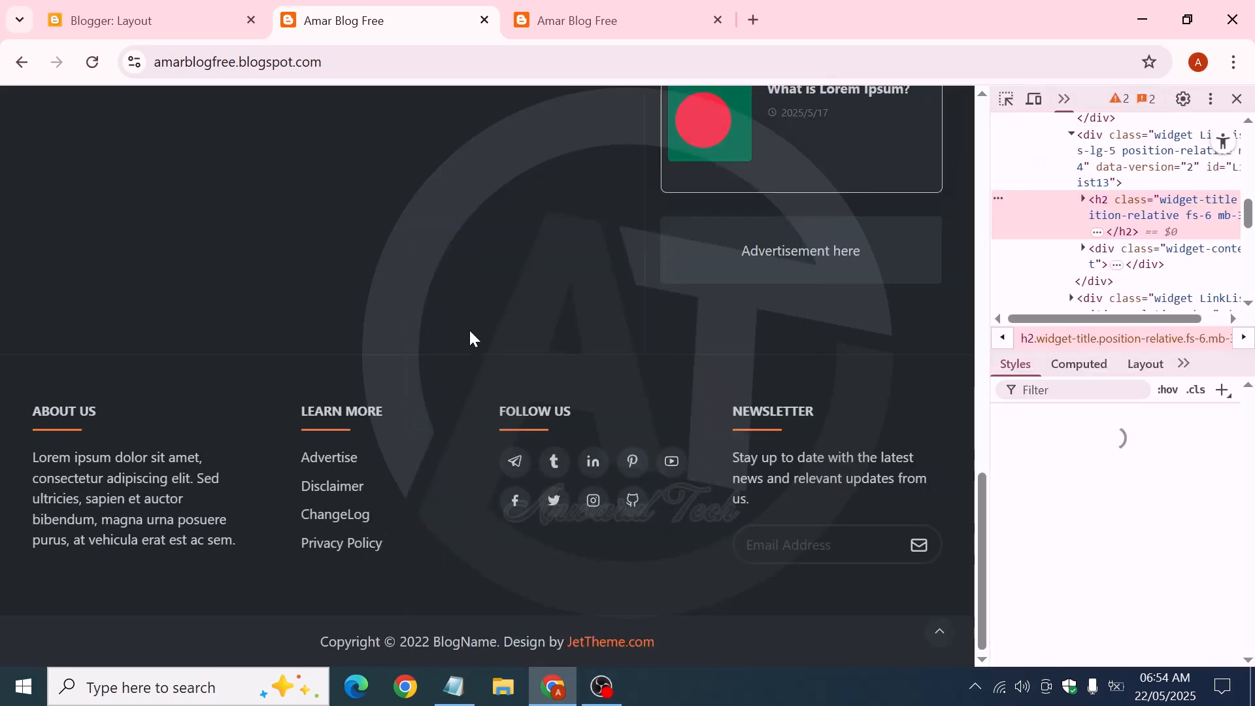
left_click(1097, 232)
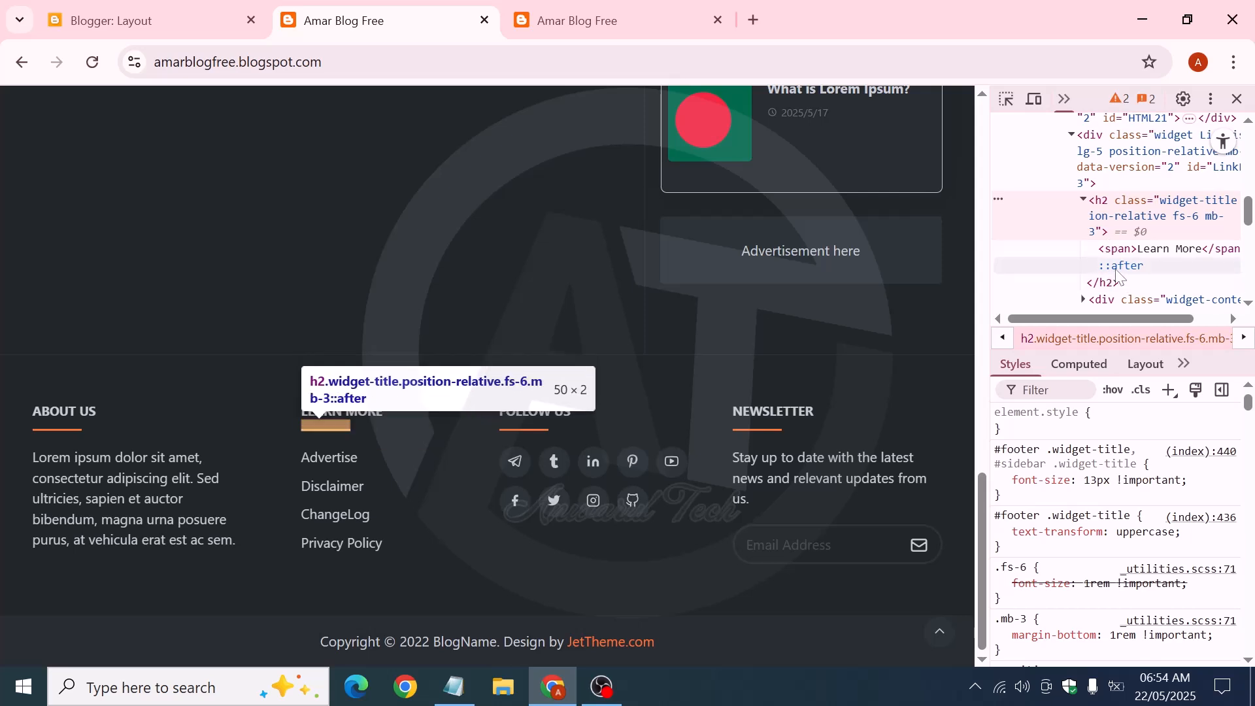
left_click(1117, 267)
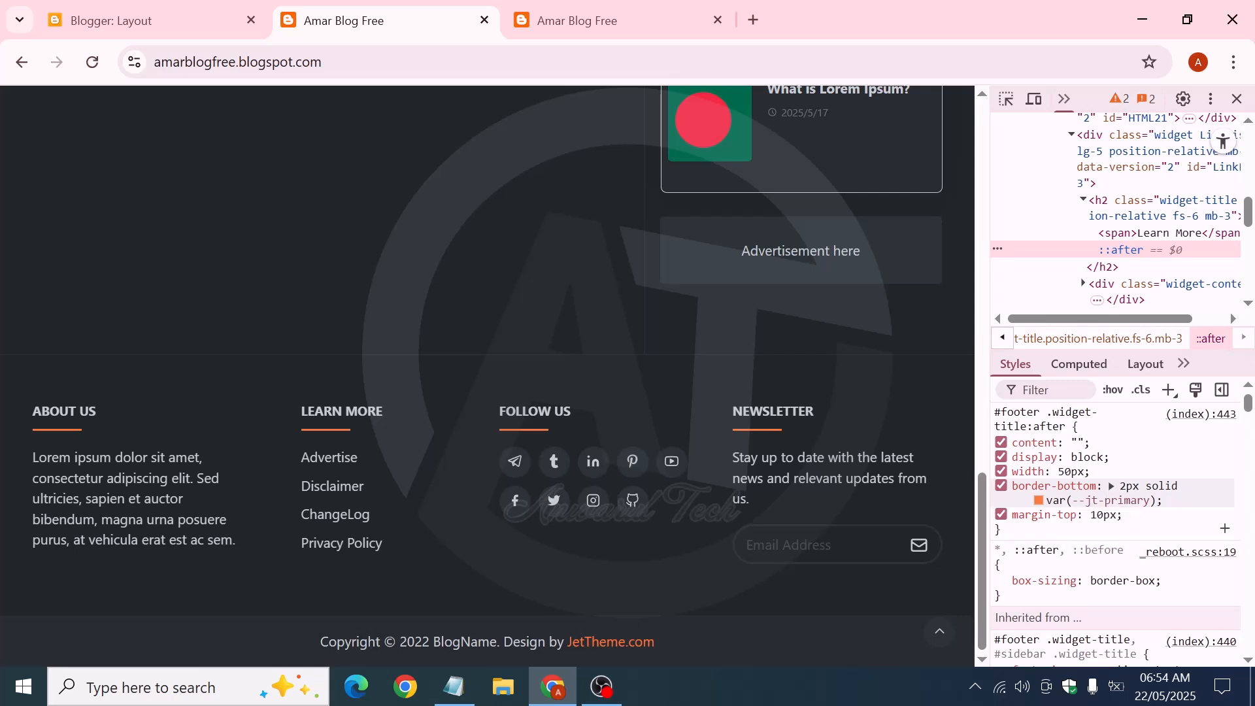
Copy the border-bottom value "2px solid var(--jt-primary)" from the #footer .widget-title:after rule
left_click_drag(1072, 500, 1151, 500)
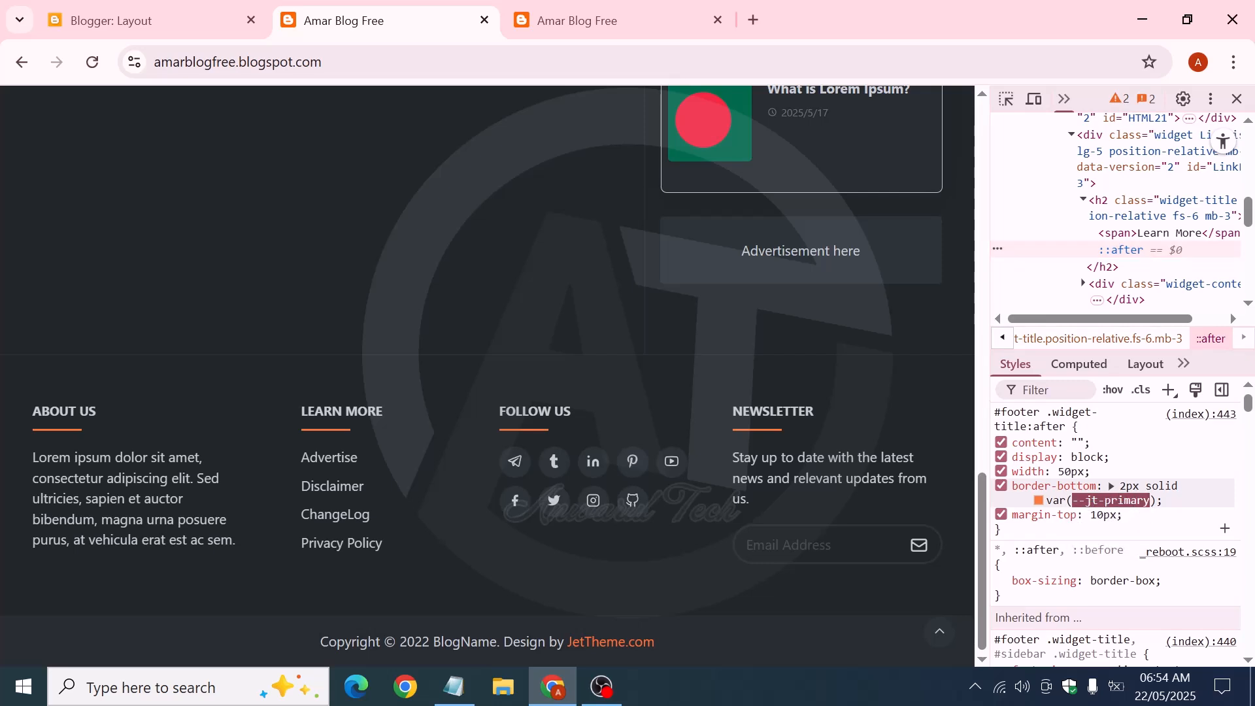
right_click(1095, 500)
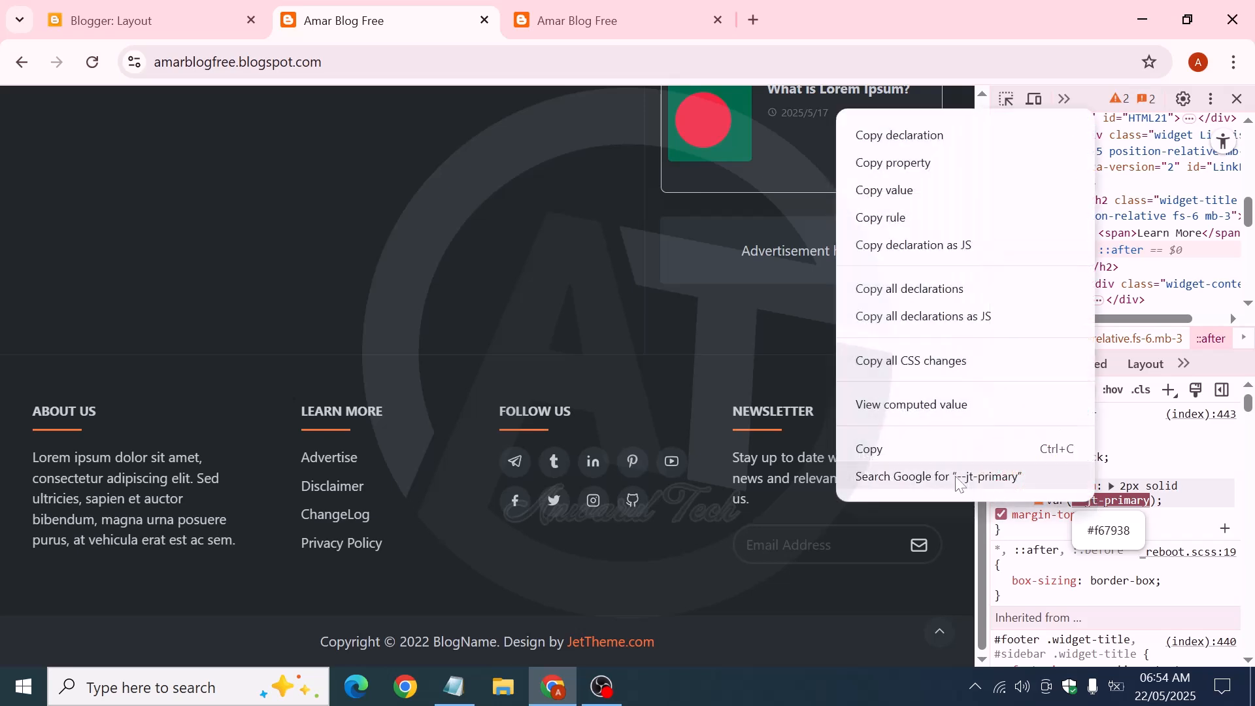
left_click(861, 451)
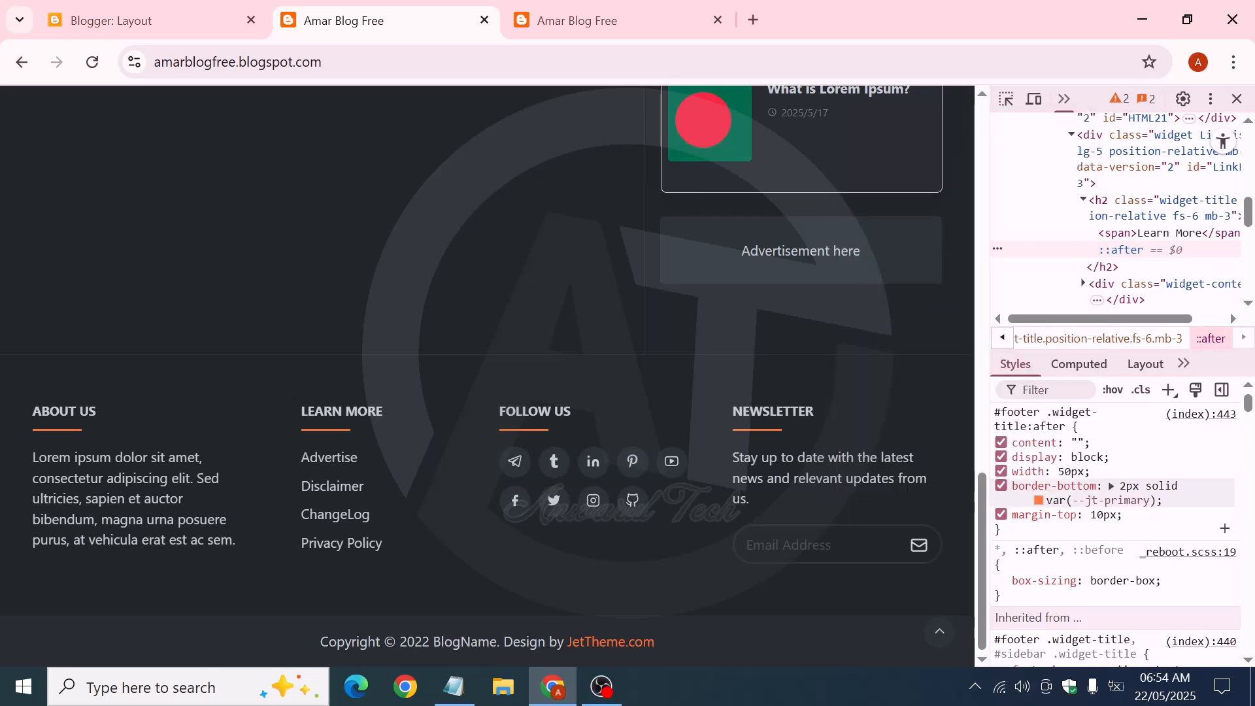
left_click(1128, 487)
right_click(1035, 500)
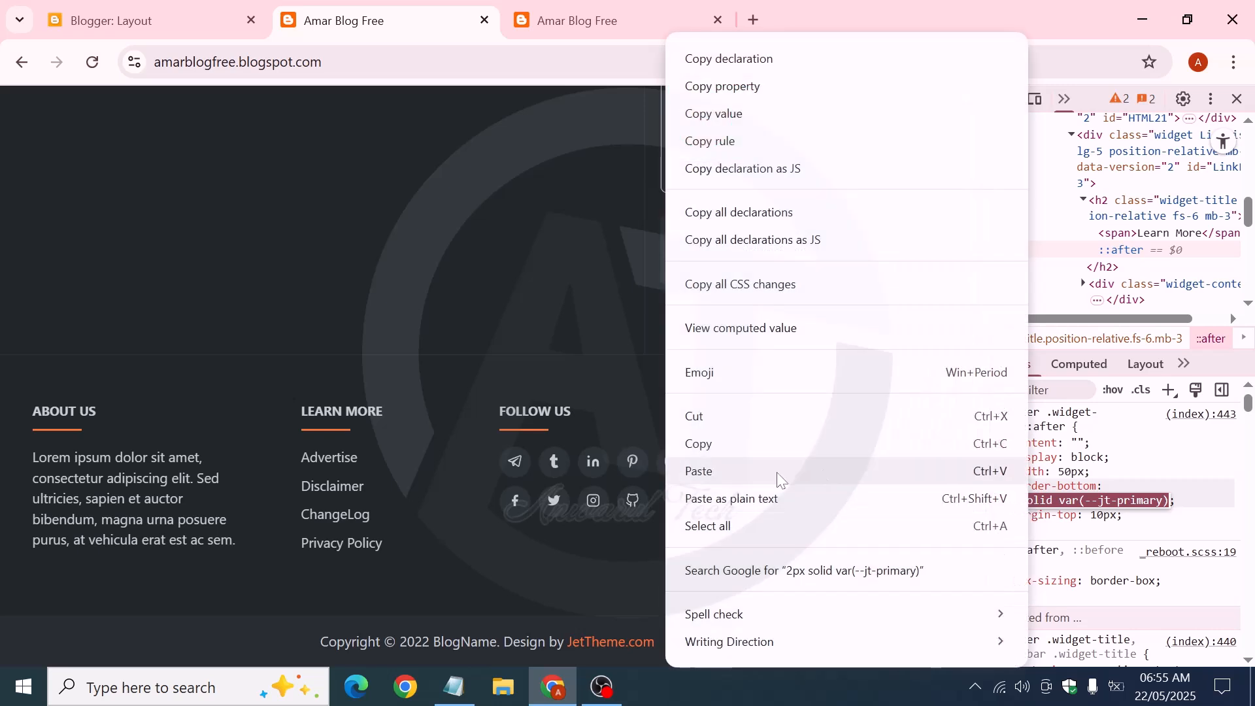
left_click(763, 443)
Return to Blogger and open the current theme's HTML for editing
left_click(145, 7)
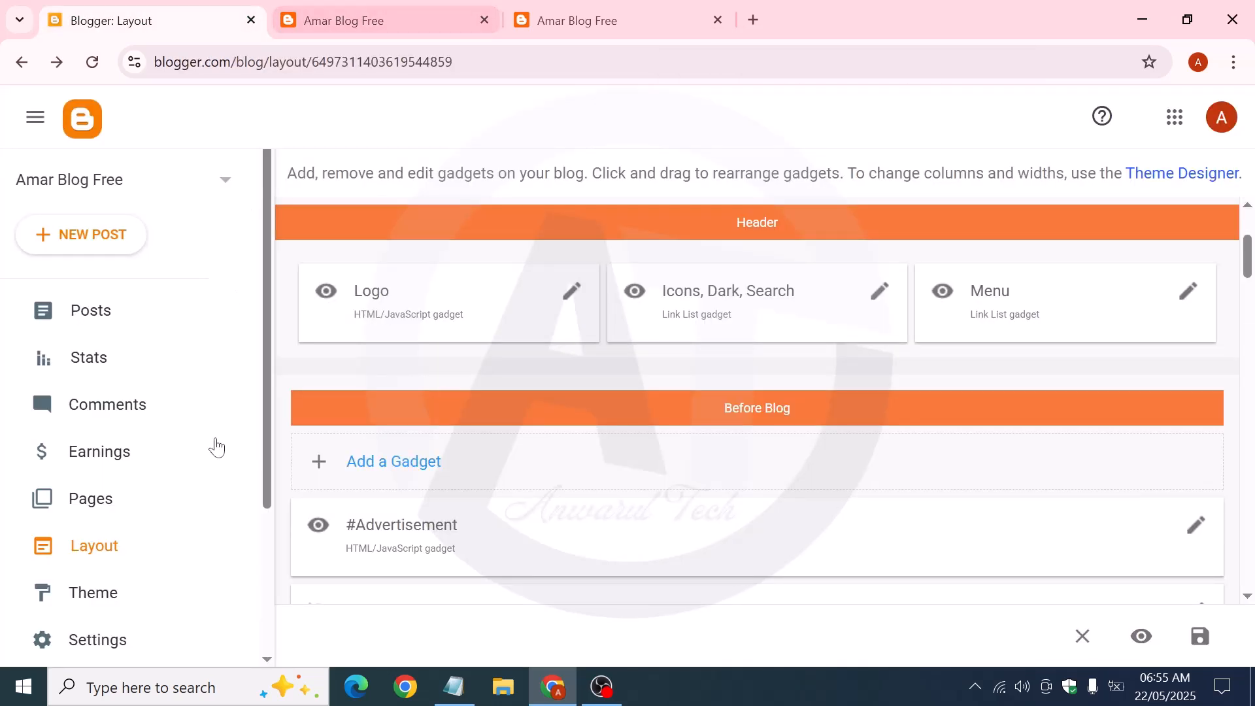
left_click(118, 595)
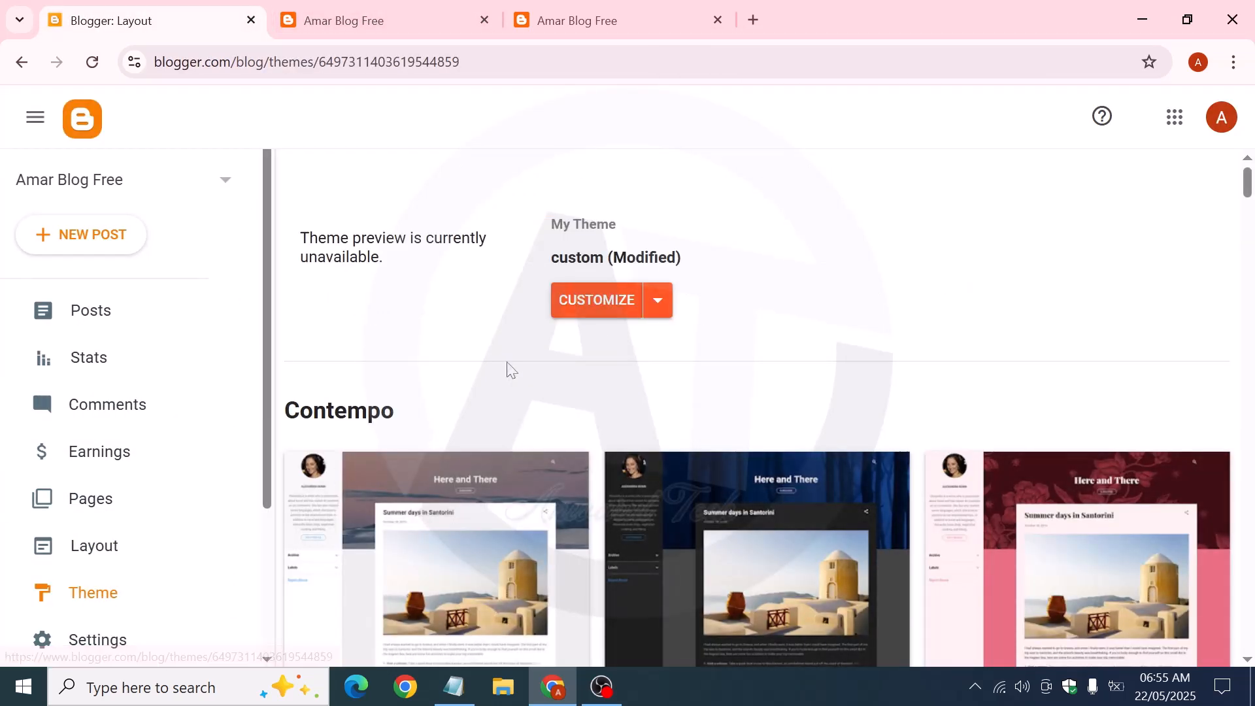
left_click(657, 306)
left_click(452, 449)
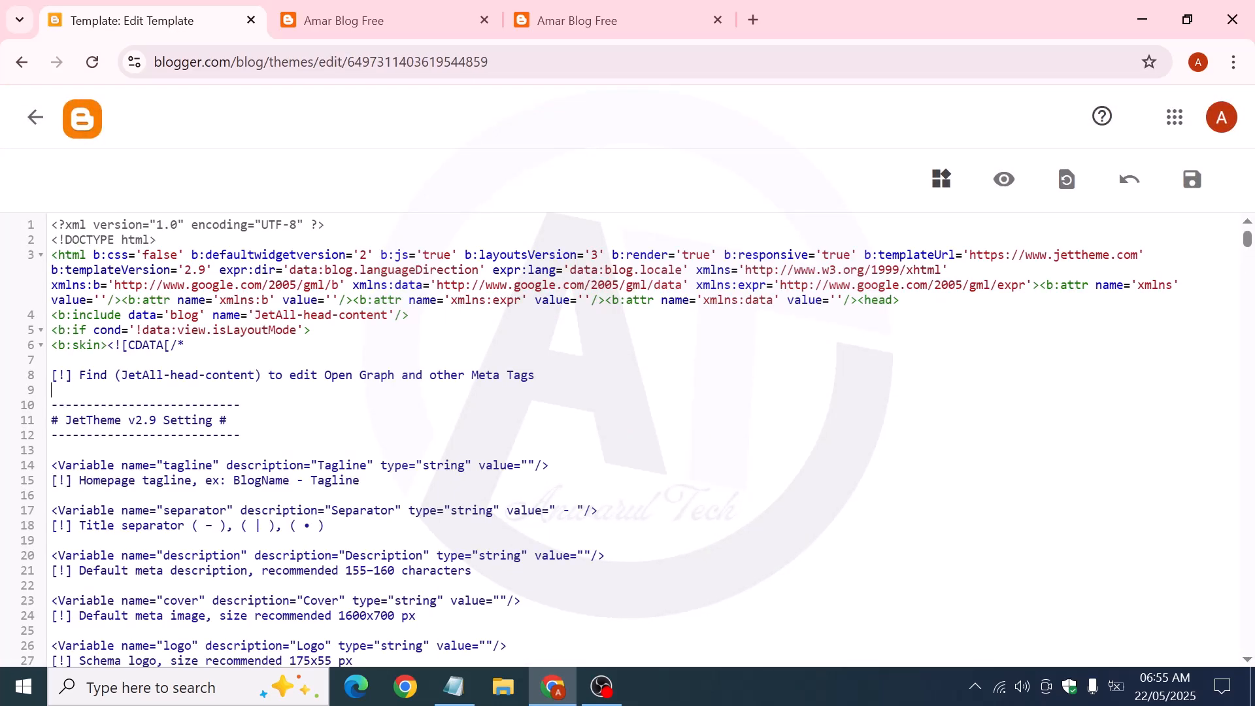
Find "2px solid var(--jt-primary)" in the theme code and place the cursor before var in the #main and #sidebar .widget-title:after rule
key("ctrl+f")
key("ctrl+v")
key("Return")
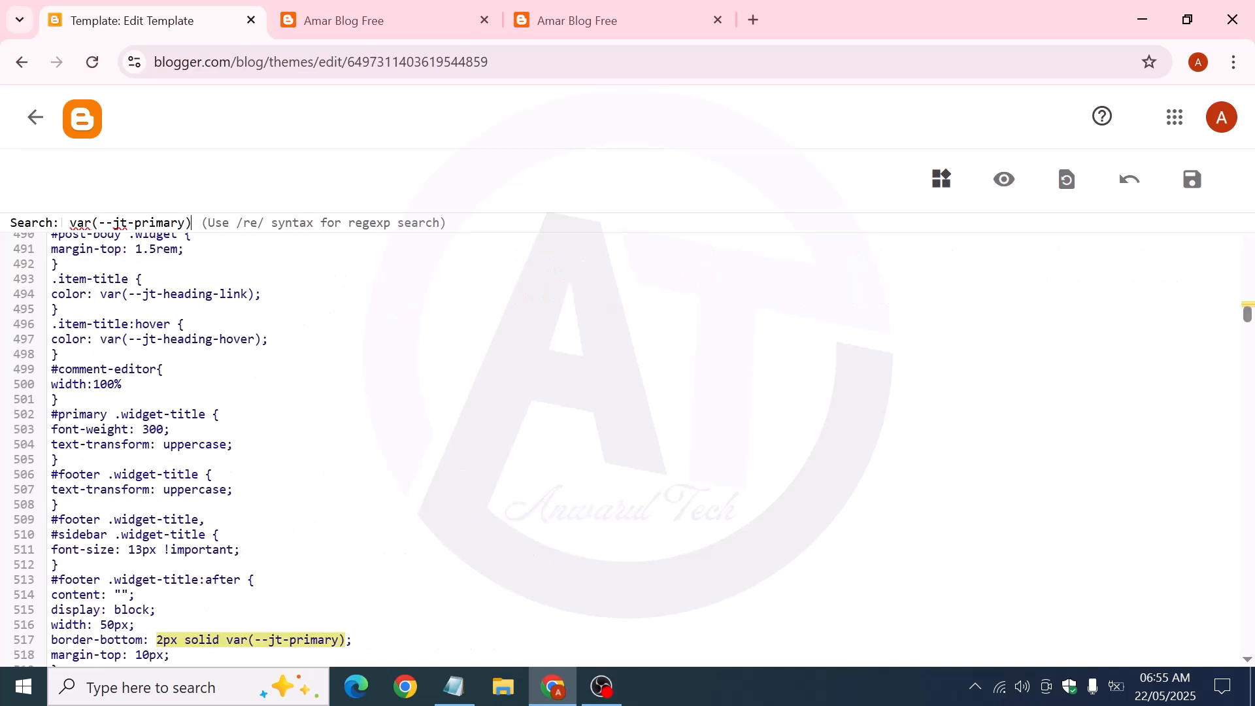
key("Return")
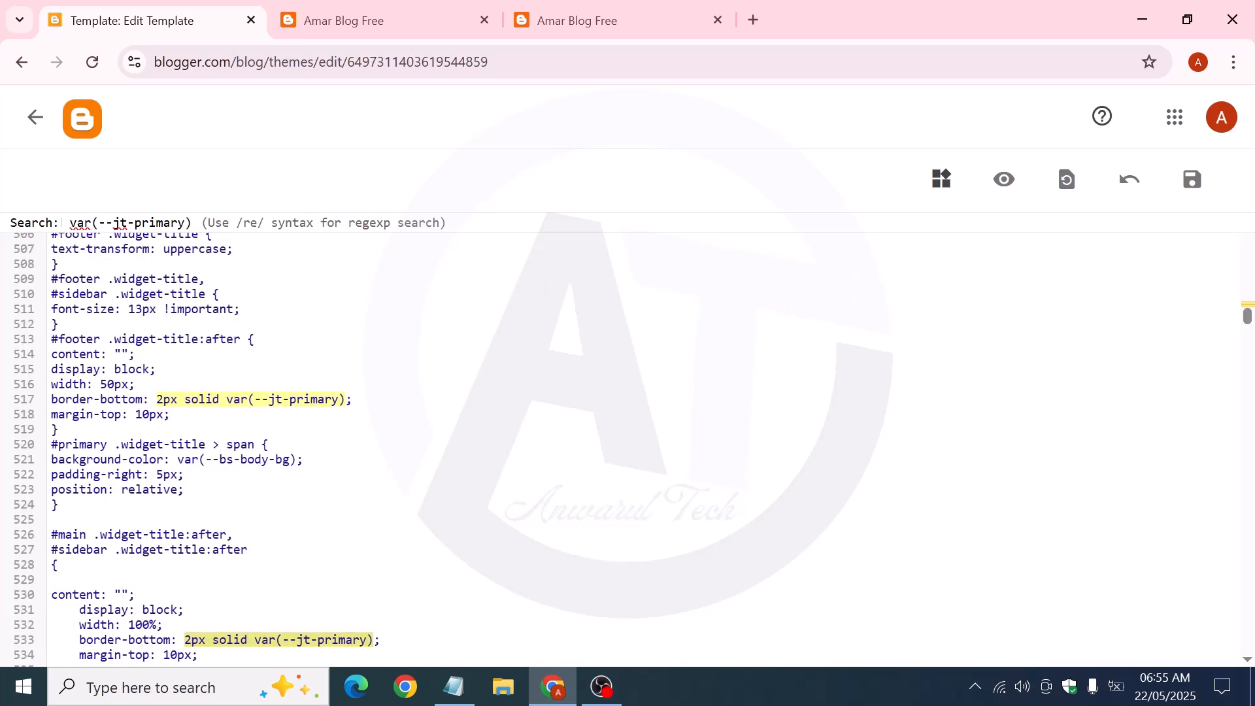
scroll(196, 449, "down", 3)
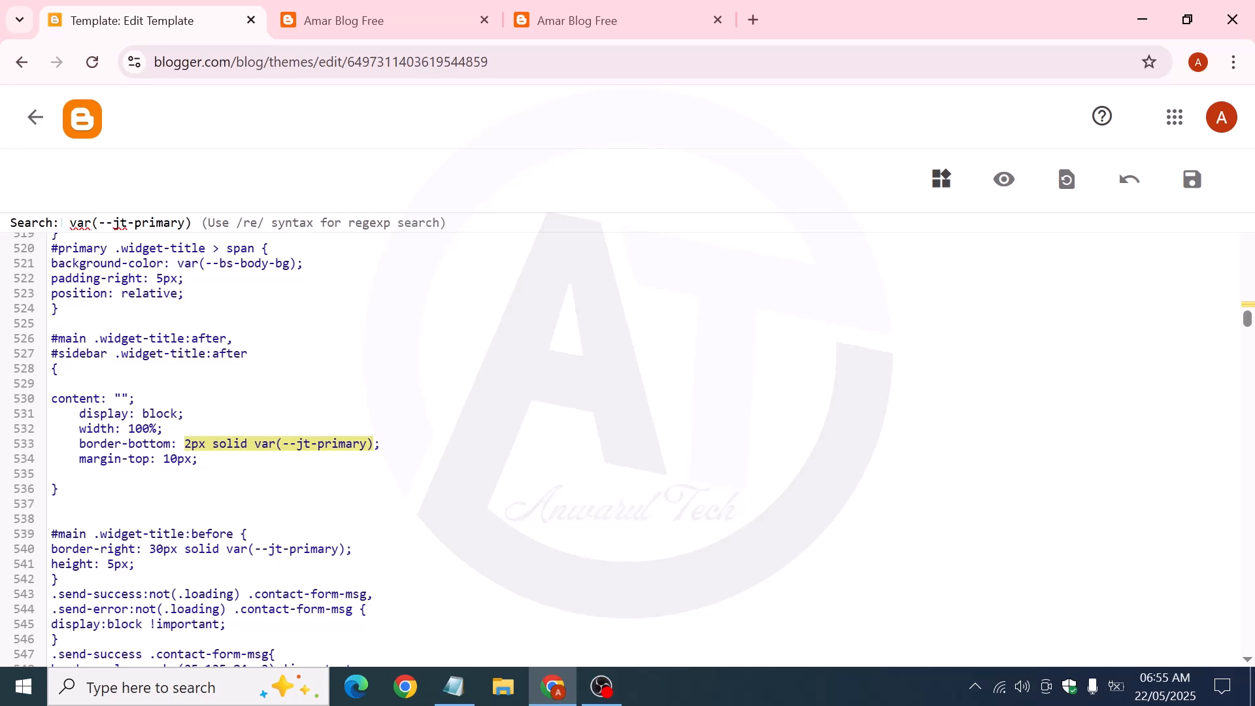
left_click(289, 444)
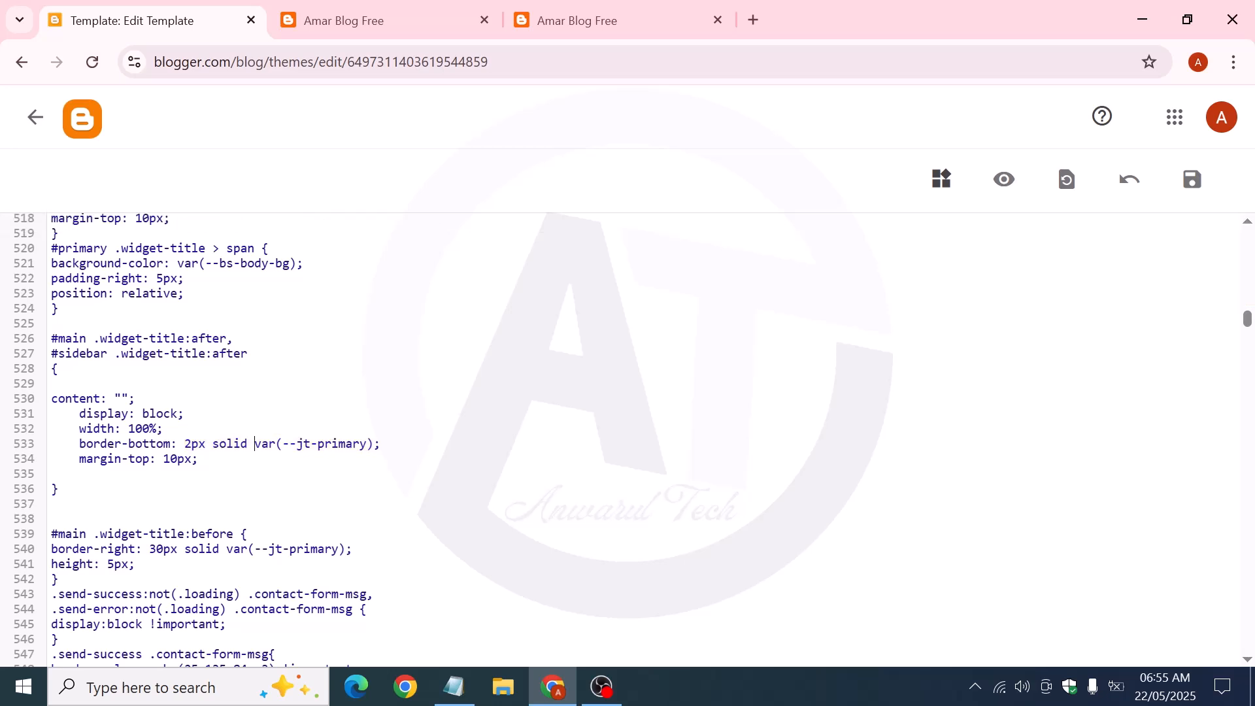
Change the border-bottom color variable in the #main and #sidebar .widget-title:after rule to var(--jt-title)
key("shift+Right")
key("shift+Right")
key("shift+Right")
key("shift+Right")
key("shift+Right")
key("shift+Right")
key("shift+Right")
key("shift+Right")
key("shift+Right")
key("shift+Right")
key("shift+Right")
key("shift+Right")
key("shift+Right")
key("shift+Right")
key("shift+Right")
key("shift+Right")
key("shift+Right")
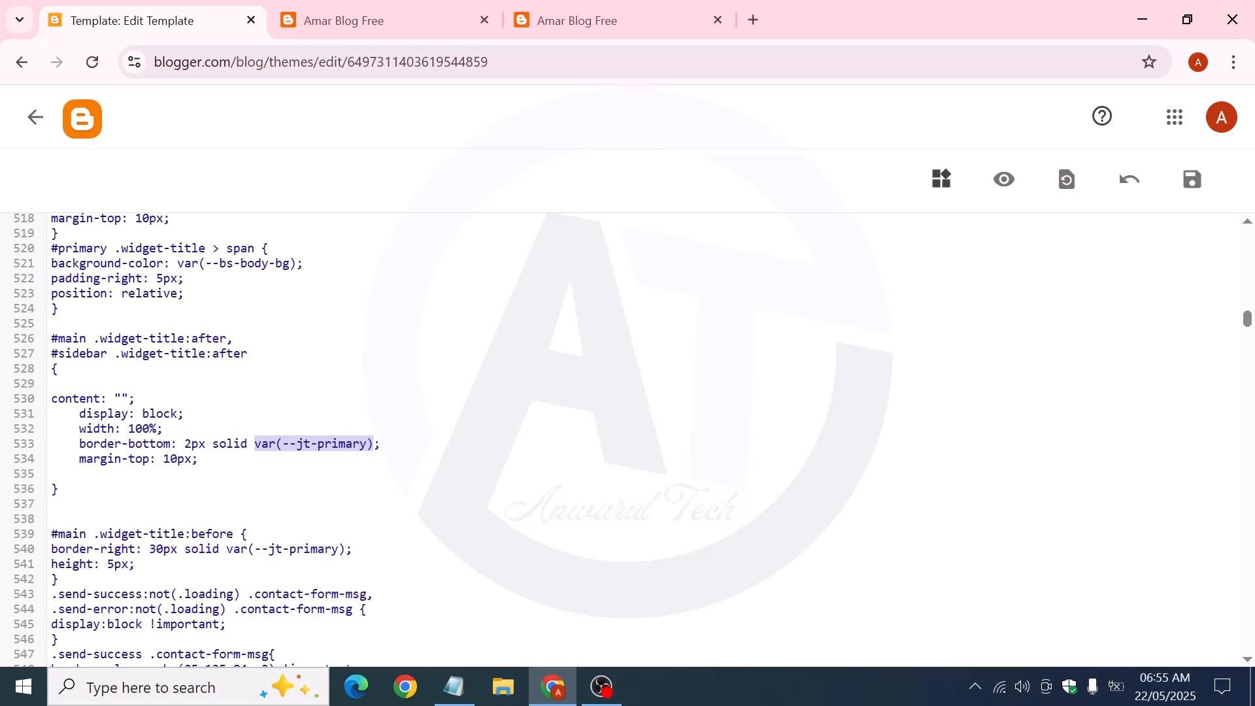
left_click(324, 444)
double_click(339, 444)
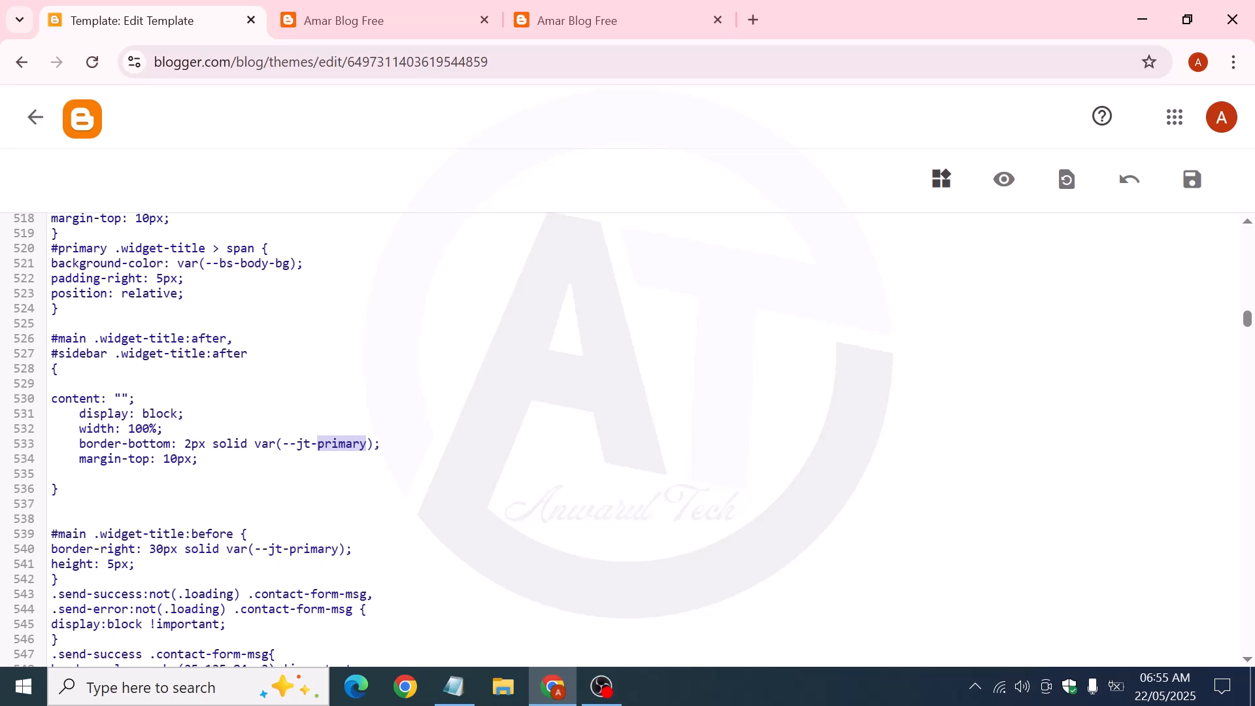
double_click(167, 338)
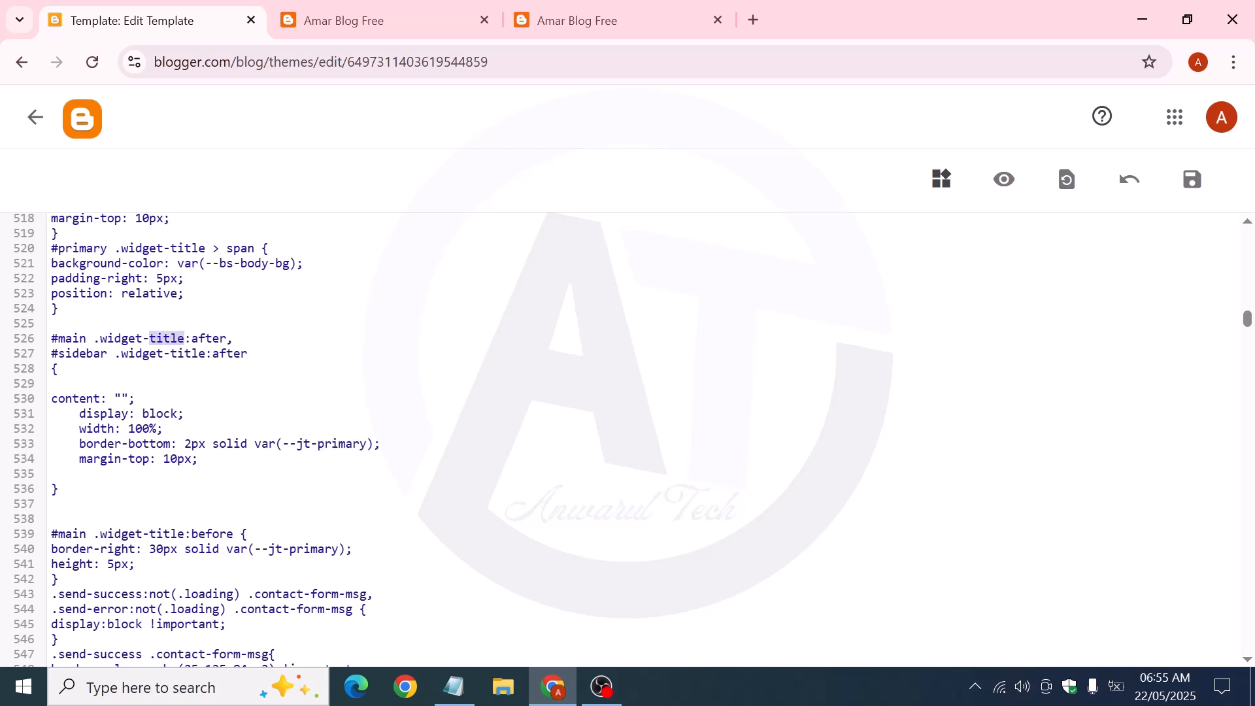
right_click(163, 340)
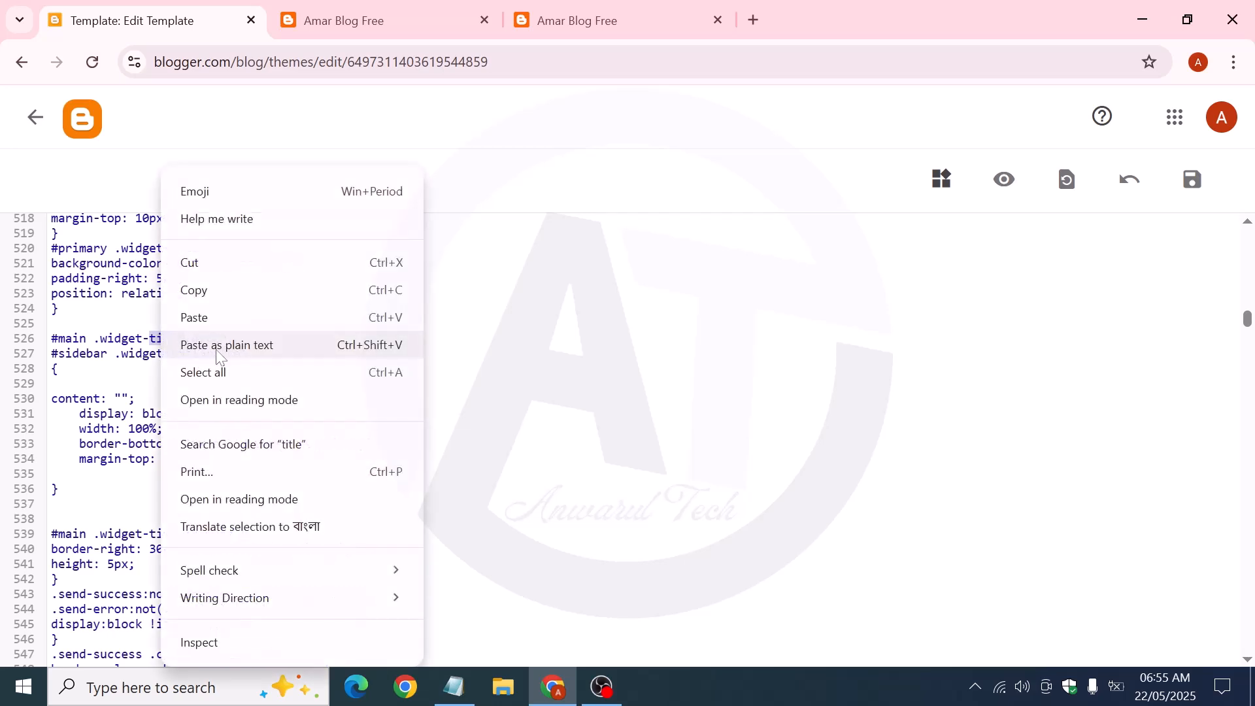
left_click(190, 289)
double_click(342, 444)
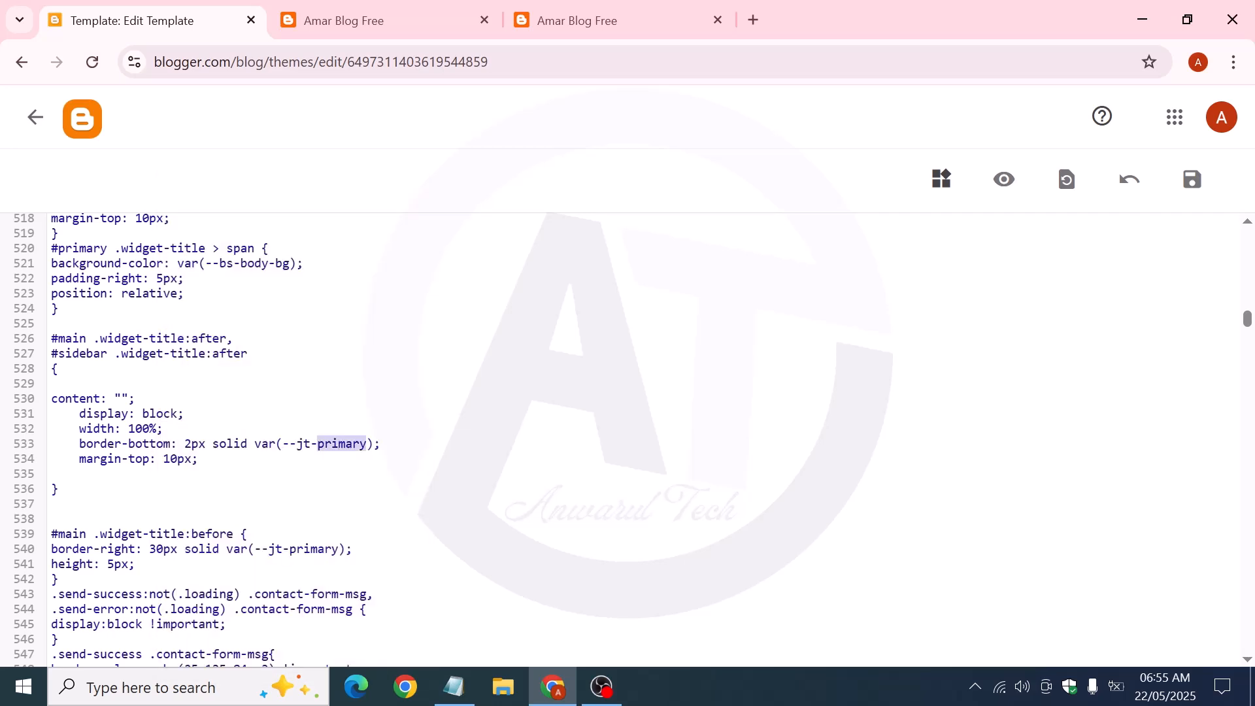
key("ctrl+v")
Copy the variable name --jt-title from the border-bottom declaration of the #main and #sidebar .widget-title:after rule
key("shift+Right")
key("shift+Right")
key("shift+Right")
key("shift+Right")
key("shift+Right")
key("shift+Right")
key("shift+Right")
key("shift+Right")
key("shift+Right")
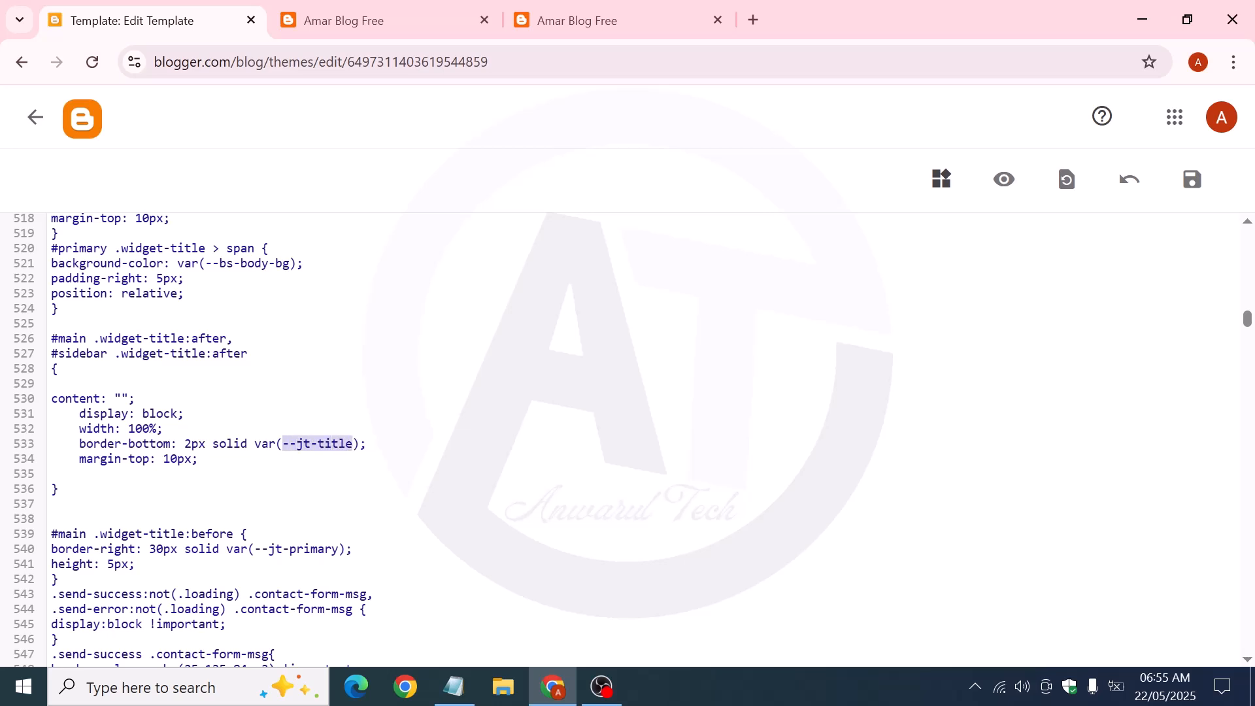
double_click(334, 444)
right_click(331, 444)
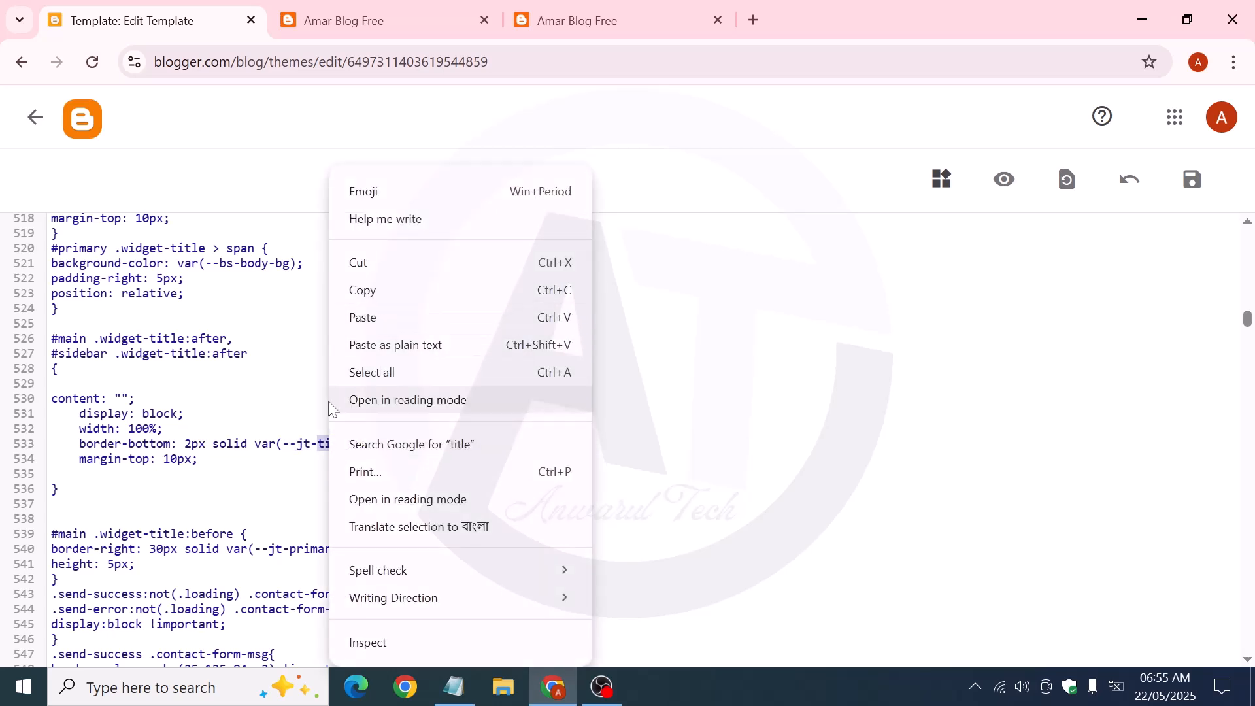
left_click(275, 444)
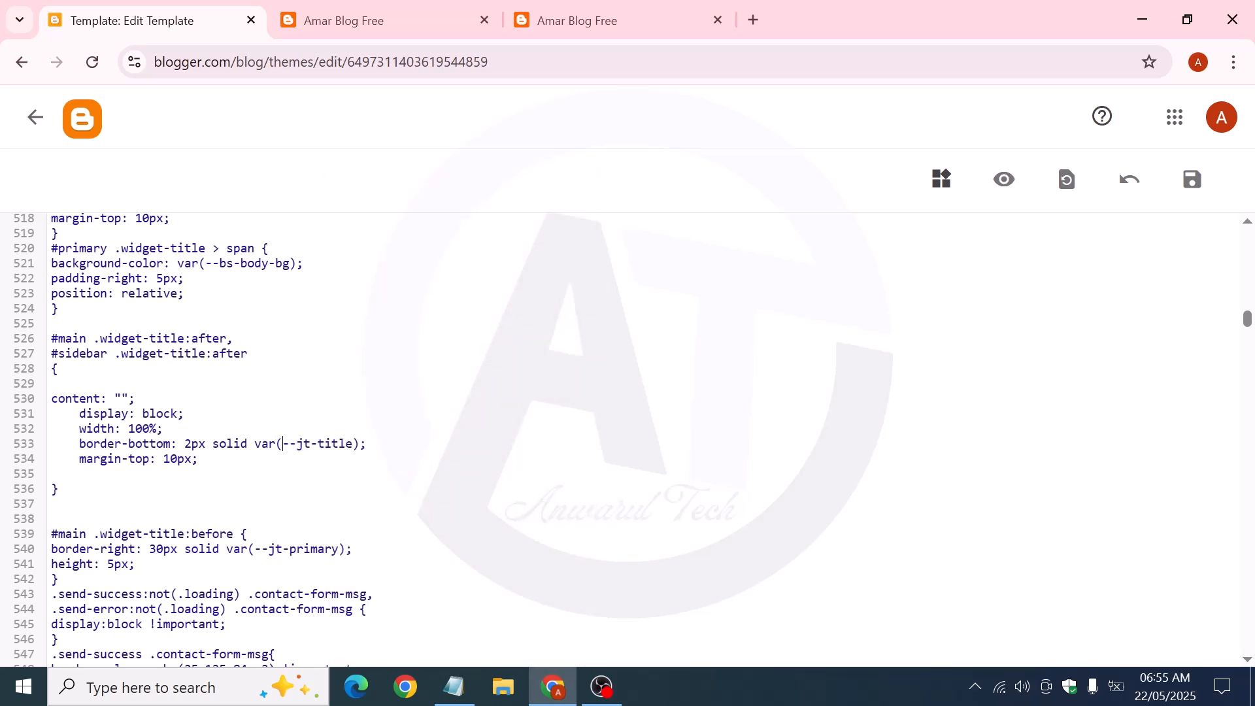
left_click_drag(282, 444, 345, 444)
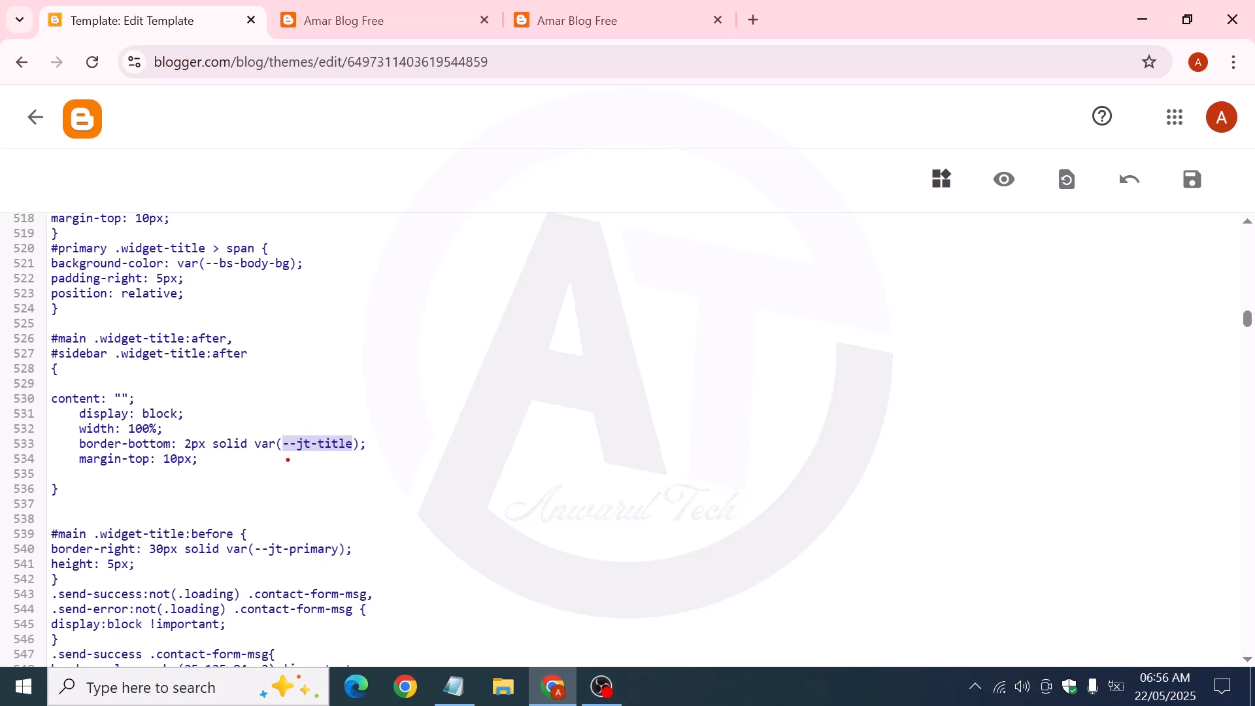
mouse_move(280, 433)
left_mouse_down()
mouse_move(294, 455)
mouse_move(353, 453)
left_mouse_up()
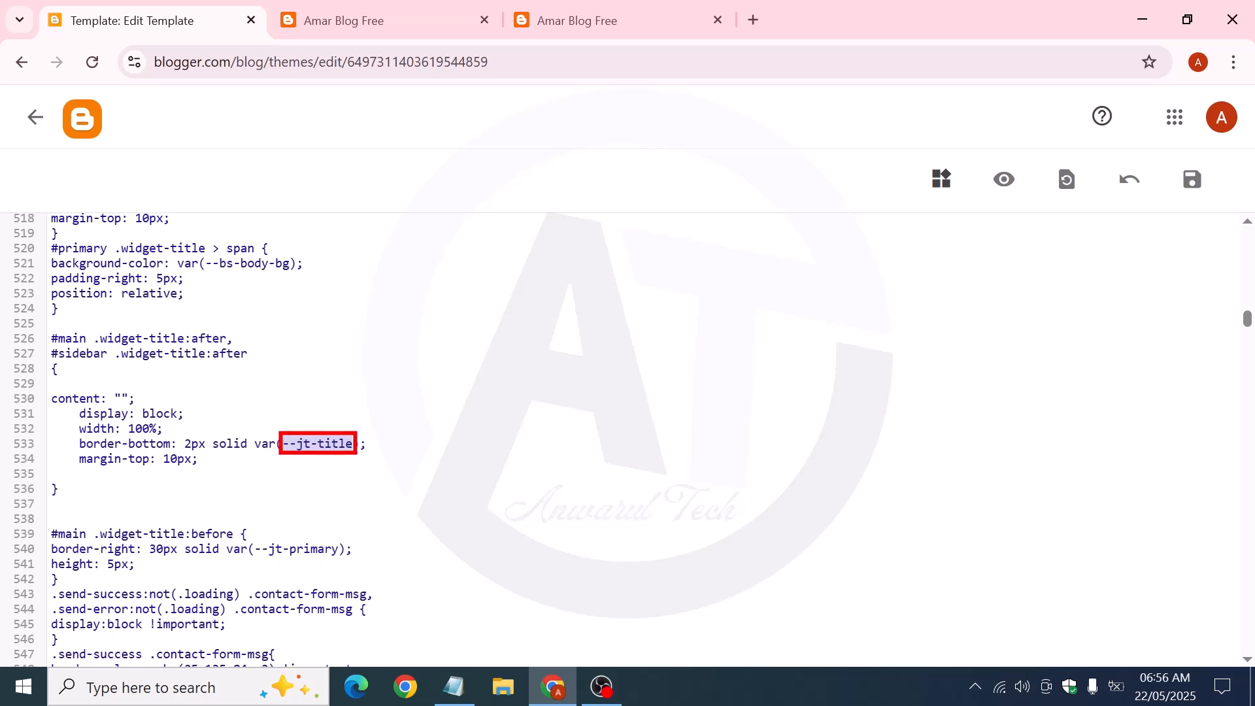
left_click(296, 444)
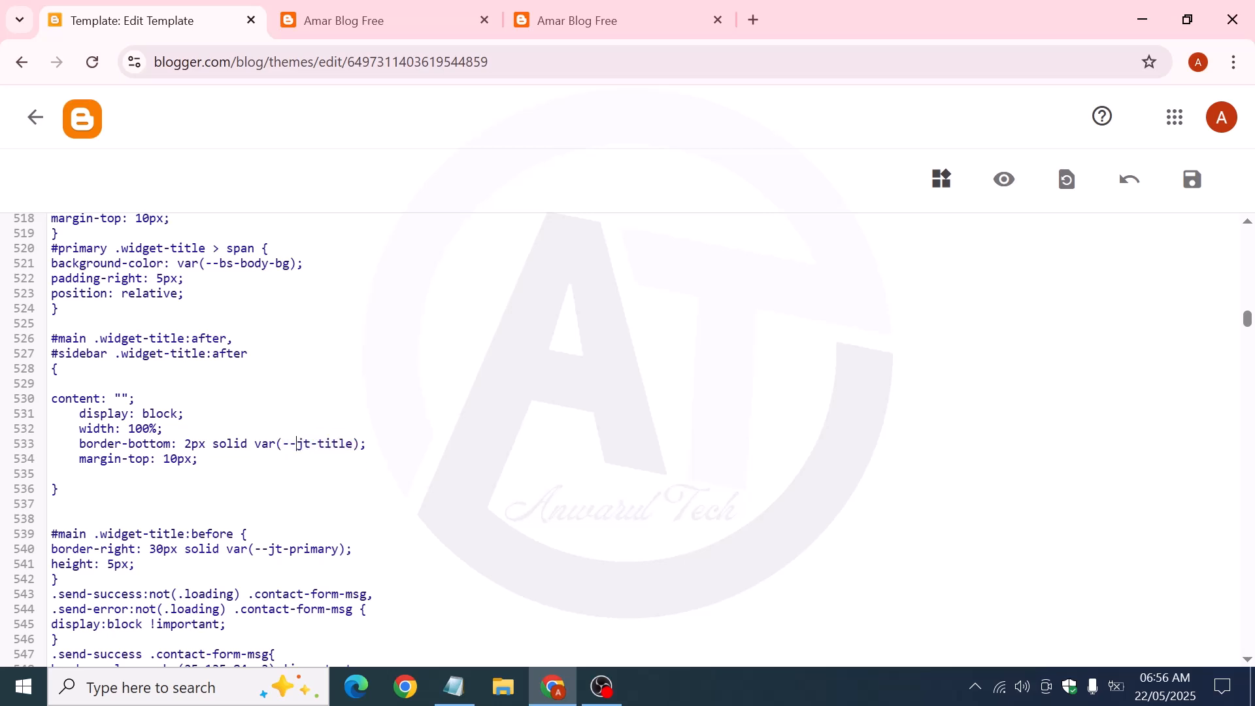
left_click_drag(283, 443, 331, 443)
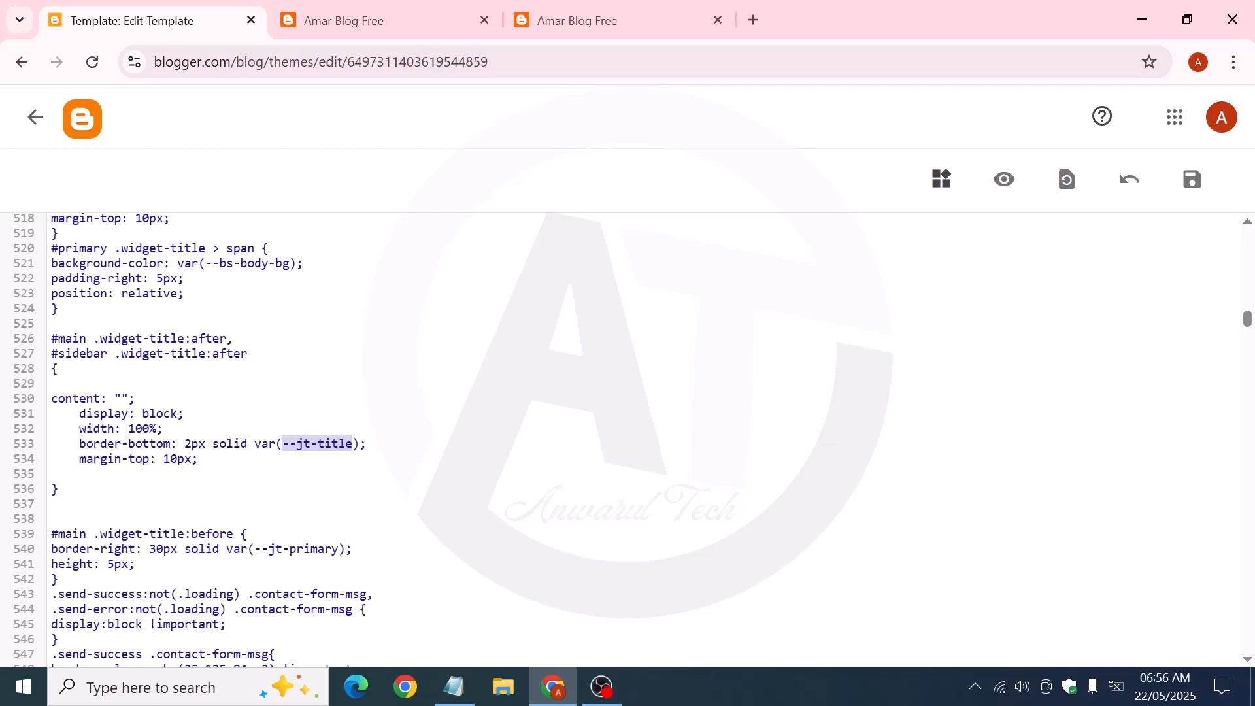
right_click(319, 443)
left_click(392, 290)
Set the .dark-mode block apart with two blank lines and add --jt-title:black; below --jt-socket-color in the variables block above it
scroll(392, 290, "up", 20)
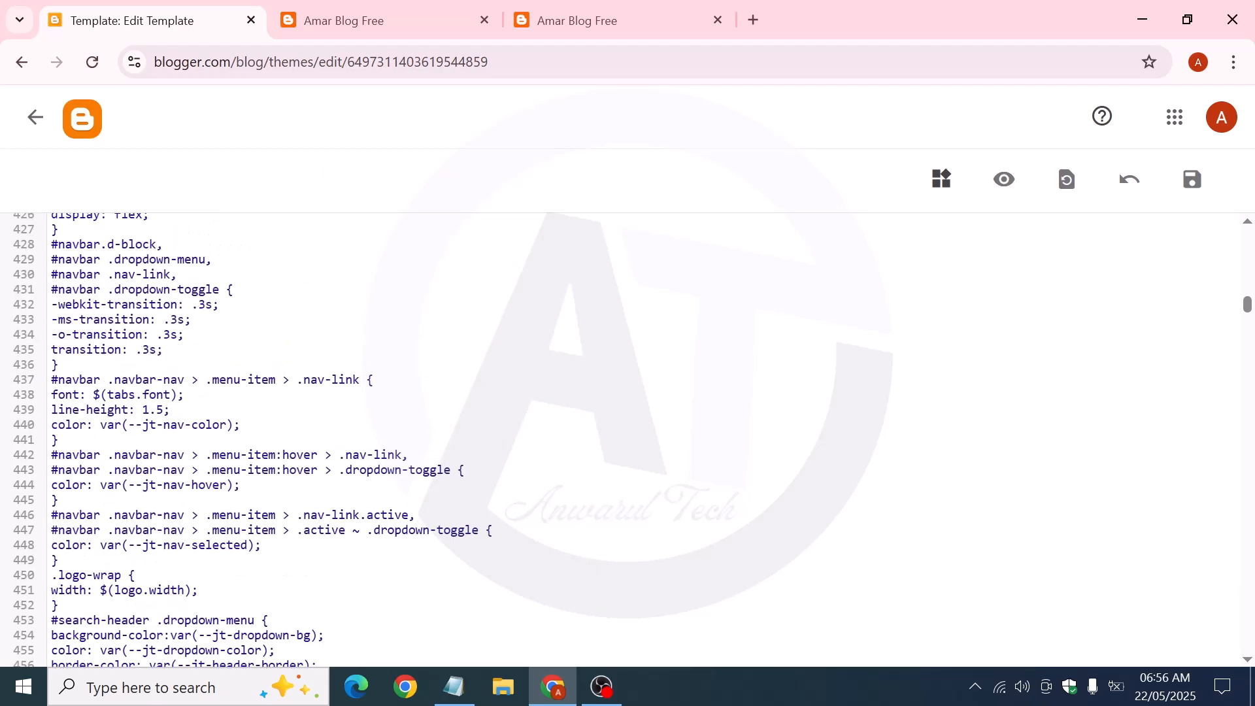
scroll(392, 290, "up", 20)
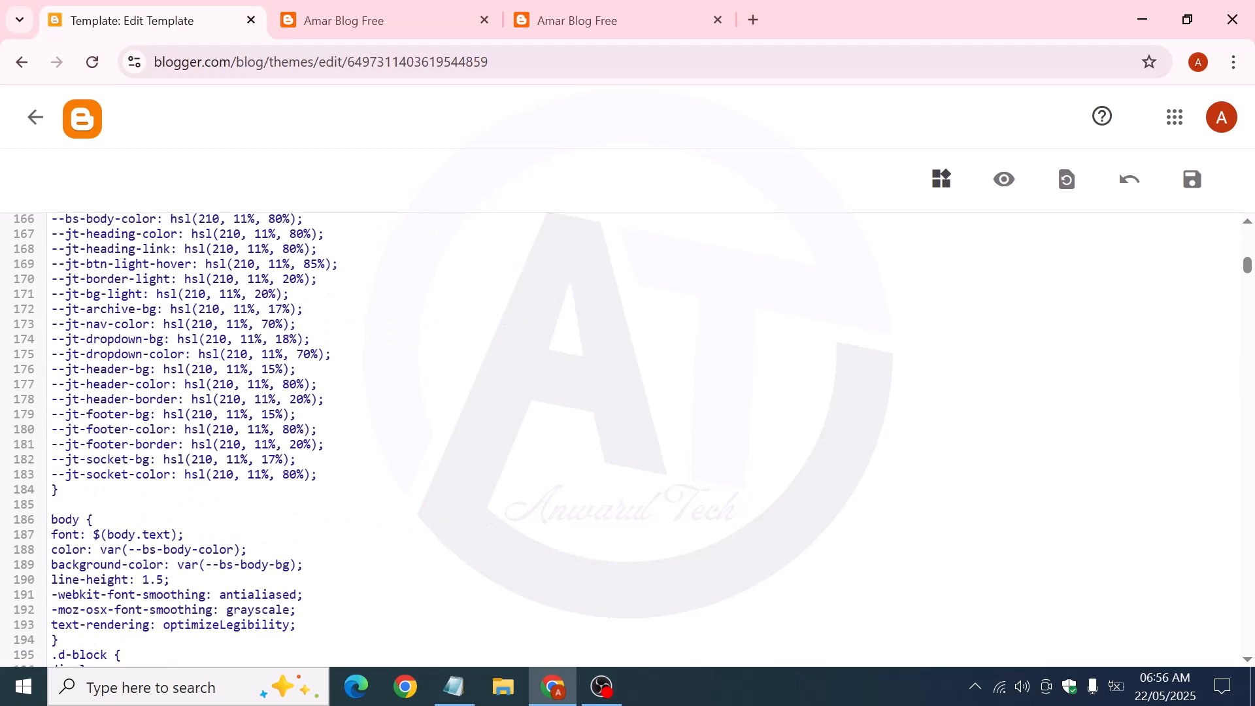
scroll(392, 290, "up", 10)
scroll(627, 438, "down", 5)
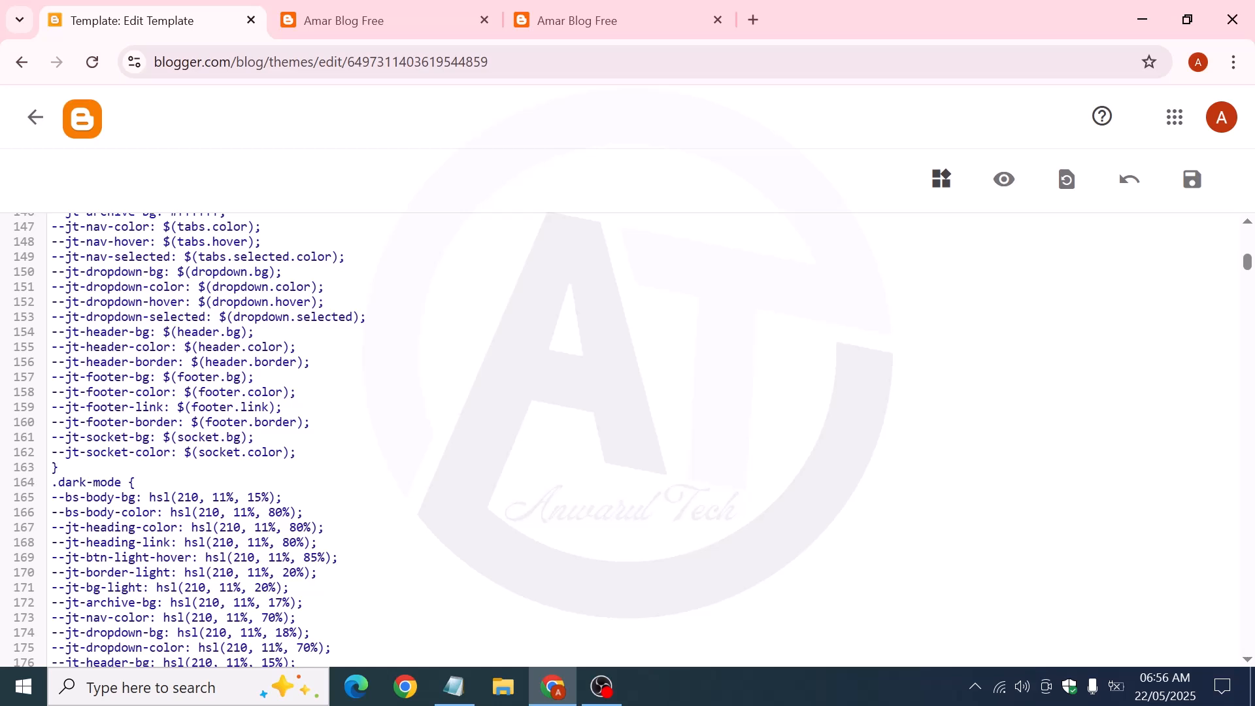
key("Return")
key("Return")
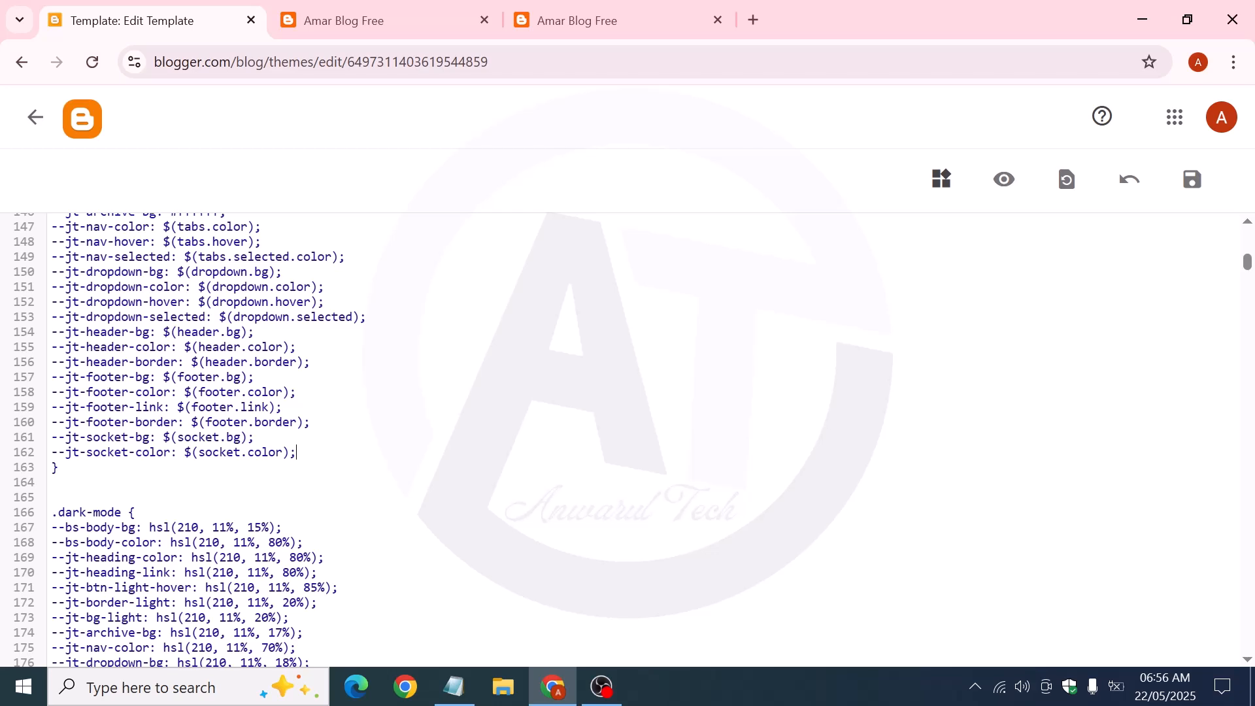
key("Return")
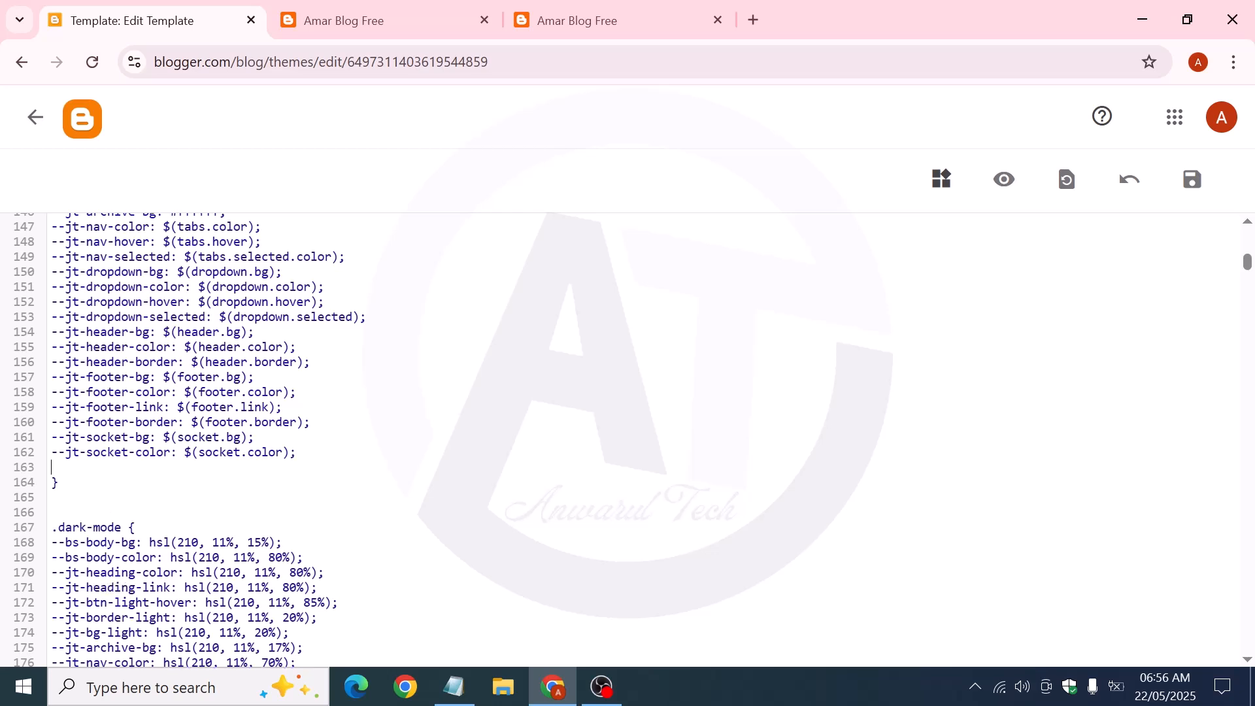
type("--jt-title:black;")
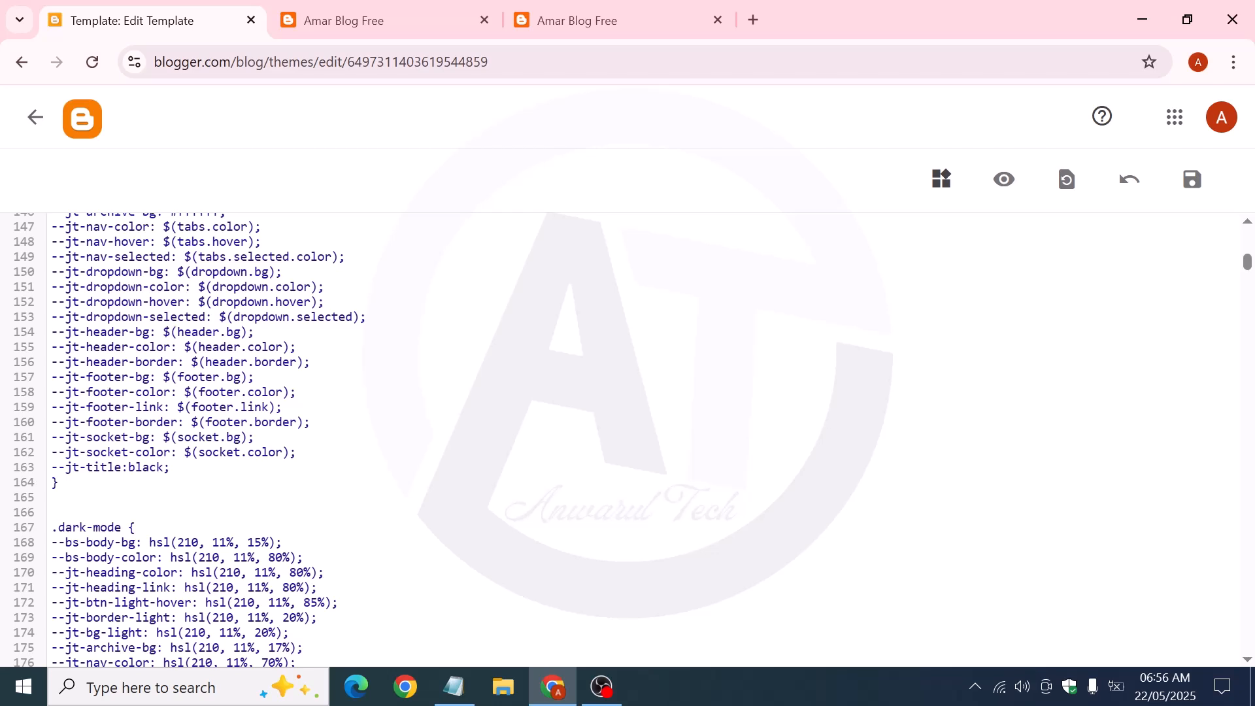
Look over the new --jt-title declaration and the .dark-mode block, and save the theme
left_click_drag(170, 466, 20, 475)
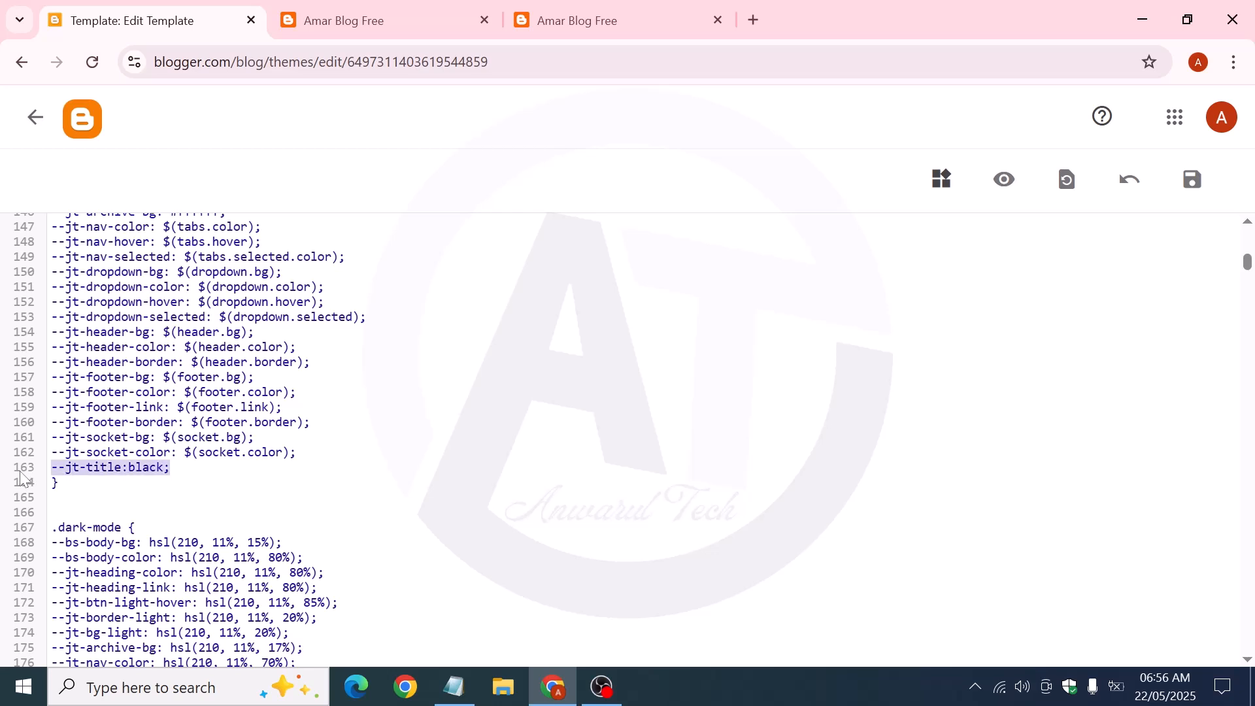
scroll(627, 439, "down", 3)
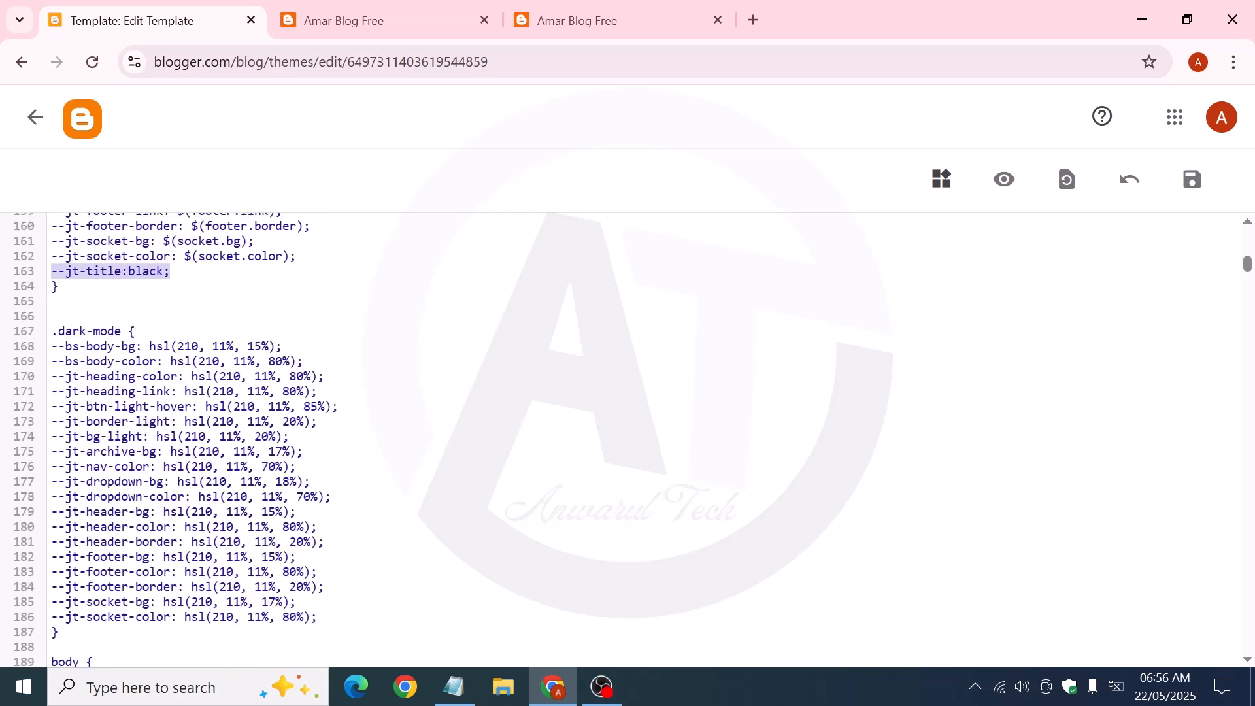
left_click(318, 617)
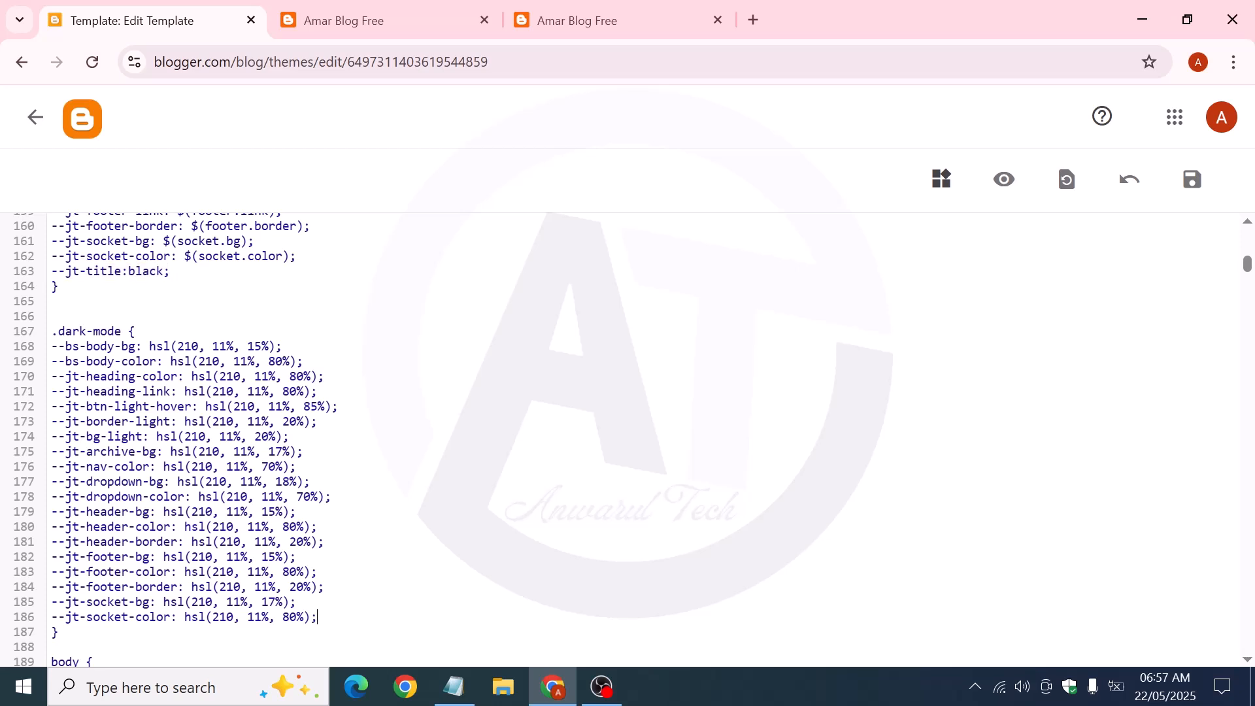
scroll(627, 439, "up", 2)
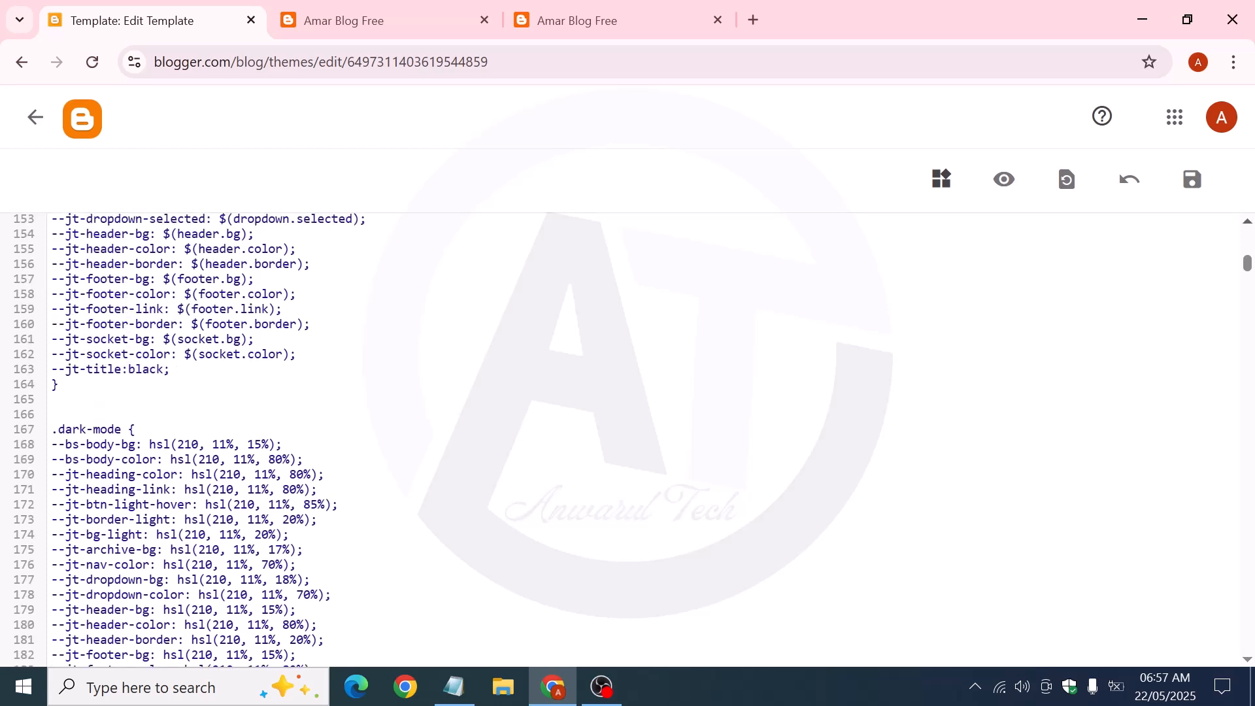
left_click(1192, 179)
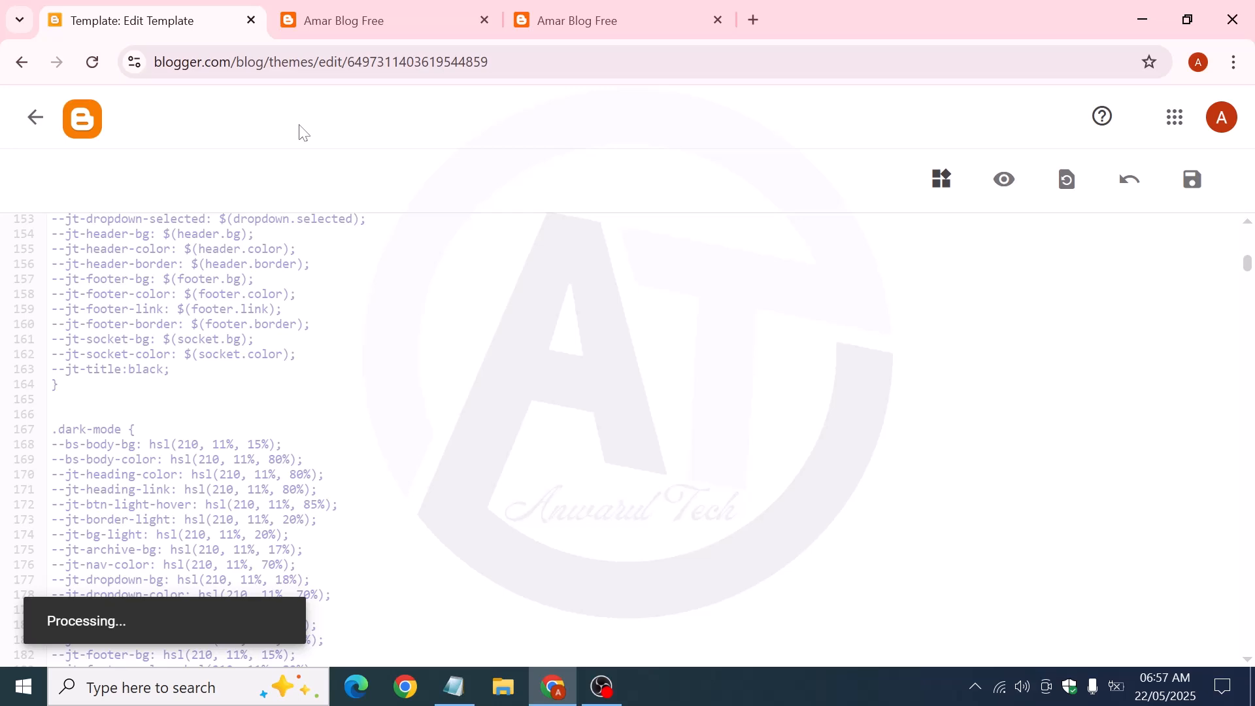
Reload the live blog in light mode and compare the widget title underlines in dark and light modes
left_click(344, 21)
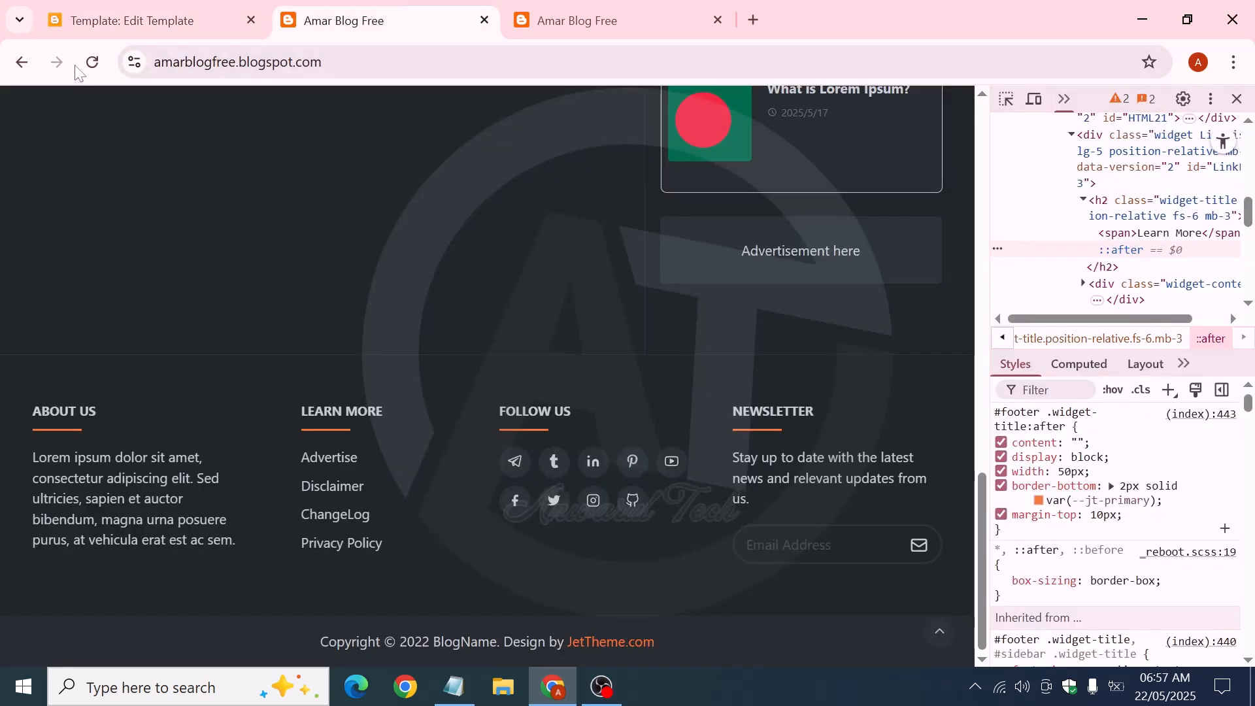
scroll(526, 271, "up", 15)
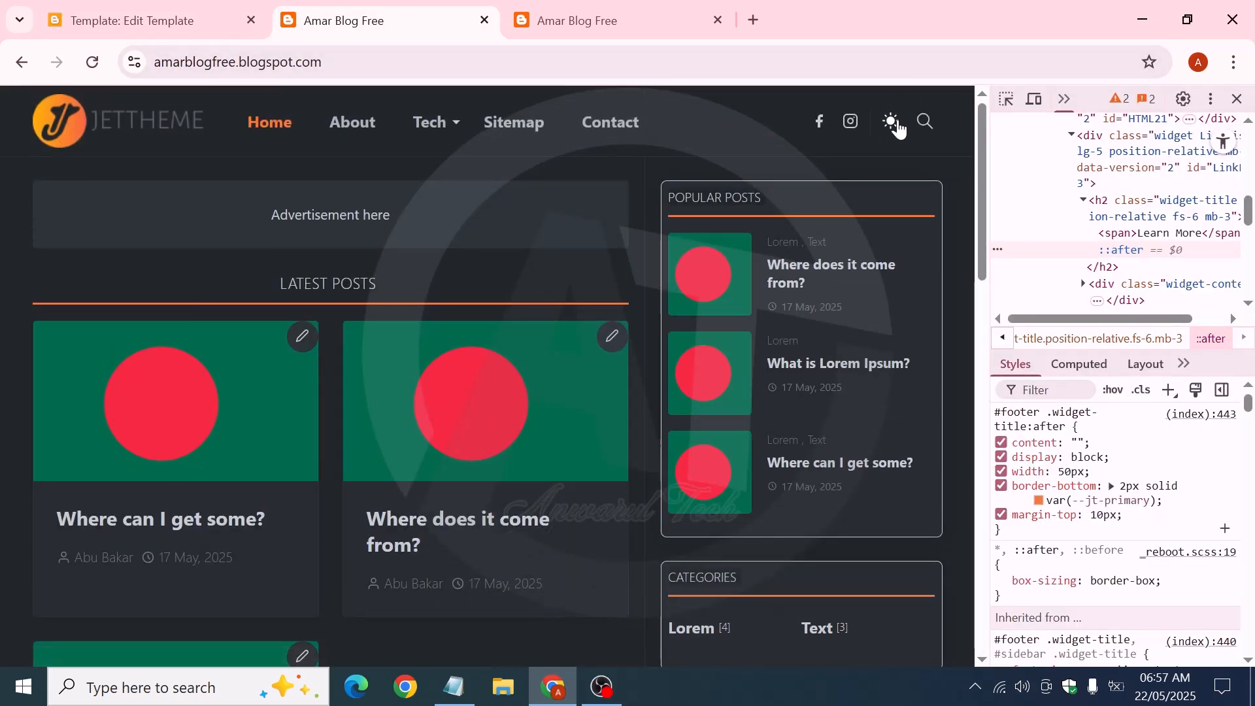
left_click(897, 128)
left_click(92, 63)
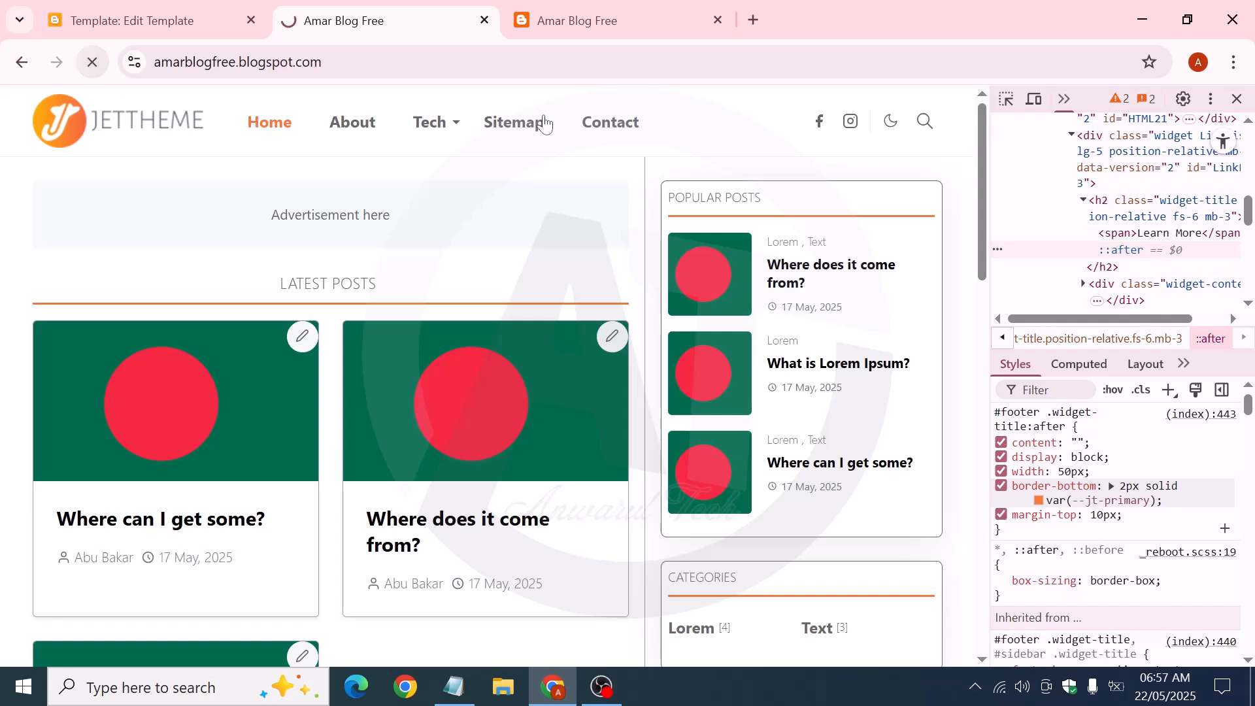
left_click(1210, 98)
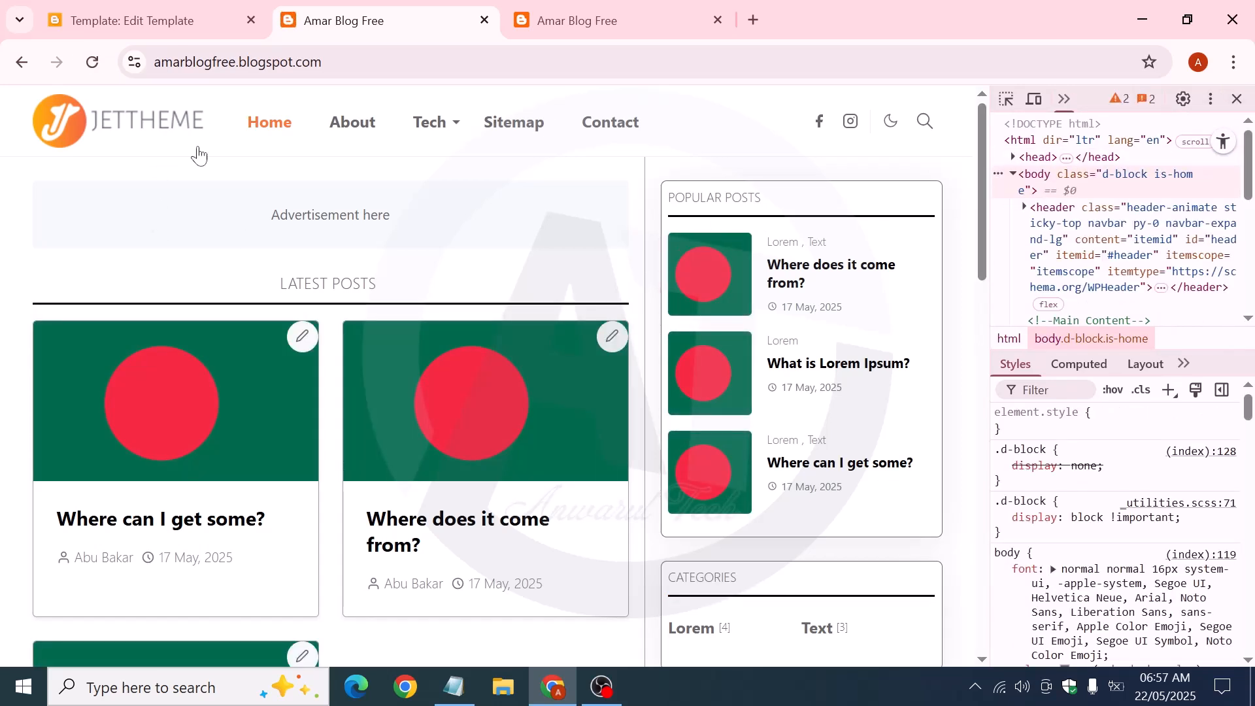
left_click(894, 131)
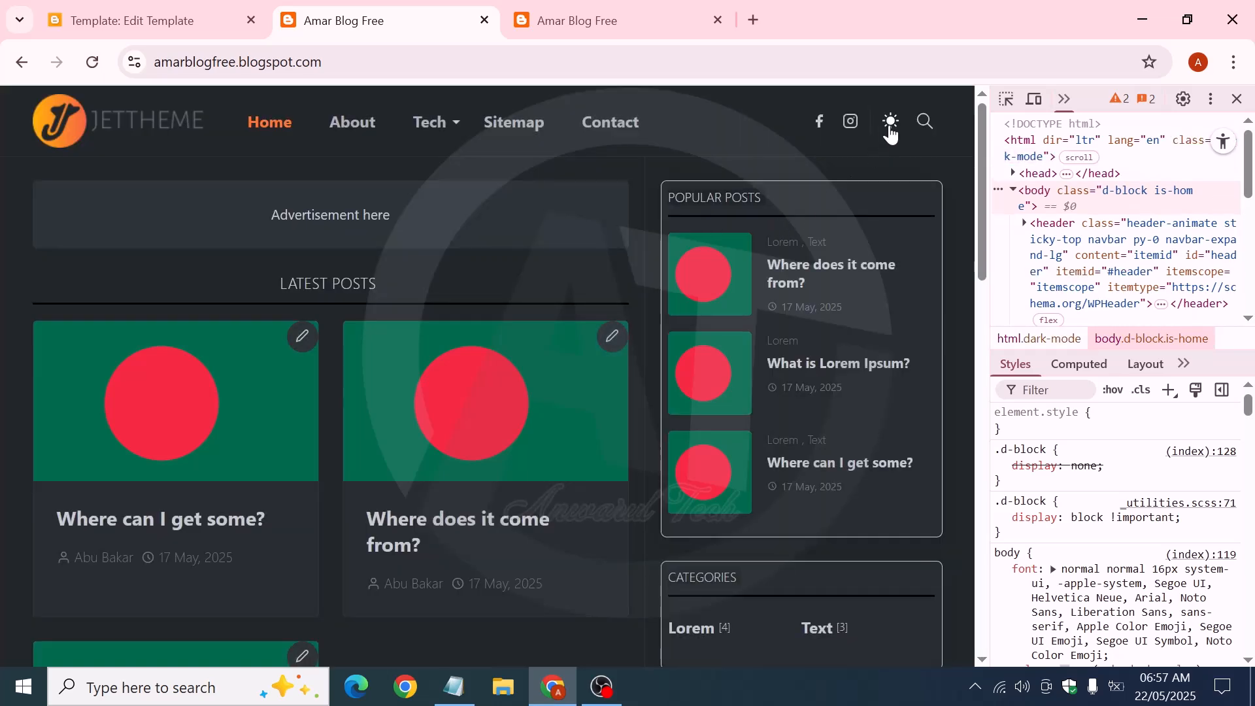
left_click(891, 124)
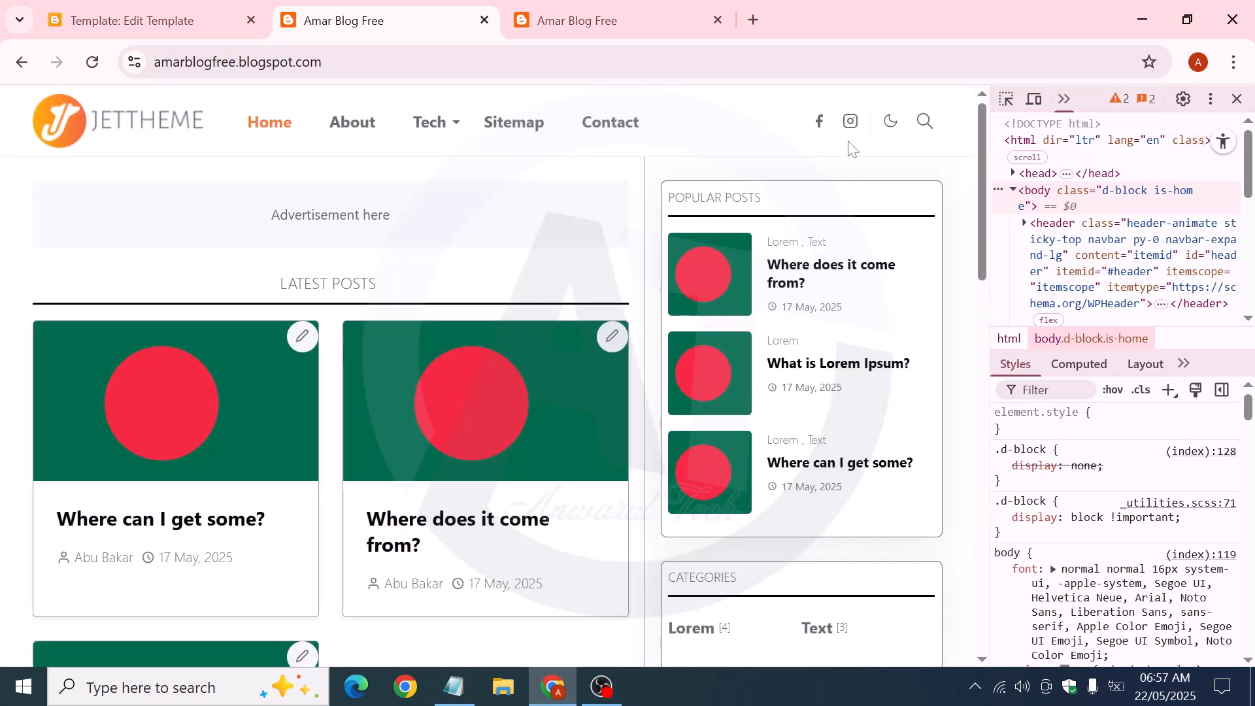
left_click(889, 127)
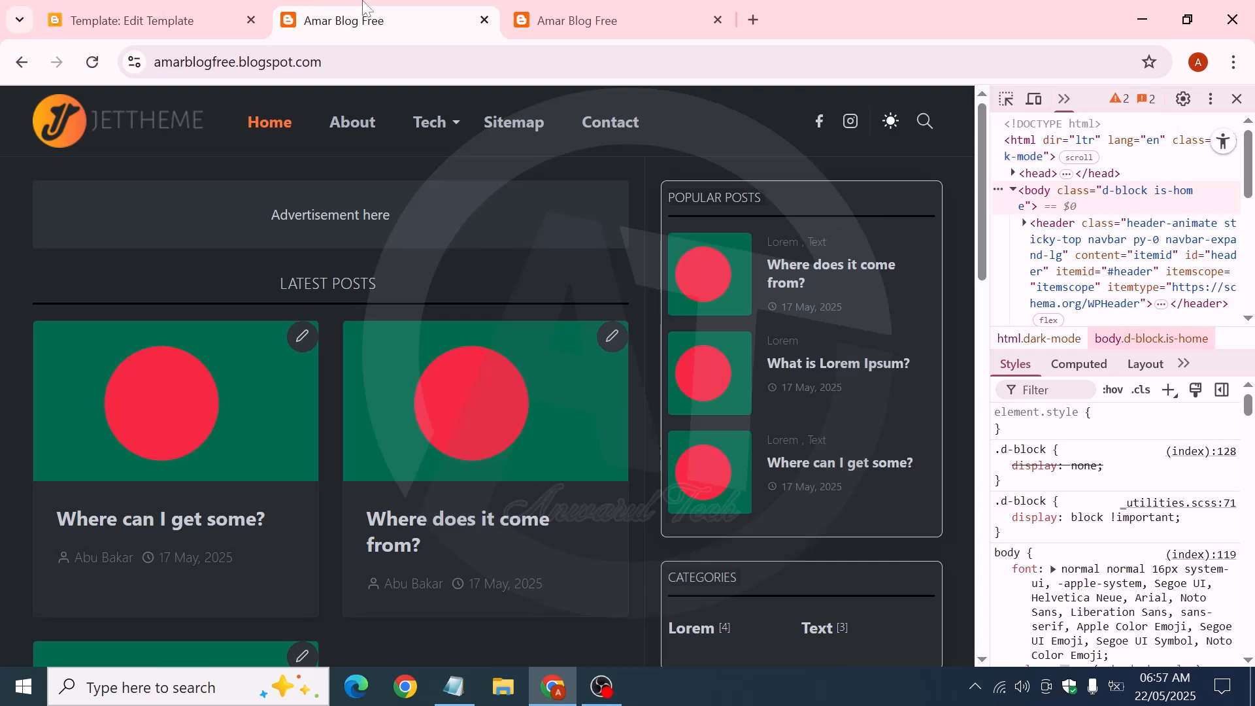
Return to the theme code, copy --jt-title:black; to the end of the .dark-mode block and select its value black
left_click(240, 9)
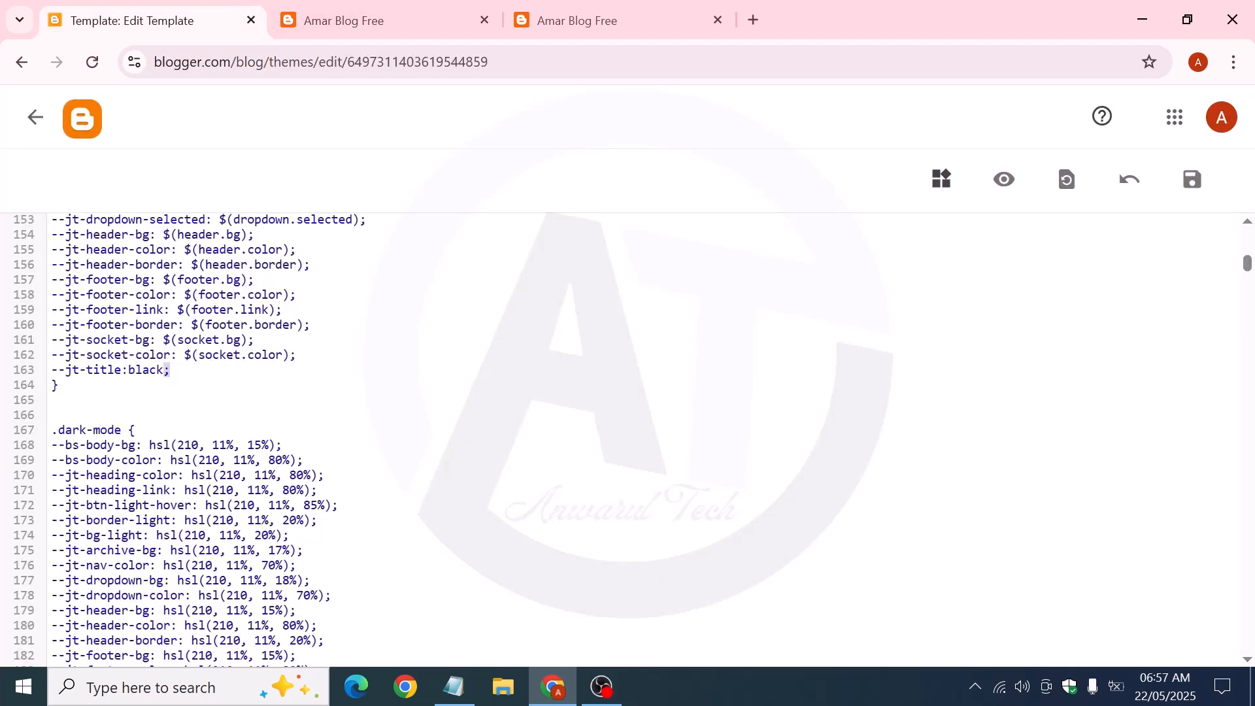
left_click_drag(52, 369, 169, 369)
right_click(103, 369)
left_click(168, 288)
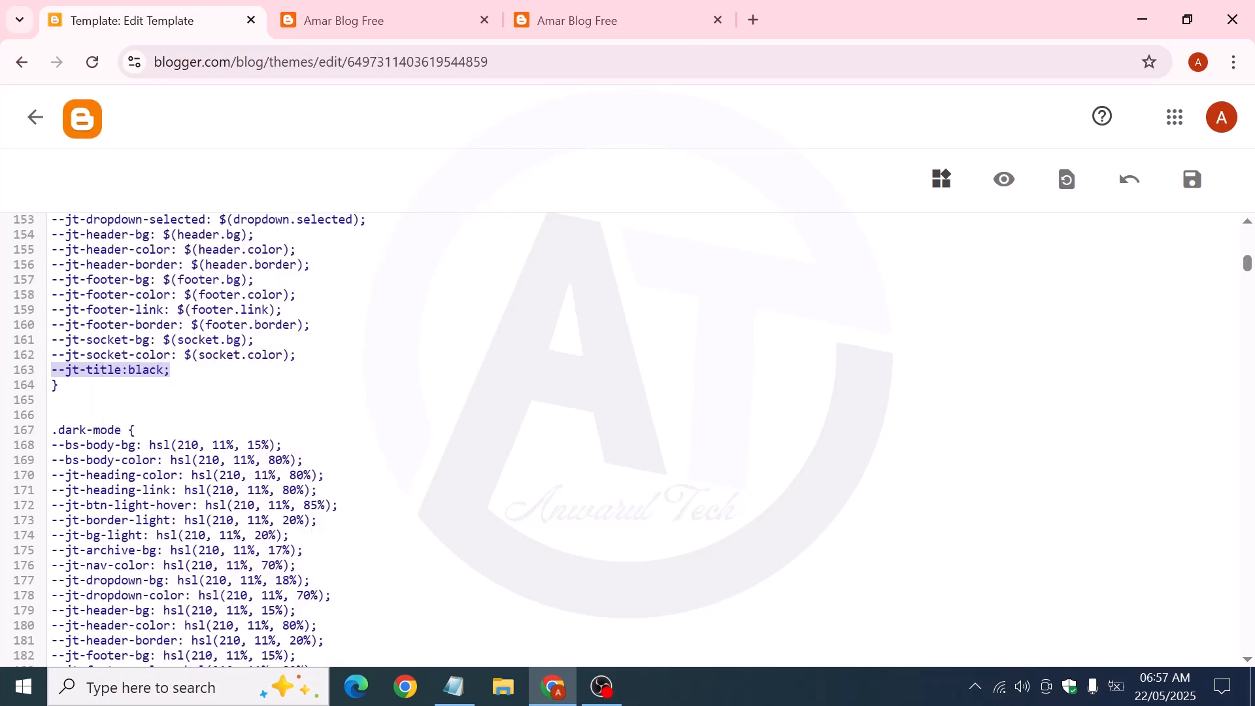
scroll(627, 438, "down", 3)
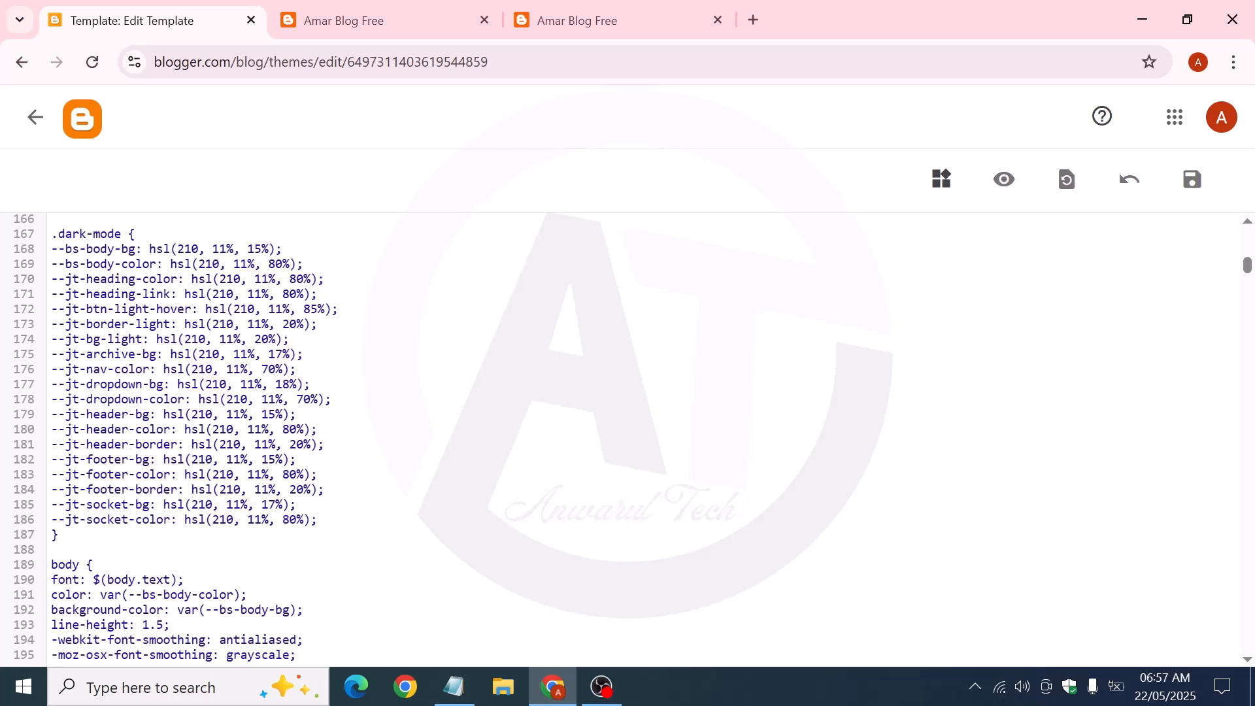
key("Return")
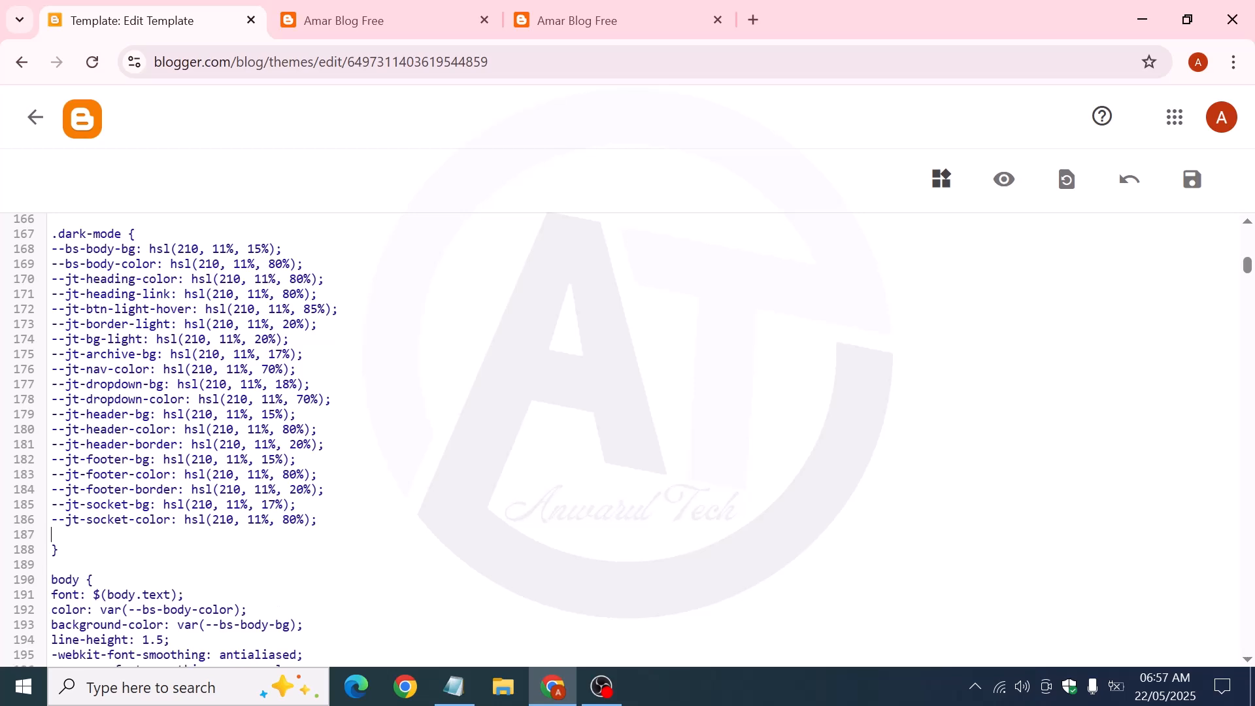
key("ctrl+v")
double_click(145, 535)
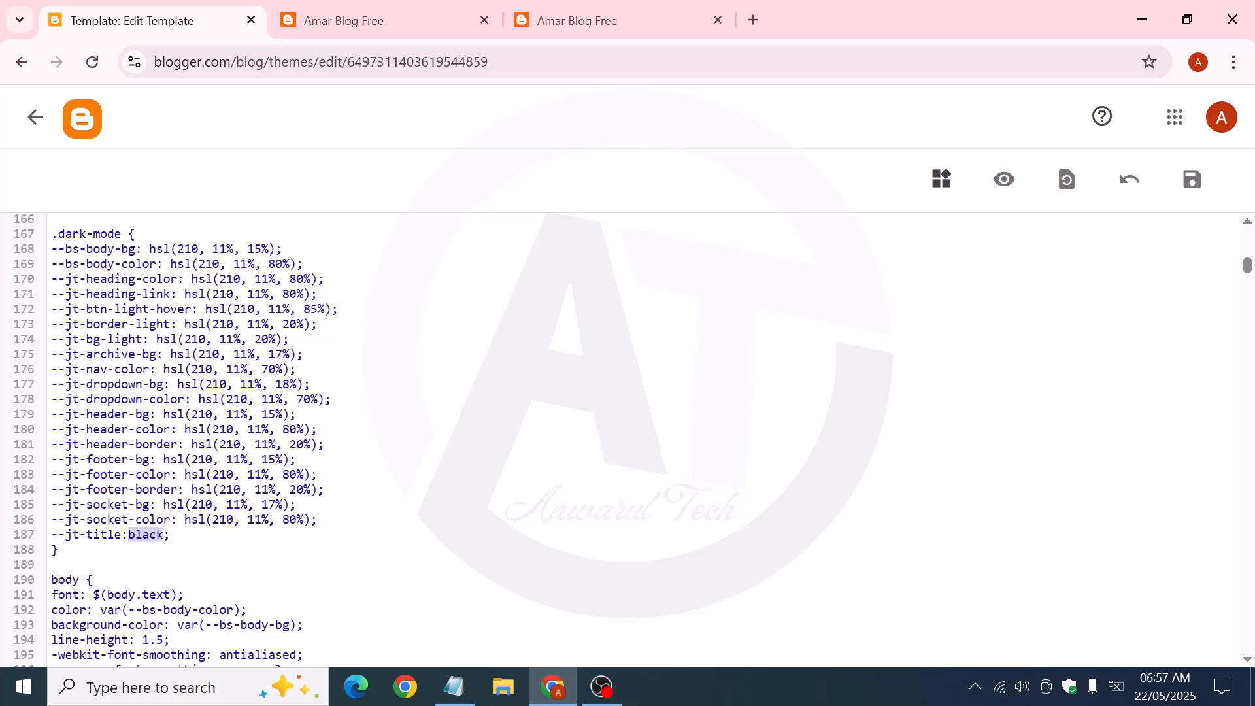
Set the --jt-title value in the .dark-mode block to white and save the theme
type("white")
left_click(1192, 179)
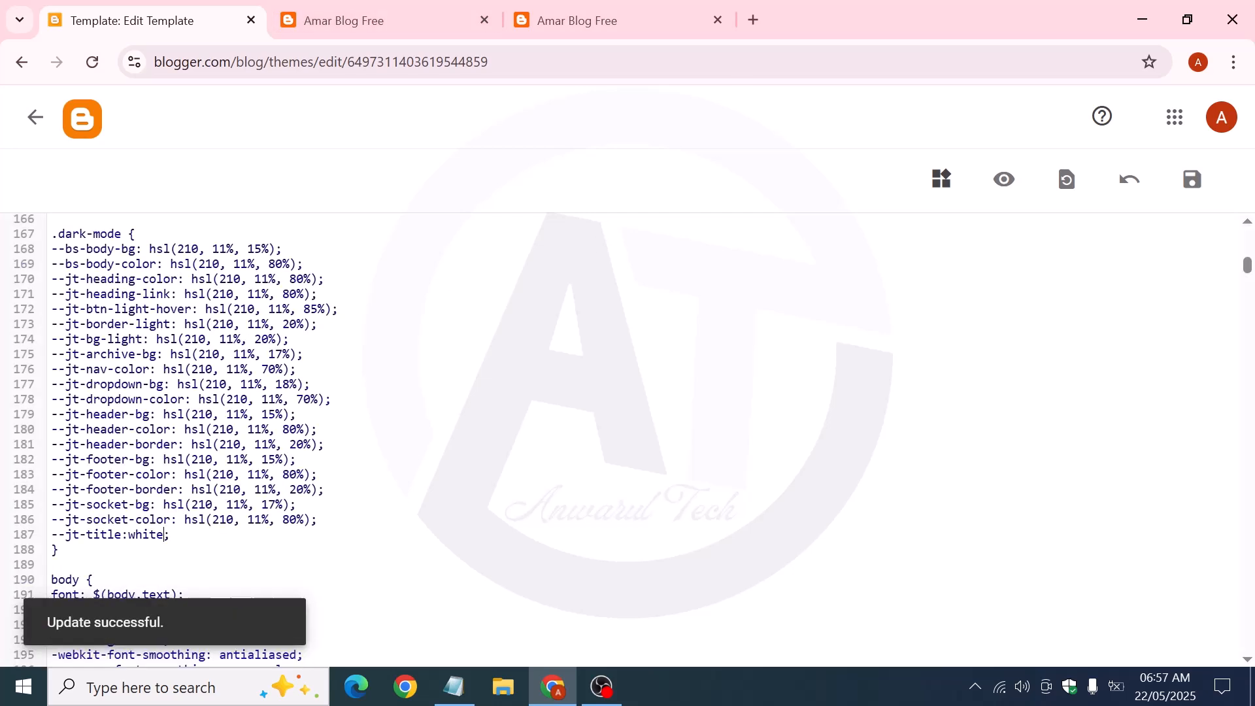
Reload the live blog, close the developer tools, and toggle between dark and light modes to compare the widget title underlines
left_click(323, 17)
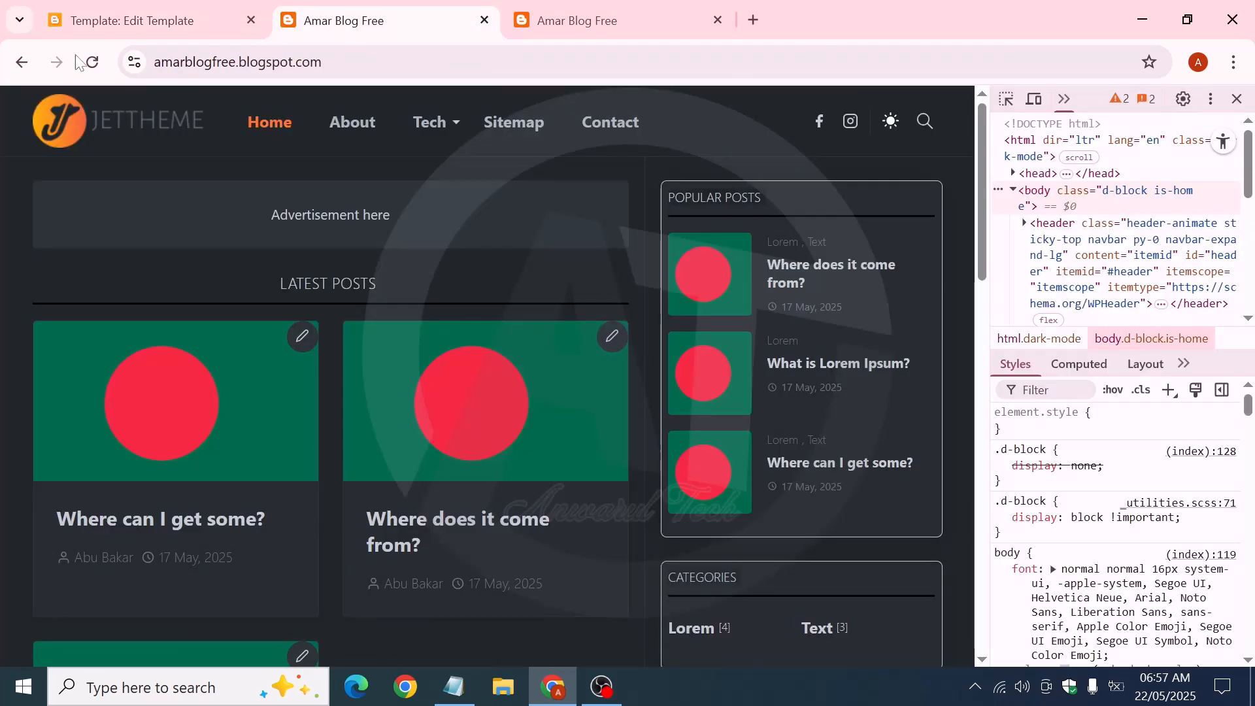
left_click(92, 62)
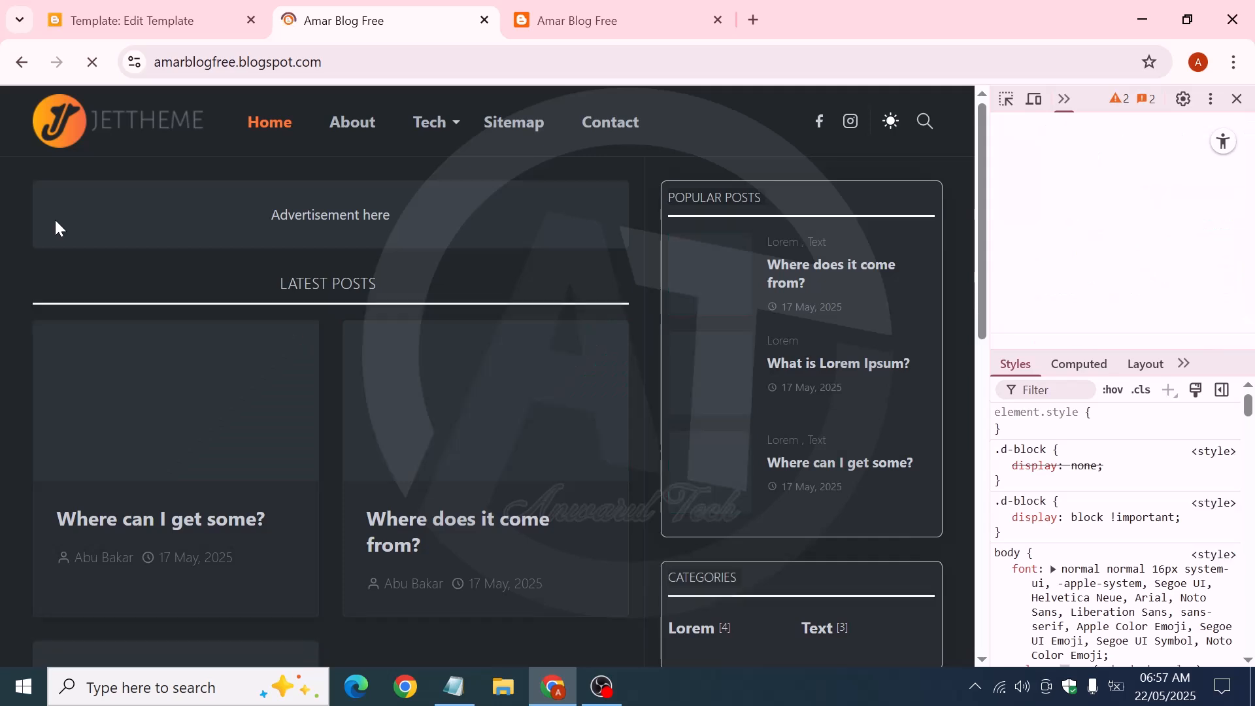
left_click(1236, 99)
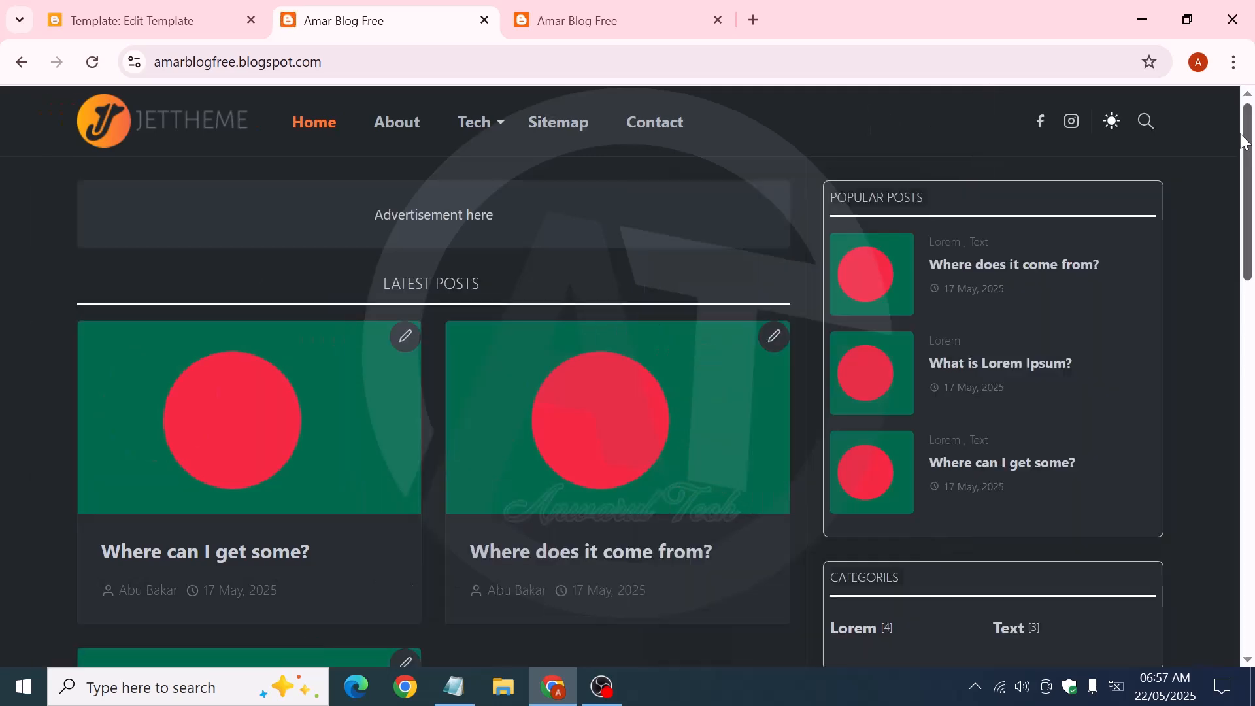
left_click(1114, 125)
left_click(1113, 125)
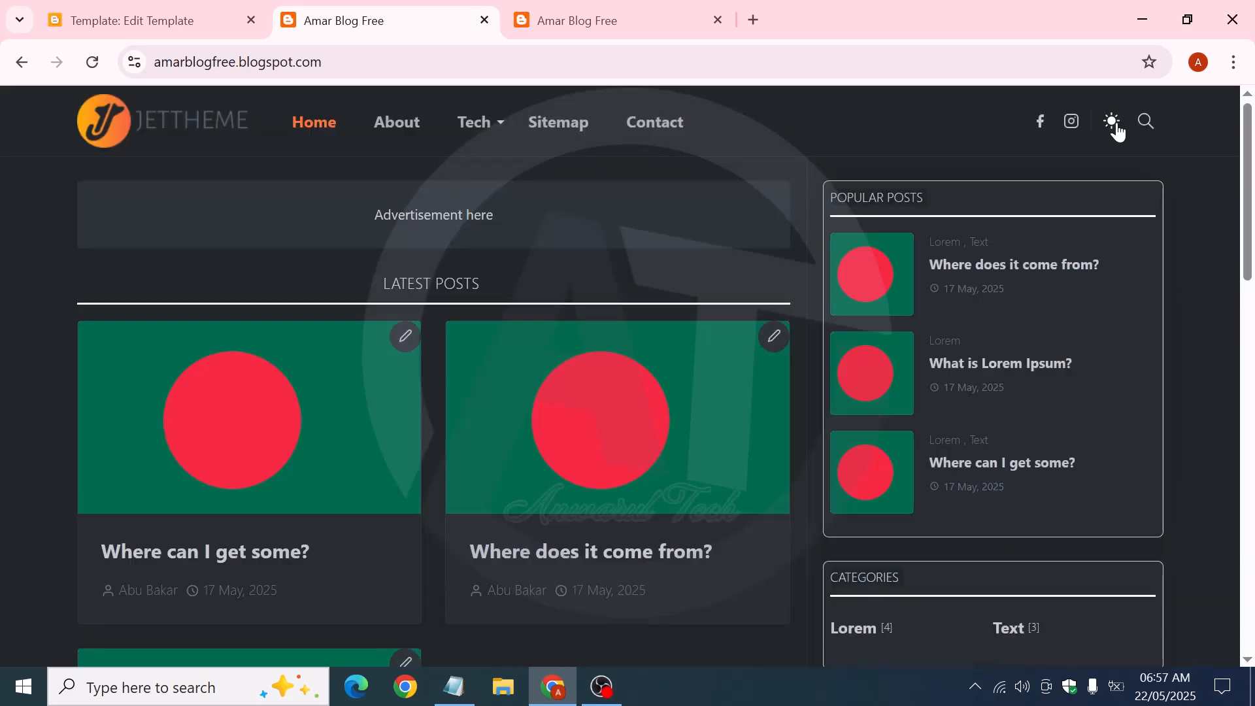
left_click(1115, 127)
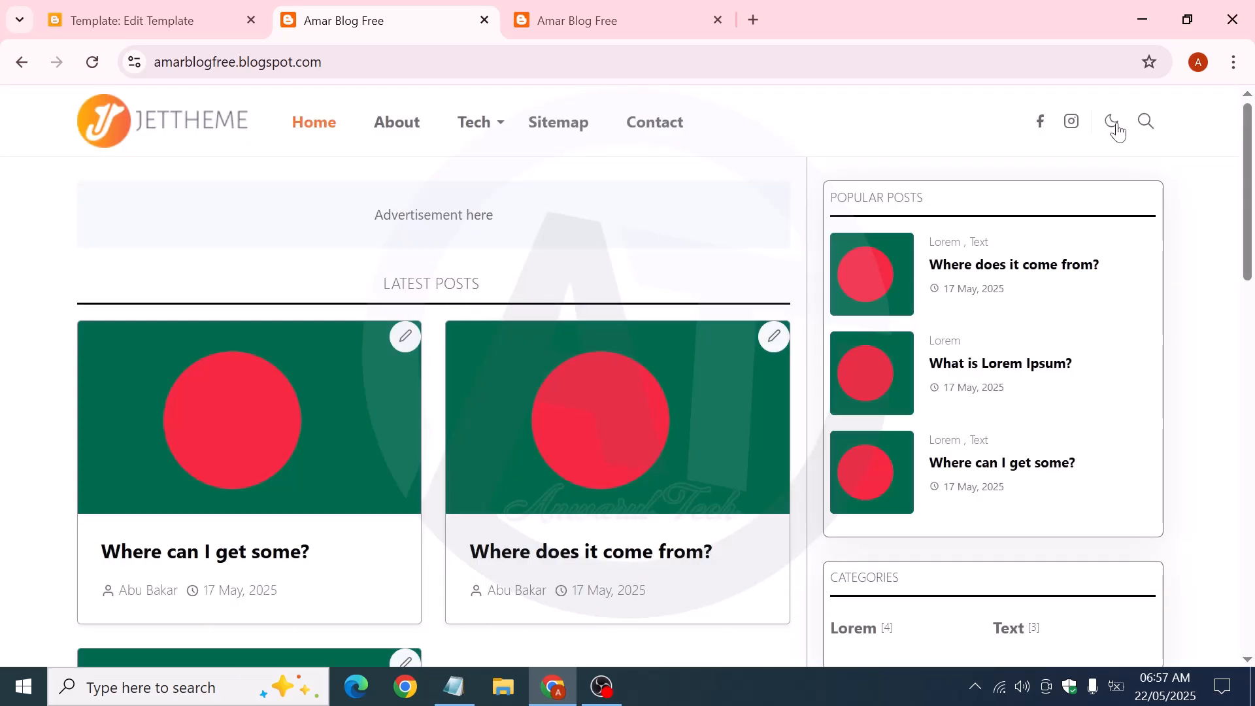
left_click(1115, 127)
left_click(1115, 127)
Look over the light-mode home page from the header through the sidebar widgets to the footer, checking the title underlines
scroll(602, 448, "down", 10)
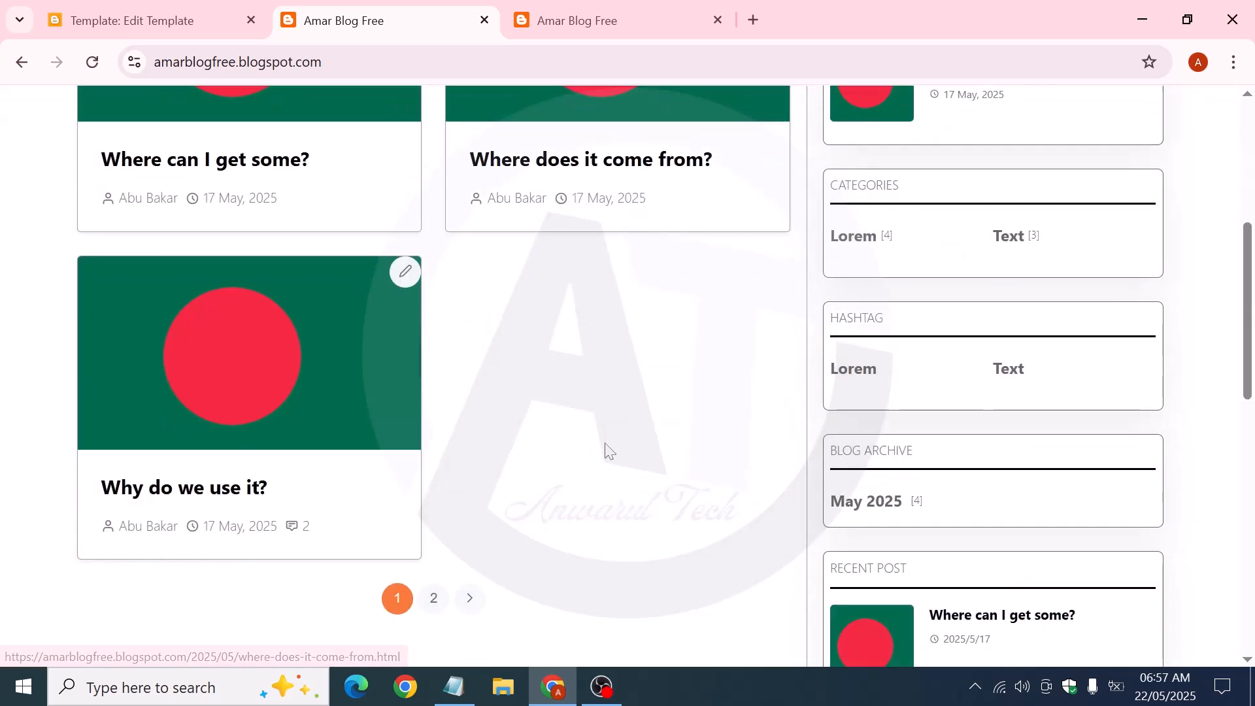
scroll(605, 446, "down", 3)
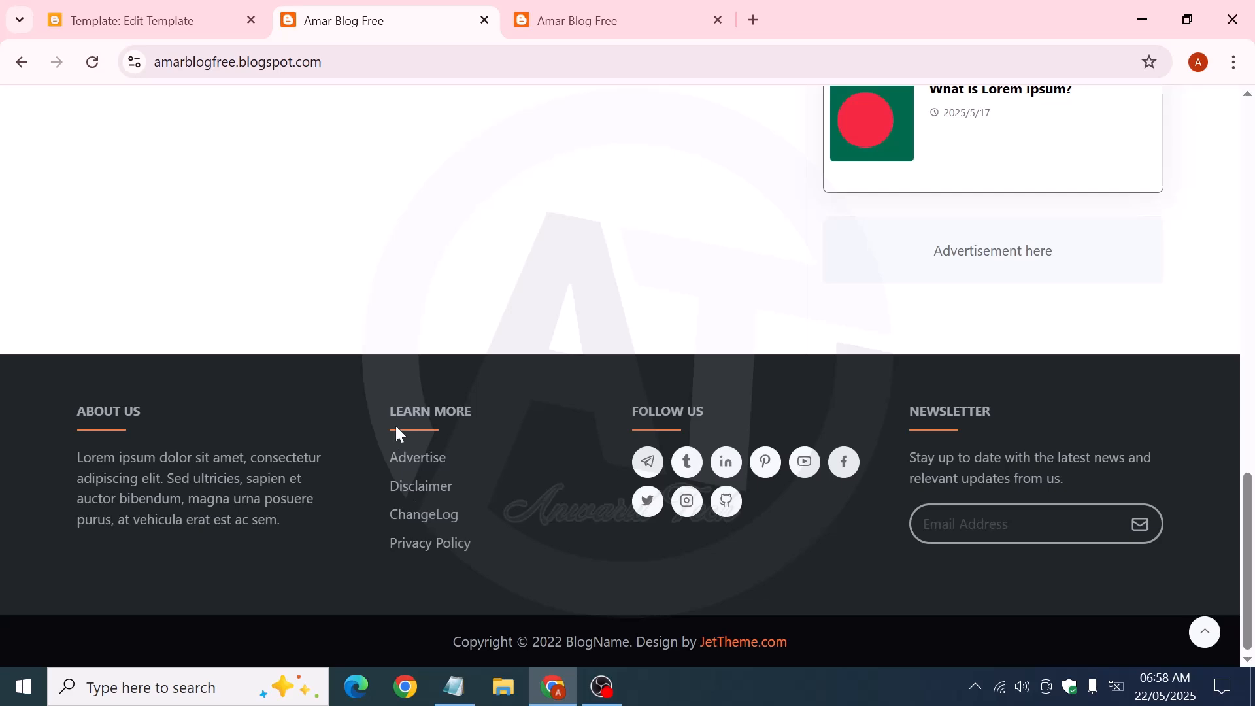
scroll(1003, 278, "up", 10)
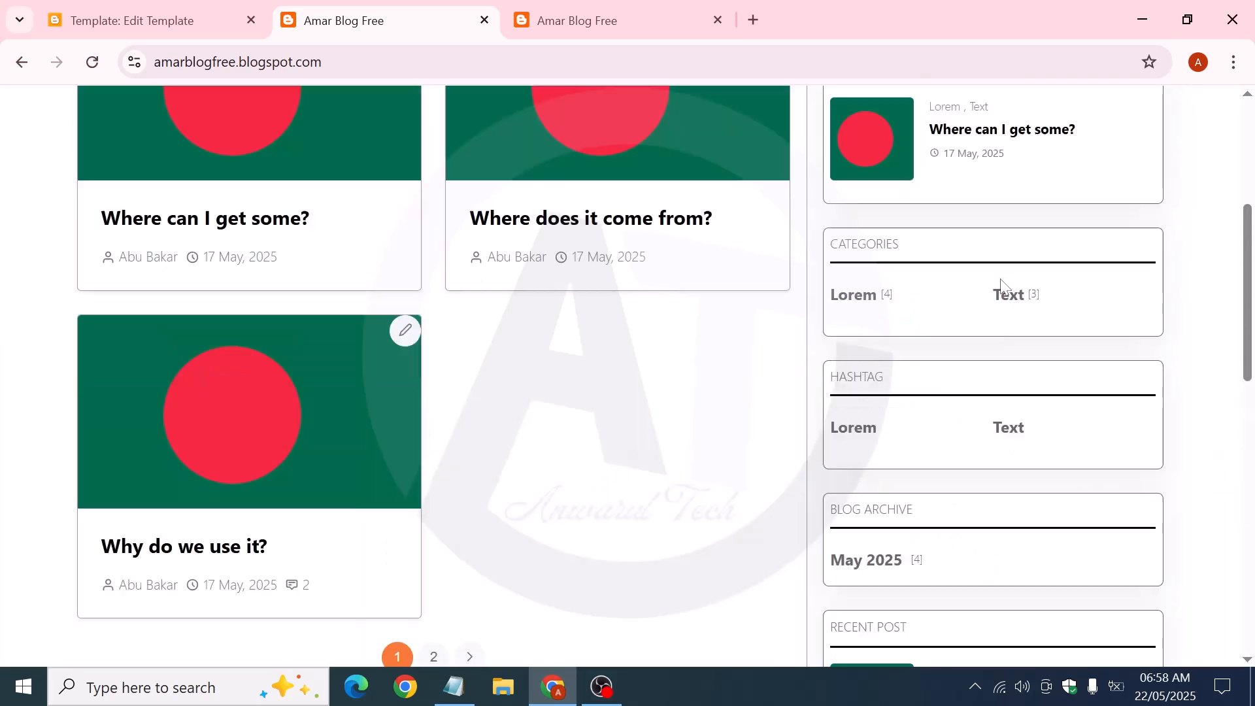
scroll(961, 290, "down", 3)
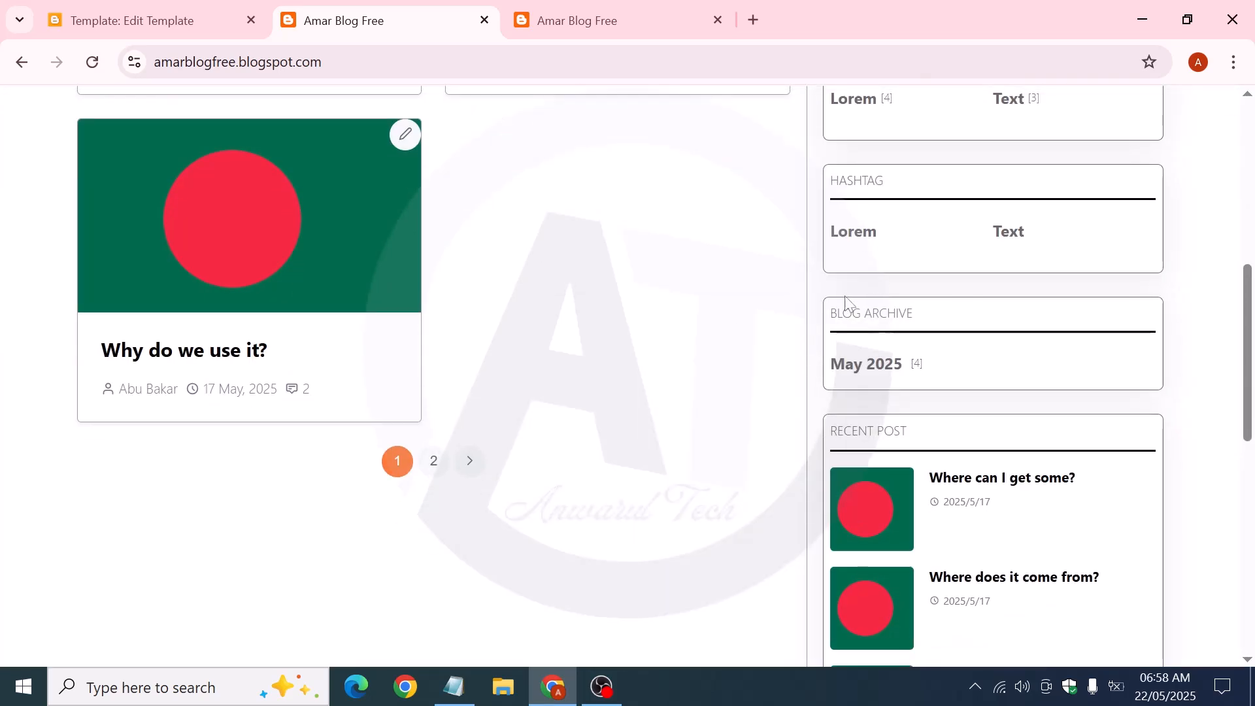
scroll(921, 344, "down", 10)
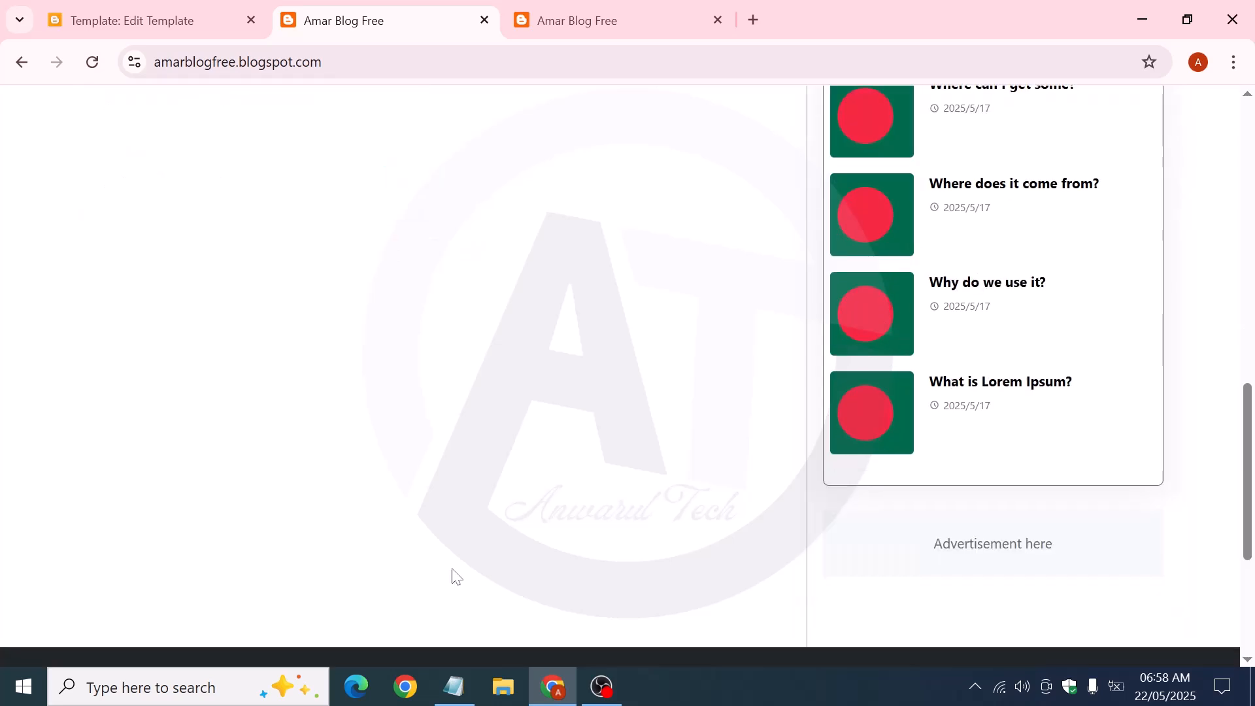
scroll(392, 486, "up", 6)
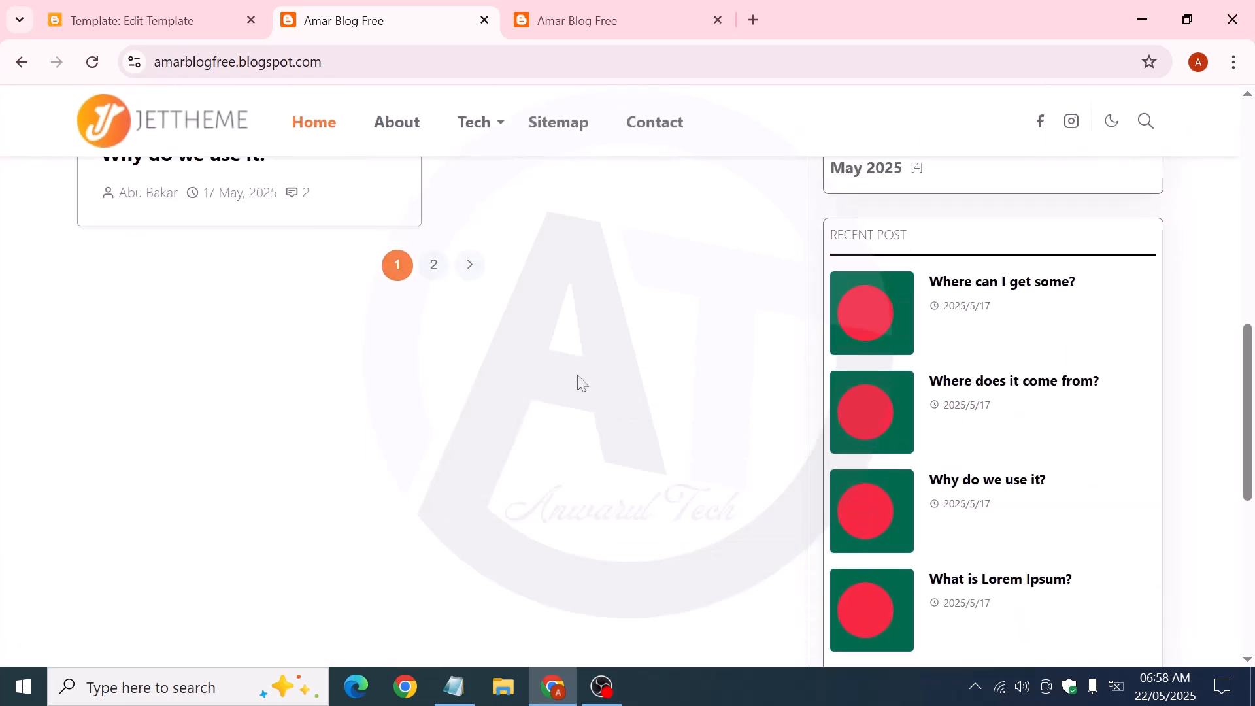
scroll(578, 382, "up", 10)
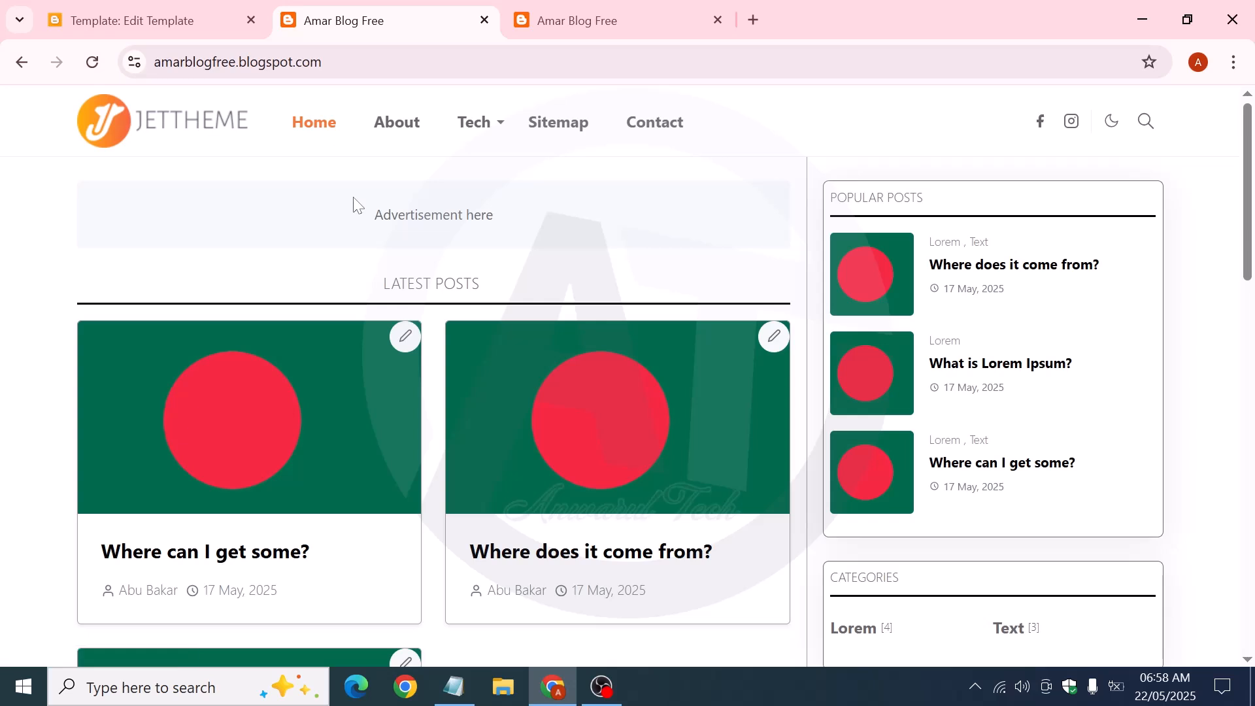
scroll(448, 305, "down", 2)
scroll(449, 305, "down", 10)
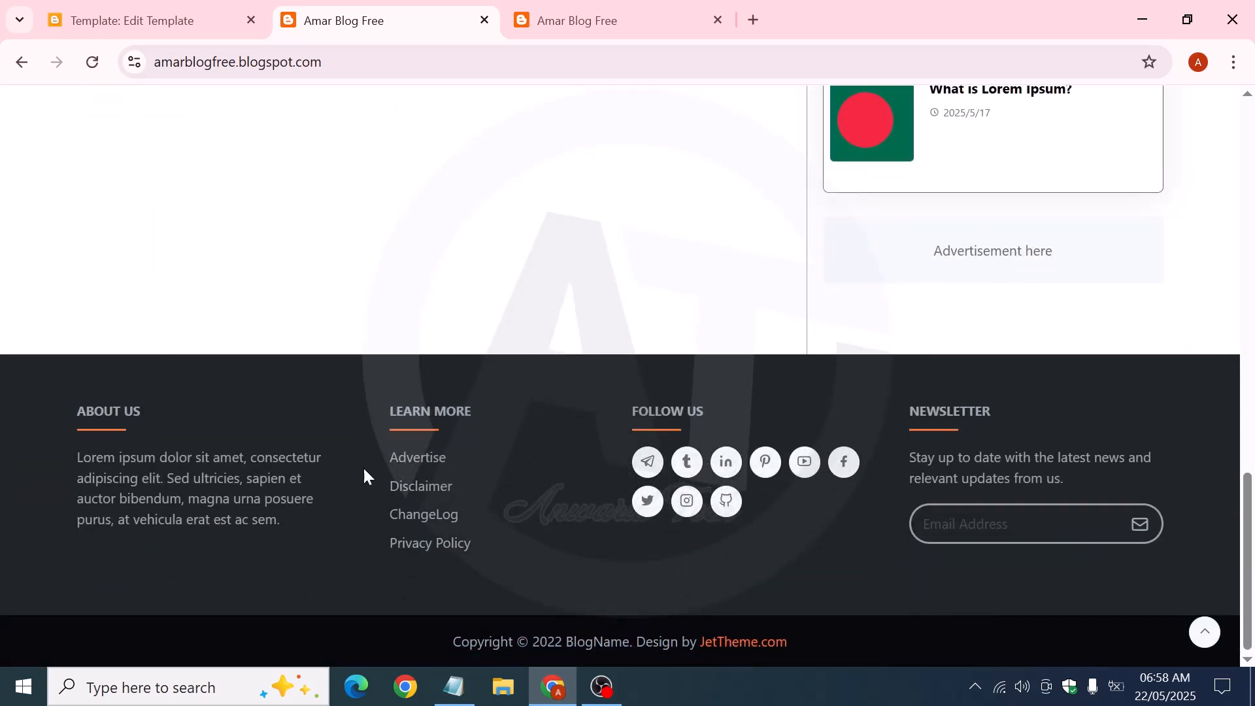
left_click(1196, 640)
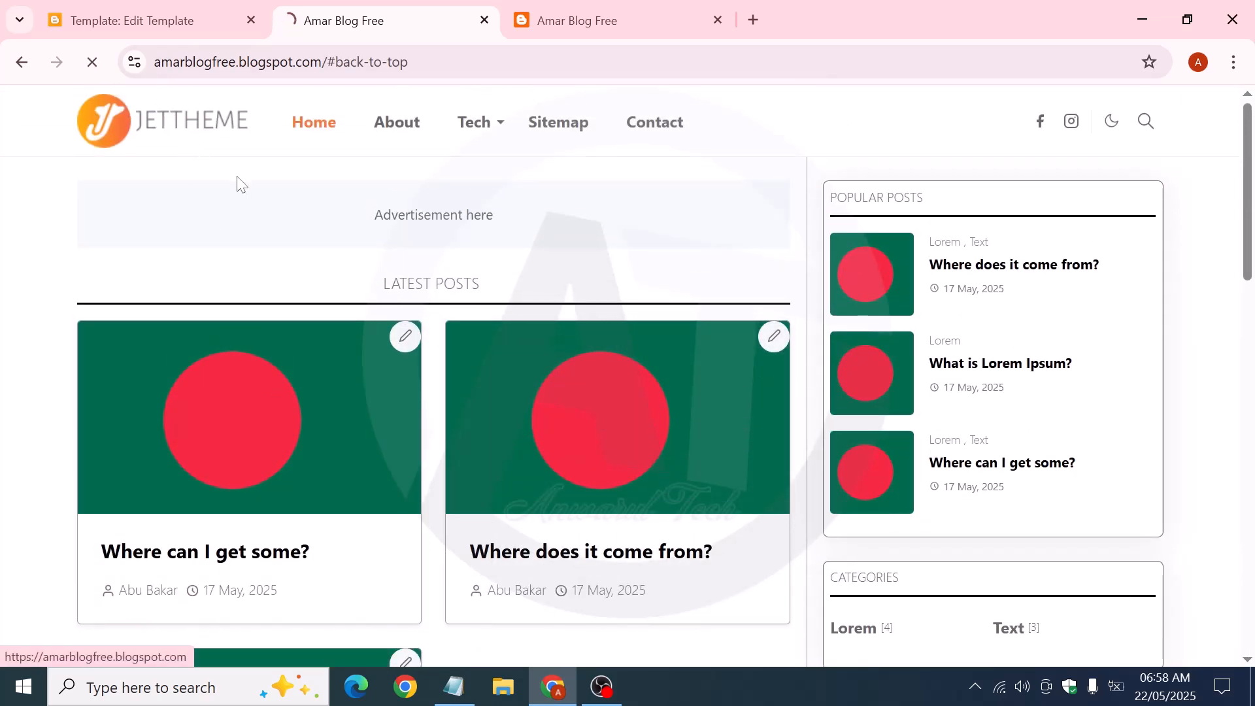
scroll(275, 296, "down", 10)
scroll(280, 317, "down", 2)
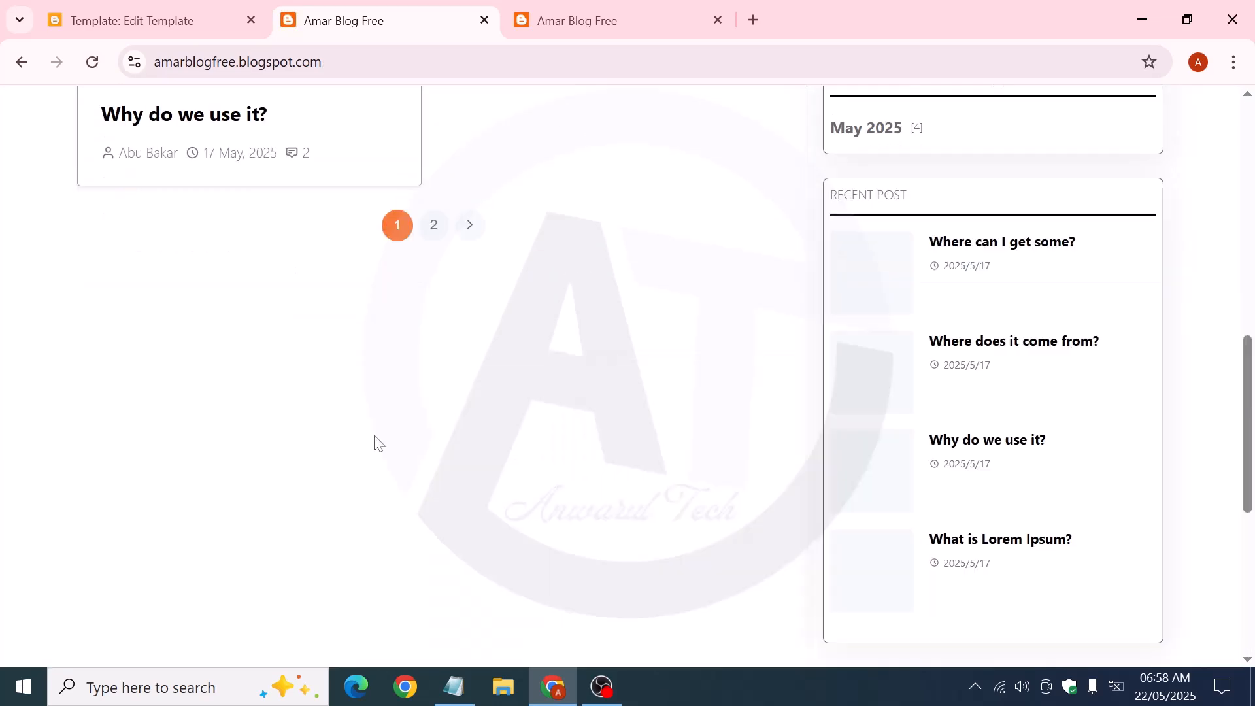
scroll(347, 420, "down", 7)
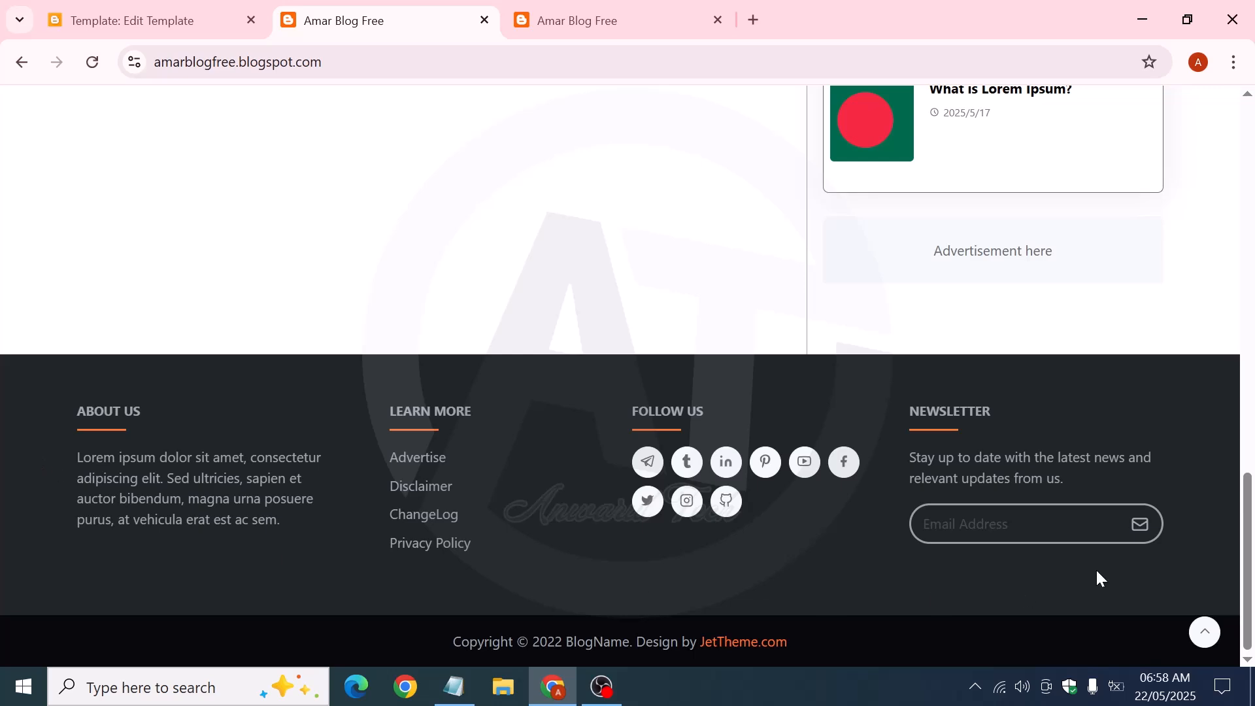
Leave the theme's HTML editor and open the blog's Layout page
left_click(131, 21)
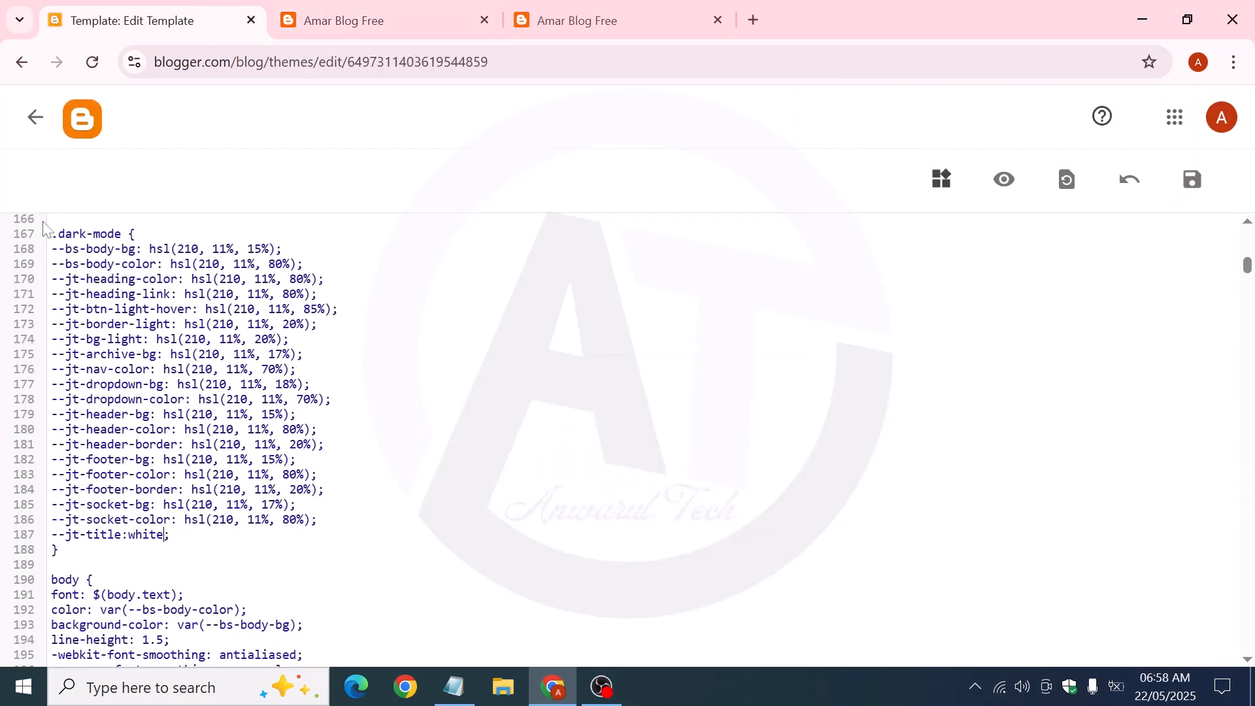
left_click(33, 117)
left_click(105, 548)
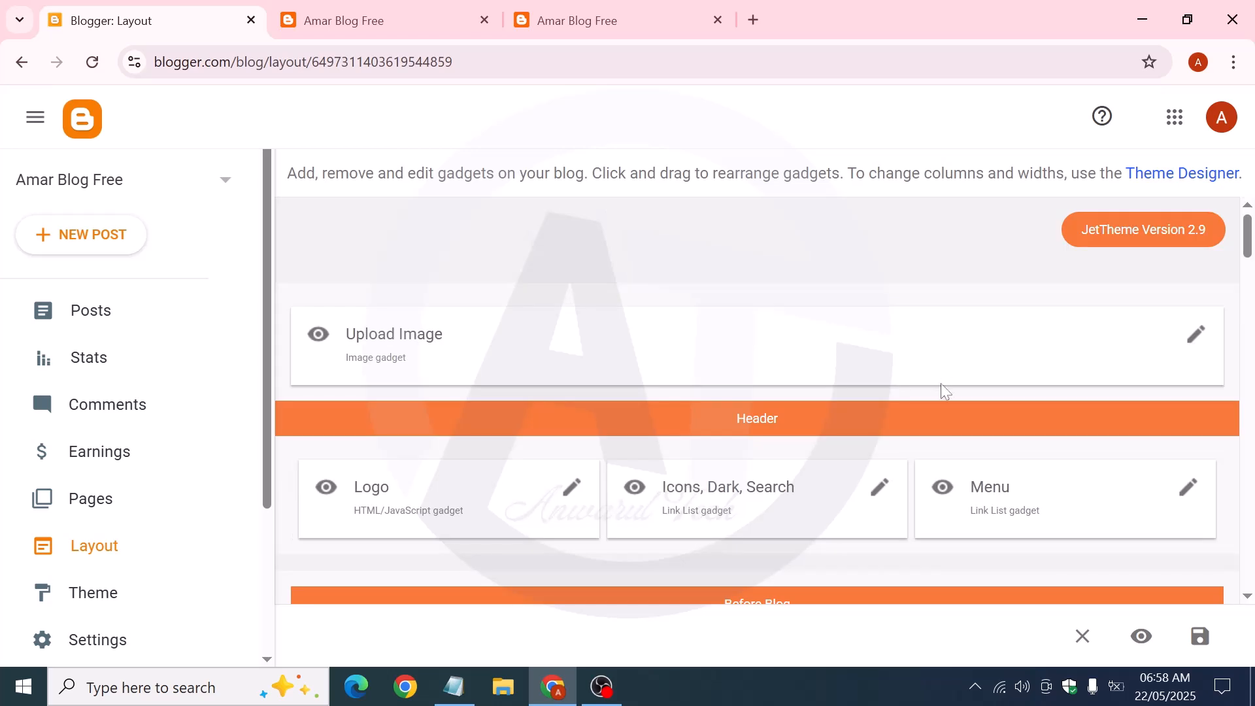
scroll(939, 391, "down", 3)
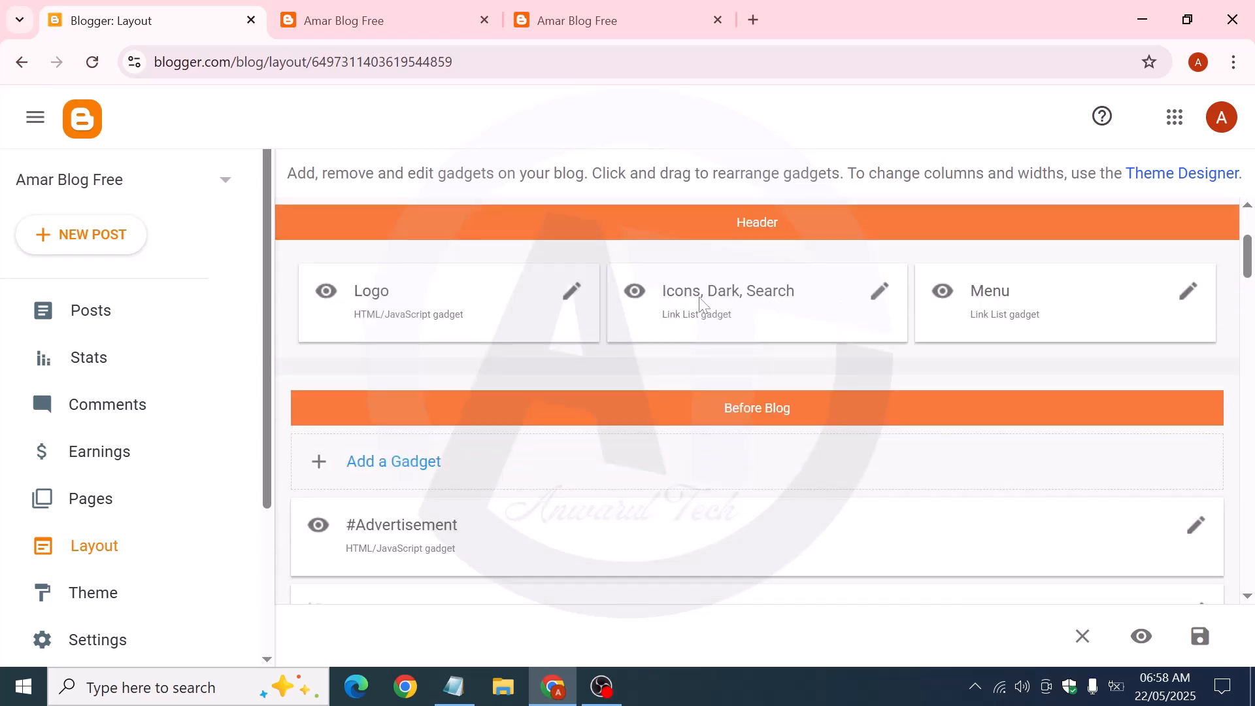
left_click(882, 292)
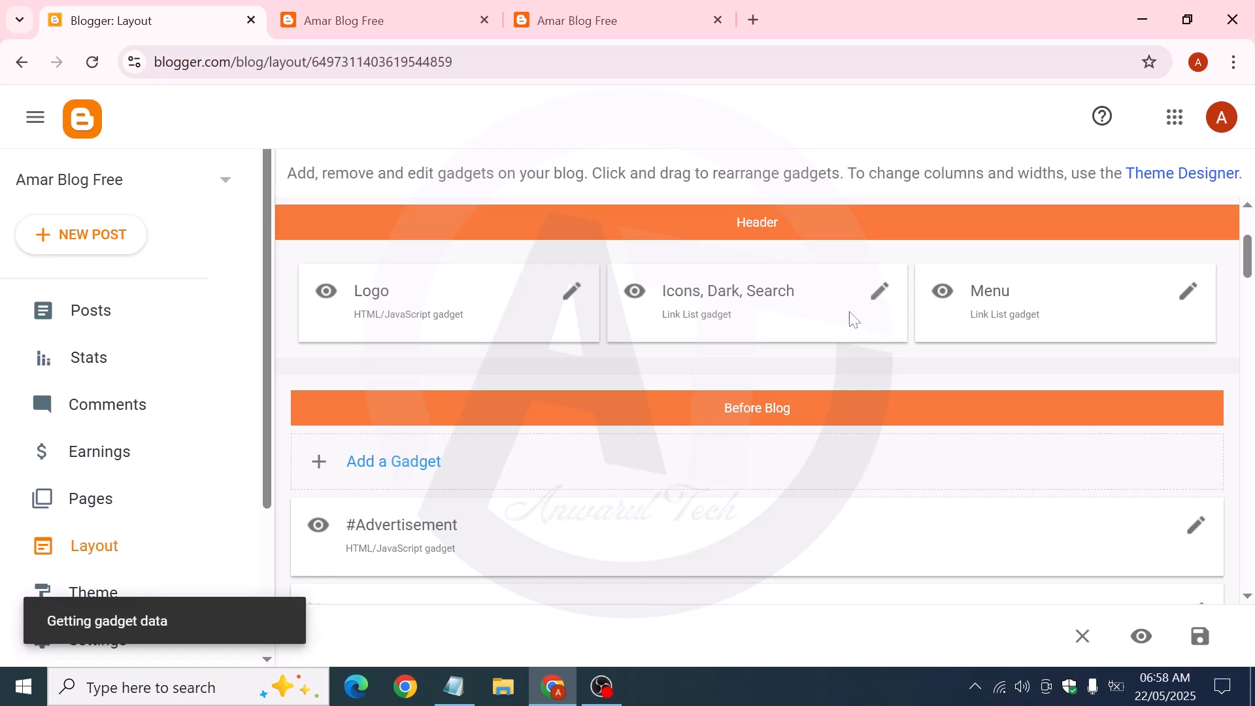
scroll(549, 379, "down", 3)
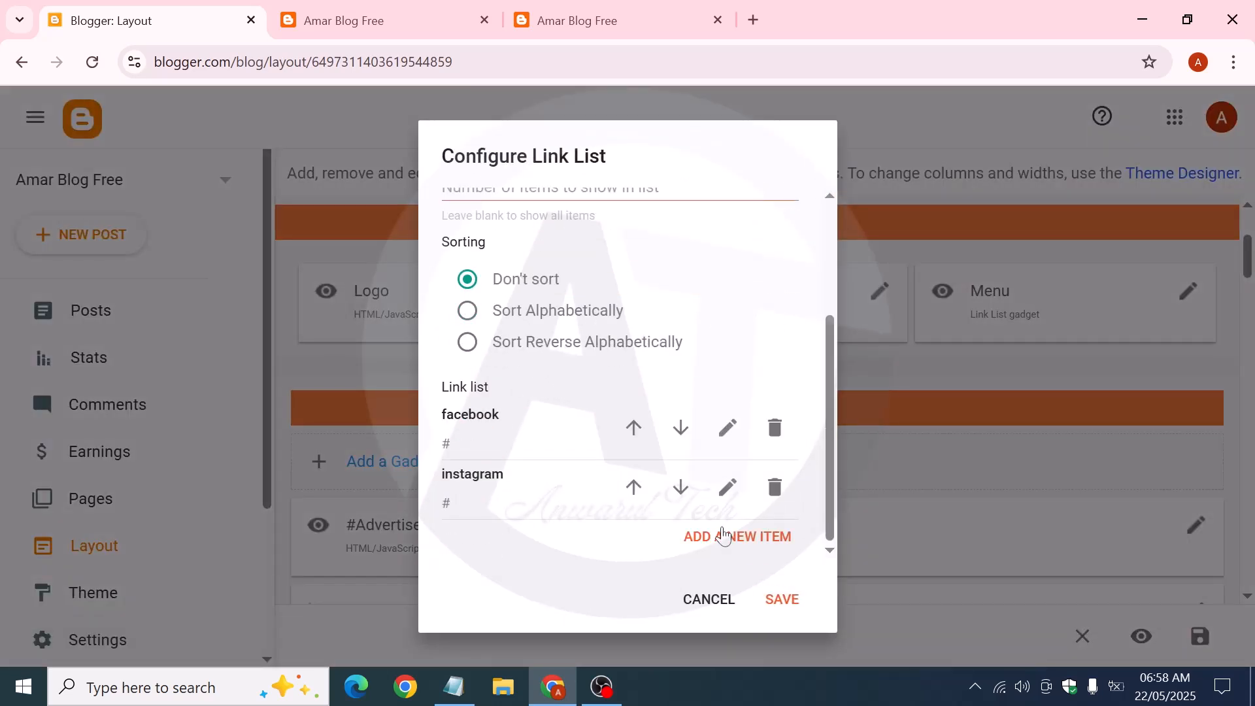
left_click(723, 532)
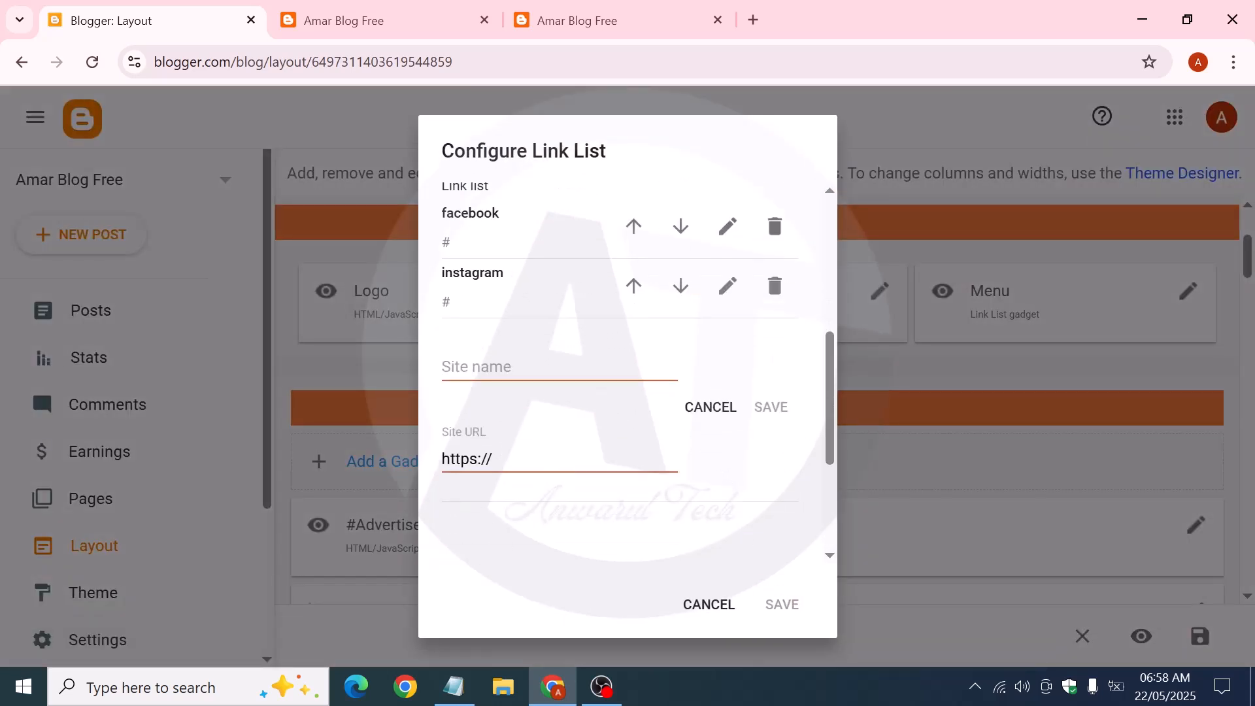
left_click(523, 356)
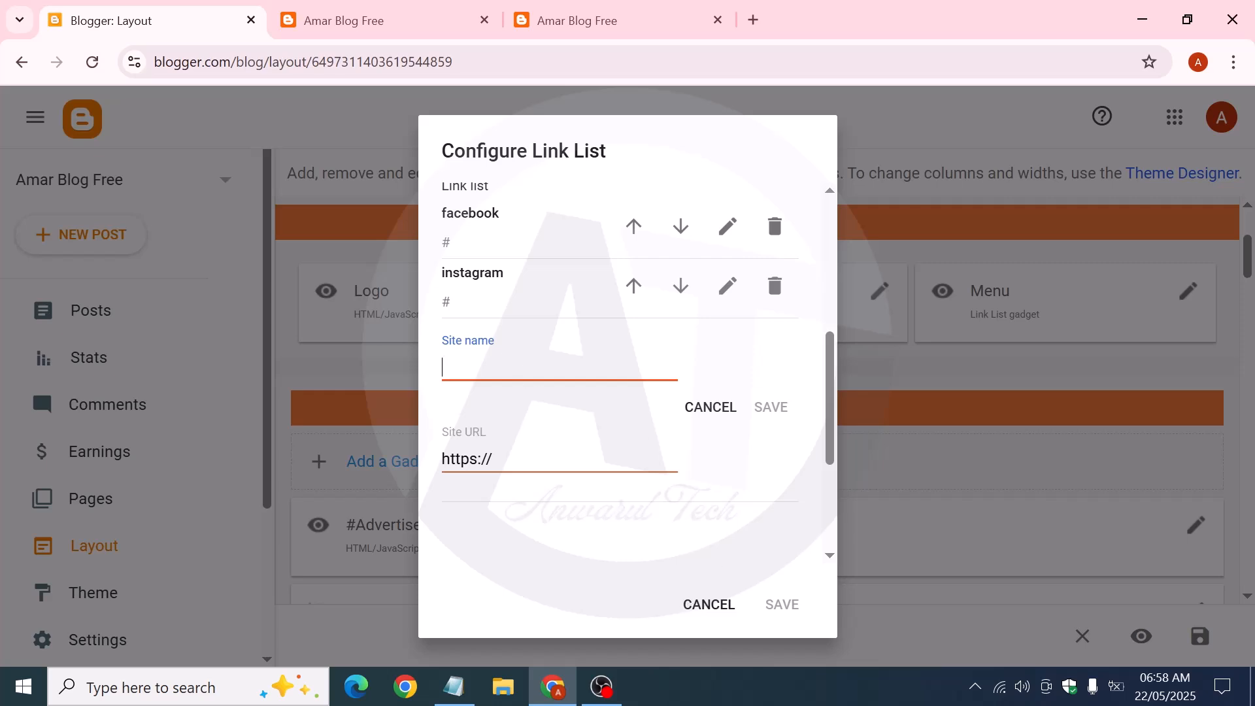
Inspect the markup of the GitHub icon under Follow Us in the live blog's footer, and close the developer tools
left_click(413, 8)
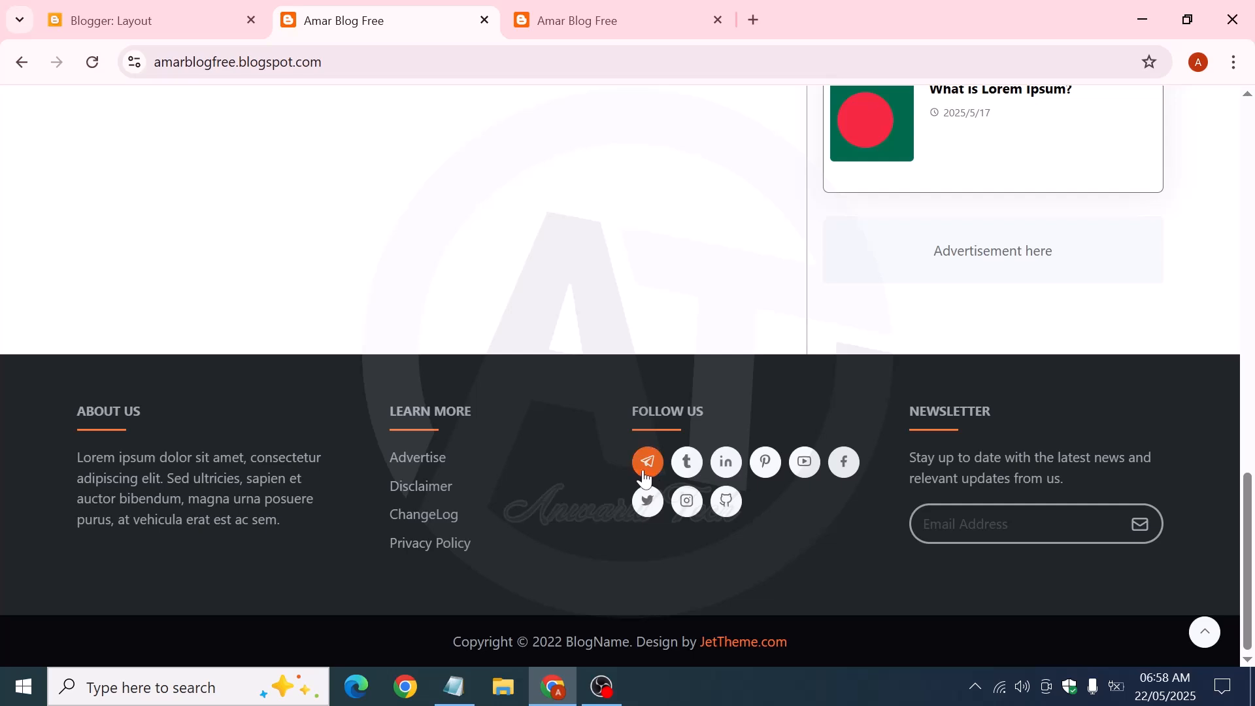
right_click(724, 501)
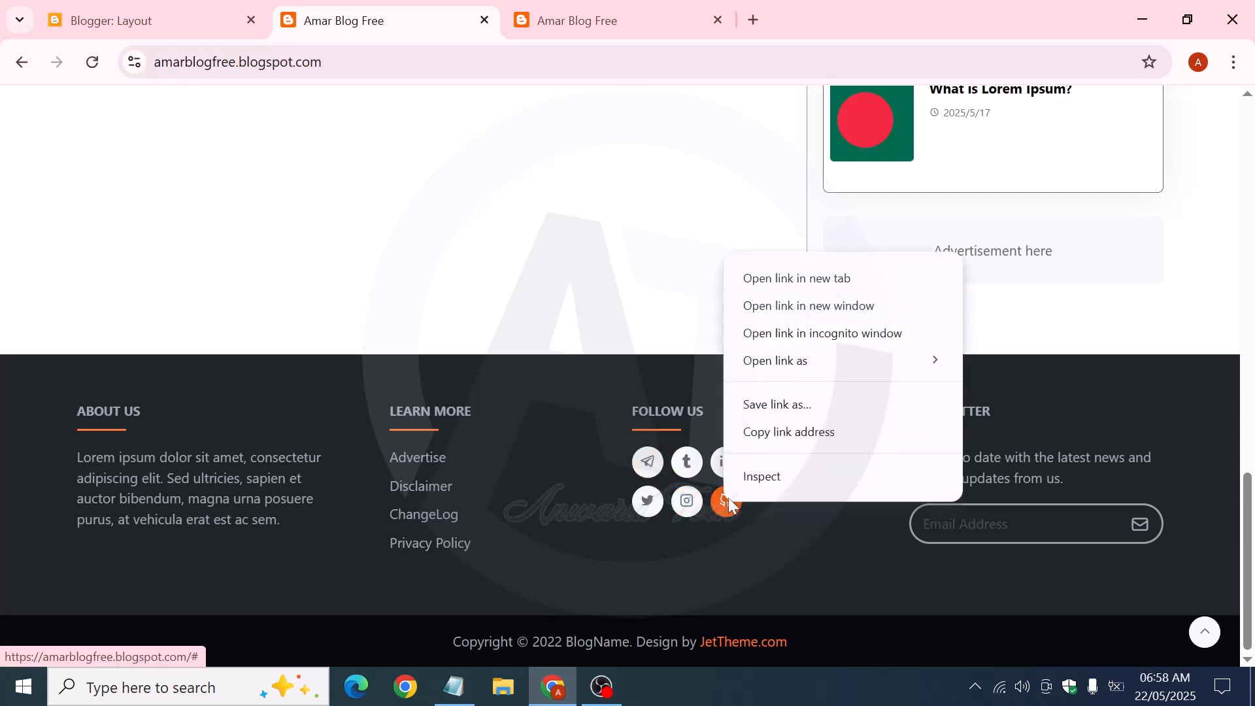
left_click(761, 477)
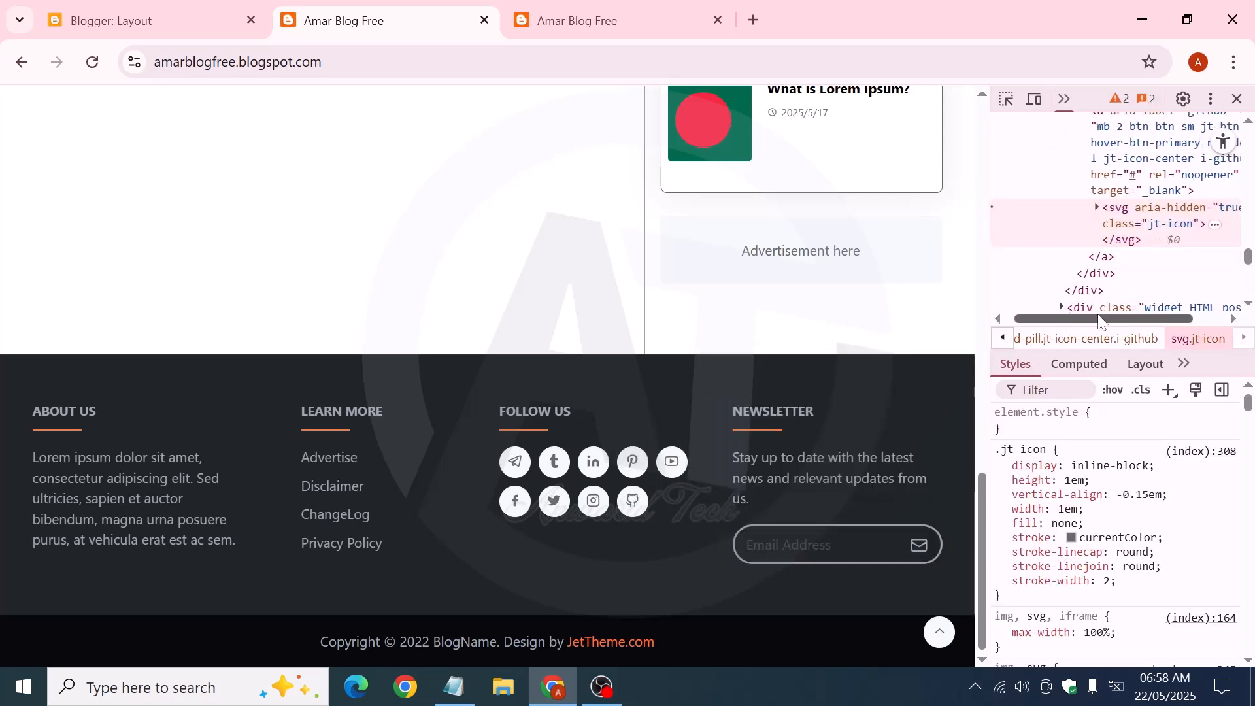
left_click_drag(1100, 320, 1137, 321)
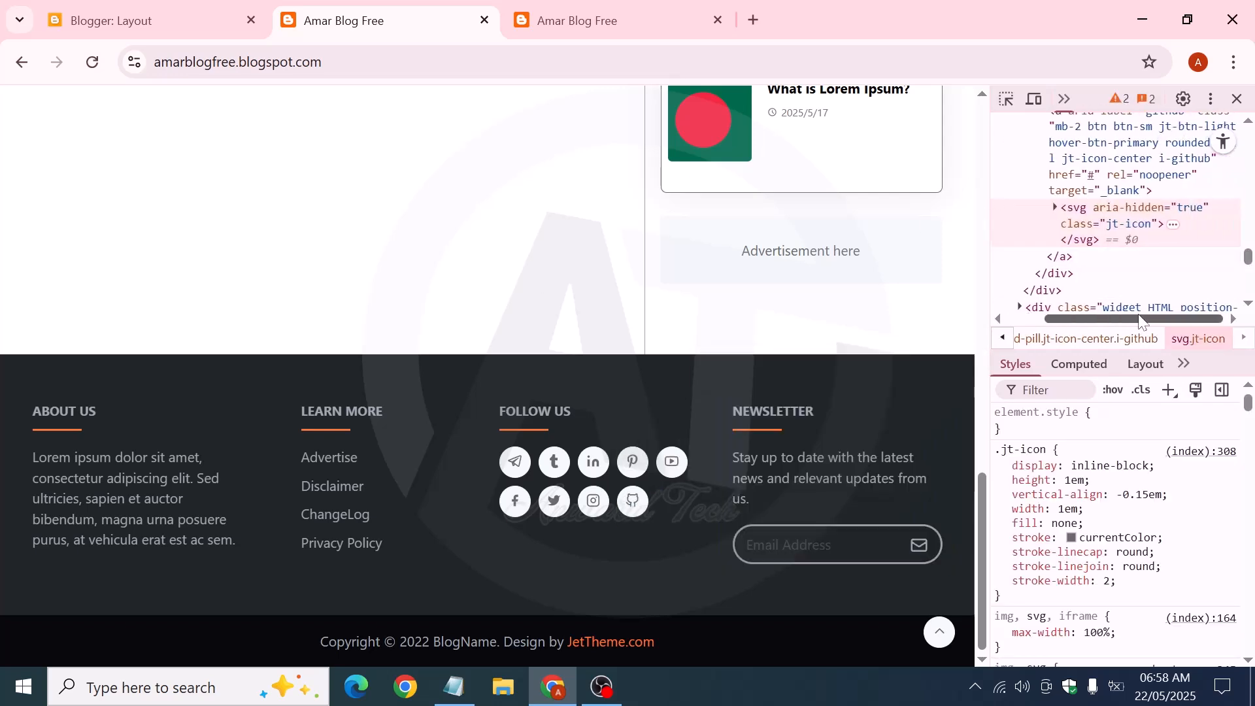
left_click(1133, 185)
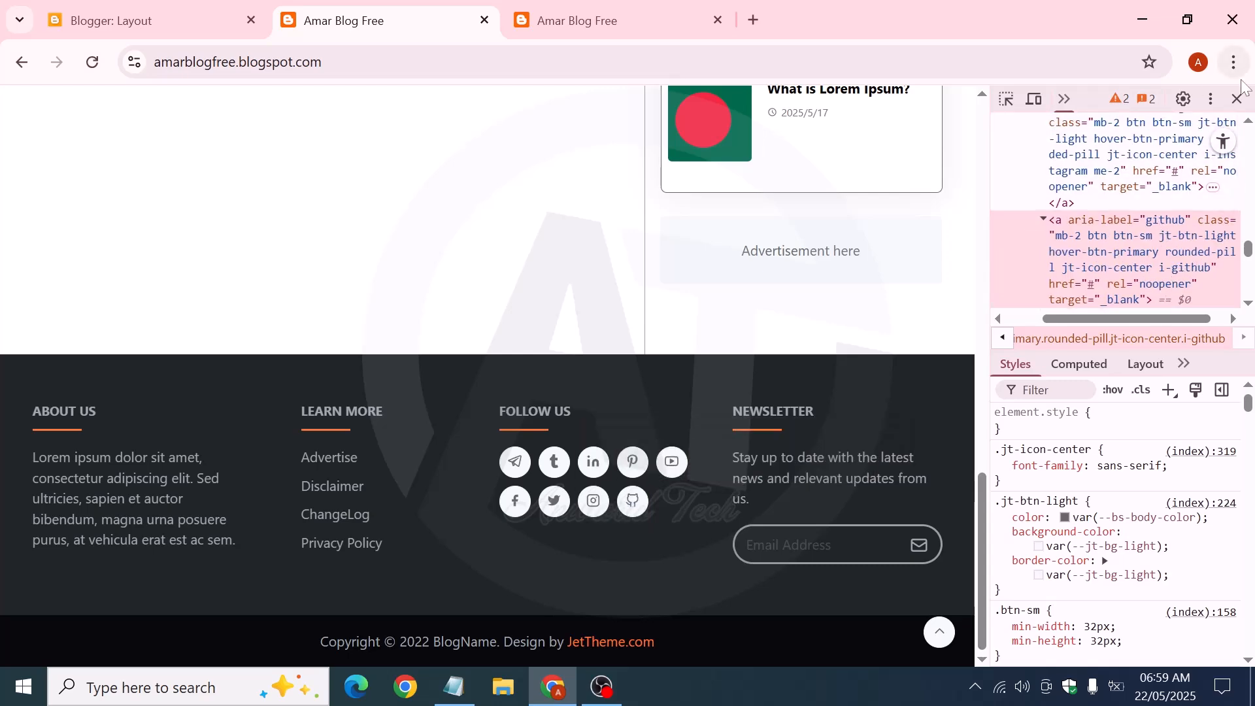
left_click(1236, 99)
Return to the Layout page, discard the unfinished link list item, and duplicate the Layout page in another browser tab
left_click(111, 20)
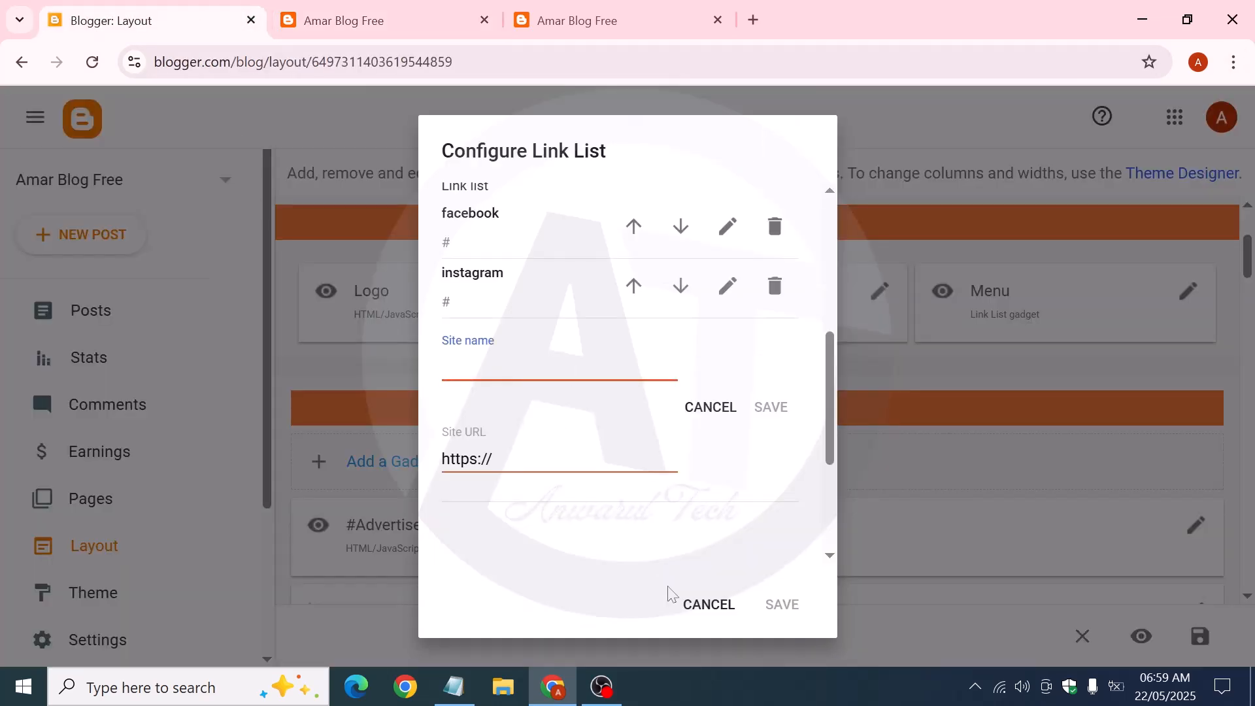
left_click(707, 604)
right_click(134, 12)
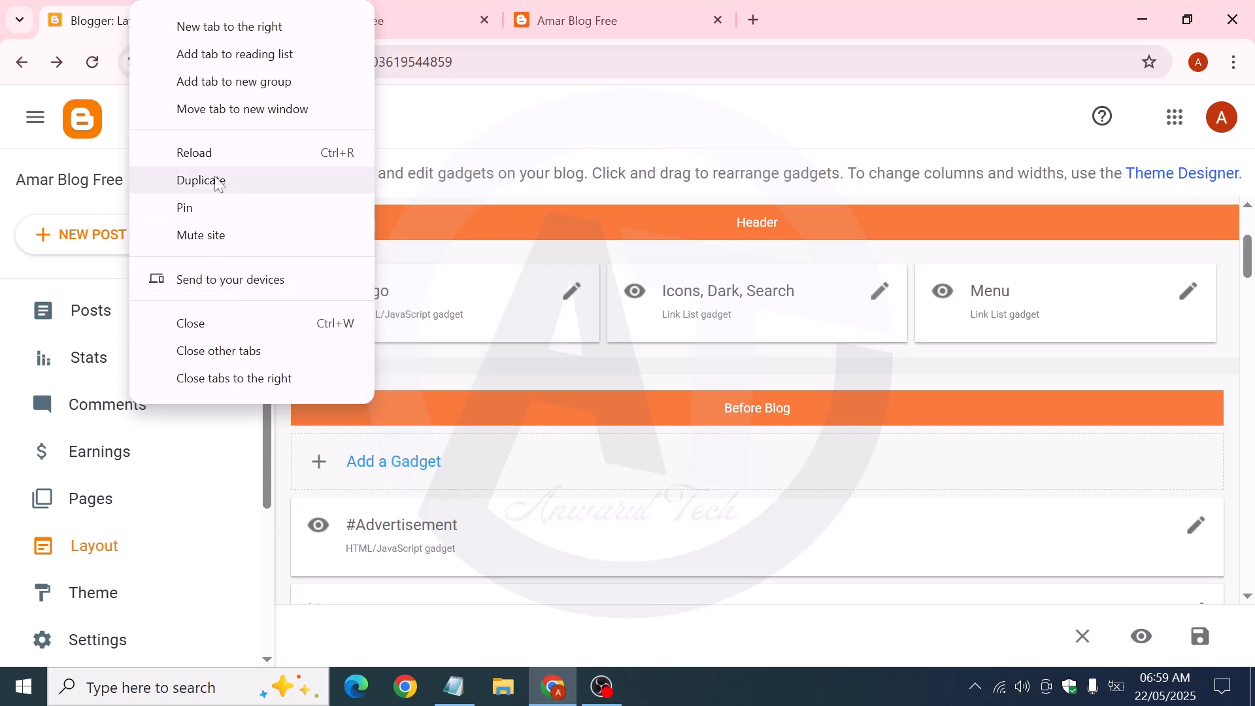
left_click(218, 181)
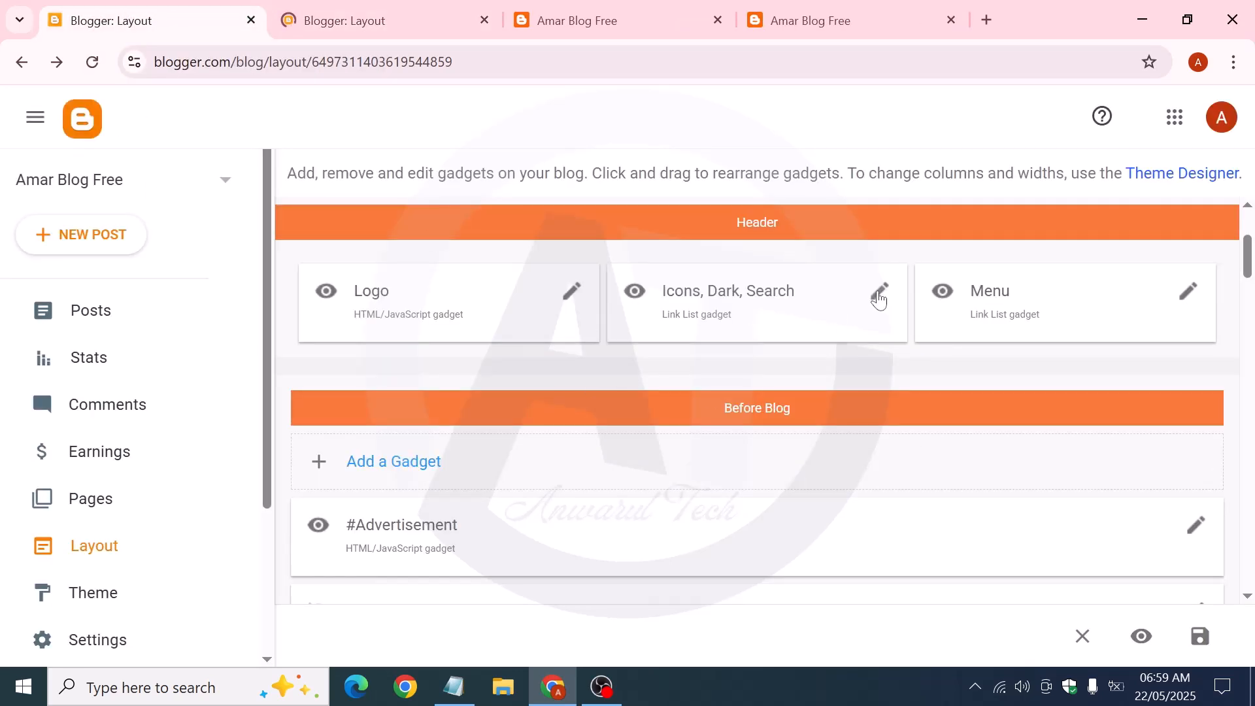
Open the header's Icons, Dark, Search gadget for editing, and open the footer's Follow Us gadget in the second Layout tab
left_click(879, 292)
left_click(392, 18)
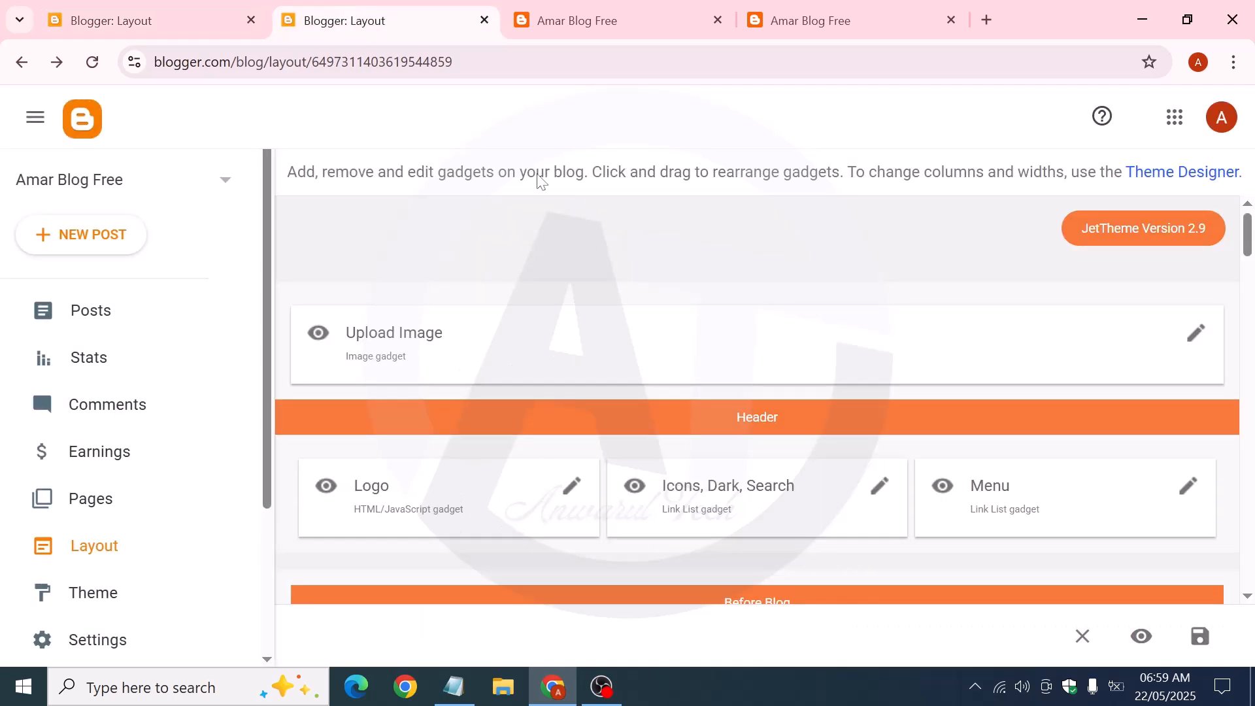
scroll(596, 351, "down", 20)
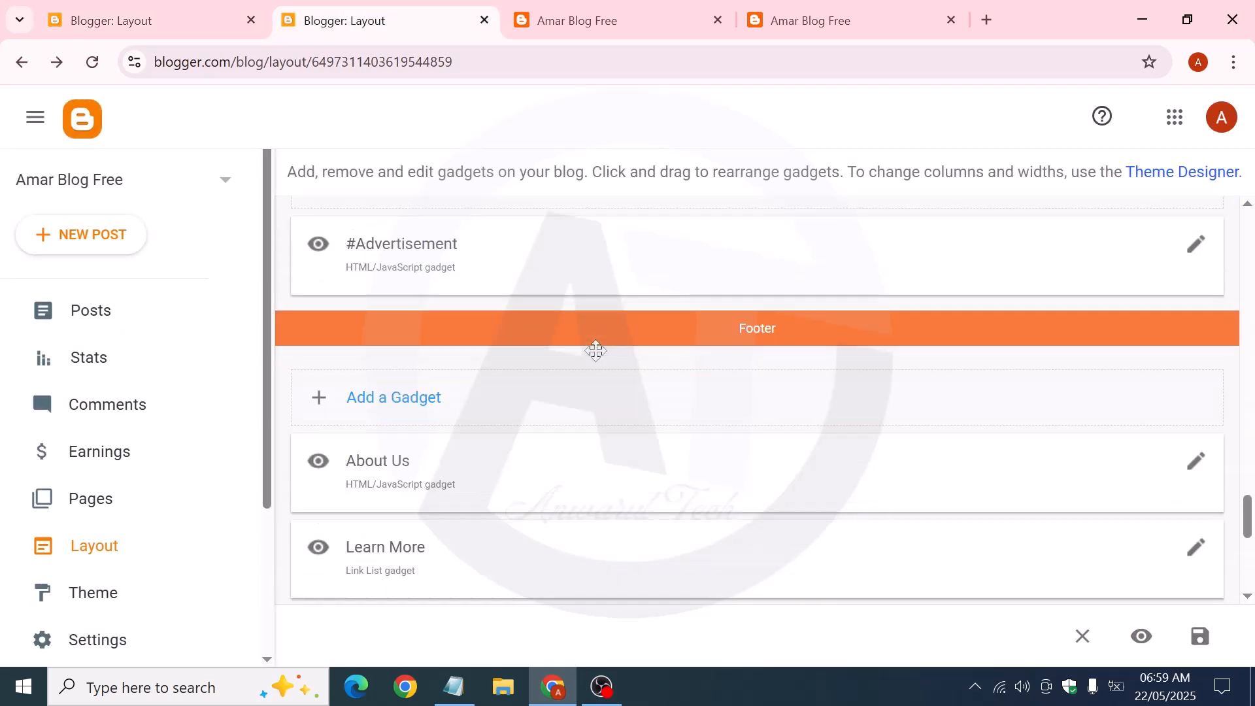
scroll(595, 351, "down", 7)
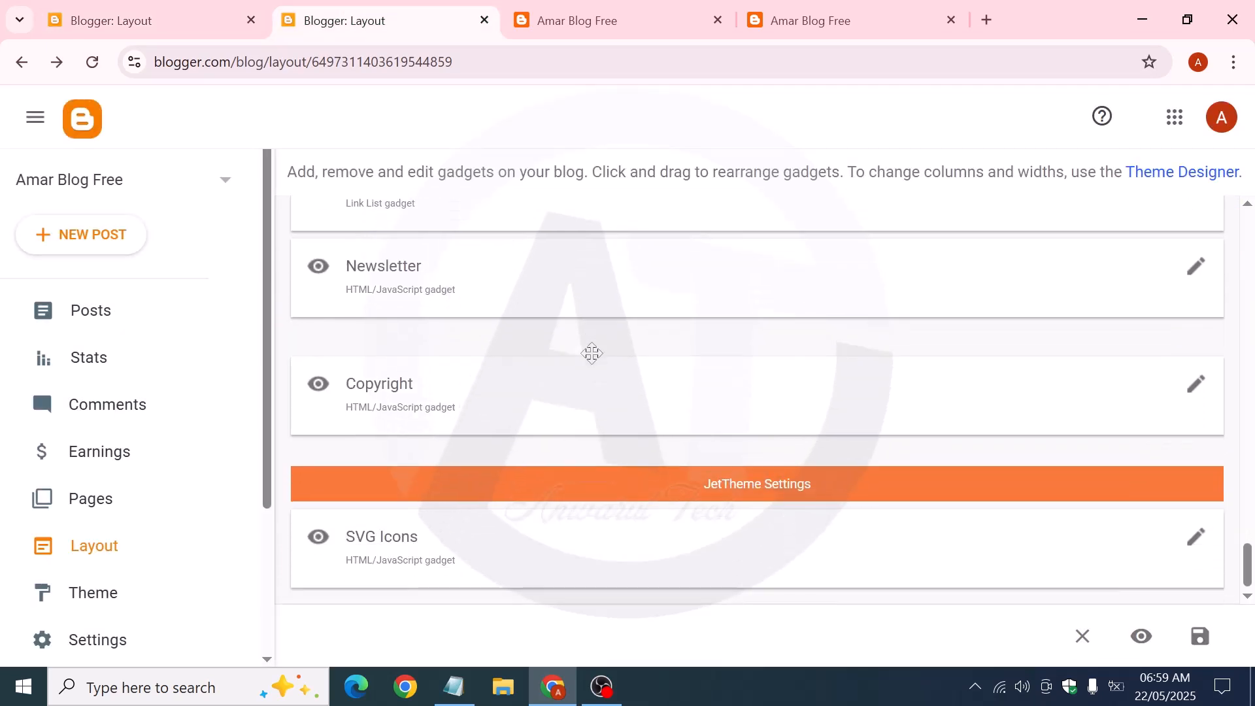
scroll(644, 400, "up", 3)
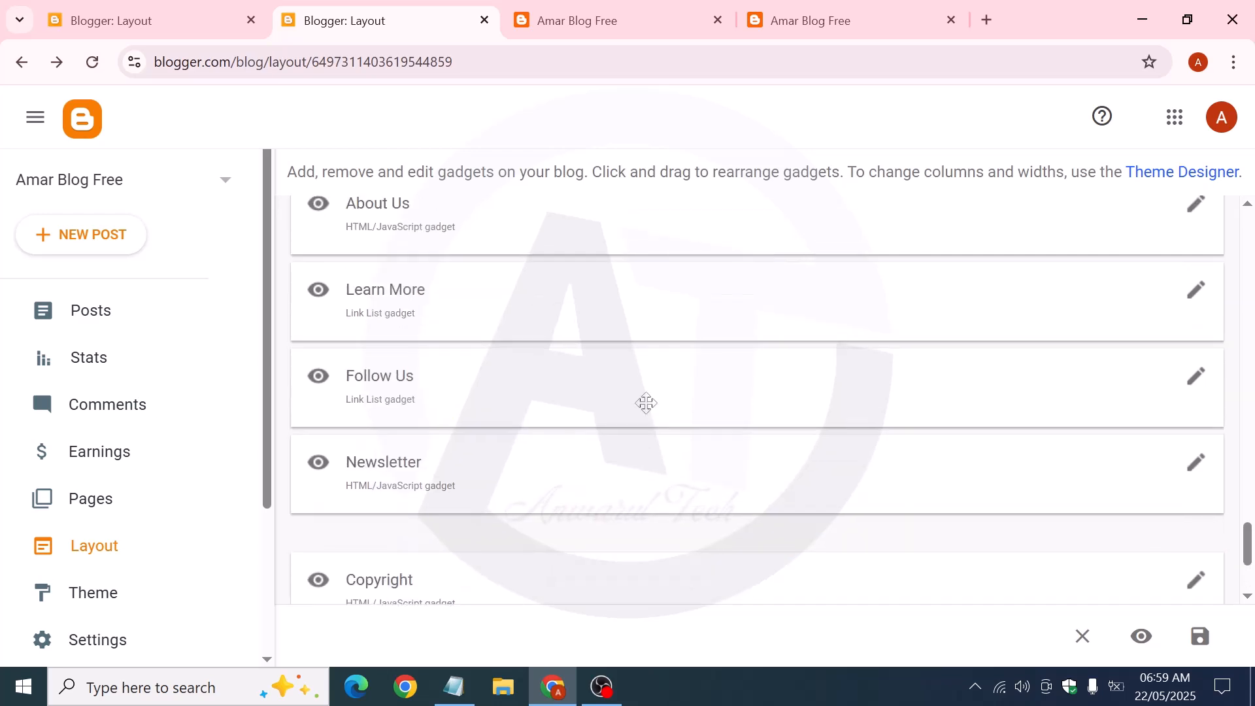
scroll(431, 389, "up", 1)
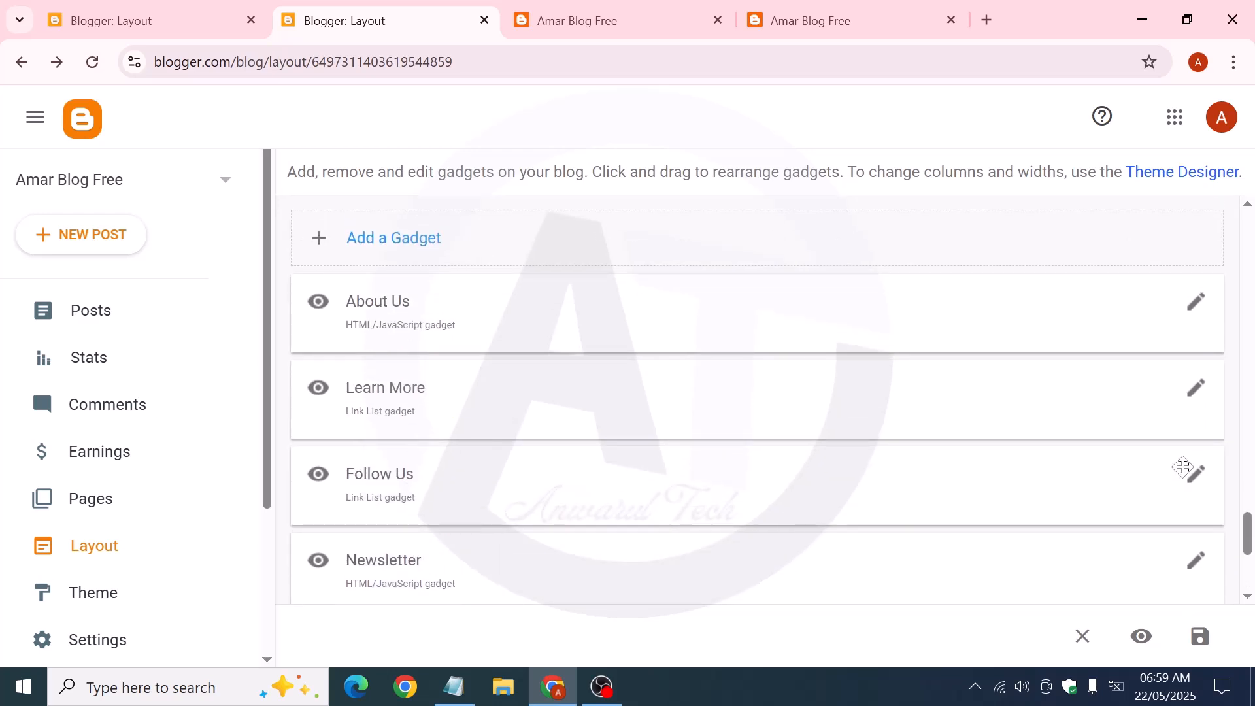
left_click(1194, 474)
Look through the Follow Us link list's social items and copy the telegram item's site name
scroll(626, 440, "down", 5)
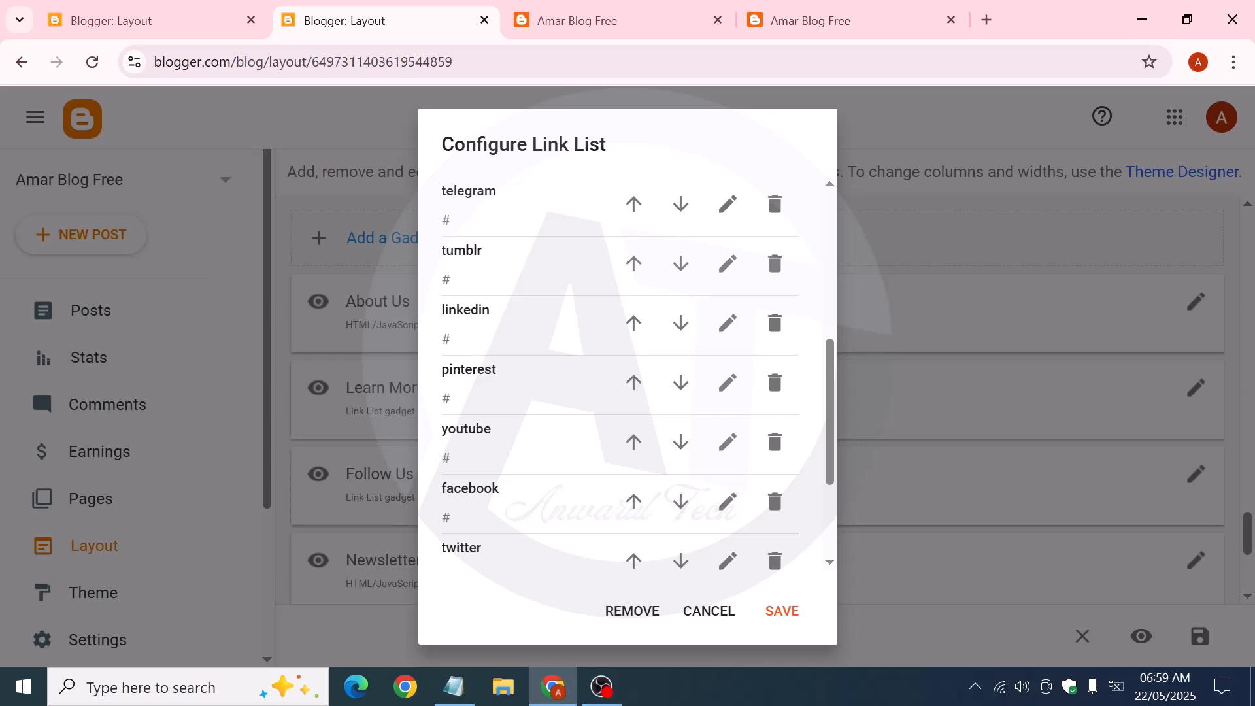
scroll(518, 465, "down", 2)
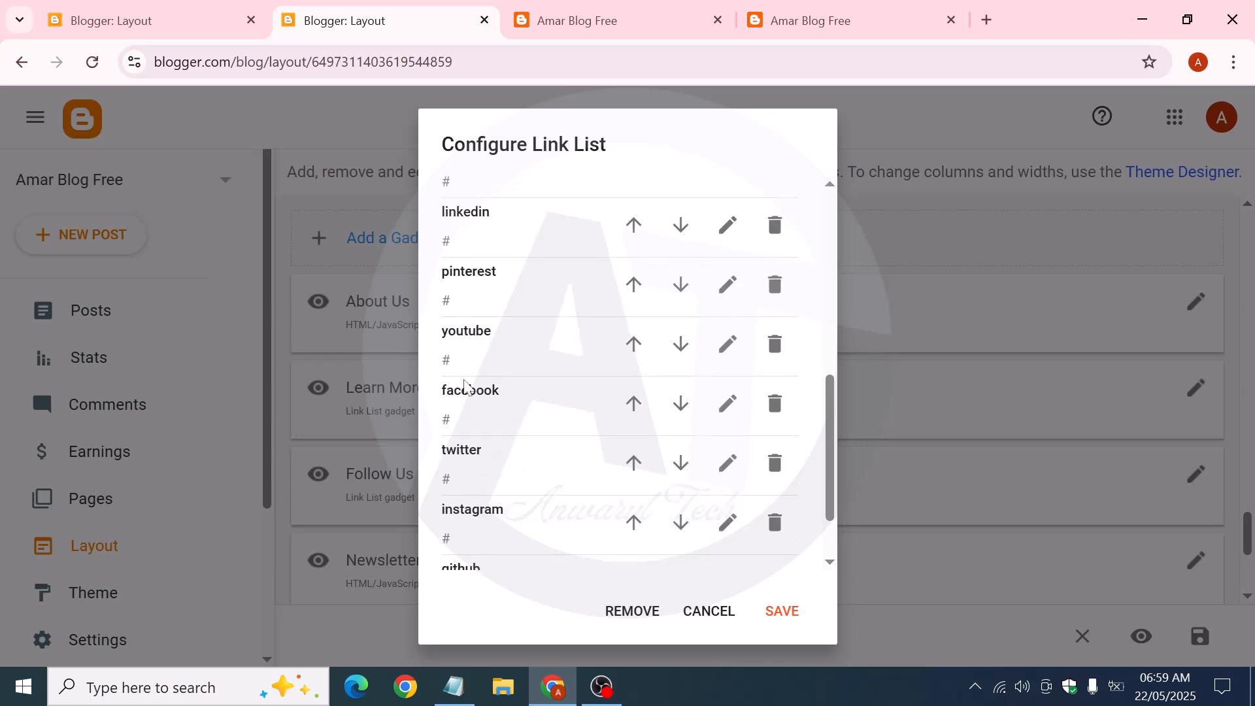
scroll(476, 468, "down", 2)
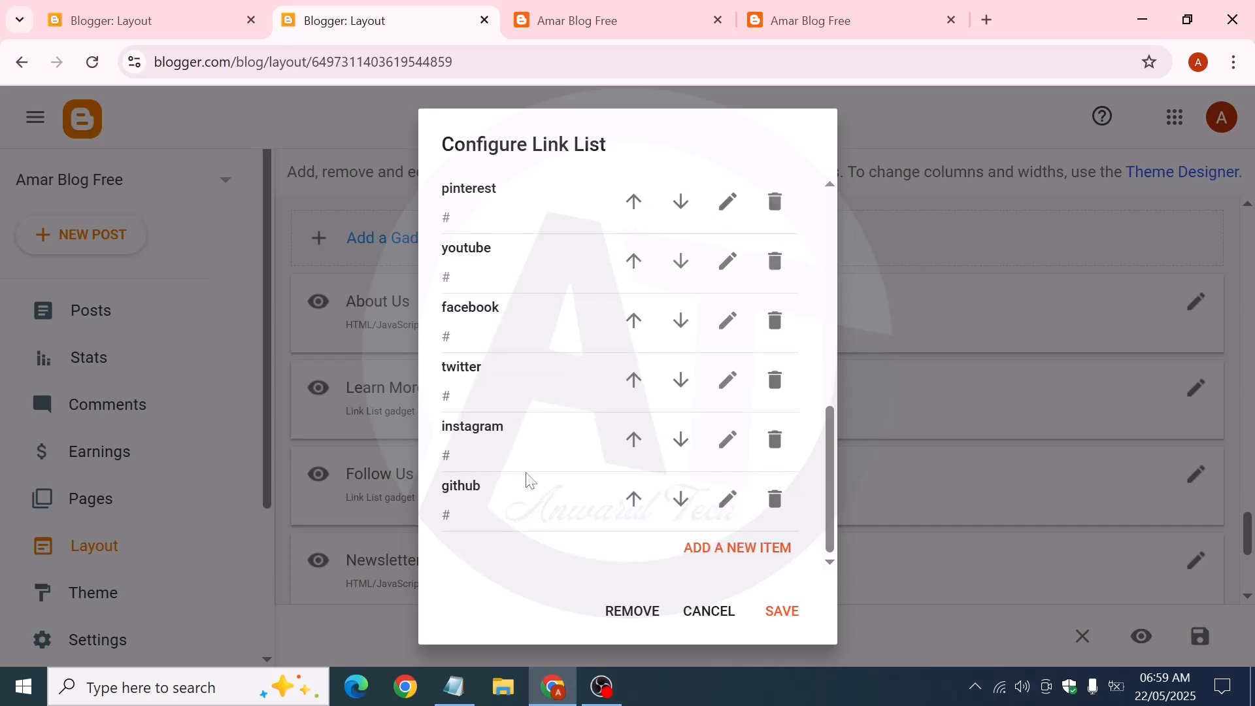
scroll(528, 479, "up", 5)
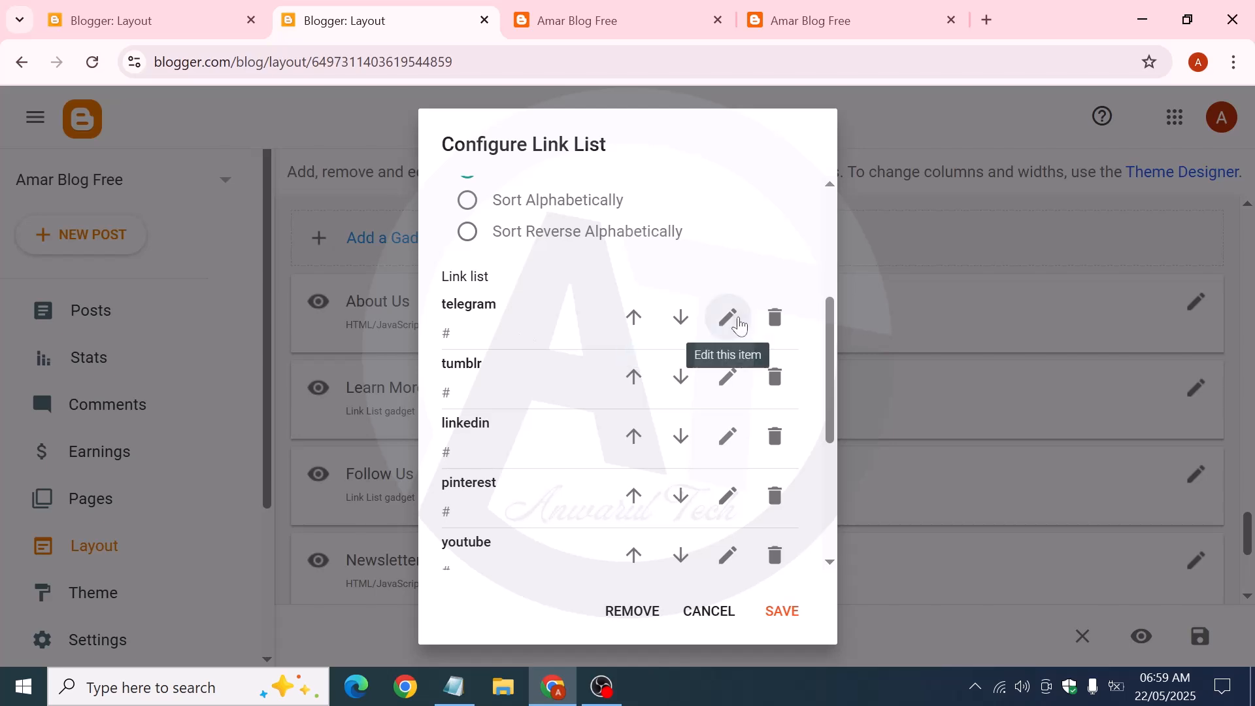
left_click(739, 320)
left_click(480, 337)
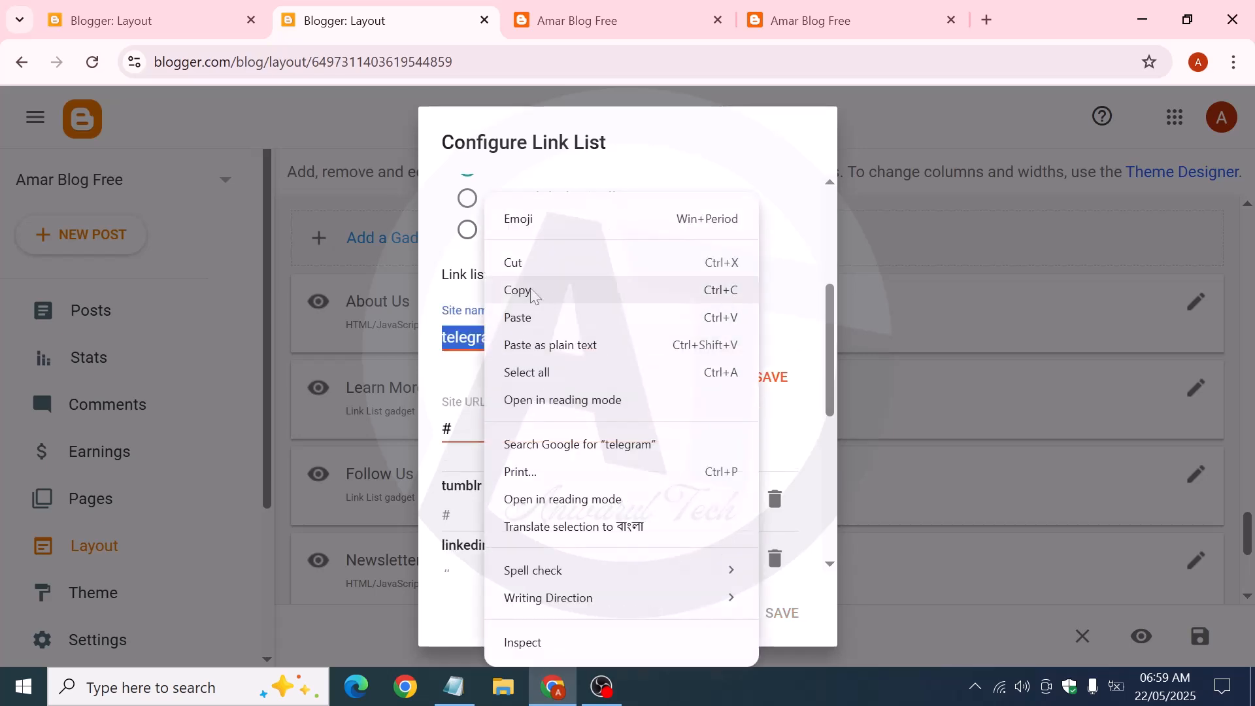
left_click(532, 290)
left_click(80, 6)
scroll(589, 457, "down", 4)
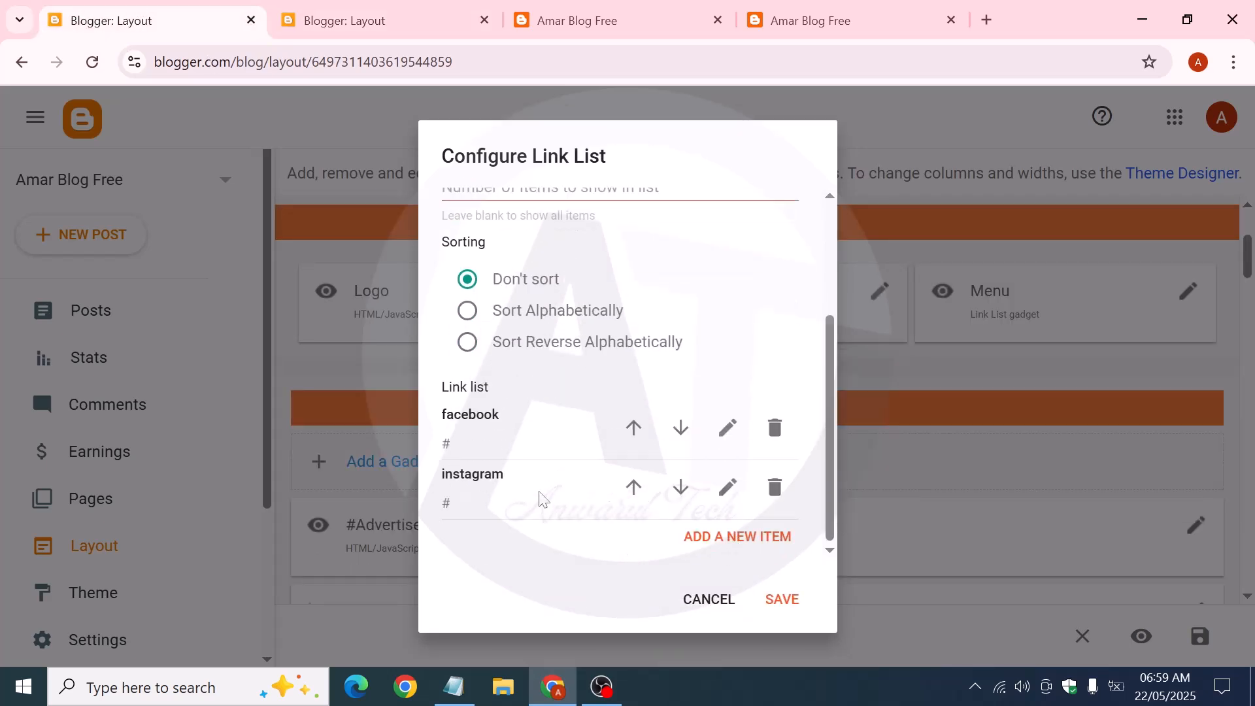
left_click(735, 533)
scroll(523, 432, "down", 2)
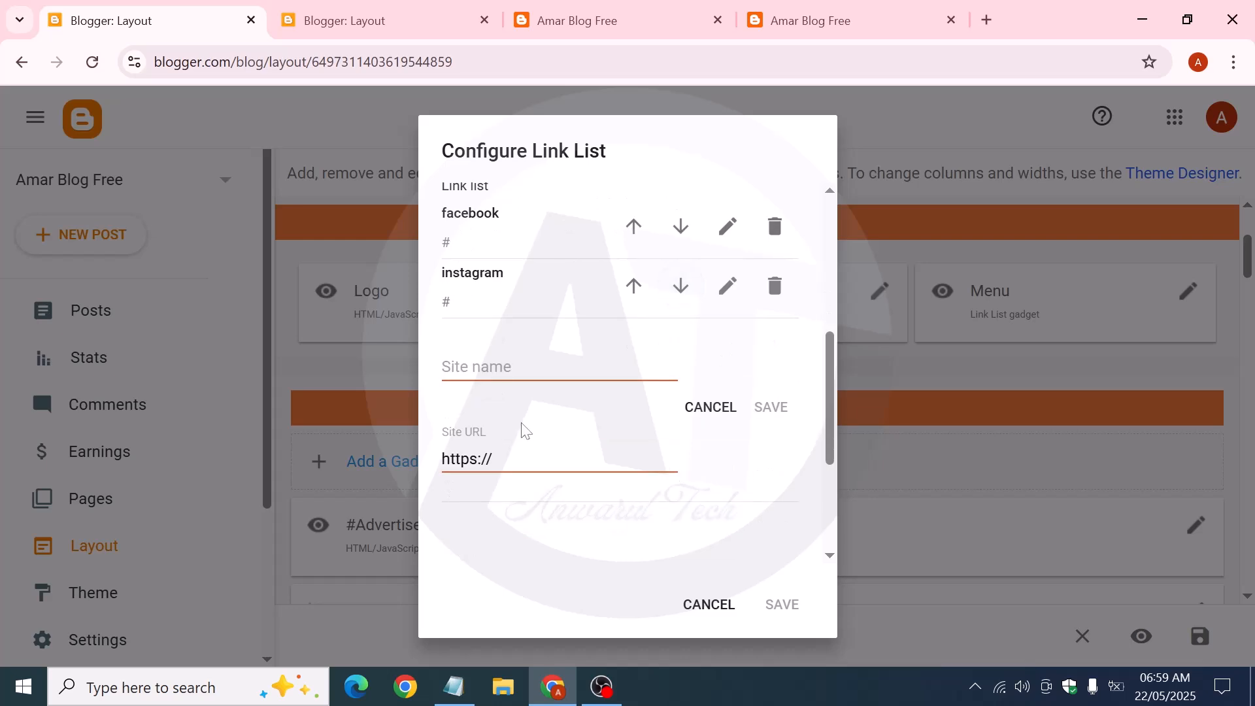
left_click(490, 370)
right_click(490, 369)
left_click(549, 444)
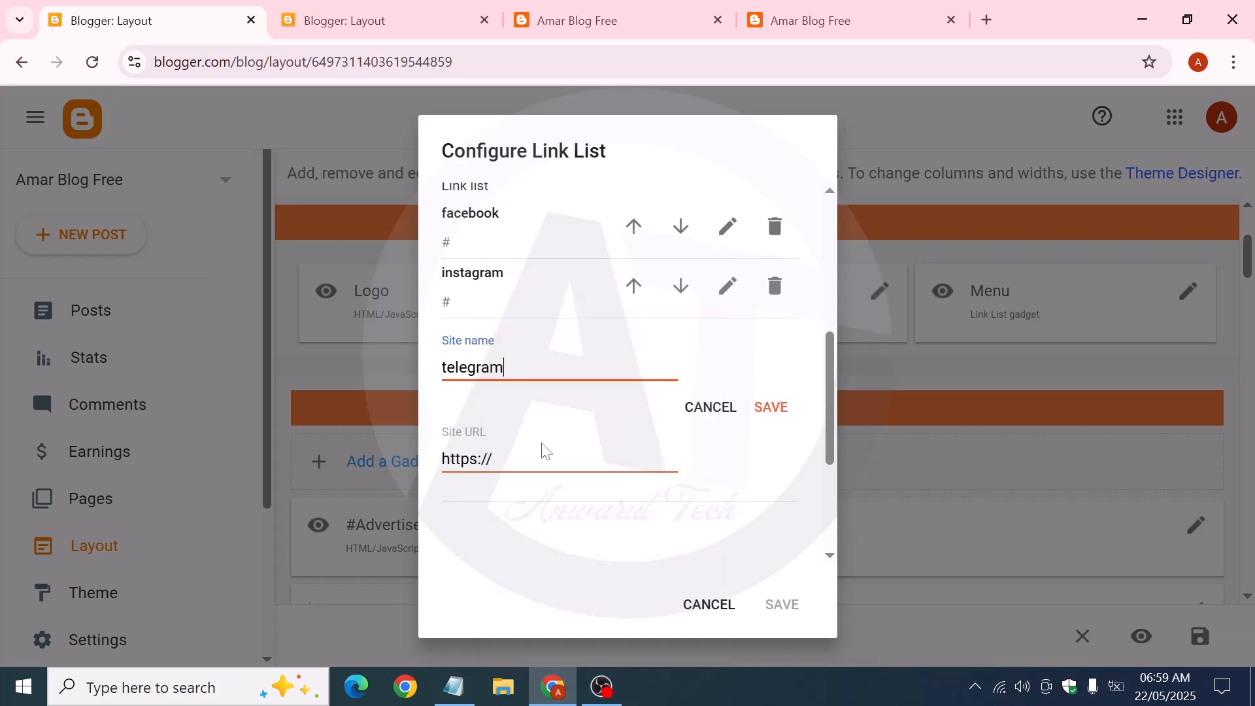
left_click(547, 458)
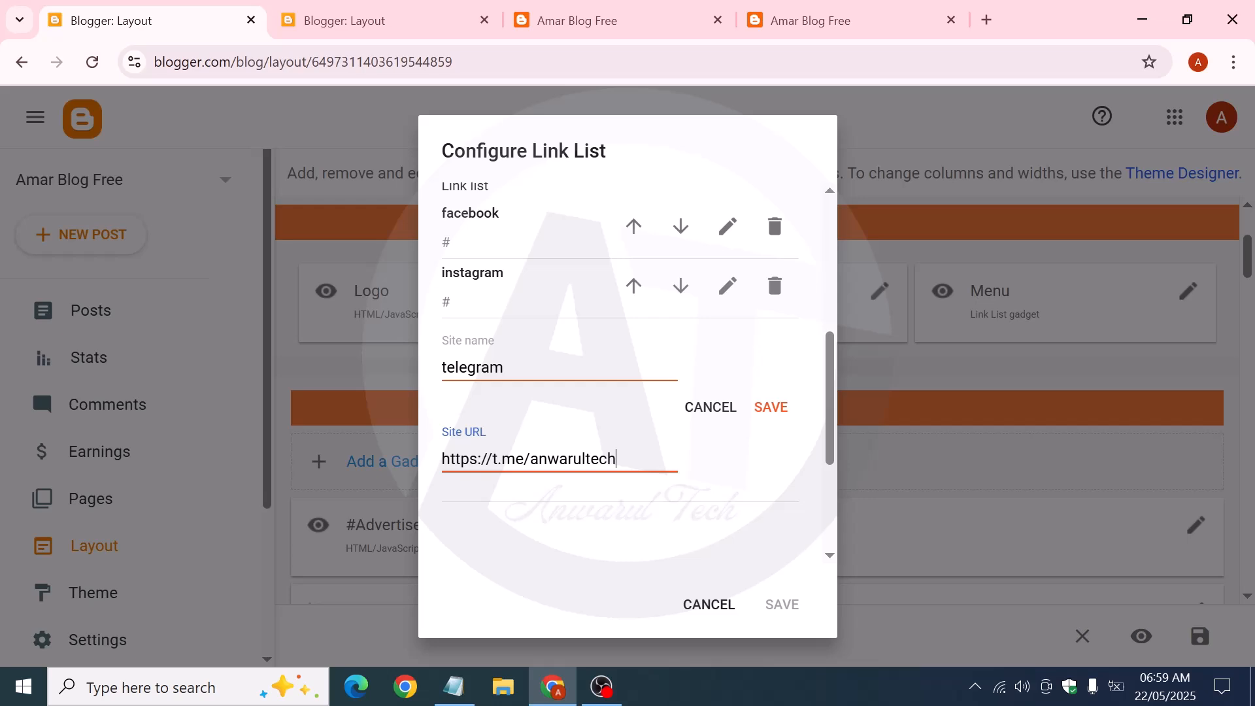
left_click(769, 421)
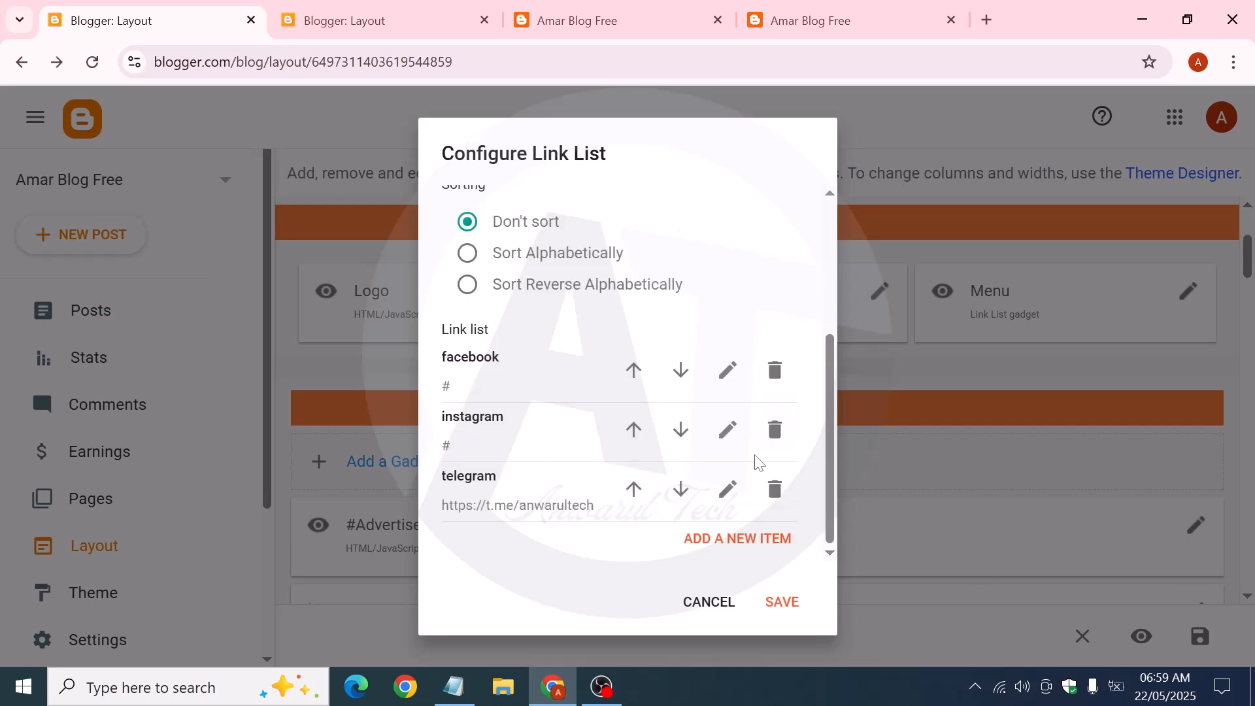
left_click(781, 608)
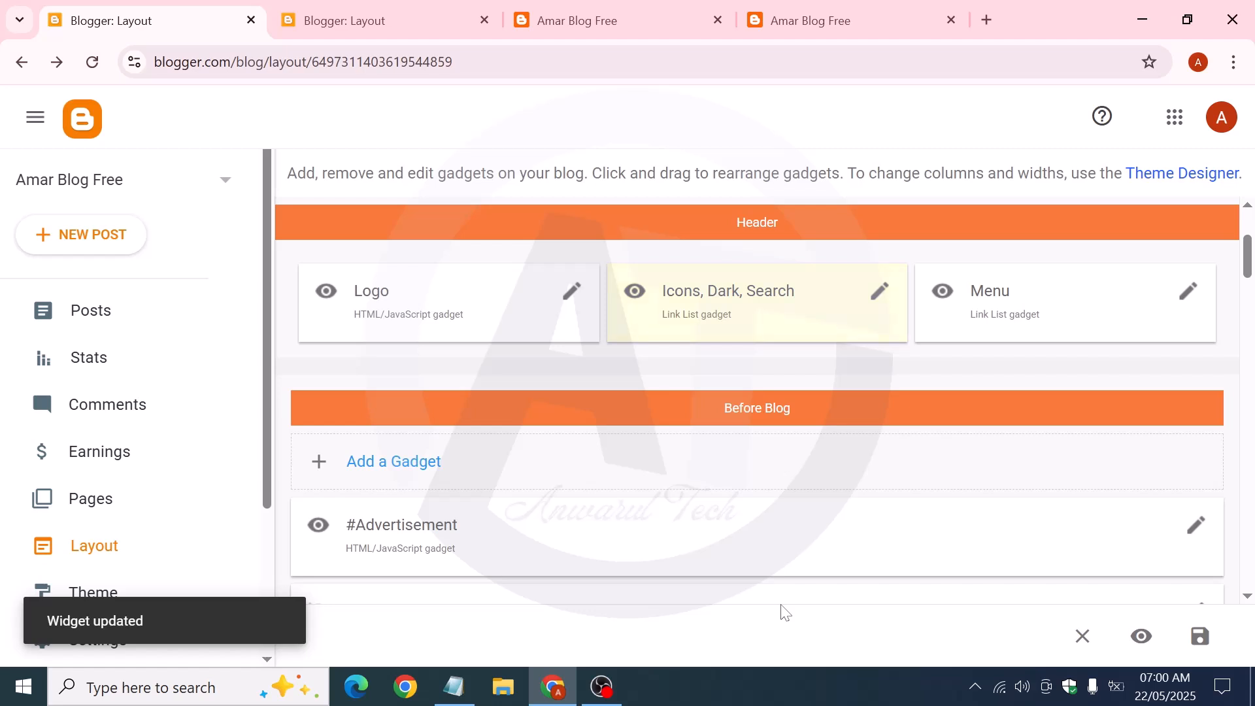
Reload the live blog's home page and check the social icons in its header
left_click(364, 12)
left_click(614, 6)
scroll(555, 307, "up", 15)
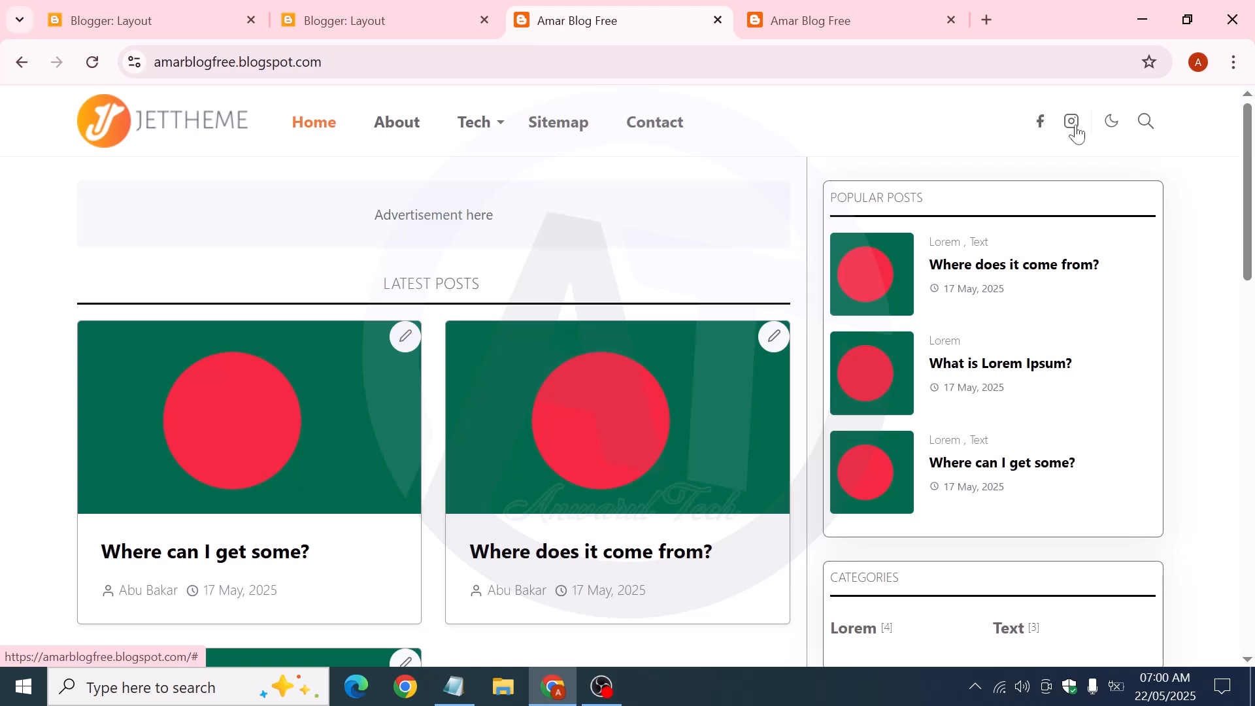
left_click(92, 62)
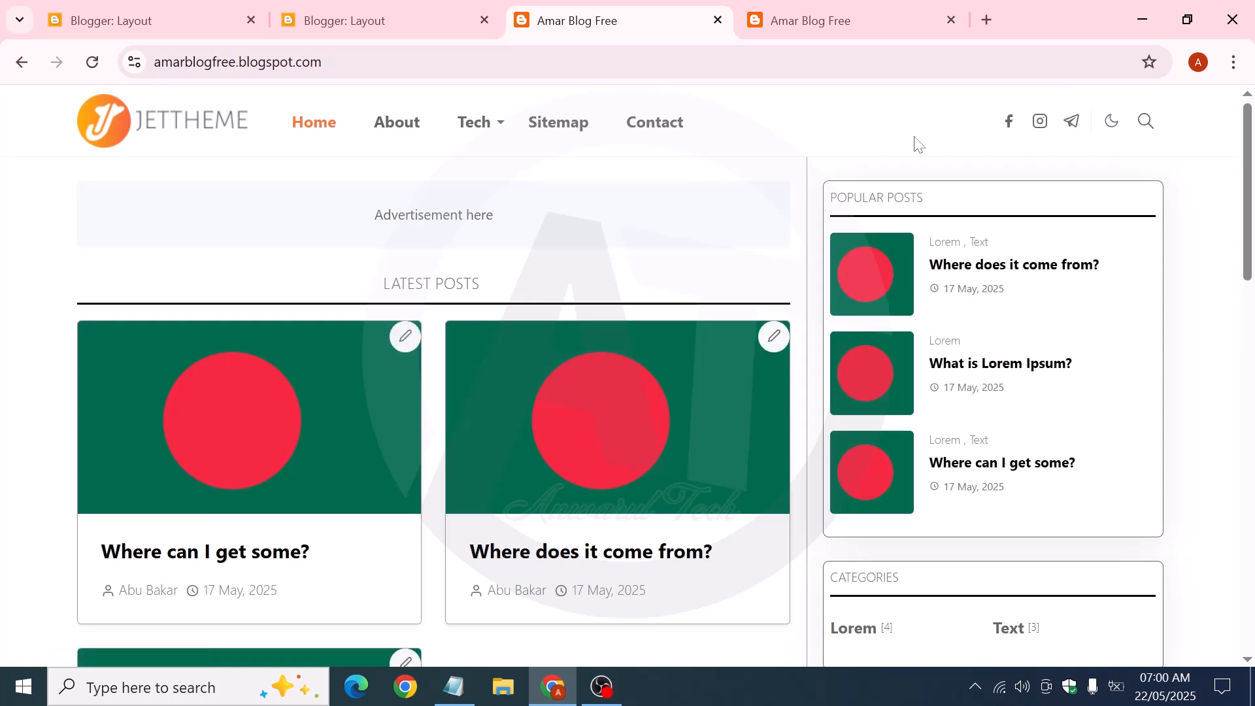
Delete the facebook and instagram items from the header's Icons, Dark, Search link list
left_click(442, 6)
left_click(163, 4)
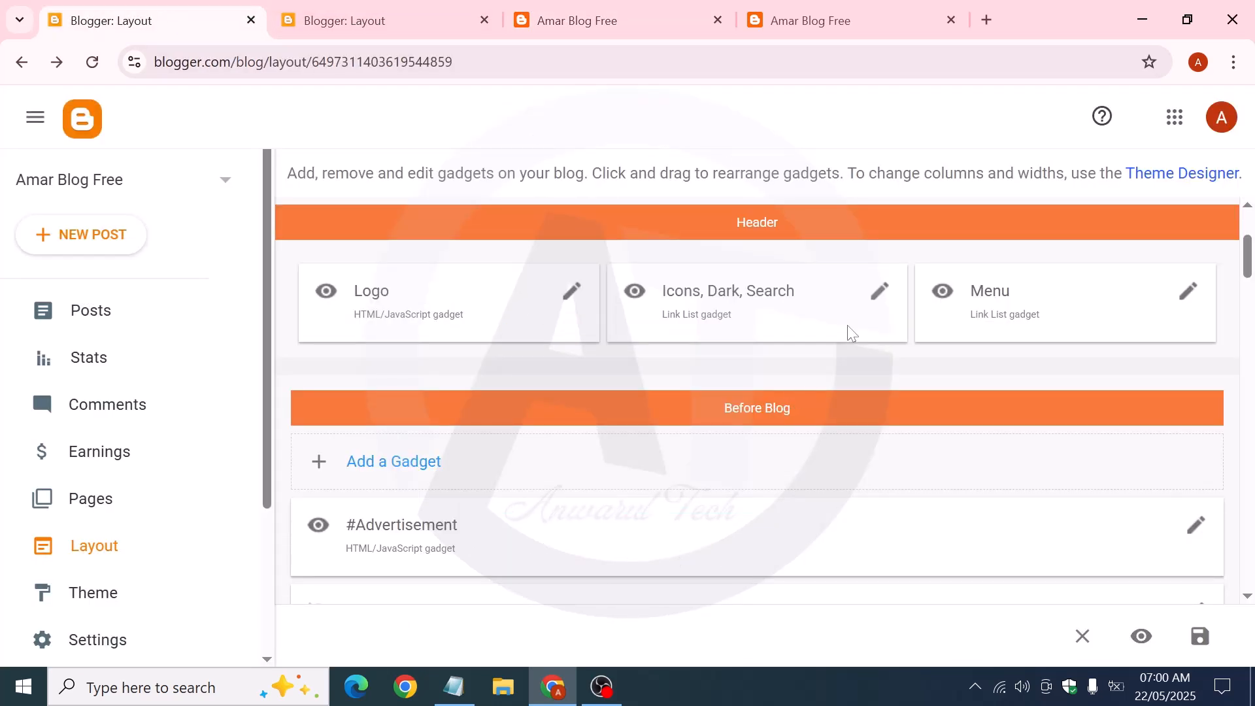
left_click(879, 291)
scroll(537, 395, "down", 4)
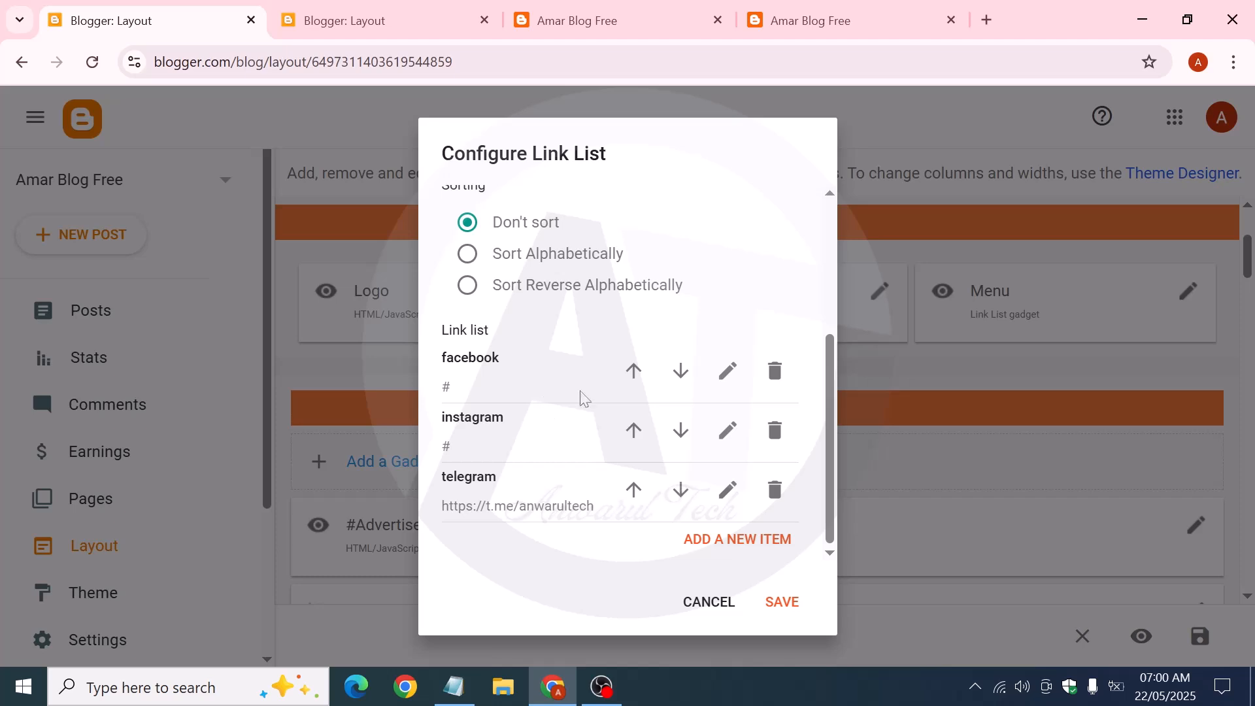
left_click(769, 376)
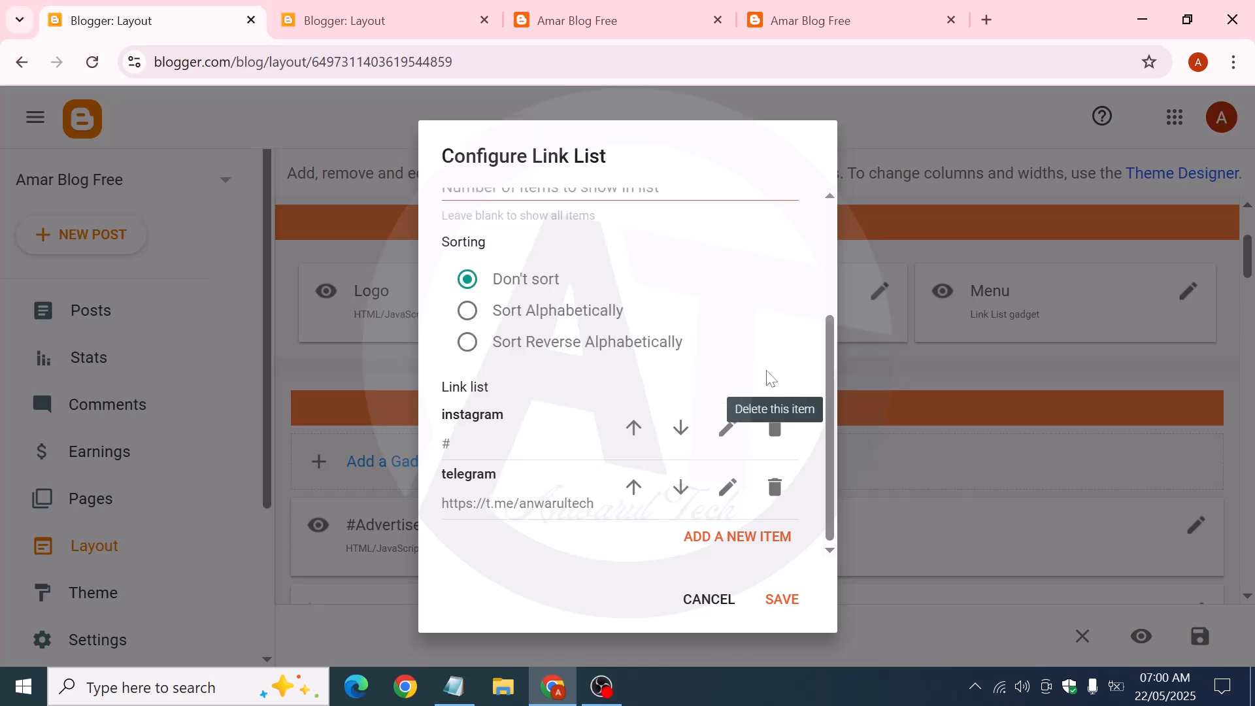
left_click(773, 424)
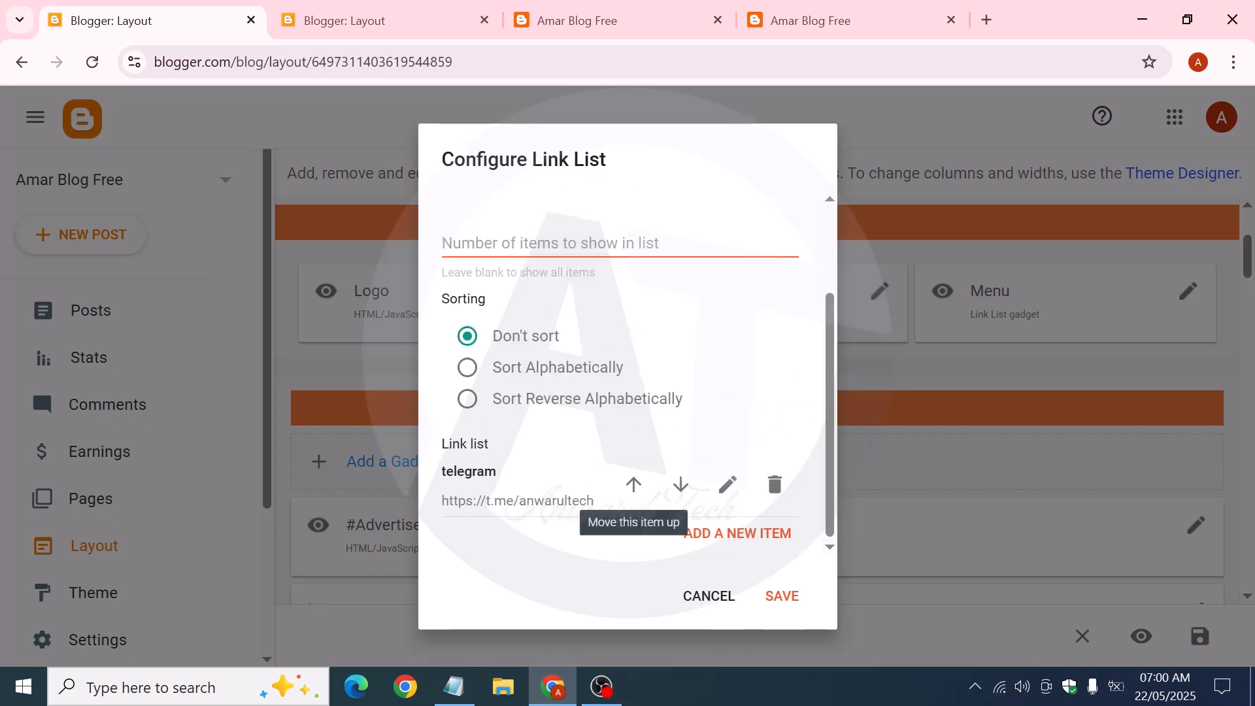
left_click(707, 542)
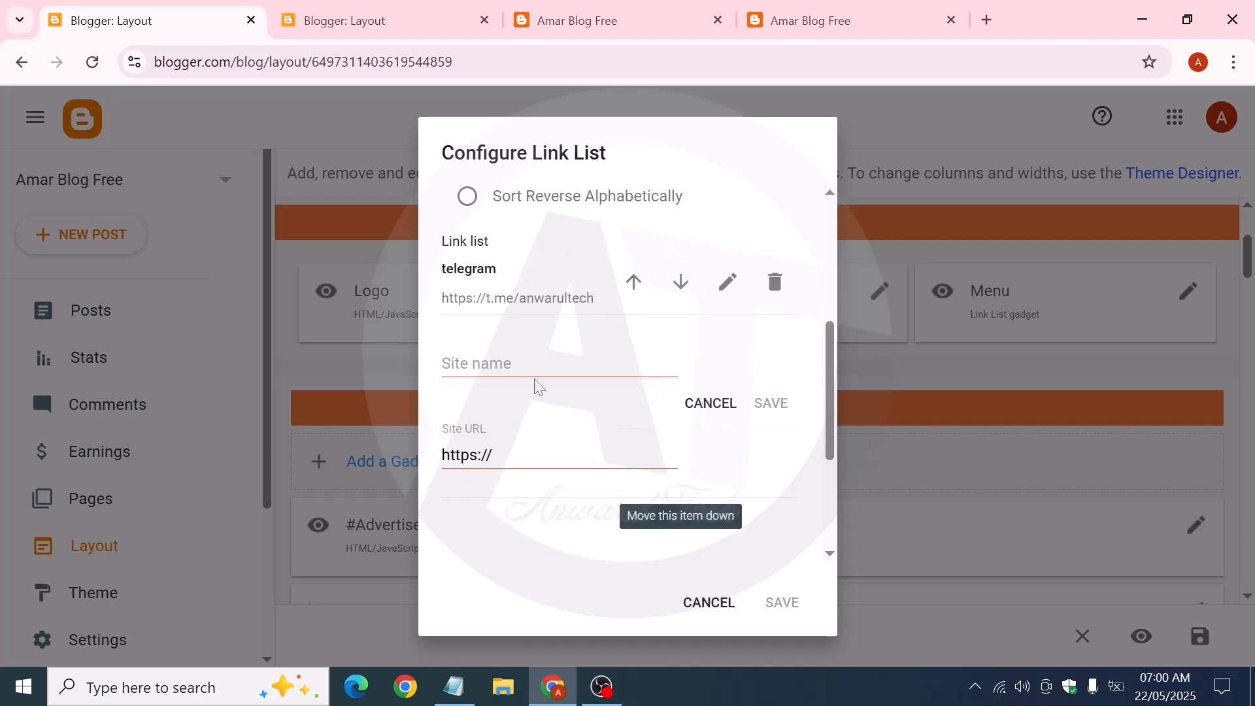
left_click(537, 371)
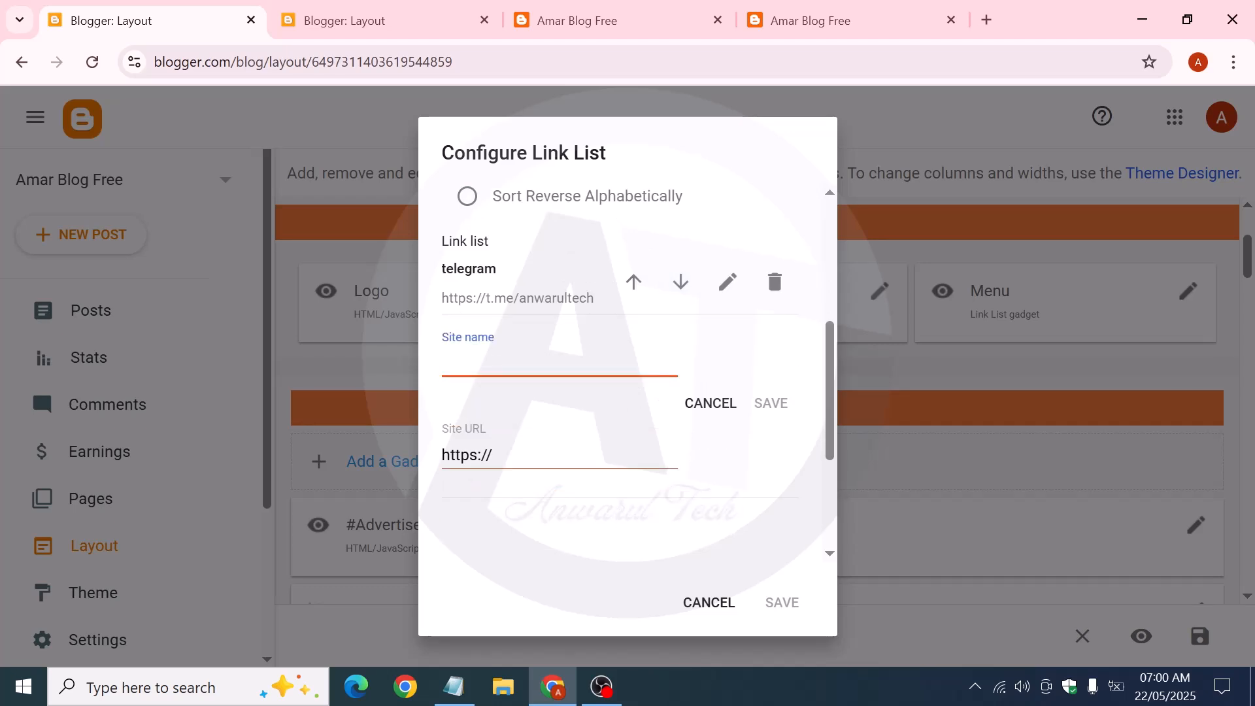
left_click(686, 13)
scroll(778, 522, "down", 15)
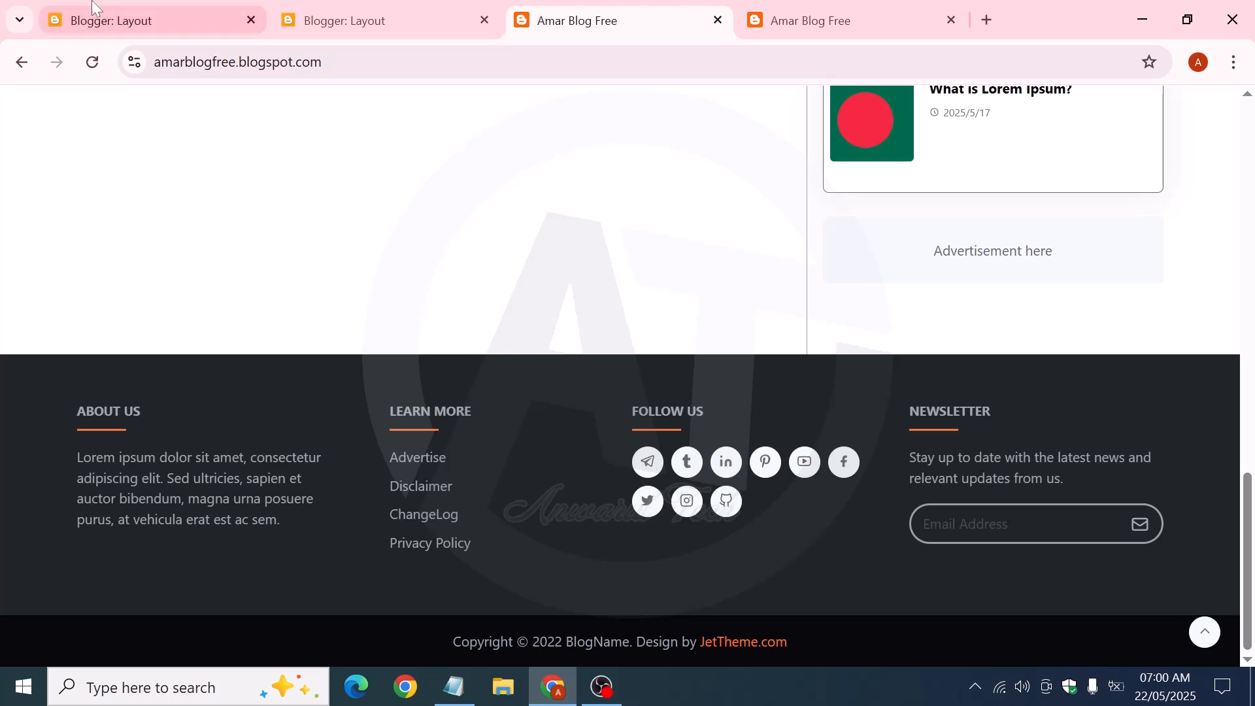
left_click(142, 13)
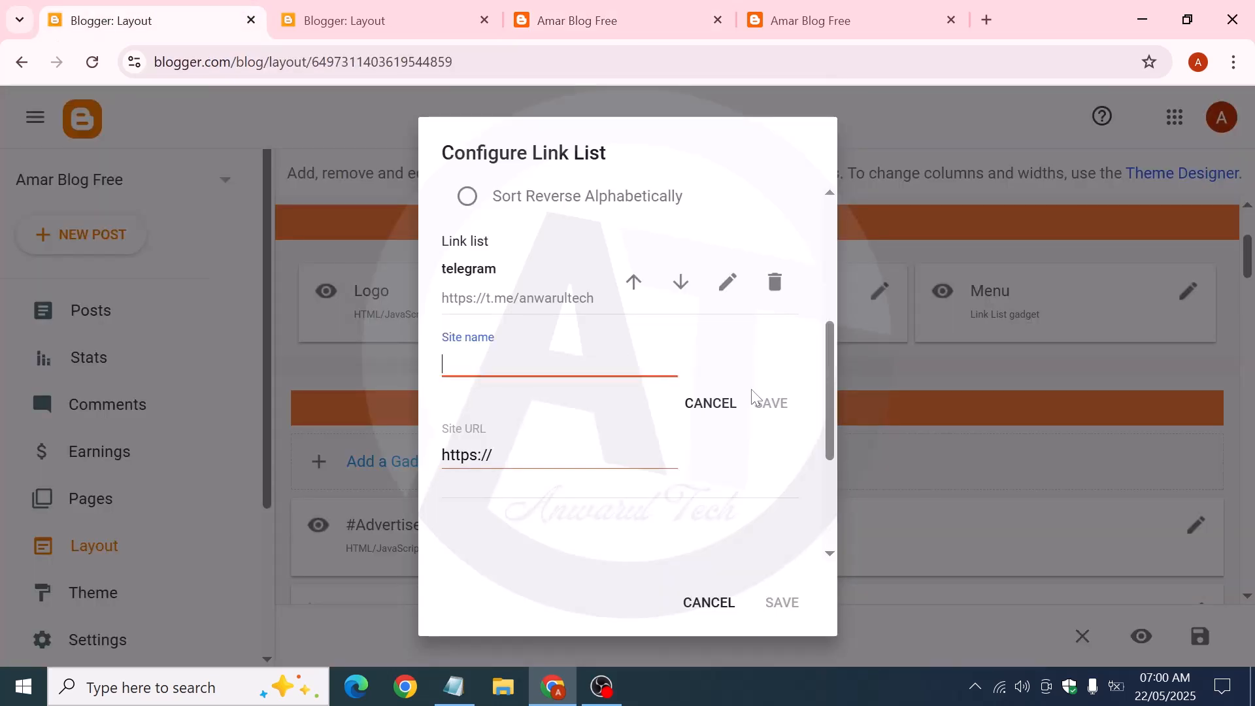
type("youtube")
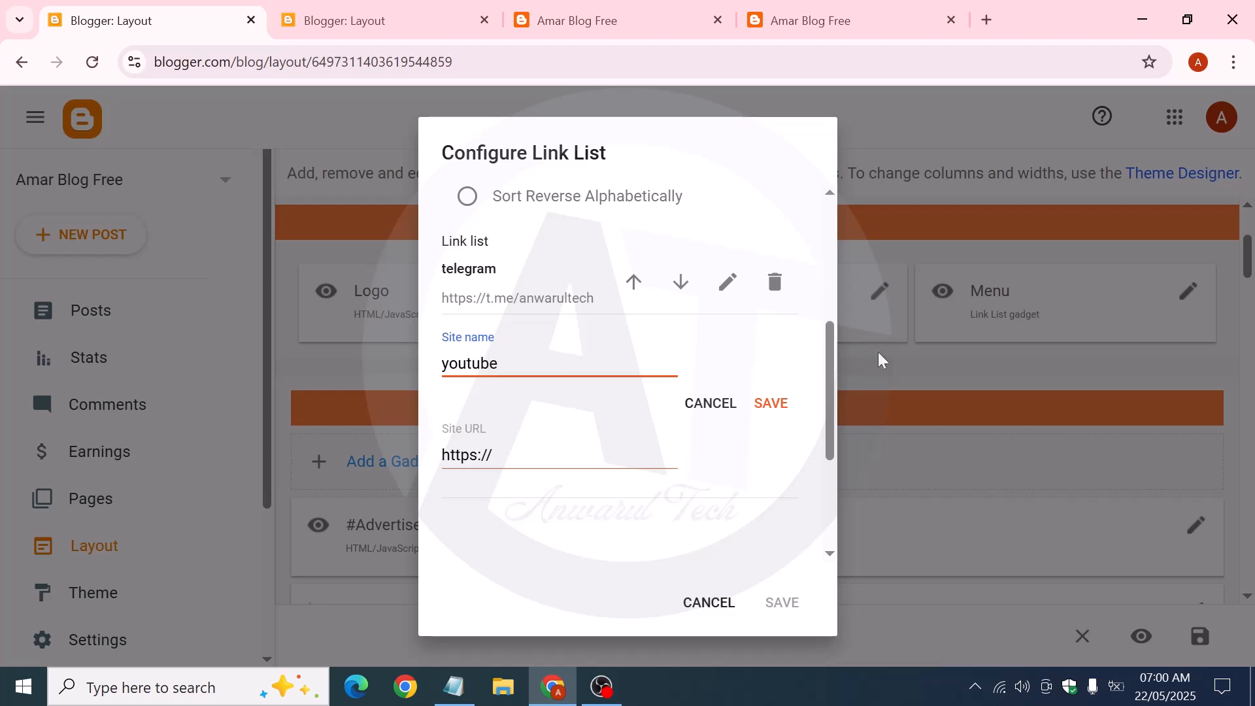
left_click(766, 405)
left_click(777, 601)
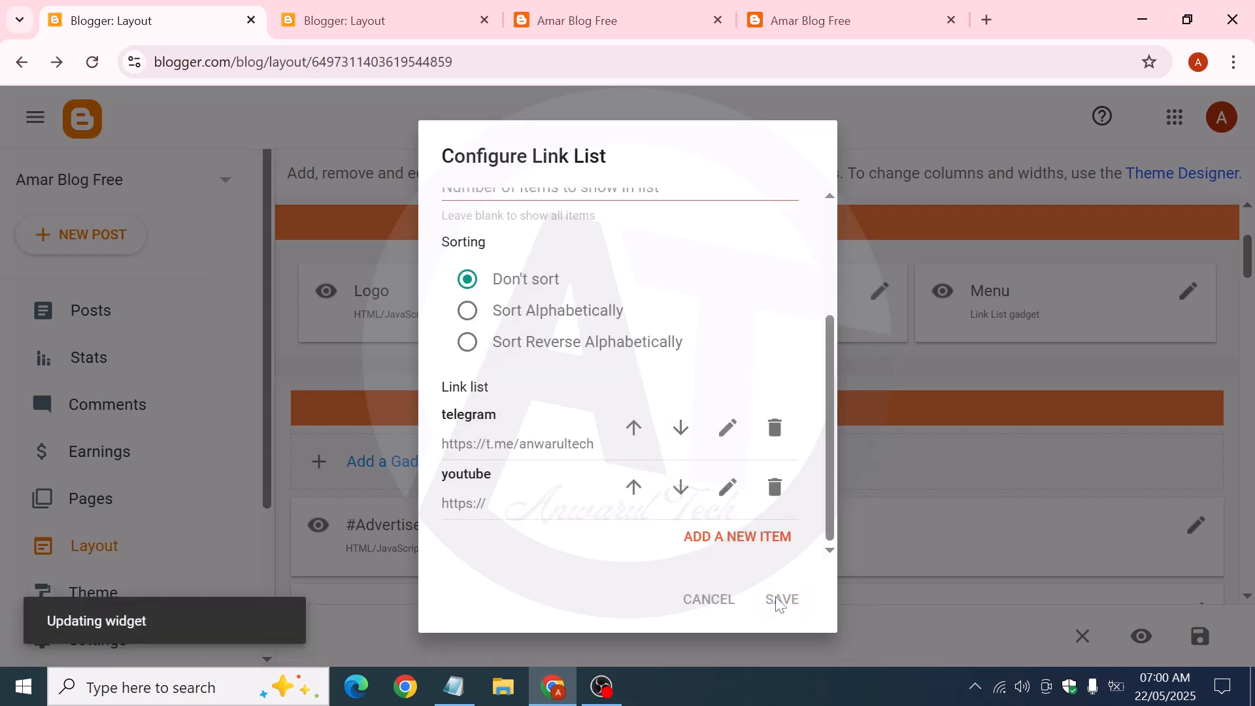
Refresh the live blog to check the updated header icons
key("ctrl+3")
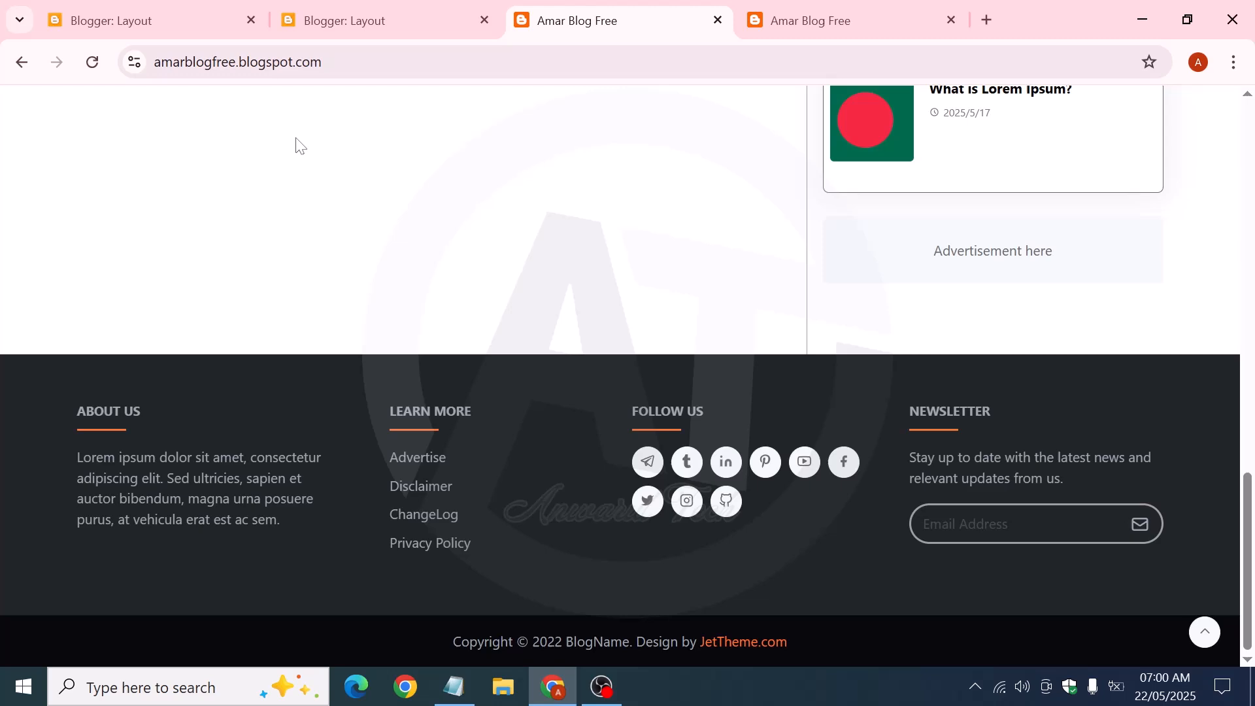
left_click(93, 69)
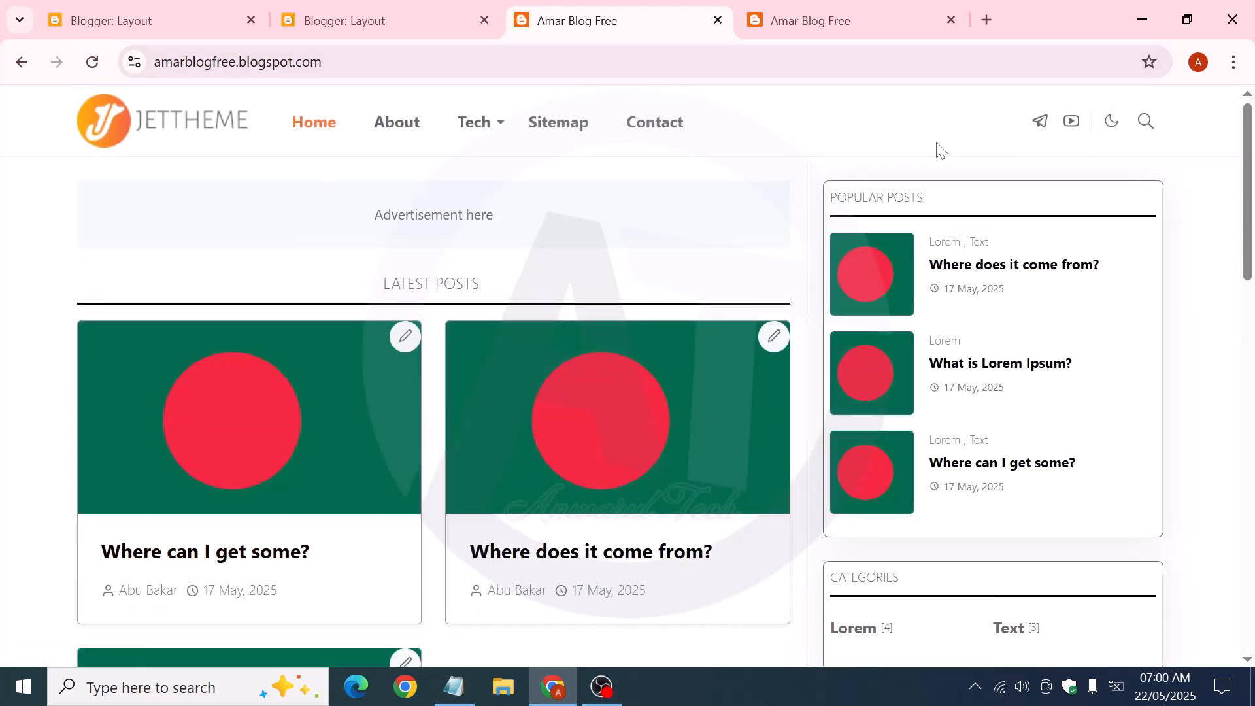
left_click(601, 686)
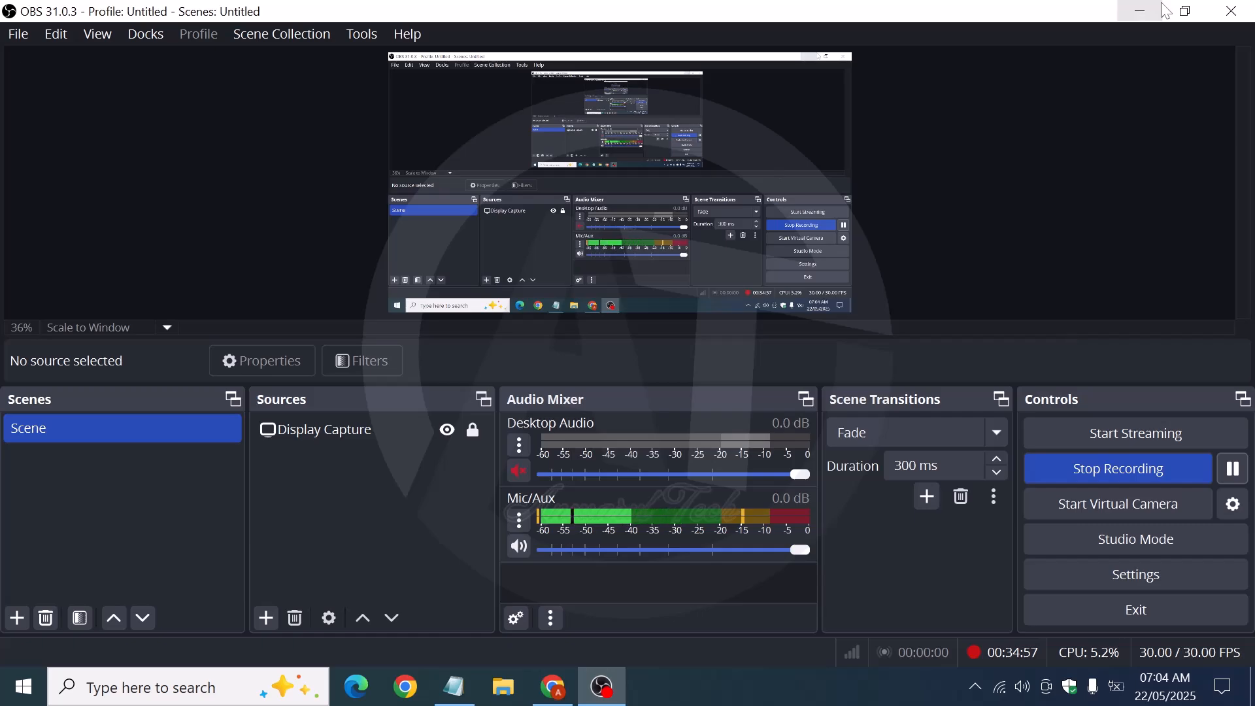
left_click(1141, 11)
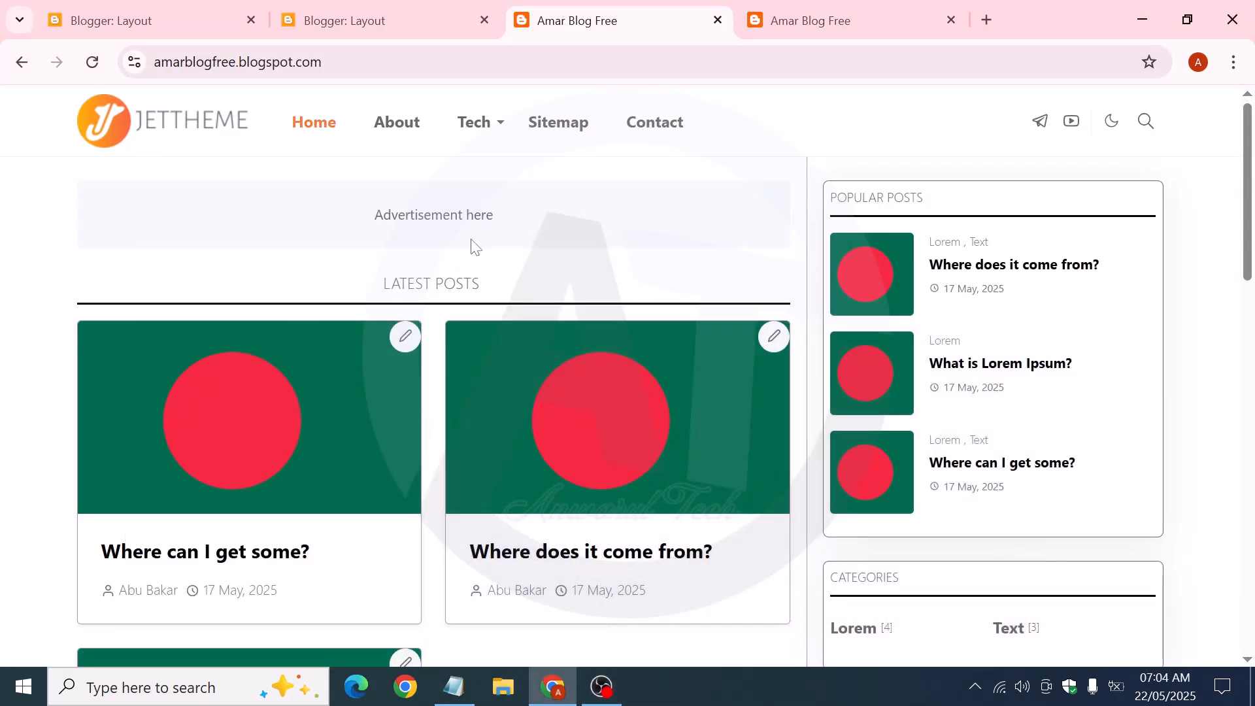
Look over the live home page down to the footer, switching the dark mode on and off again
scroll(475, 247, "down", 5)
scroll(474, 252, "up", 5)
left_click(1123, 130)
left_click(1118, 128)
scroll(745, 216, "down", 10)
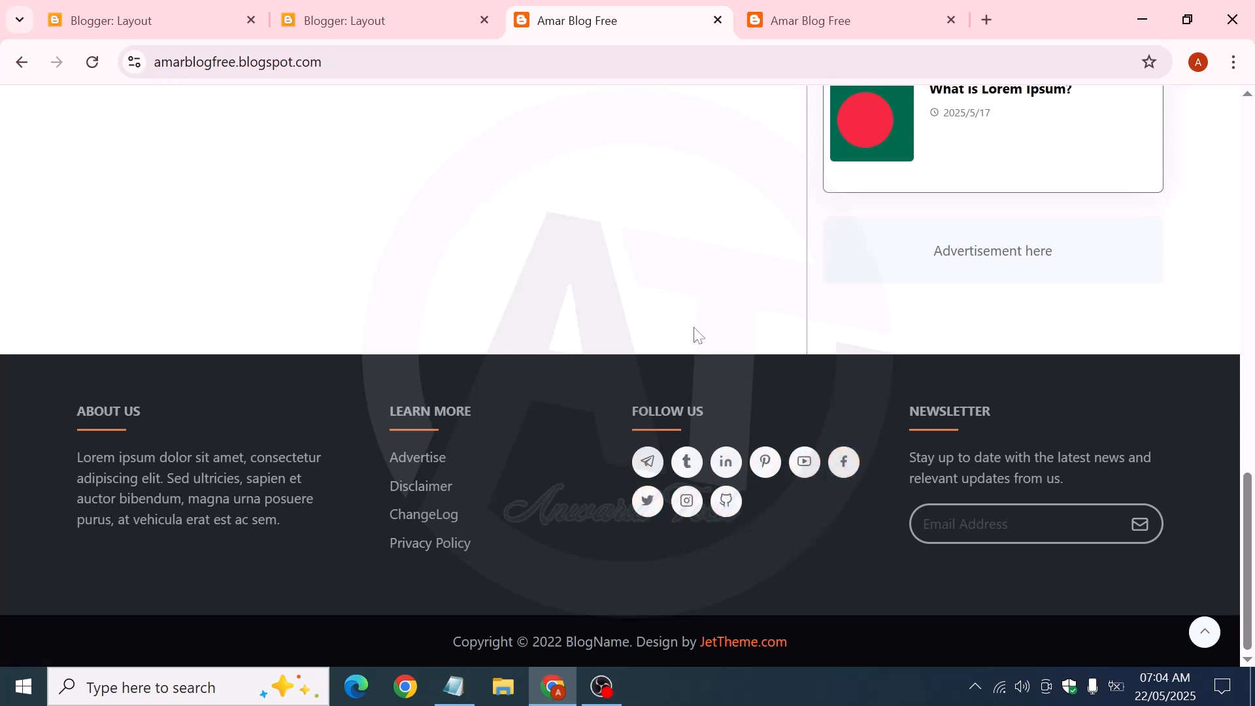
Open the header's Menu link list gadget in the blog layout and bring its menu items into view
left_click(324, 20)
left_click(236, 6)
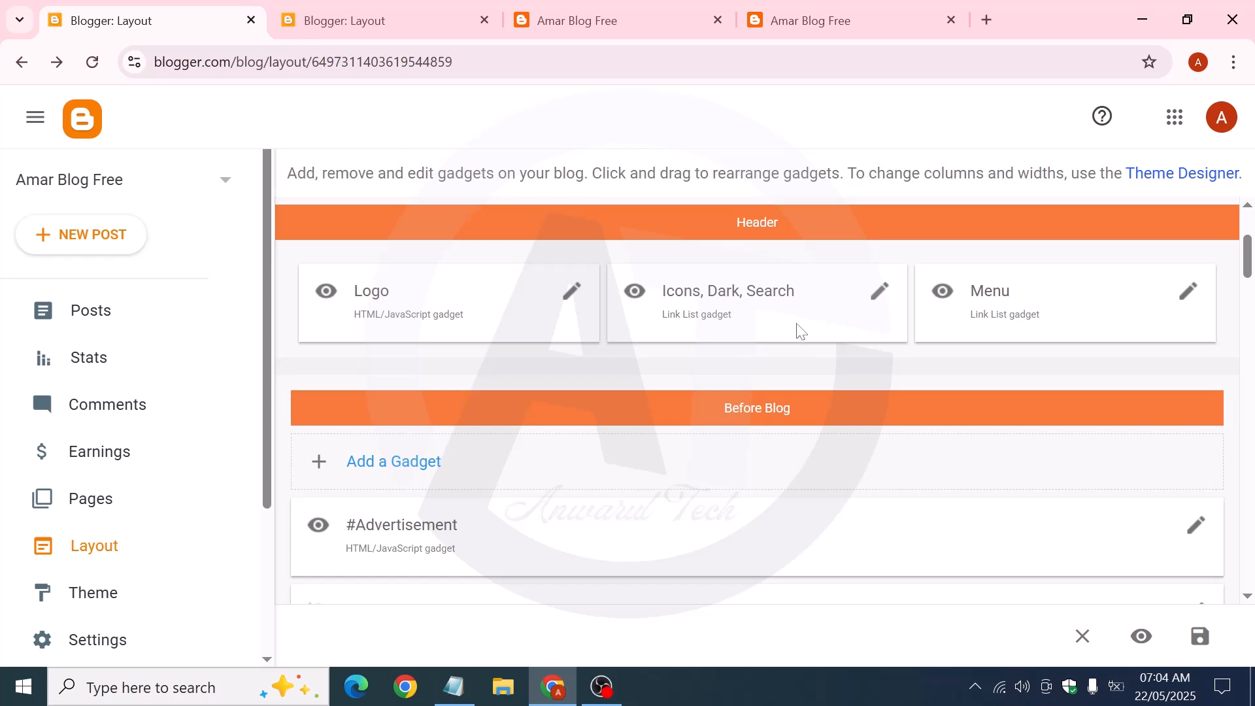
left_click(1188, 291)
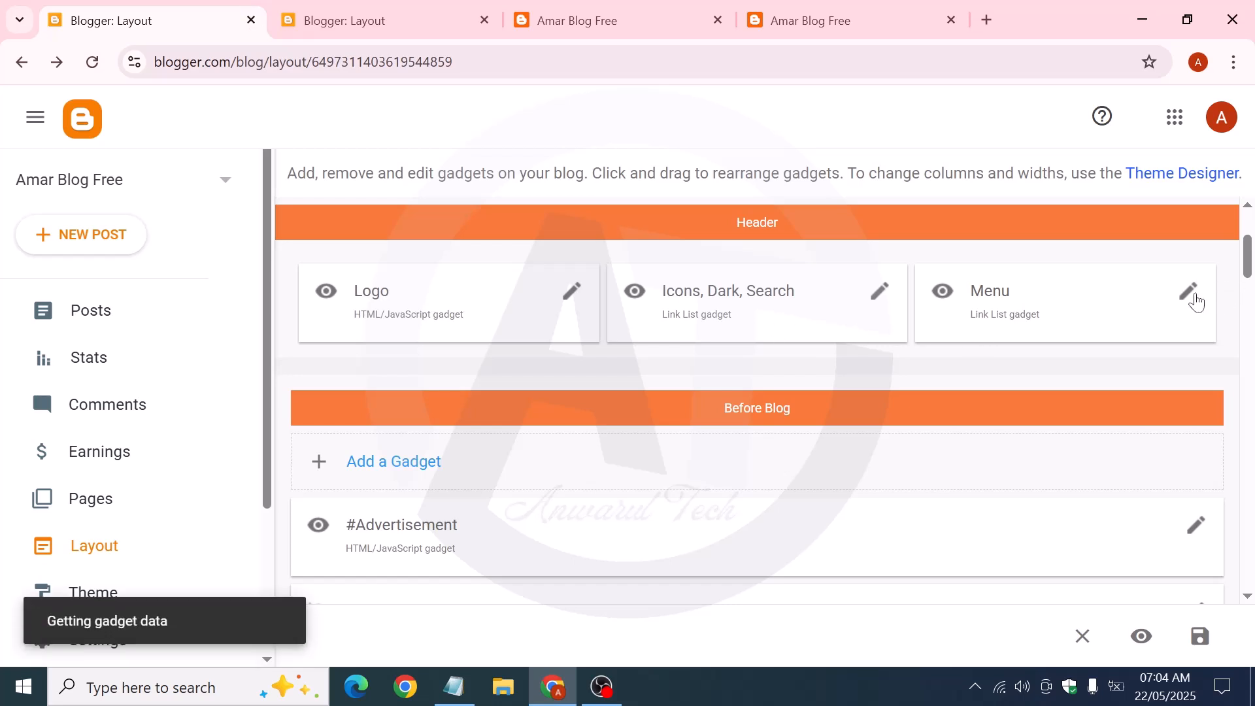
scroll(621, 408, "down", 5)
scroll(518, 390, "down", 2)
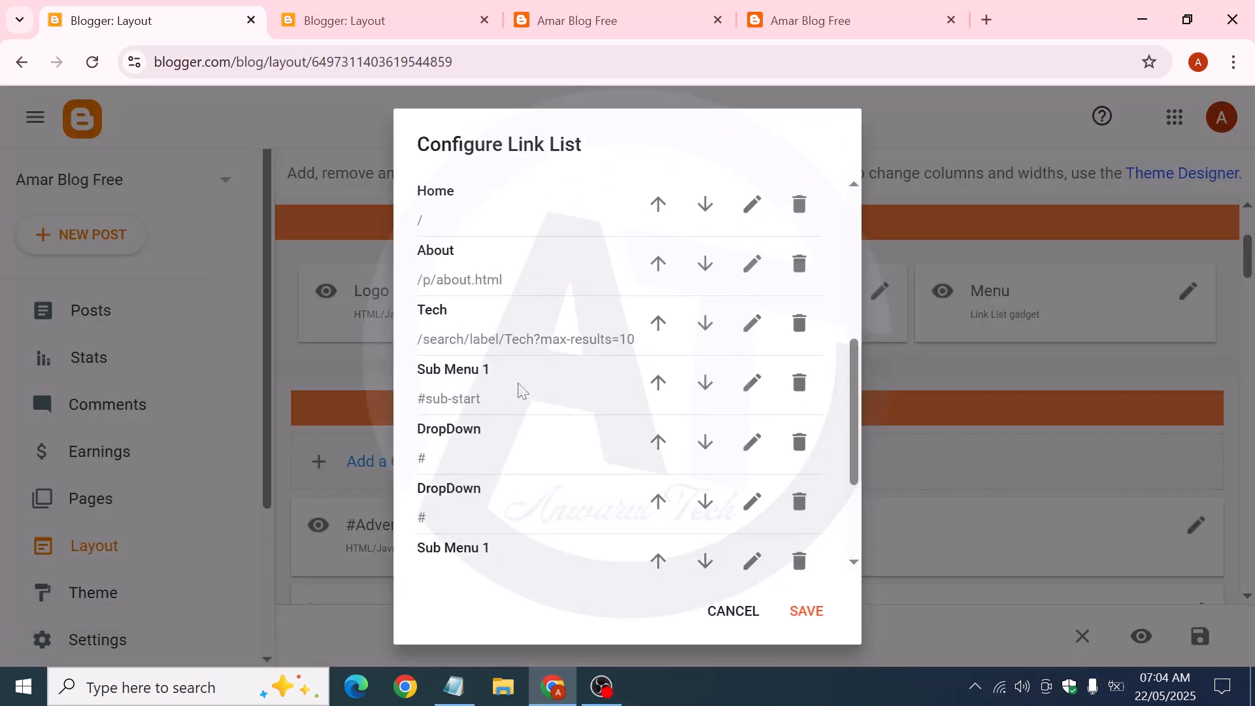
Examine the About menu item's site URL and leave the item without changing it
left_click(751, 263)
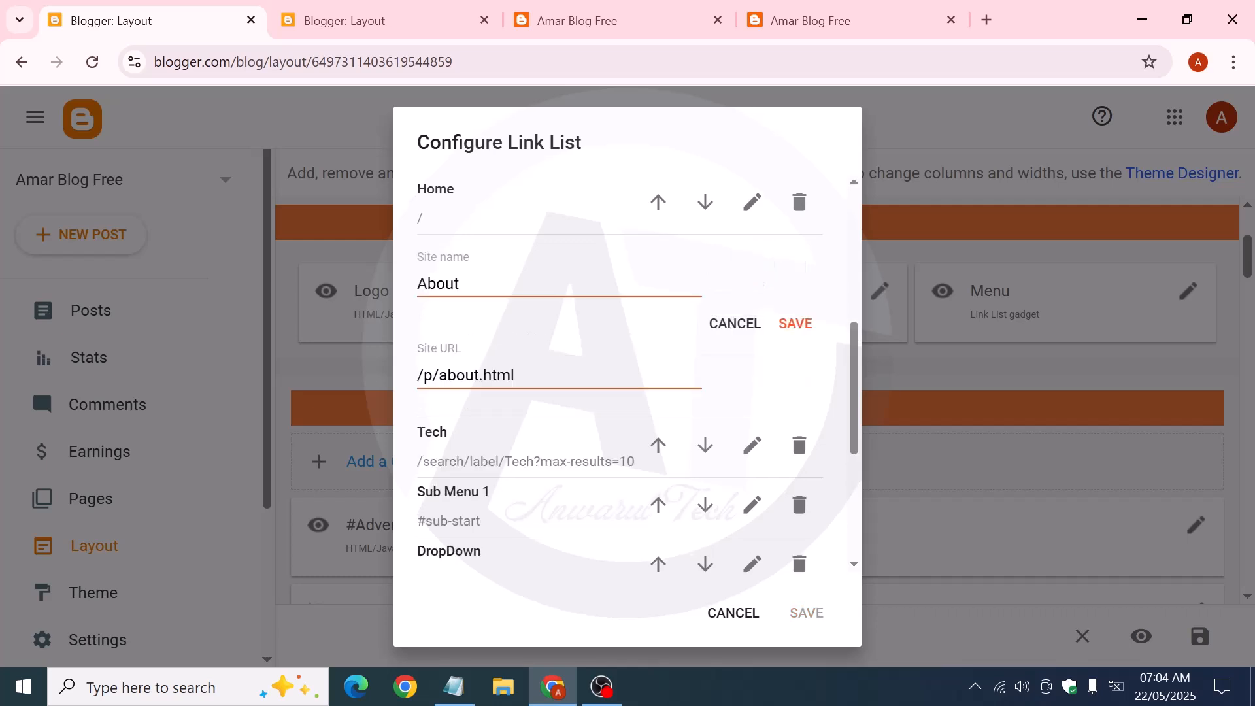
scroll(511, 307, "down", 2)
left_click_drag(418, 277, 424, 277)
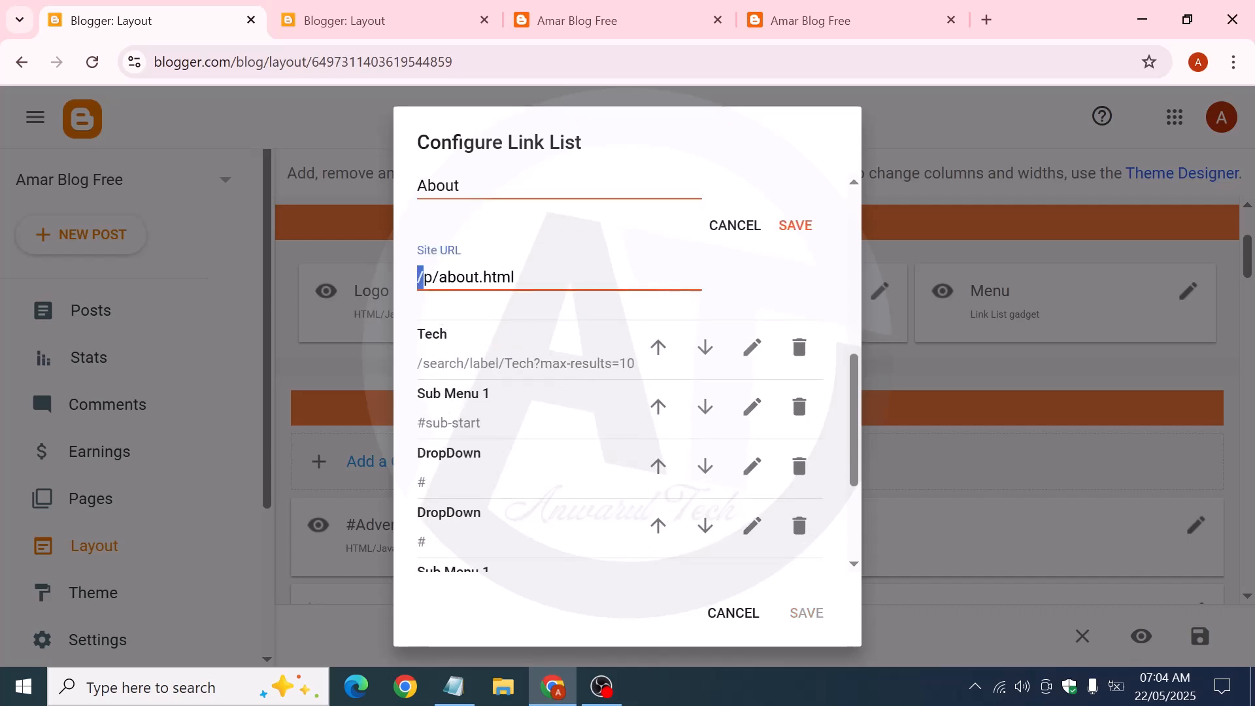
key("shift+Right")
left_click(753, 235)
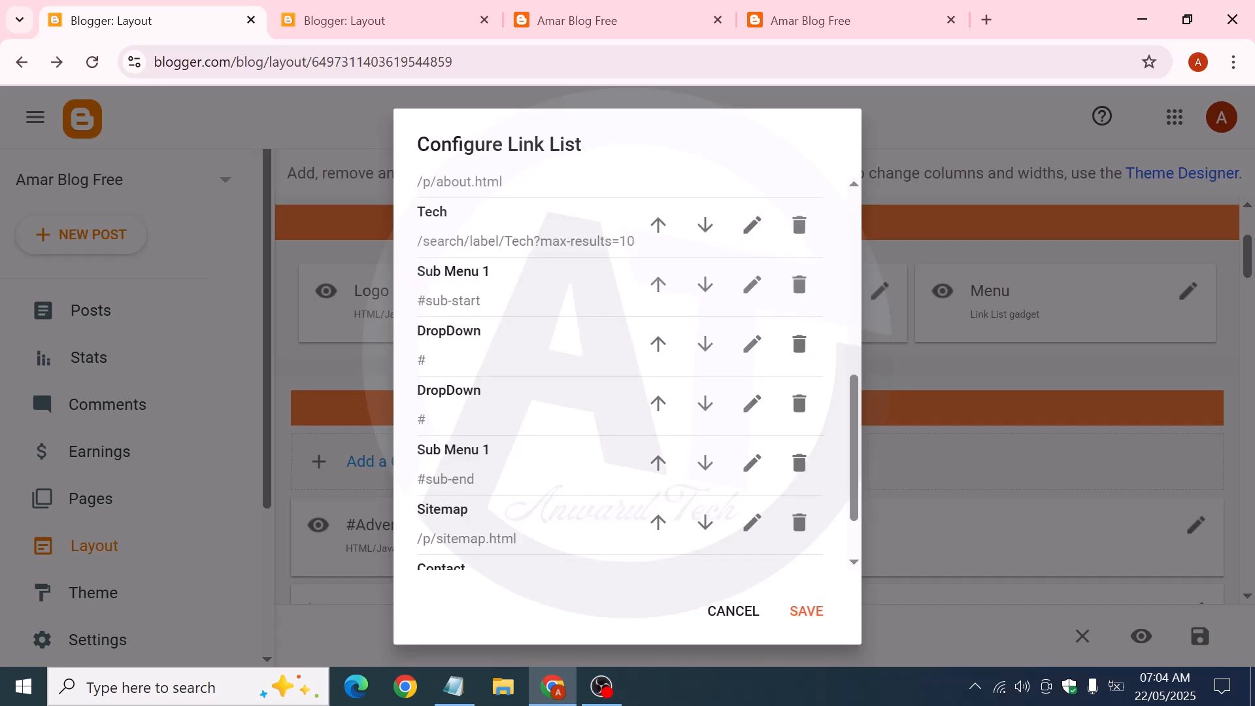
Check the Tech dropdown in the live blog's header menu, then return to the link list and close the duplicate Layout page
left_click(575, 20)
scroll(307, 290, "up", 15)
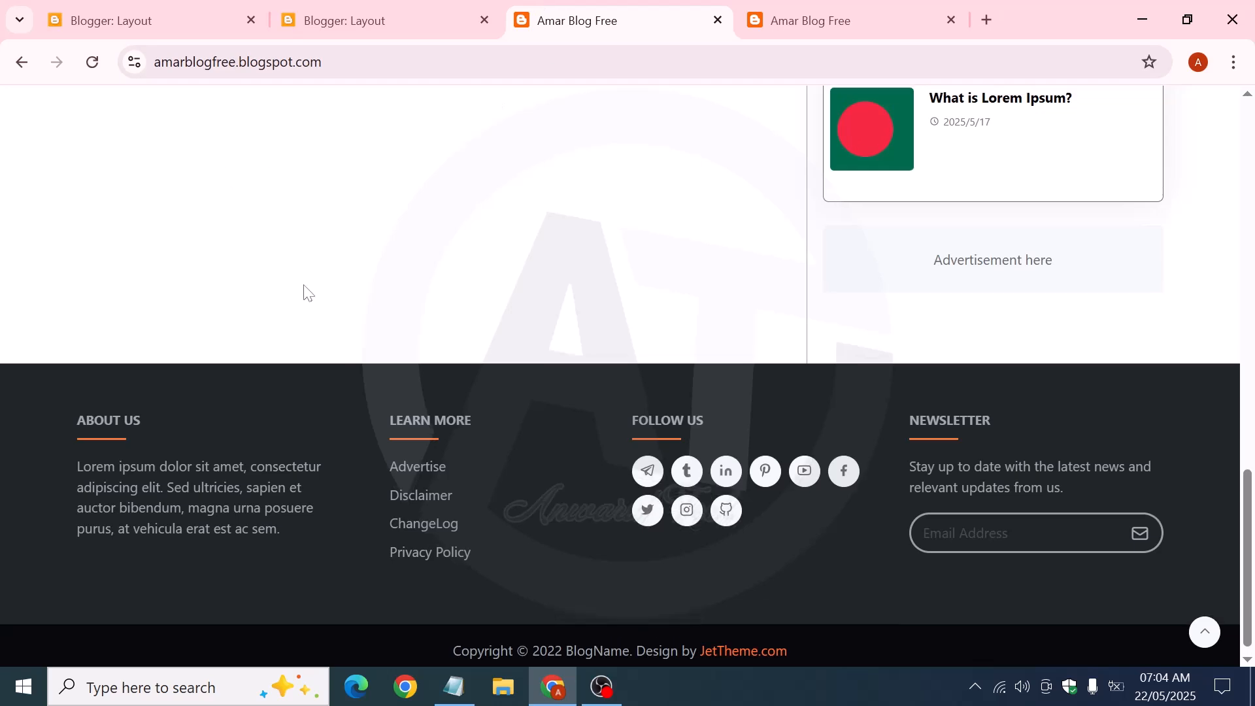
mouse_move(484, 128)
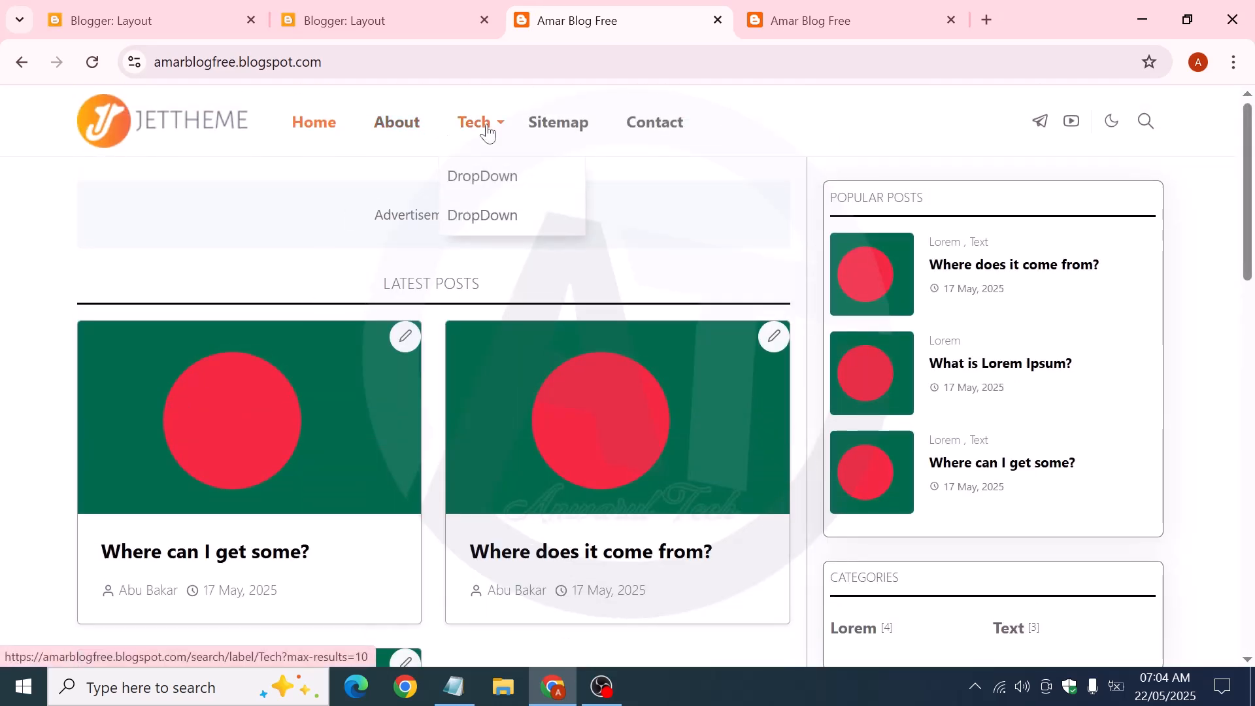
left_click(170, 13)
left_click(485, 19)
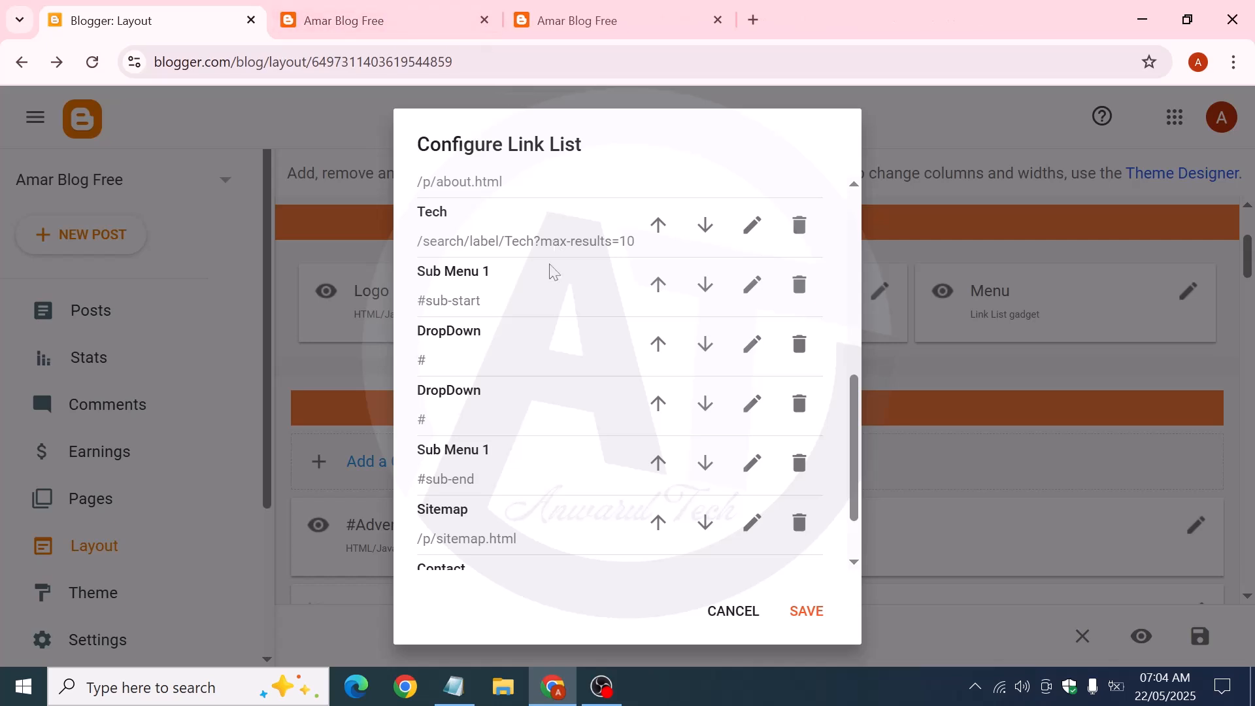
Examine the Tech menu item's label search URL and leave the item without changing it
left_click(750, 230)
left_click_drag(495, 336, 713, 345)
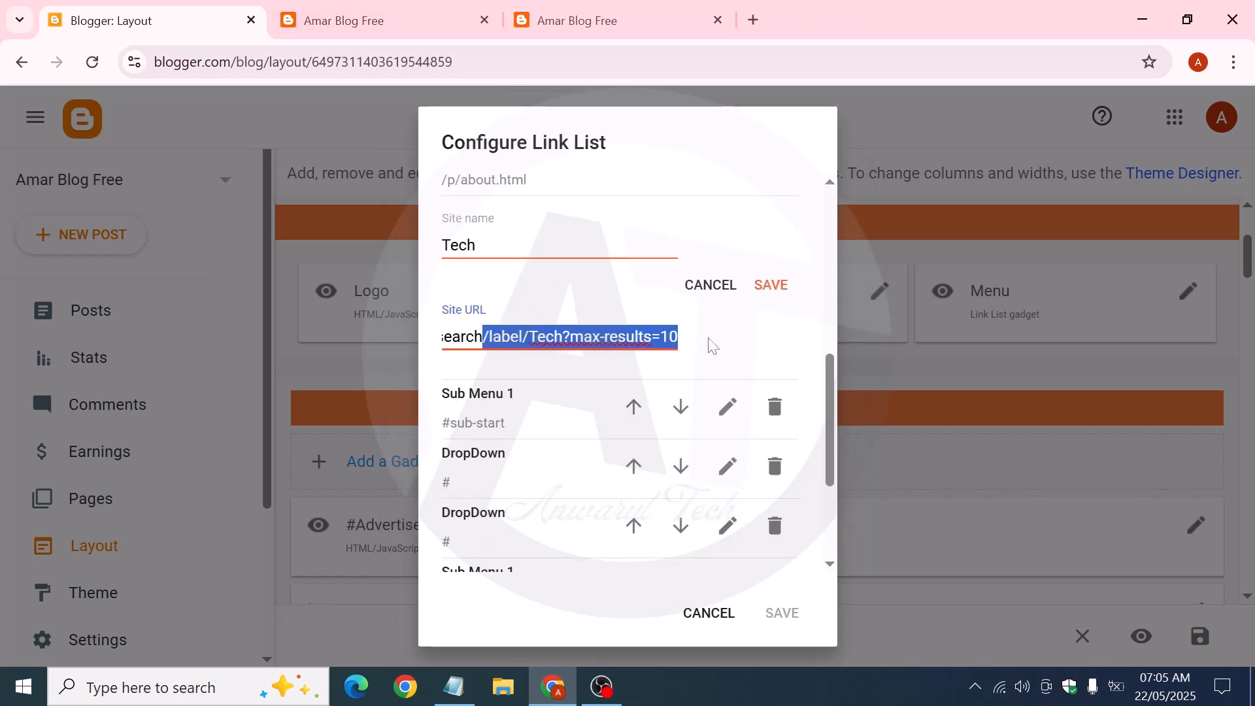
left_click(737, 342)
left_click(721, 285)
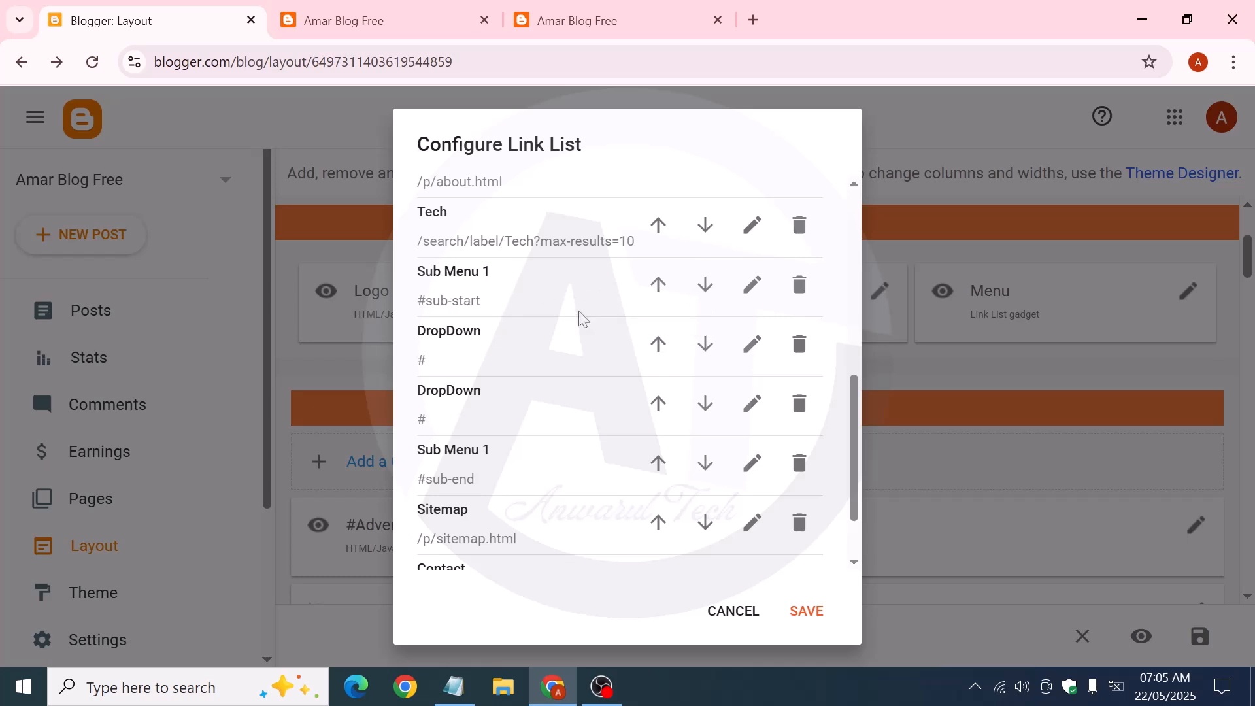
Examine the site URL of the first Sub Menu 1 item, which opens the dropdown, and leave it unedited
left_click(751, 285)
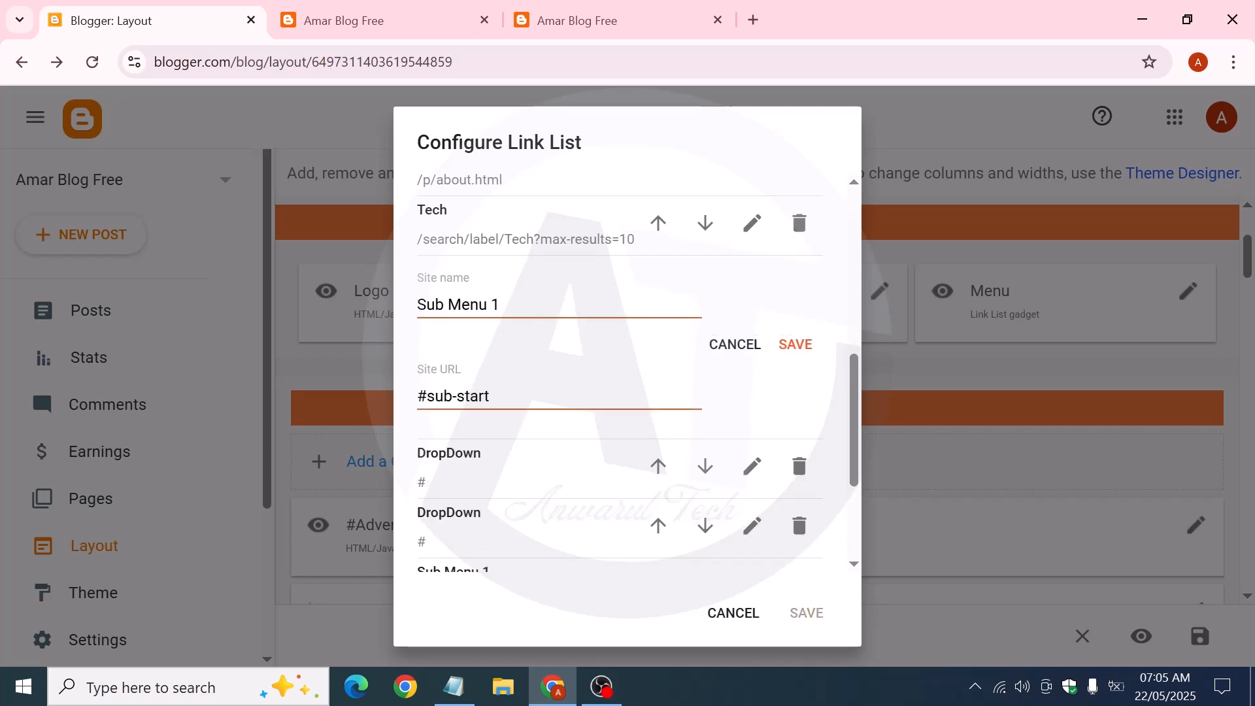
left_click_drag(559, 396, 426, 396)
left_click(555, 396)
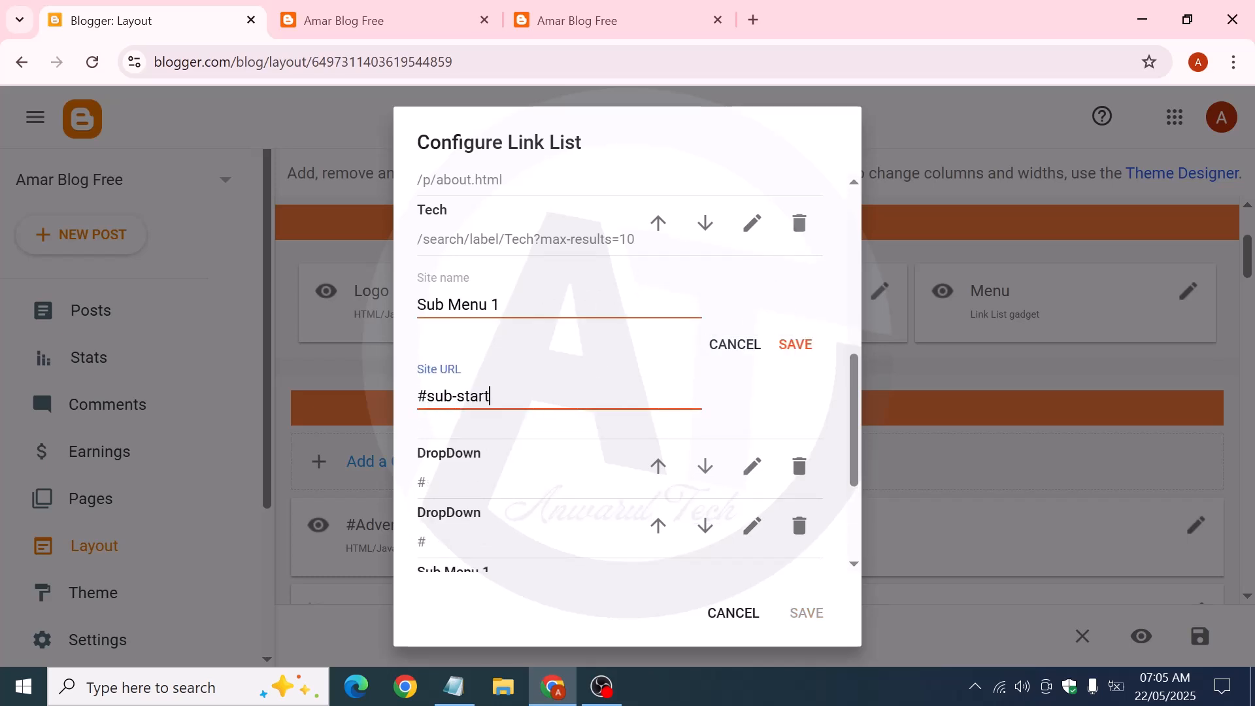
left_click(409, 396)
left_click_drag(537, 396, 398, 394)
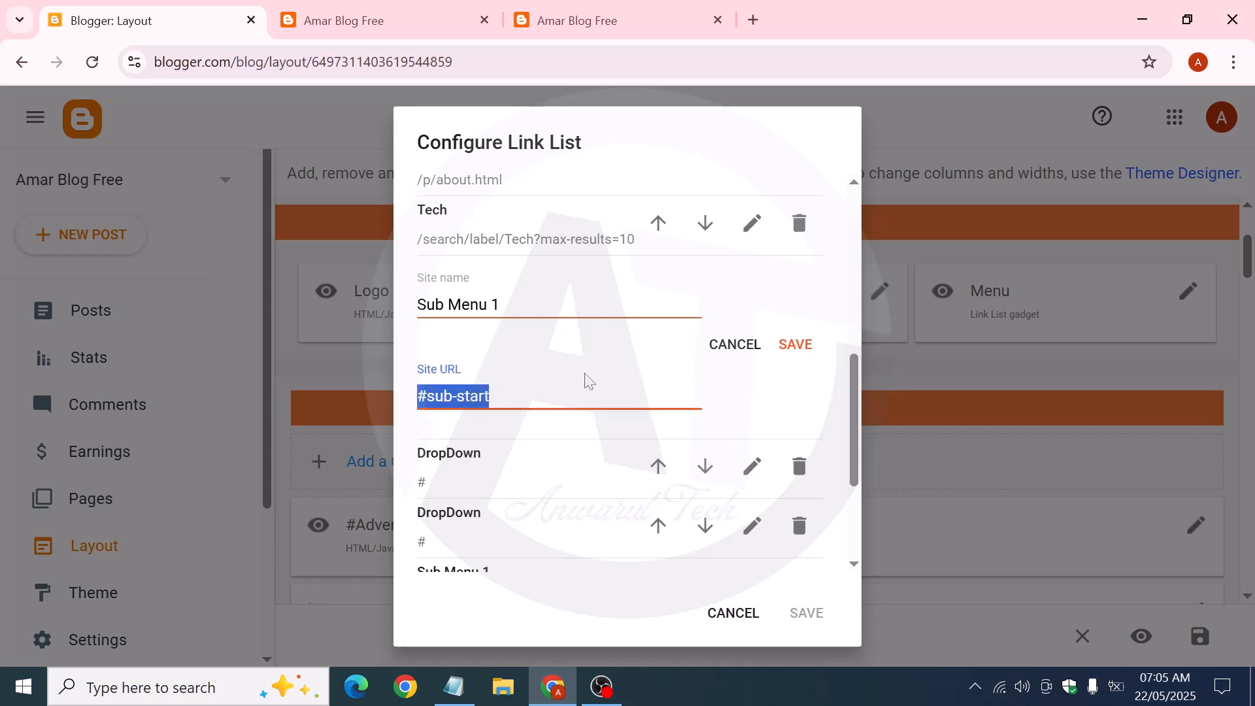
left_click(728, 345)
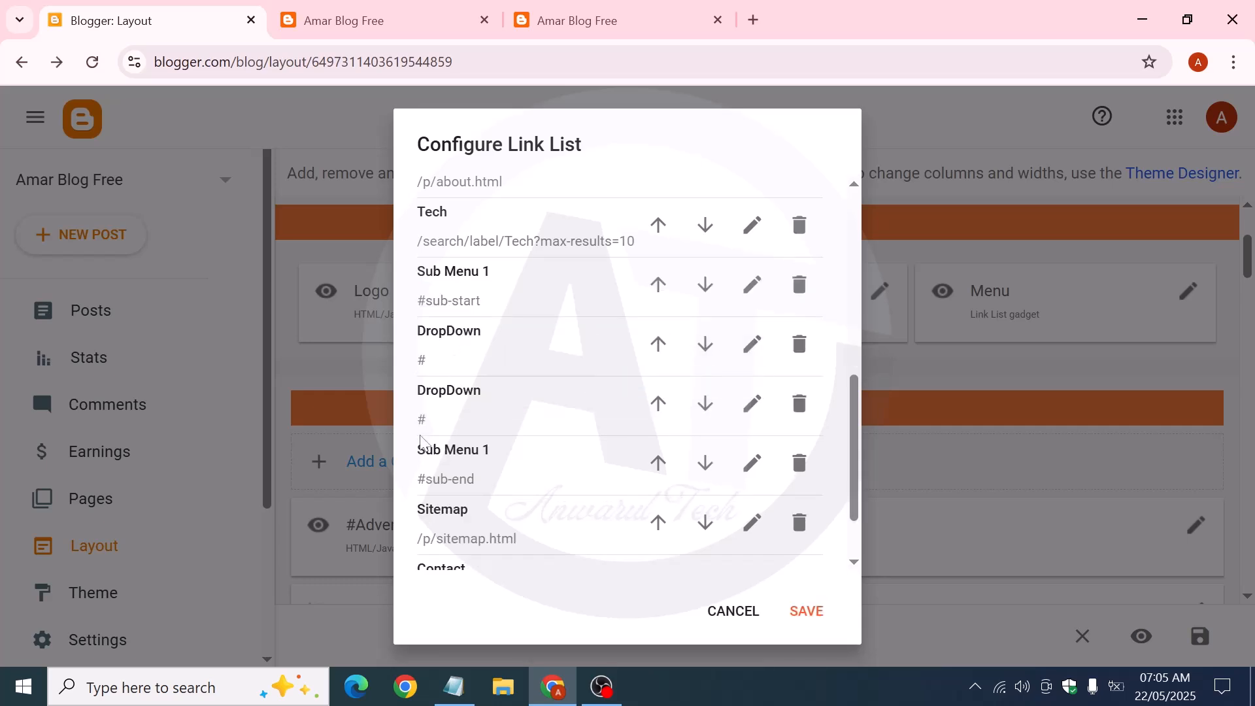
Move the Sitemap item up into Sub Menu 1, between the two DropDown items, and save the Menu gadget
scroll(504, 419, "down", 2)
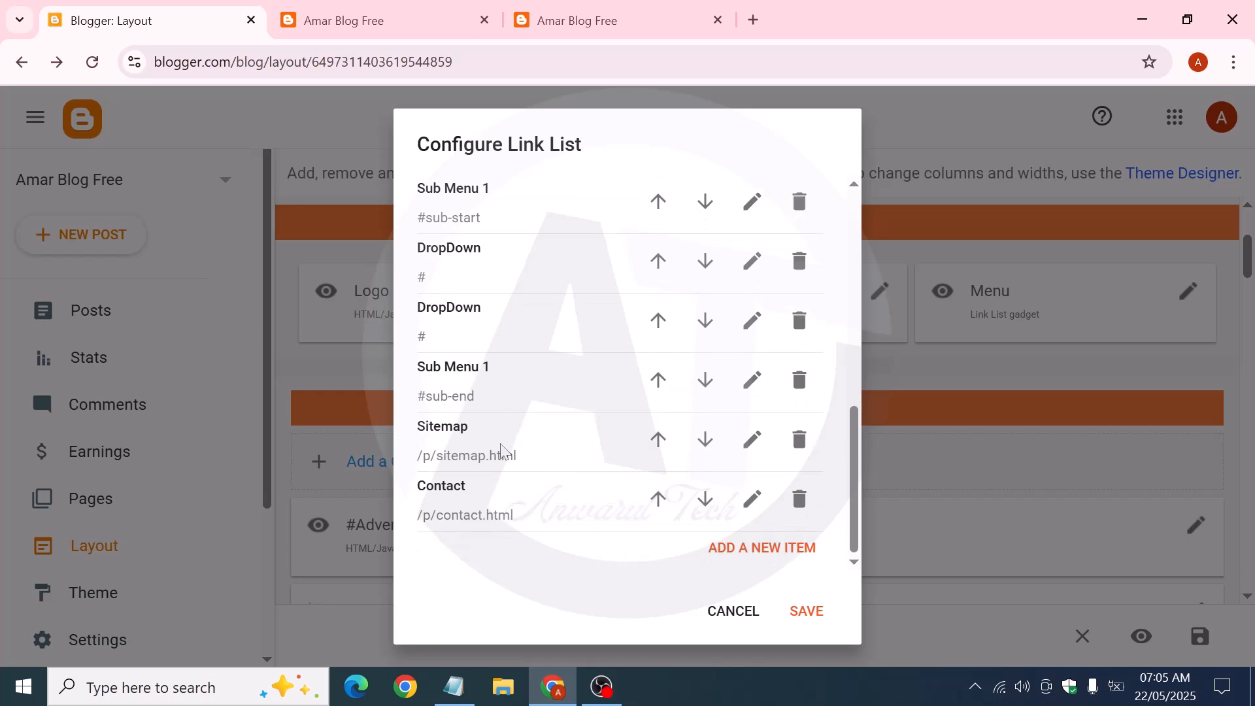
scroll(646, 445, "up", 5)
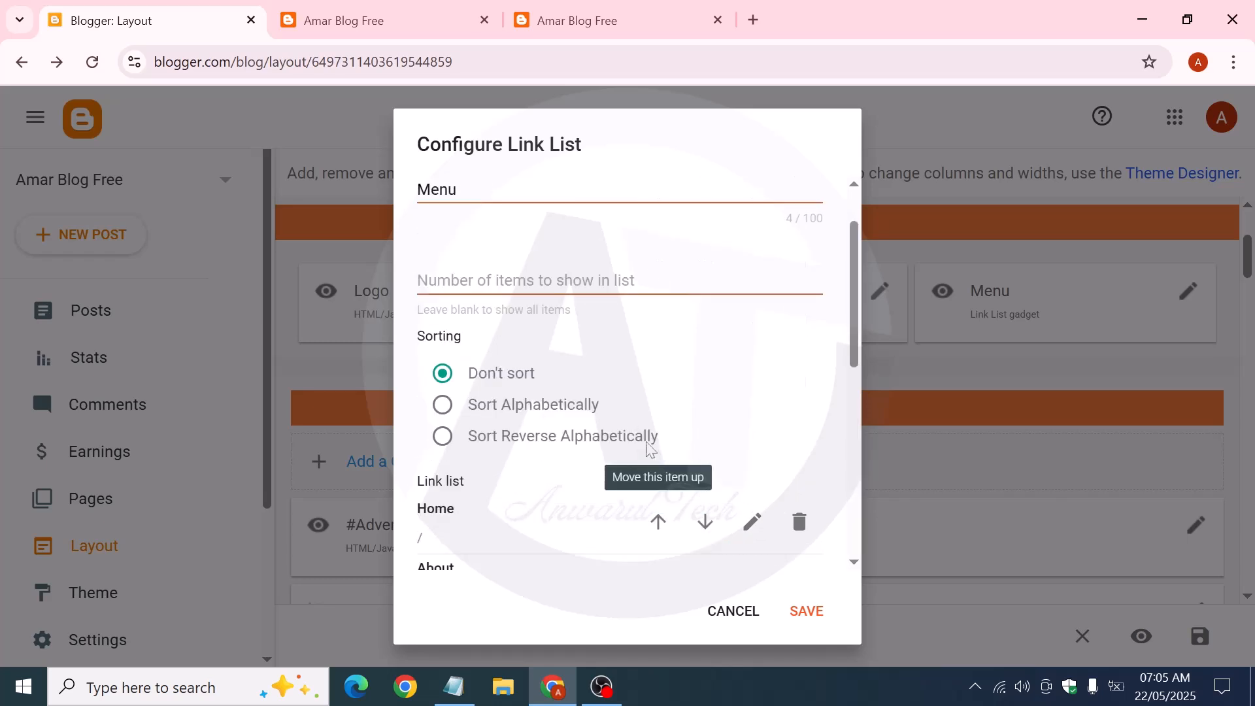
scroll(619, 437, "down", 5)
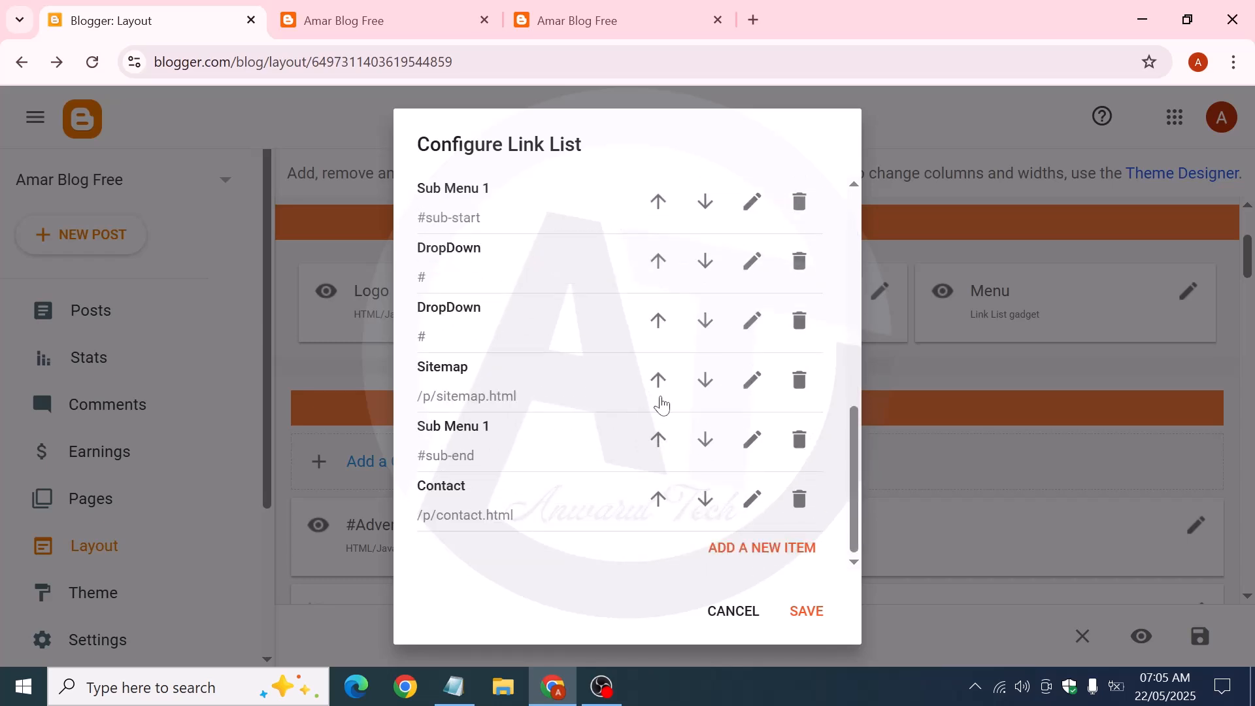
left_click(658, 380)
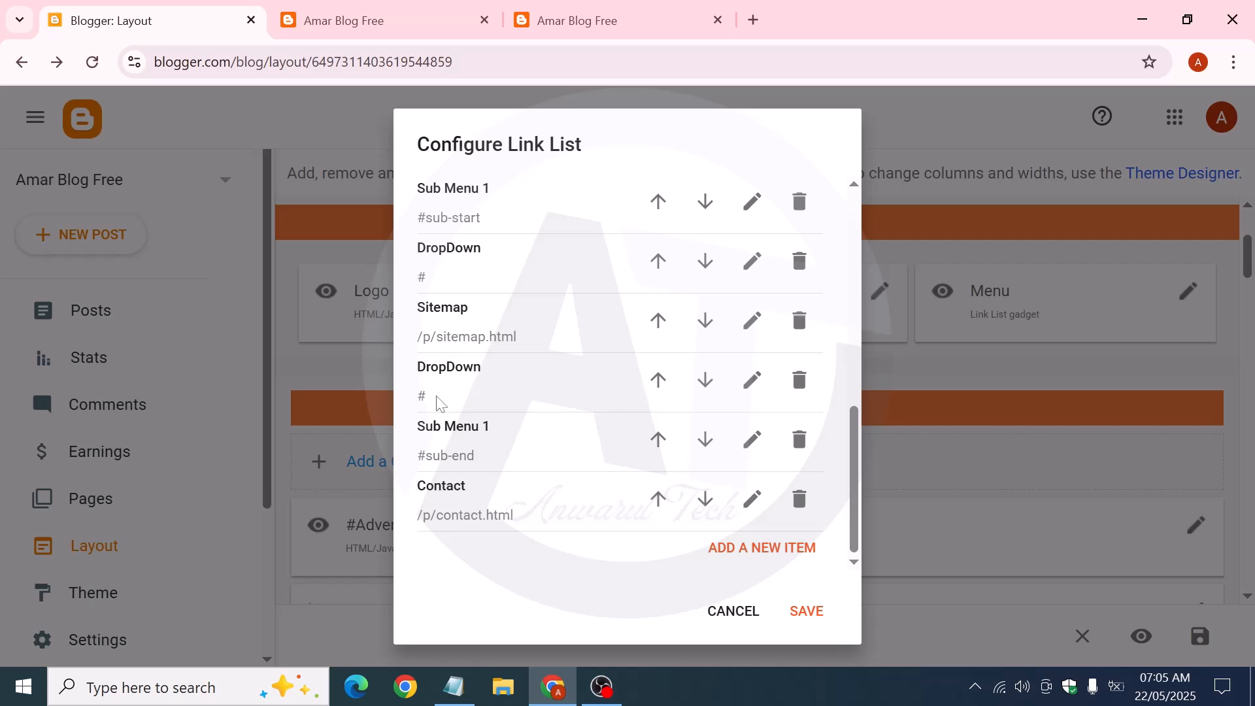
left_click(805, 610)
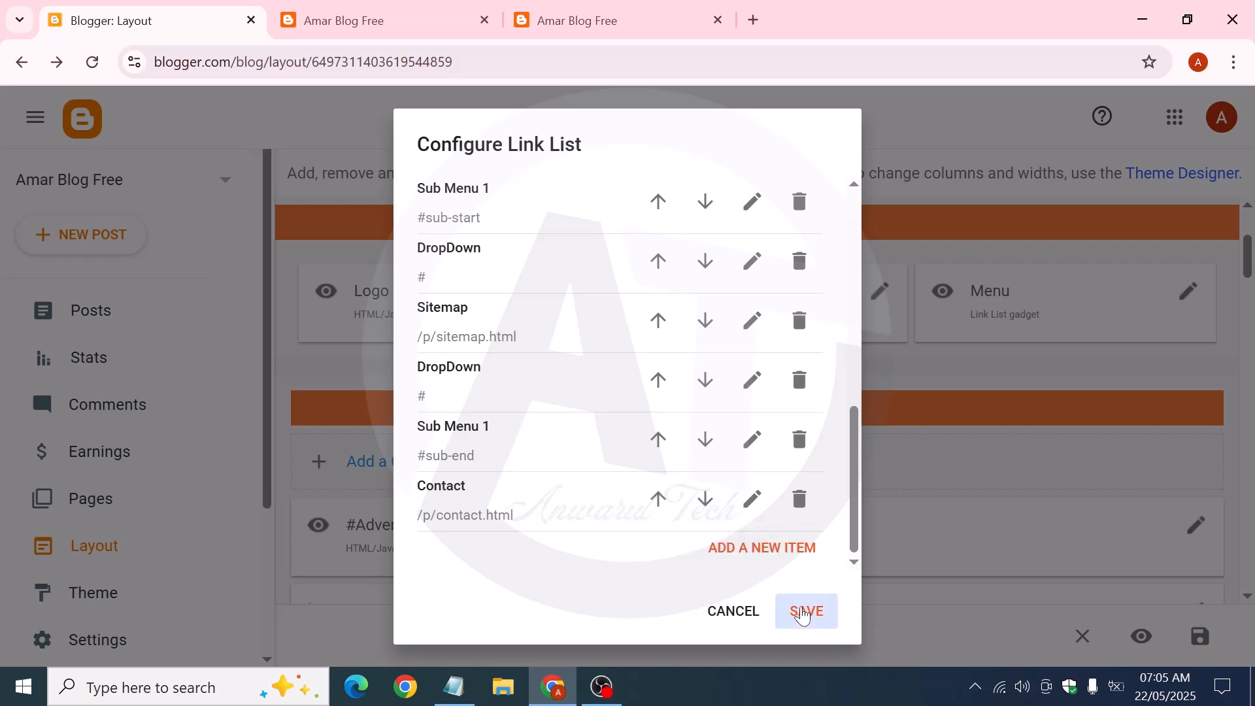
Refresh the live blog and check the items in the Tech dropdown
left_click(379, 20)
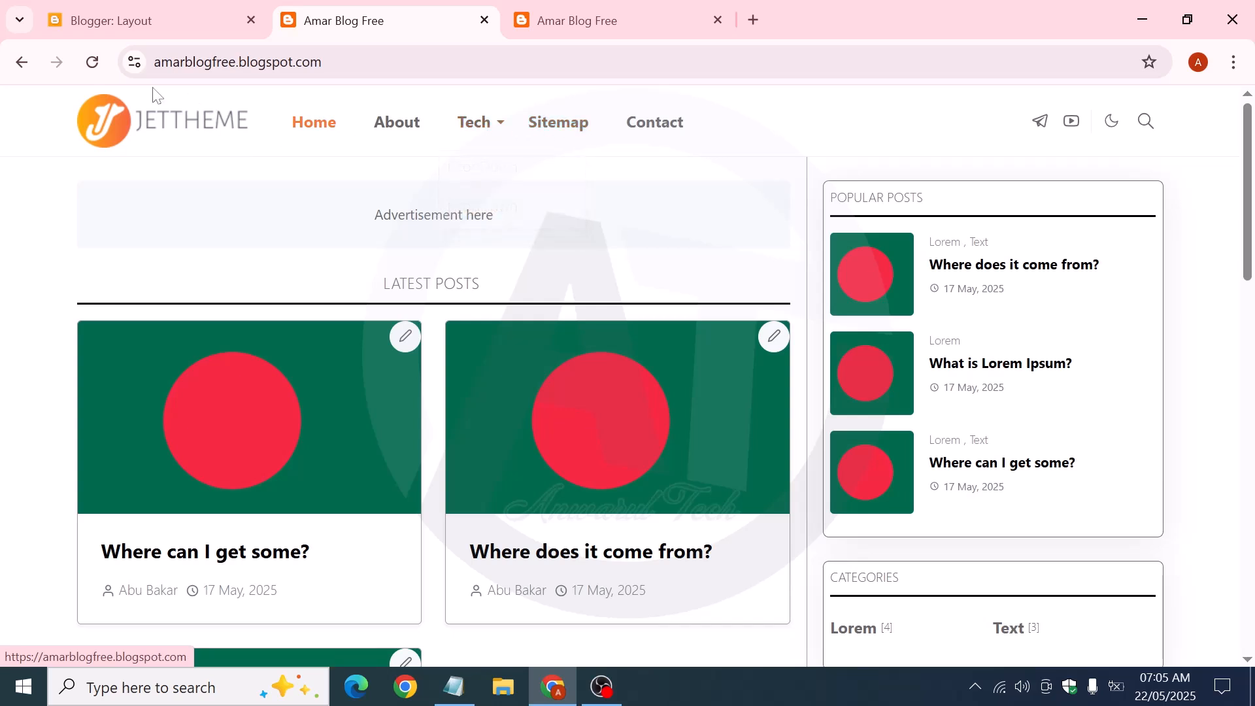
left_click(93, 62)
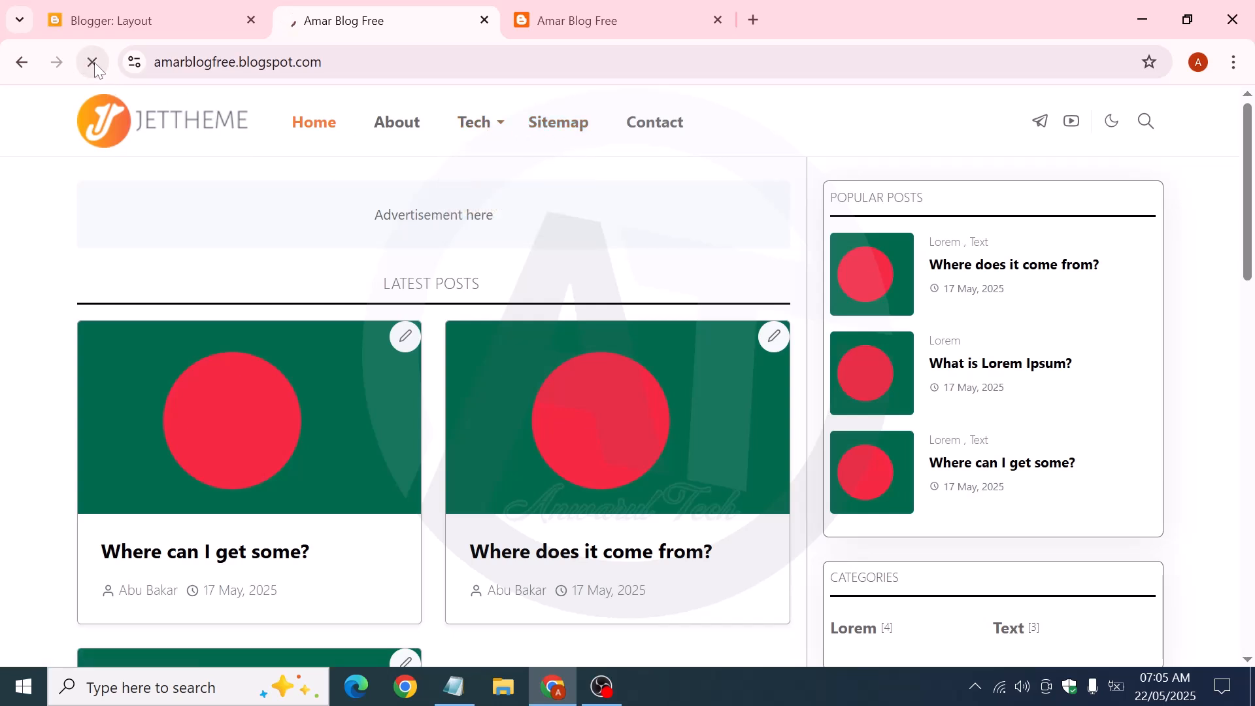
mouse_move(493, 126)
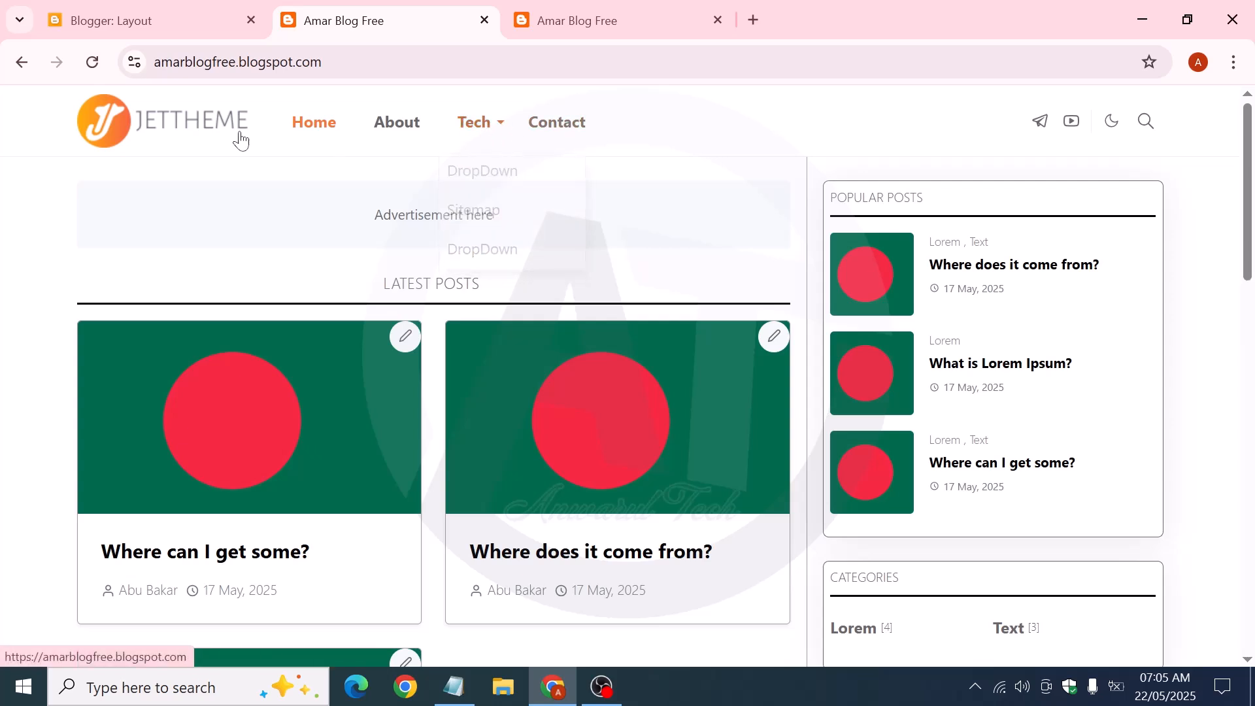
Enable showing the Featured Post gadget in the Before Blog section of the layout and save it
left_click(203, 16)
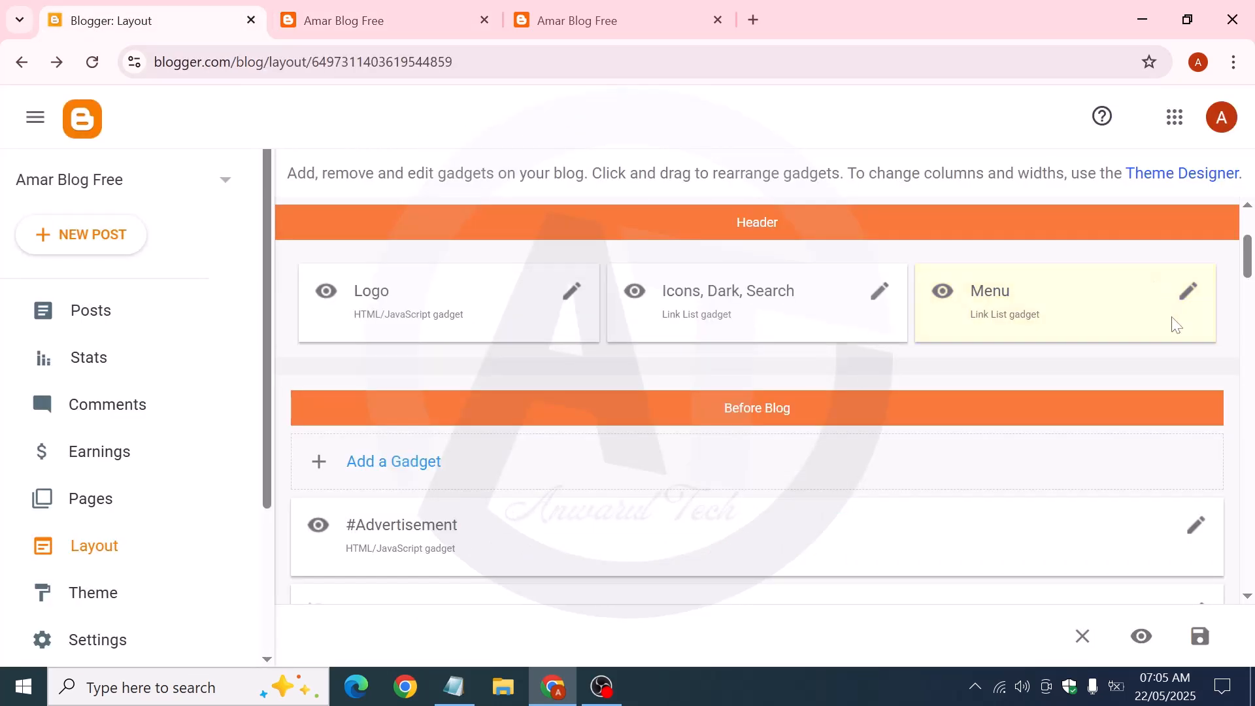
scroll(482, 372, "down", 5)
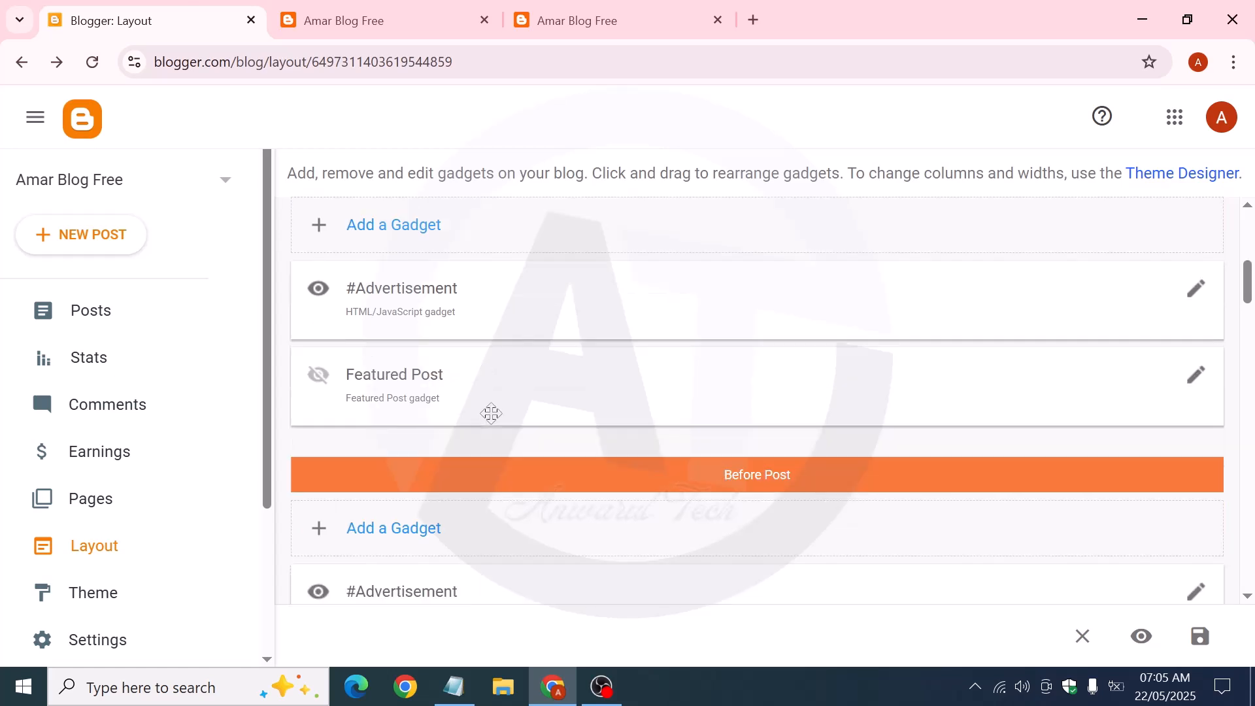
left_click(1196, 320)
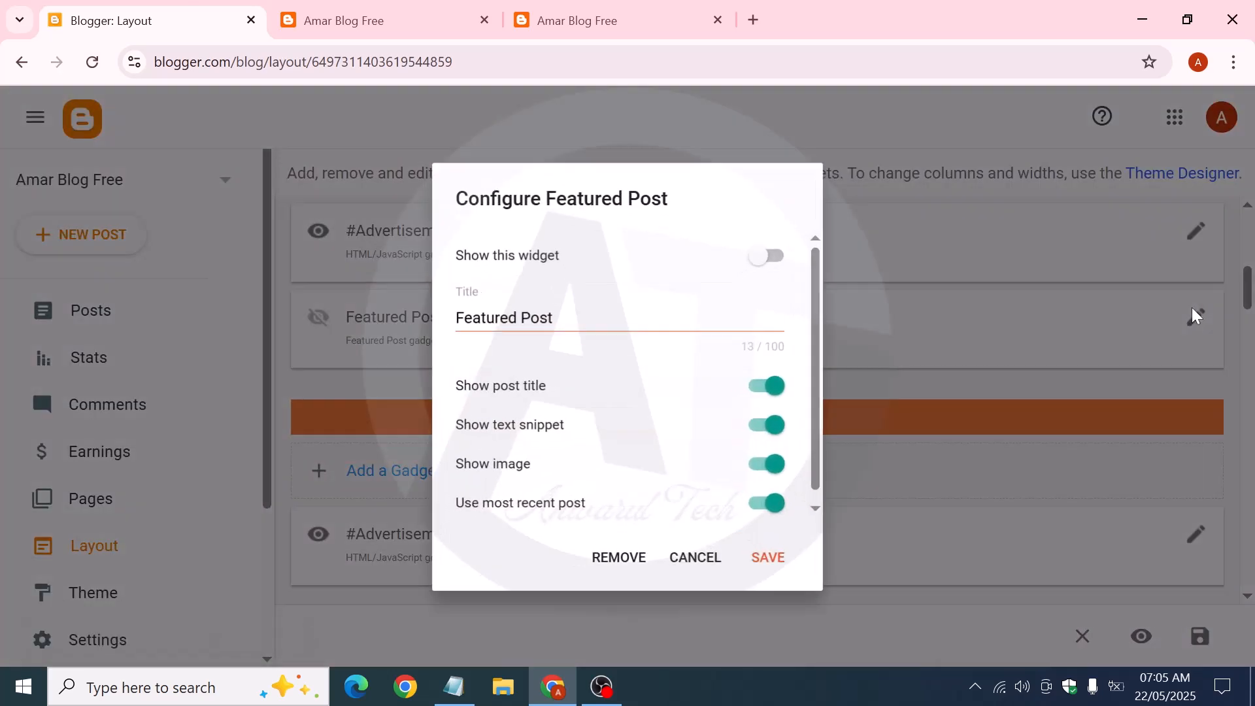
left_click(761, 262)
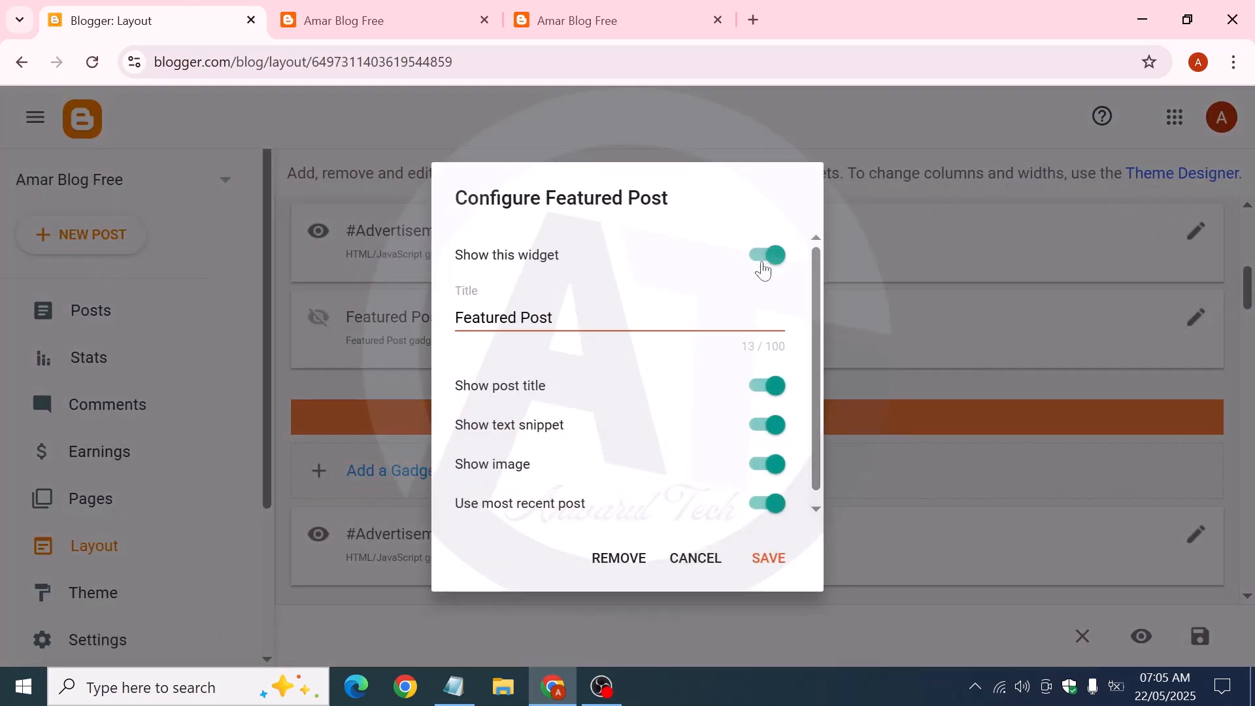
left_click(769, 560)
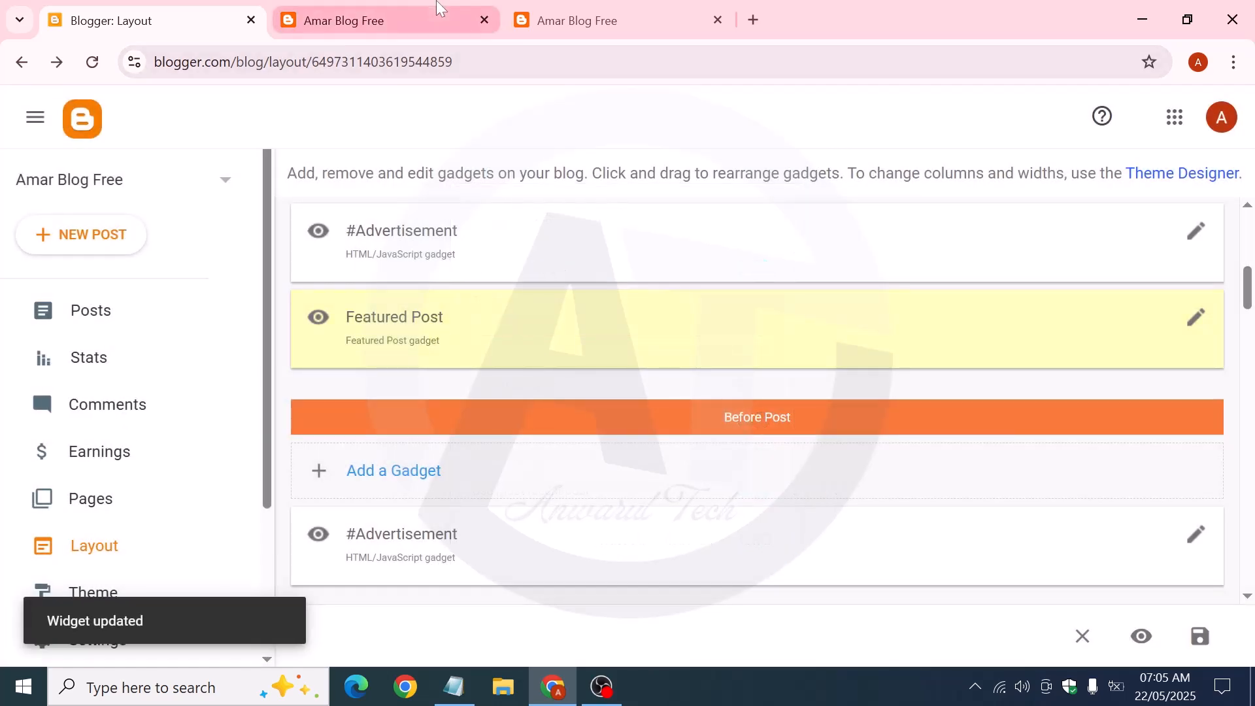
Reload the live blog's home page and look over the Featured Post section above the latest posts
left_click(437, 6)
left_click(311, 132)
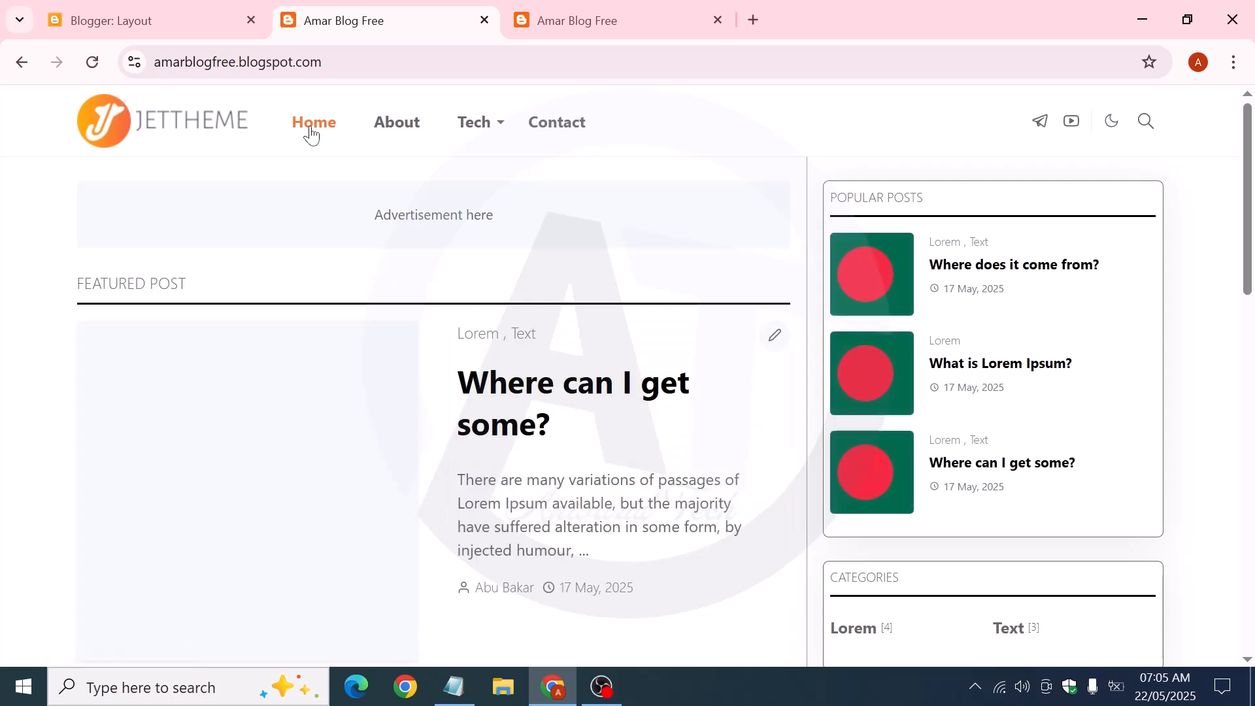
scroll(565, 341, "down", 4)
scroll(364, 238, "up", 3)
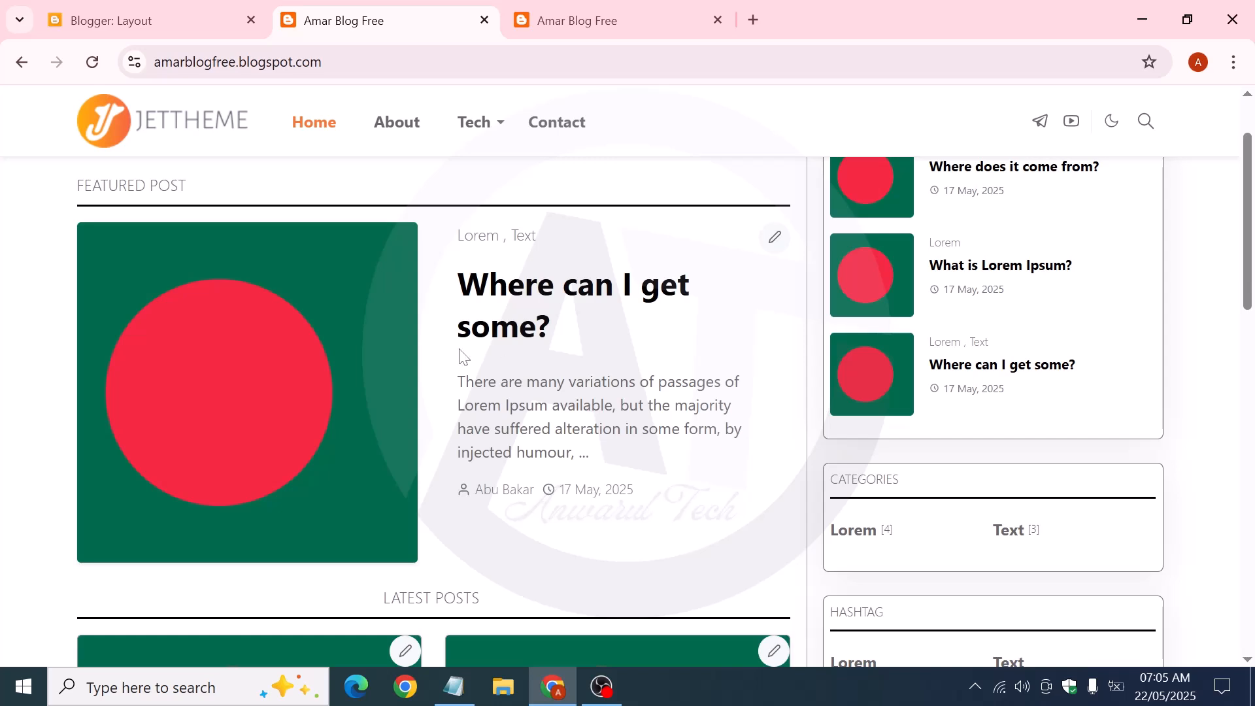
scroll(475, 356, "down", 2)
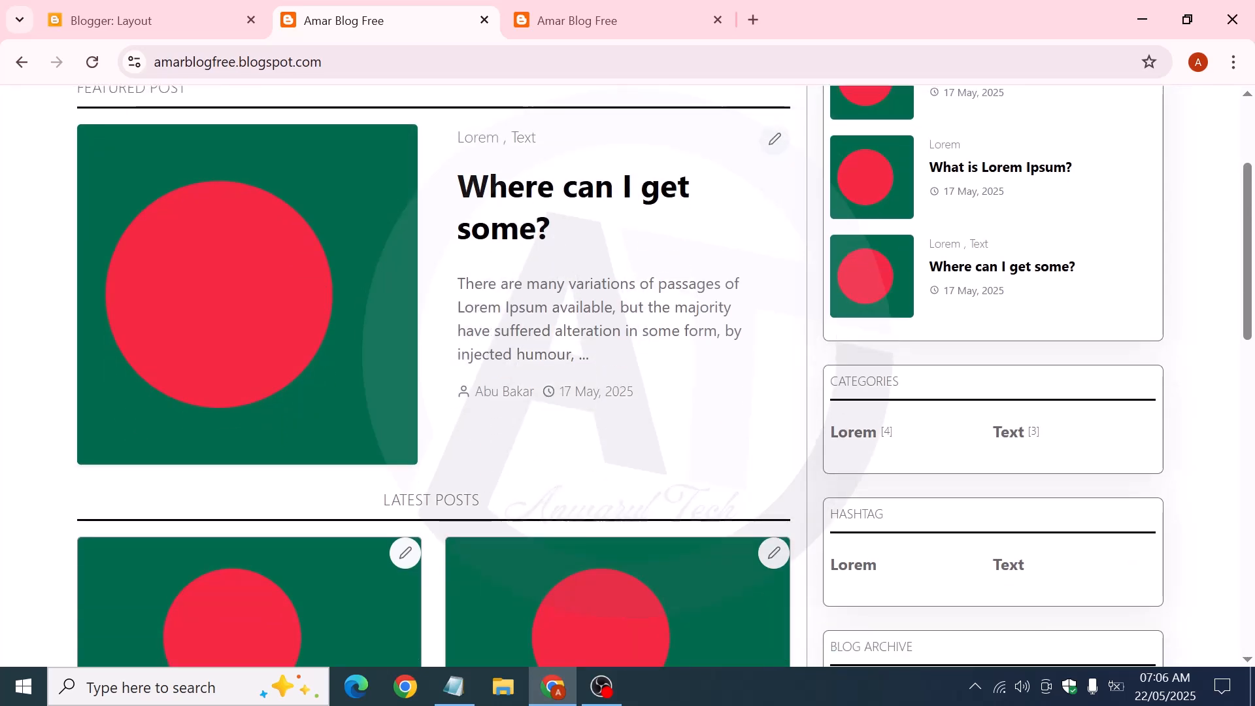
scroll(508, 444, "up", 2)
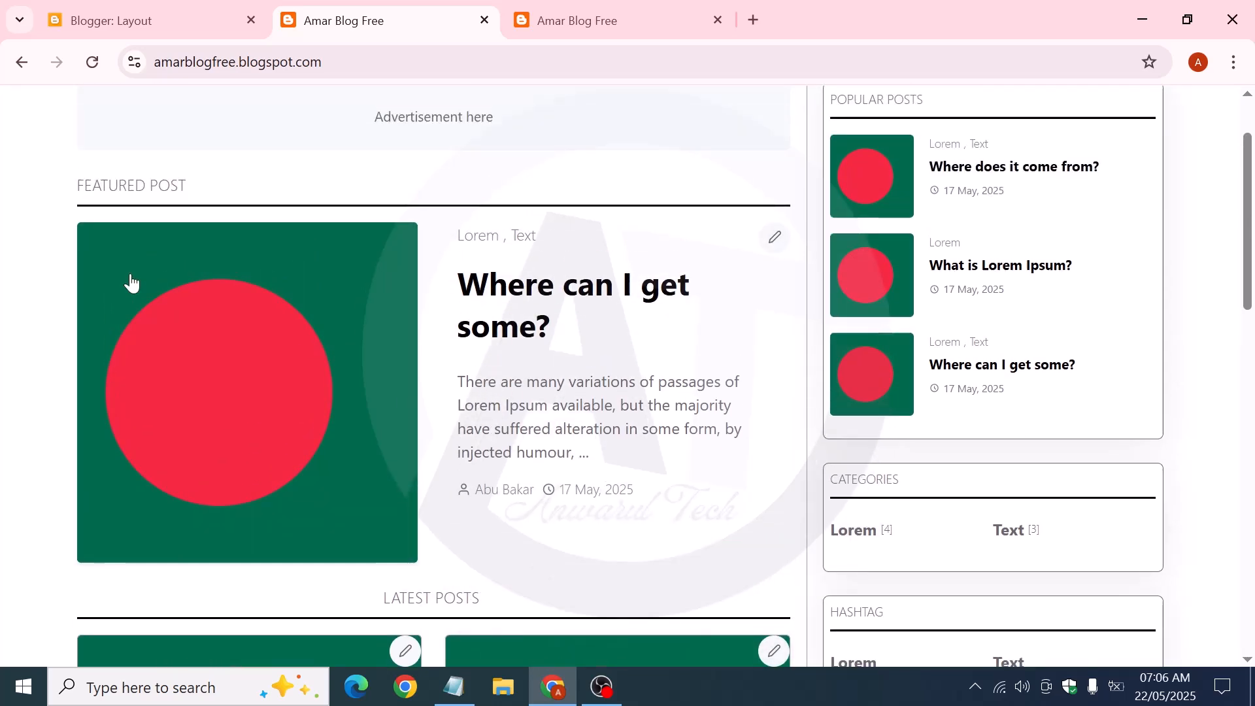
Inspect the Featured Post section on the live blog and copy the full class value of its widget div
right_click(139, 218)
left_click(228, 634)
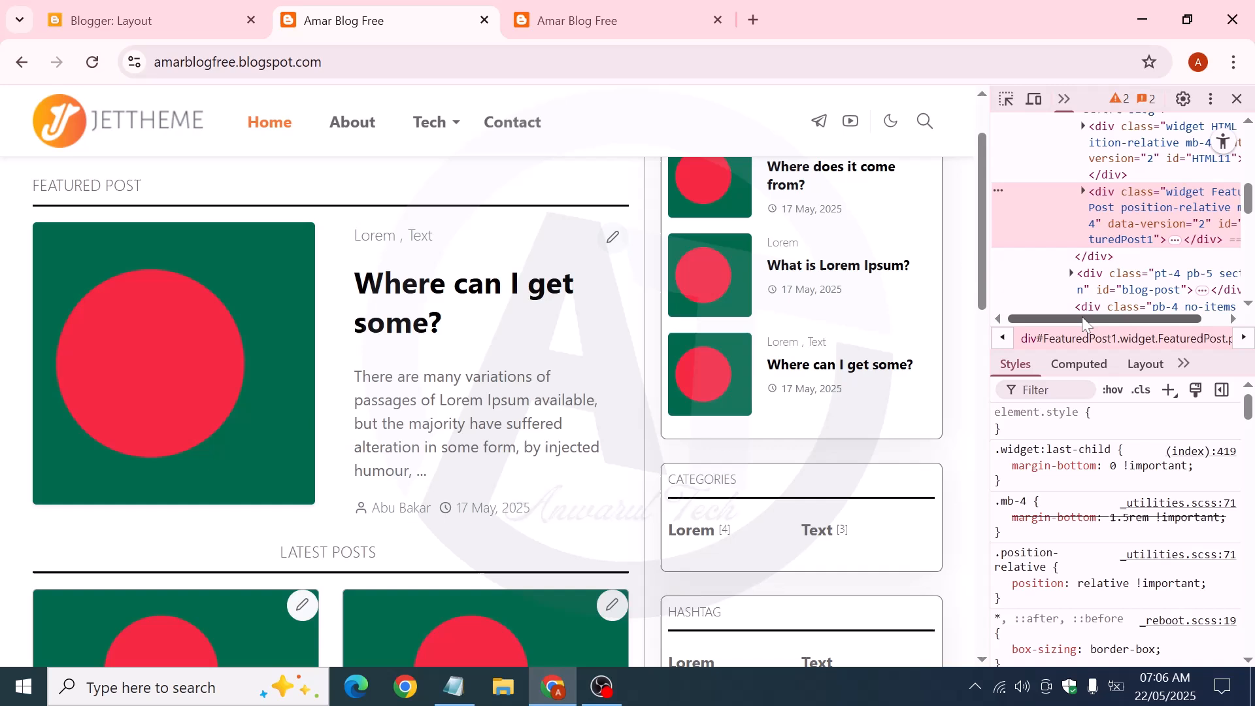
left_click_drag(1082, 319, 1163, 314)
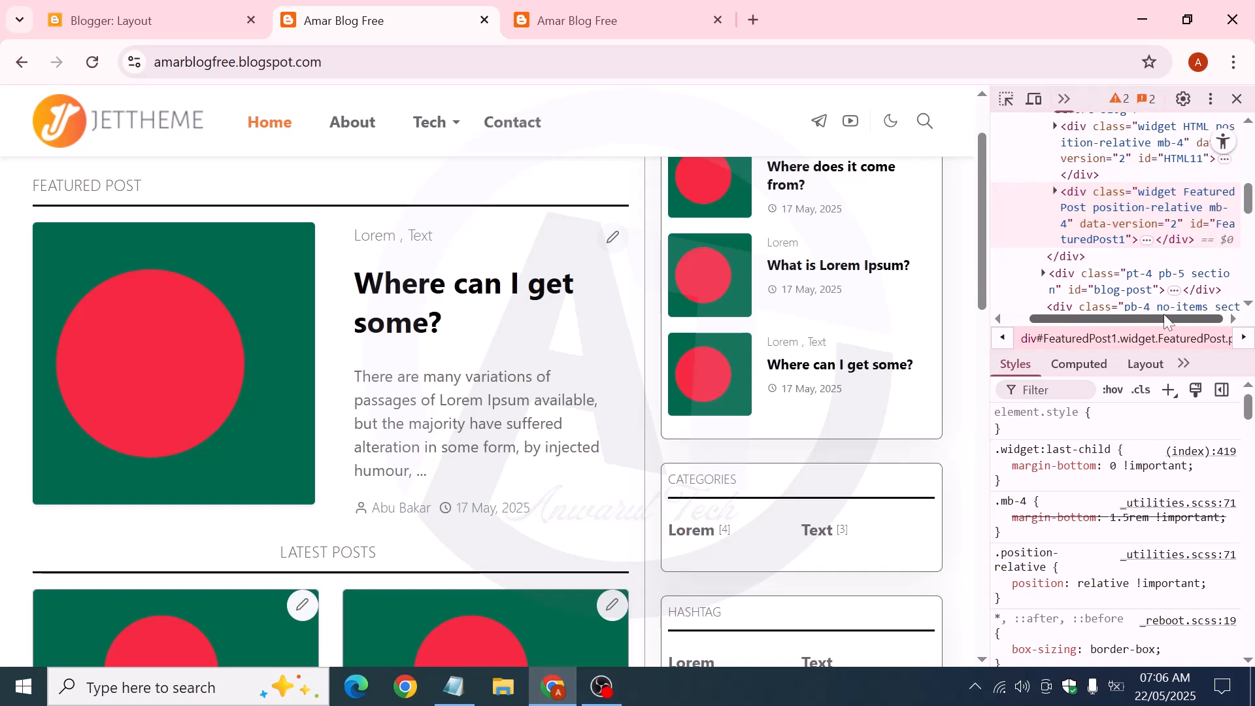
double_click(1166, 196)
left_click(1189, 196)
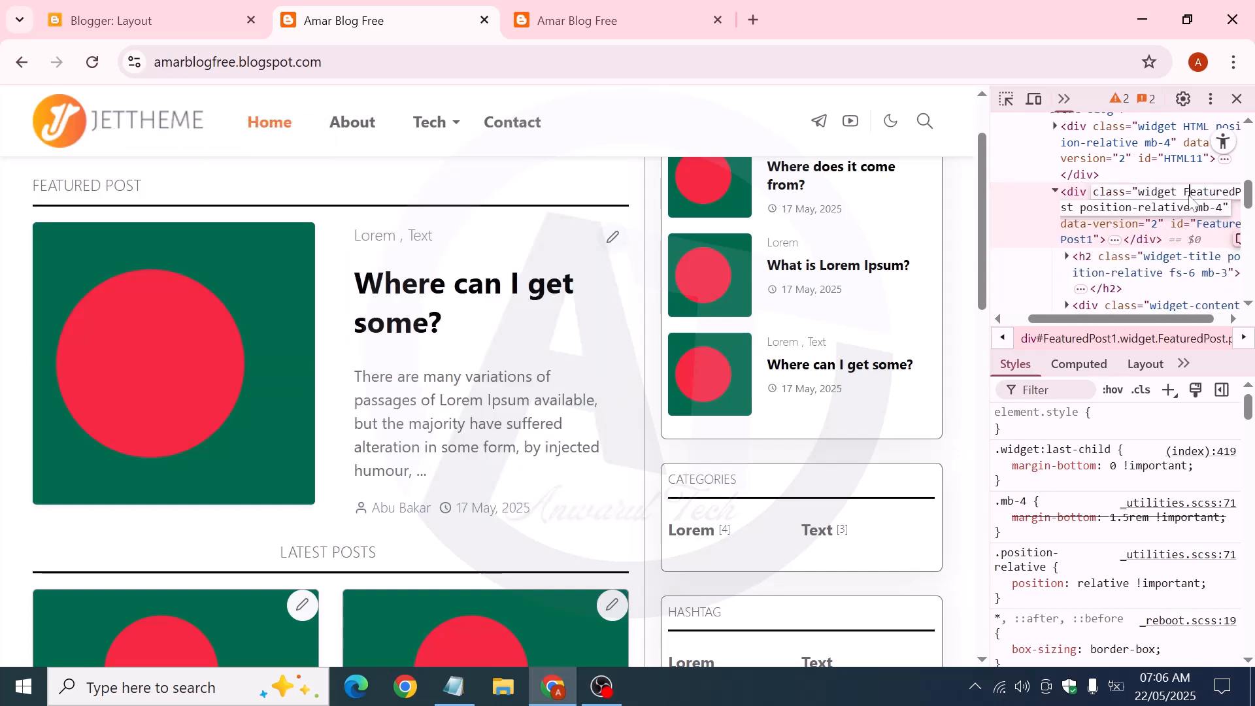
double_click(1156, 192)
left_click(1152, 196)
left_click_drag(1140, 194, 1226, 209)
right_click(1167, 190)
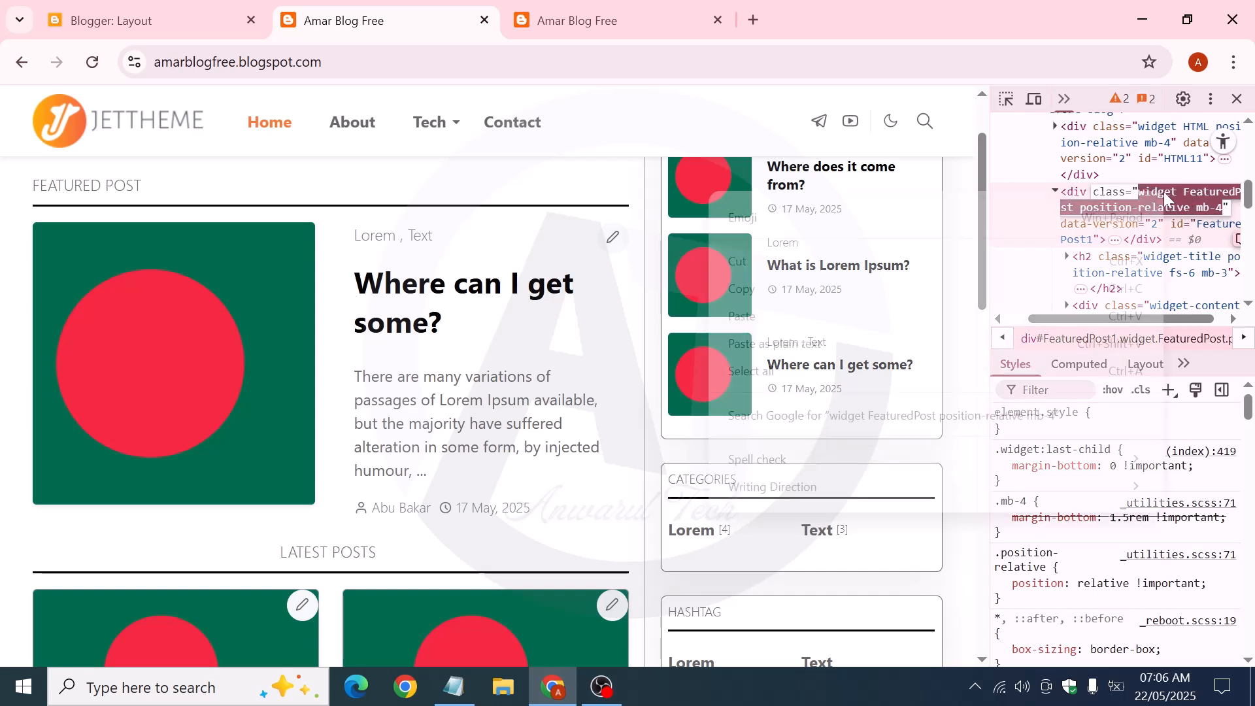
left_click(769, 288)
Switch to Notepad, replace its text with the copied class value, and copy "FeaturedPos" from it
left_click(455, 686)
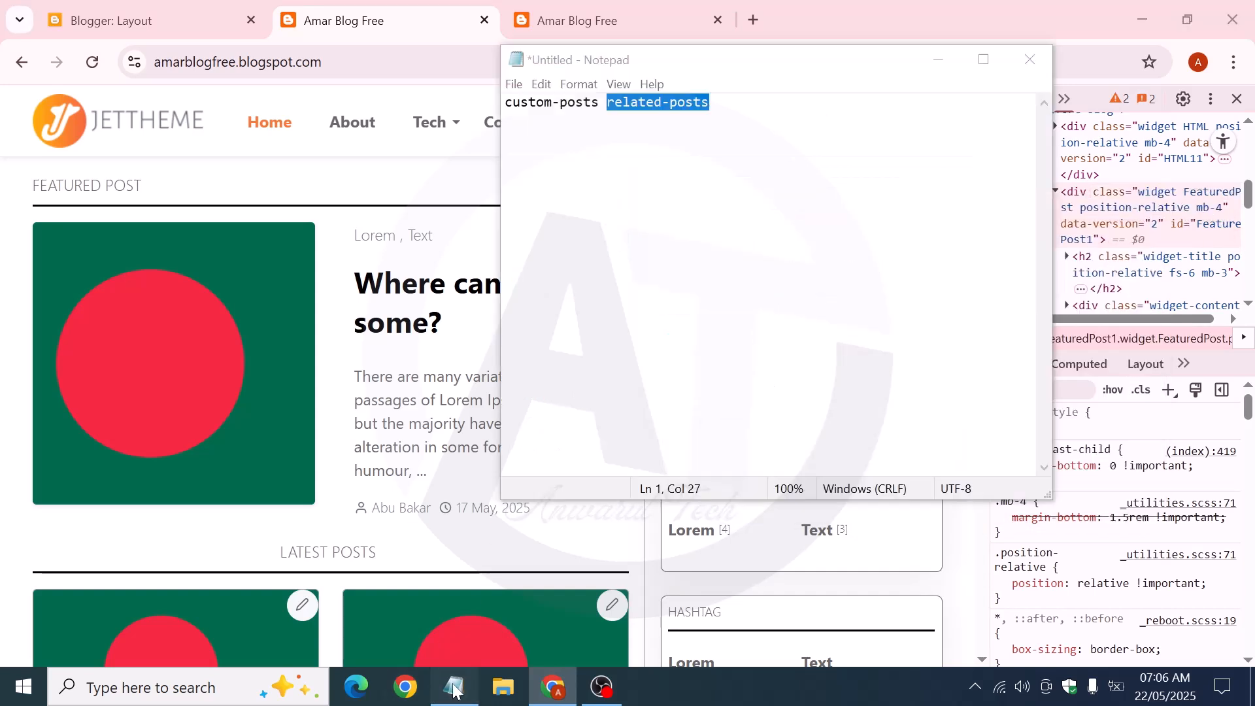
left_click_drag(711, 102, 406, 89)
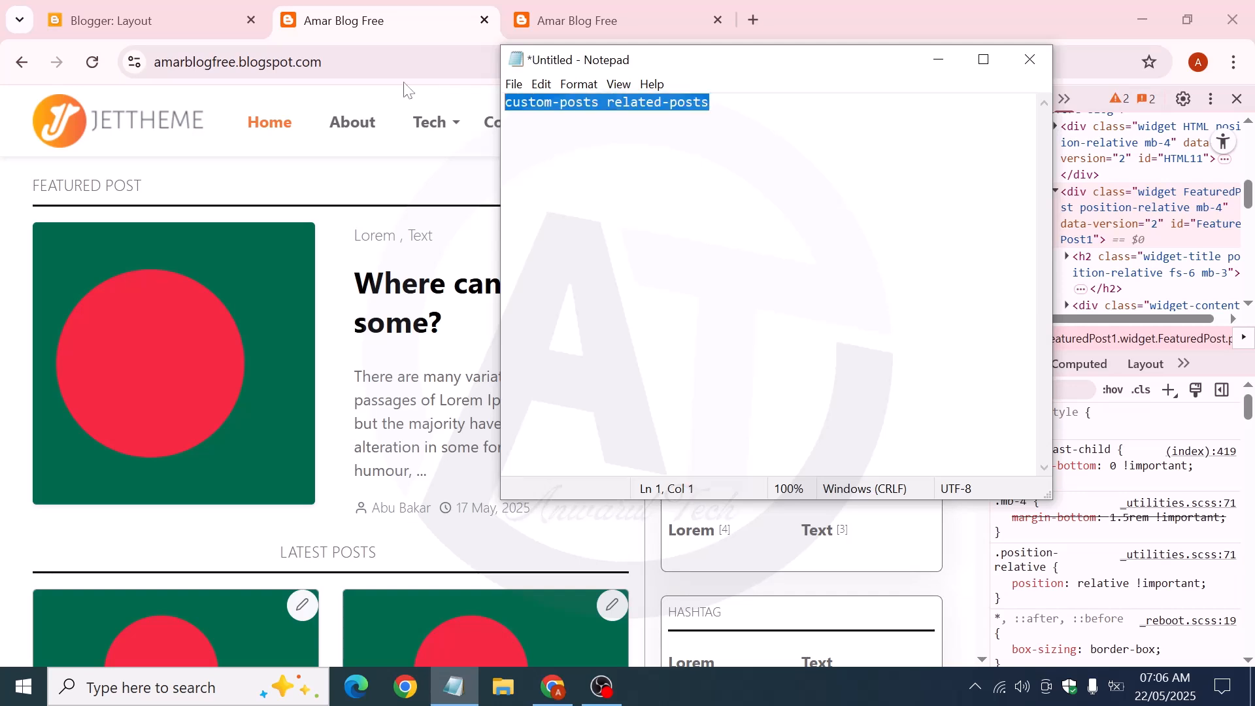
key("ctrl+x")
key("ctrl+v")
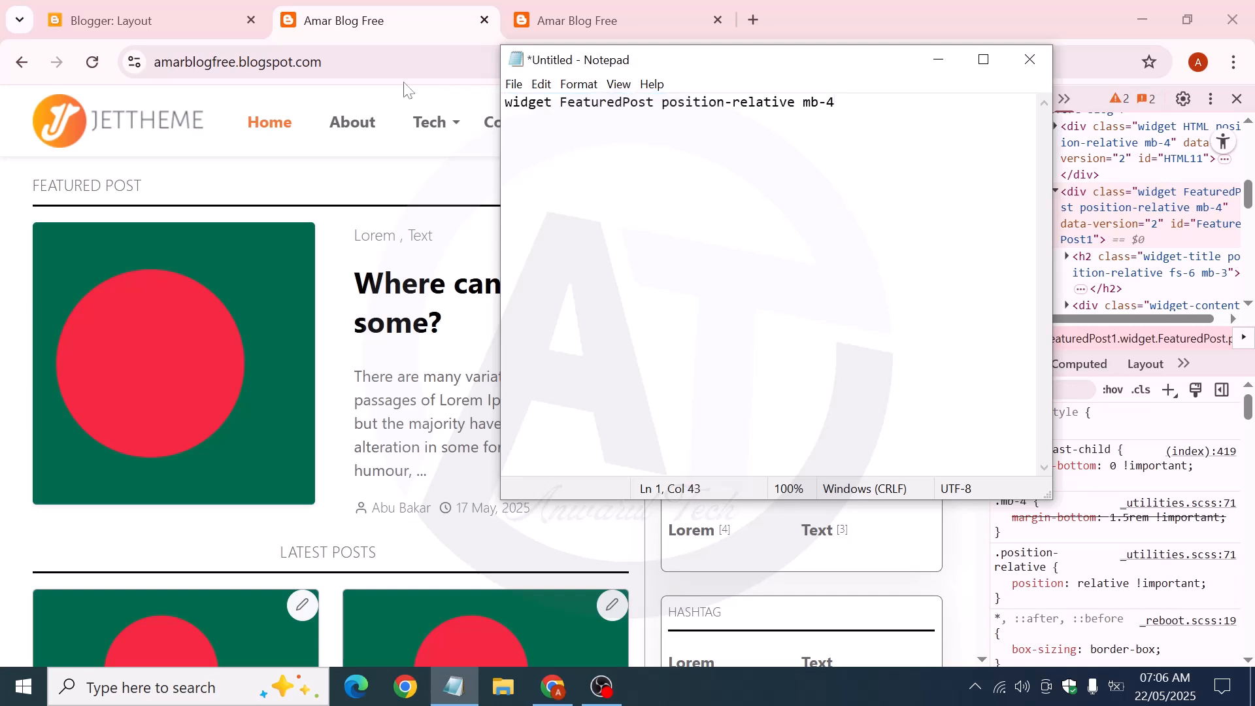
left_click_drag(560, 103, 645, 102)
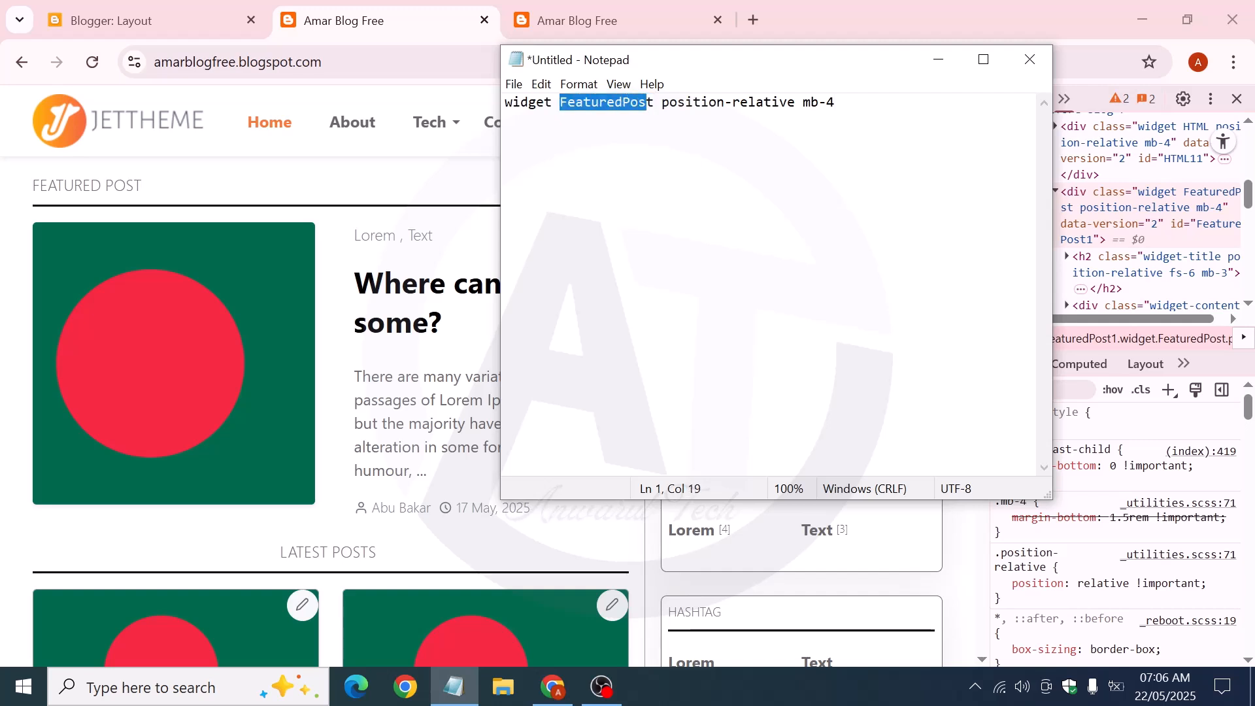
right_click(614, 120)
left_click(655, 161)
Return to the Blogger dashboard and open the current theme's HTML for editing
left_click(154, 9)
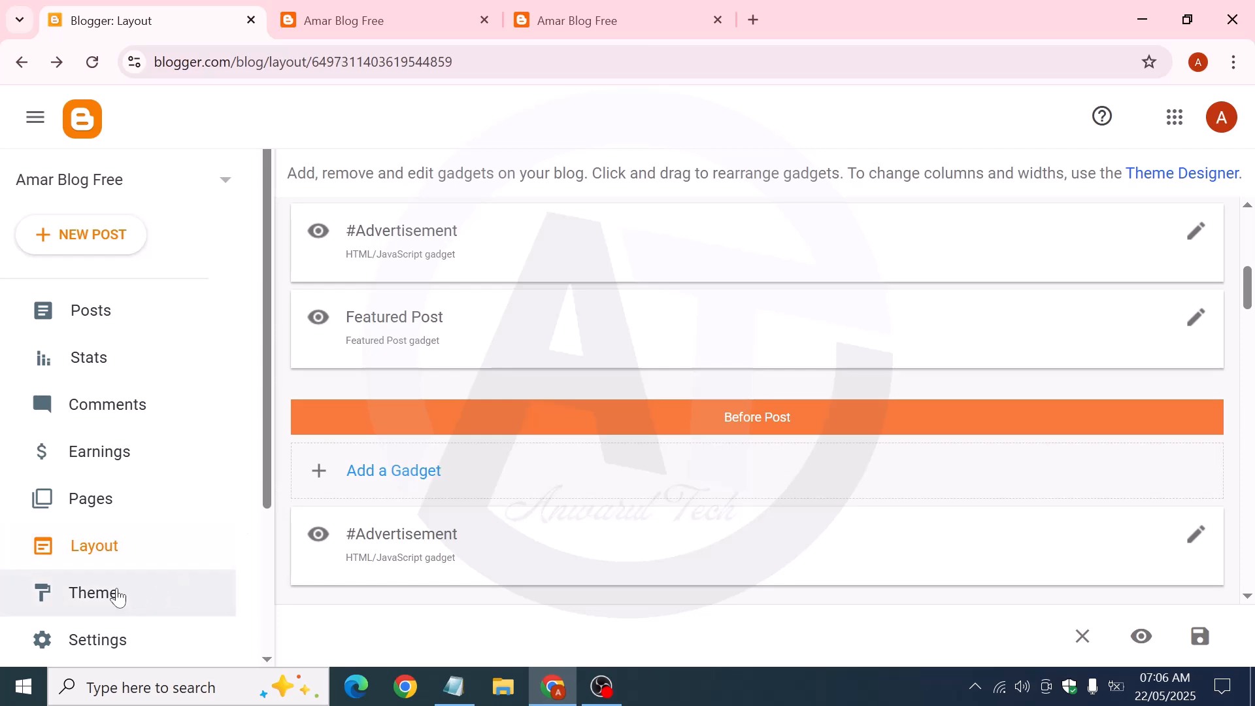
left_click(117, 593)
left_click(658, 300)
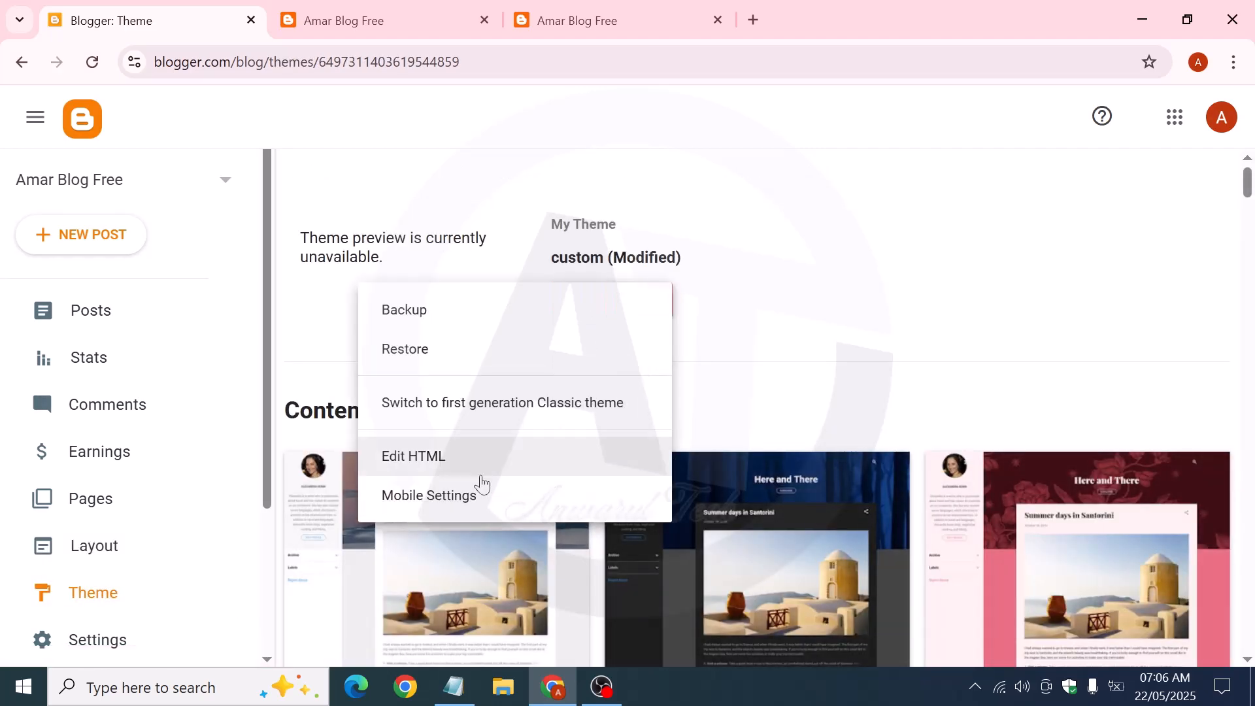
left_click(412, 461)
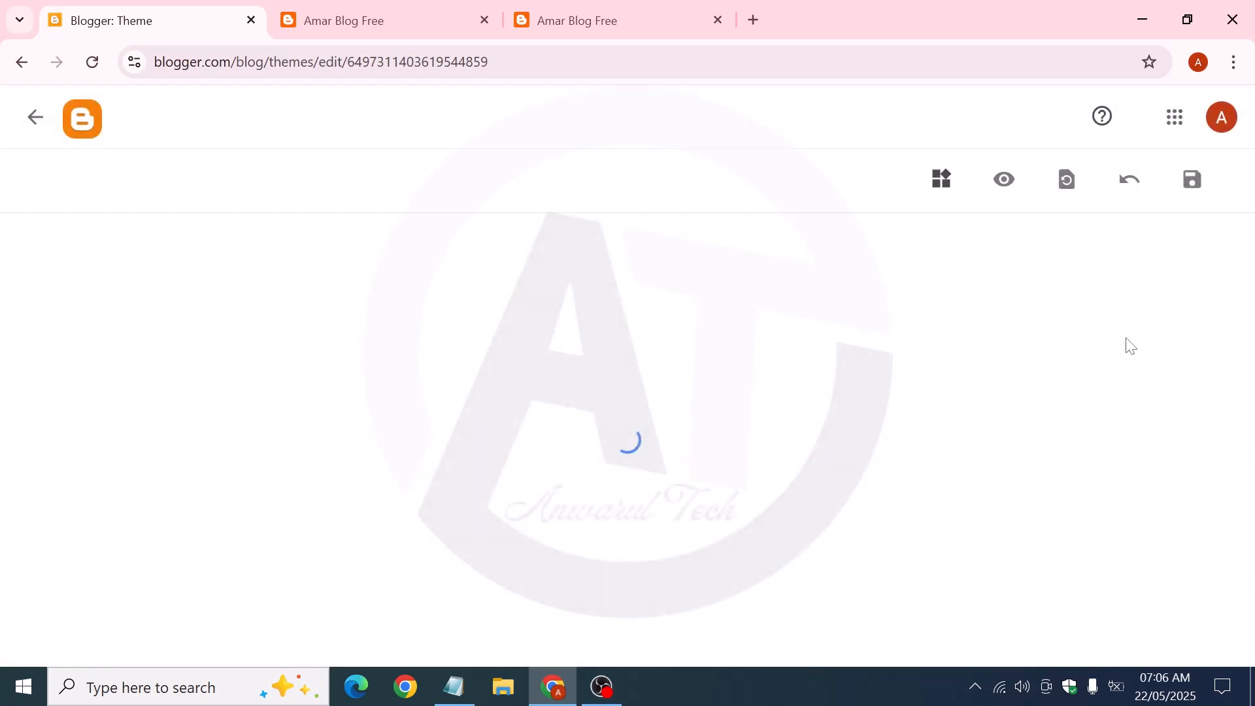
Add the selector ".FeaturedPos," after #post-pager in the custom CSS rule on line 828 and save the theme
left_click_drag(1247, 243, 1252, 380)
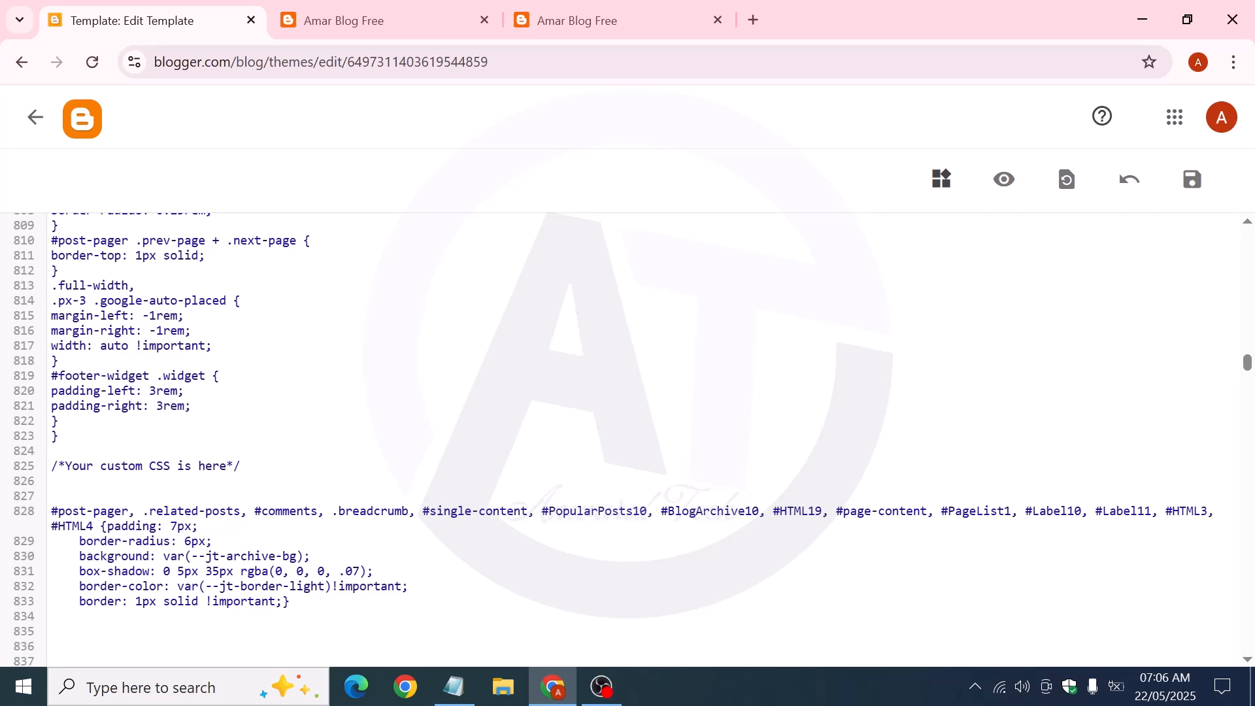
type(".")
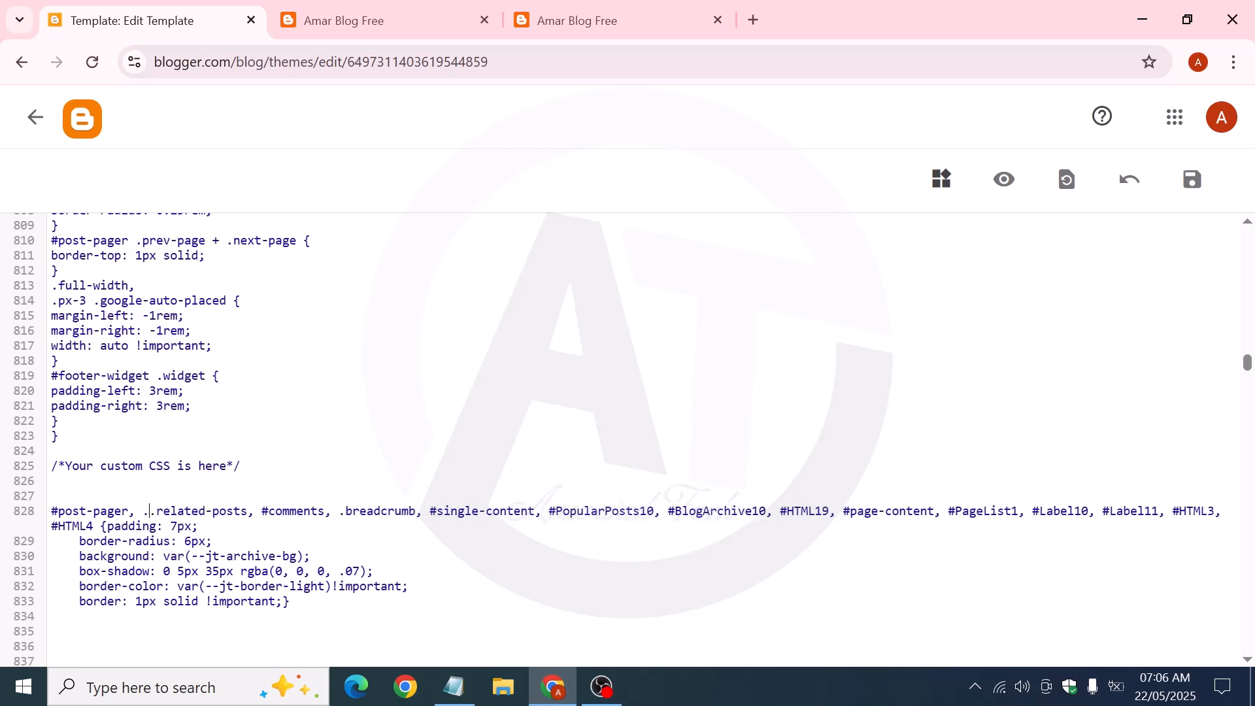
type("FeaturedPos")
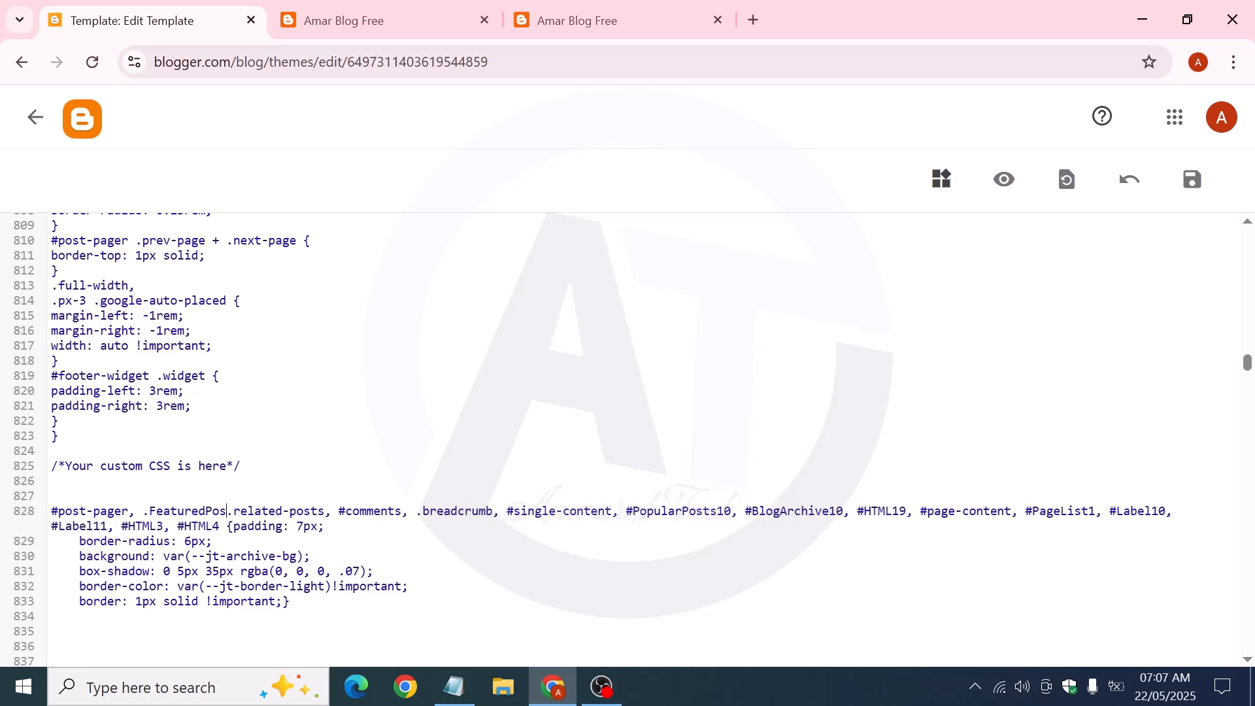
type(",")
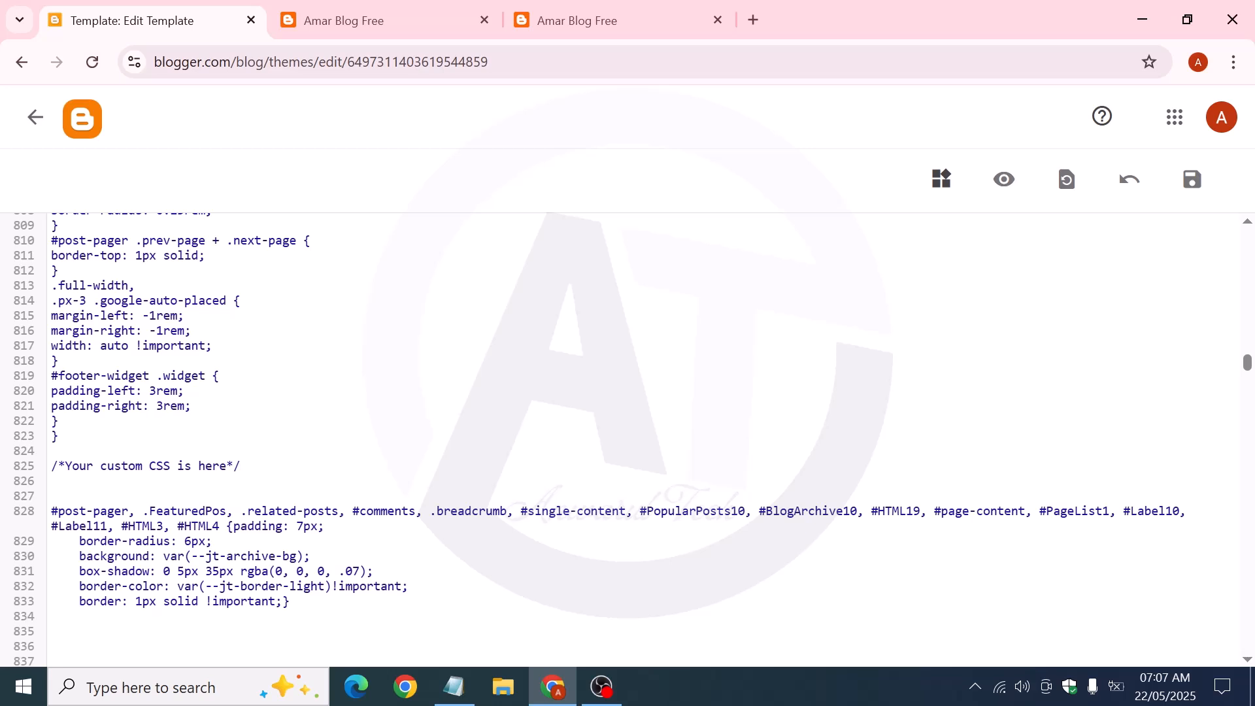
scroll(628, 437, "down", 2)
left_click(1192, 180)
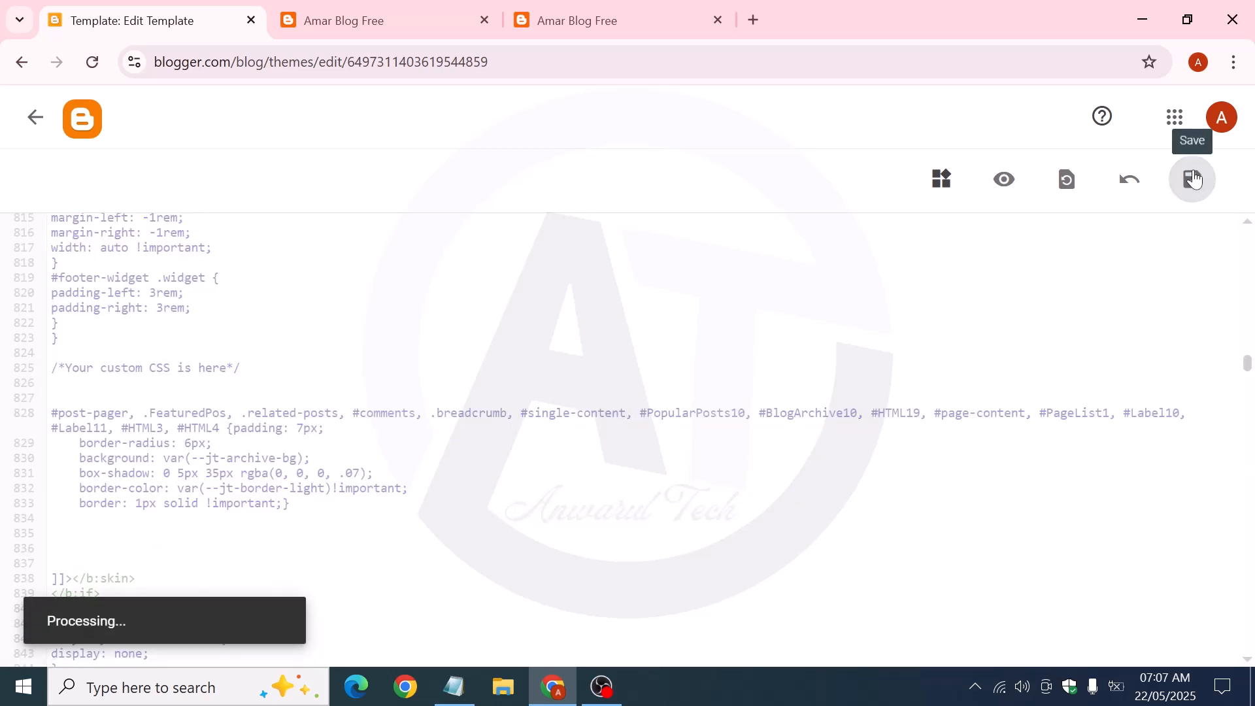
Reload the live blog and check the styling of the Featured Post section
left_click(442, 25)
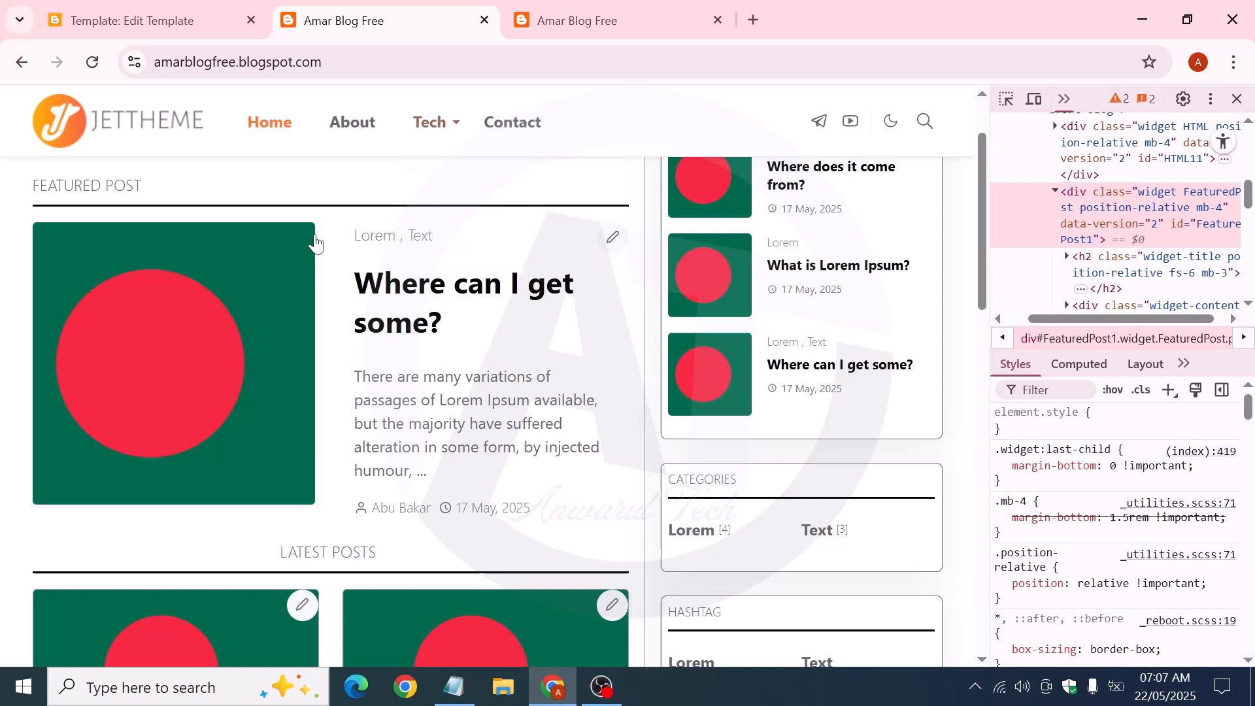
left_click(92, 62)
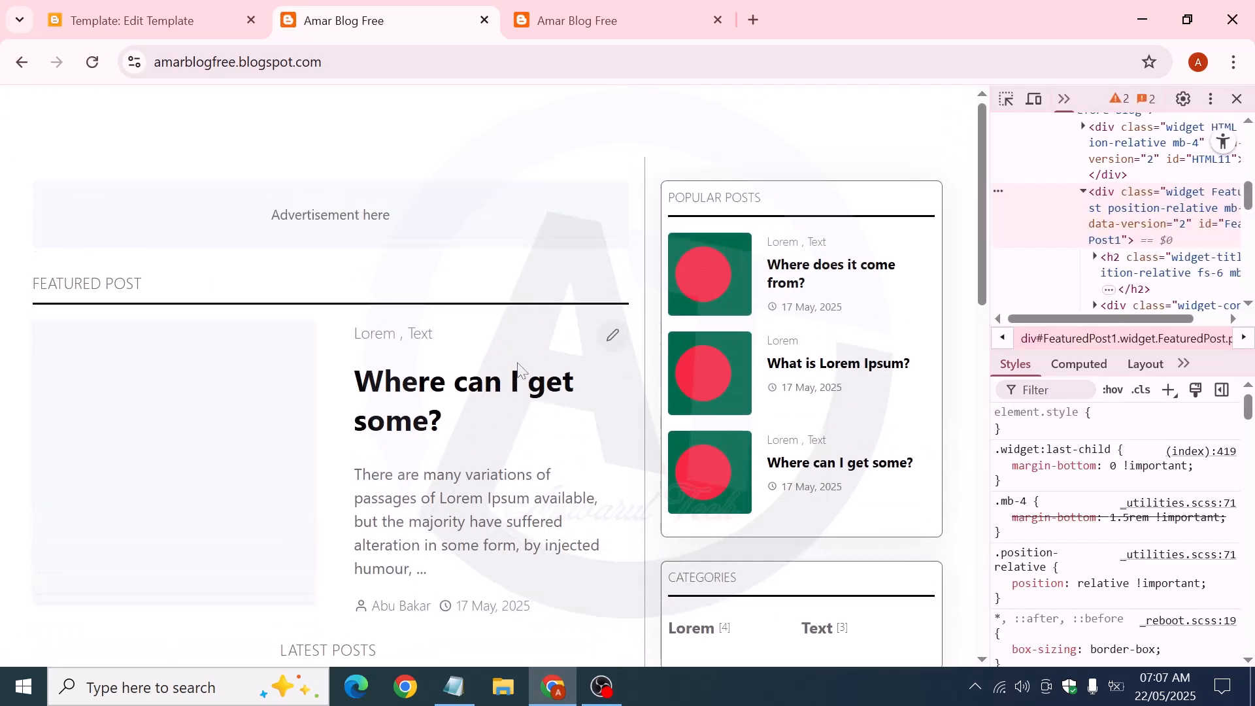
scroll(588, 376, "down", 3)
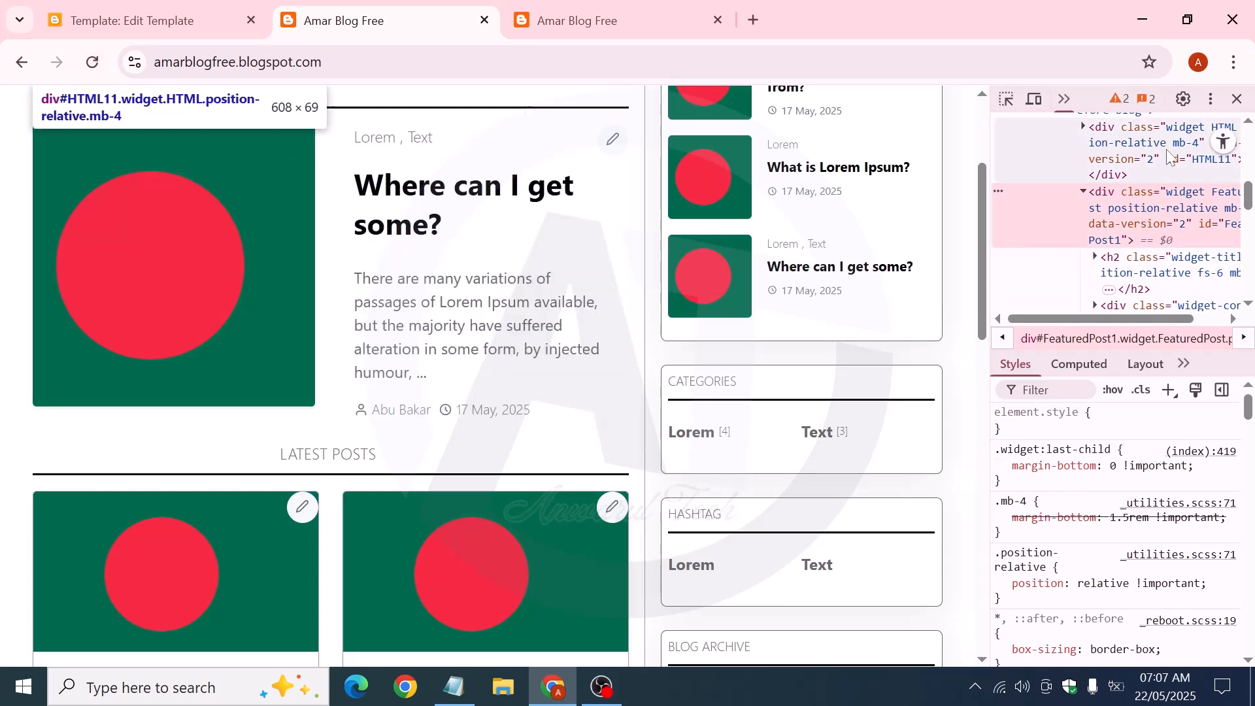
Copy the Featured Post widget's class value again and check the FeaturedPost class name in the Notepad text
double_click(1096, 215)
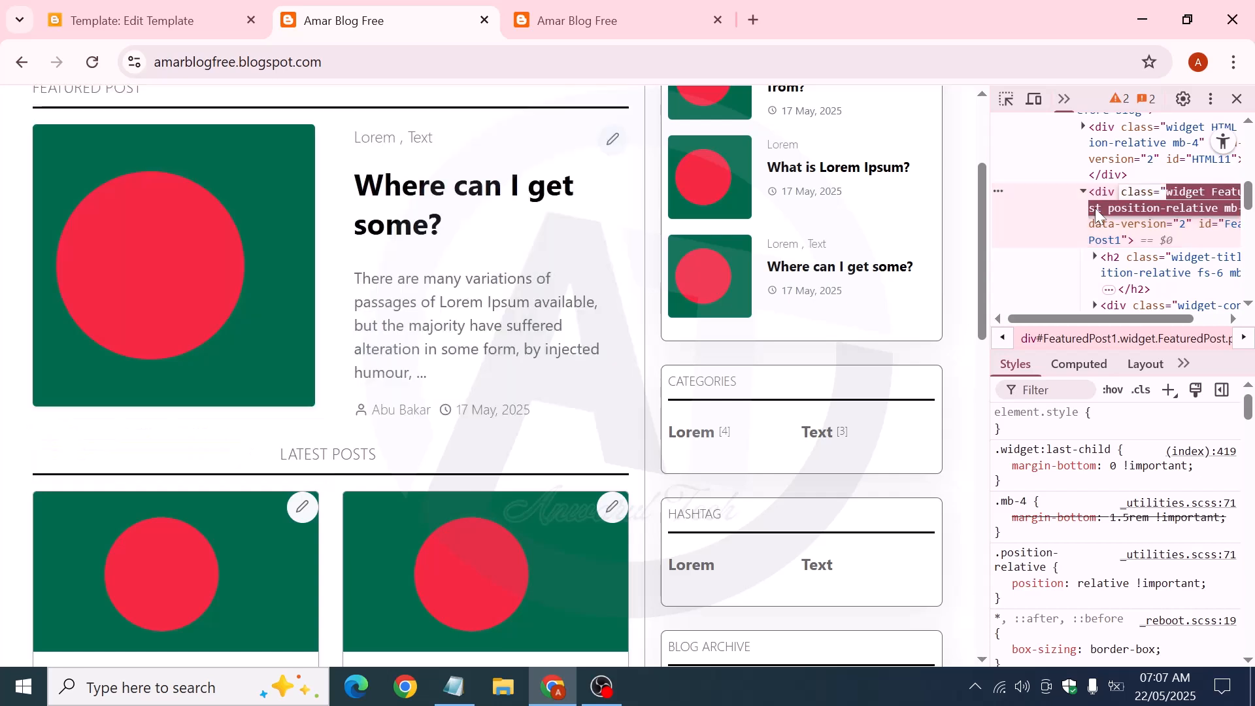
right_click(1137, 210)
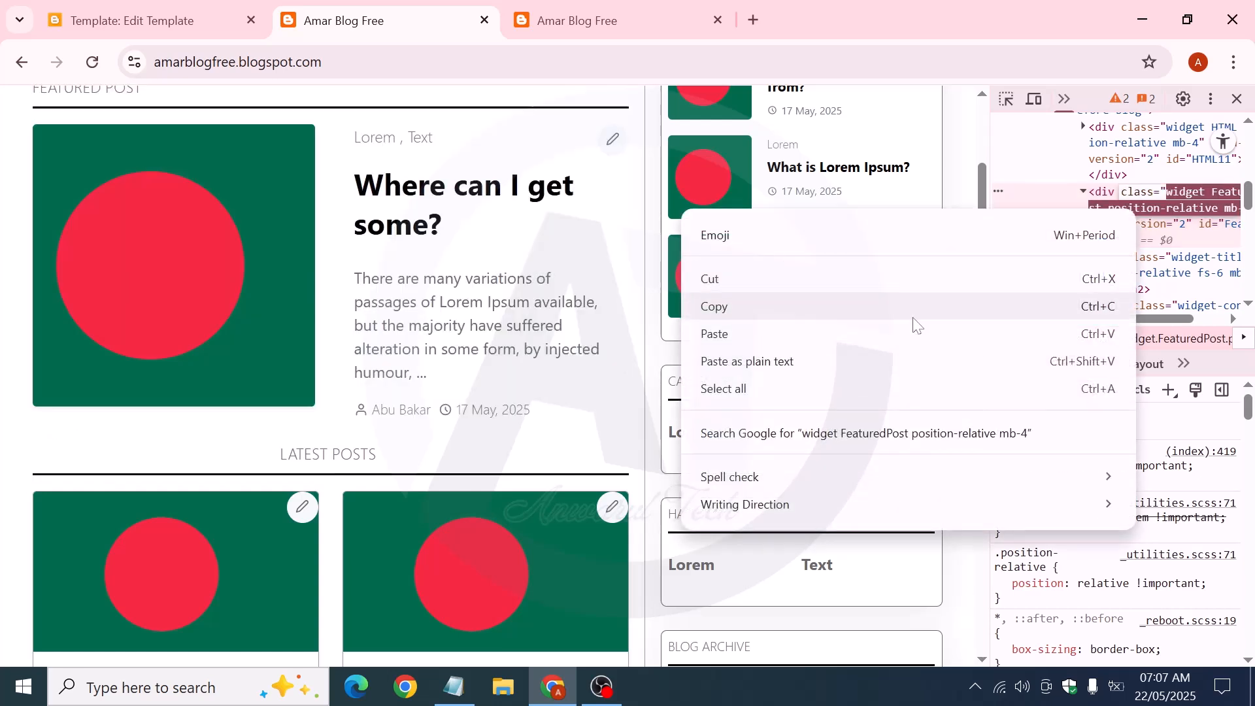
left_click(778, 304)
left_click(476, 691)
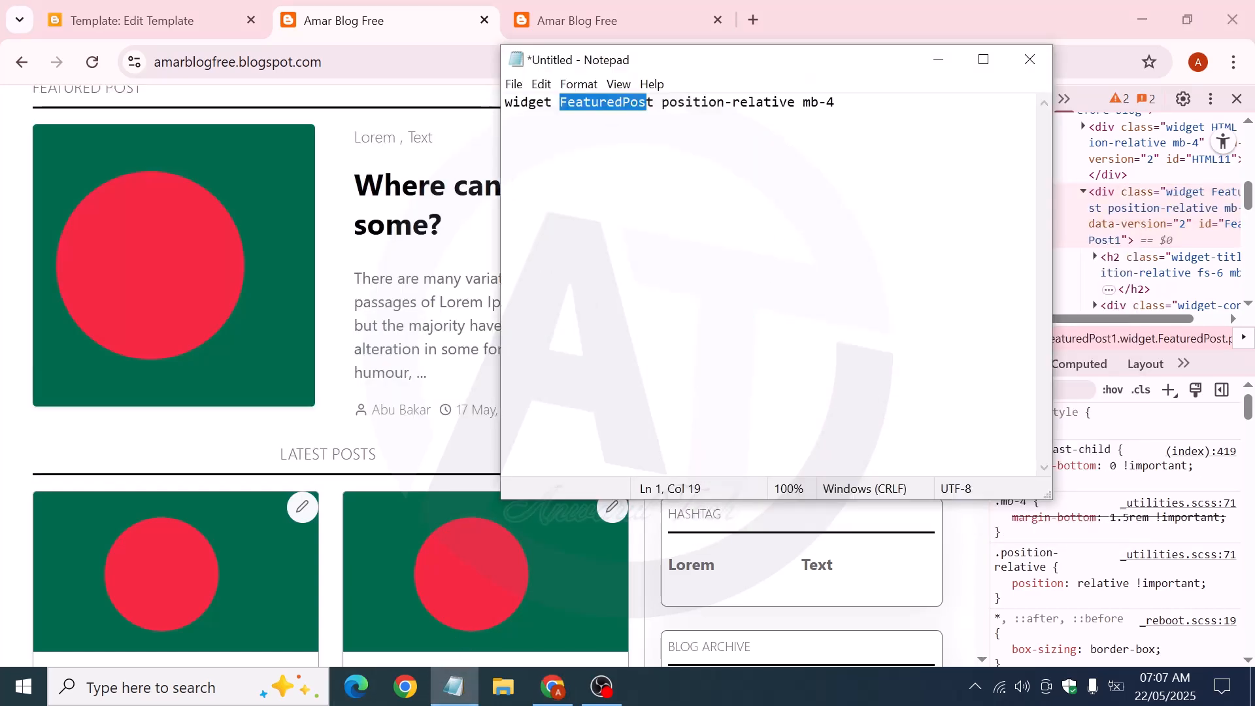
left_click(739, 102)
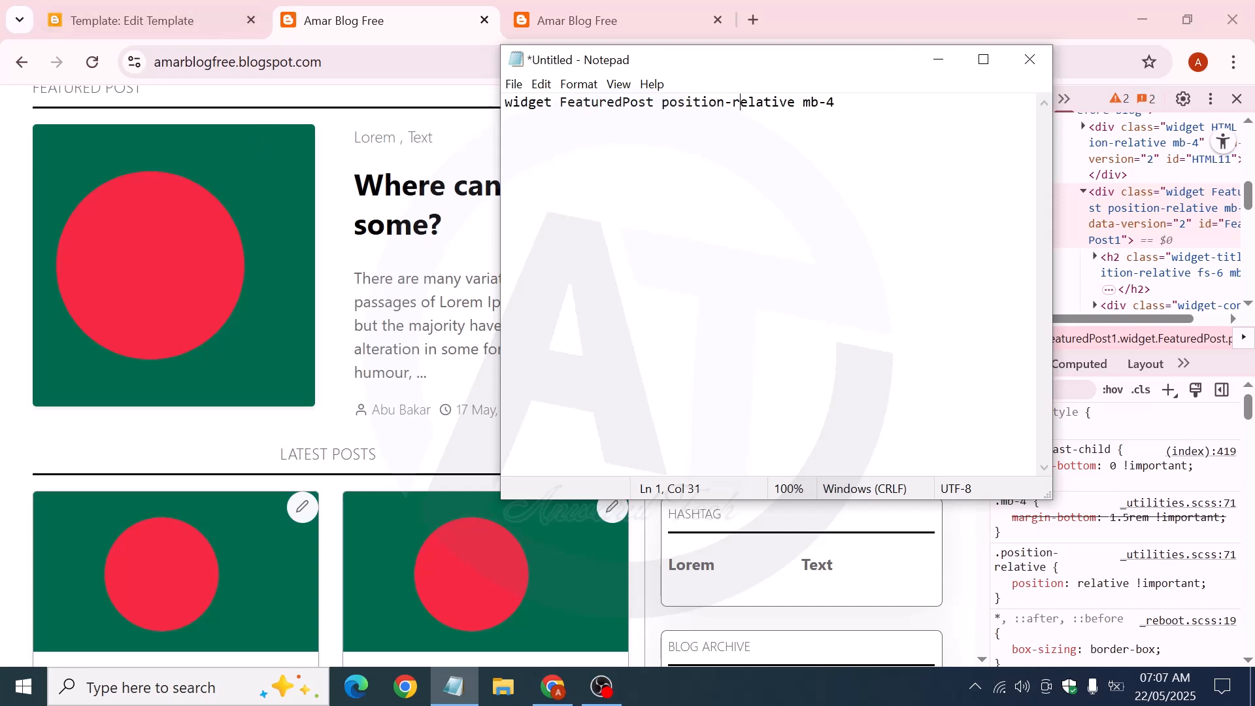
double_click(622, 103)
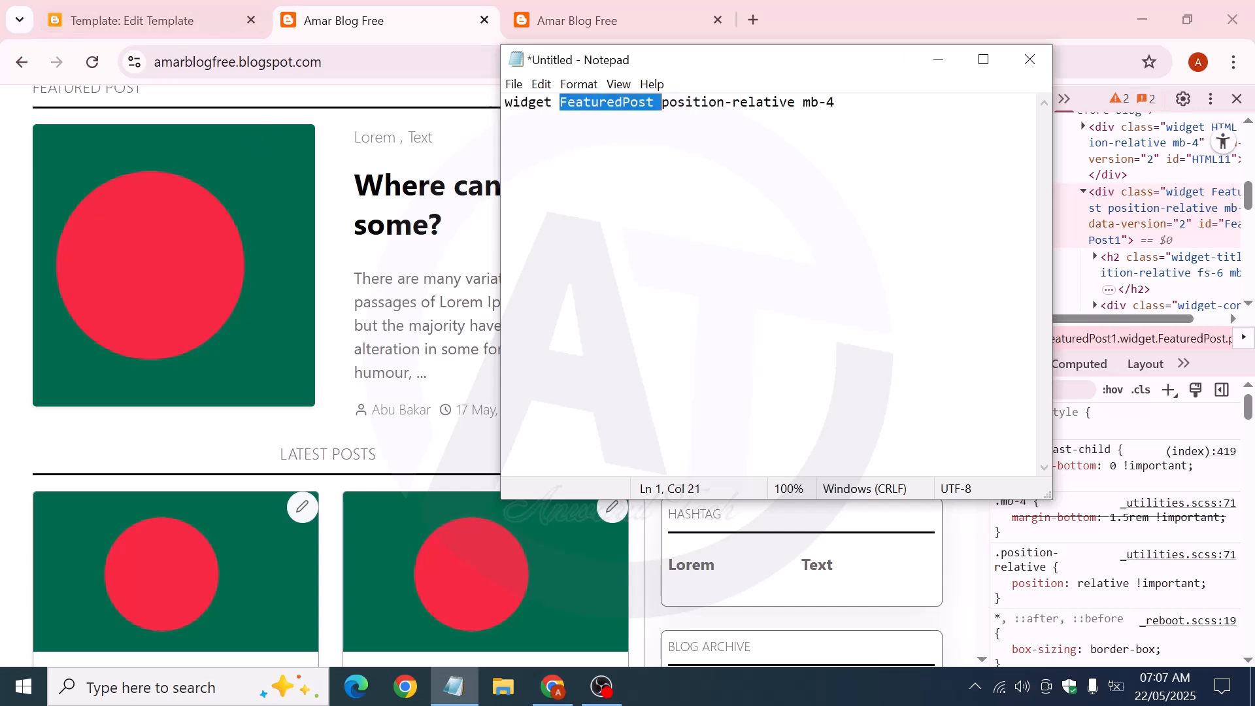
Correct the selector in the theme's custom CSS rule to ".FeaturedPost" and save the theme
left_click(156, 15)
left_click(96, 10)
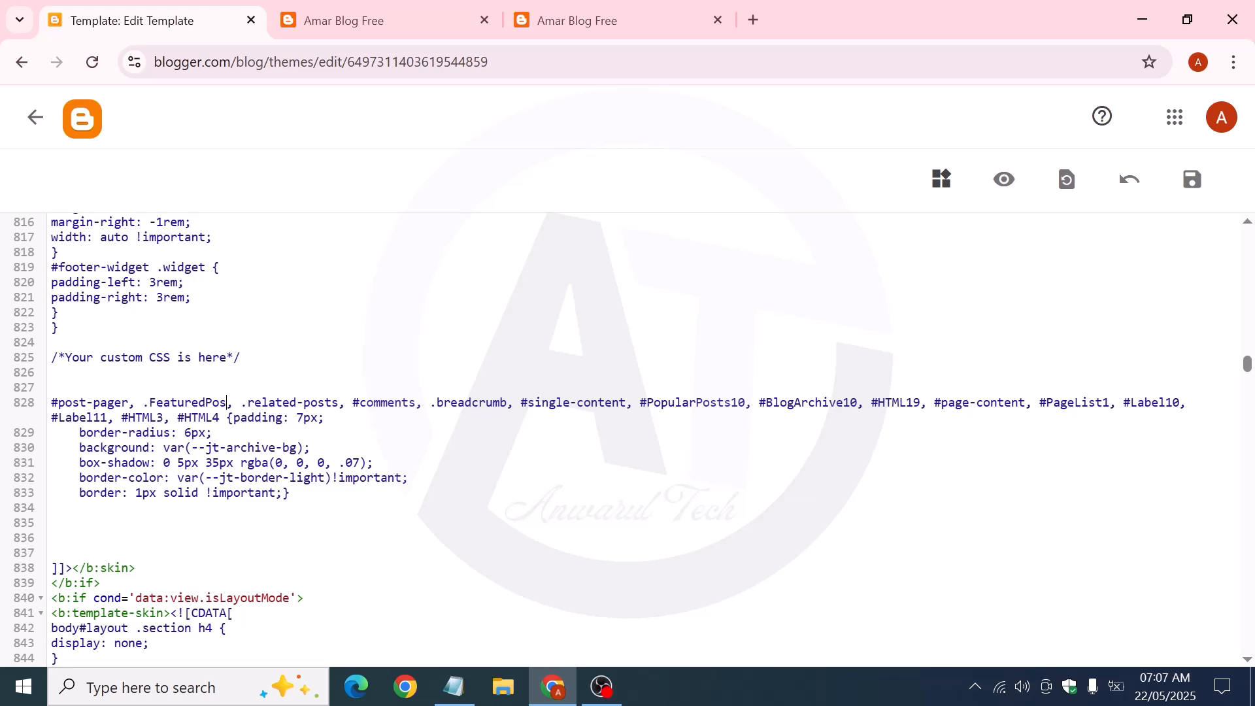
type("t")
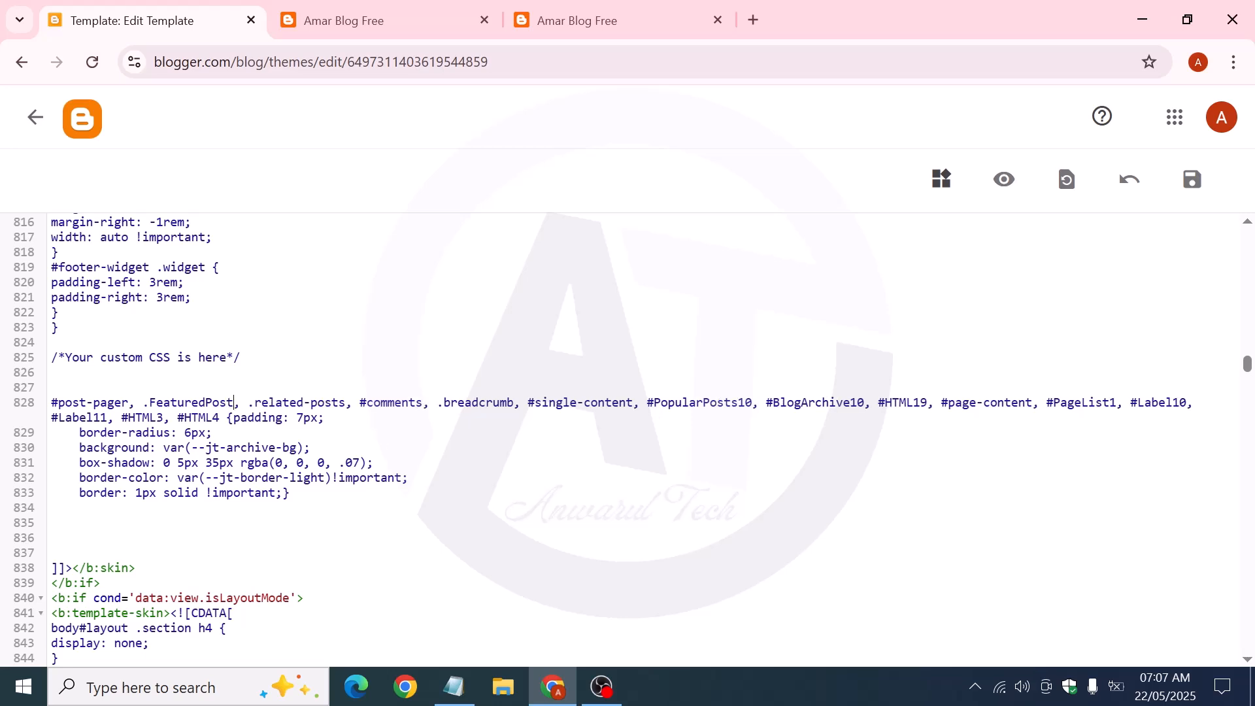
left_click(1190, 180)
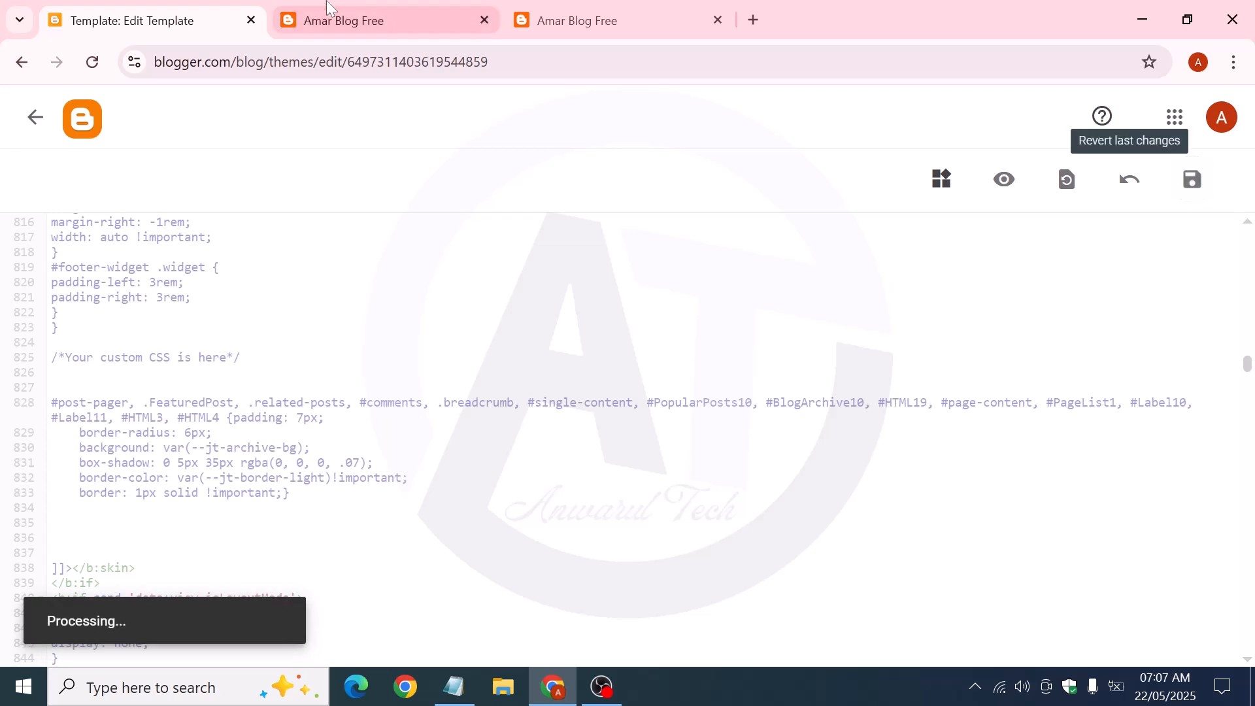
Reload the live blog, close the inspector, and look over the Featured Post section's box styling
left_click(386, 6)
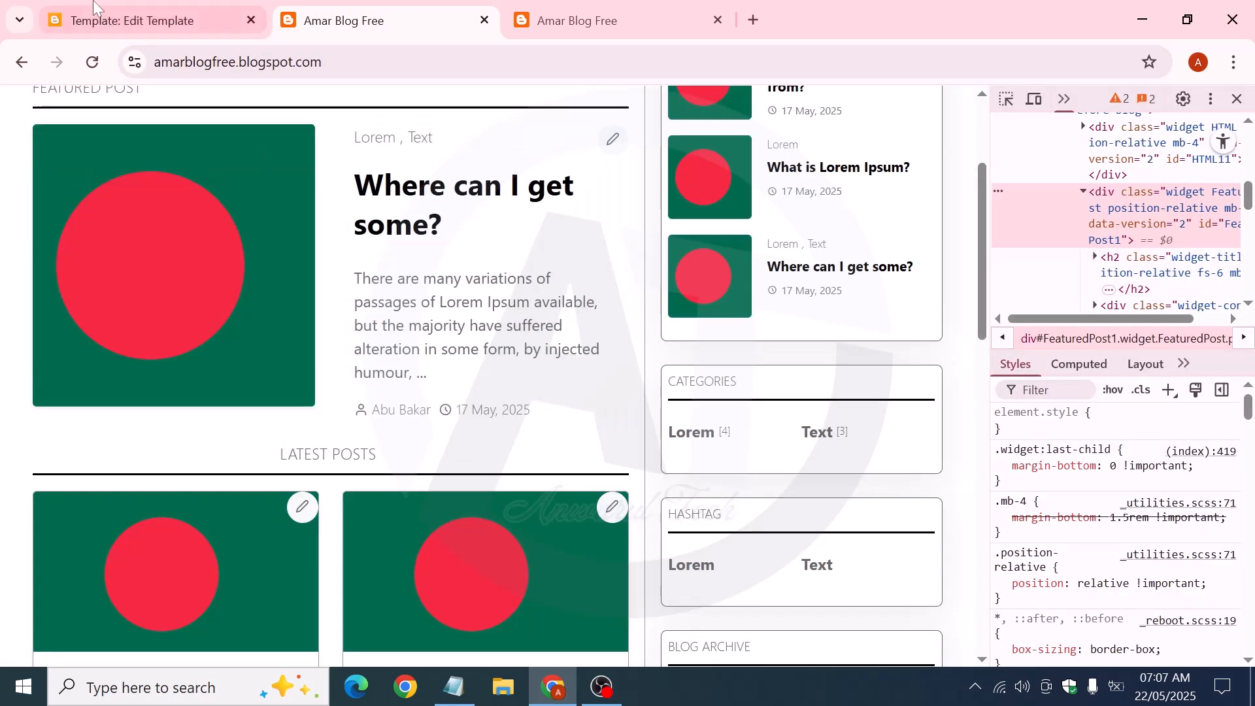
left_click(155, 9)
left_click(336, 7)
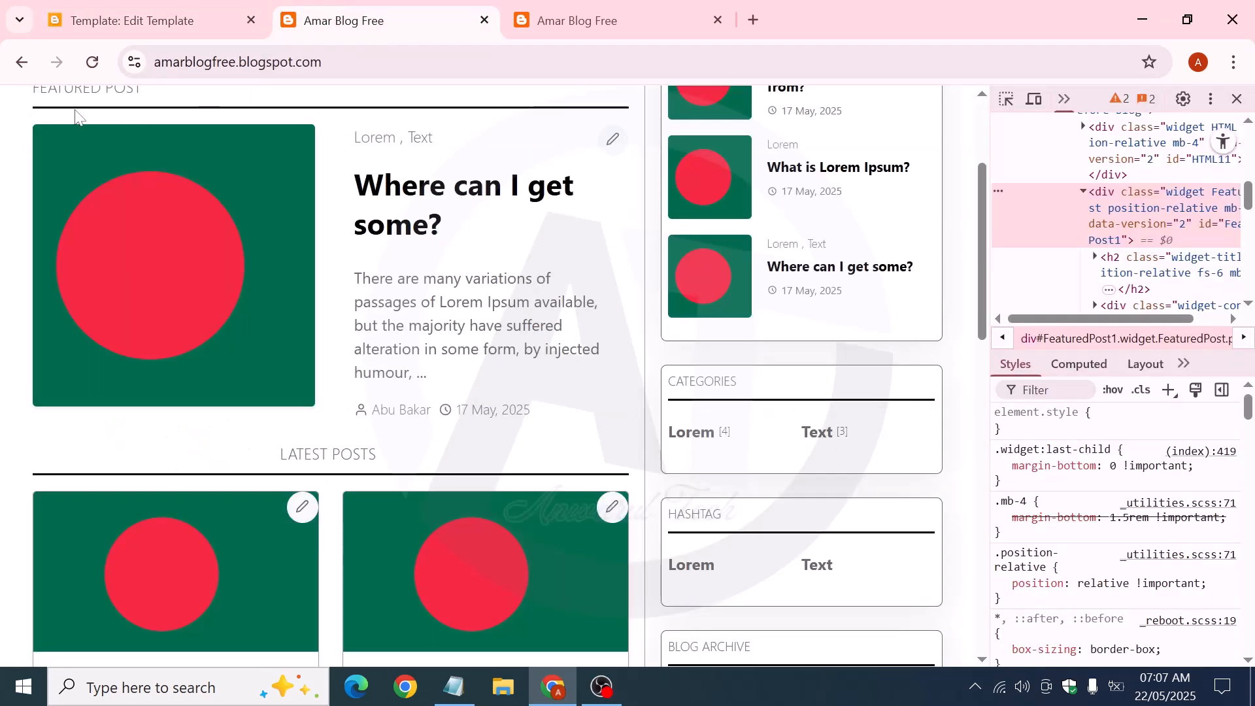
left_click(82, 59)
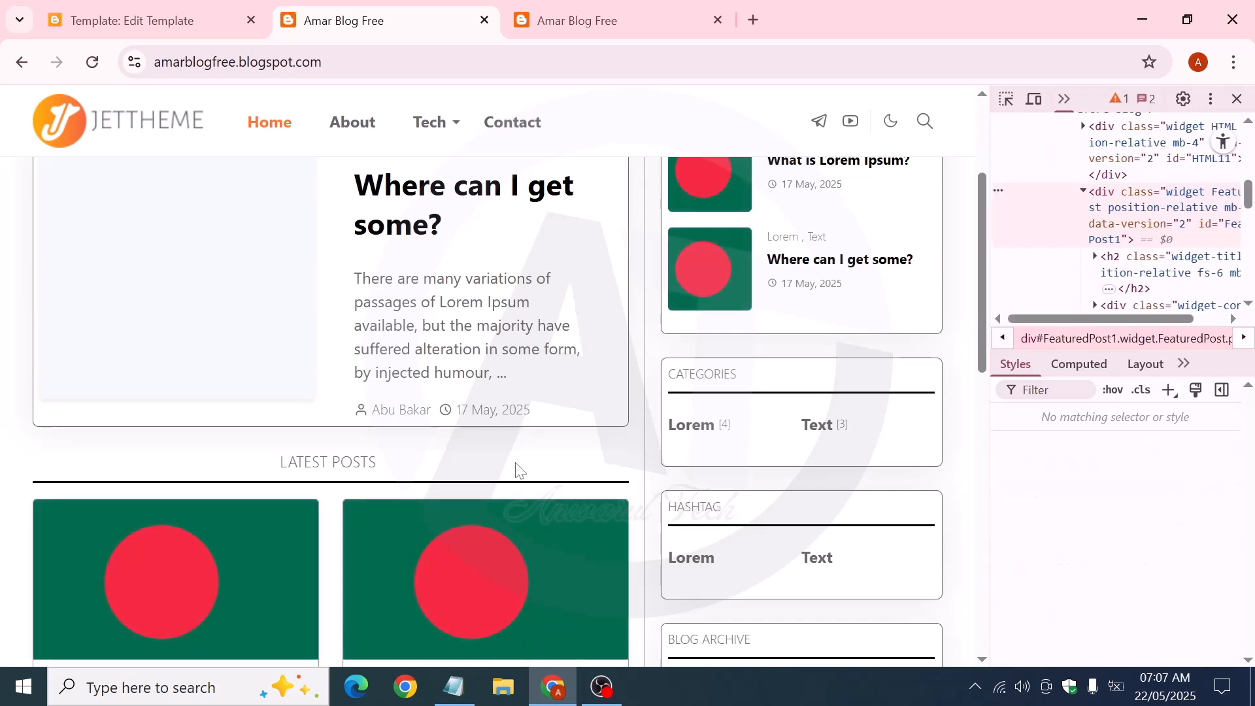
left_click(1236, 98)
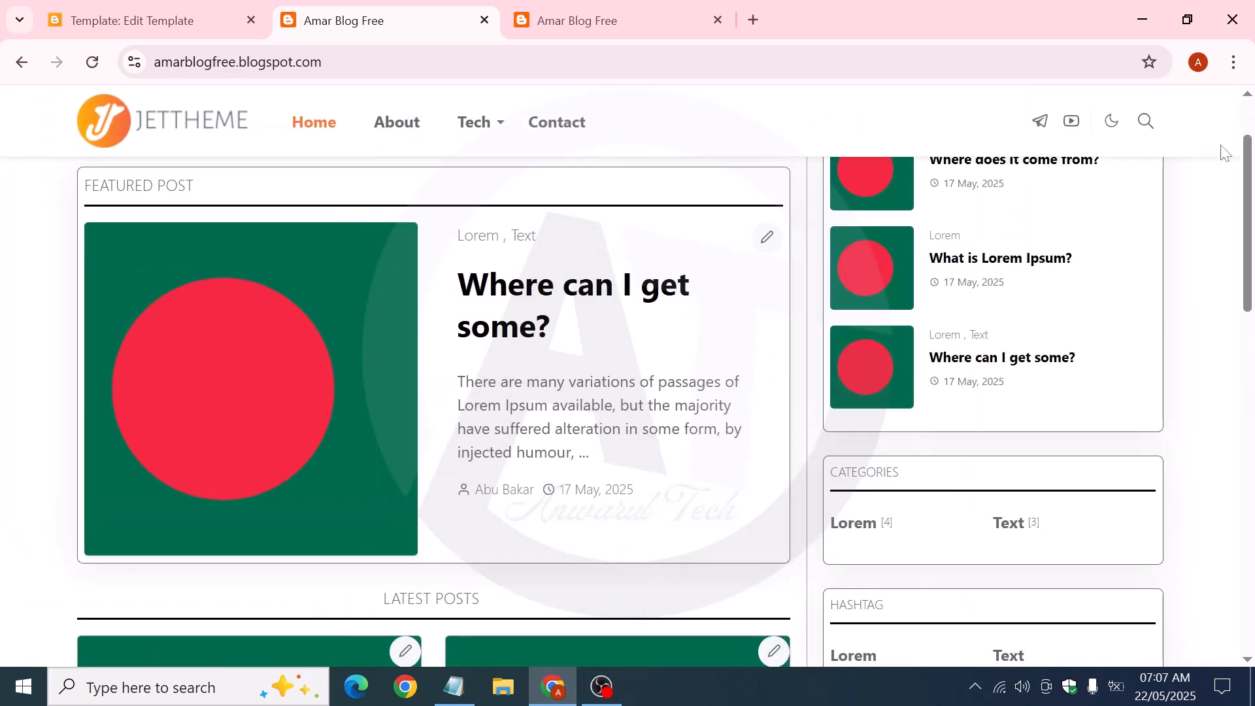
scroll(524, 438, "down", 3)
scroll(524, 438, "up", 5)
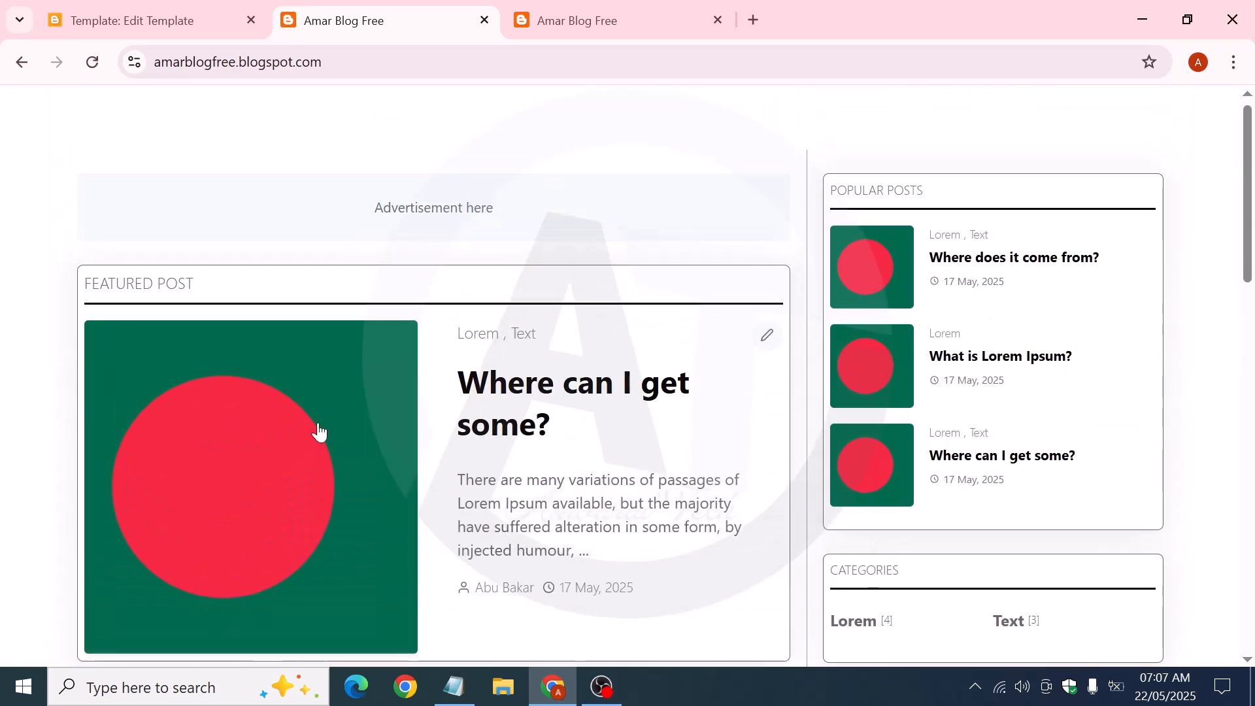
scroll(302, 356, "down", 2)
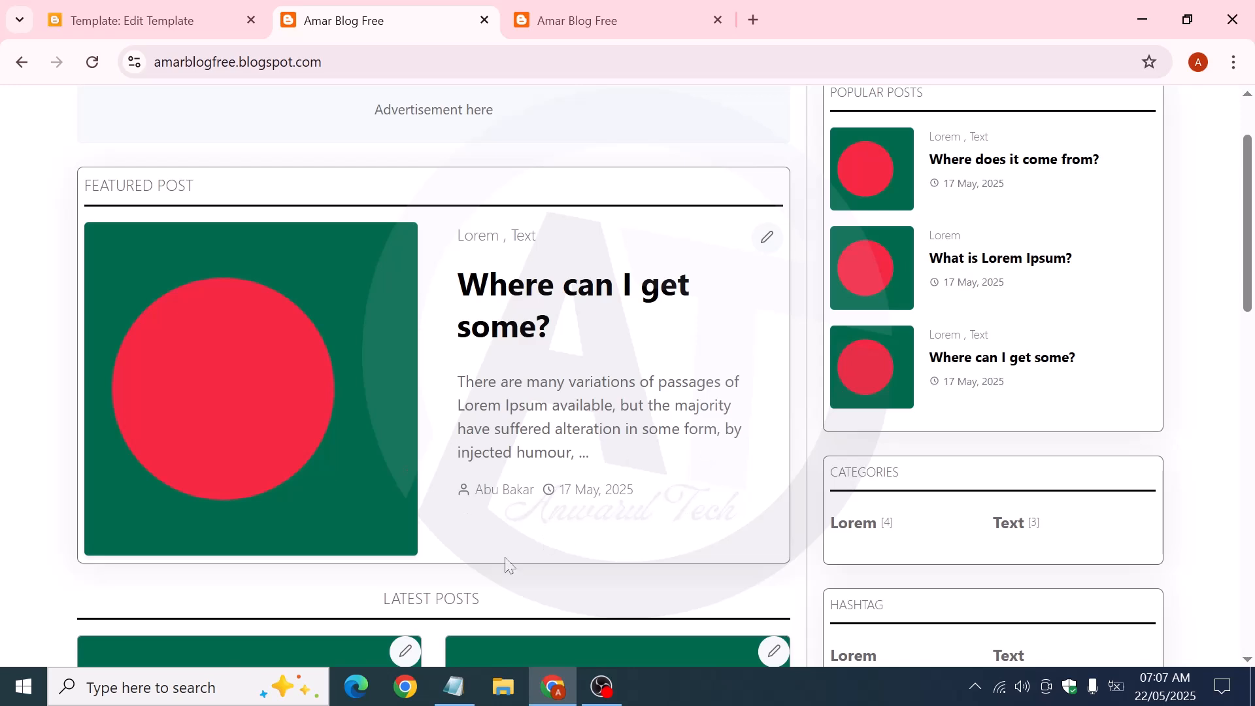
Inspect the Featured Post content on the live blog and copy the "item-post" class name from its container div
right_click(437, 552)
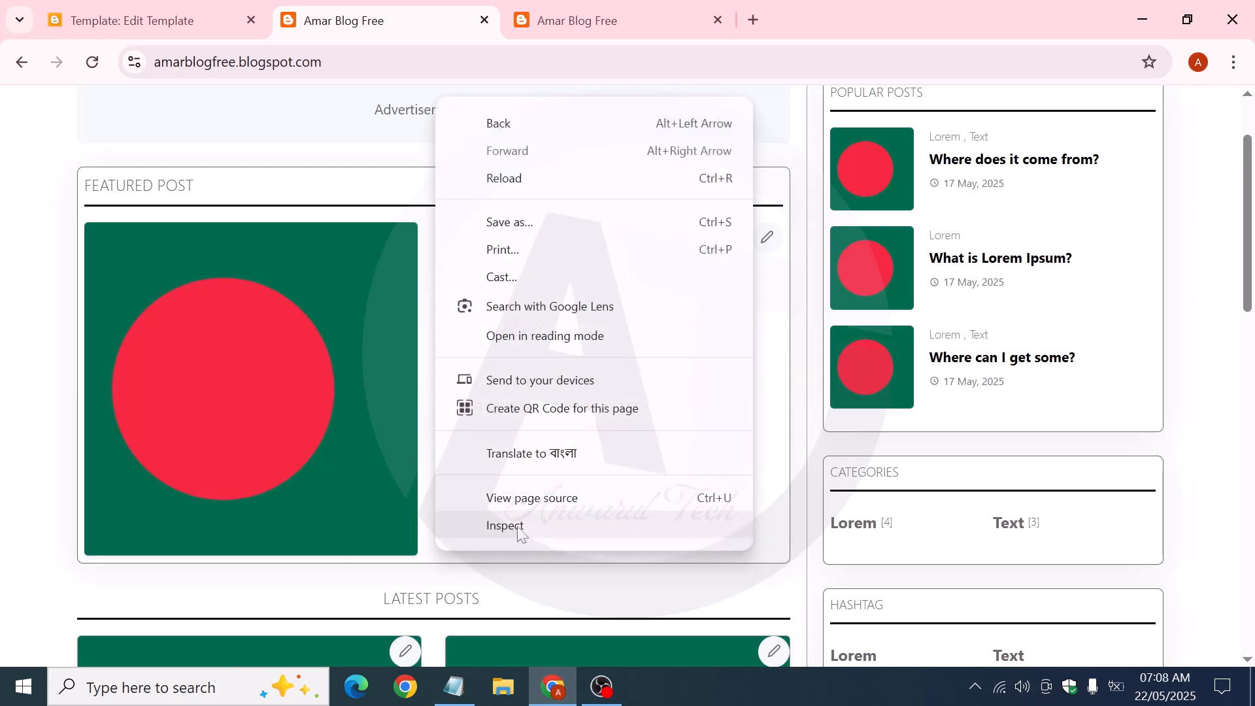
left_click(519, 528)
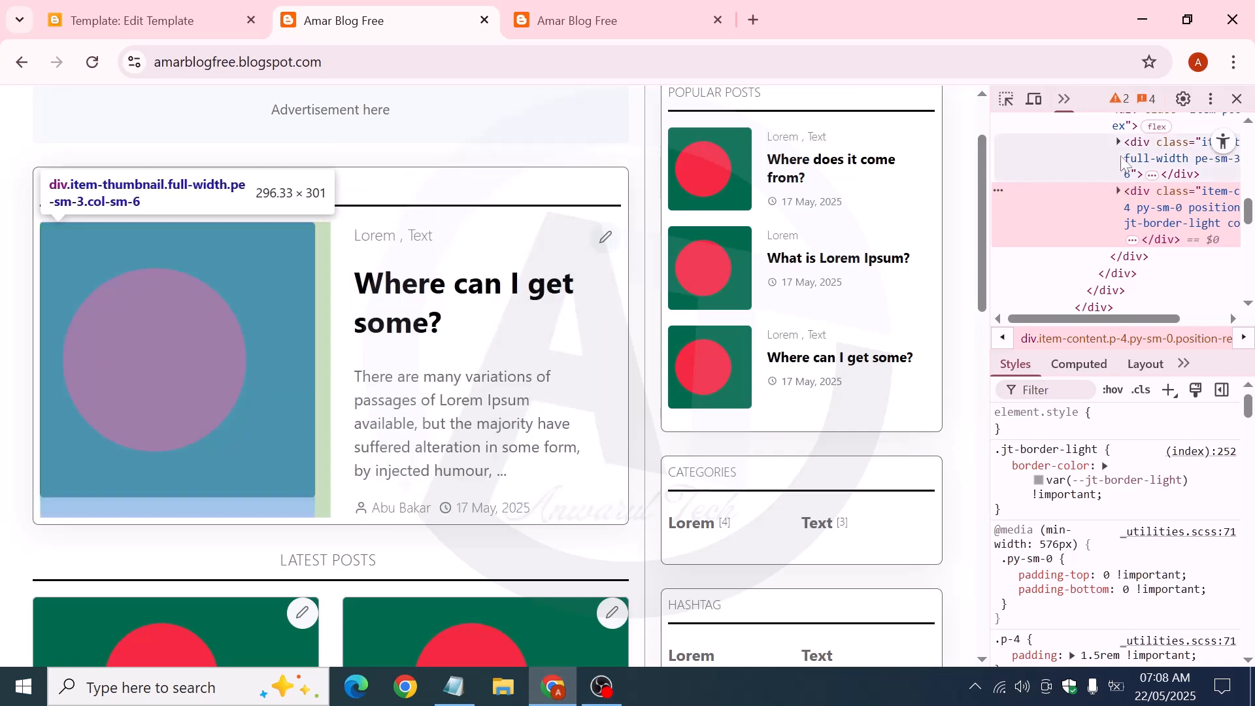
scroll(1137, 174, "up", 3)
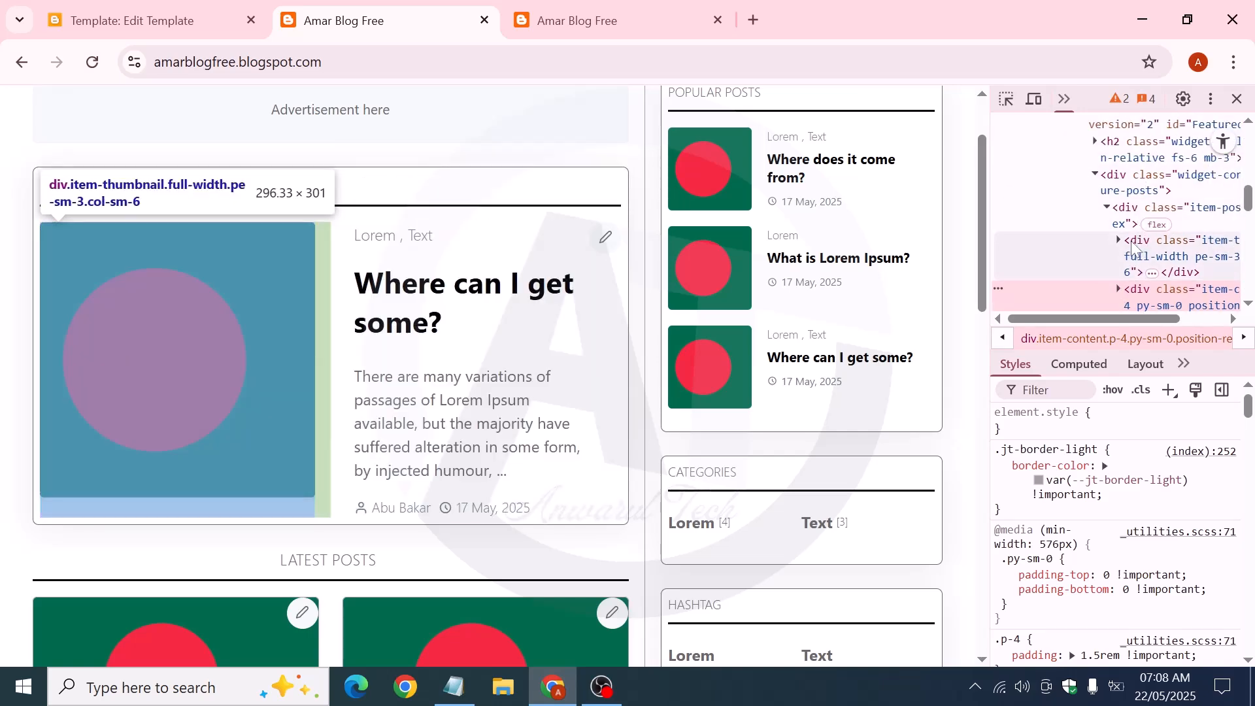
left_click(1125, 222)
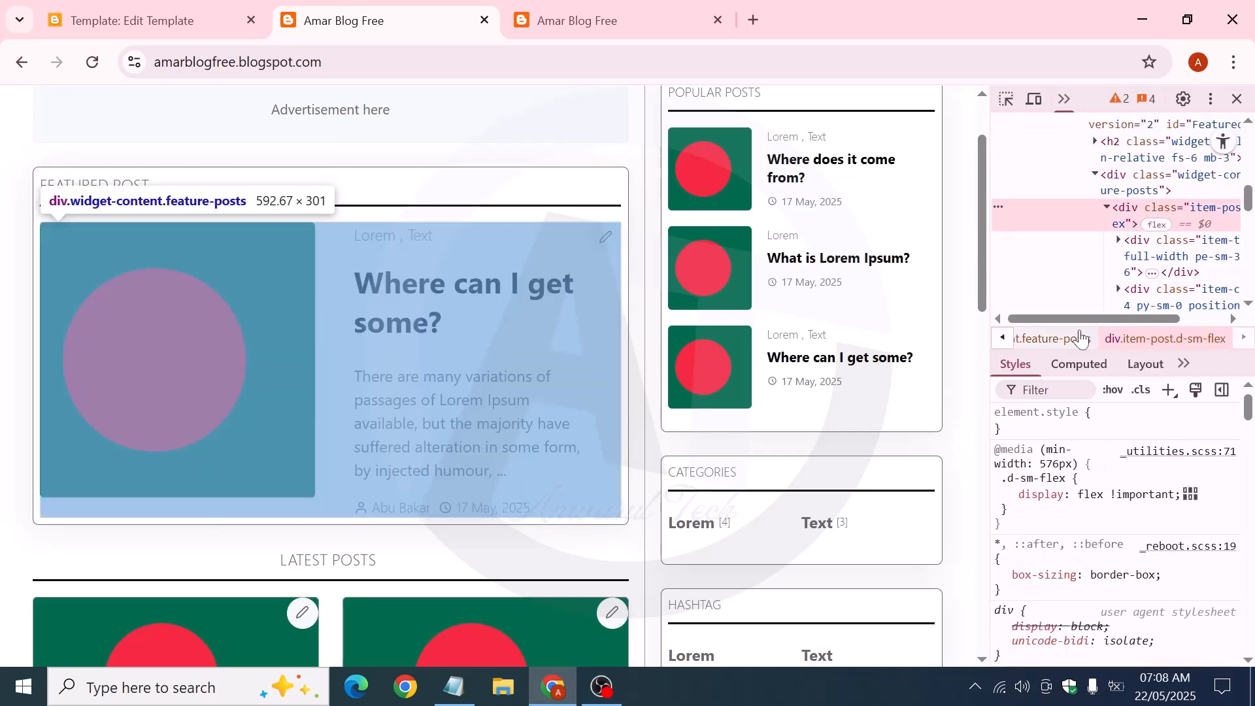
left_click_drag(1114, 318, 1154, 318)
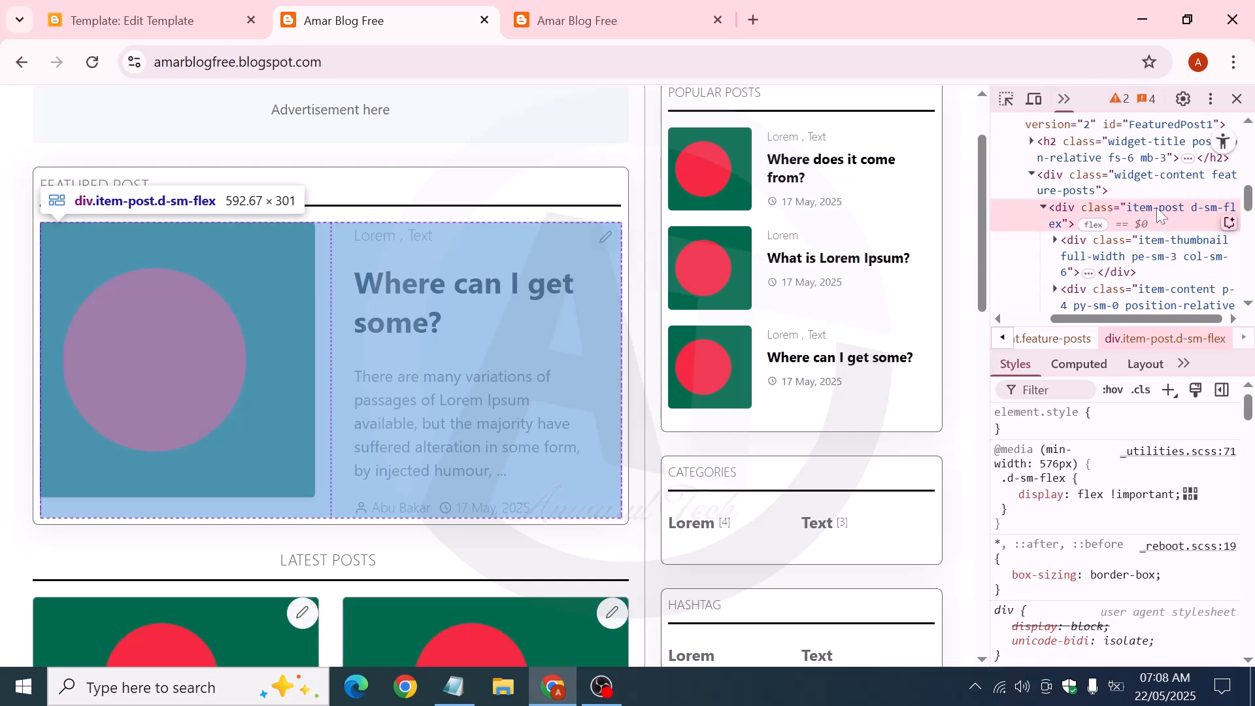
double_click(1158, 209)
left_click(1146, 209)
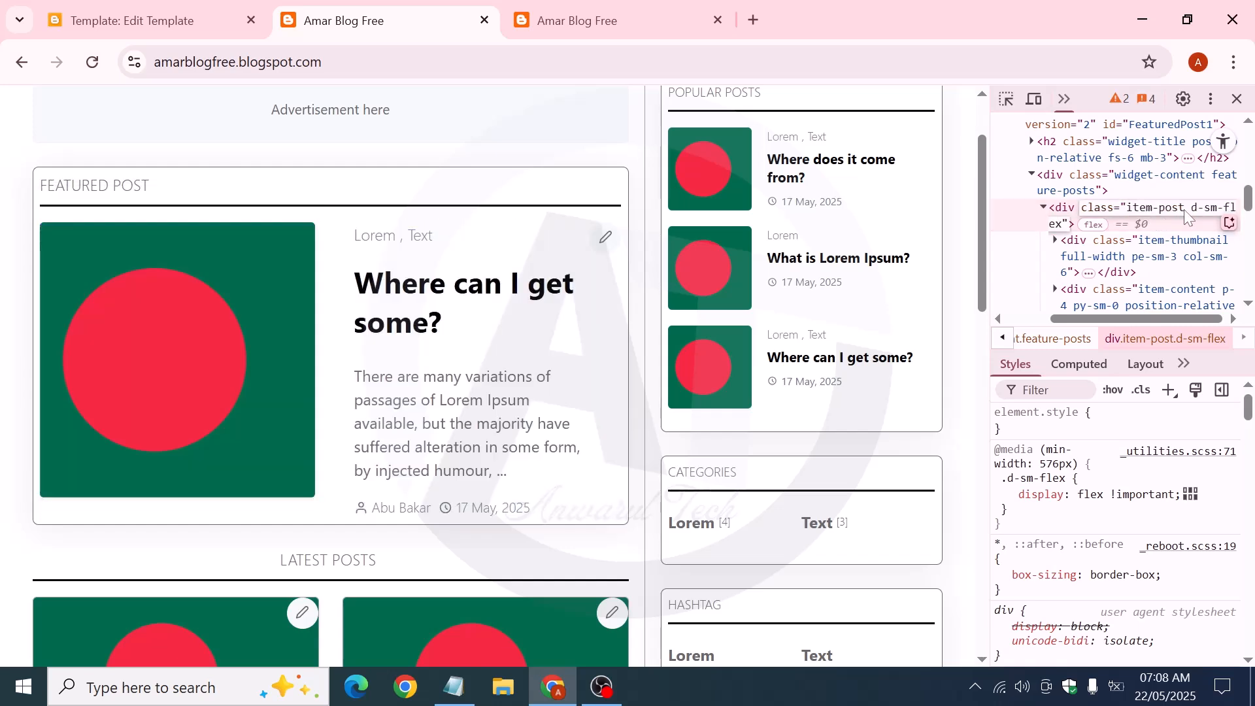
left_click_drag(1184, 211, 1127, 210)
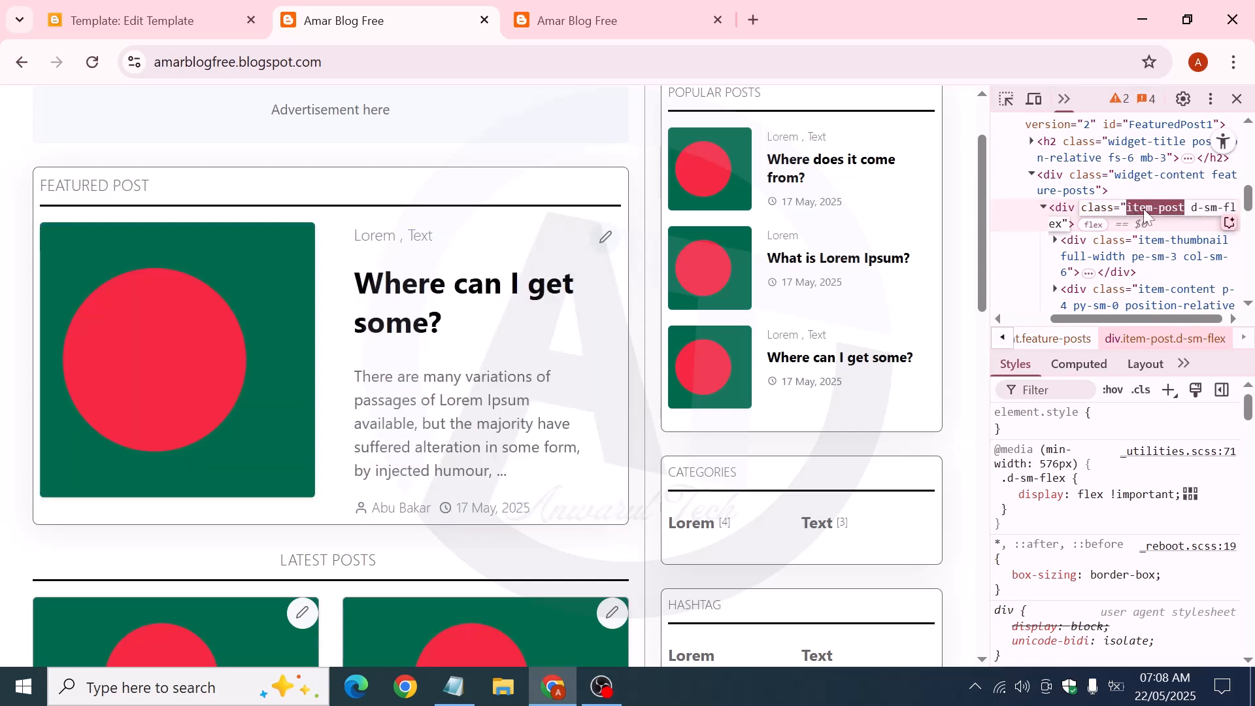
right_click(1144, 213)
left_click(949, 312)
Replace the FeaturedPost class in the theme's custom CSS selector list with "item-post" and save the theme
left_click(127, 16)
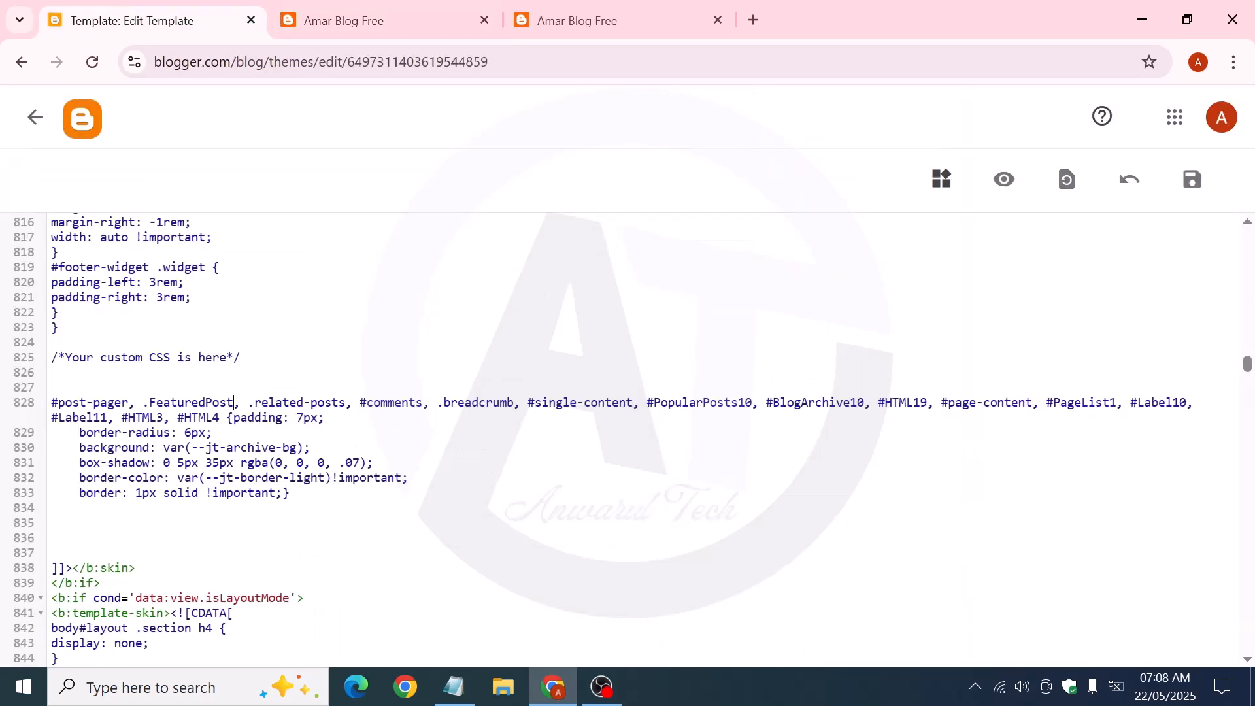
double_click(185, 402)
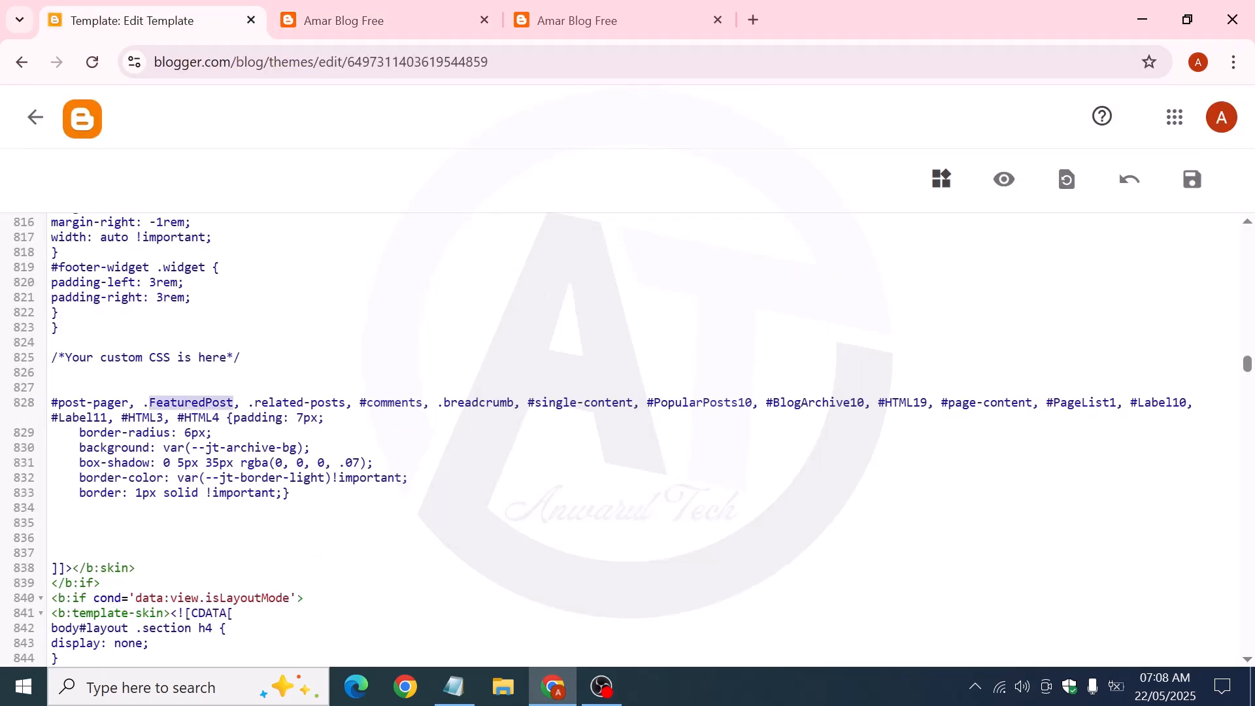
key("ctrl+v")
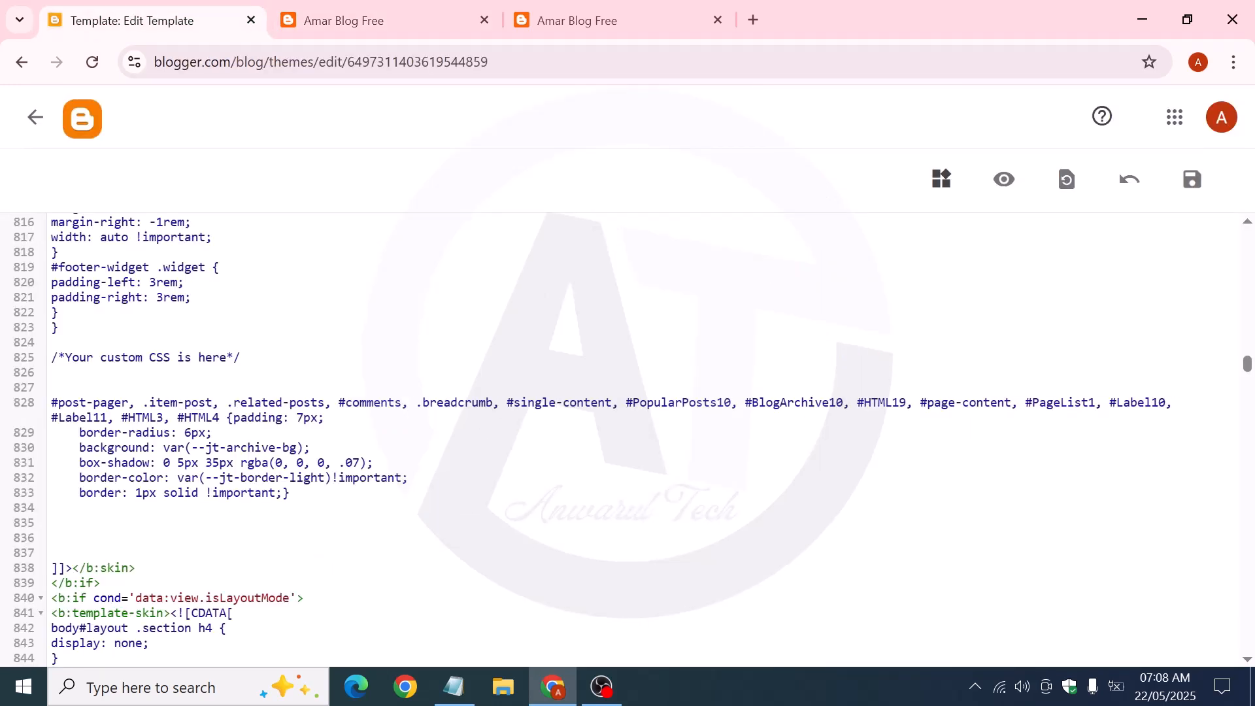
left_click(1204, 175)
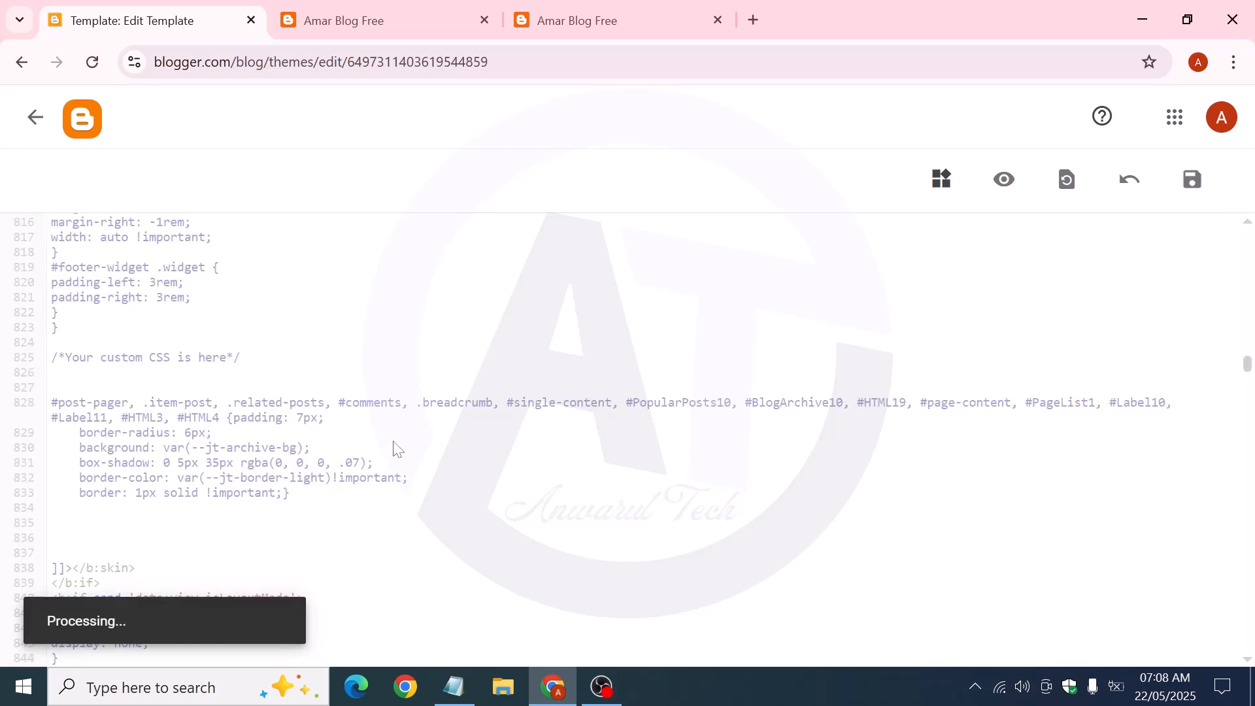
Reload the live blog, close the inspector, and check the box styling of the Featured Post, Popular Posts and Latest Posts sections
left_click(302, 8)
left_click(92, 63)
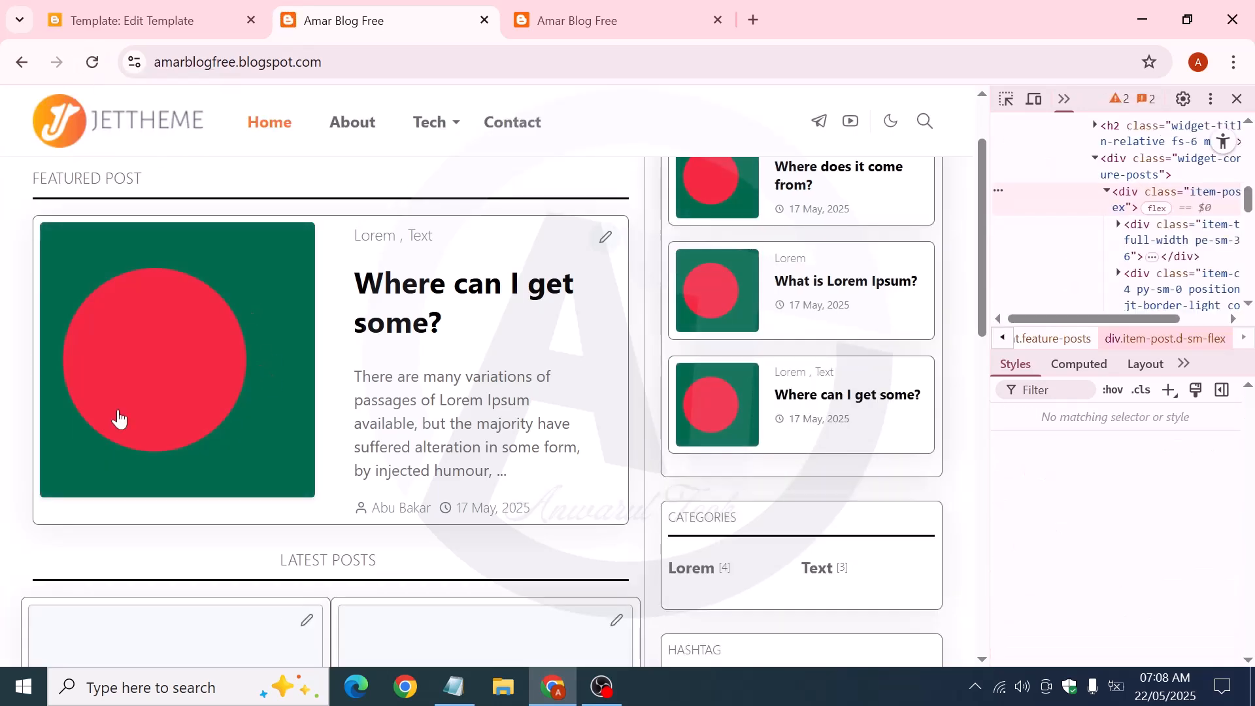
left_click(1236, 99)
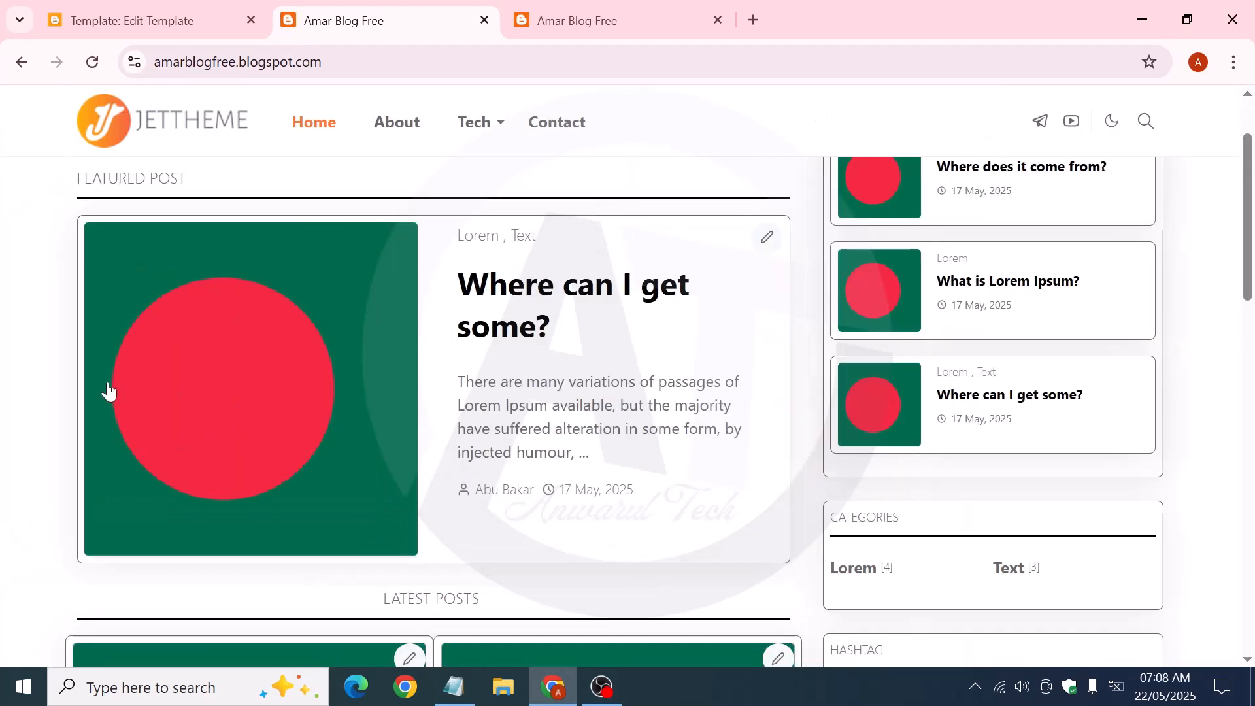
scroll(177, 404, "down", 3)
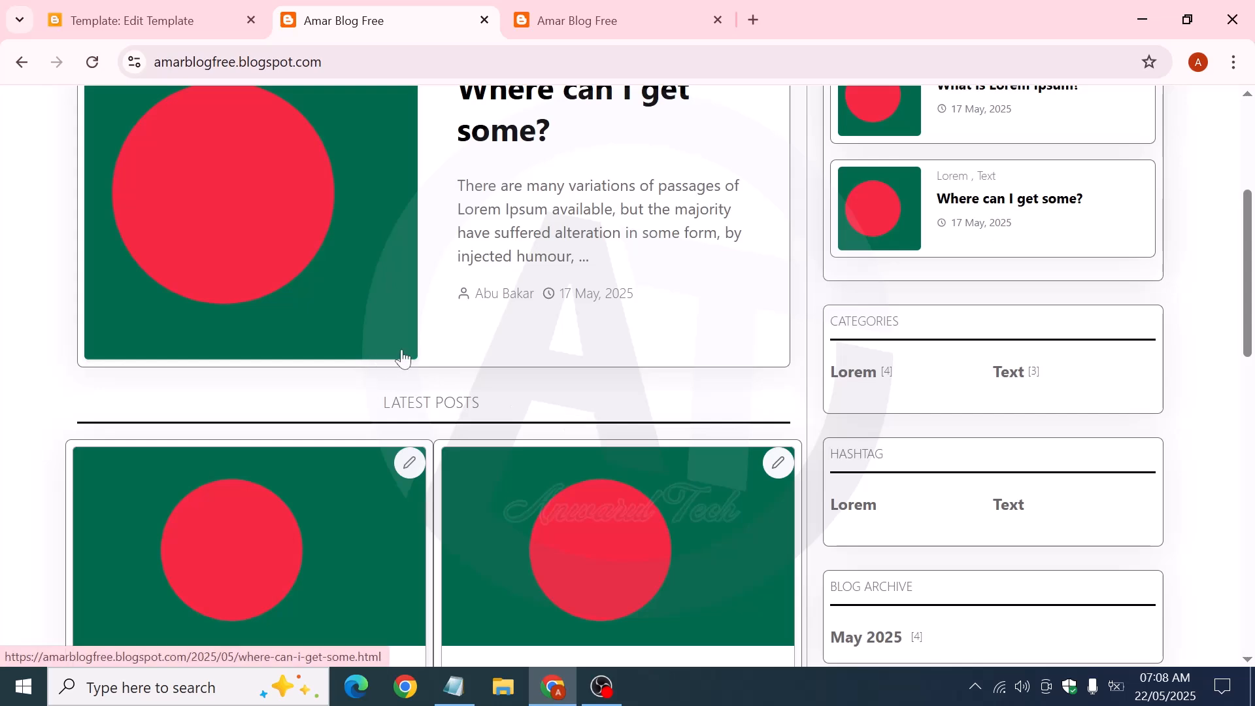
scroll(400, 355, "up", 3)
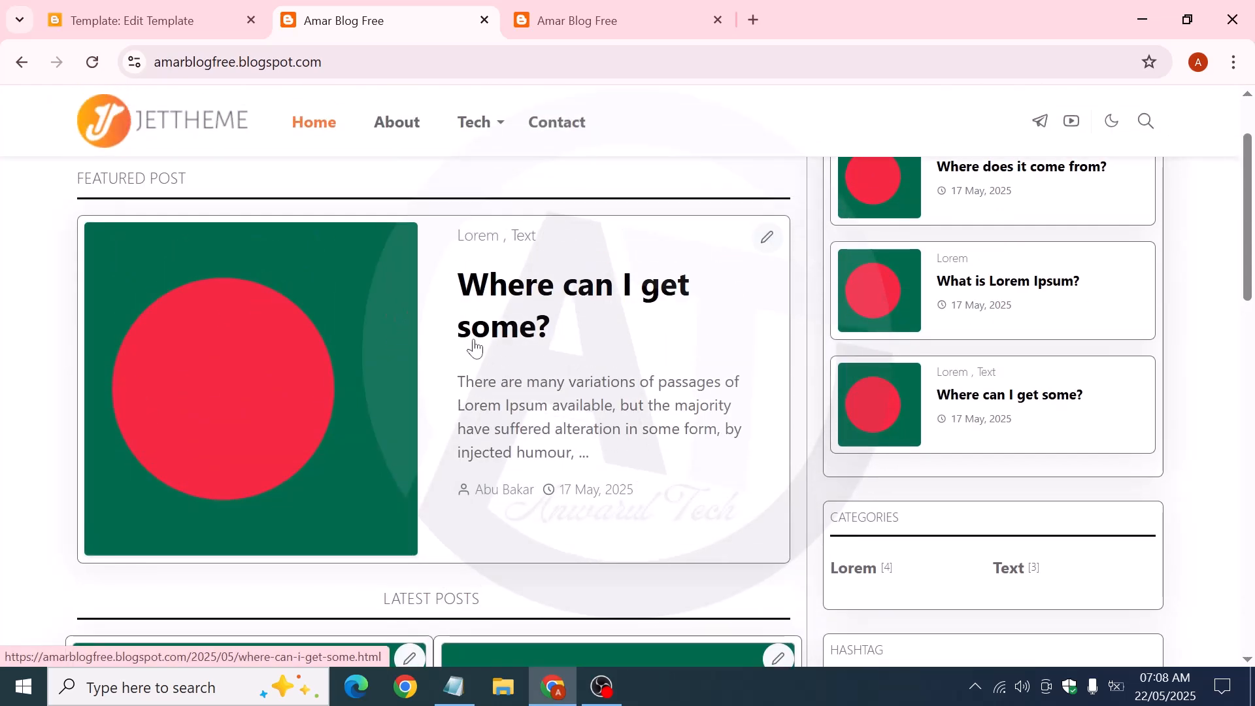
scroll(475, 353, "down", 4)
scroll(479, 373, "up", 1)
scroll(478, 367, "up", 4)
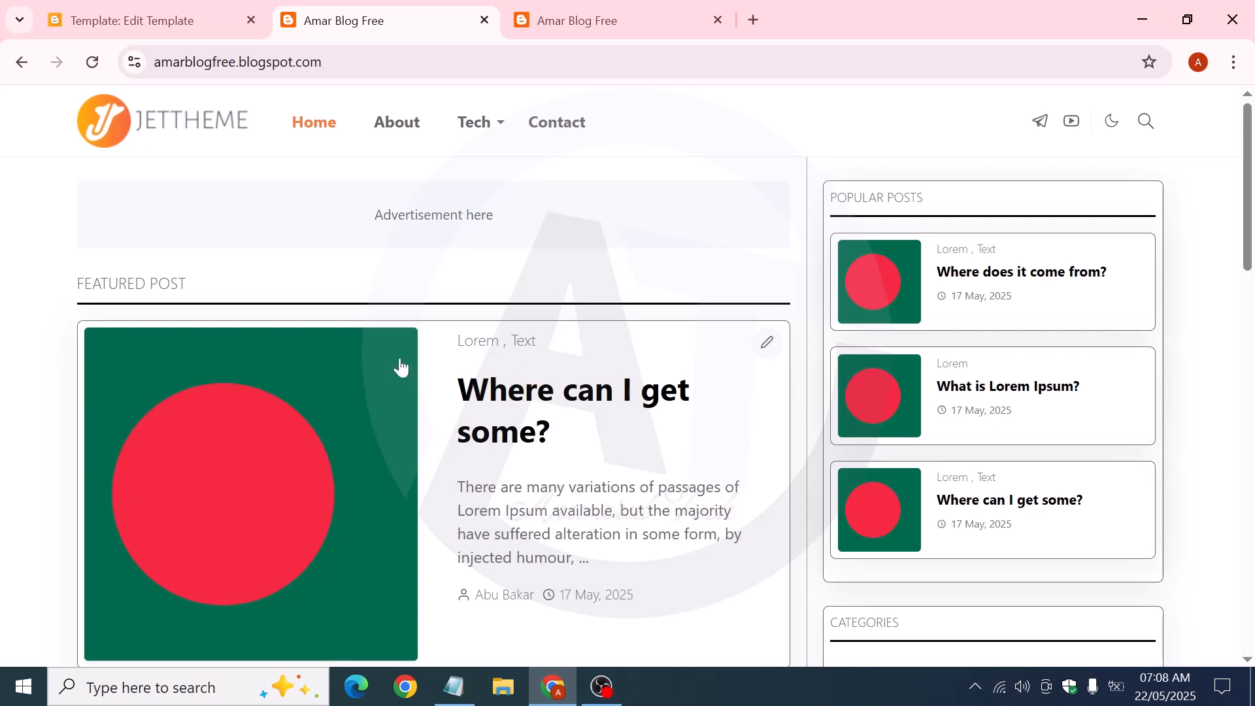
scroll(418, 366, "down", 3)
scroll(1066, 427, "up", 3)
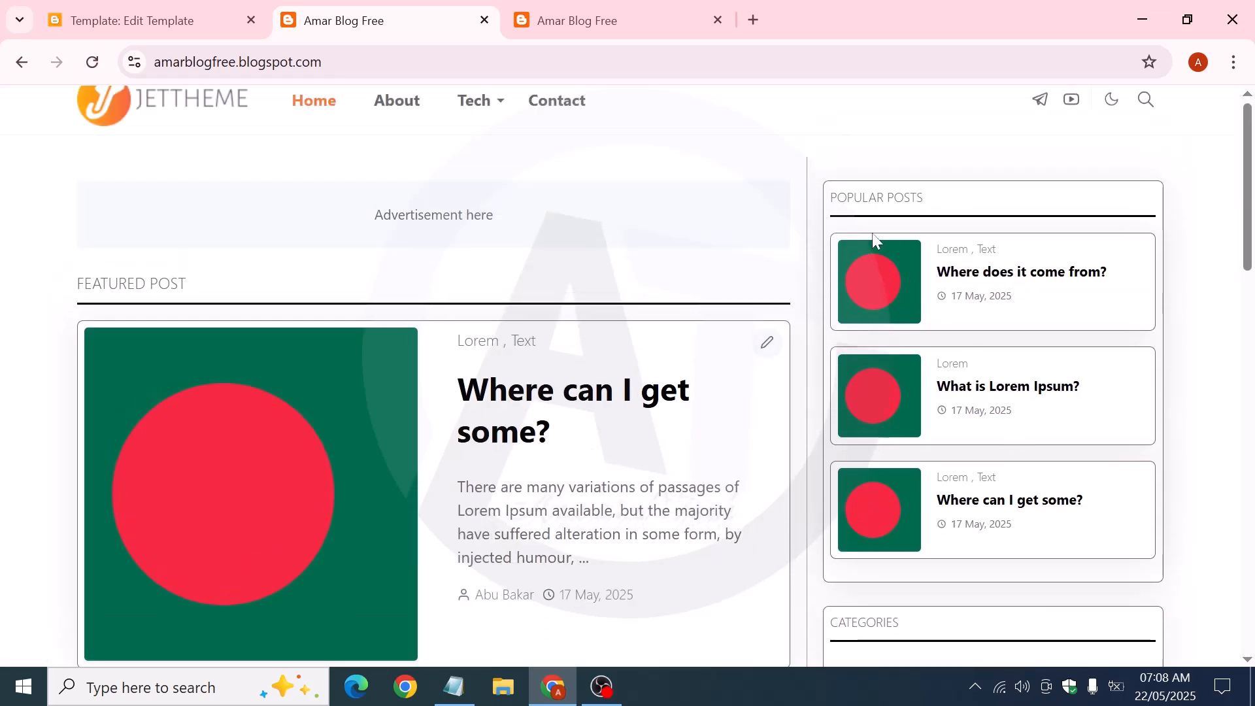
scroll(941, 401, "down", 3)
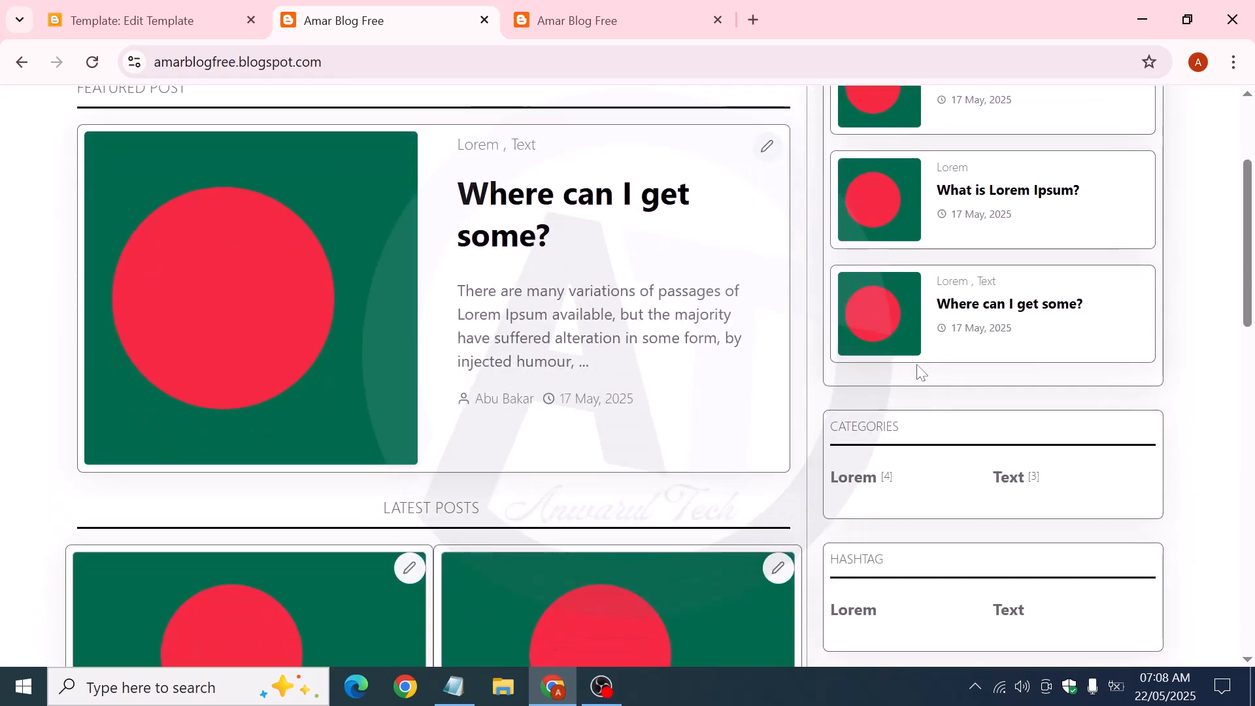
Compare the homepage with the other open copy of the blog and examine the post cards and sidebar down to the footer
left_click(576, 8)
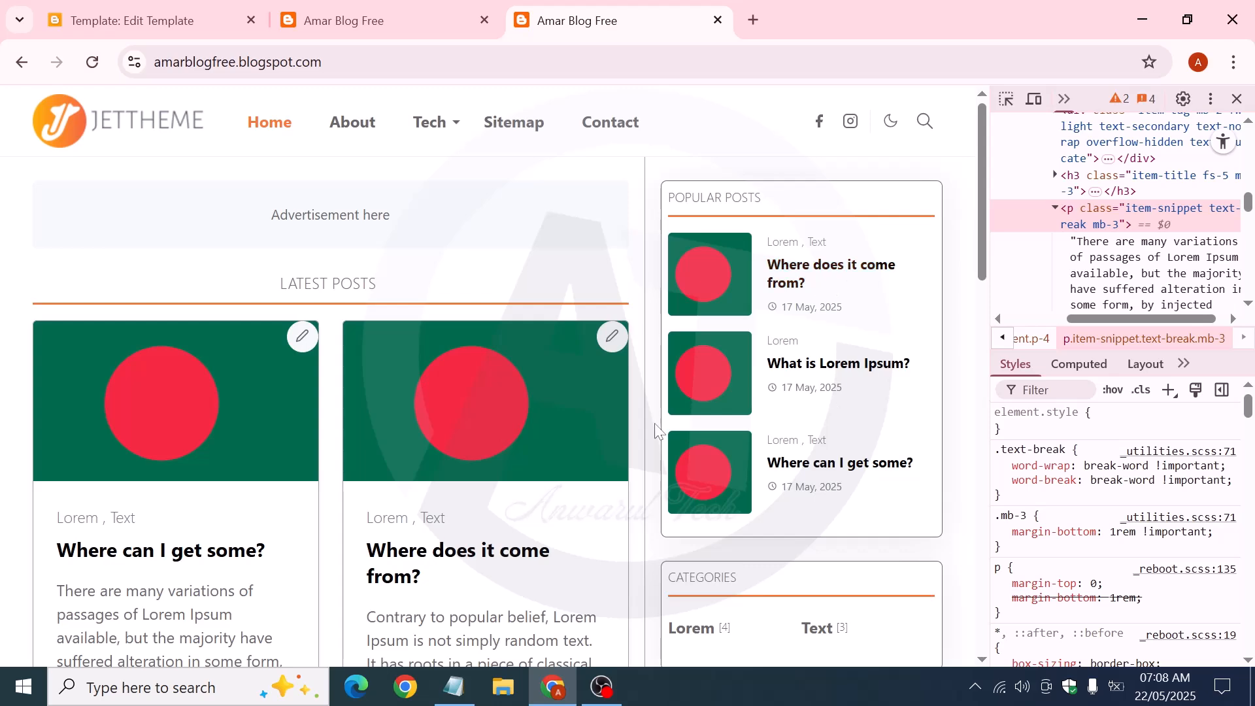
left_click(326, 20)
scroll(622, 425, "up", 3)
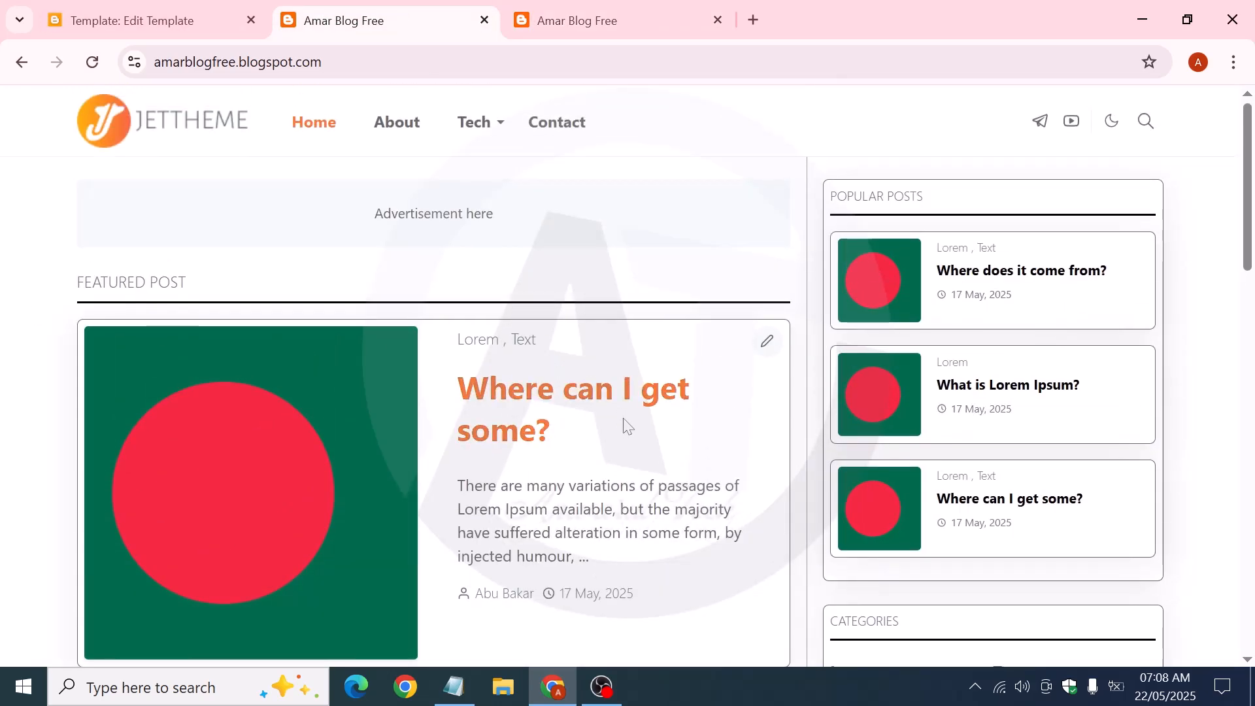
scroll(622, 419, "down", 8)
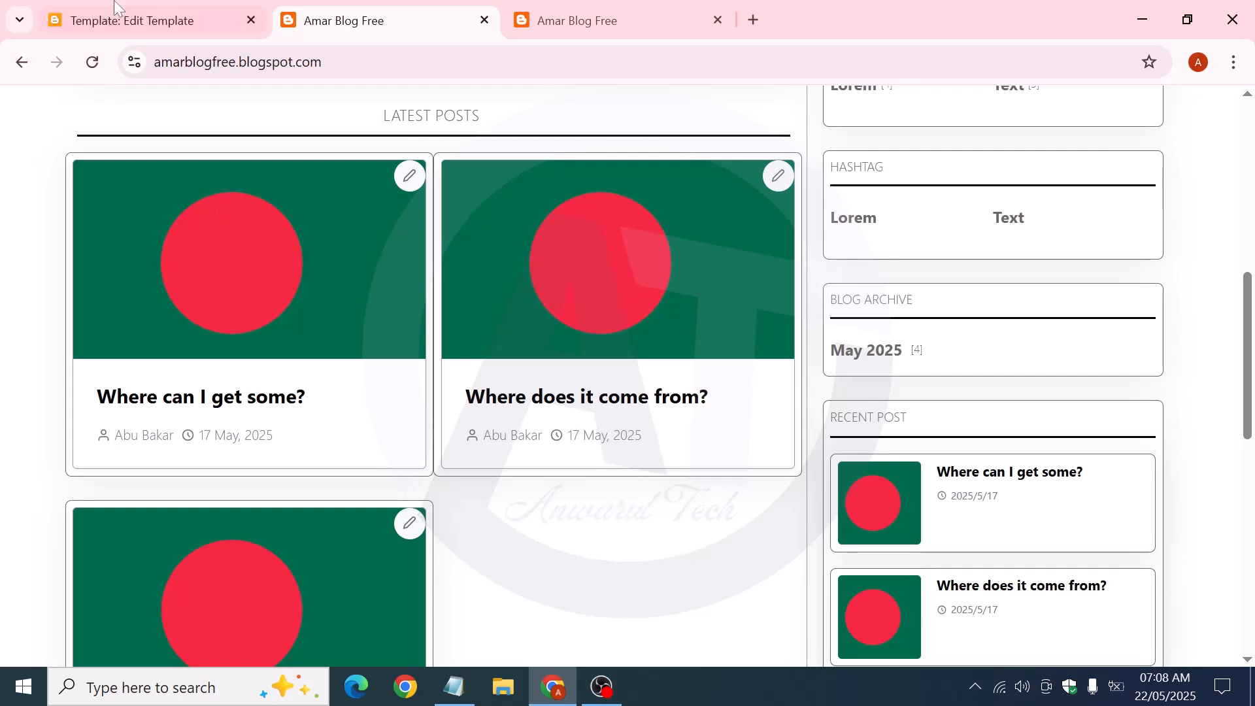
left_click(154, 16)
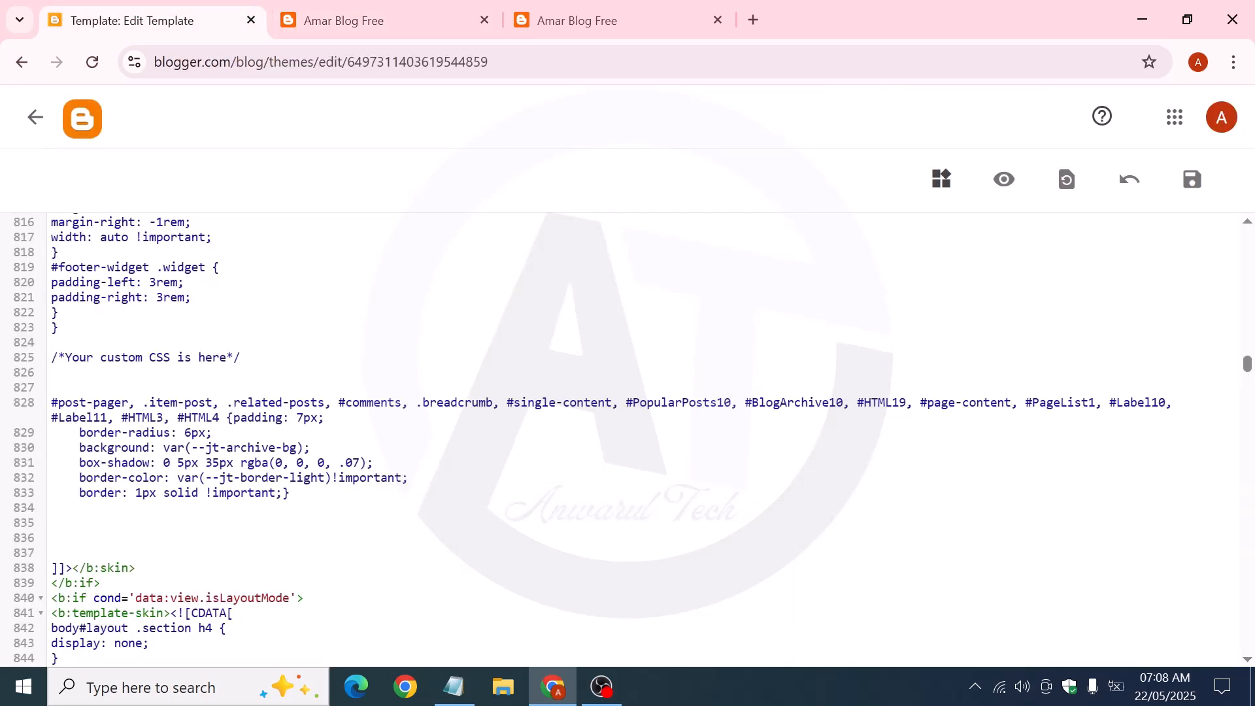
left_click(340, 20)
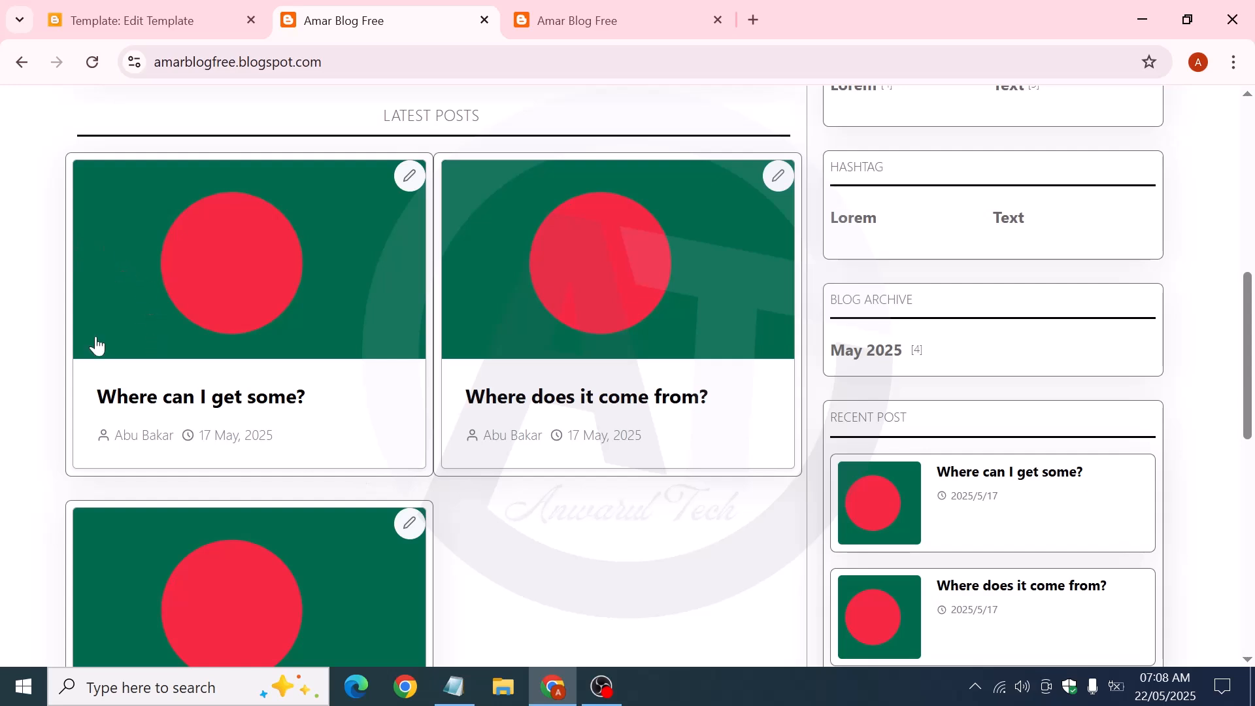
scroll(386, 462, "down", 5)
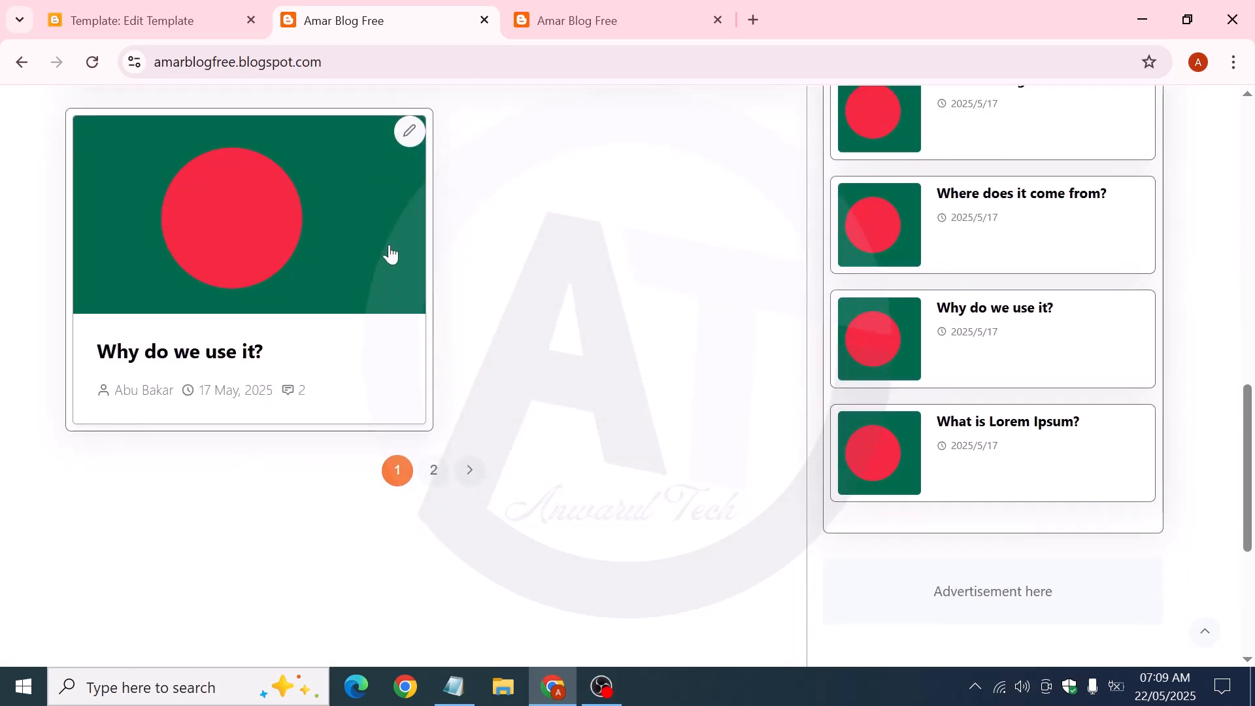
scroll(458, 424, "down", 5)
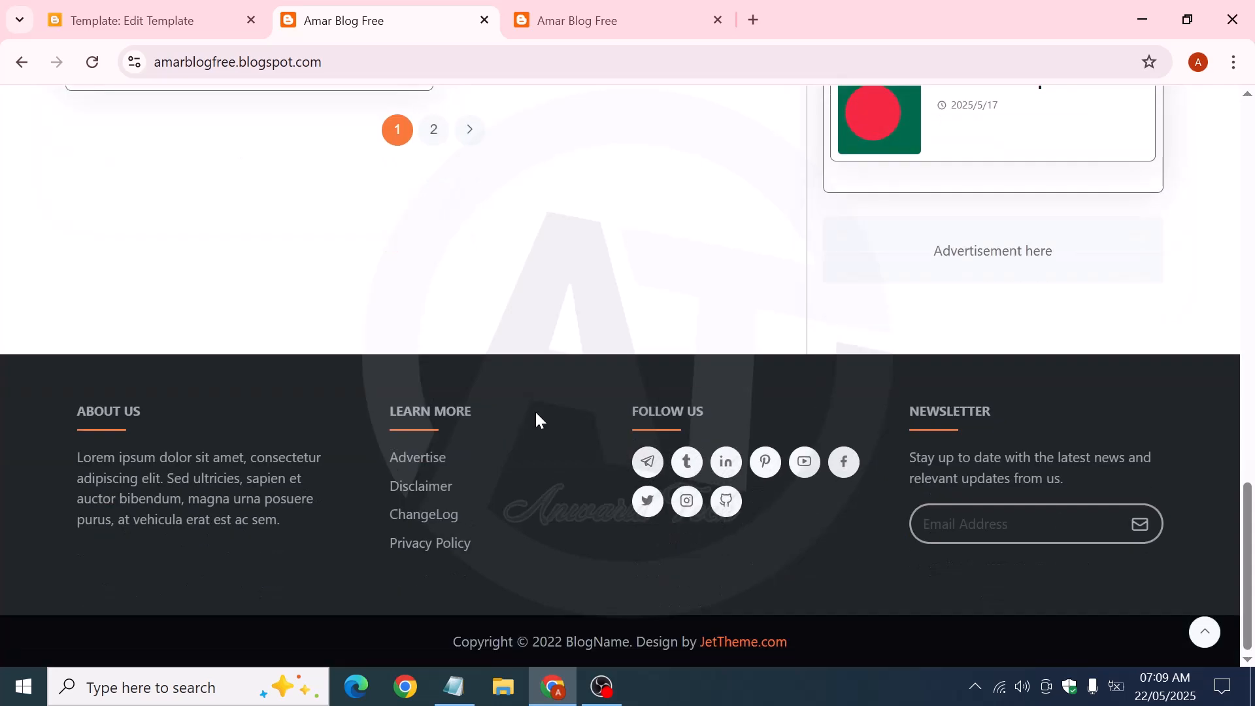
scroll(534, 411, "up", 10)
Undo the last selector change in the theme's custom CSS to restore ".FeaturedPost", and save the theme
left_click(176, 22)
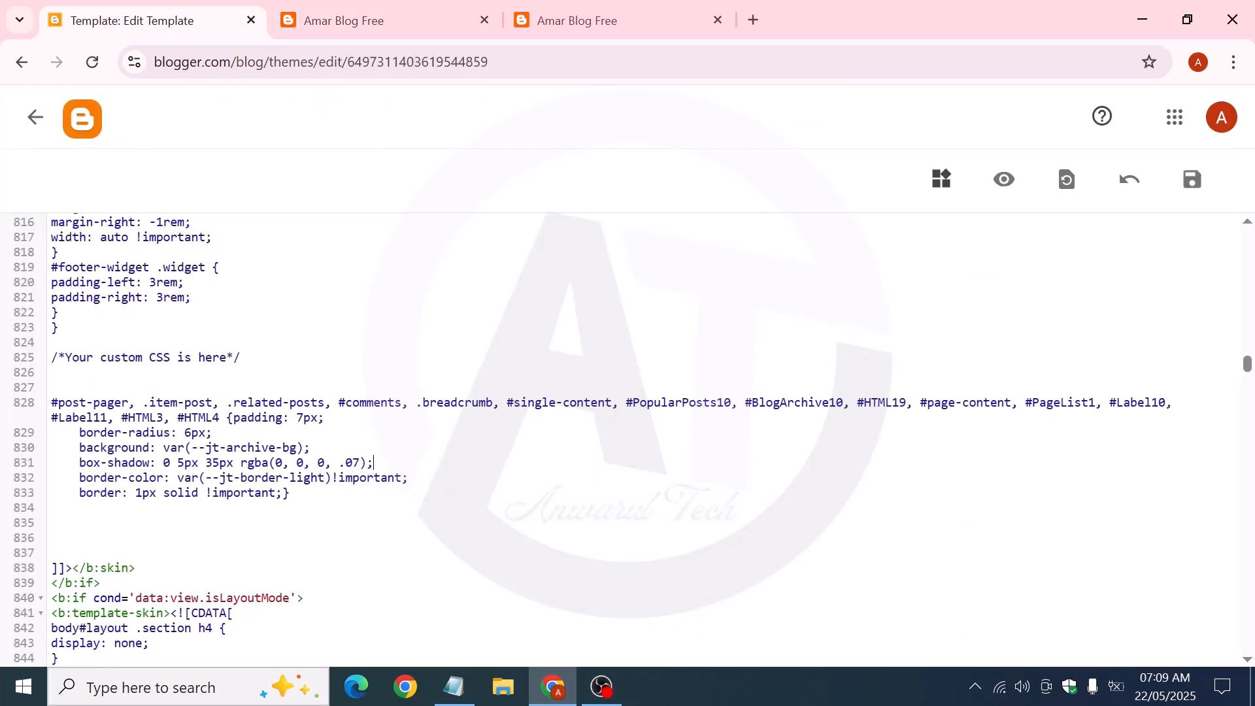
key("ctrl+z")
key("ctrl+z")
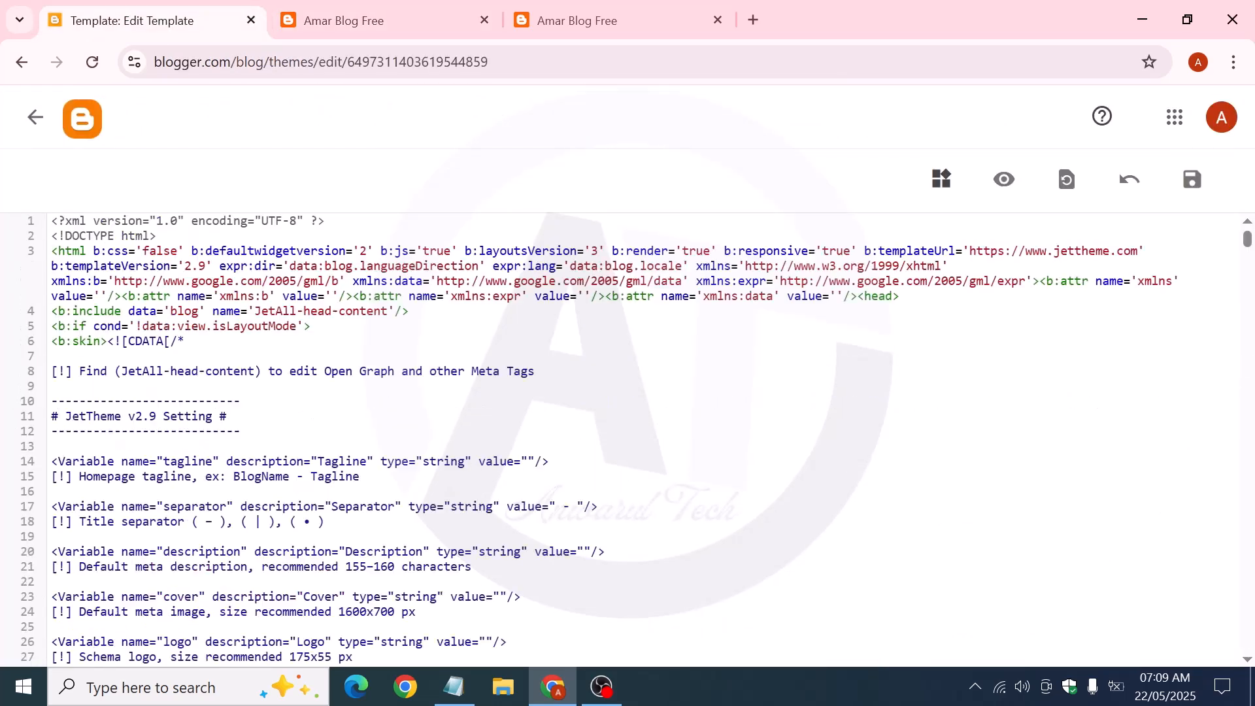
scroll(627, 438, "down", 5)
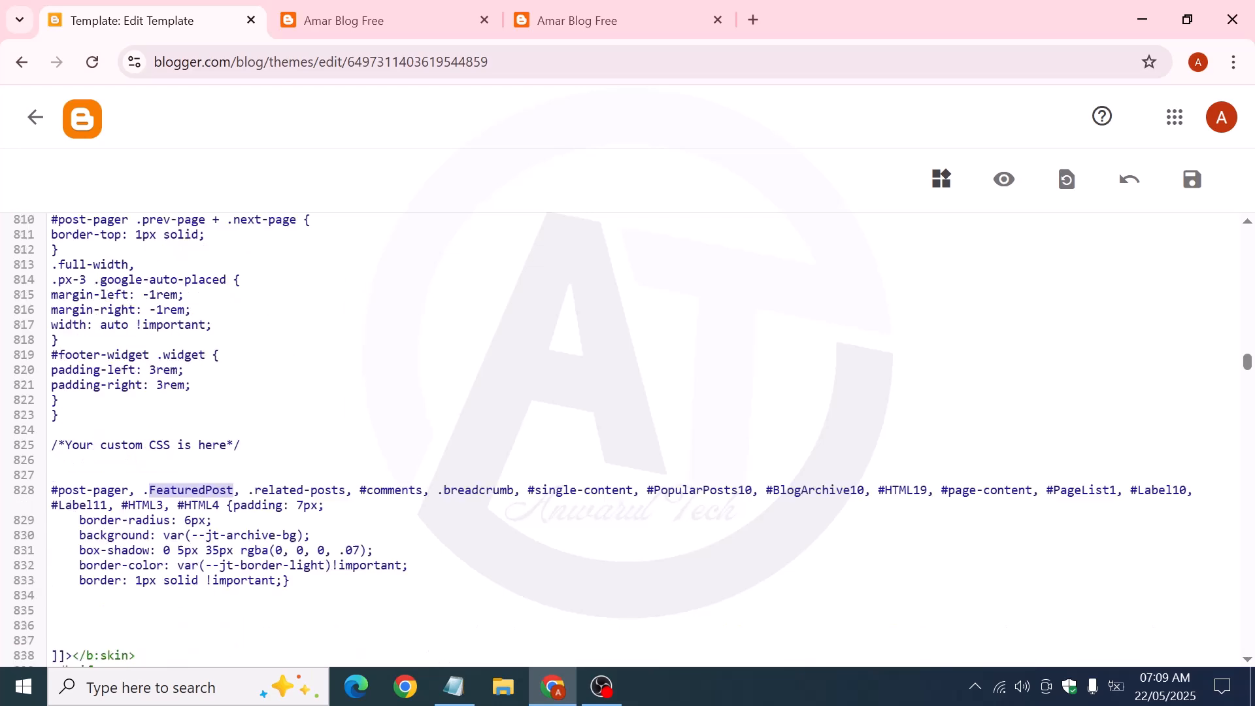
left_click(1194, 186)
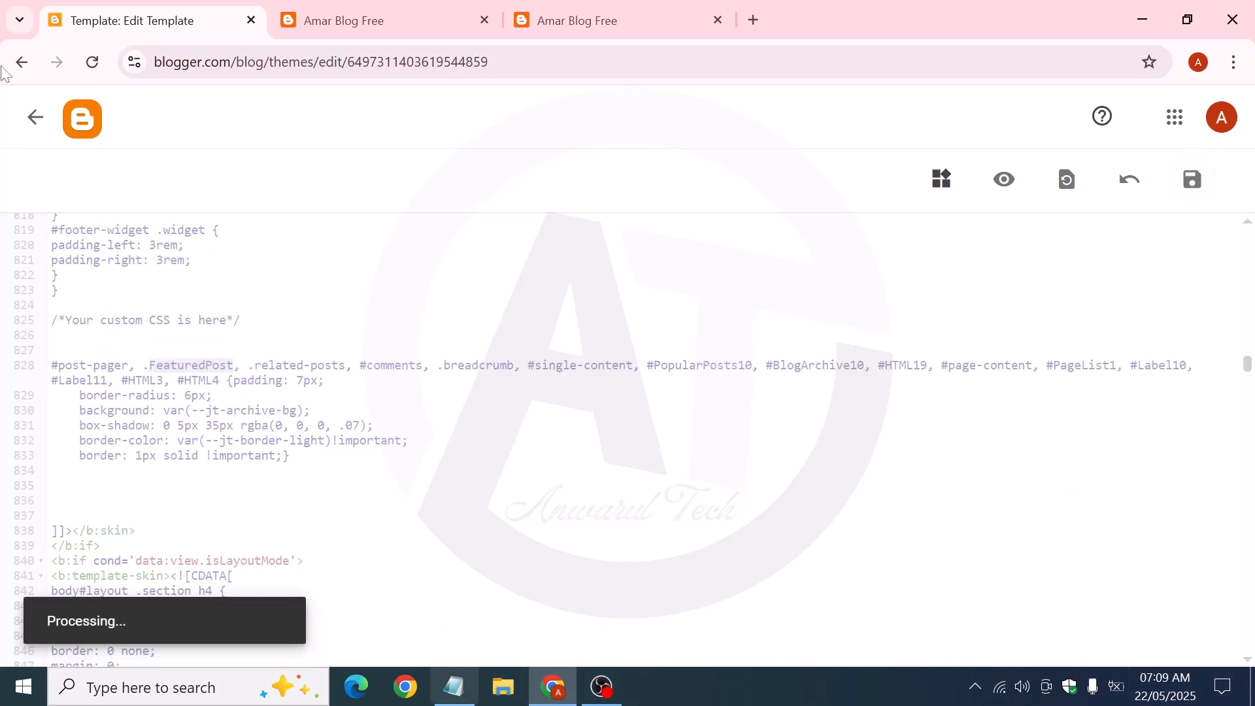
left_click(301, 8)
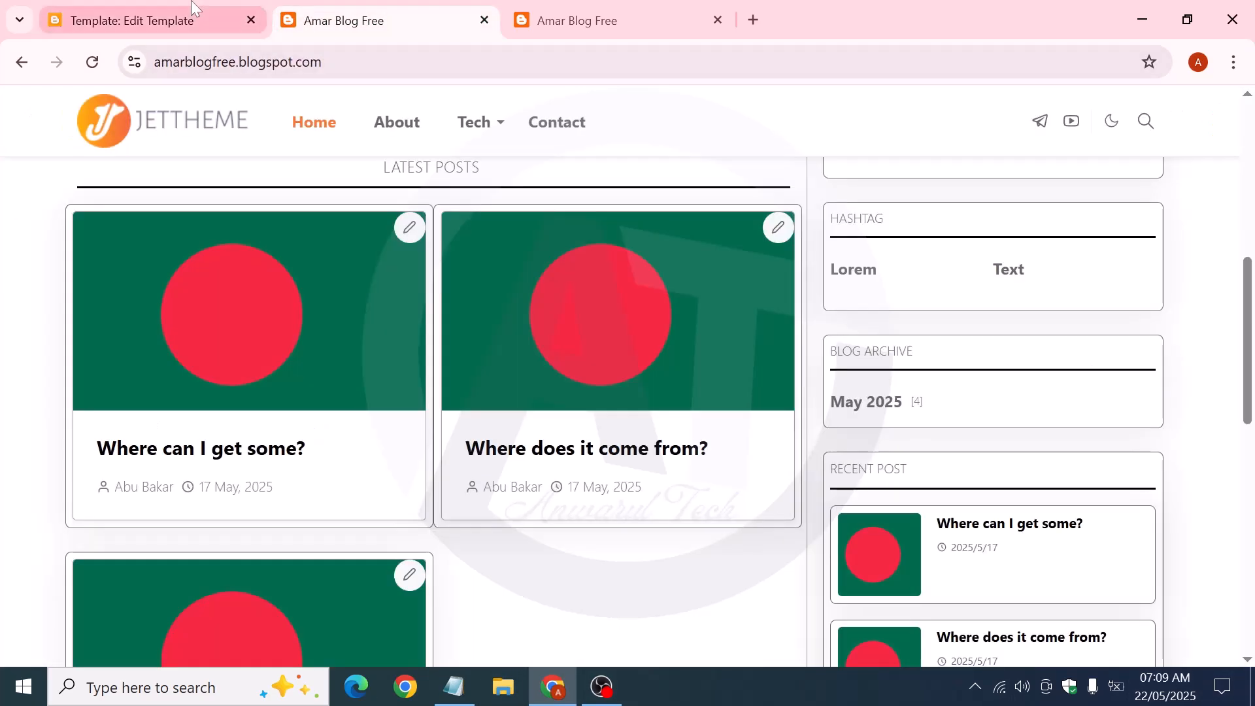
left_click(203, 21)
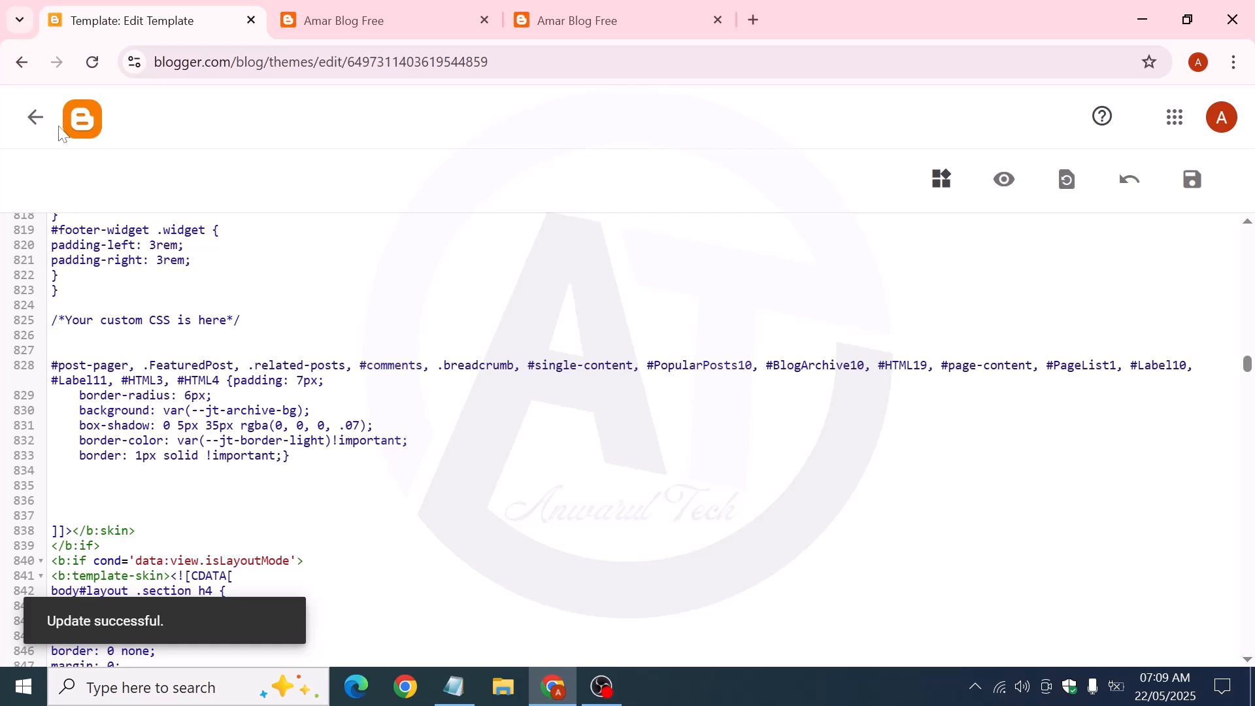
Leave the theme code editor for the blog layout and examine the content of the #Advertisement gadget above the Post section without changing it
left_click(36, 118)
left_click(110, 537)
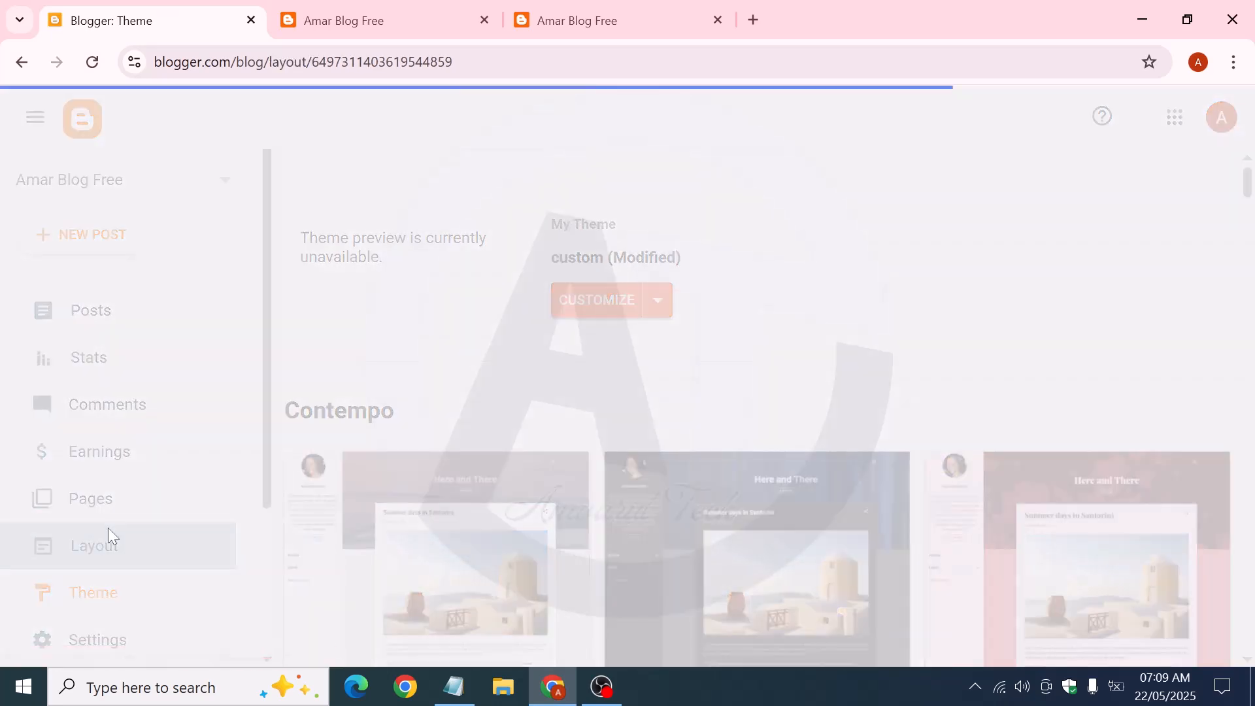
scroll(667, 448, "down", 6)
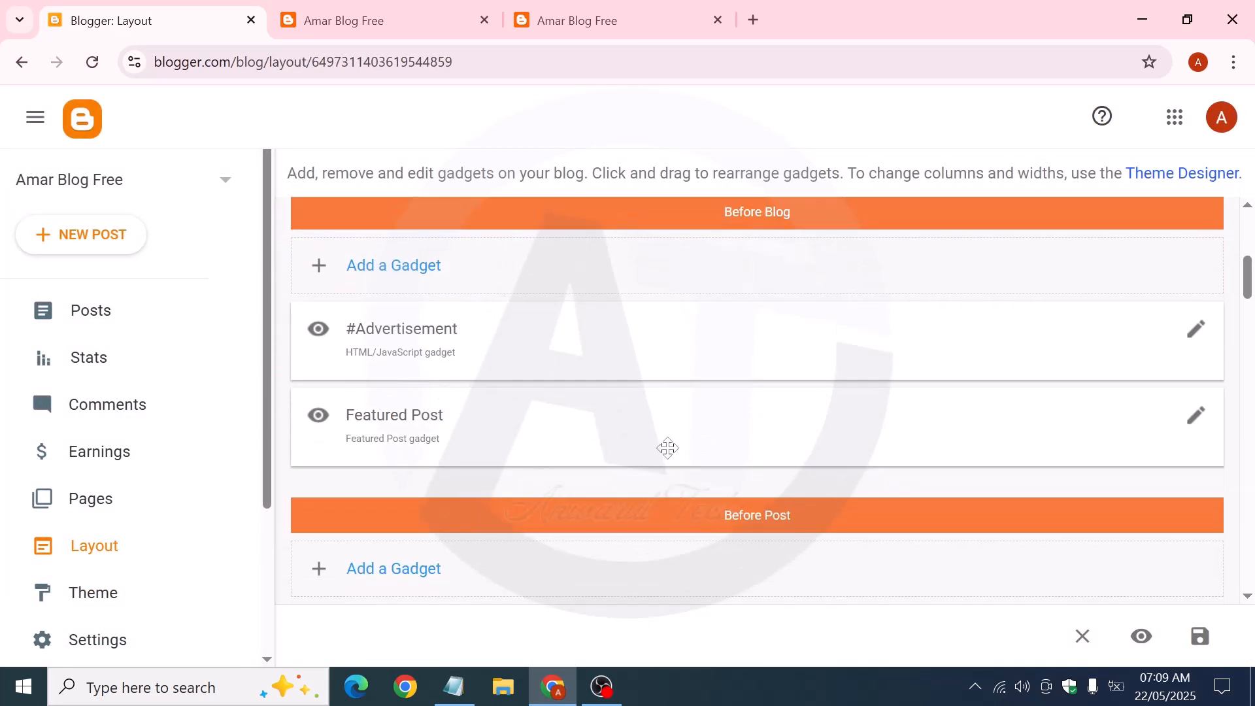
scroll(477, 438, "down", 5)
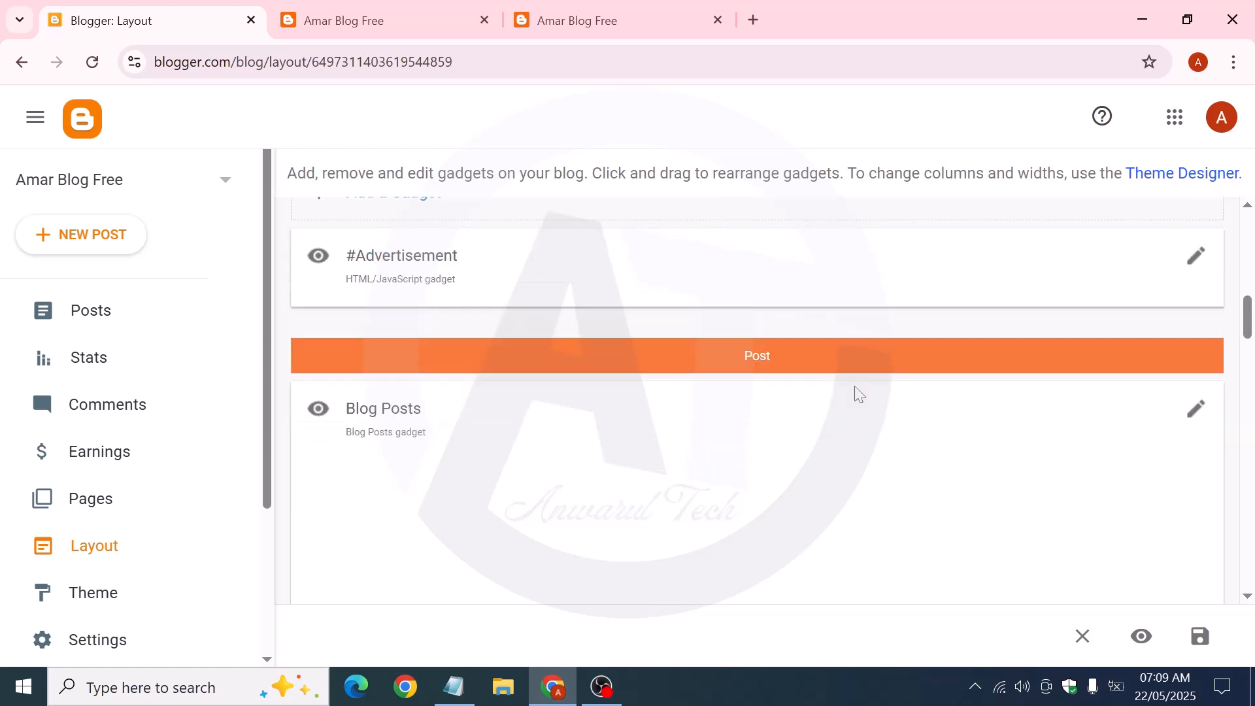
left_click(1196, 240)
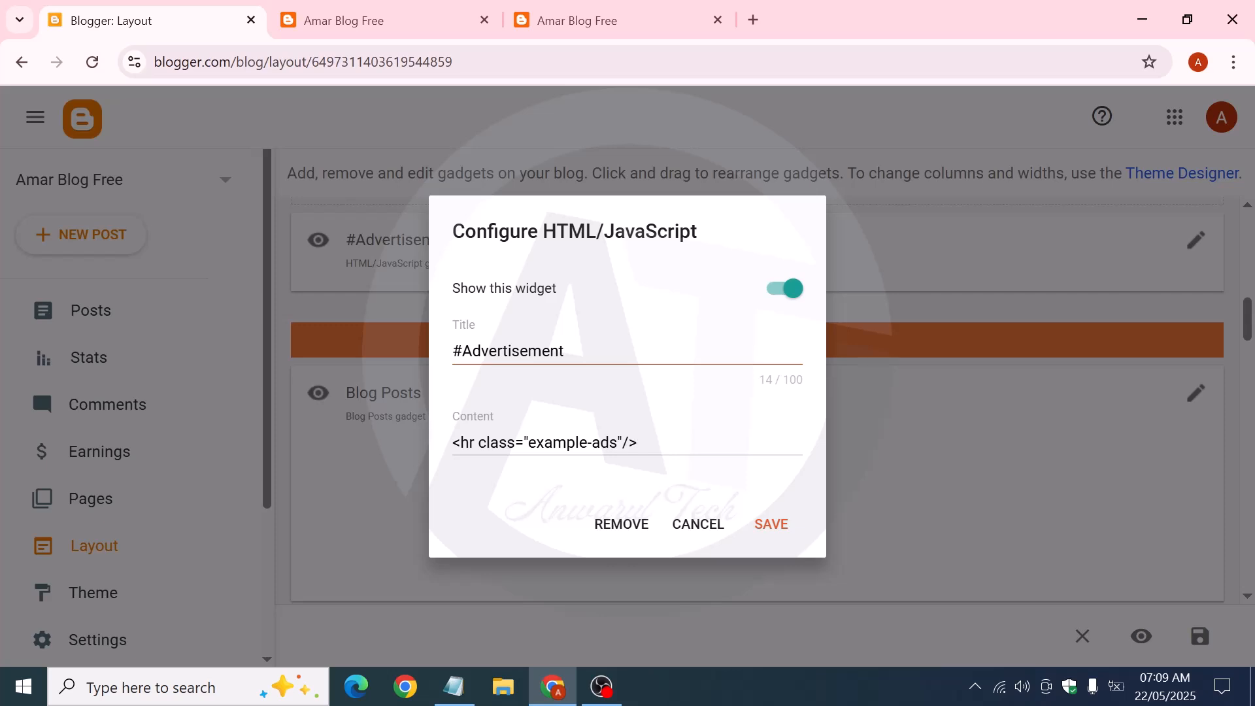
left_click_drag(637, 443, 185, 443)
left_click(655, 467)
left_click(691, 524)
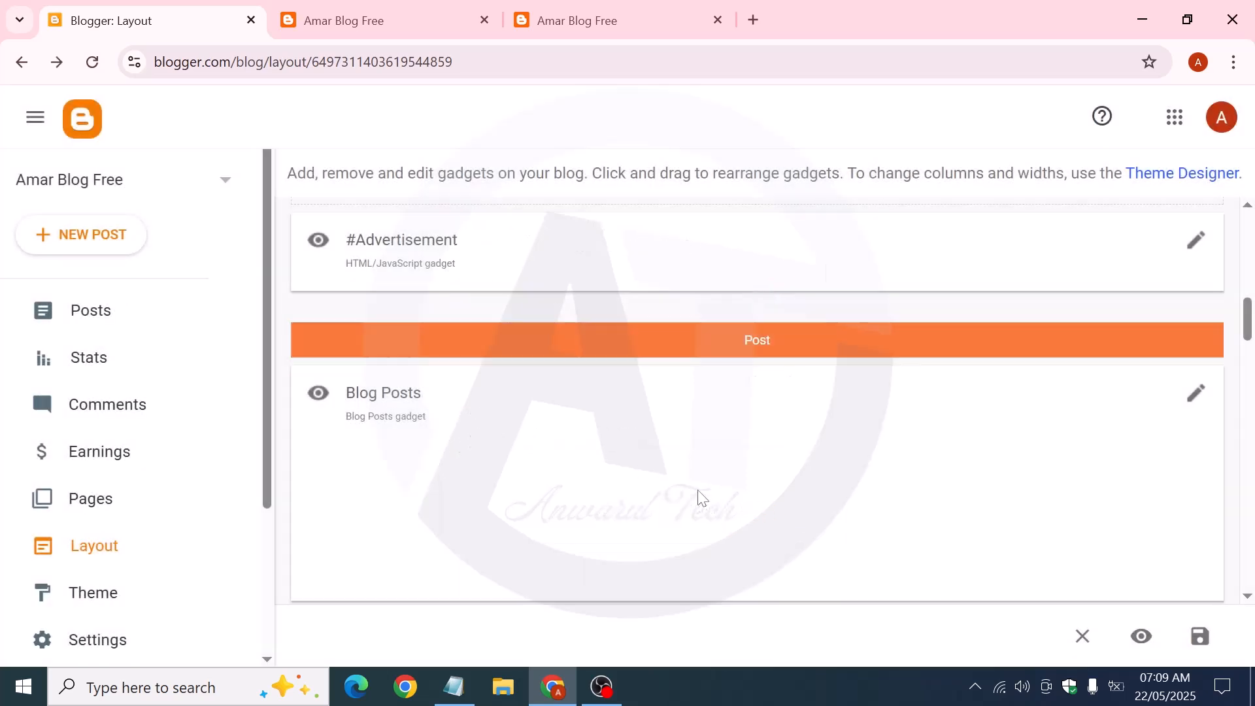
Examine the Blog Posts gadget's settings for post count, author, publish time and comments against the live homepage, and close them without saving
scroll(880, 448, "down", 3)
scroll(1208, 327, "up", 2)
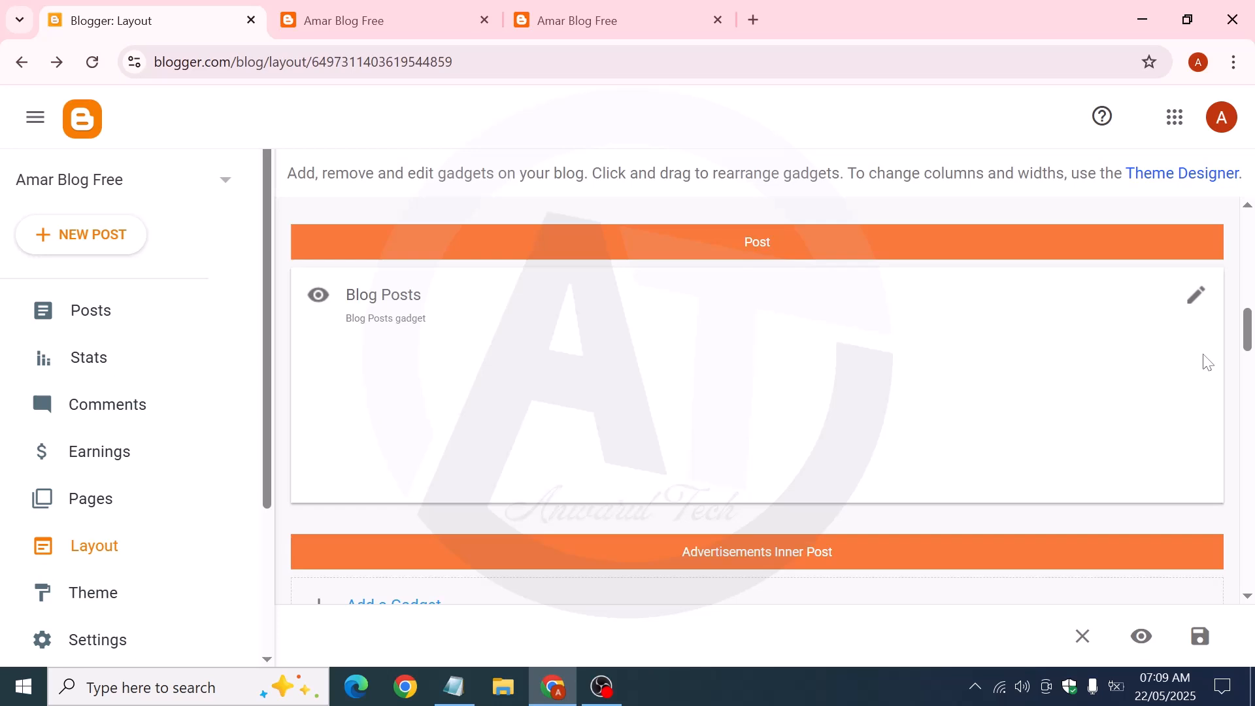
left_click(1201, 302)
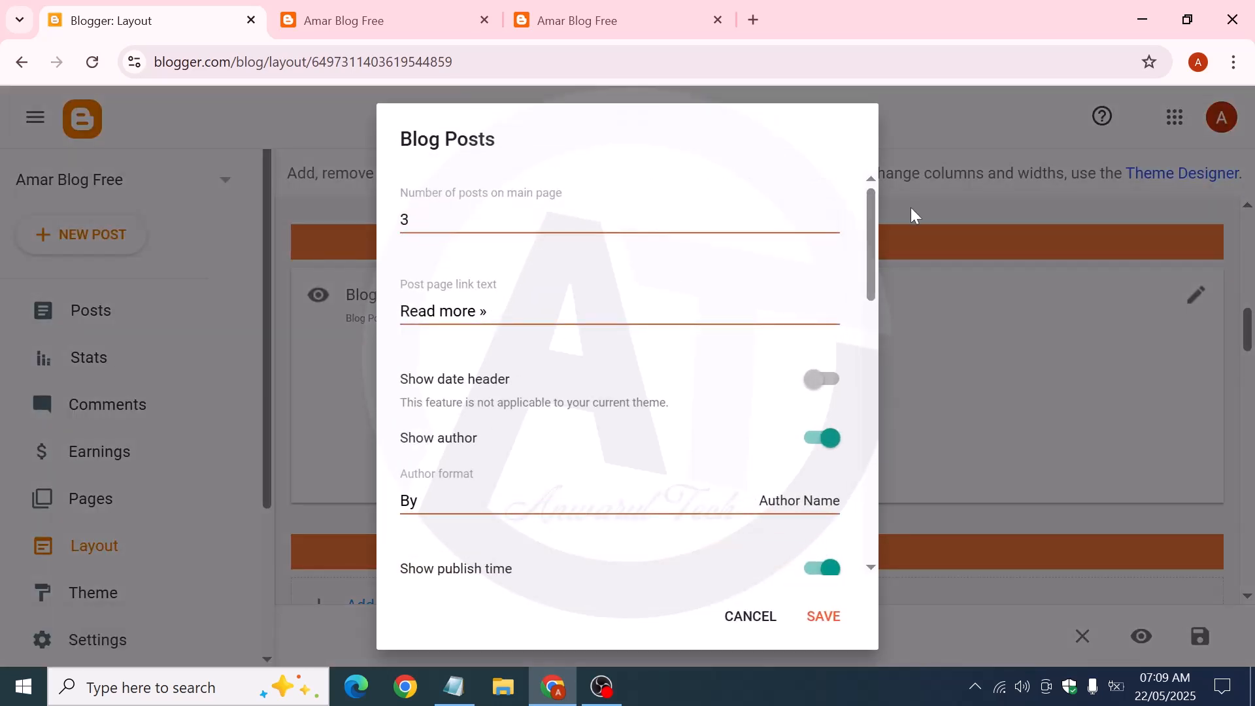
left_click(366, 20)
scroll(386, 327, "down", 5)
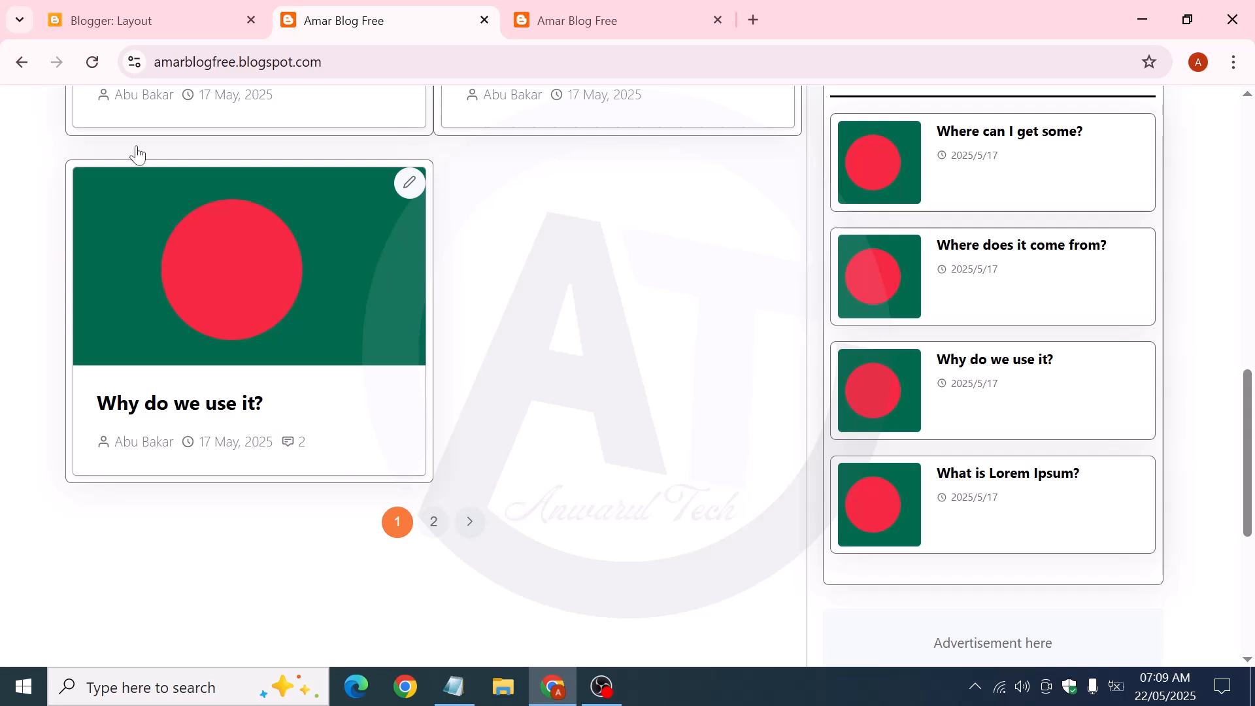
left_click(176, 17)
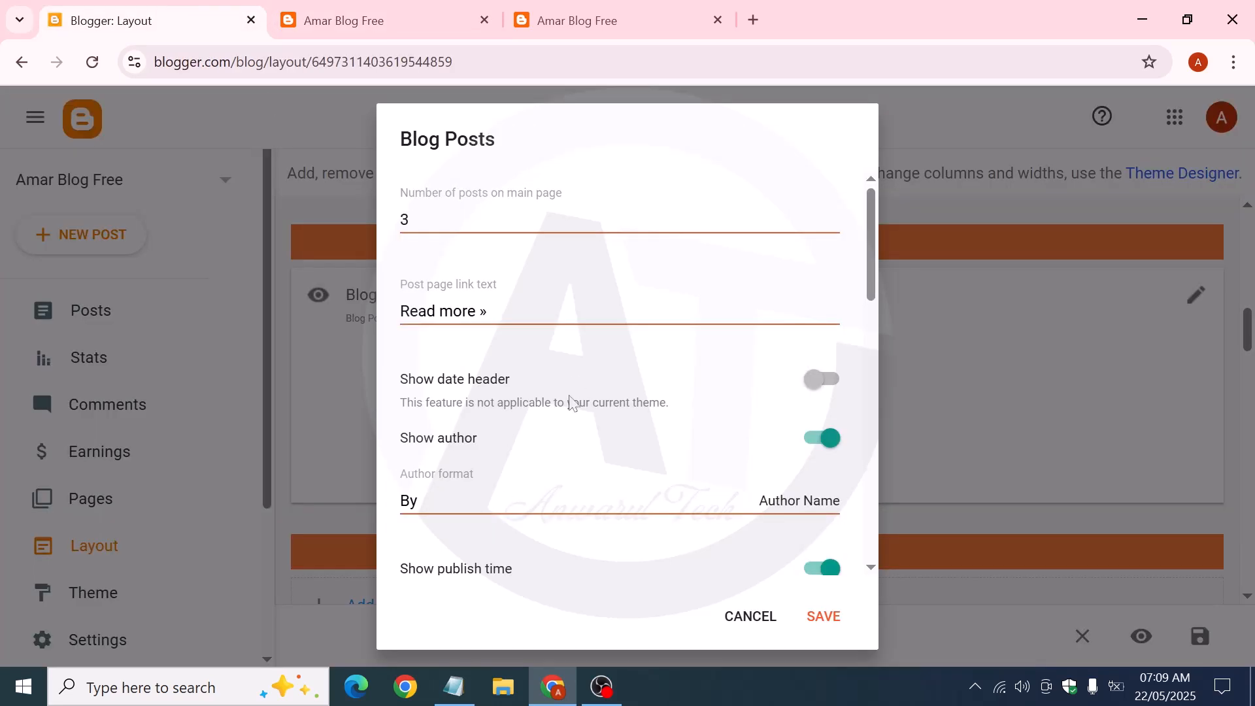
scroll(638, 406, "down", 3)
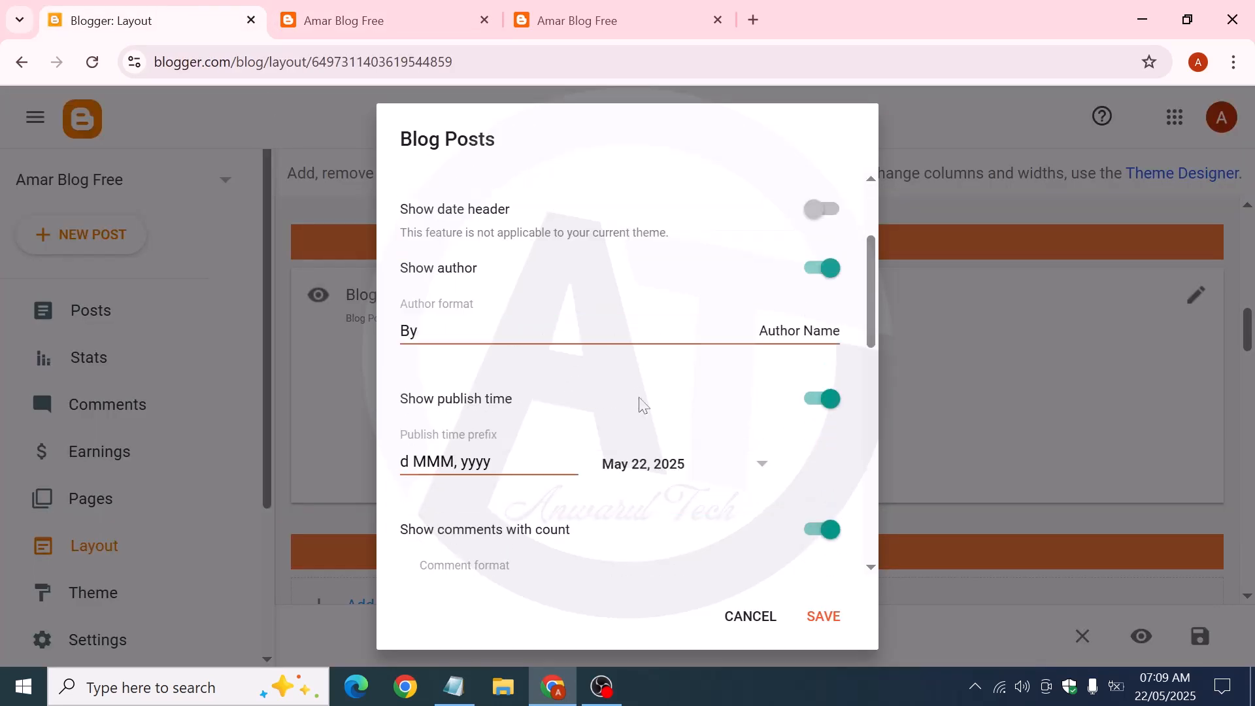
left_click_drag(418, 305, 348, 302)
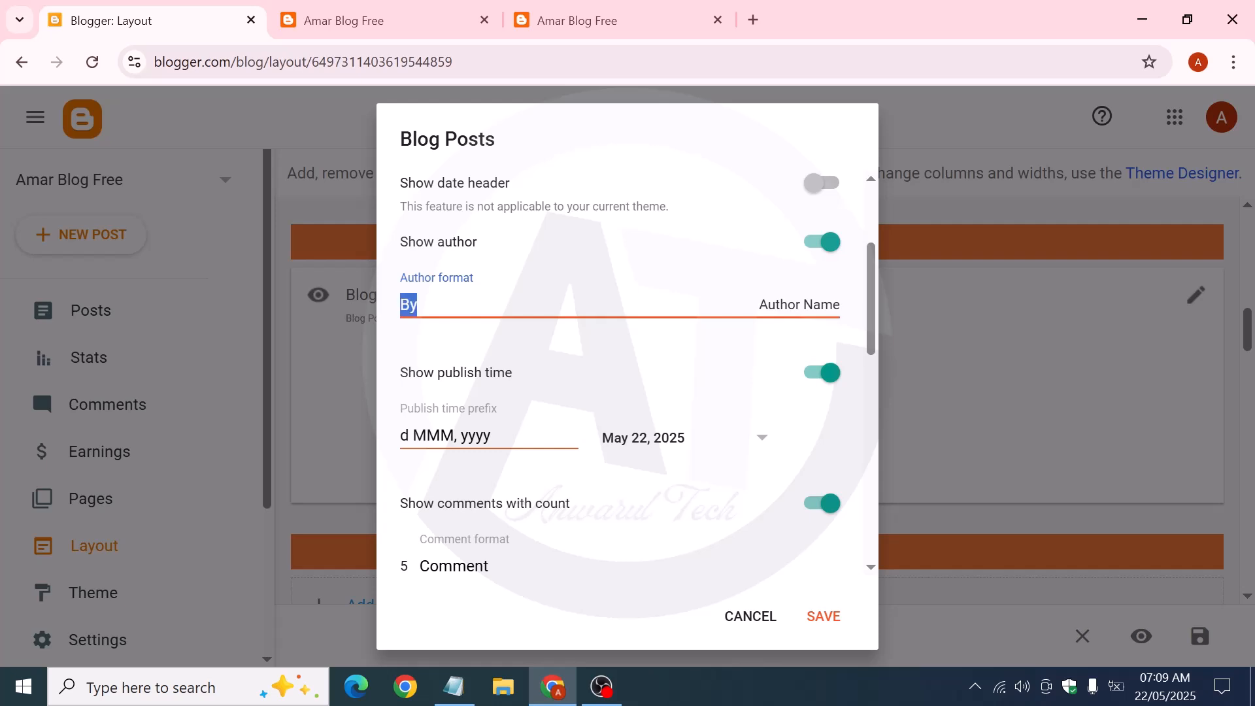
scroll(657, 366, "down", 5)
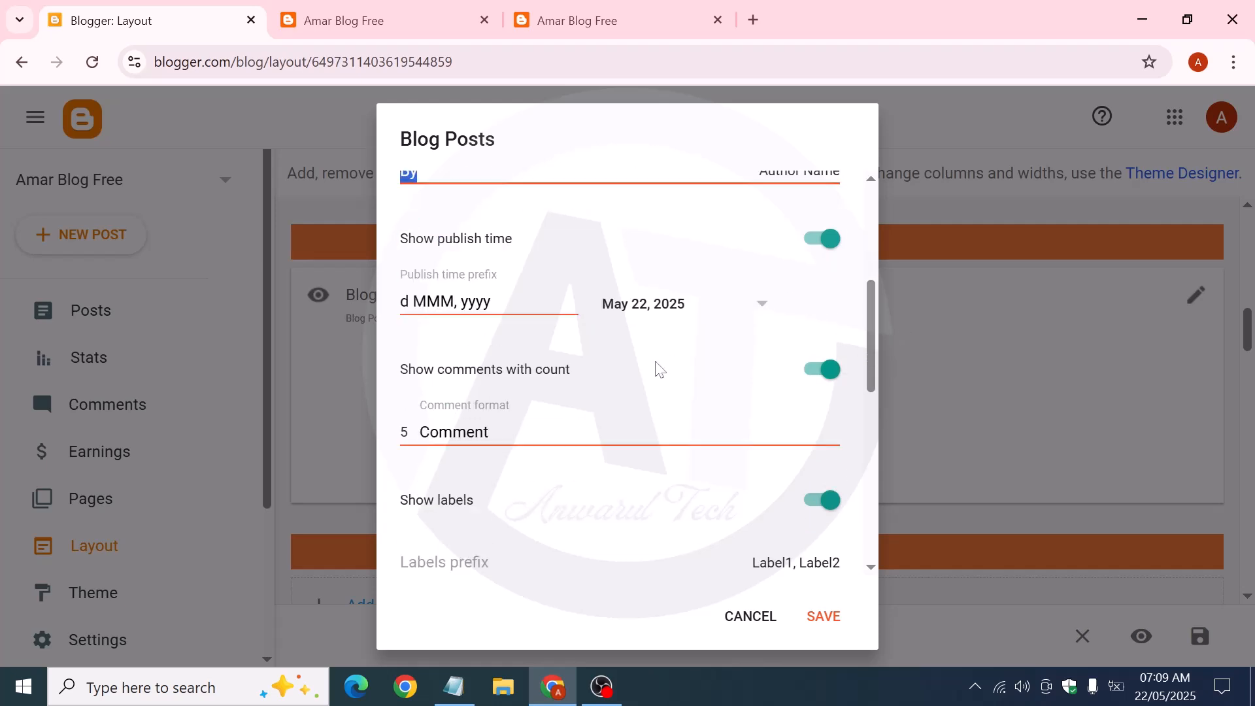
left_click(749, 616)
Examine the #You may also like gadget's code against the related-links box in the live post "Why do we use it?", and close it unsaved
scroll(895, 454, "down", 7)
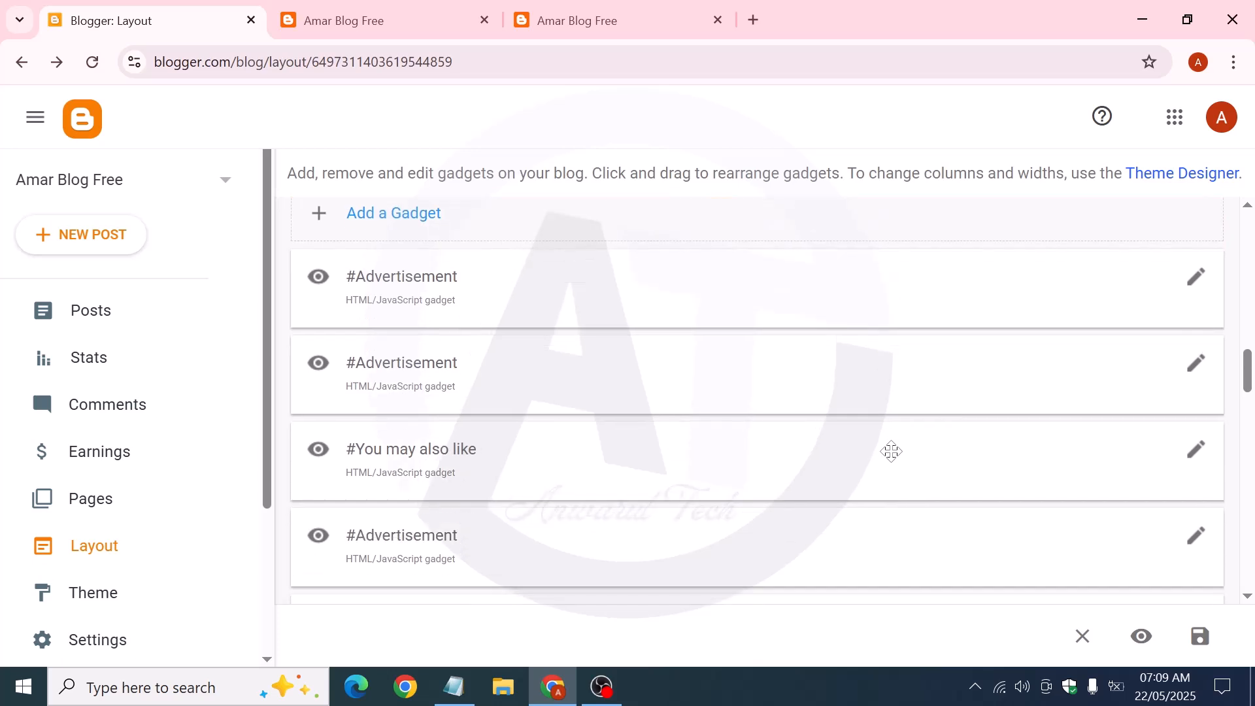
left_click(1197, 353)
left_click(394, 13)
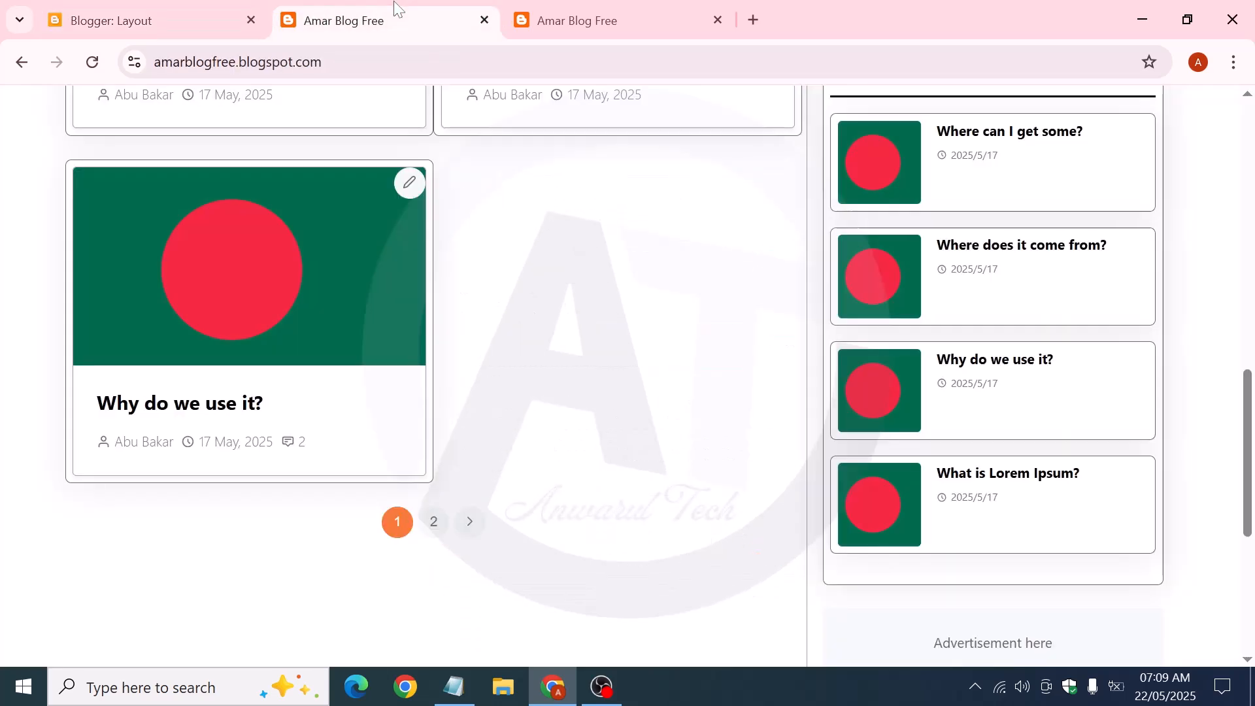
left_click(203, 400)
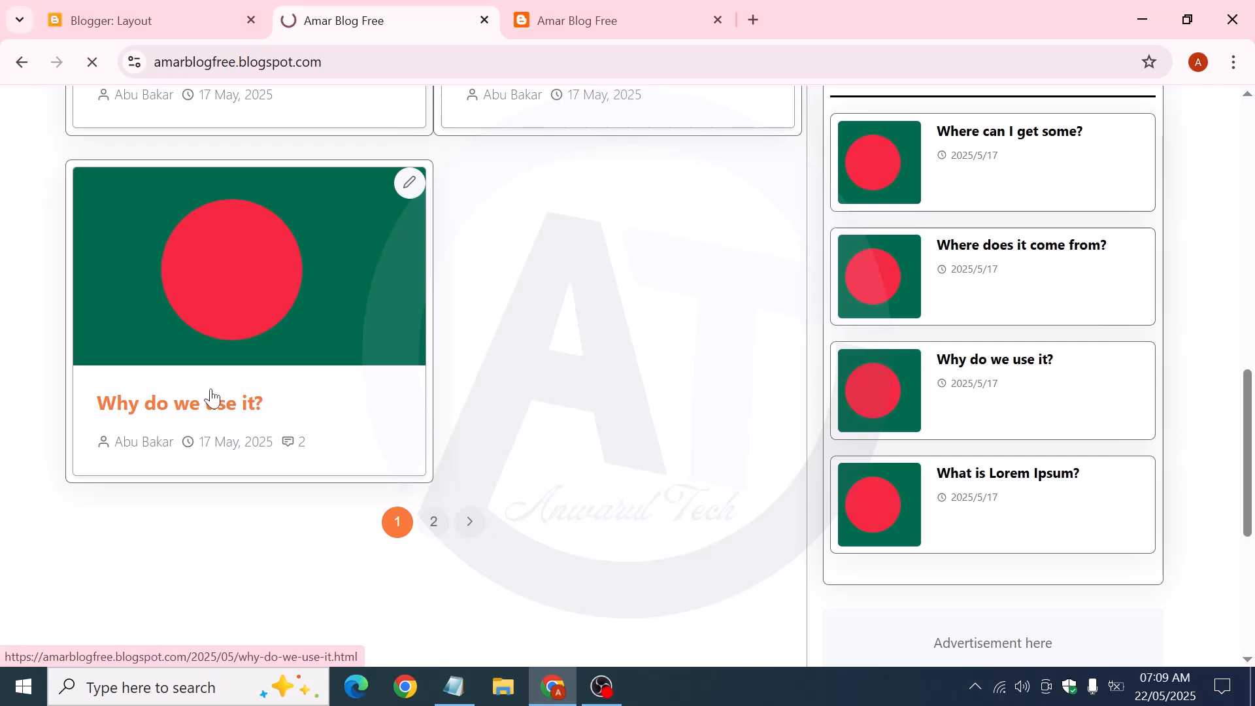
scroll(216, 399, "down", 15)
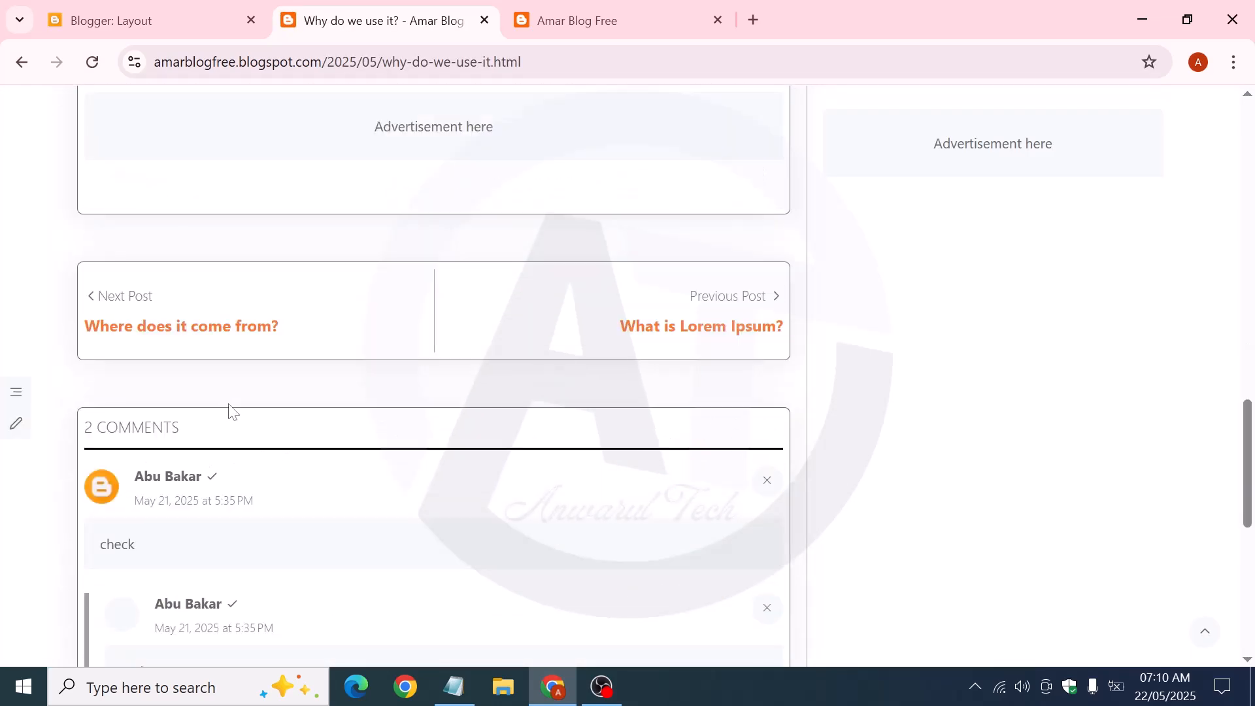
scroll(228, 411, "up", 15)
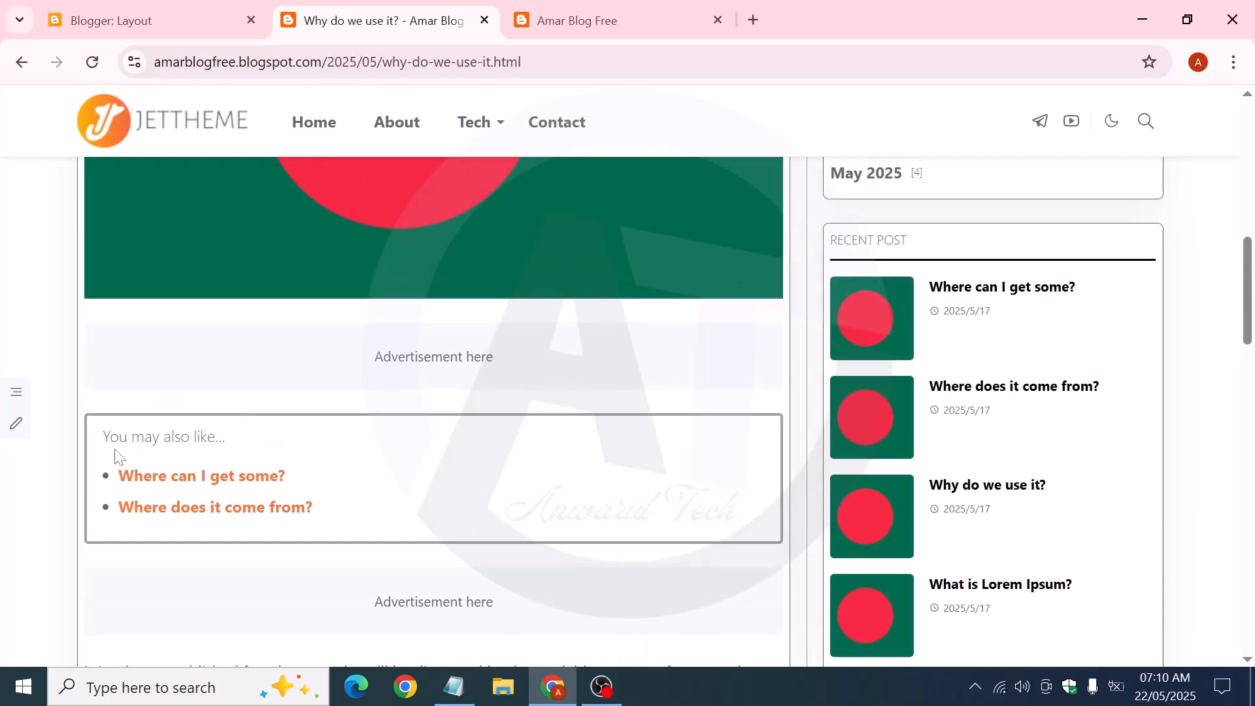
left_click_drag(105, 434, 331, 506)
left_click(281, 428)
left_click(203, 7)
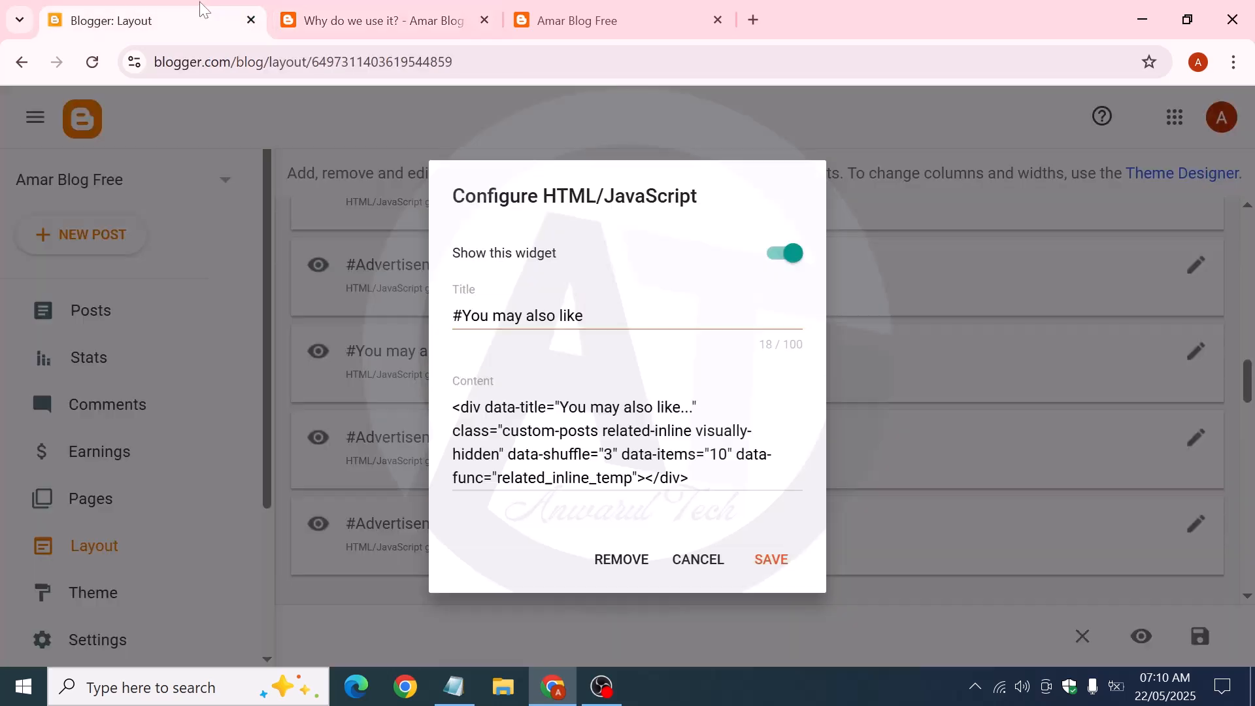
left_click(696, 560)
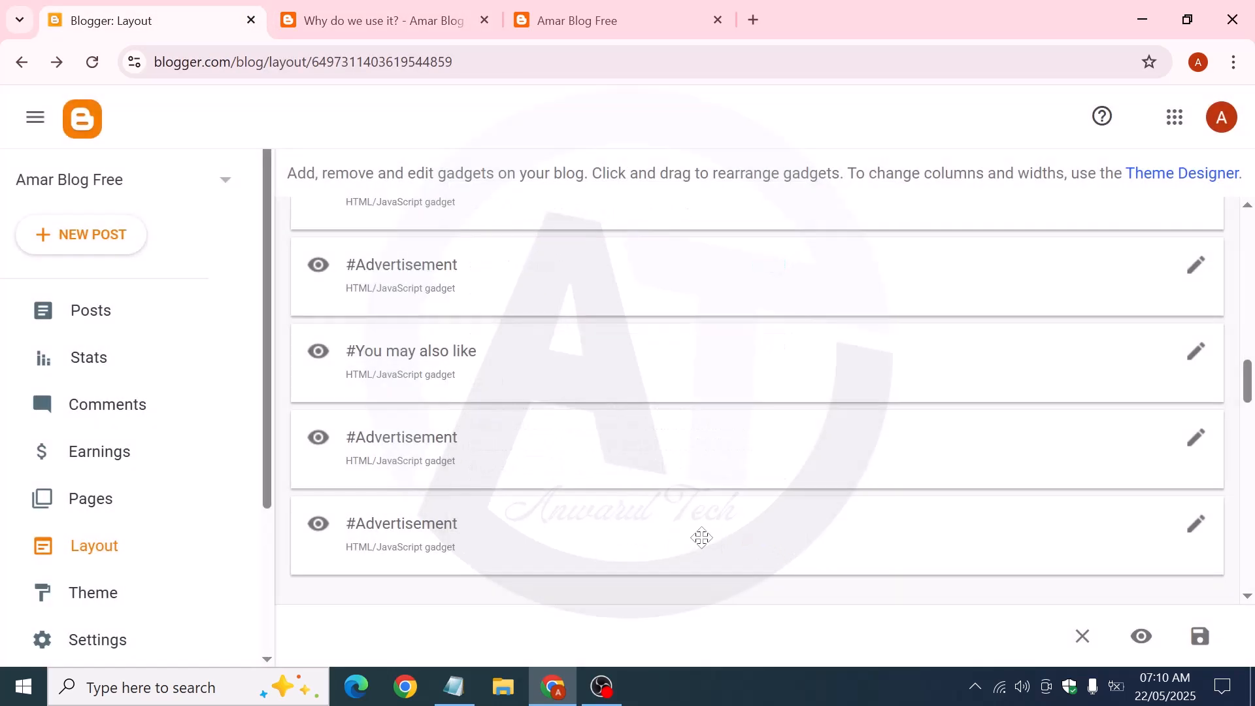
Examine the sidebar's Popular Posts gadget settings alongside the live sidebar, and close the gadget without changes
scroll(660, 426, "down", 3)
scroll(507, 379, "down", 8)
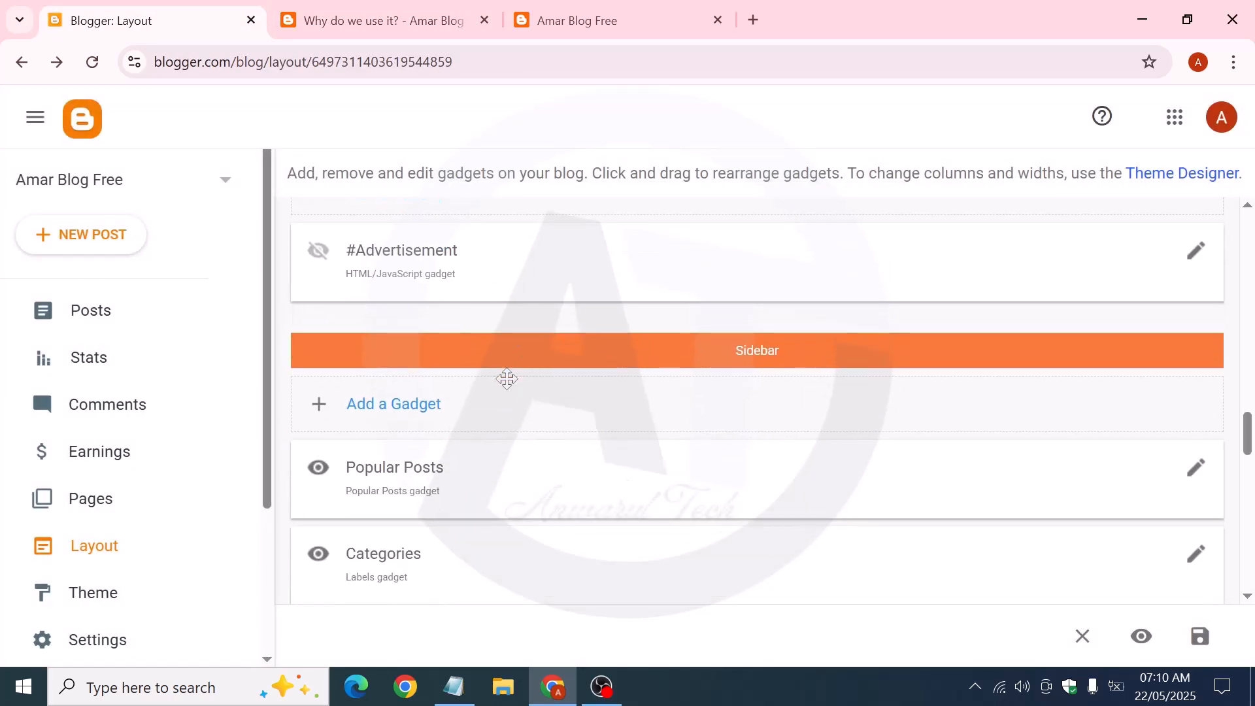
left_click(1186, 277)
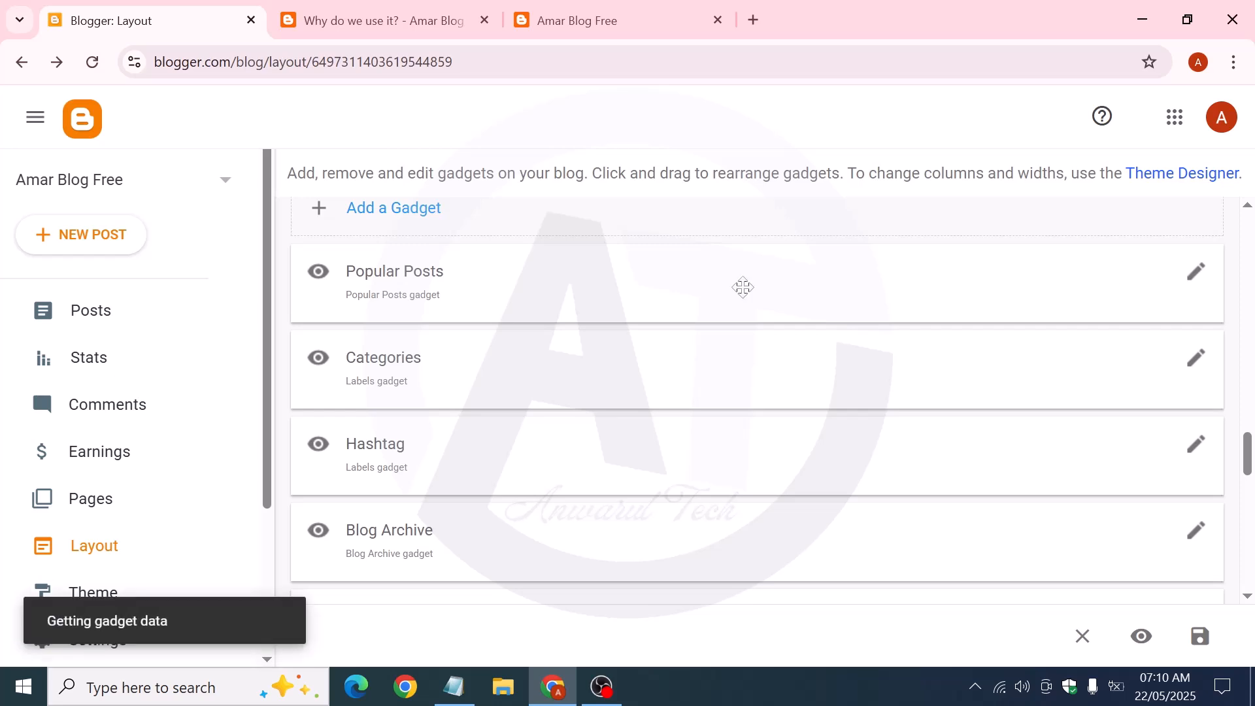
left_click(402, 15)
scroll(957, 375, "up", 10)
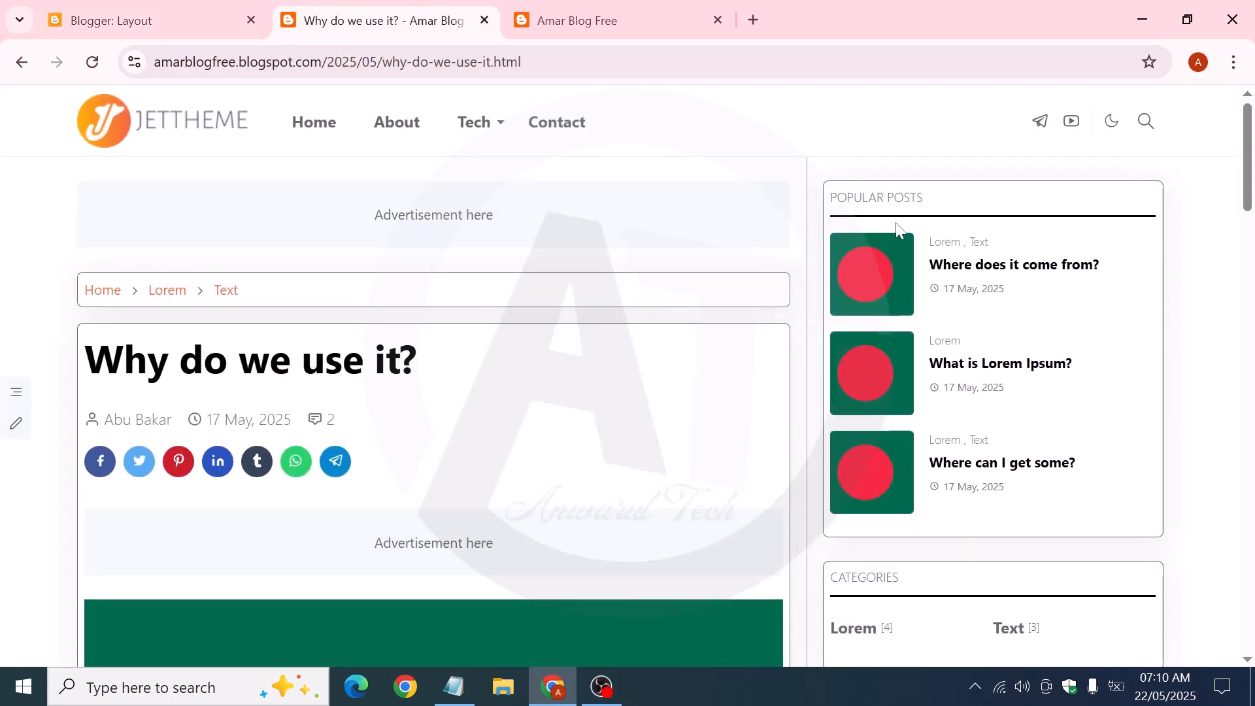
left_click(130, 21)
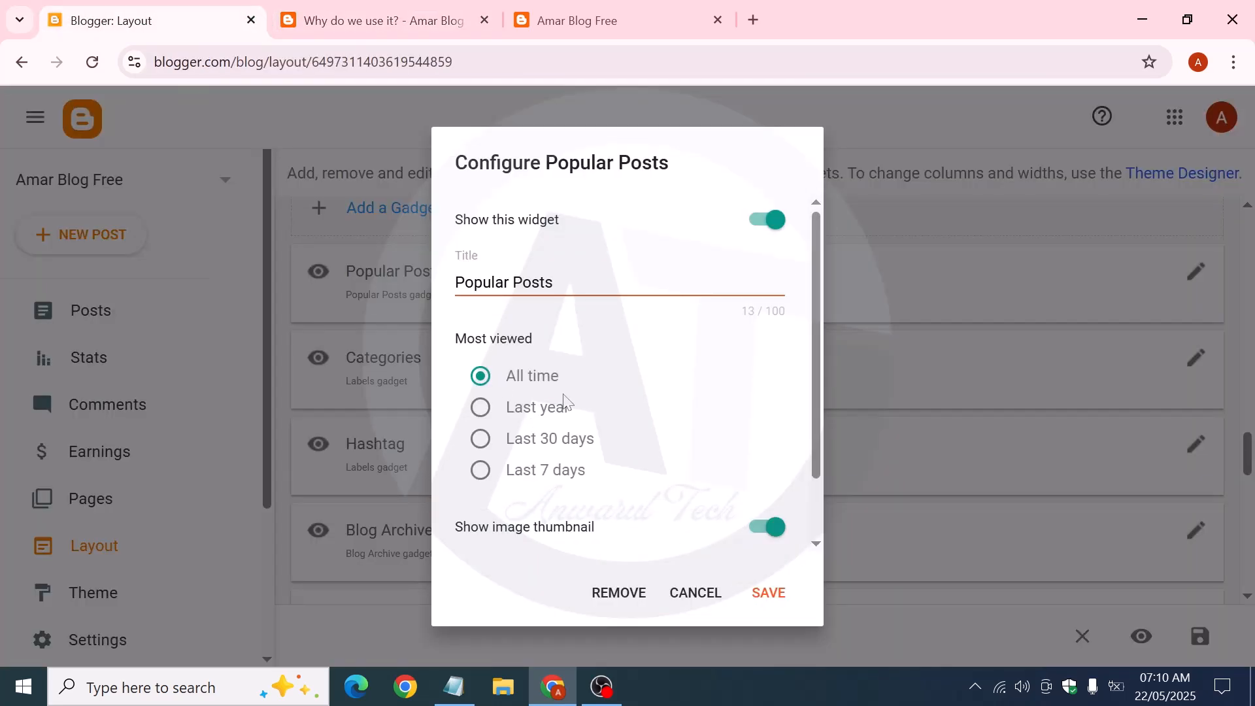
left_click(695, 592)
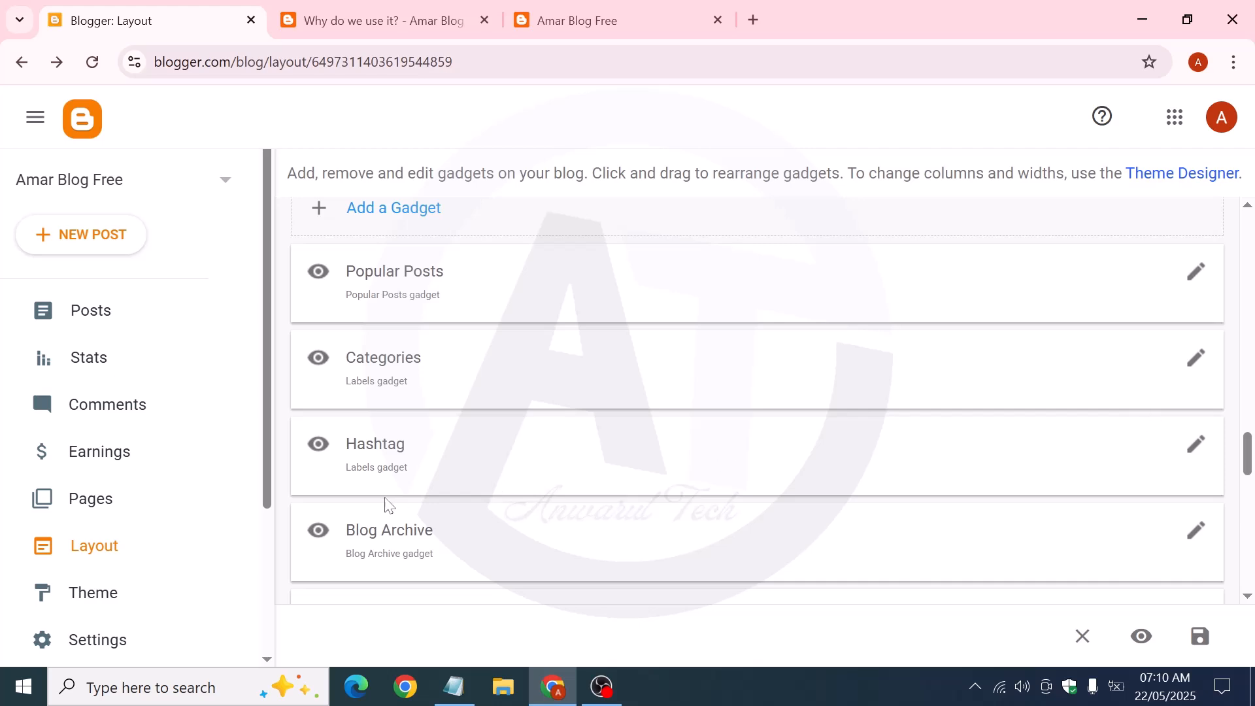
Examine the footer's About Us gadget and its placeholder paragraph, and close it without changes
scroll(387, 503, "down", 7)
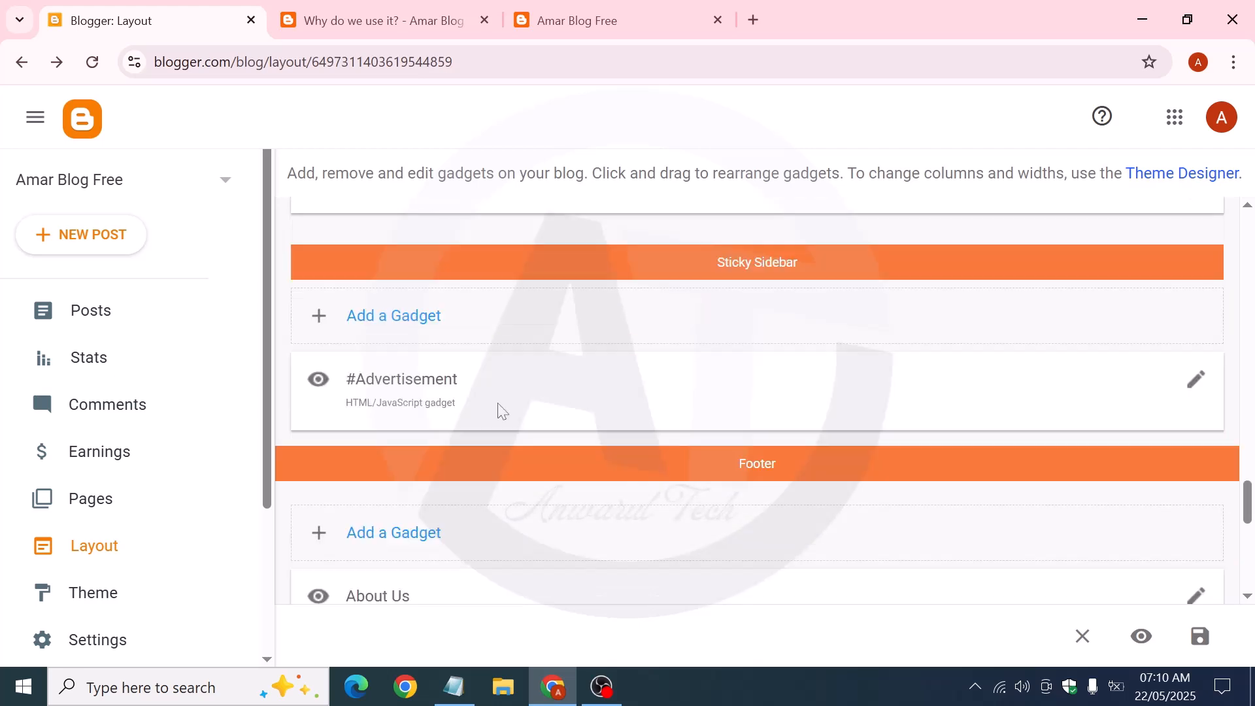
scroll(499, 412, "down", 5)
left_click(1193, 273)
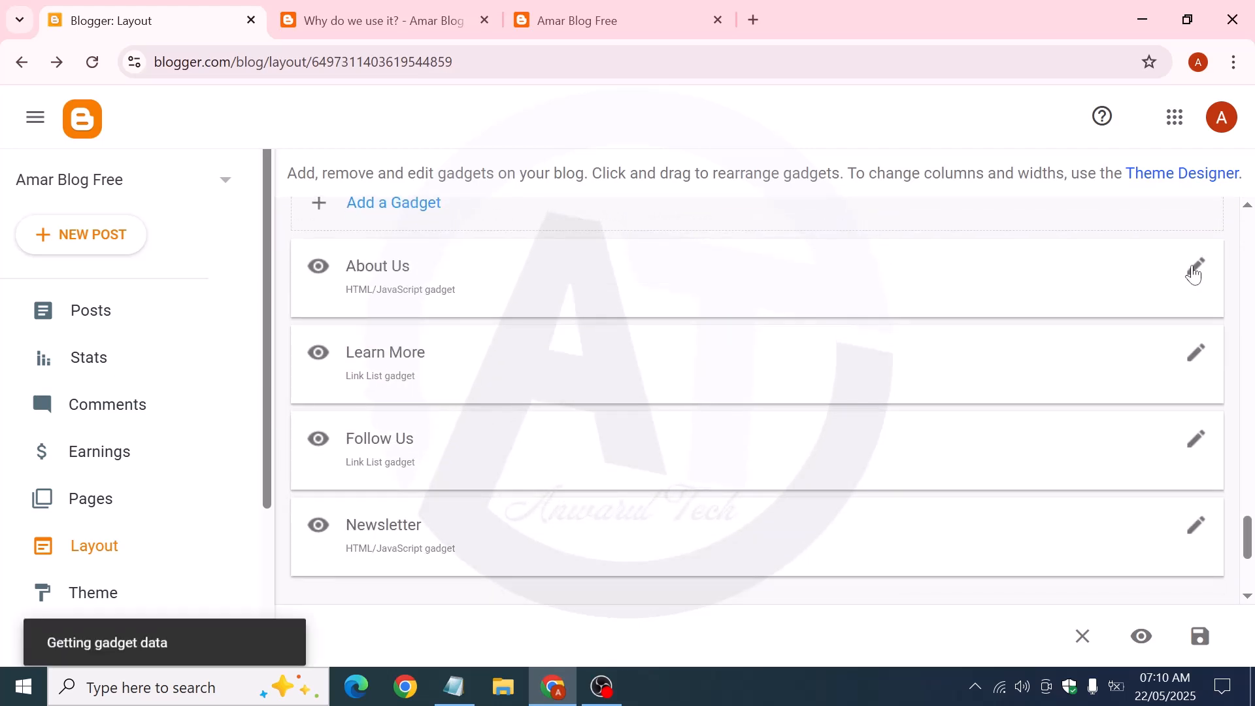
left_click(469, 407)
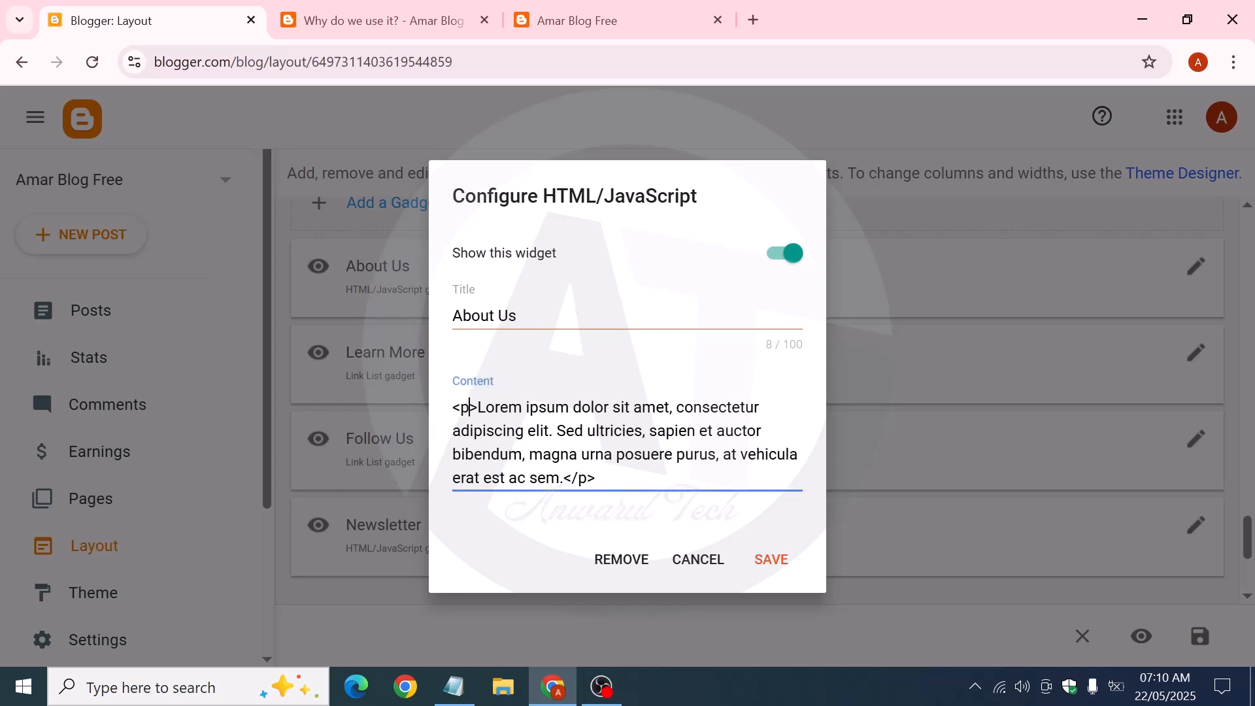
left_click_drag(478, 407, 560, 478)
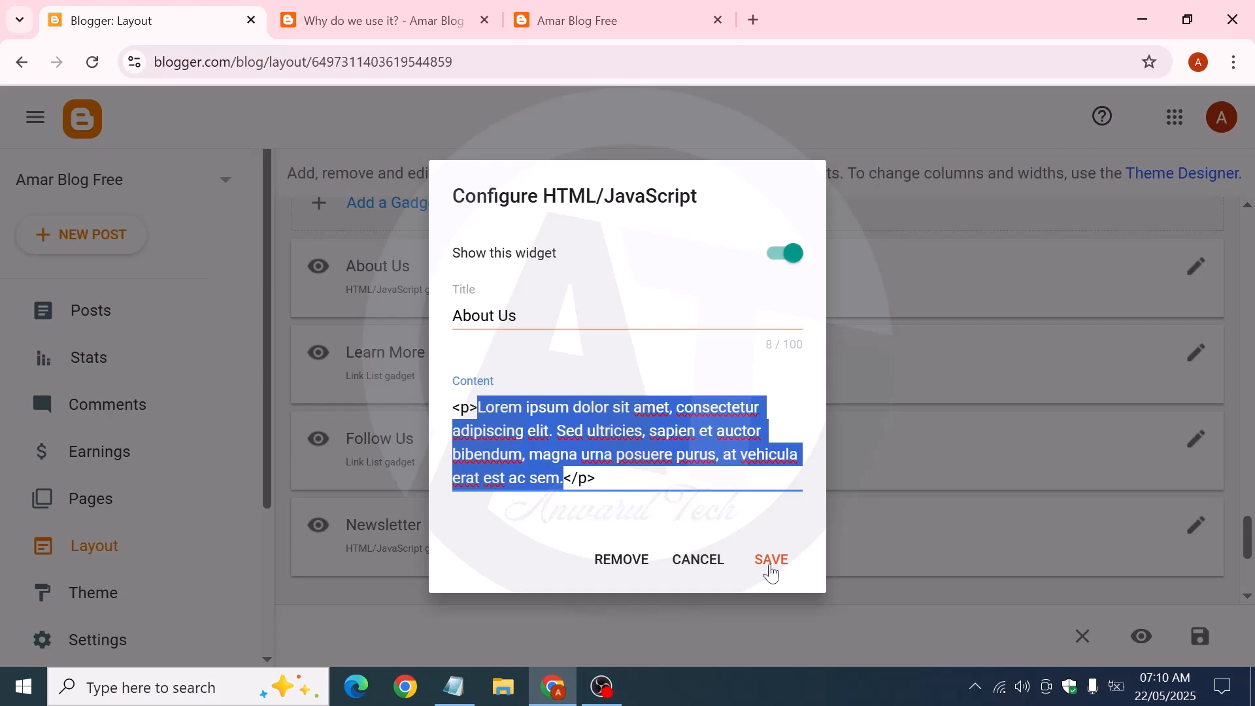
left_click(679, 563)
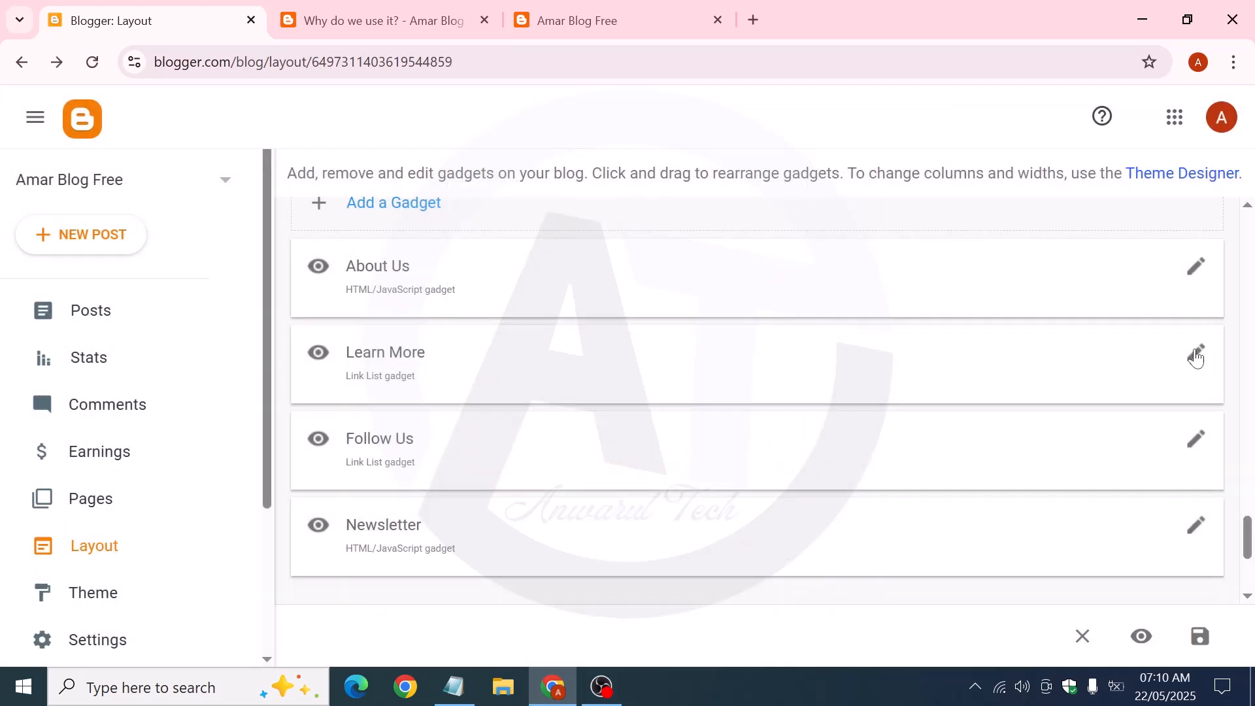
Delete the Privacy Policy and ChangeLog links from the footer's Learn More link list
left_click(1196, 353)
scroll(529, 431, "down", 4)
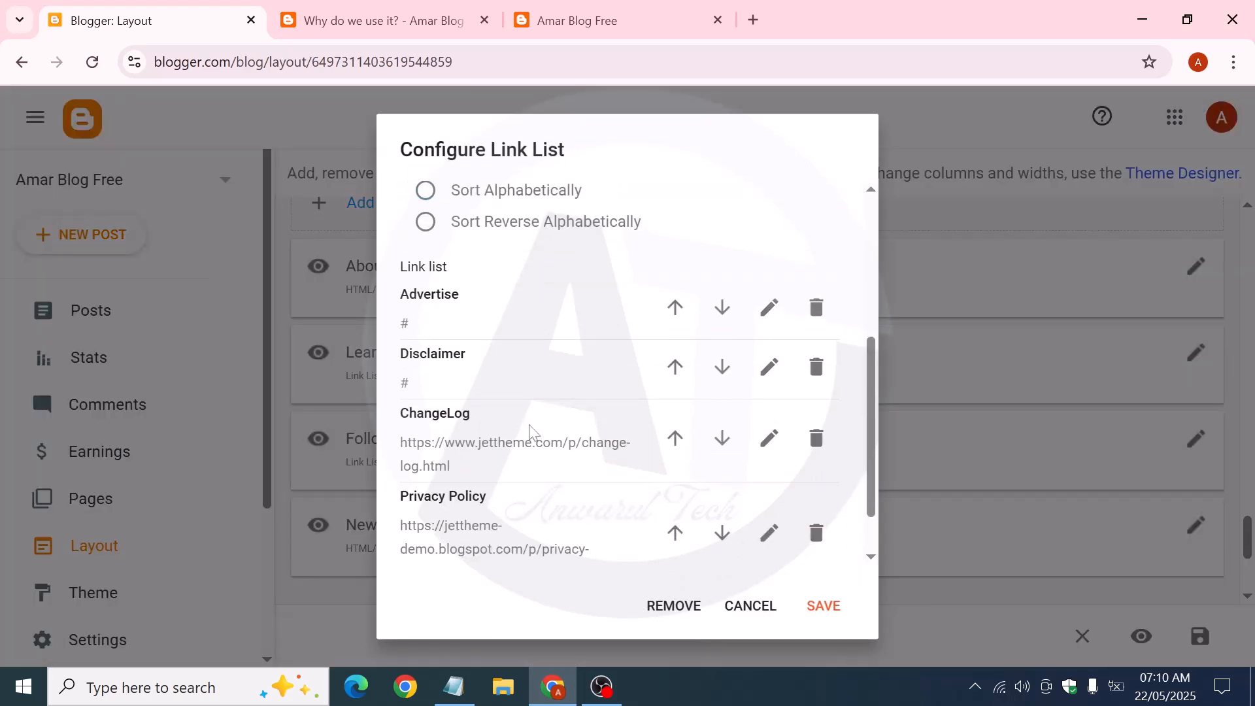
scroll(474, 395, "down", 1)
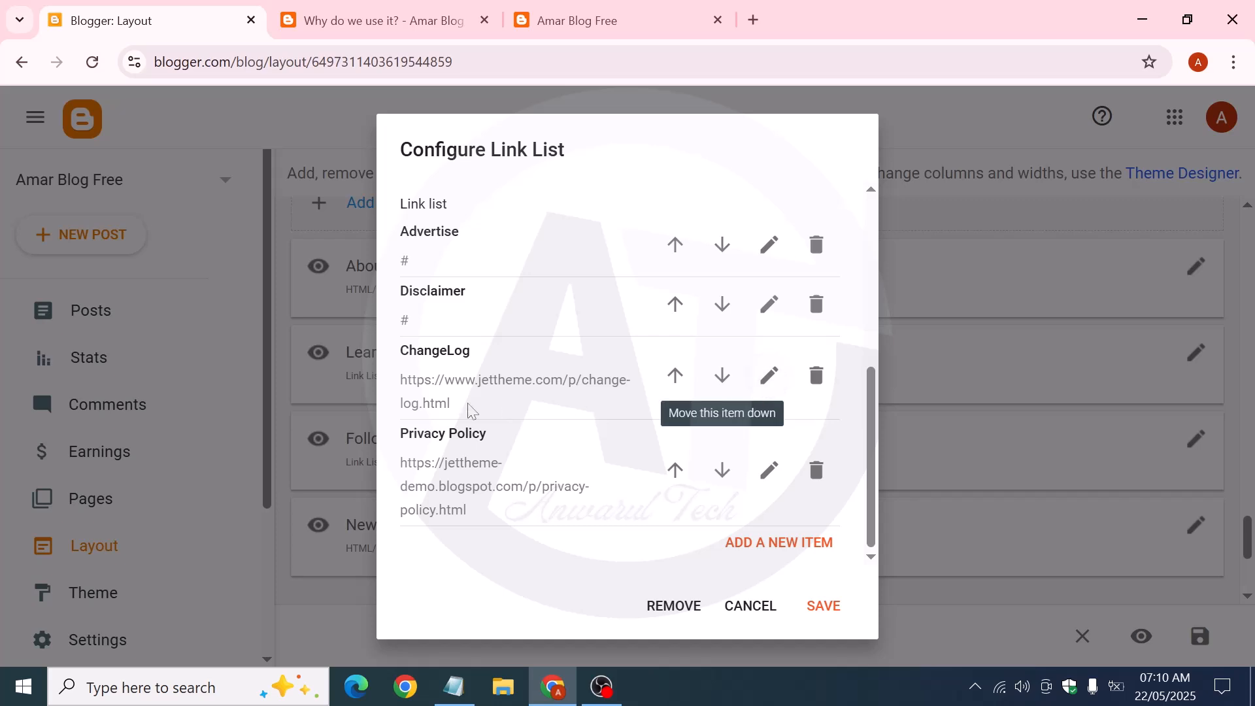
left_click(827, 478)
left_click(829, 480)
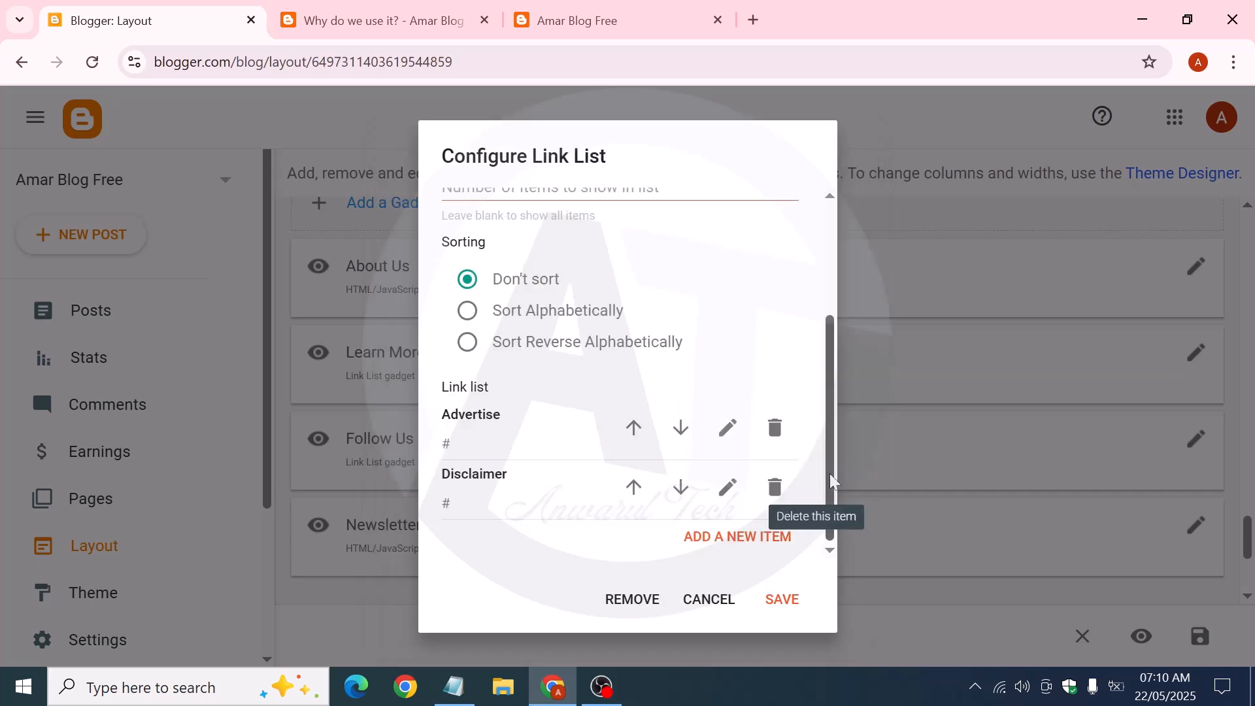
left_click(735, 534)
scroll(627, 457, "down", 2)
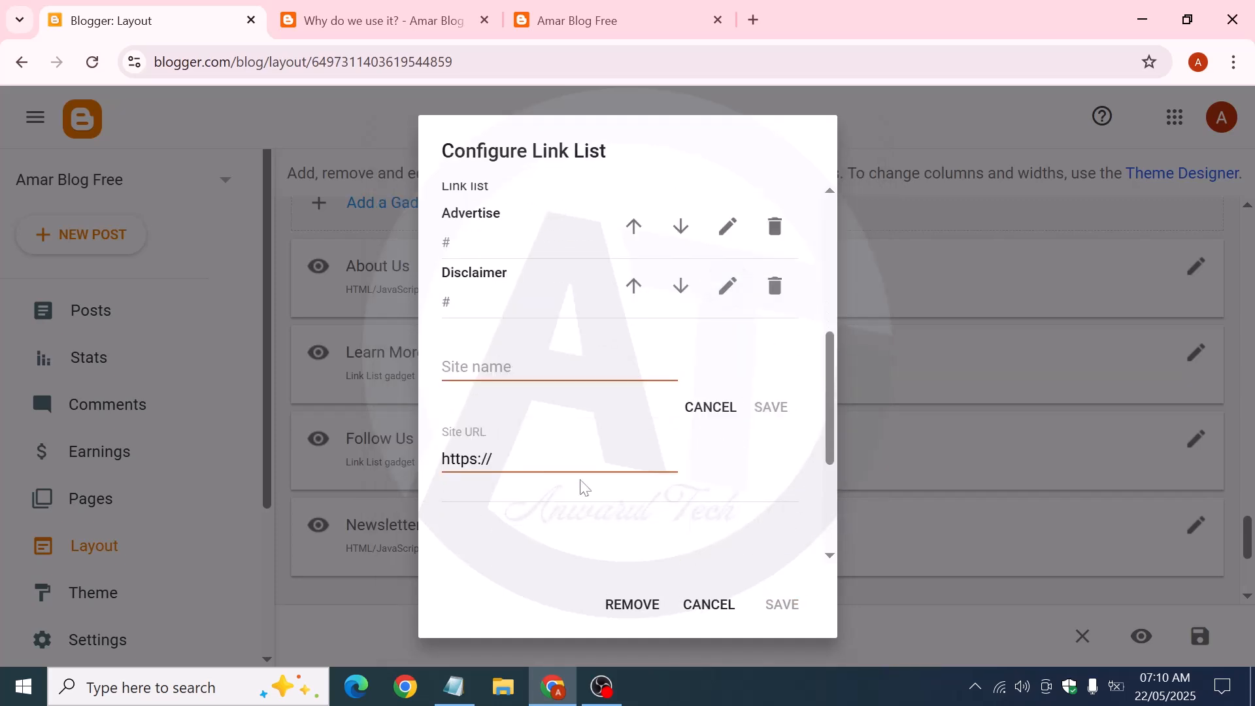
left_click(705, 421)
Save the Learn More link list, then delete the github link from the footer's Follow Us link list and save it
left_click(792, 598)
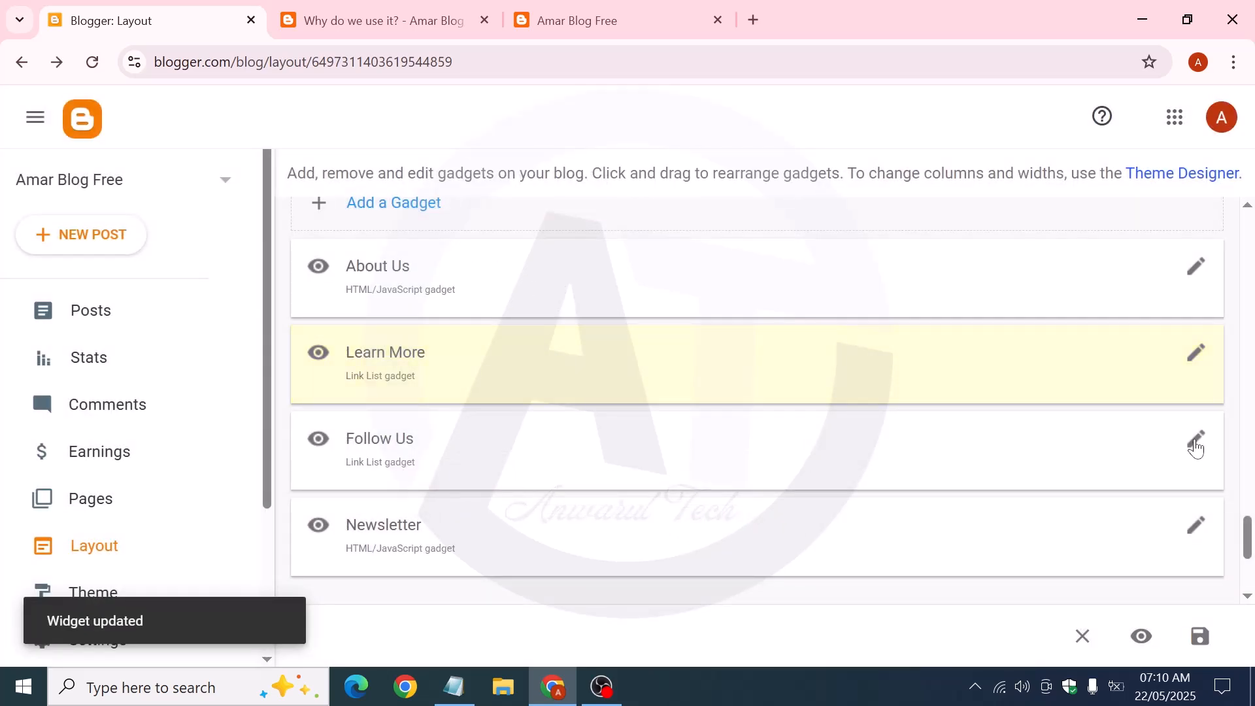
left_click(601, 457)
scroll(627, 444, "down", 10)
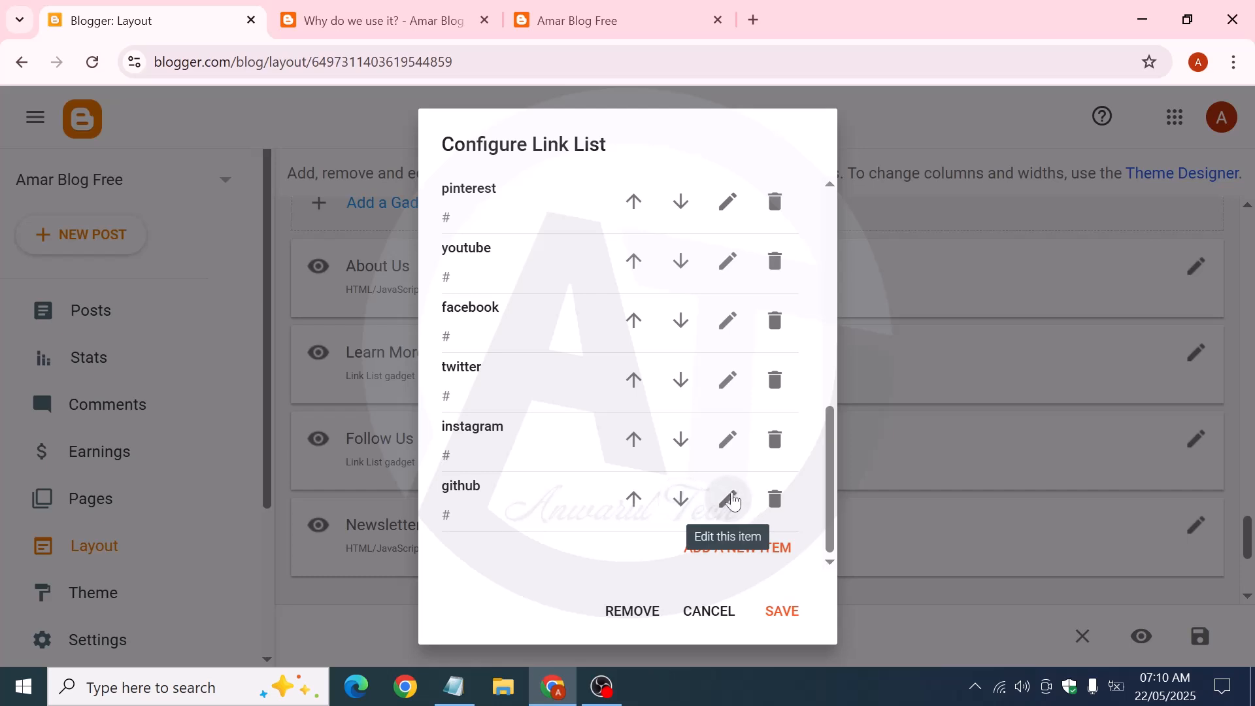
left_click(728, 439)
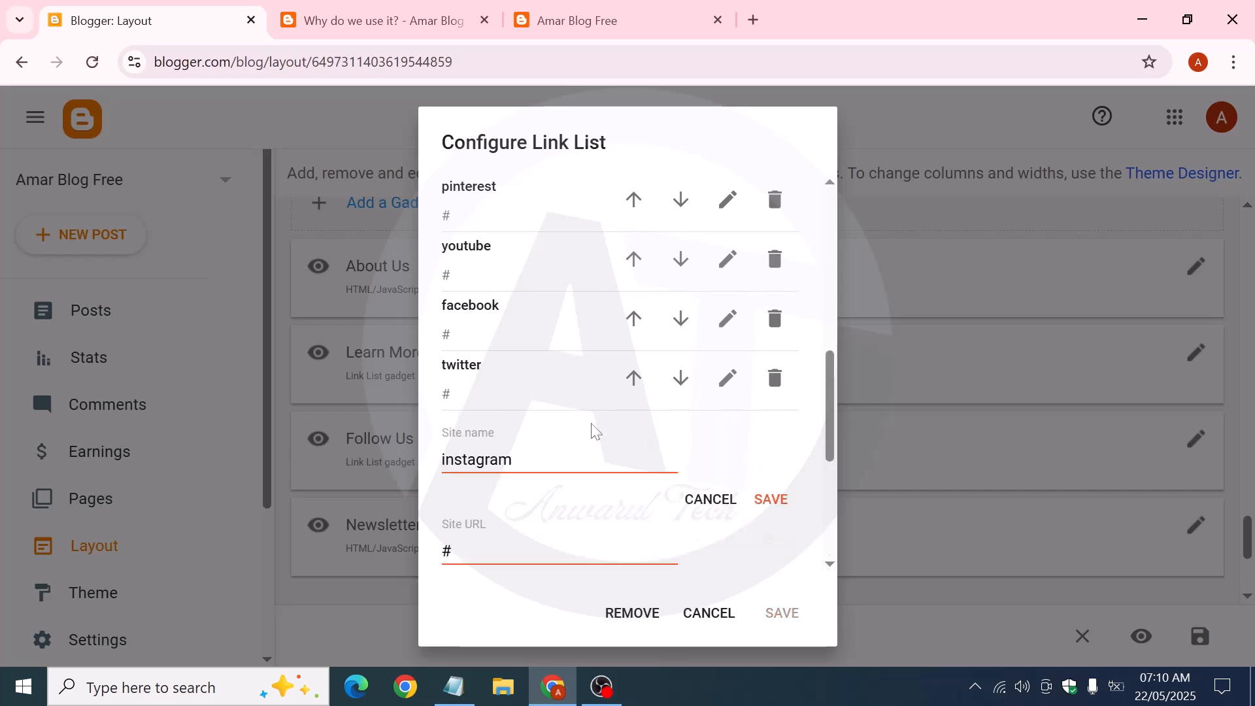
double_click(608, 355)
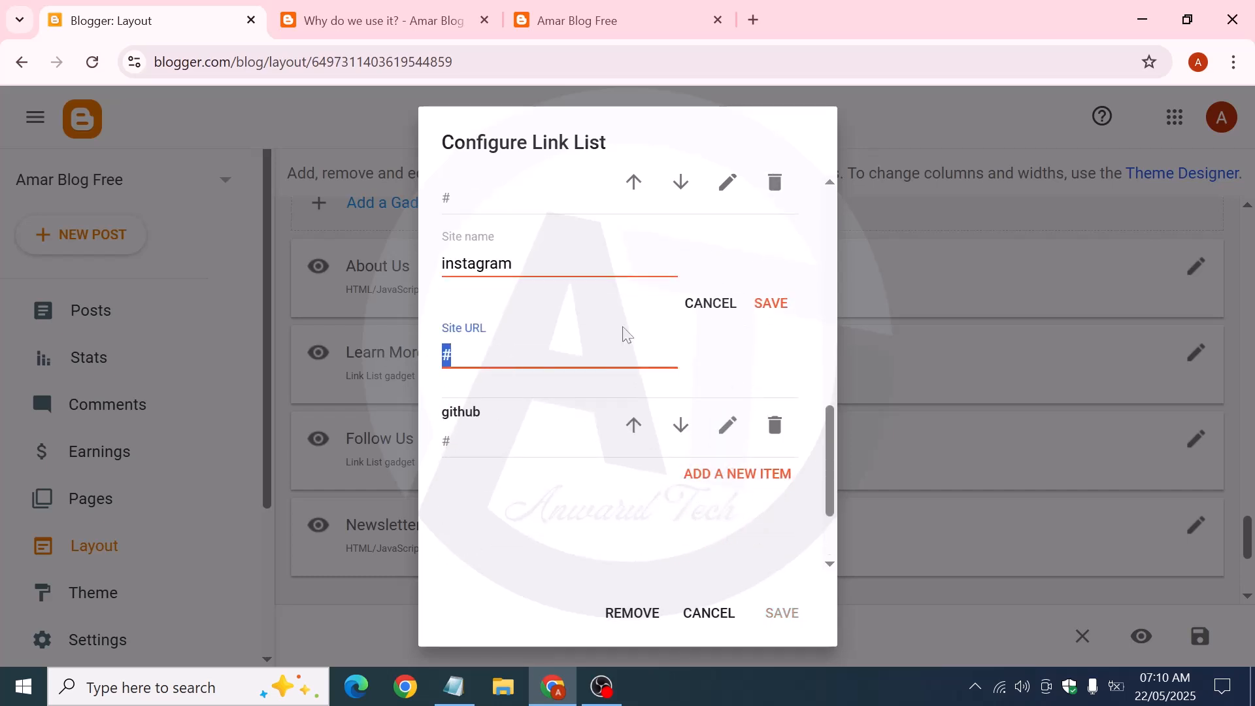
left_click(778, 305)
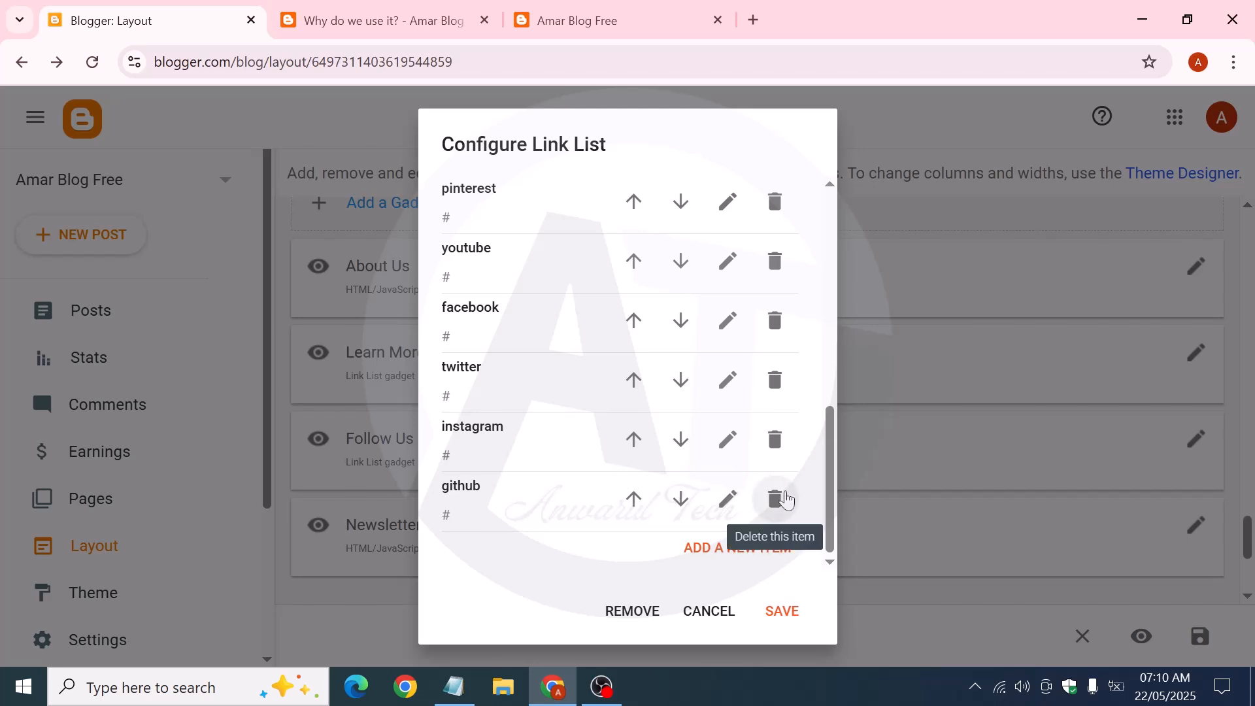
left_click(777, 501)
left_click(787, 613)
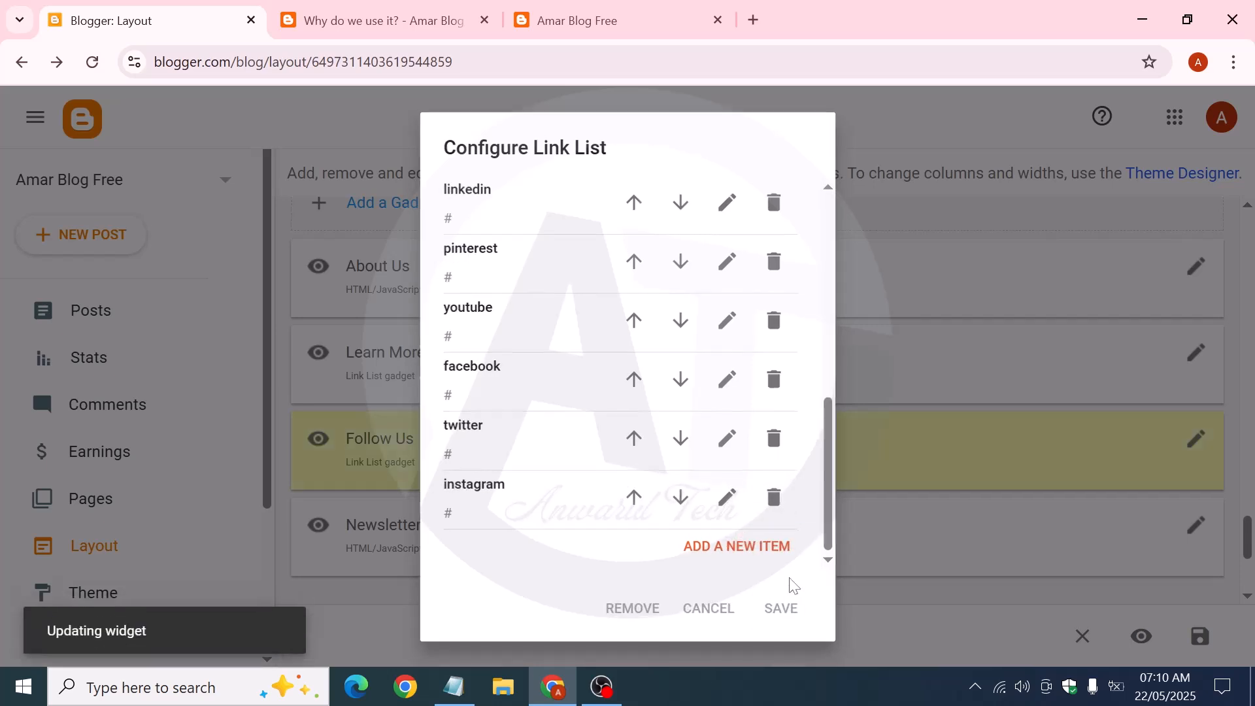
Remove the Newsletter gadget from the footer section
scroll(775, 572, "down", 4)
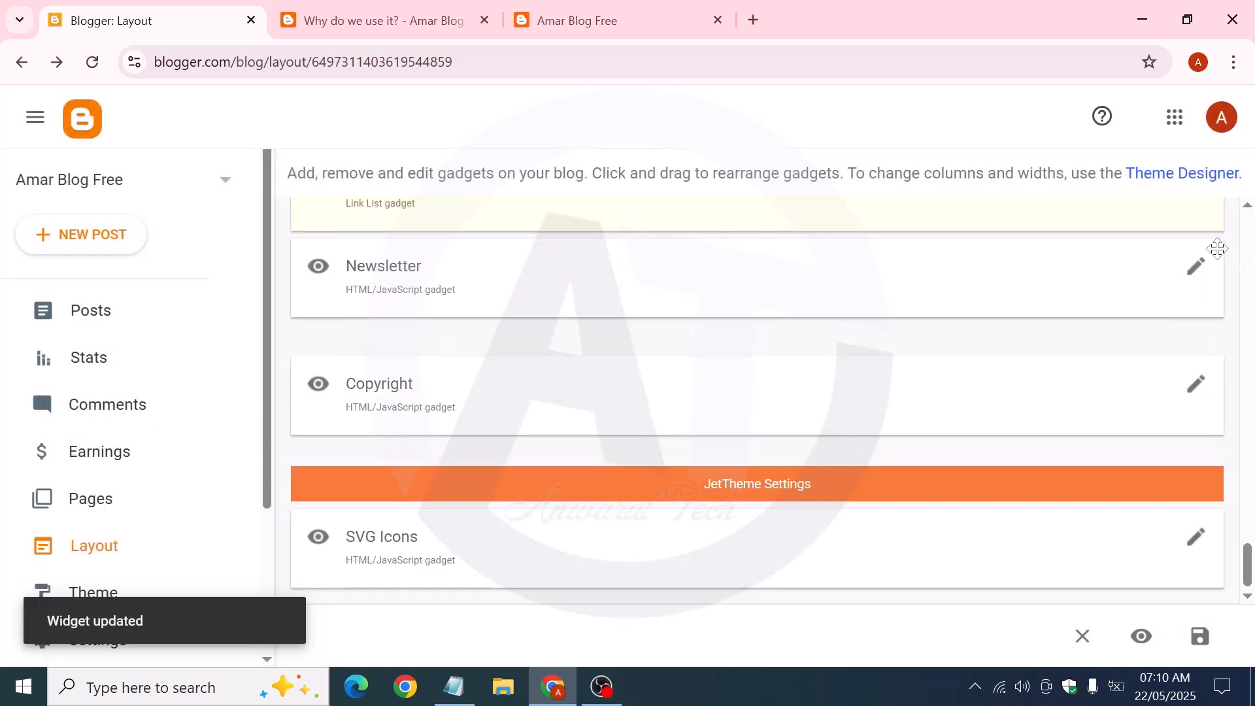
left_click(1196, 266)
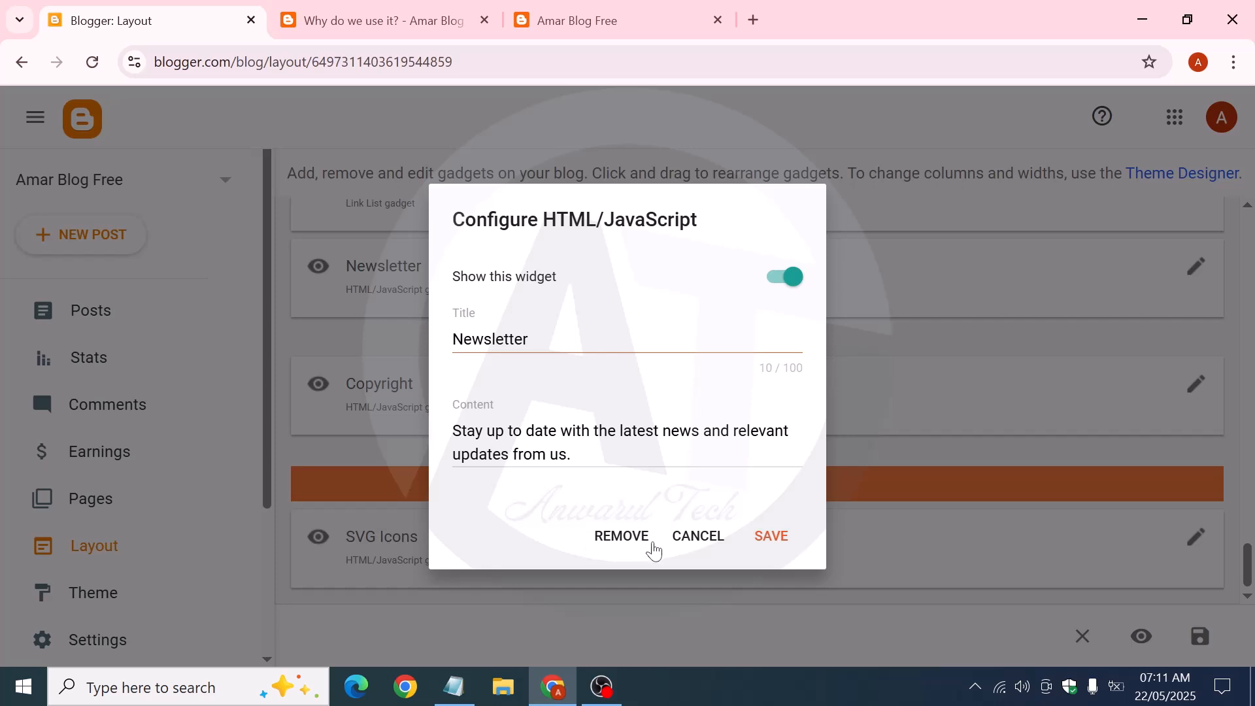
left_click(631, 540)
left_click(753, 436)
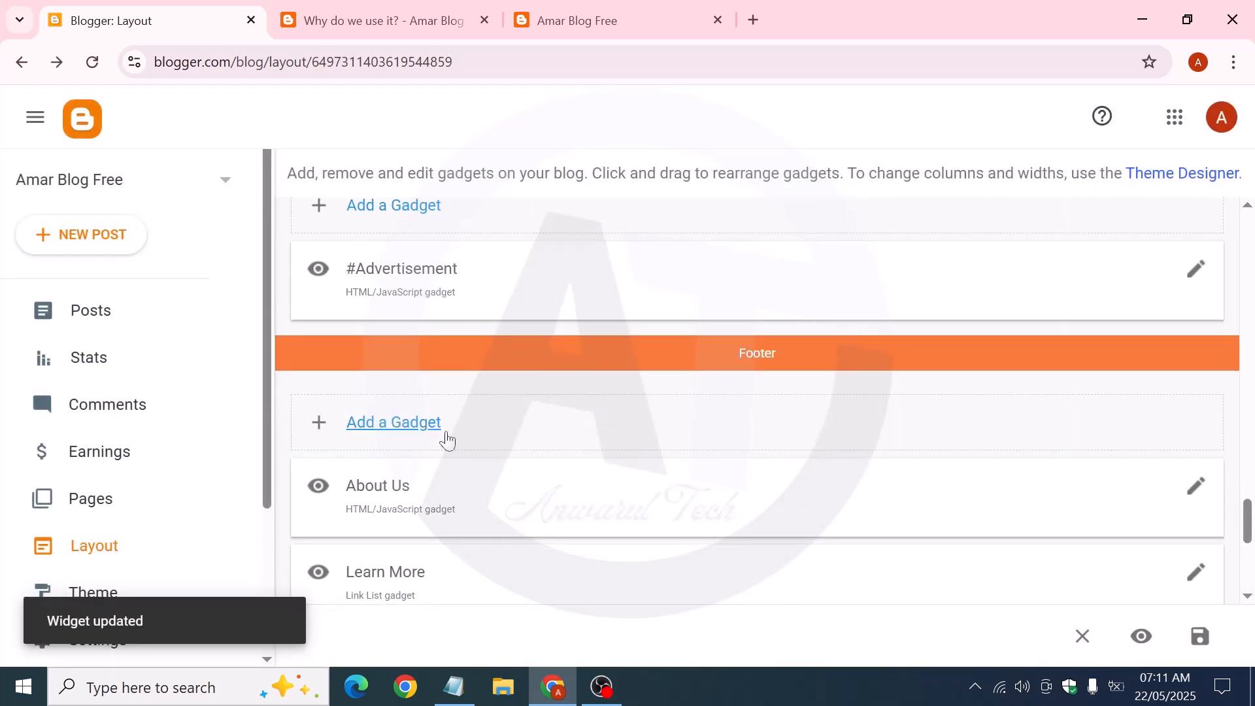
Add a Contact Form gadget to the footer section, keeping the title "Contact Form"
left_click(424, 434)
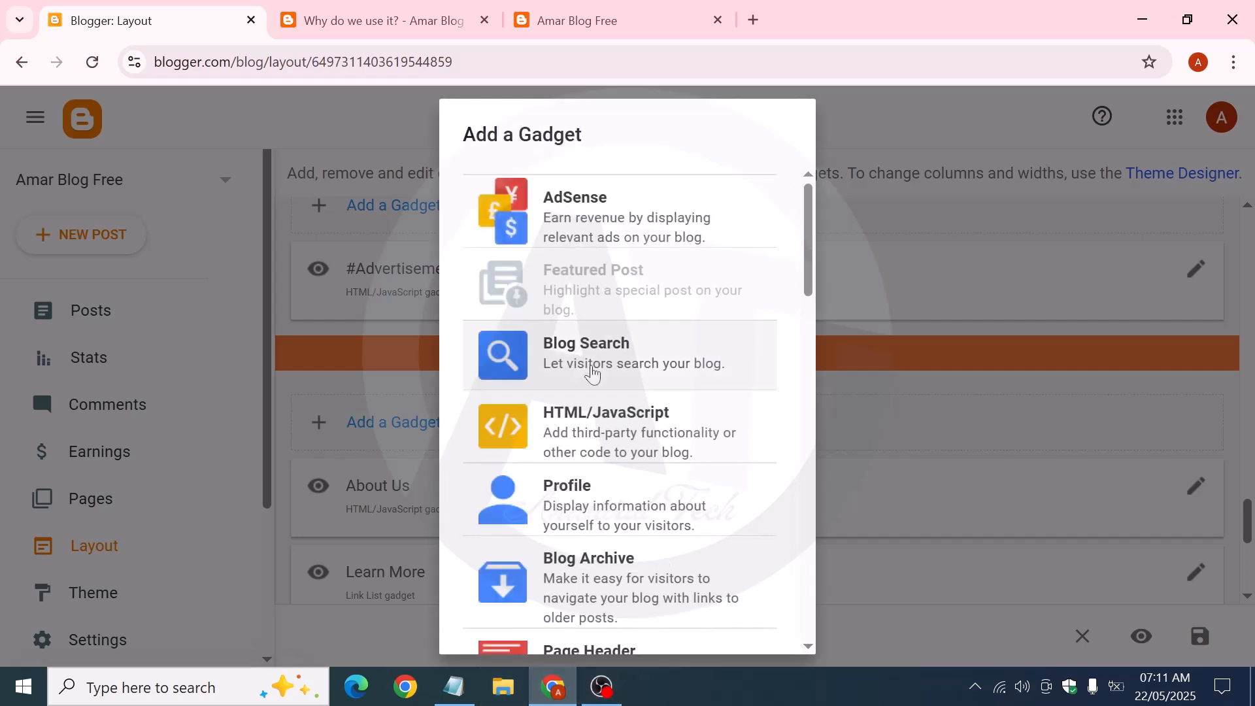
scroll(594, 379, "down", 10)
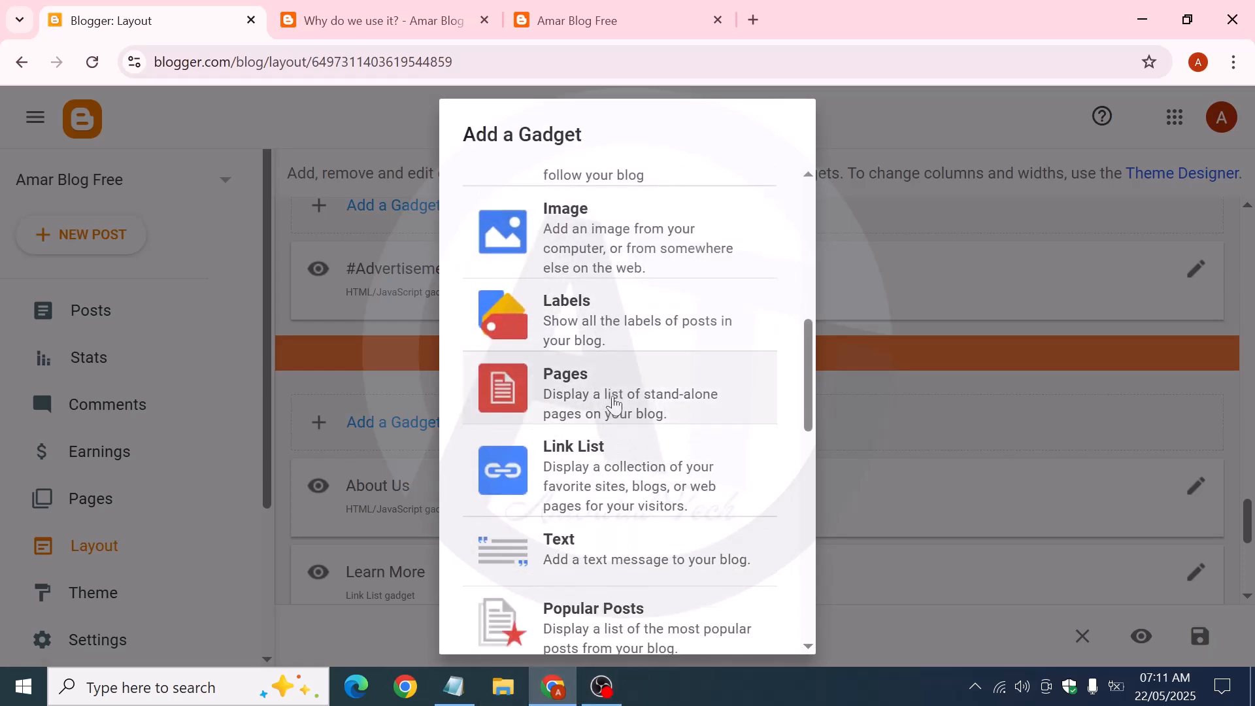
scroll(614, 404, "down", 9)
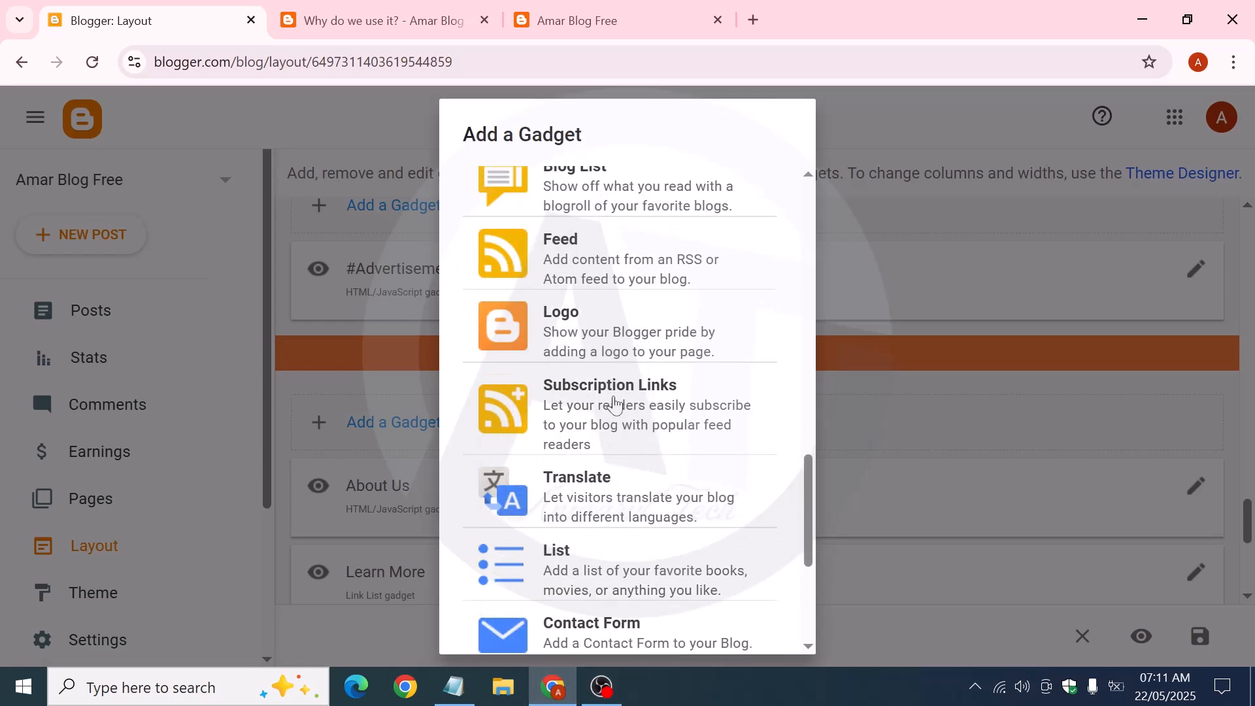
scroll(614, 404, "down", 2)
left_click(614, 552)
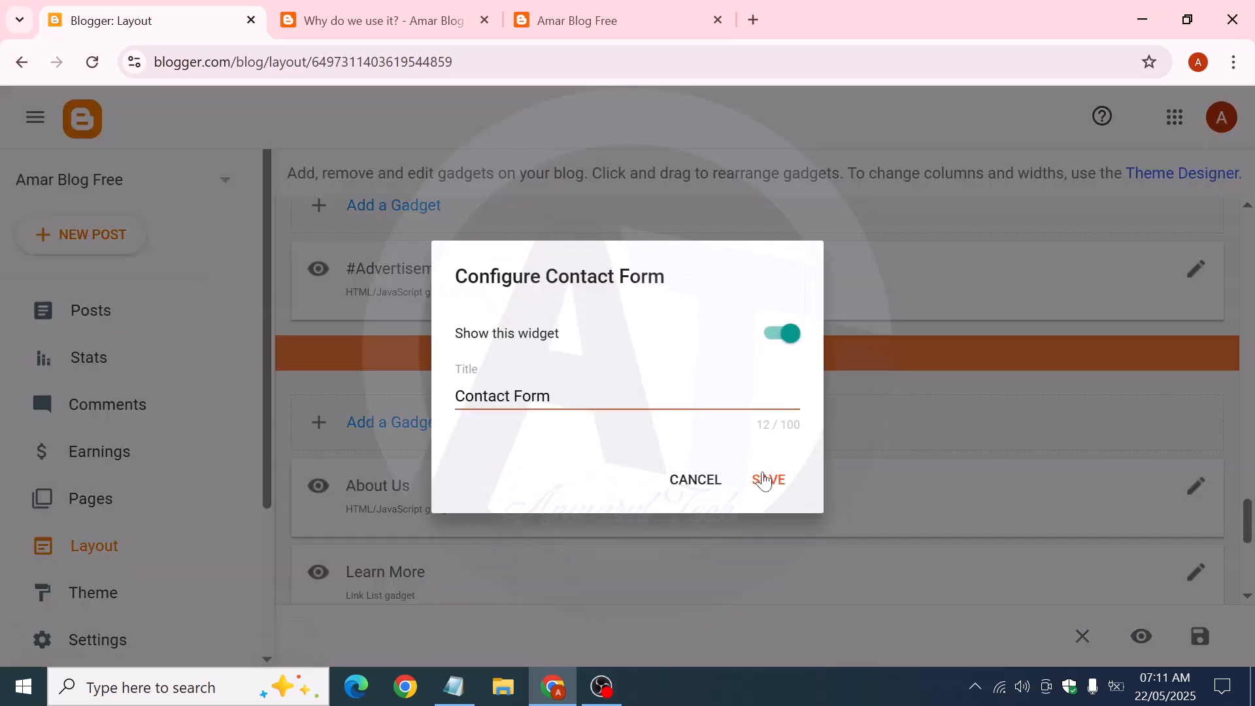
left_click(763, 478)
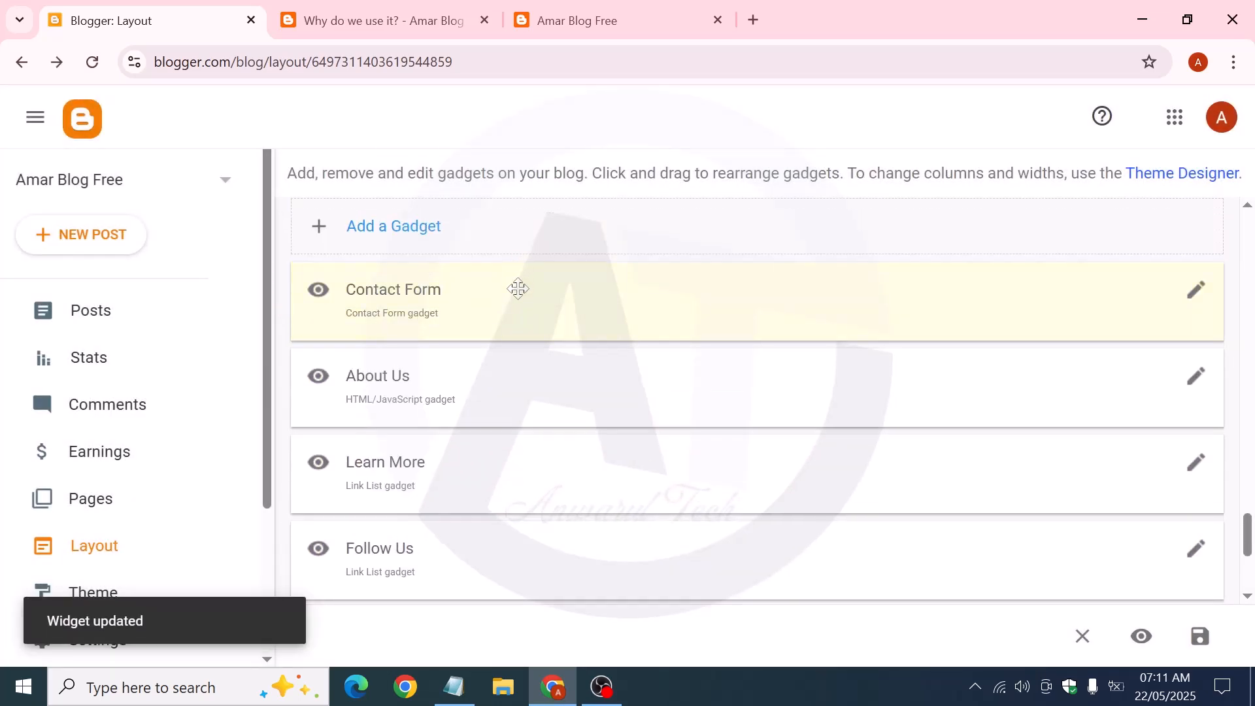
Move the Contact Form gadget below Follow Us in the footer and save the layout
left_click_drag(519, 288, 526, 473)
scroll(888, 509, "down", 2)
left_click(1199, 631)
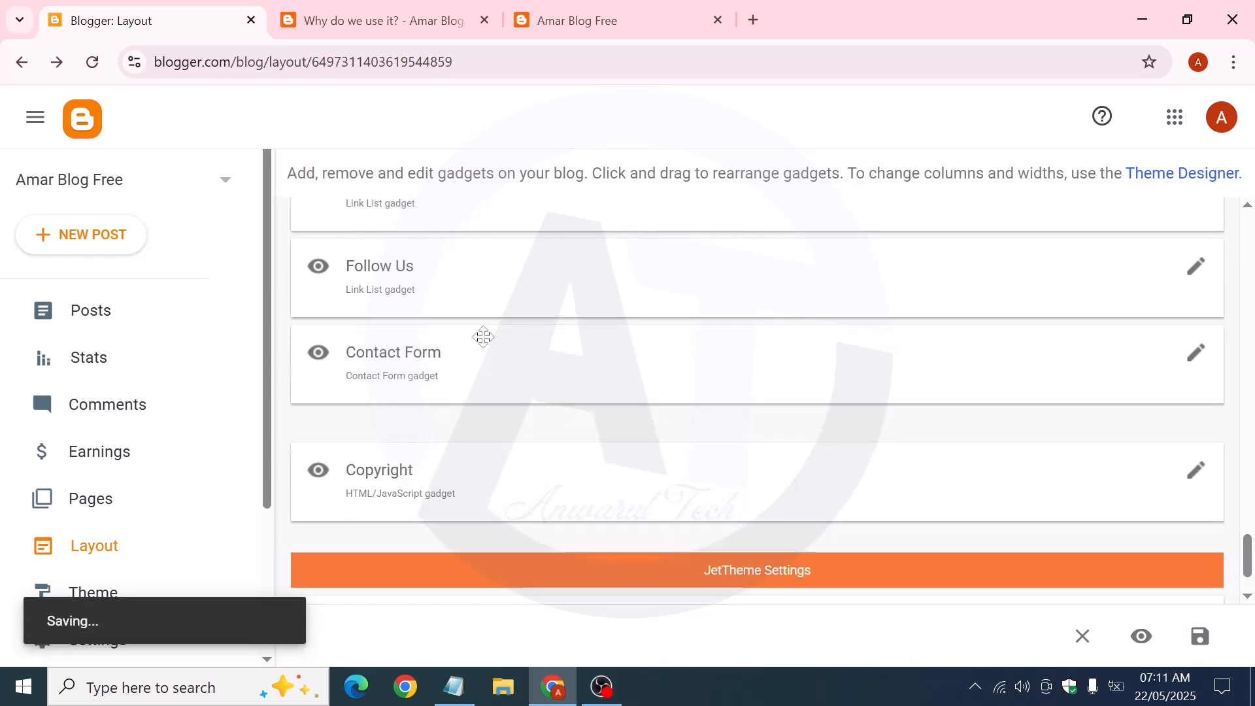
left_click_drag(481, 336, 504, 362)
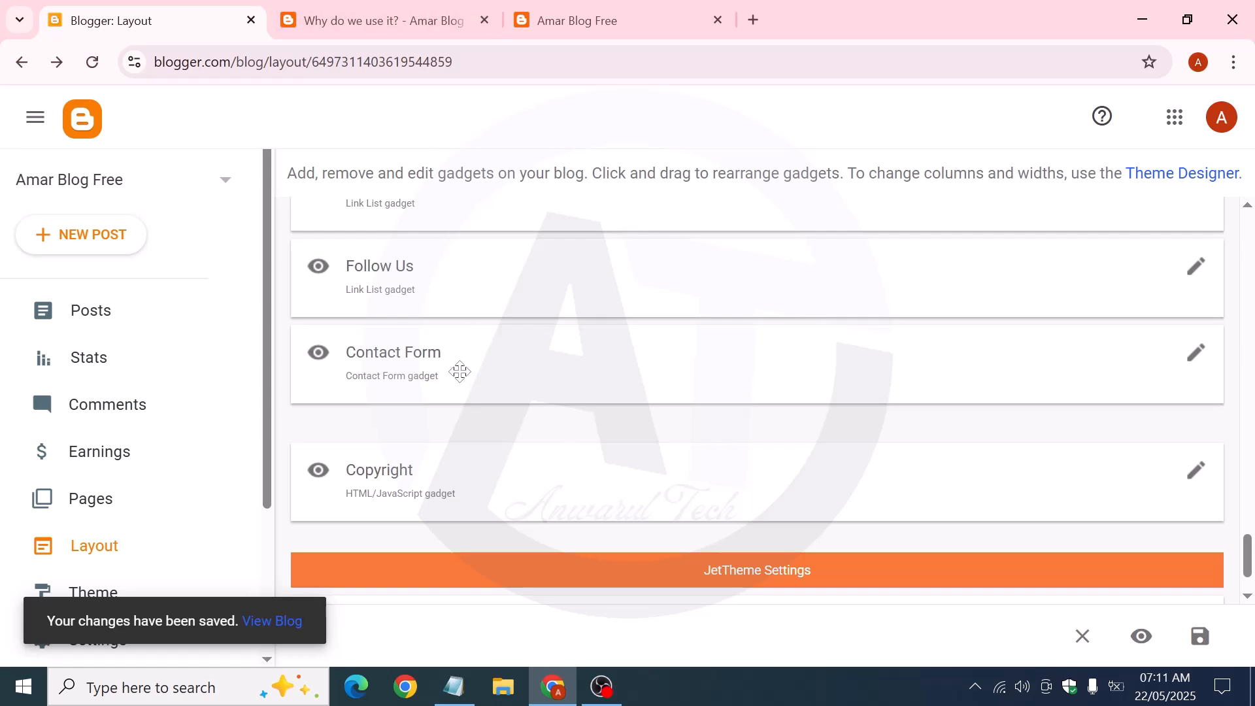
Load the live blog's homepage and examine the footer columns, including the contact form and the social icons
key("ctrl+Tab")
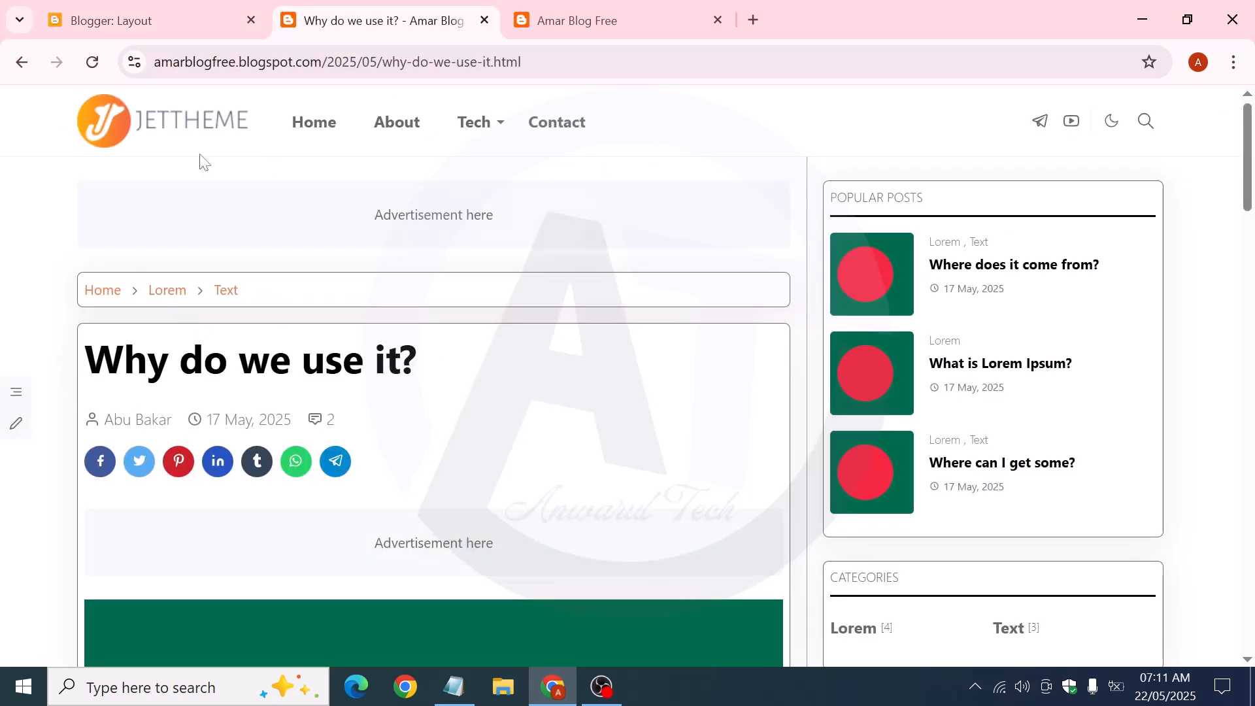
left_click(309, 126)
scroll(549, 373, "down", 2)
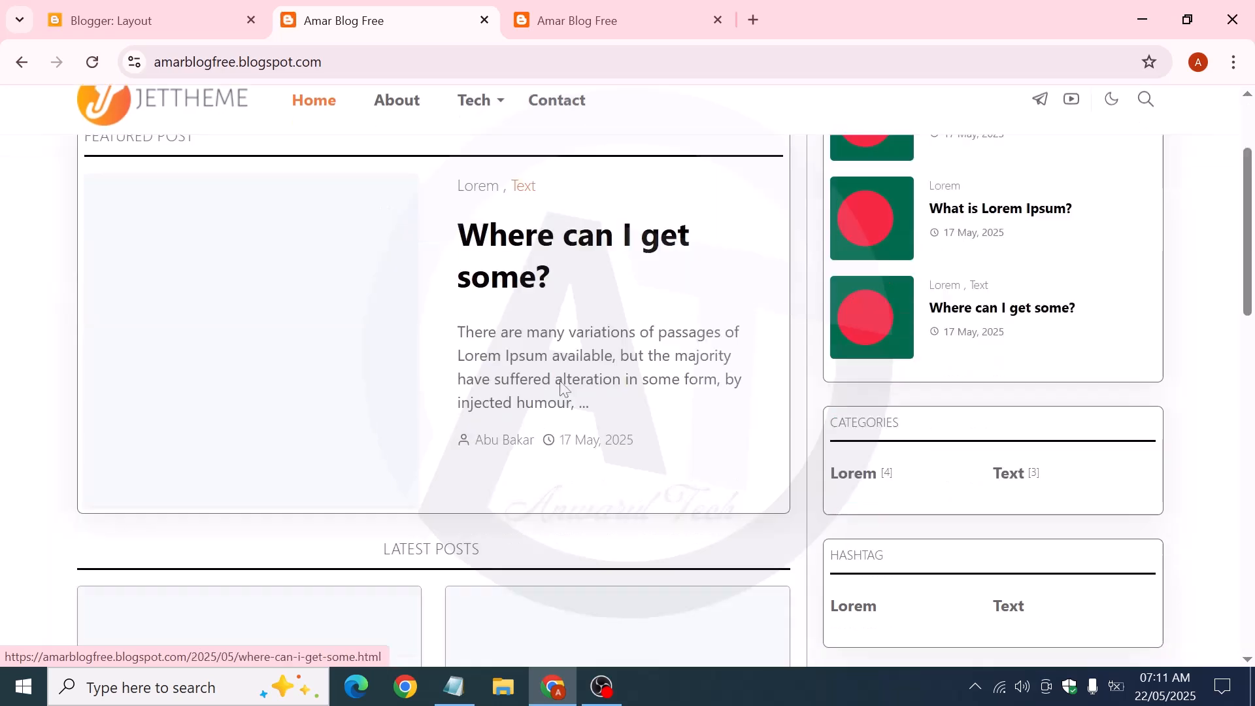
scroll(569, 382, "down", 10)
scroll(767, 424, "up", 2)
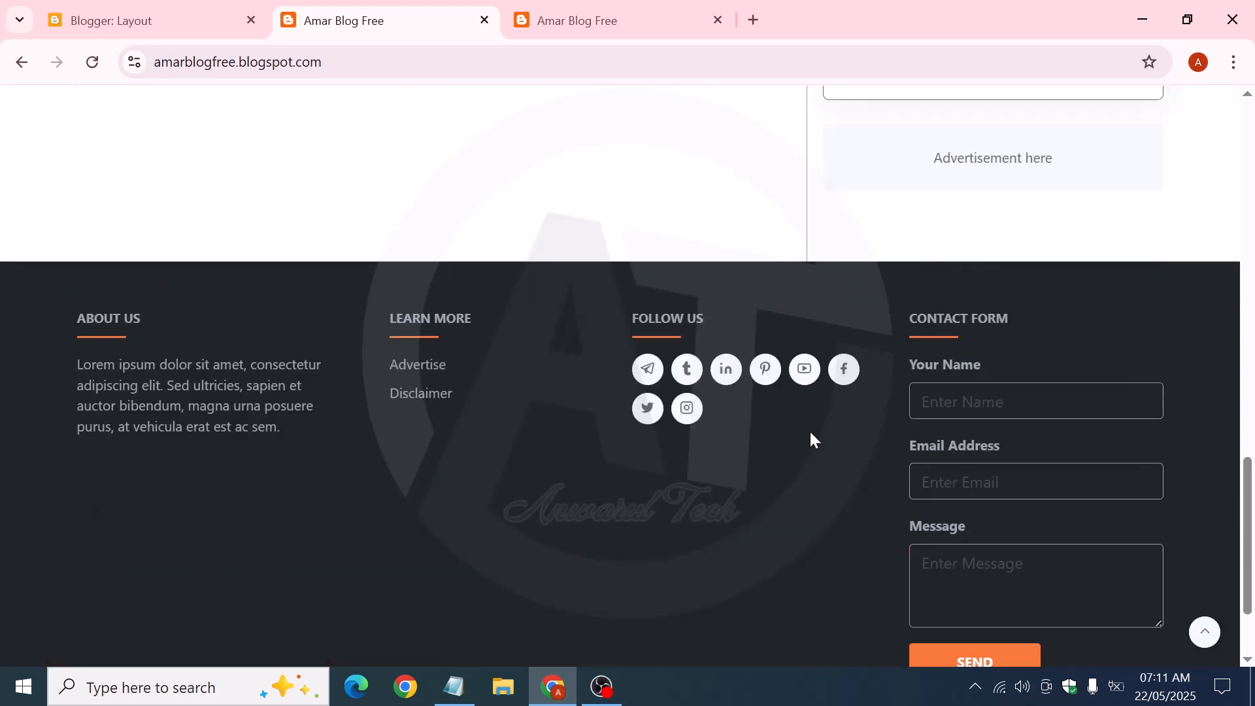
scroll(810, 438, "down", 2)
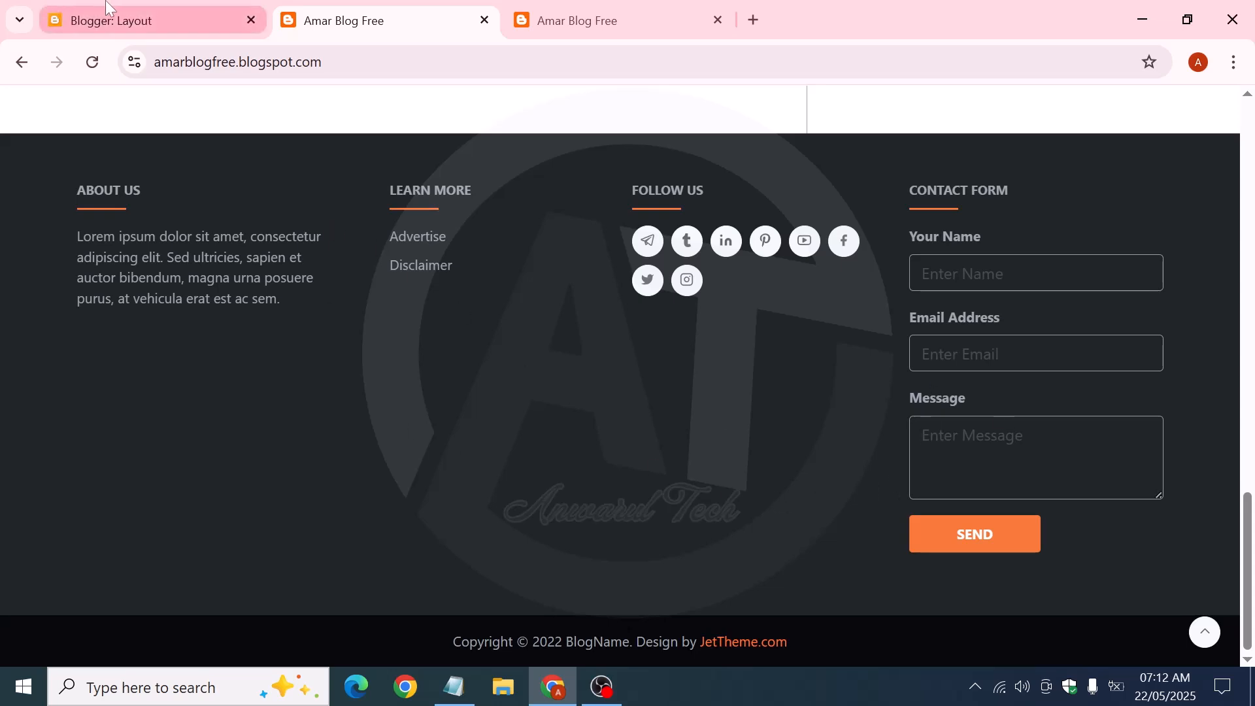
Return to the Blogger layout and examine the content code of the footer's Copyright gadget
left_click(49, 14)
scroll(654, 418, "down", 1)
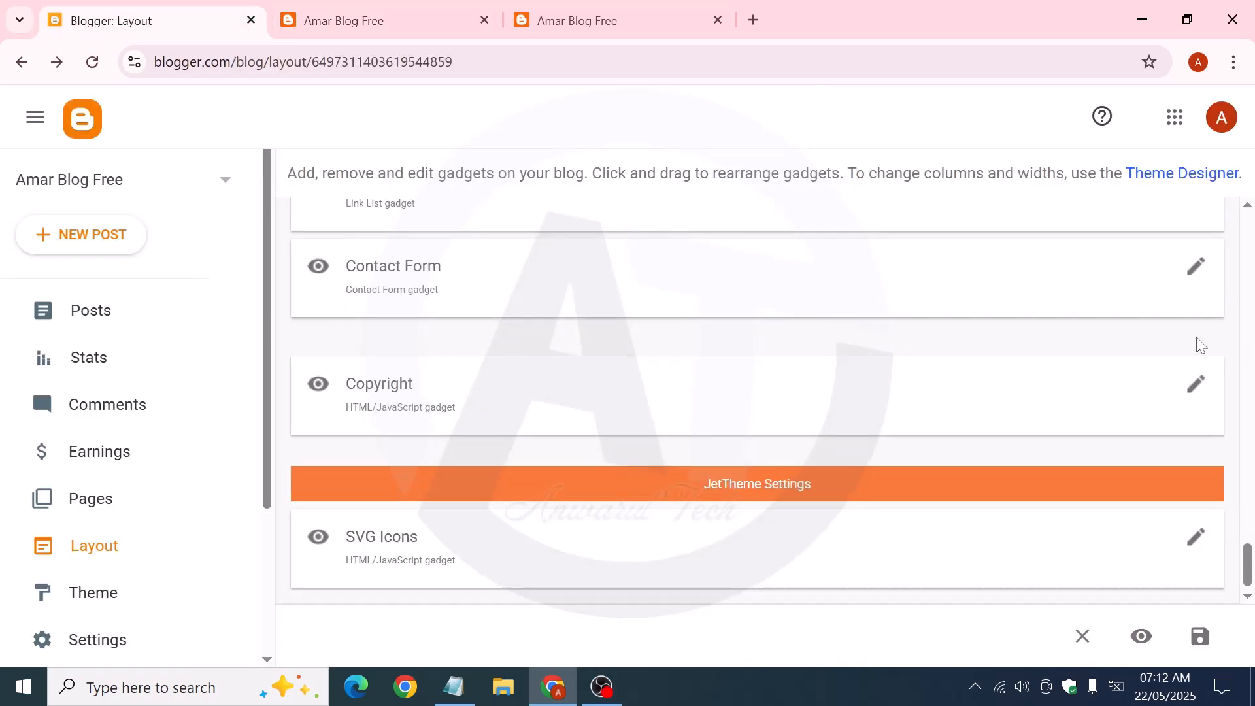
left_click(1196, 386)
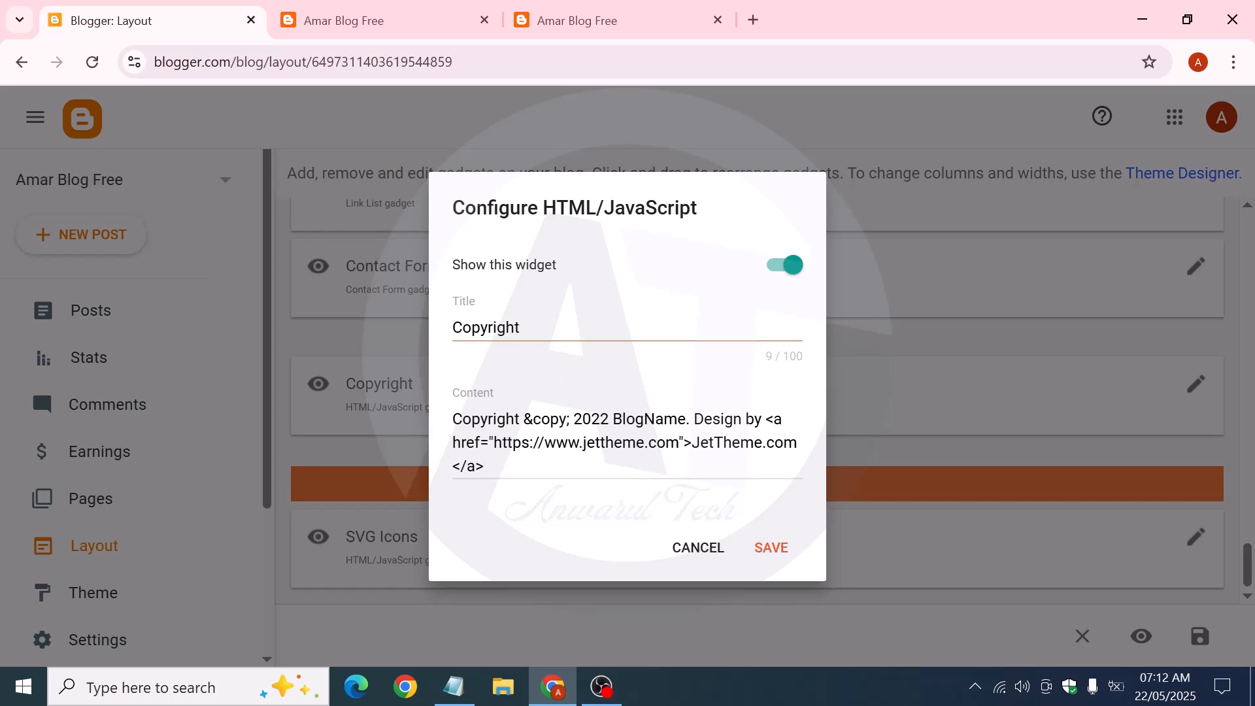
left_click(485, 465)
left_click_drag(485, 465, 428, 409)
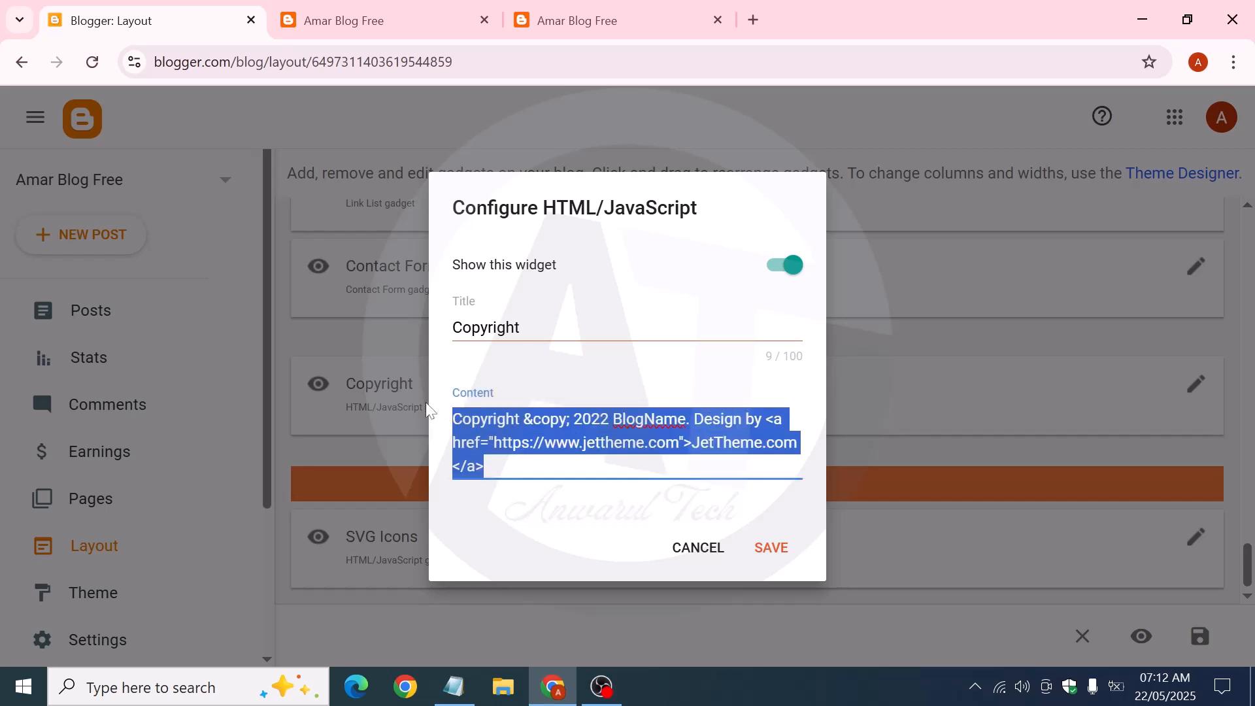
left_click(485, 466)
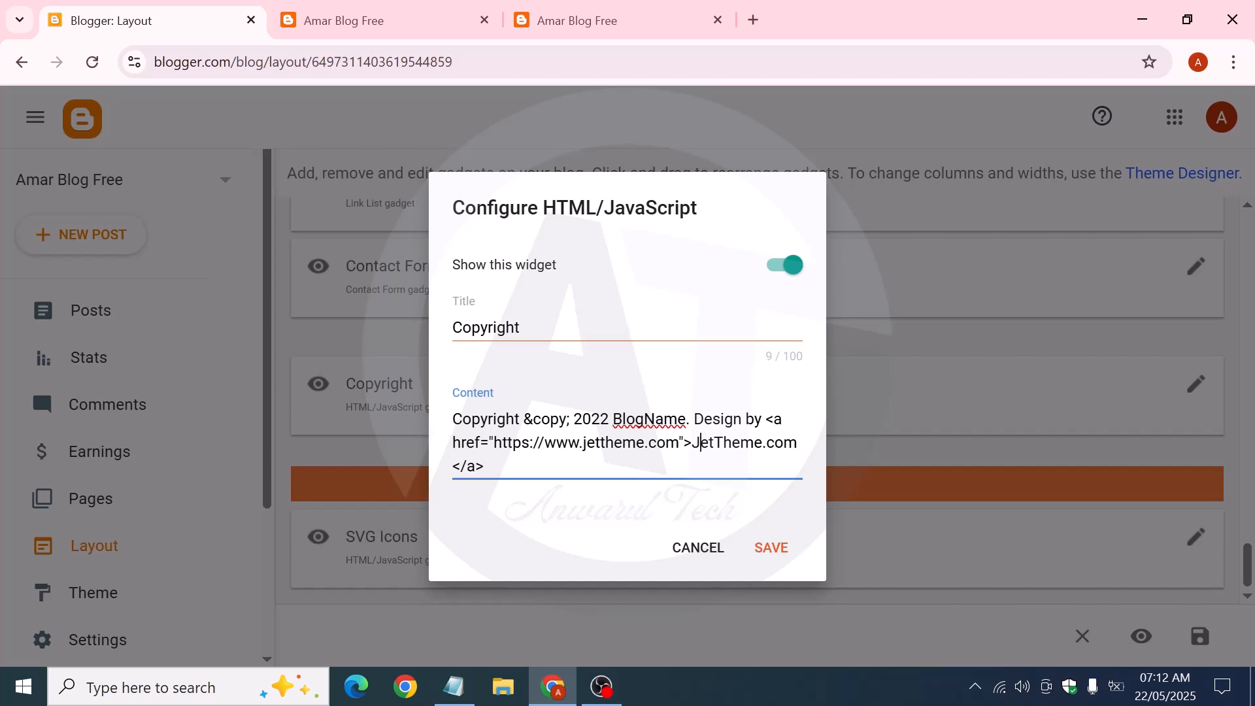
left_click_drag(700, 443, 436, 405)
left_click(485, 466)
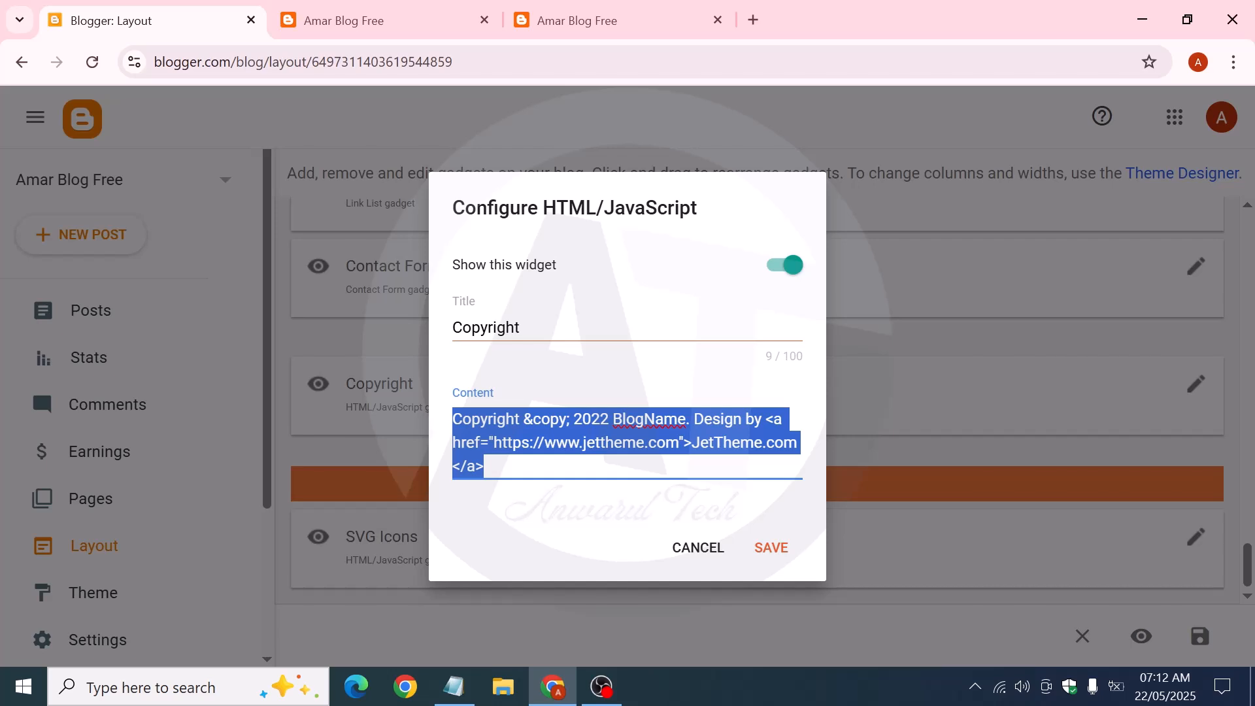
left_click(485, 466)
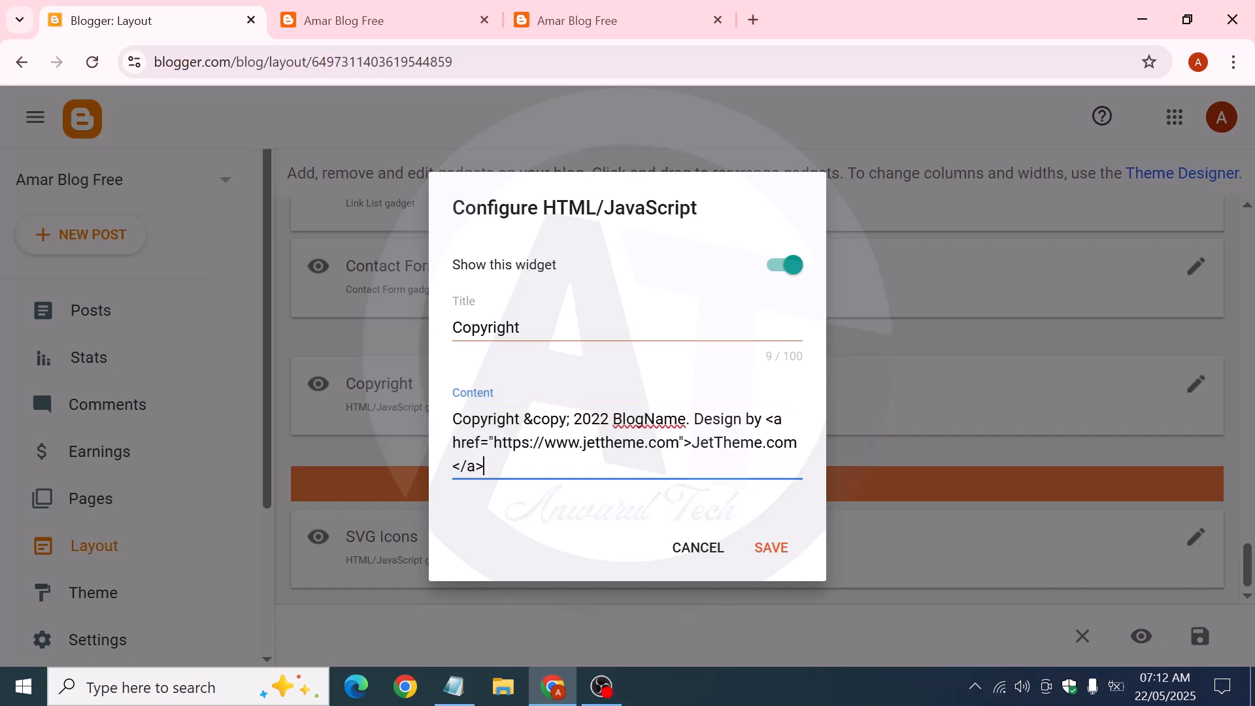
left_click_drag(485, 466, 455, 423)
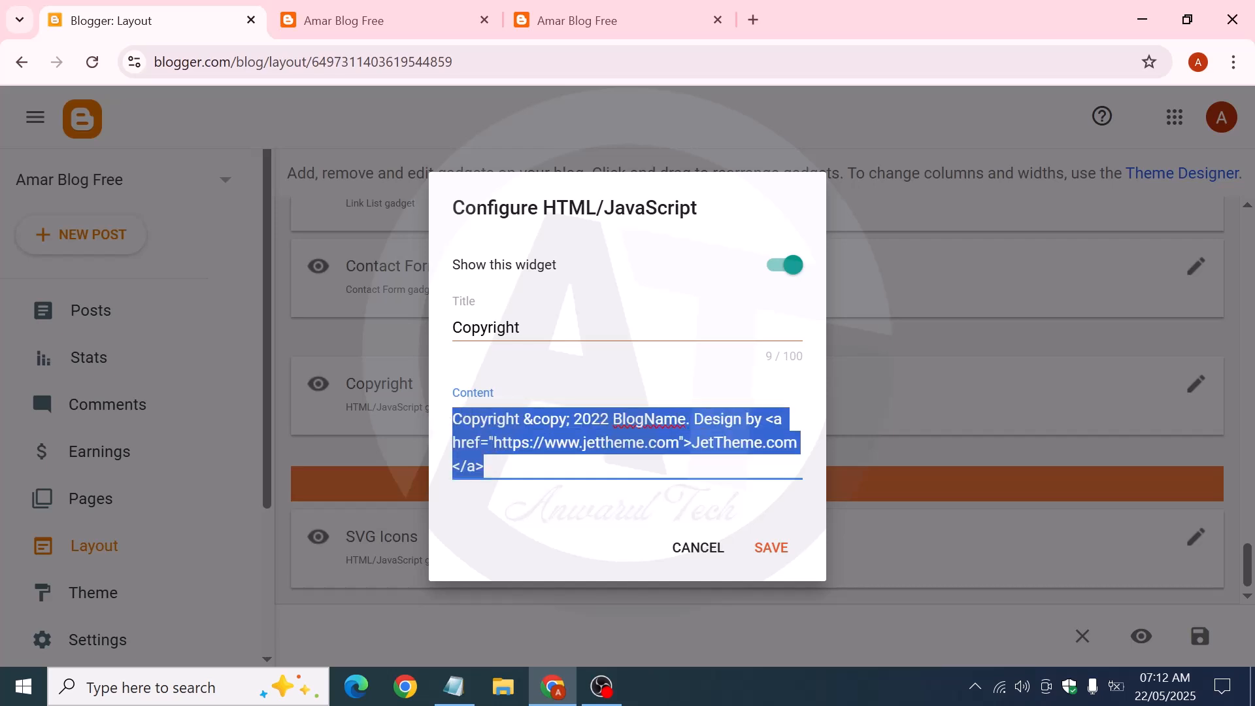
Compare the Copyright gadget's text with the copyright line in the live blog's footer, and close the gadget without changes
left_click(578, 21)
scroll(596, 429, "down", 10)
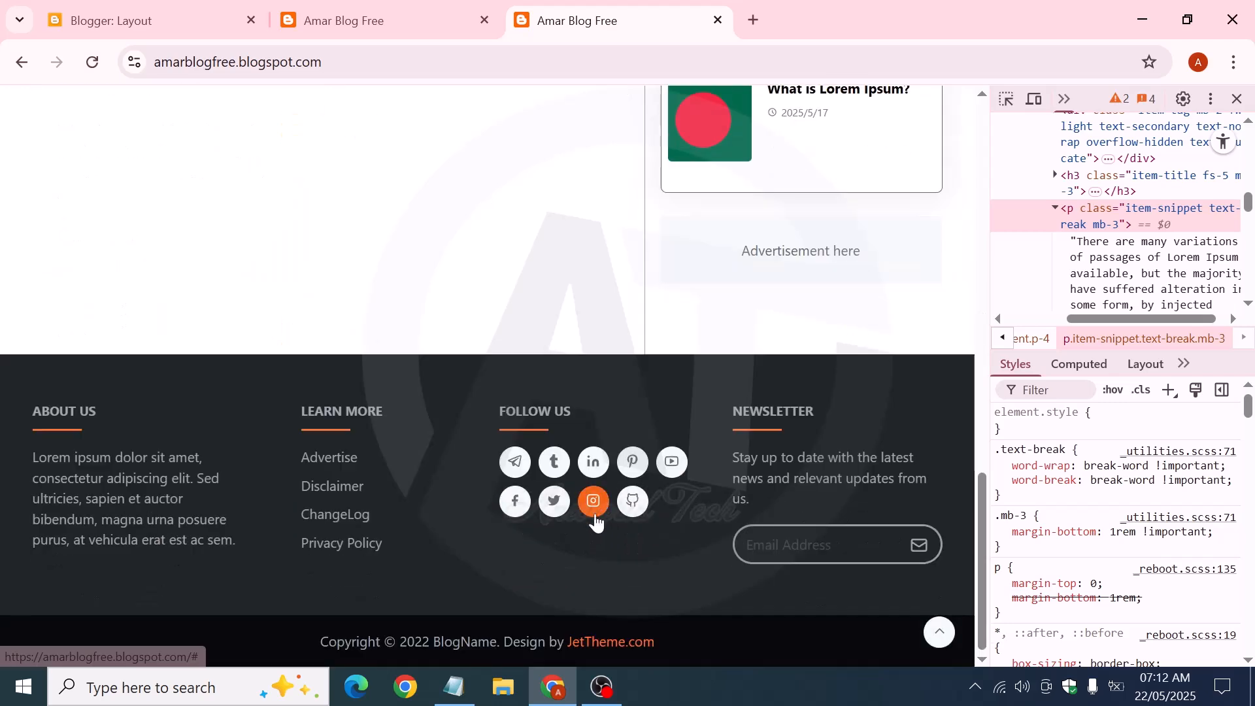
left_click_drag(399, 648, 707, 658)
left_click(703, 651)
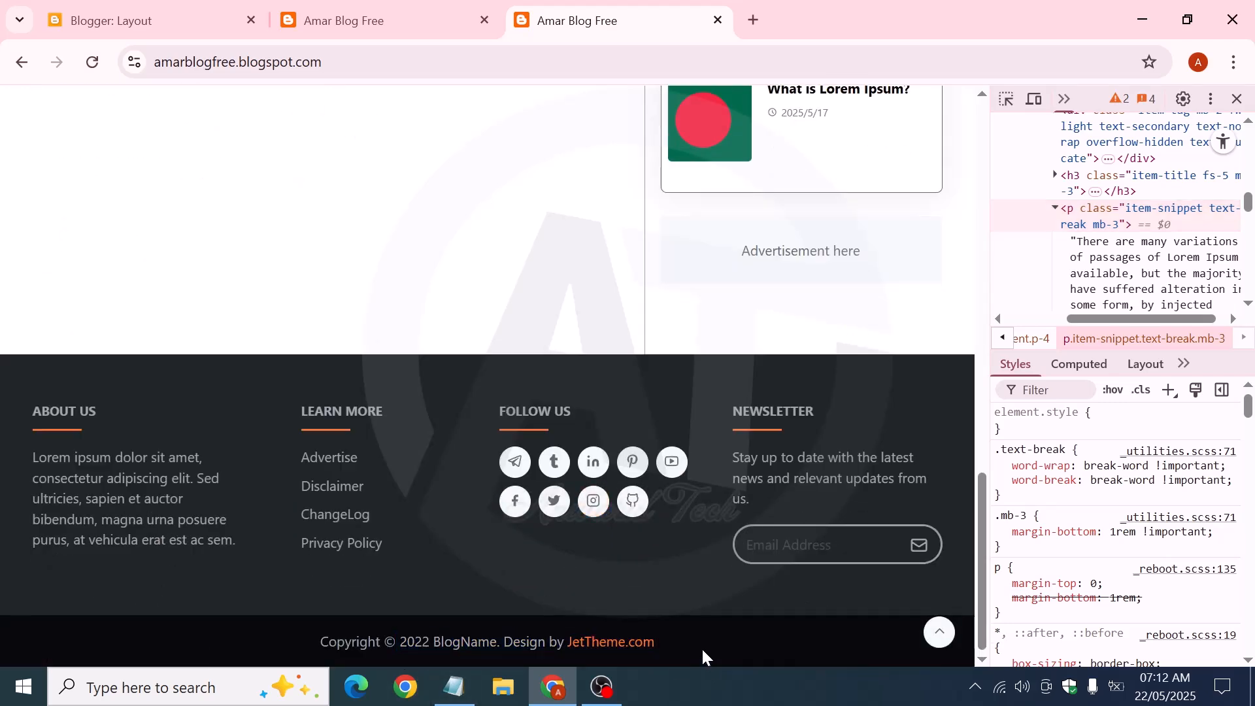
double_click(415, 642)
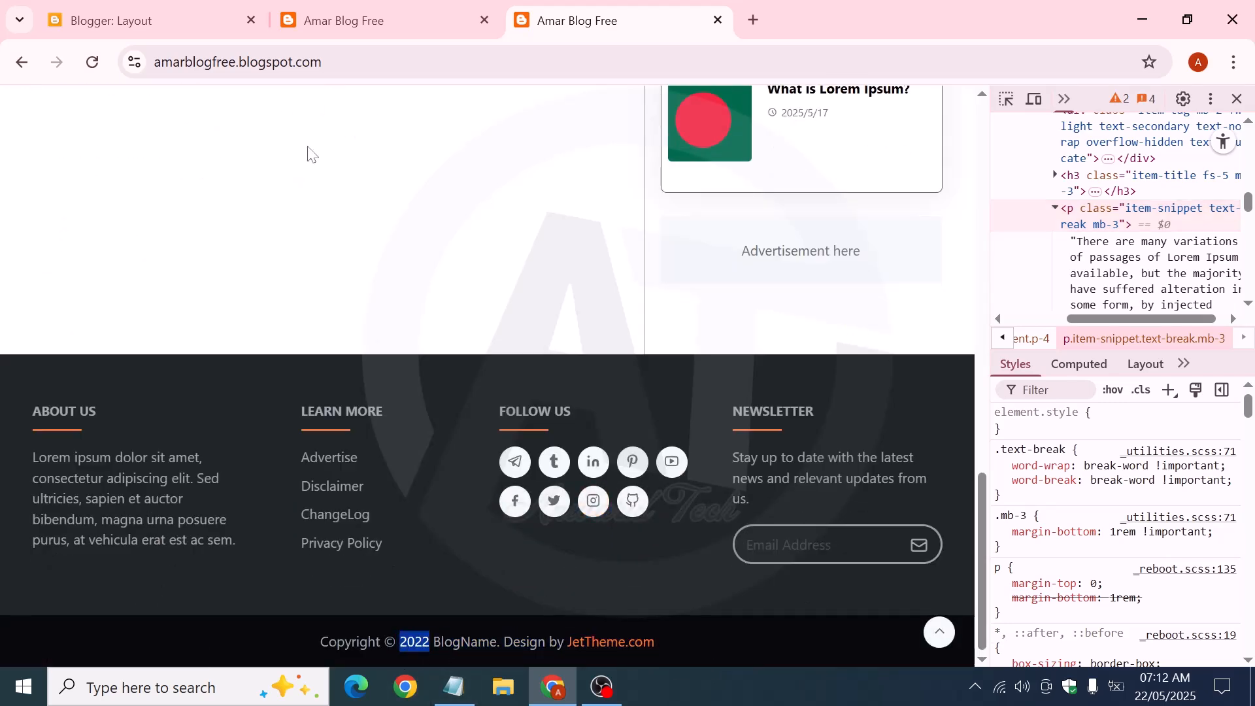
left_click(176, 21)
left_click(484, 466)
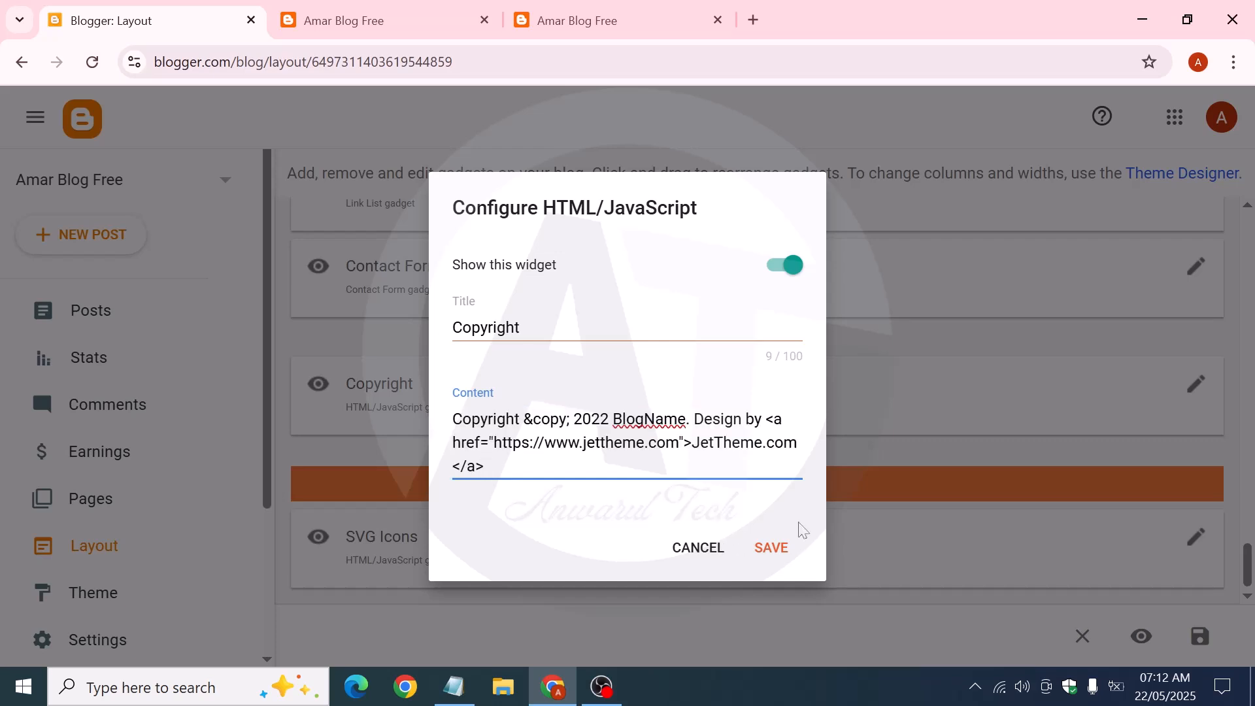
left_click(701, 549)
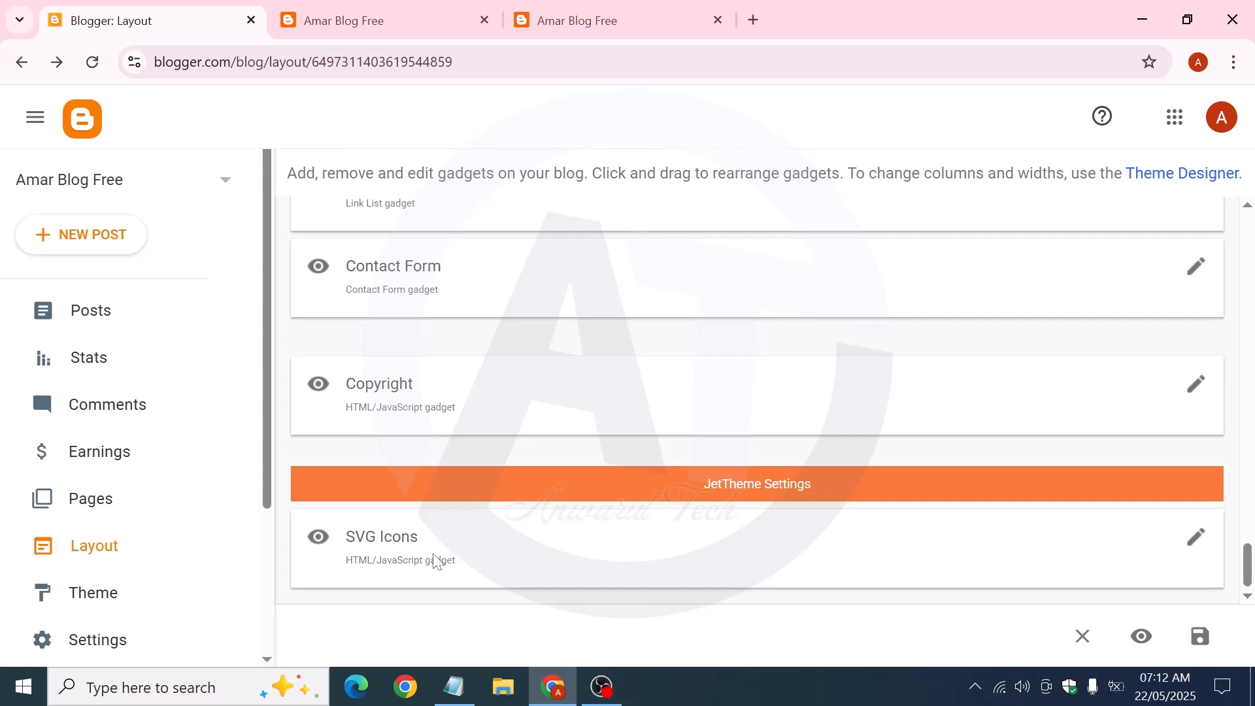
Open the SVG Icons gadget under JetTheme Settings and insert three blank lines after the i-pinterest symbol's code
left_click(1196, 537)
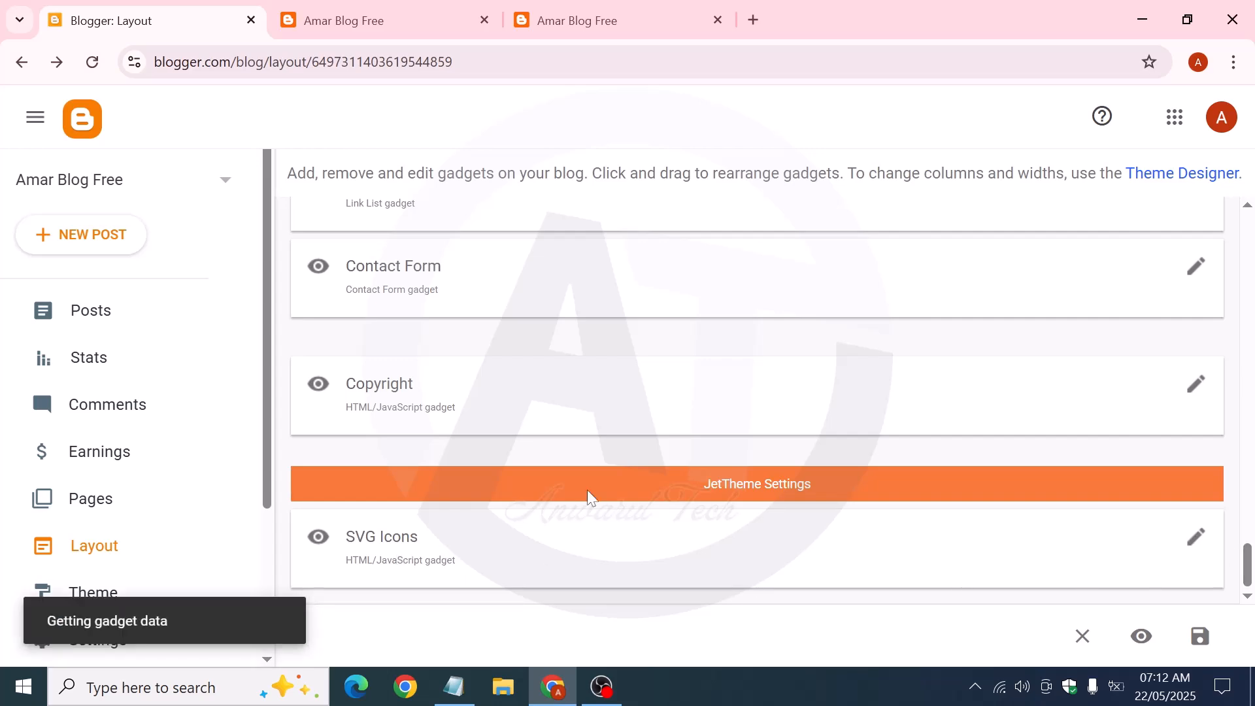
scroll(627, 373, "down", 10)
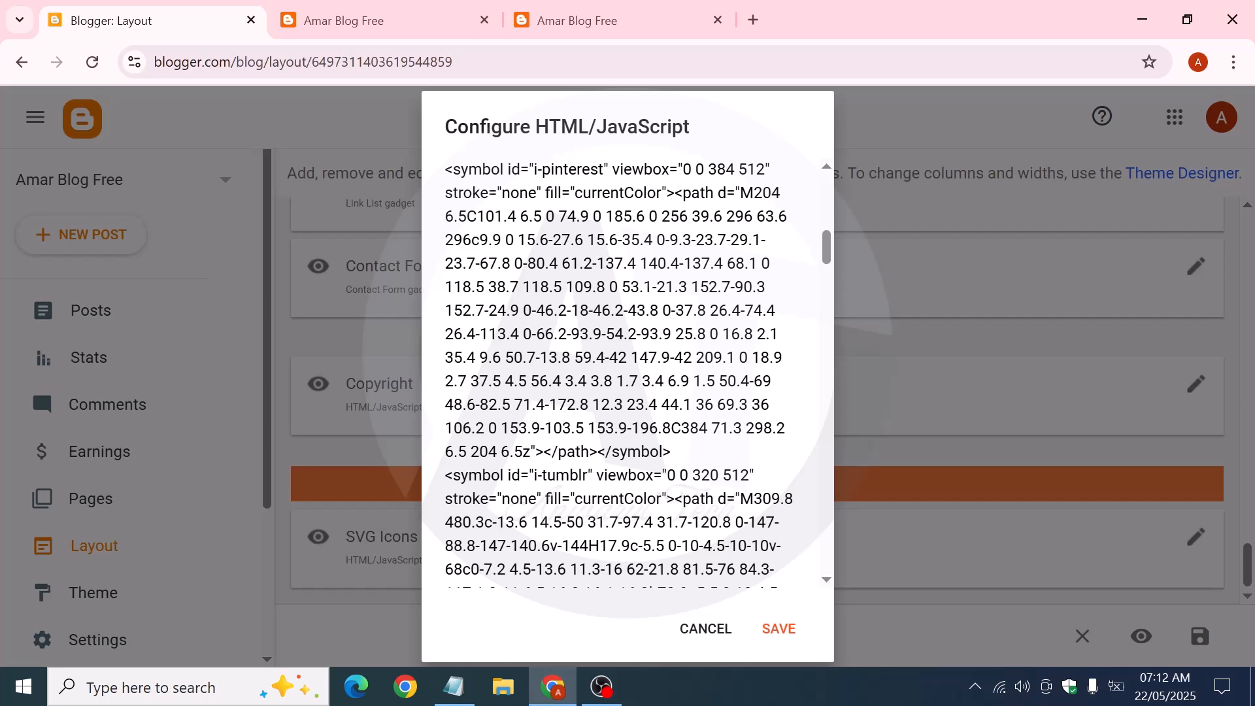
left_click(671, 452)
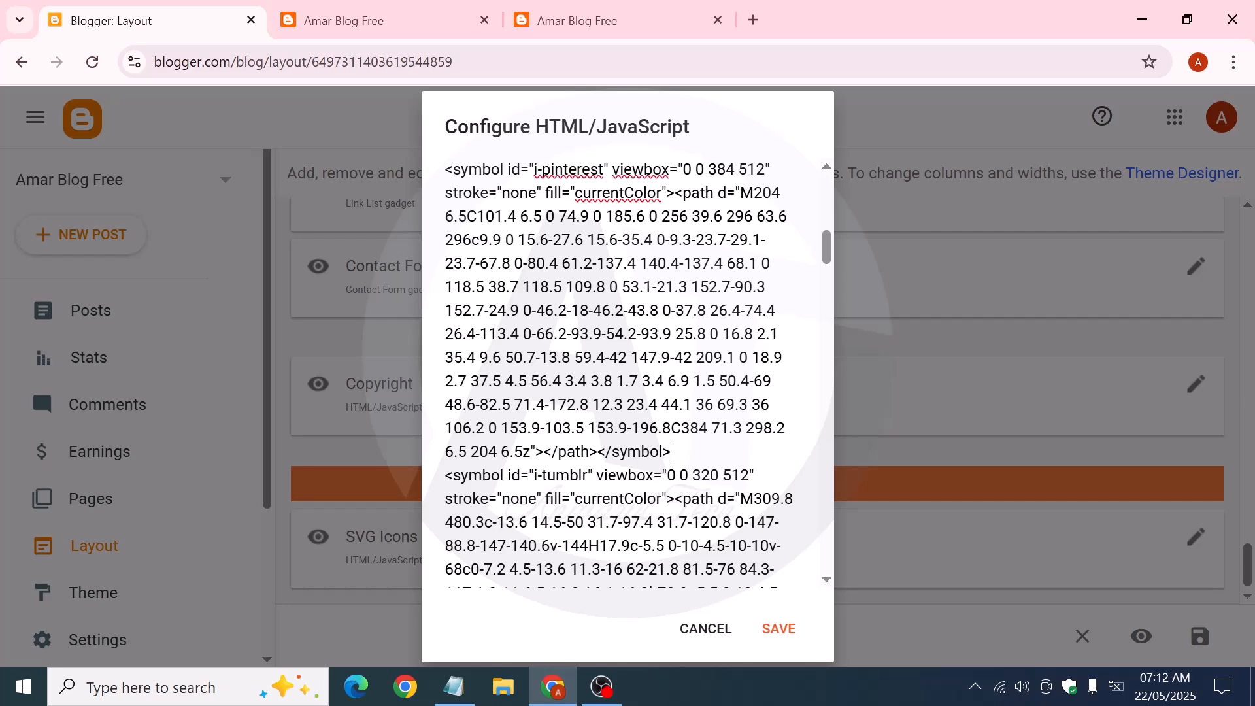
key("Return")
key("Return")
key("Return")
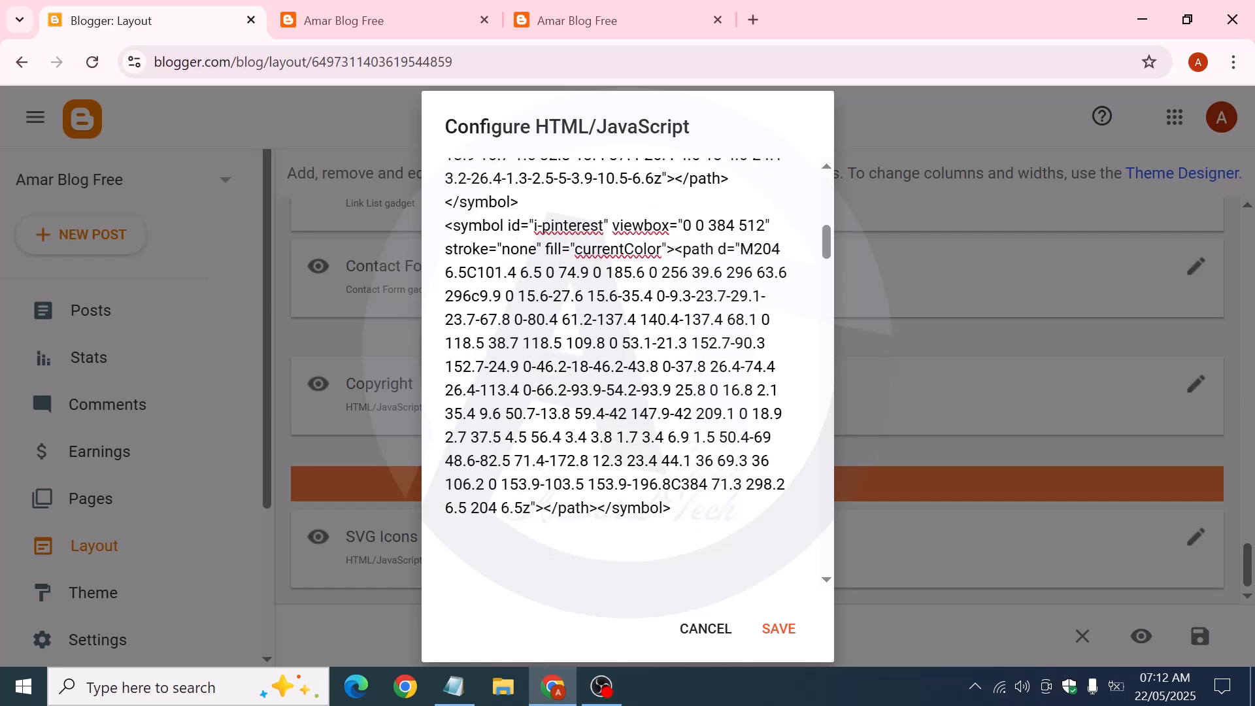
Examine the opening symbol tag and its i-whatsapp id at the start of the SVG Icons content
scroll(627, 373, "up", 15)
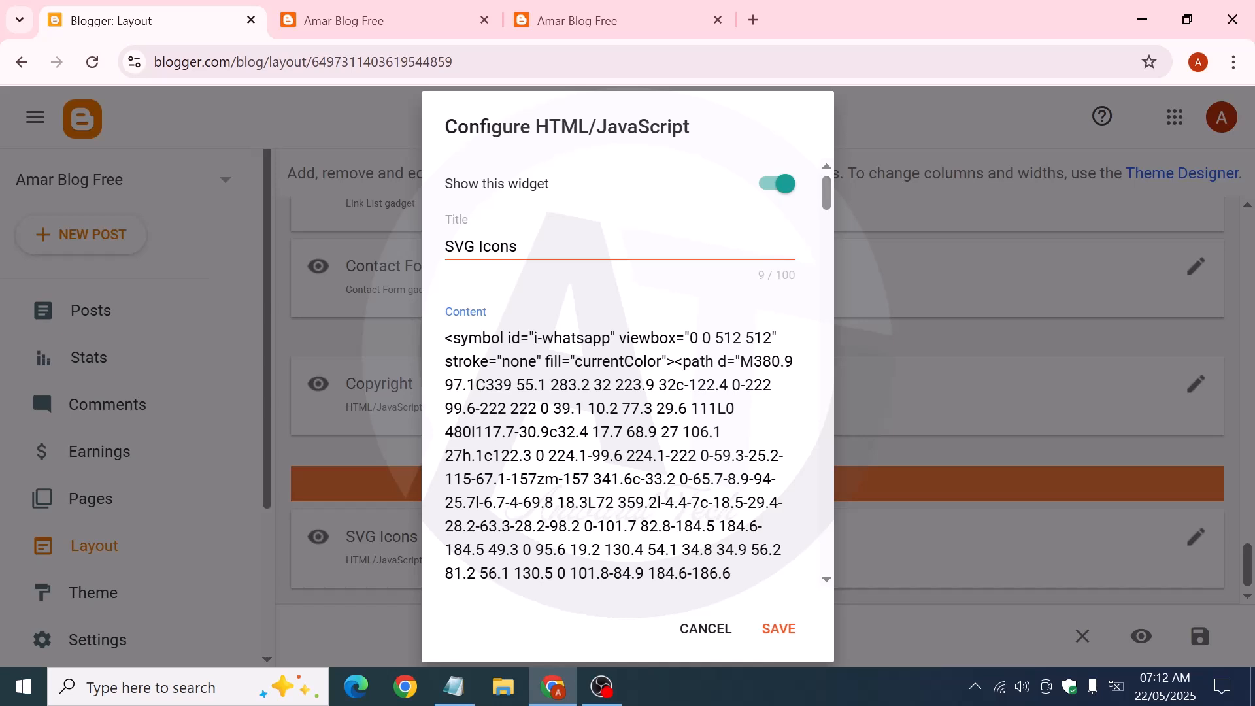
left_click_drag(445, 338, 503, 337)
left_click_drag(534, 339, 611, 338)
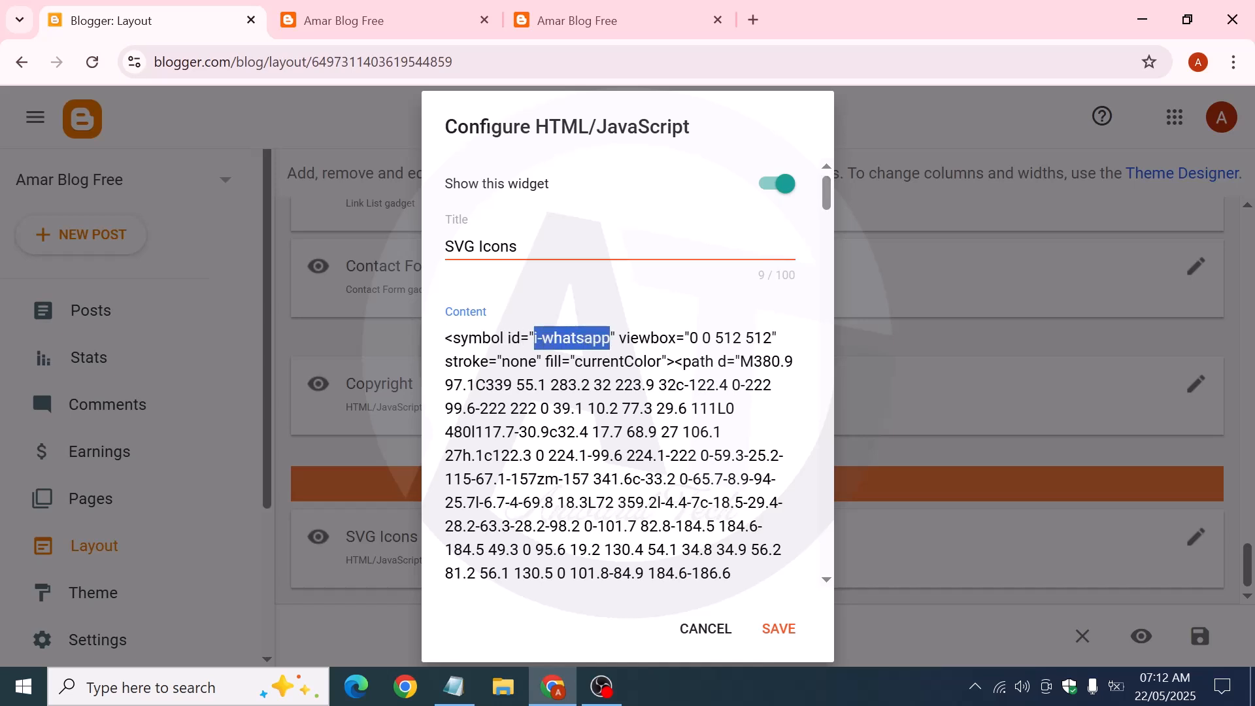
left_click(584, 339)
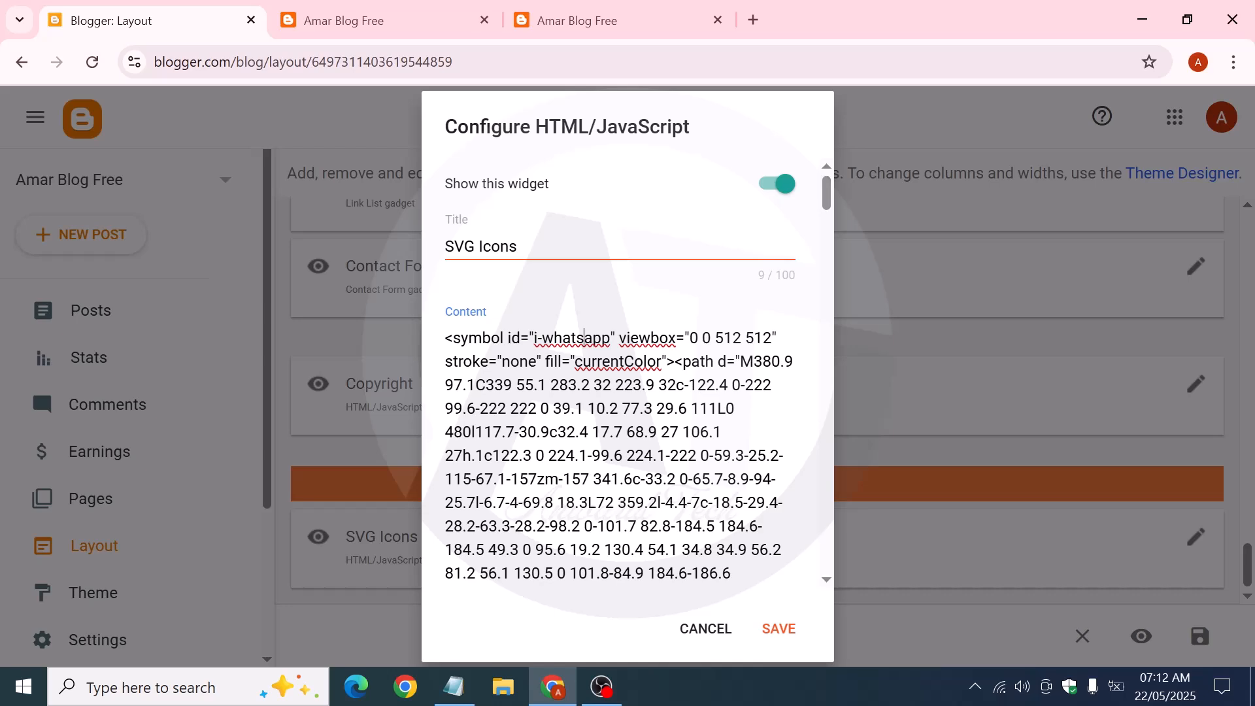
Insert four blank lines between the i-whatsapp and i-pinterest symbols in the SVG Icons content
scroll(615, 372, "down", 10)
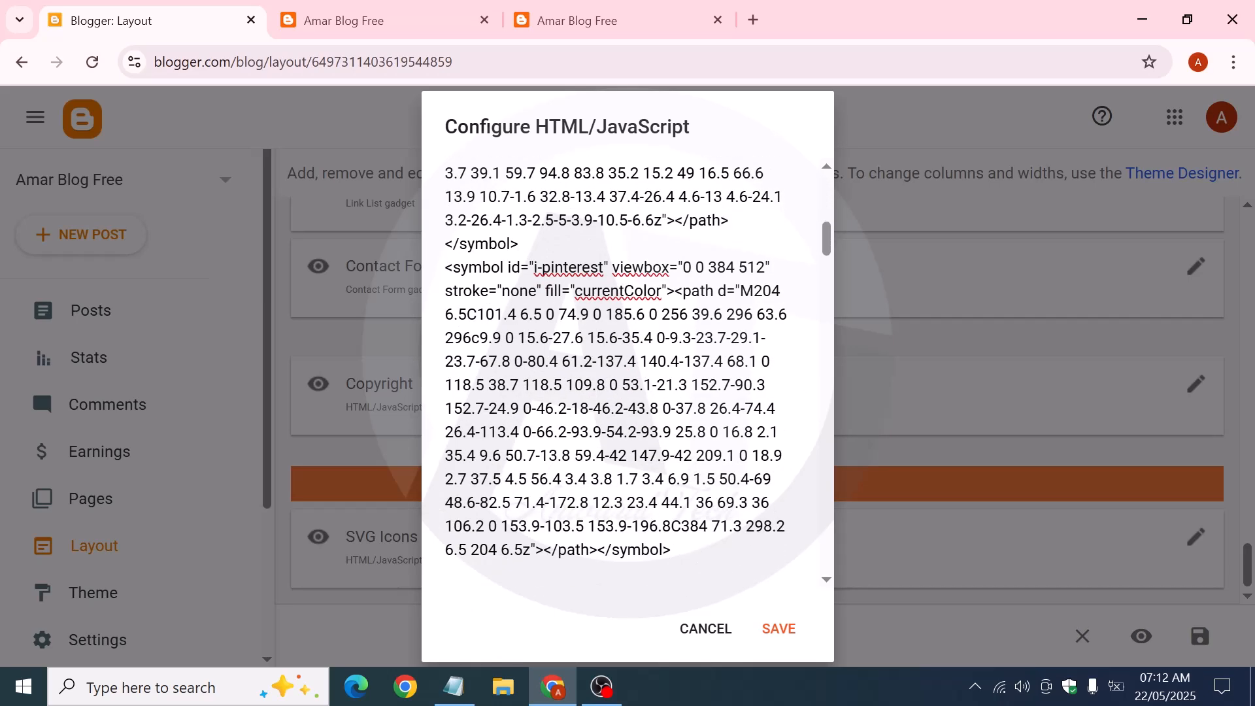
key("Return")
key("Return")
key("Return")
key("Return")
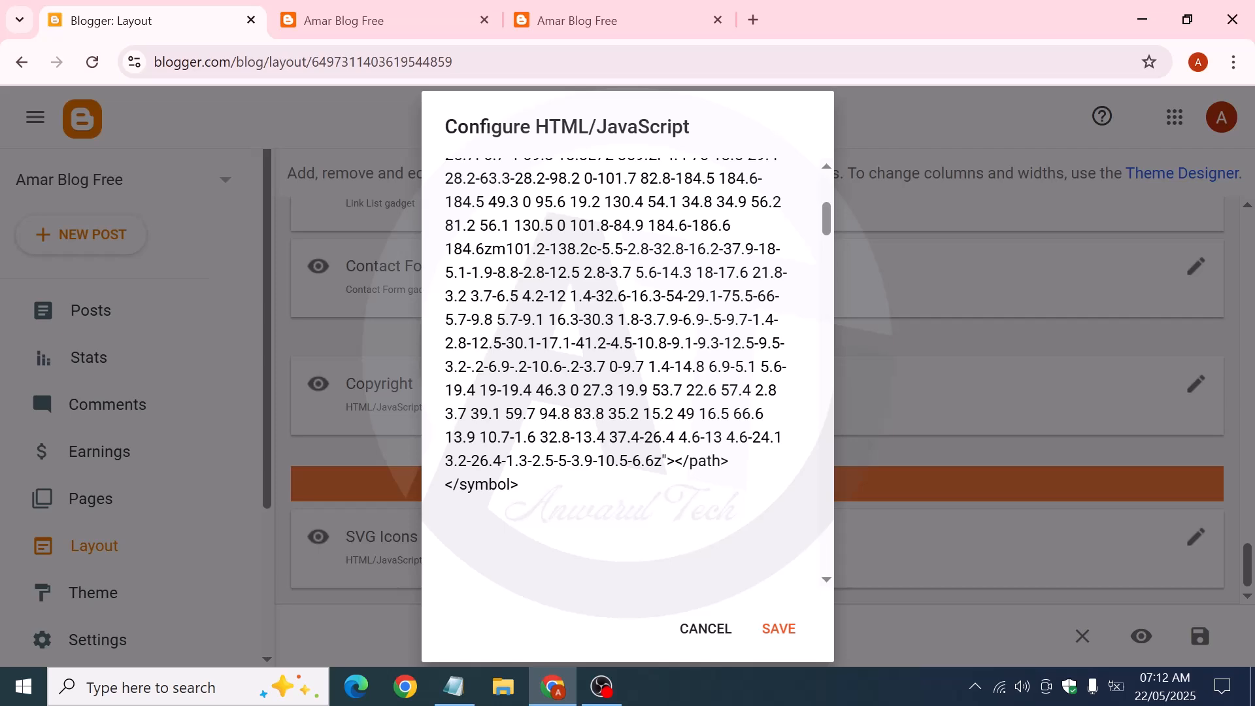
Examine the complete i-whatsapp symbol code from opening to closing tag, and close the SVG Icons gadget without saving
scroll(619, 372, "up", 5)
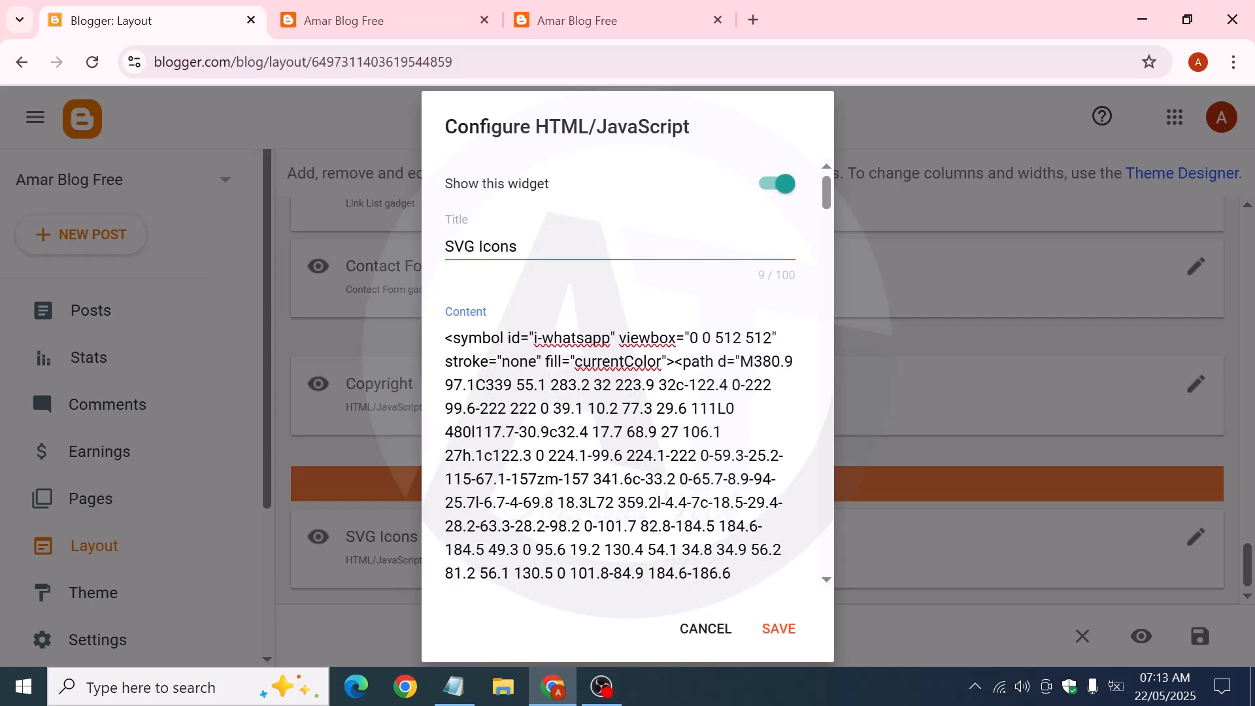
scroll(620, 373, "down", 5)
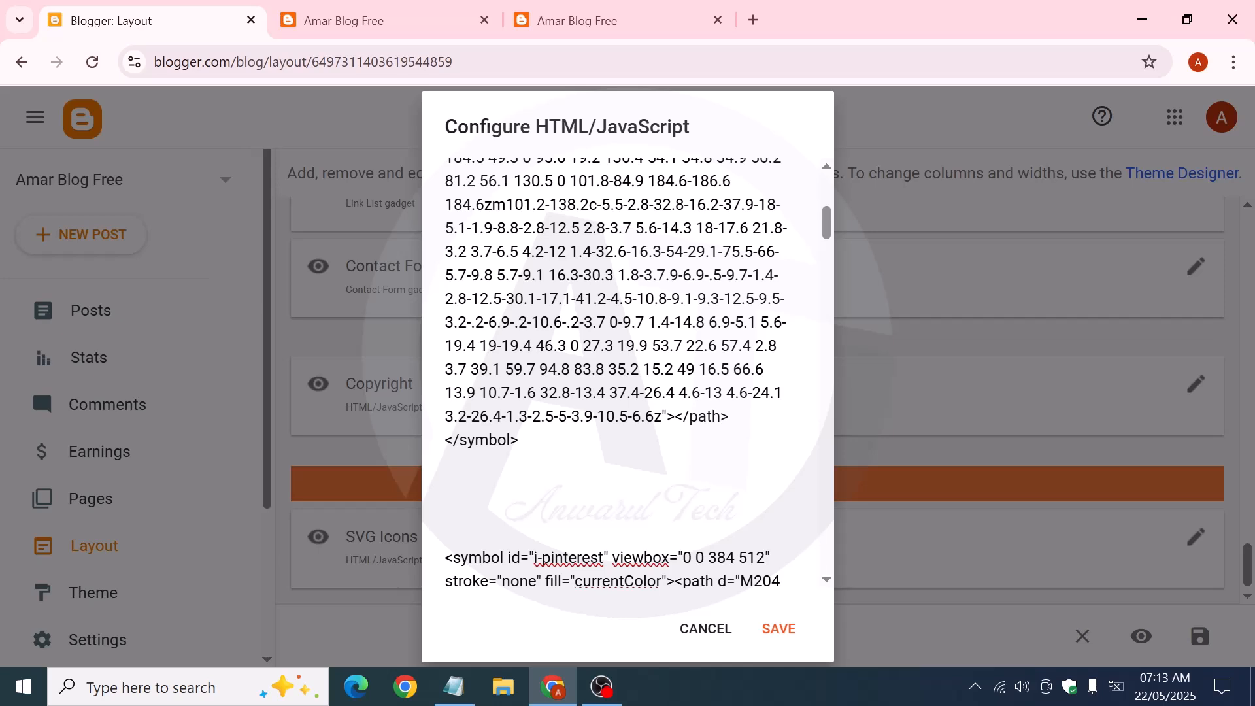
scroll(620, 372, "up", 4)
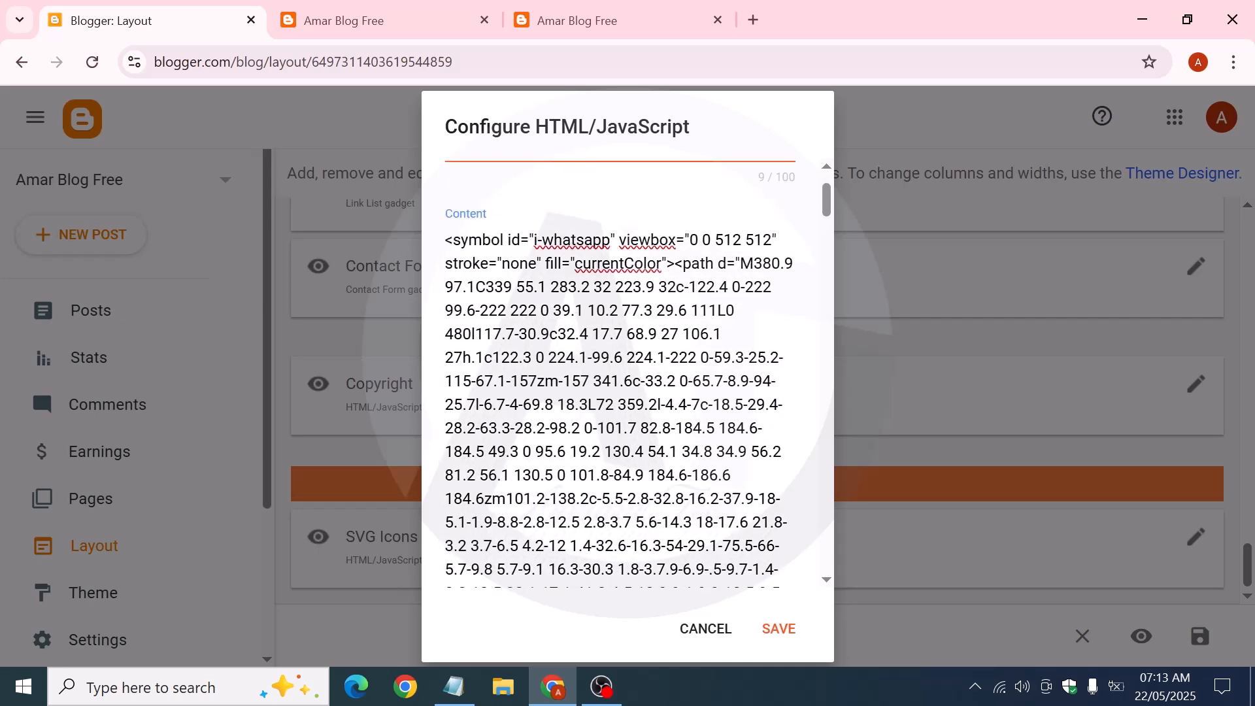
scroll(619, 372, "down", 4)
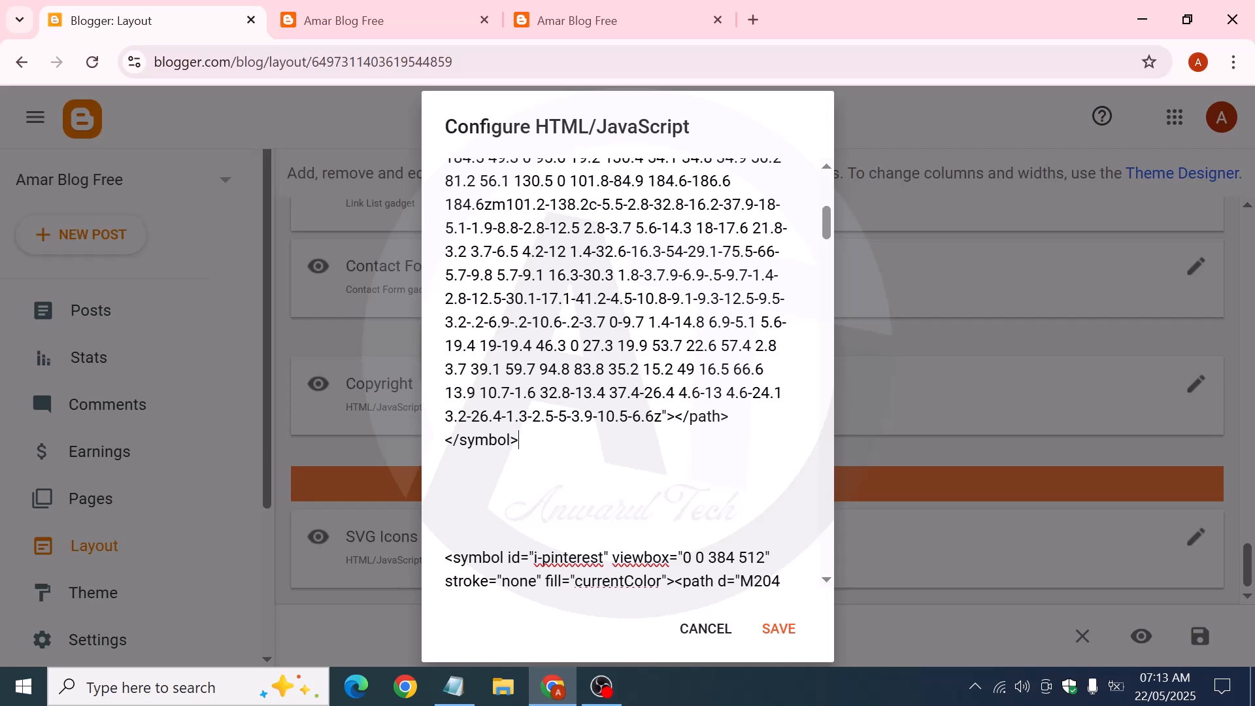
left_click_drag(519, 439, 396, 151)
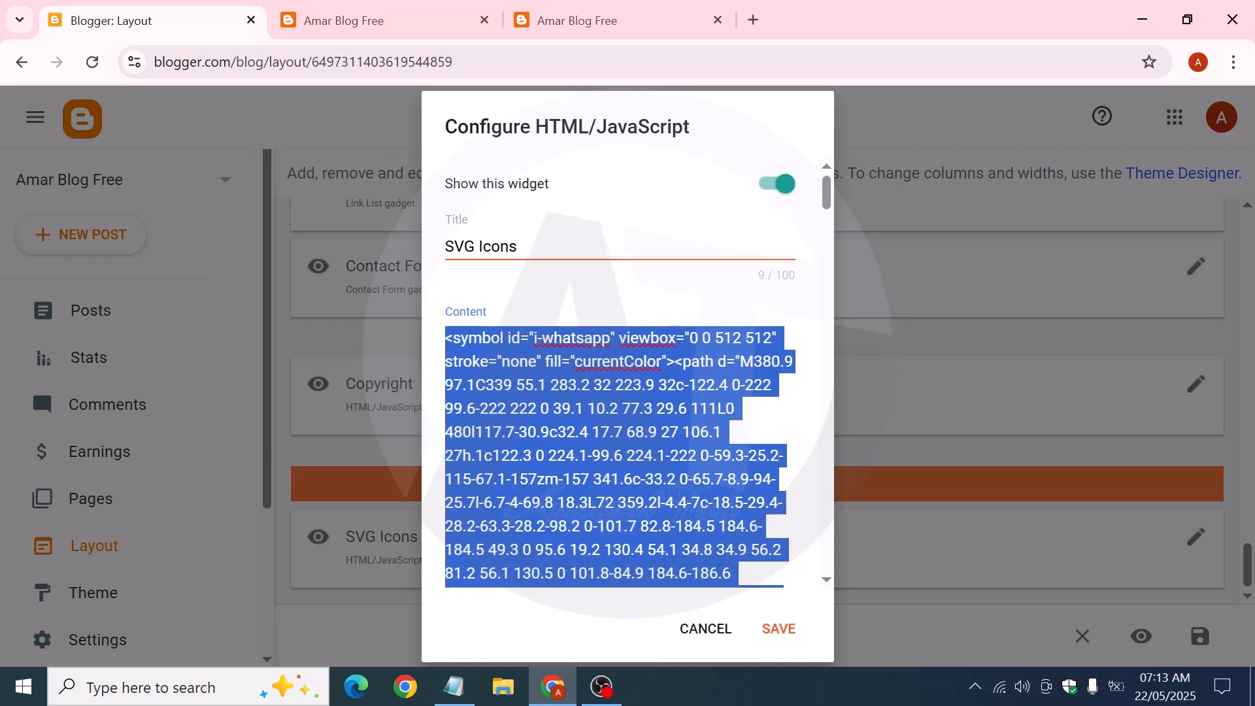
left_click(503, 385)
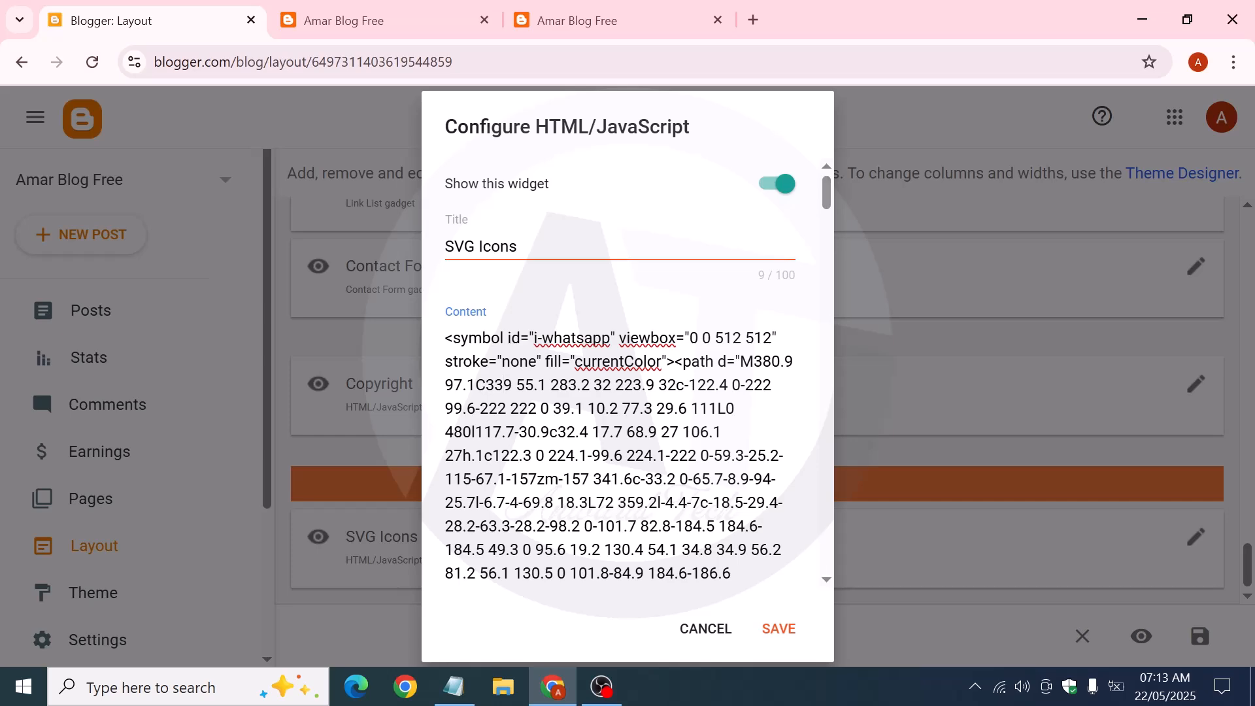
left_click(698, 632)
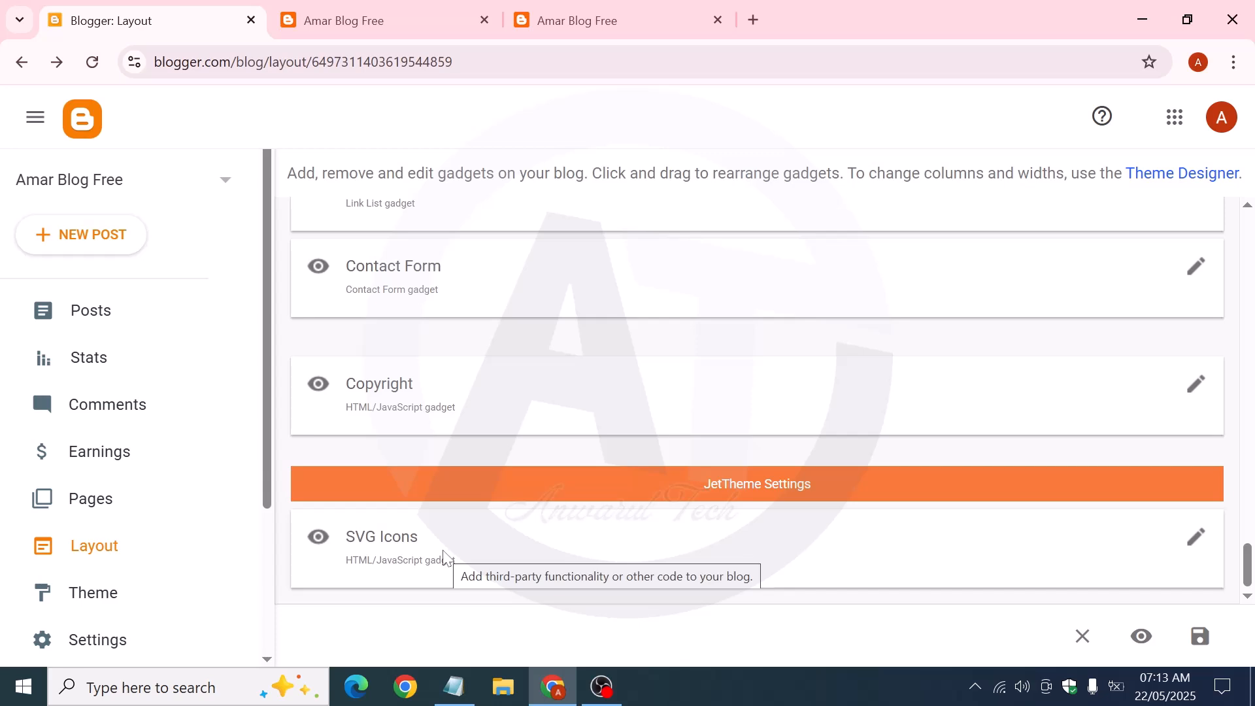
Go to the blog's Theme page and download a backup of the current custom theme
left_click(107, 614)
left_click(660, 300)
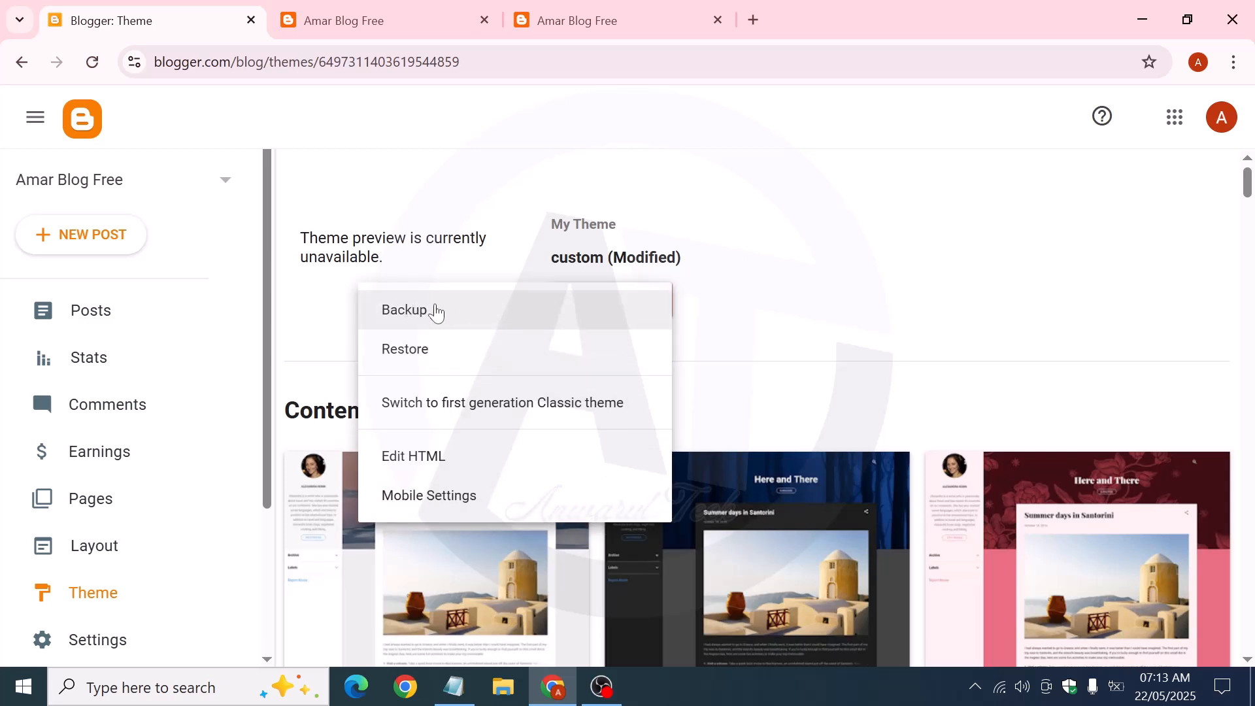
left_click(493, 320)
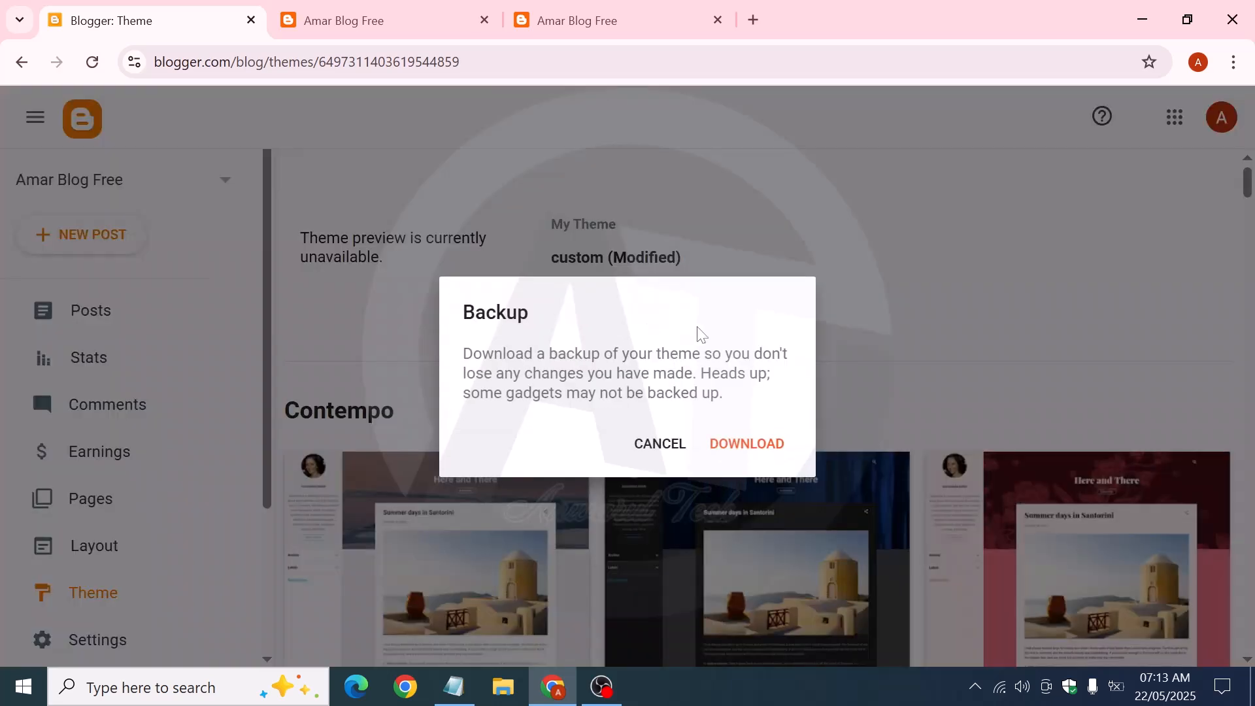
left_click(737, 450)
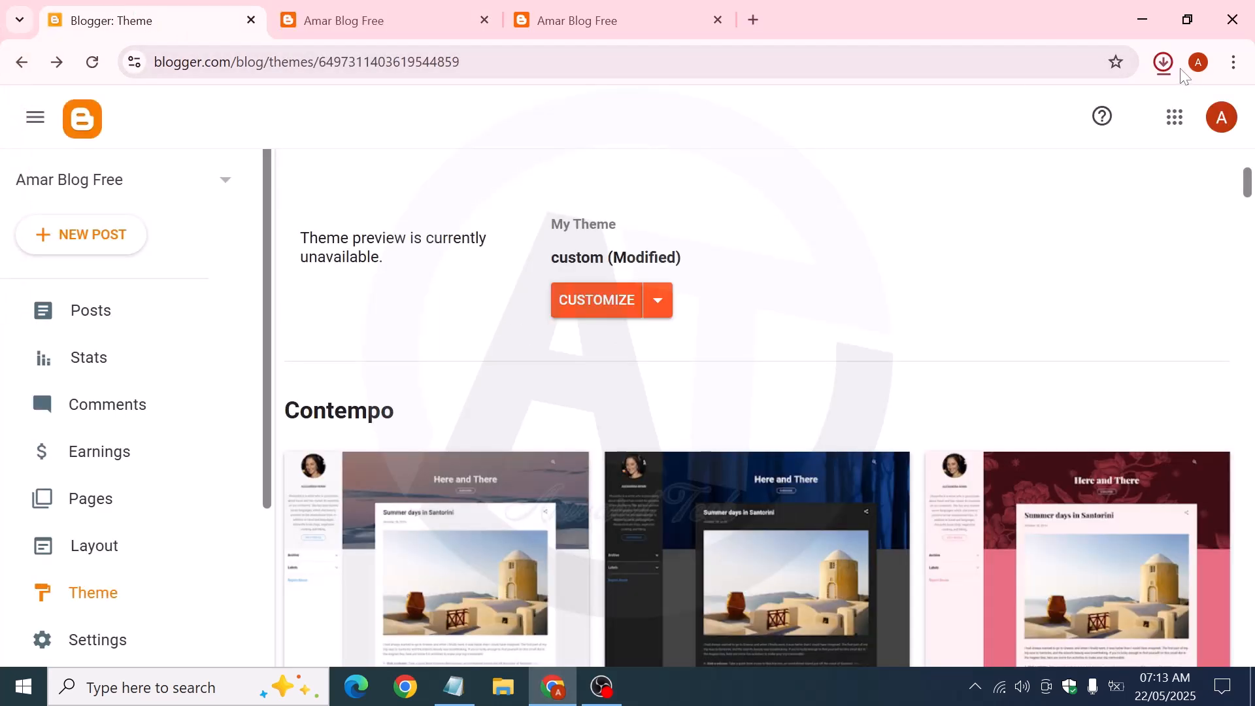
Check the theme backup file in the recent downloads and dismiss the received-file notification
left_click(1163, 62)
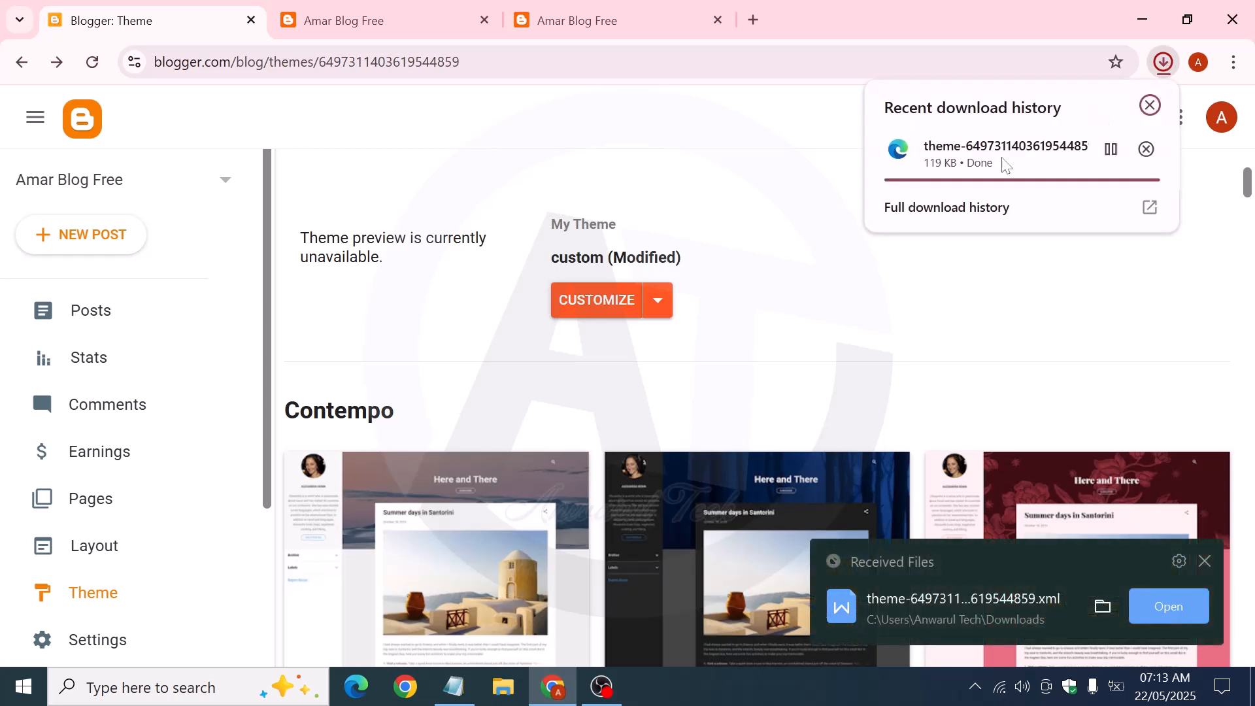
left_click(723, 227)
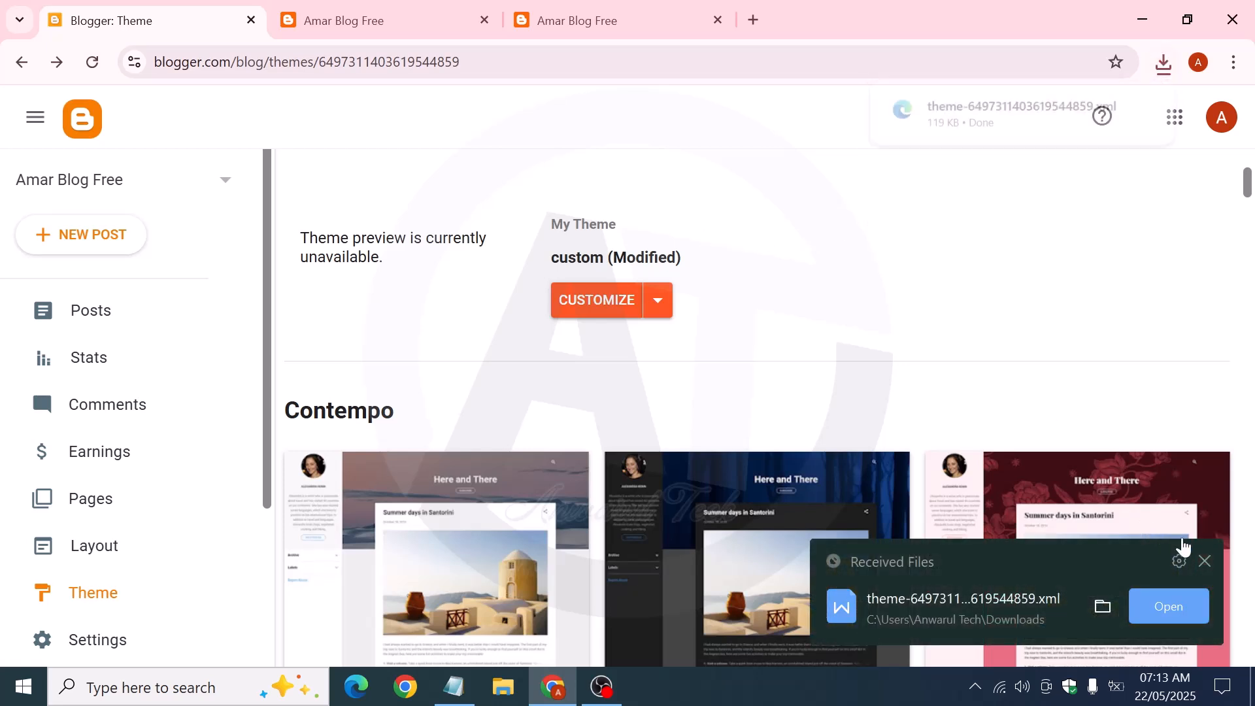
left_click(1204, 561)
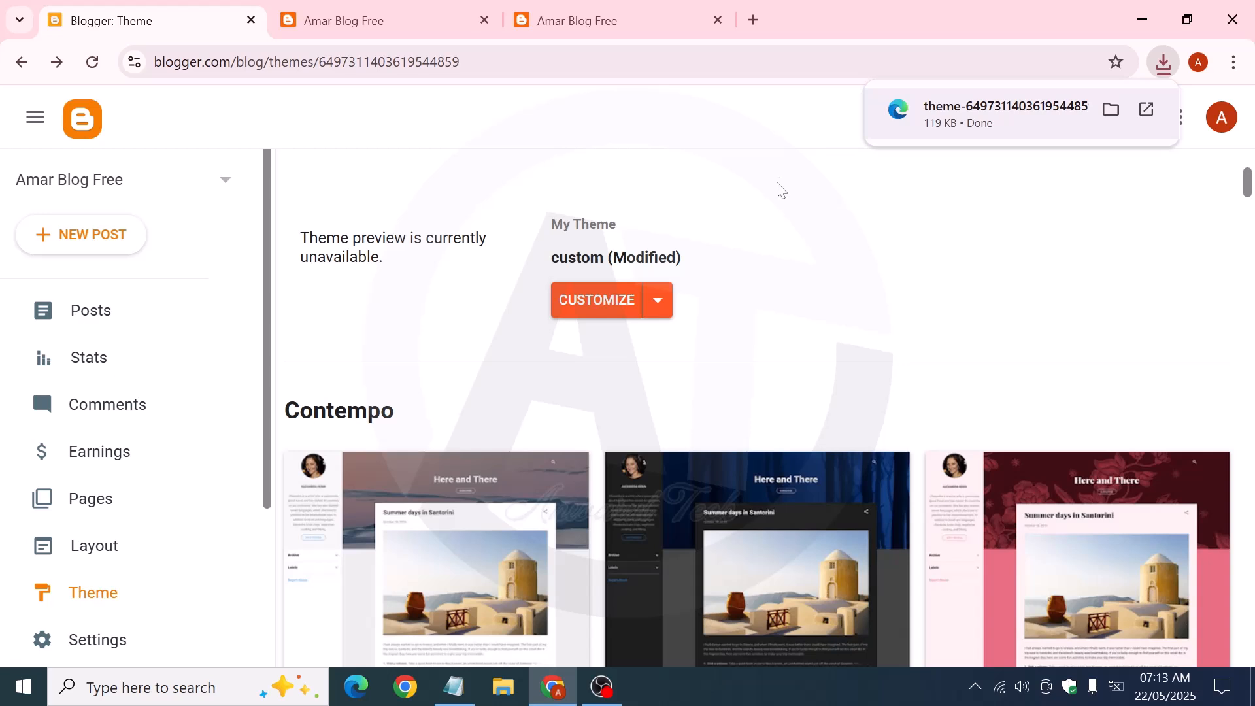